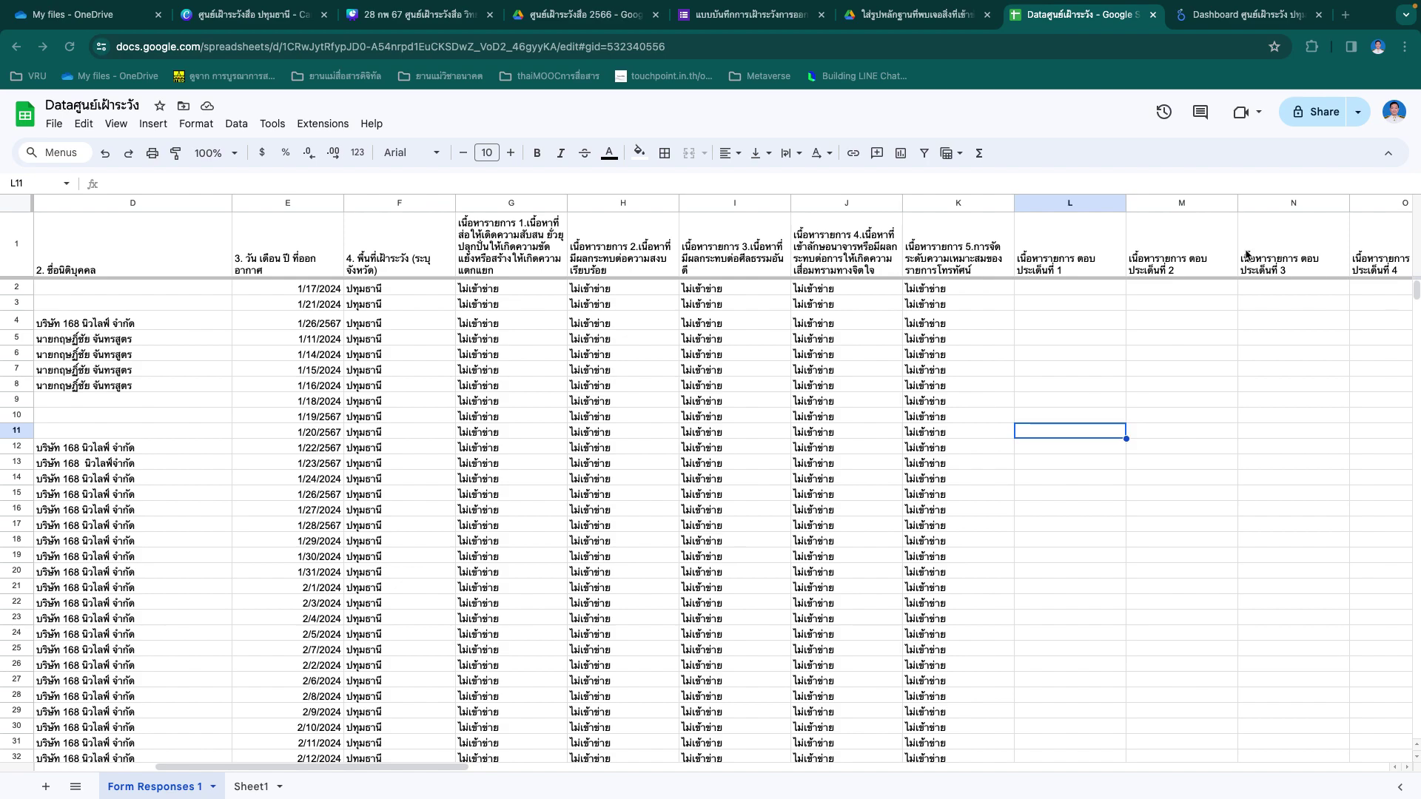
# Step: Switch to the Canva presentation and open page 6, the radio monitoring network slide
pyautogui.click(409, 19)
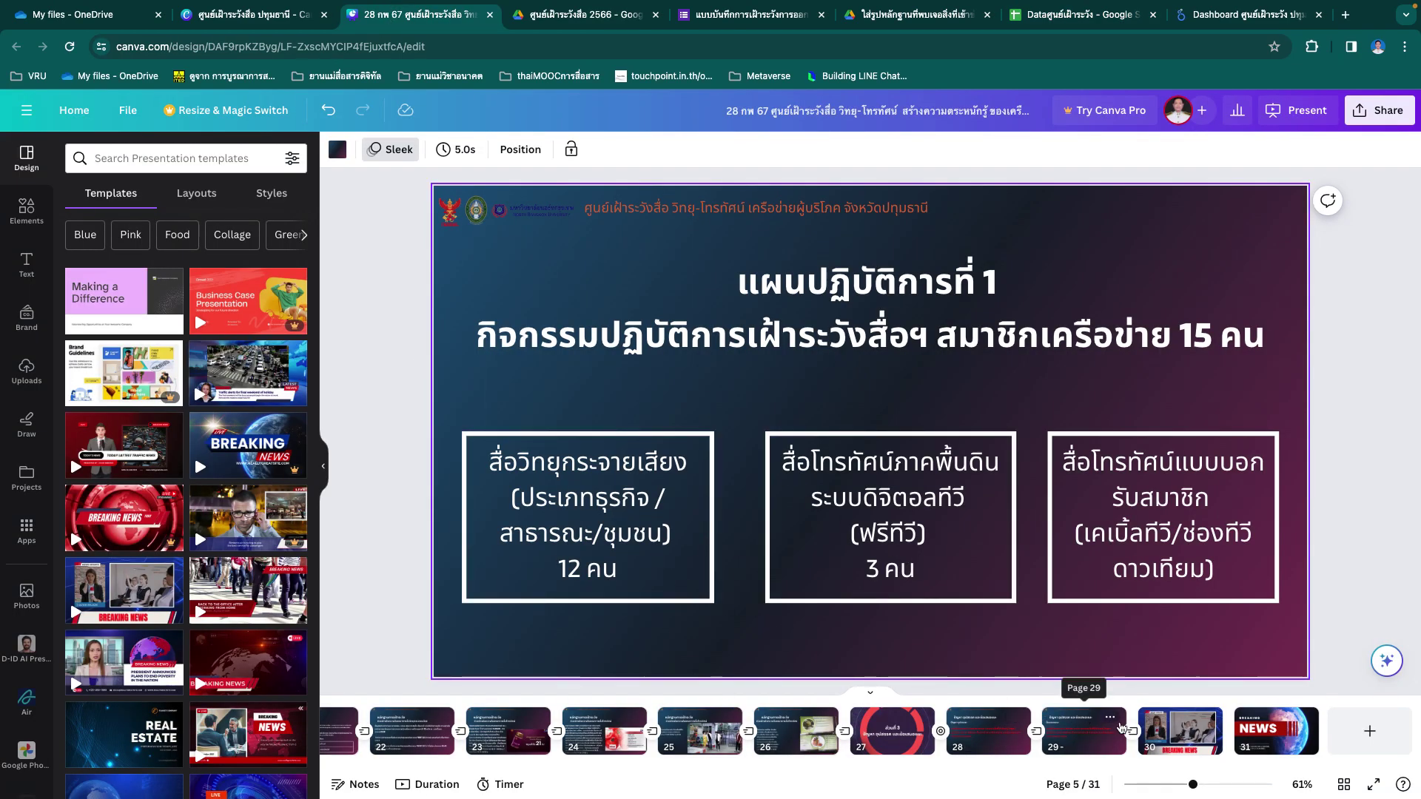
pyautogui.hscroll(-5, 549, 752)
pyautogui.hscroll(-15, 549, 751)
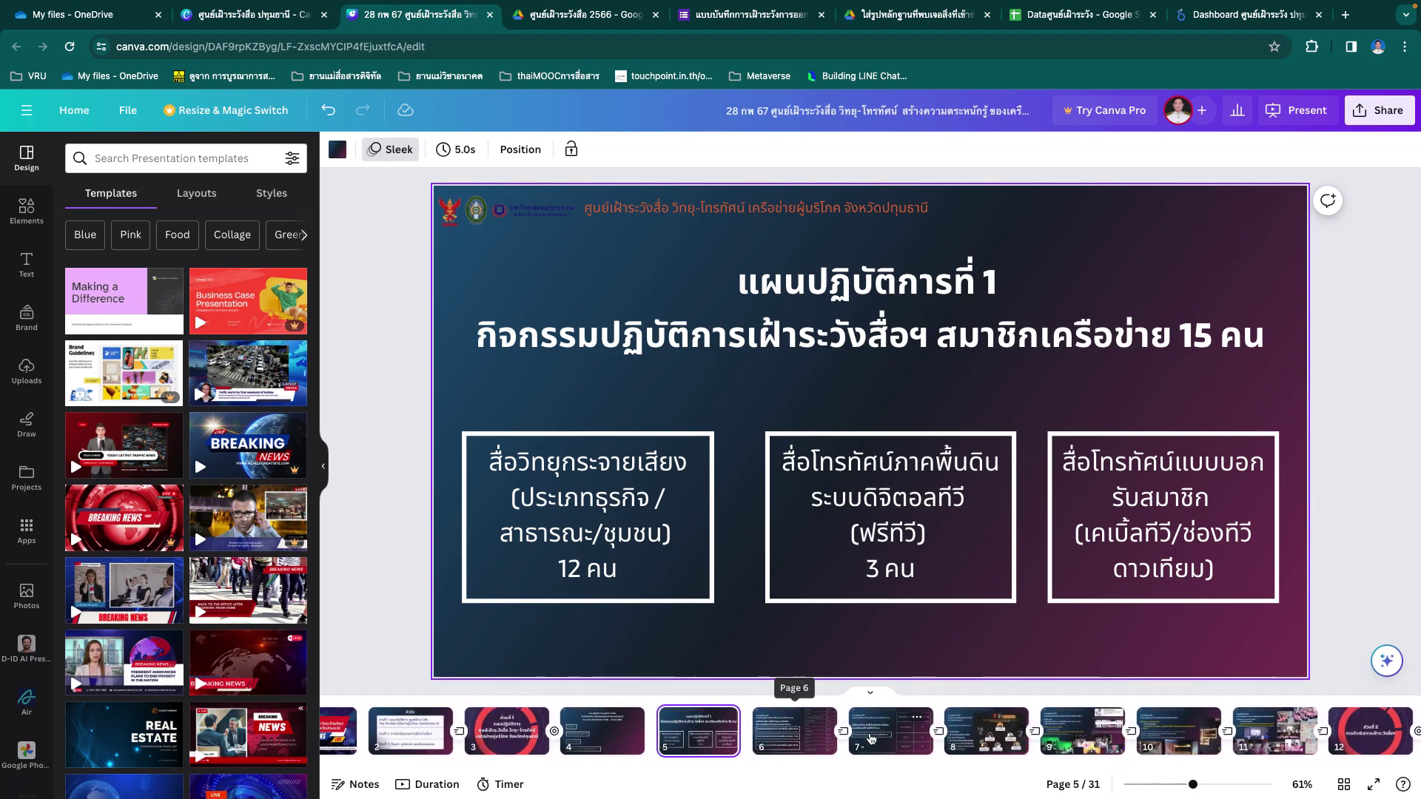
pyautogui.click(795, 748)
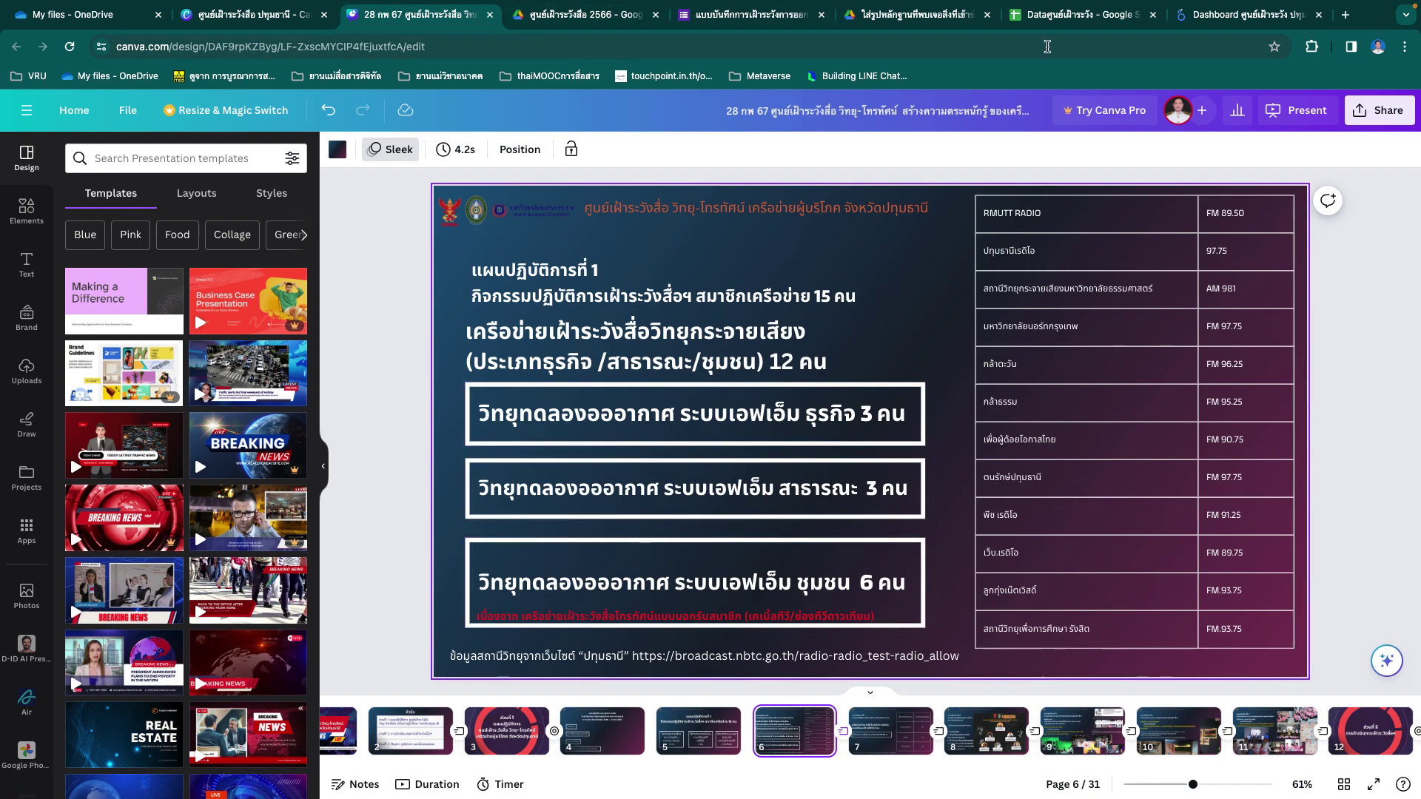
# Step: Return to the Dataศูนย์เฝ้าระวัง spreadsheet and review the content, advertising and consumer-exploitation columns of the form responses
pyautogui.click(1080, 15)
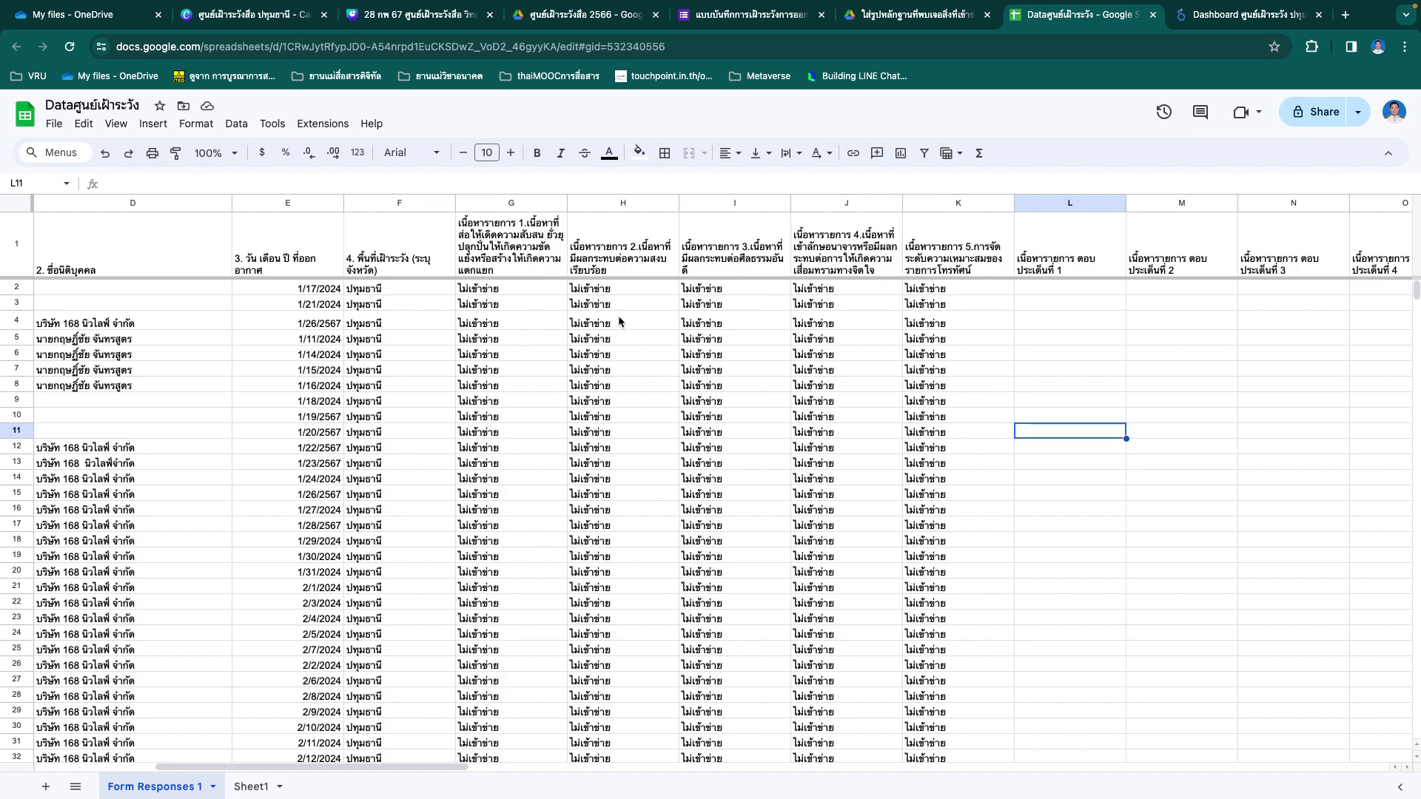
pyautogui.hscroll(10, 640, 316)
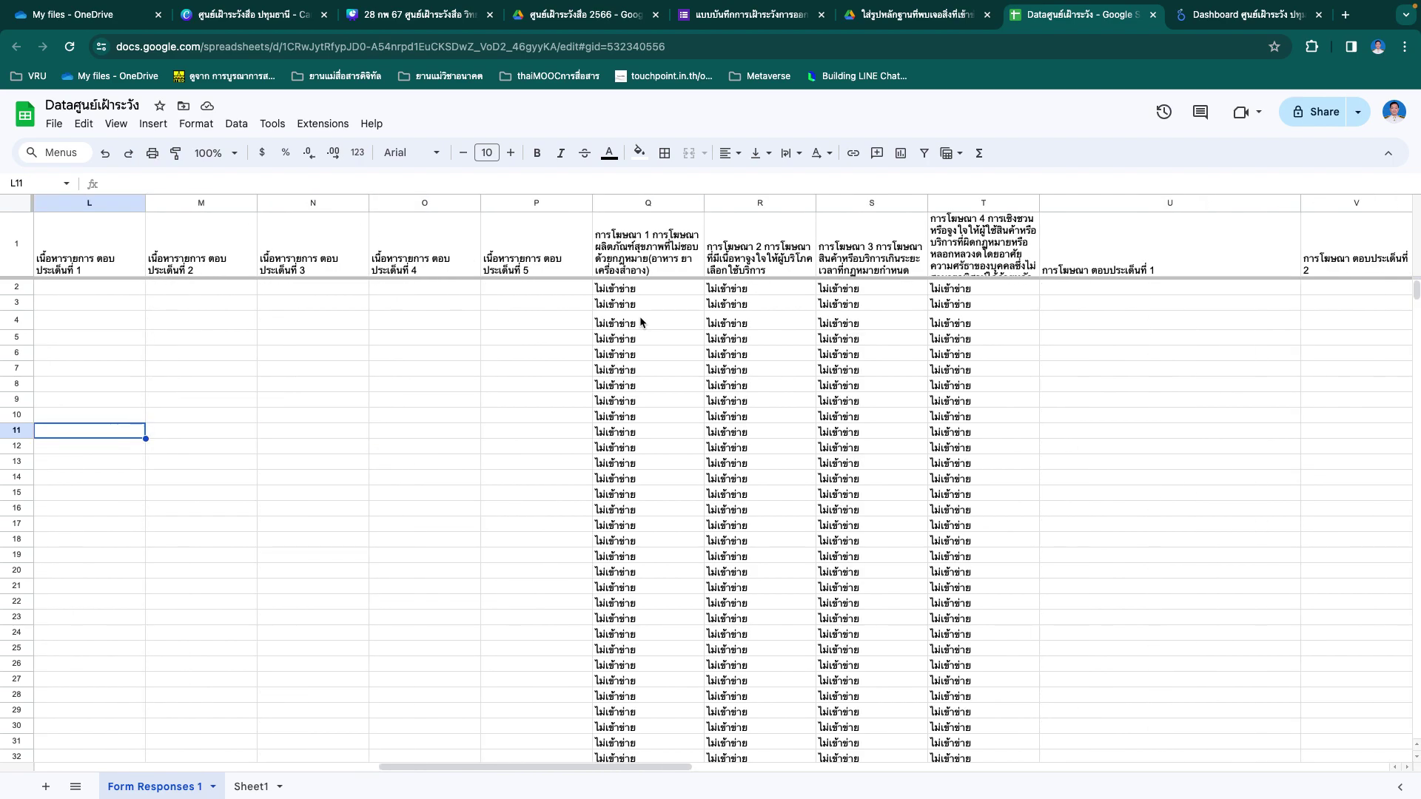
pyautogui.hscroll(1, 639, 317)
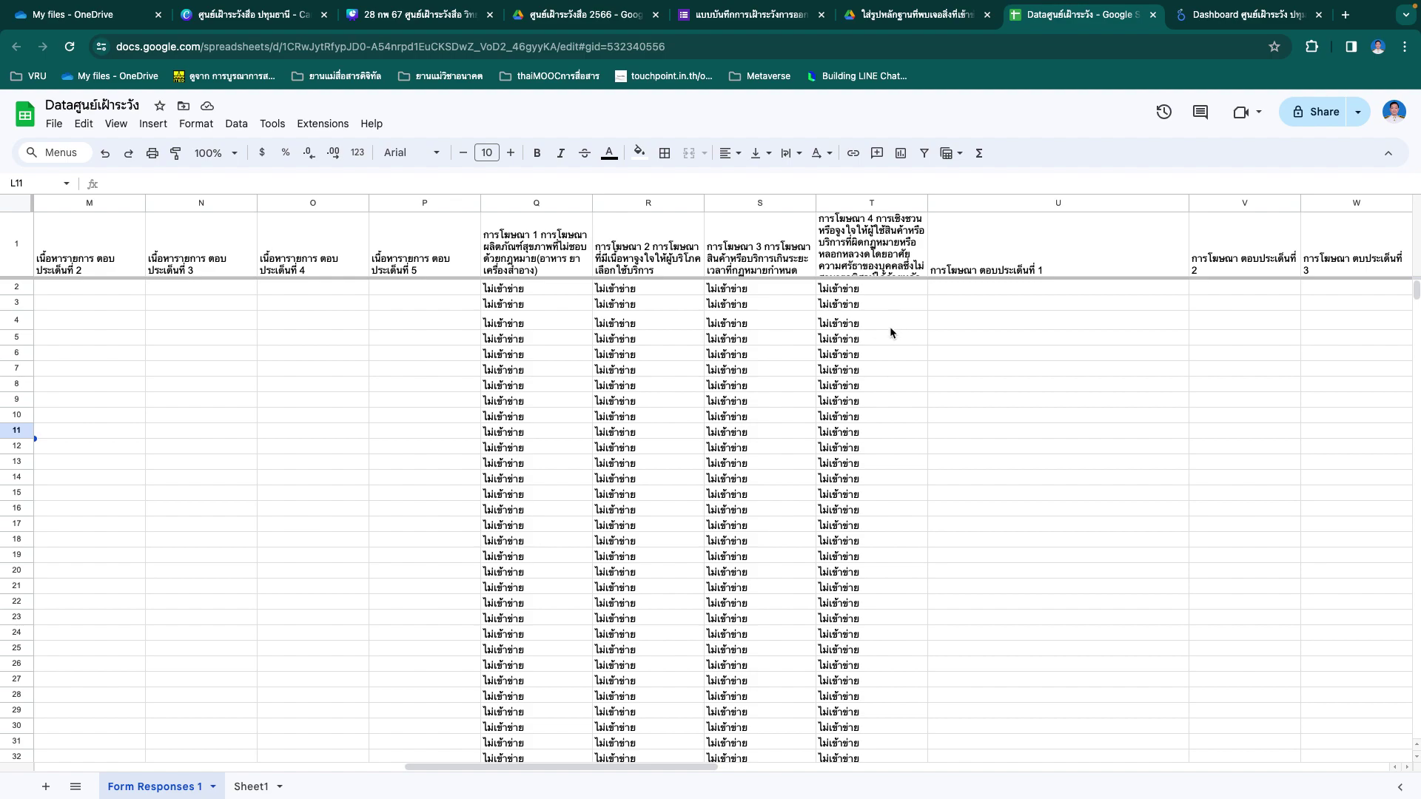
pyautogui.hscroll(8, 890, 326)
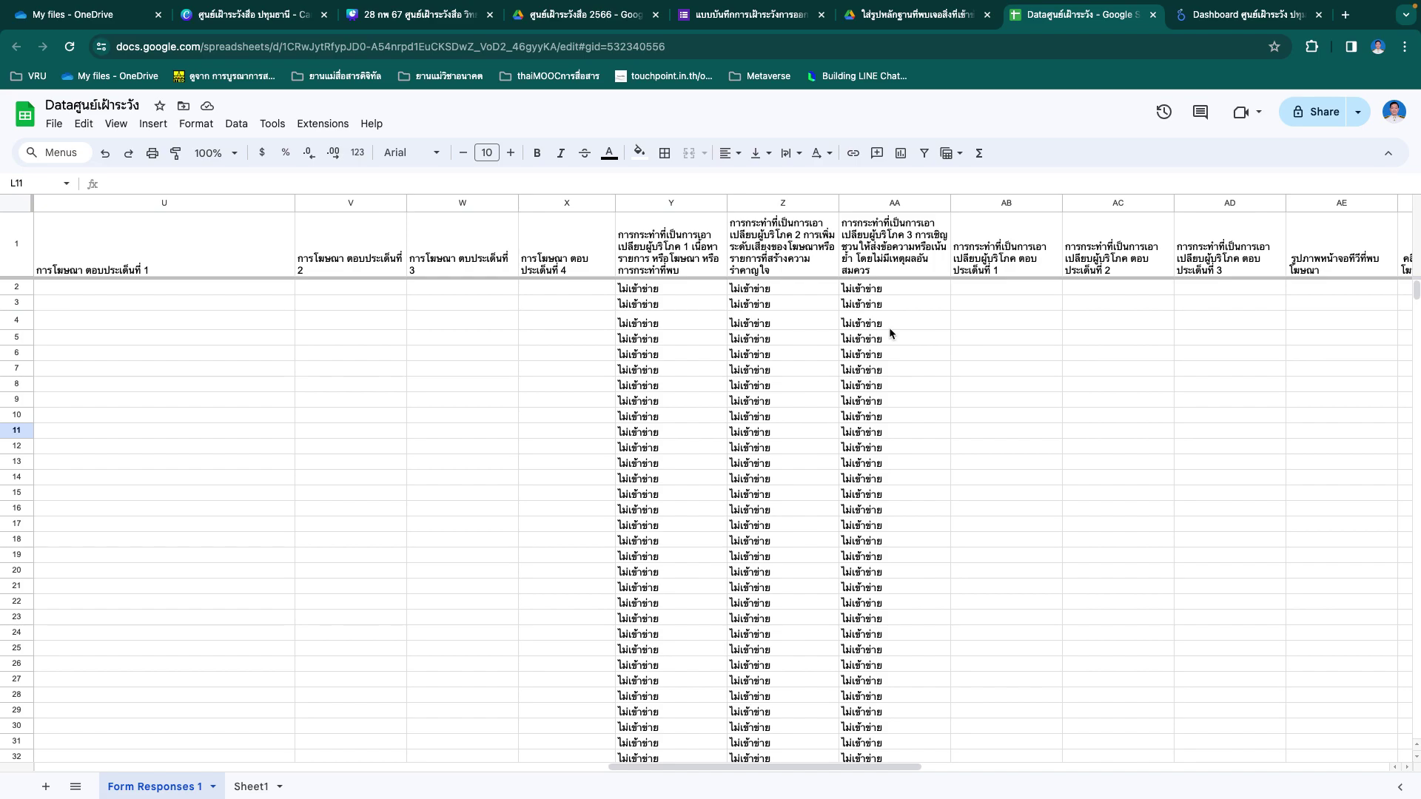
pyautogui.hscroll(-18, 889, 327)
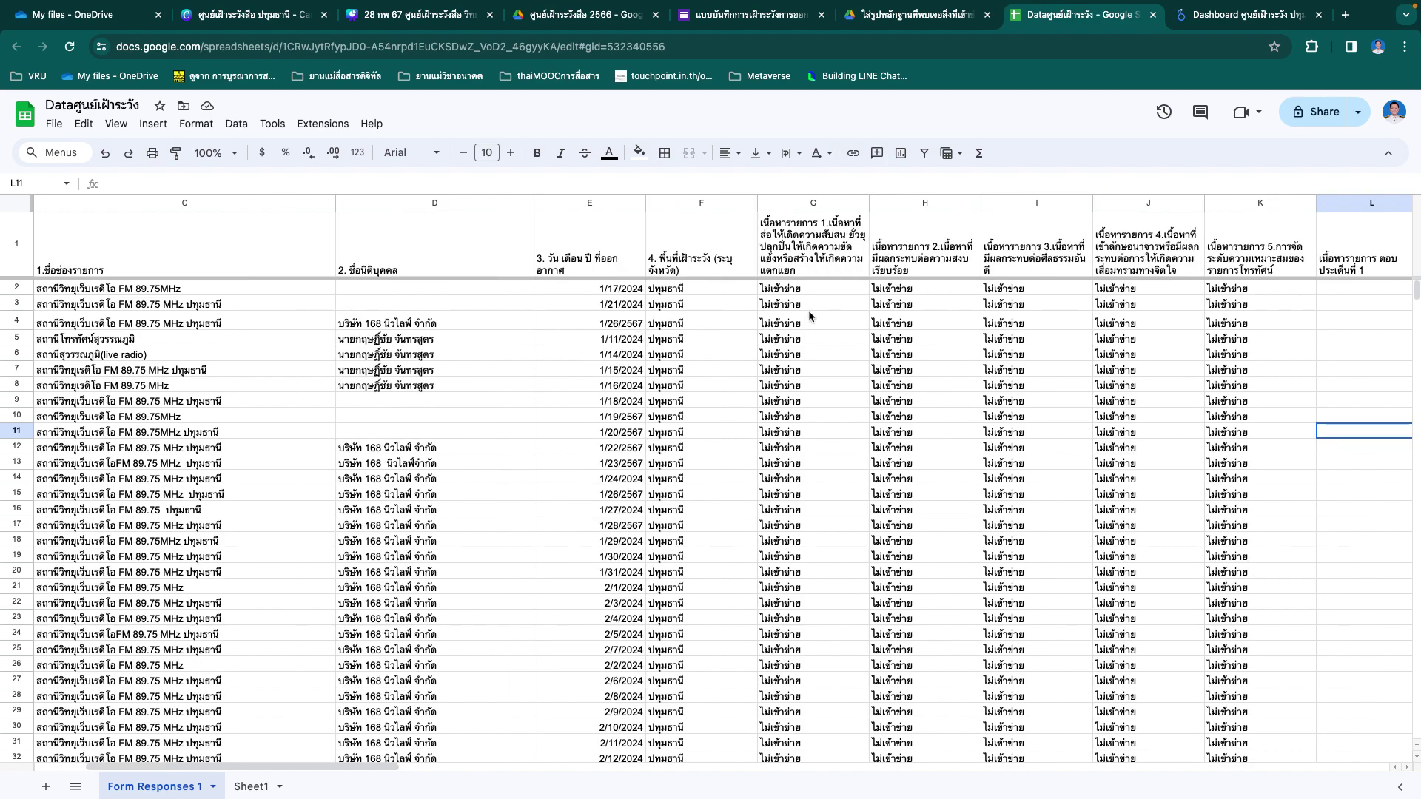
# Step: Sort the form responses sheet A to Z by column G, the first content issue
pyautogui.click(817, 203)
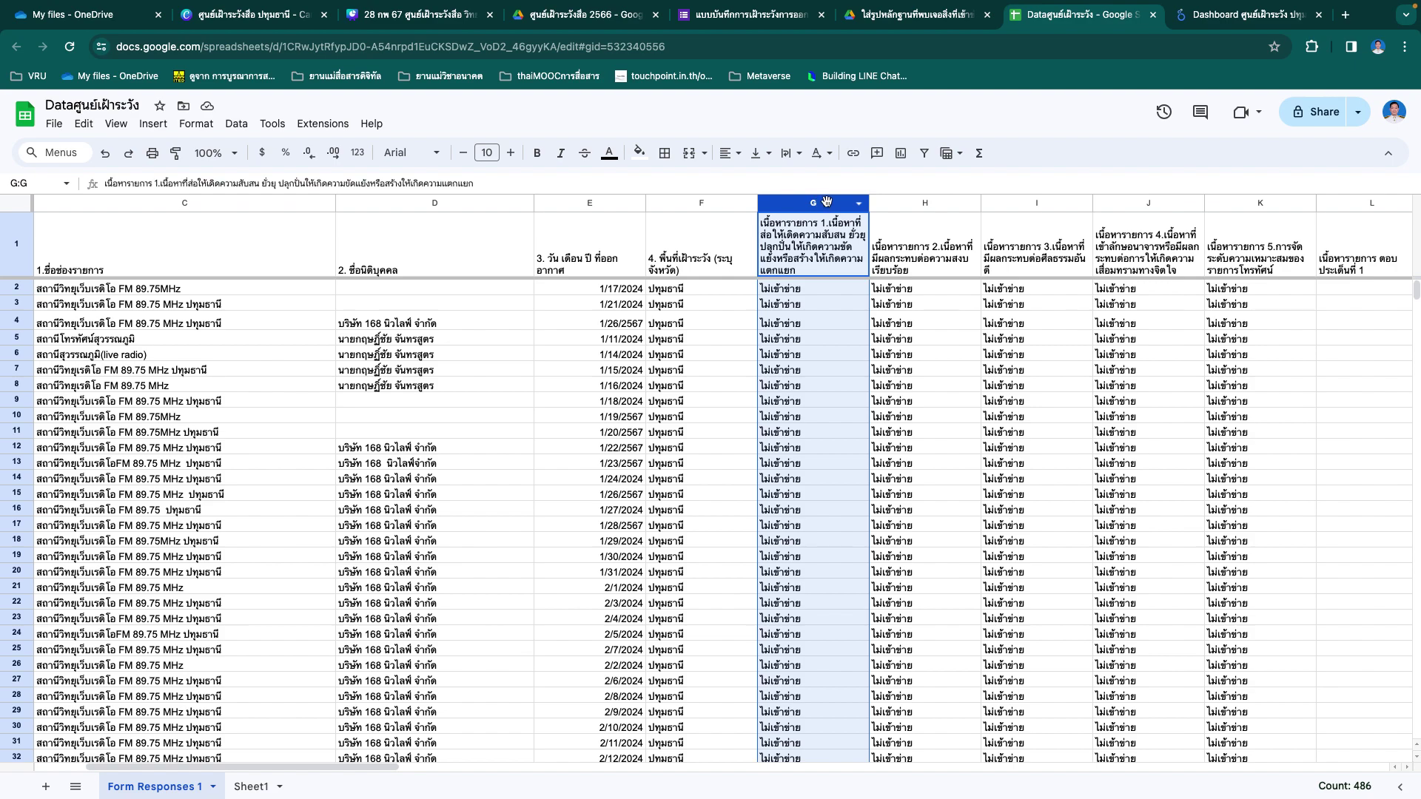
pyautogui.scroll(-1, 844, 199)
pyautogui.scroll(-3, 836, 304)
pyautogui.scroll(4, 836, 340)
pyautogui.rightClick(842, 207)
pyautogui.click(962, 518)
pyautogui.scroll(-5, 859, 478)
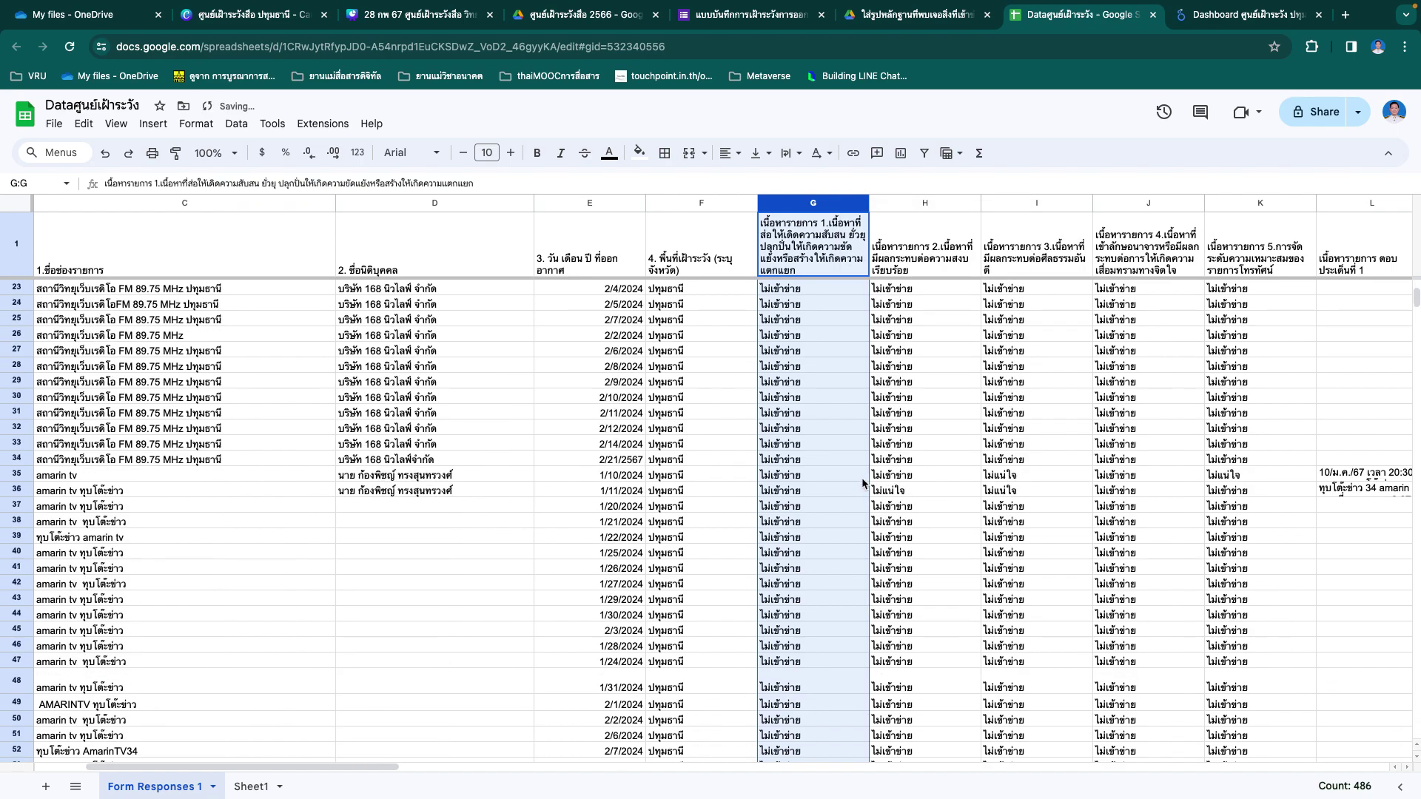
pyautogui.scroll(5, 859, 478)
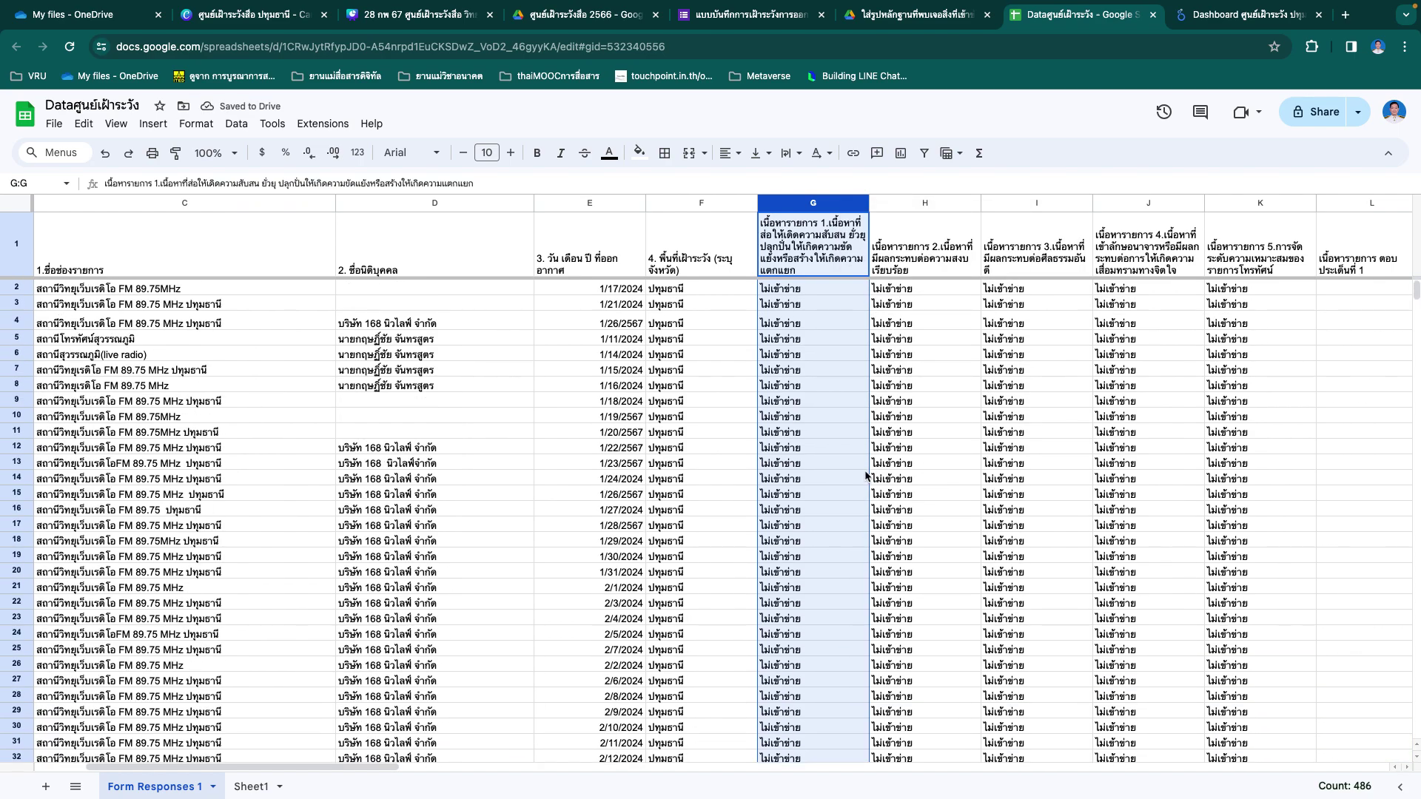
# Step: Sort the form responses sheet Z to A by column G
pyautogui.rightClick(799, 205)
pyautogui.moveTo(944, 293)
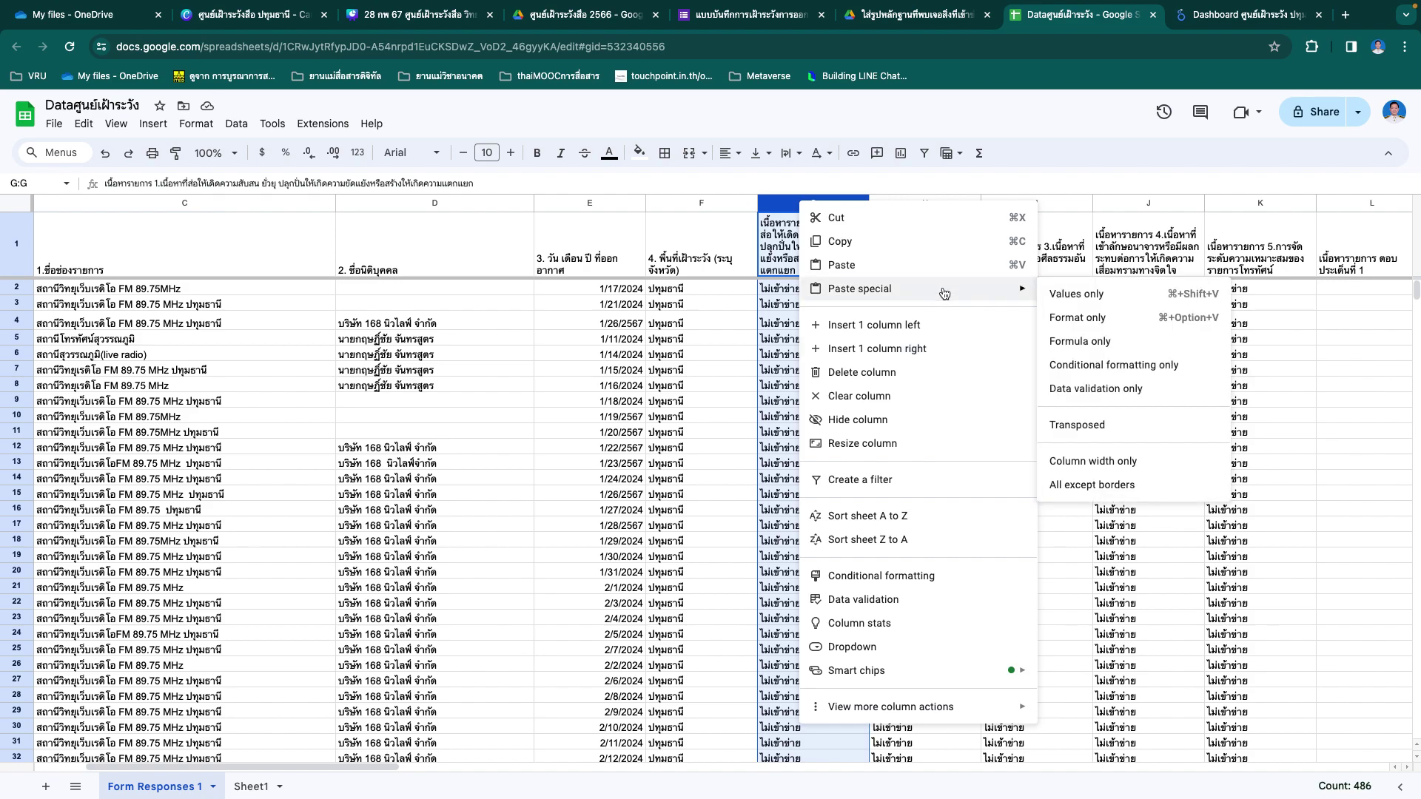
pyautogui.click(898, 539)
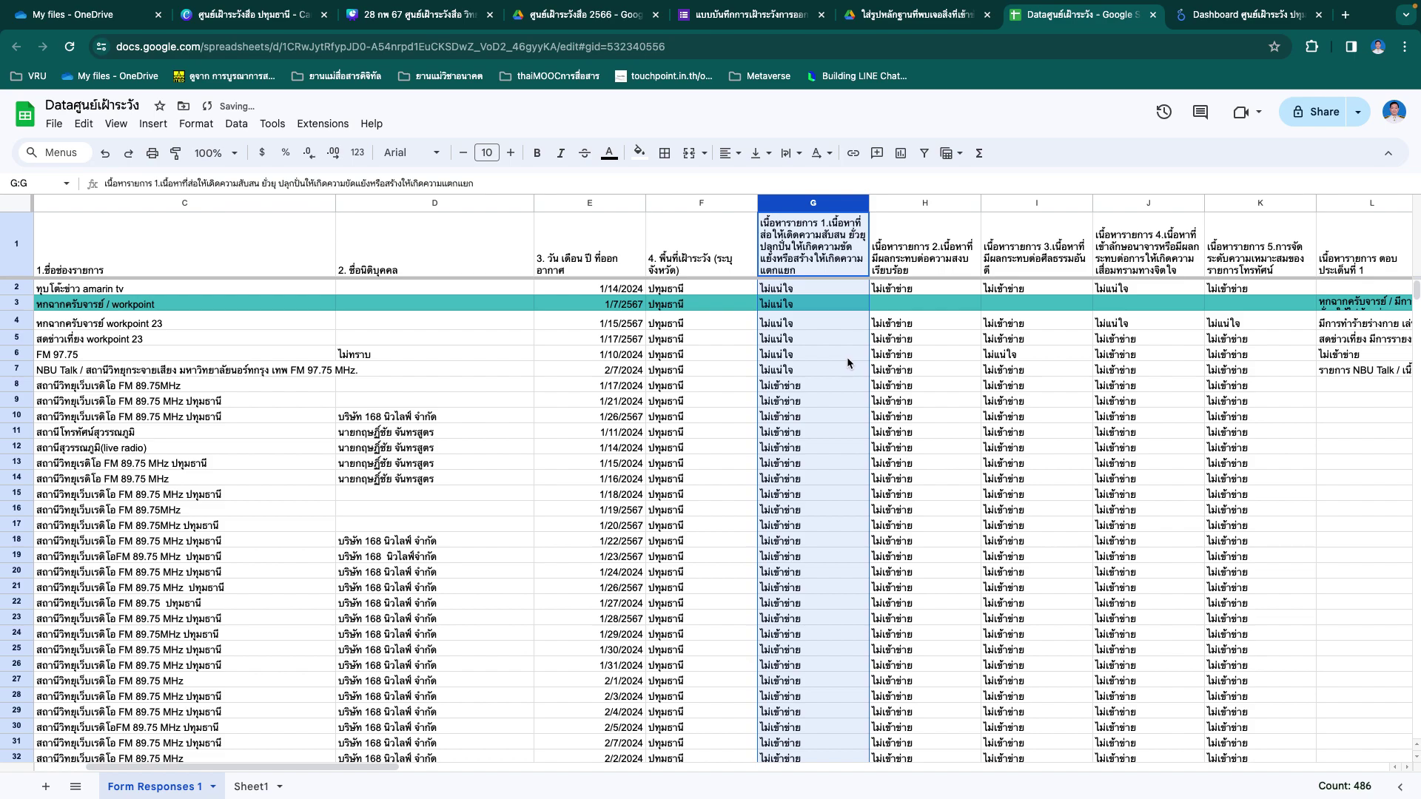
# Step: Copy rows 2 to 5, the television entries marked ไม่แน่ใจ in column G
pyautogui.hscroll(5, 841, 352)
pyautogui.hscroll(-7, 841, 352)
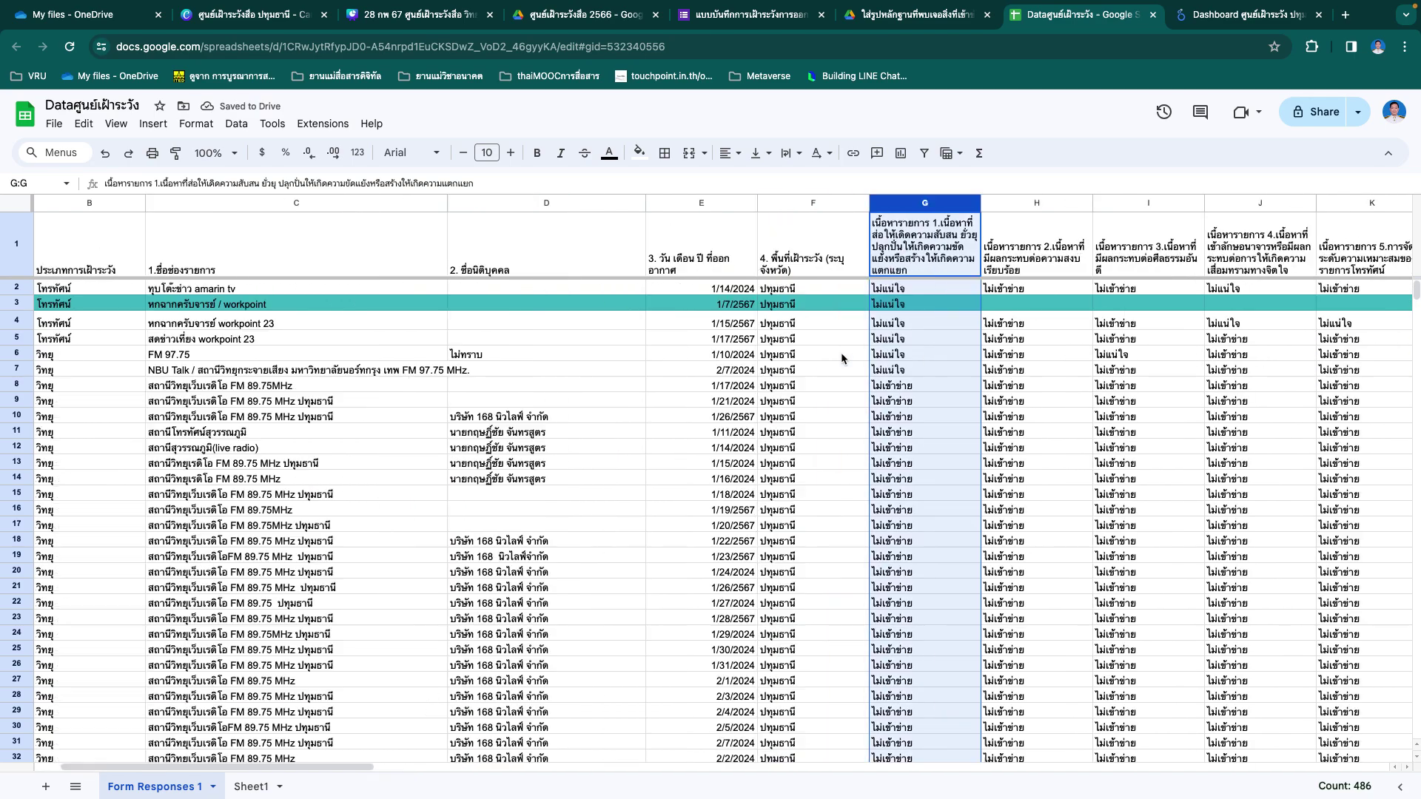
pyautogui.click(929, 318)
pyautogui.click(931, 293)
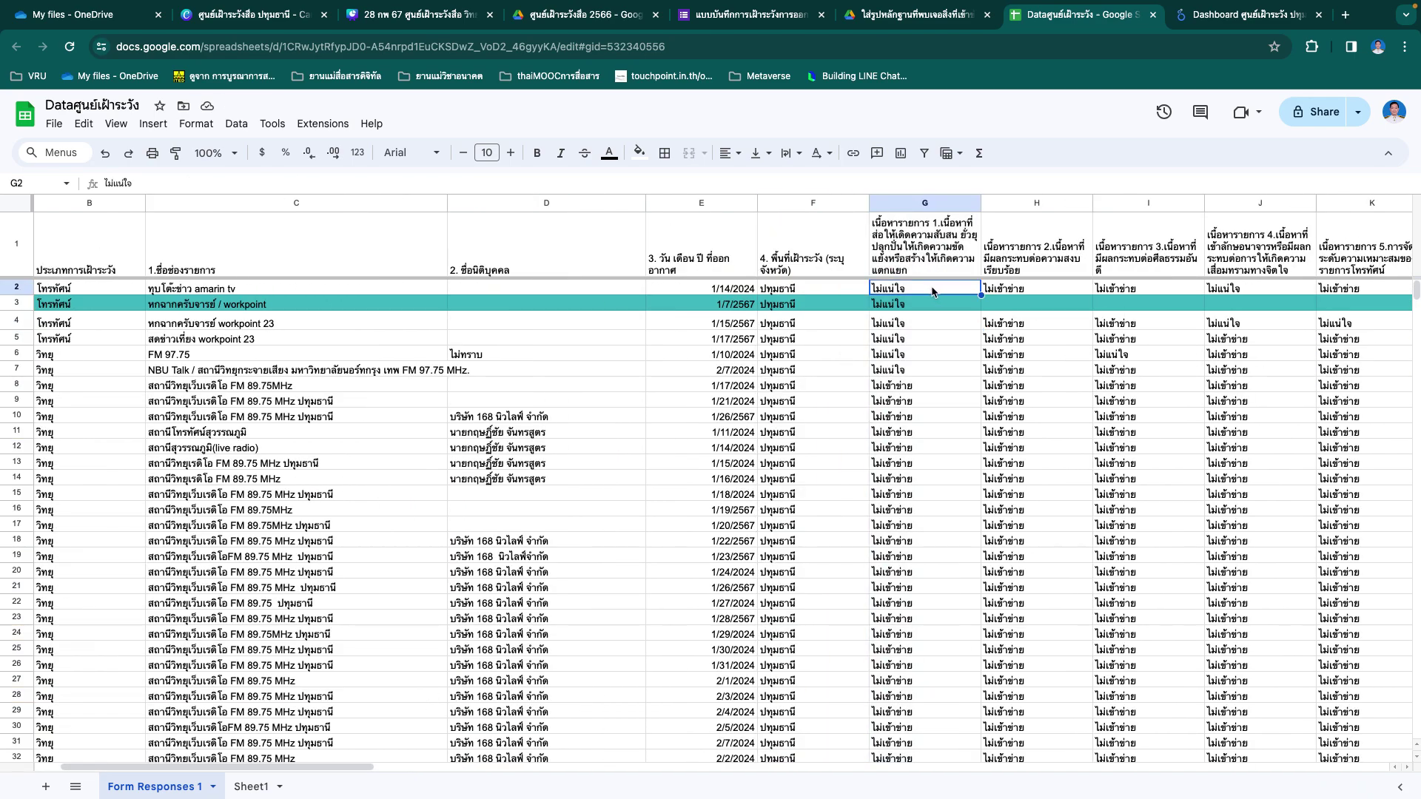
pyautogui.moveTo(932, 296); pyautogui.dragTo(928, 349)
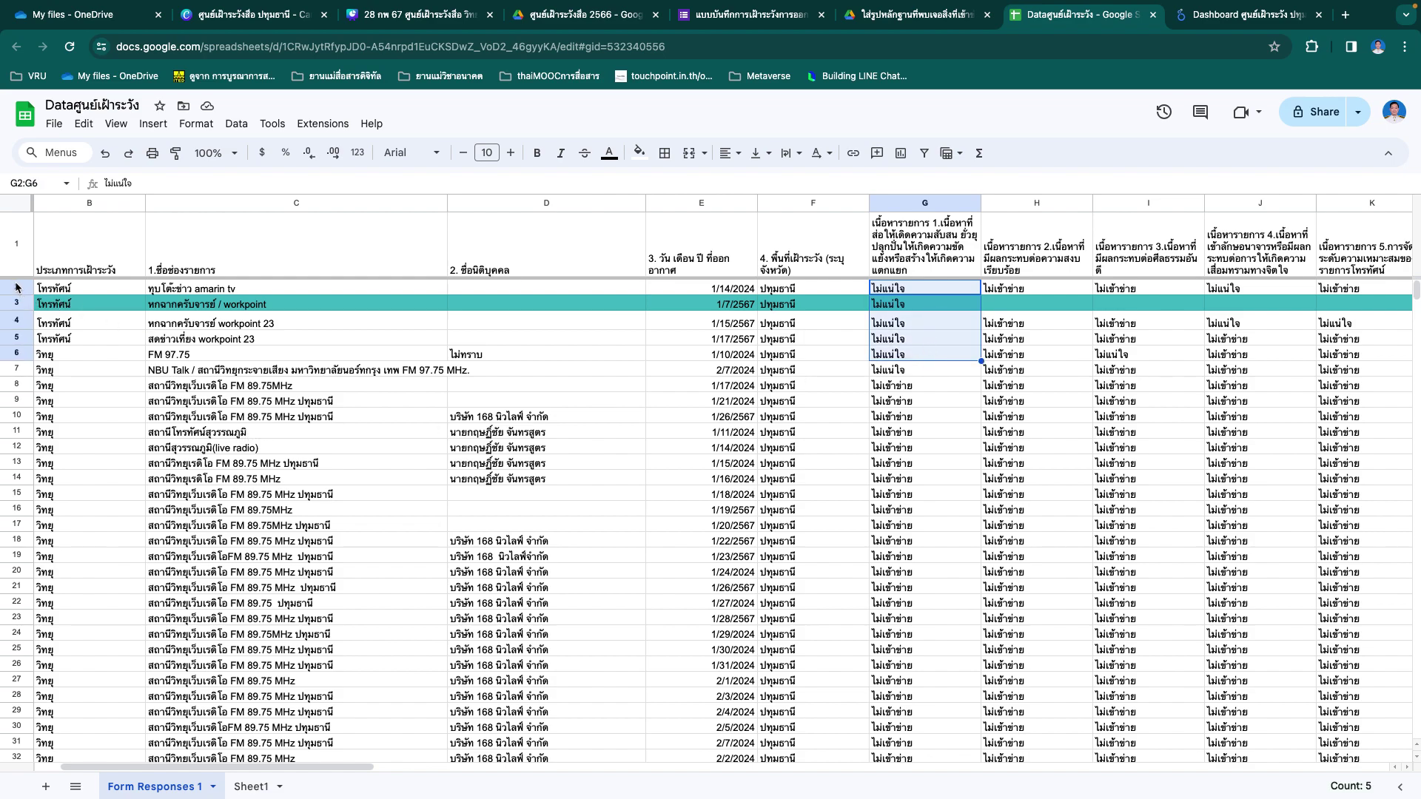
pyautogui.moveTo(17, 287); pyautogui.dragTo(12, 337)
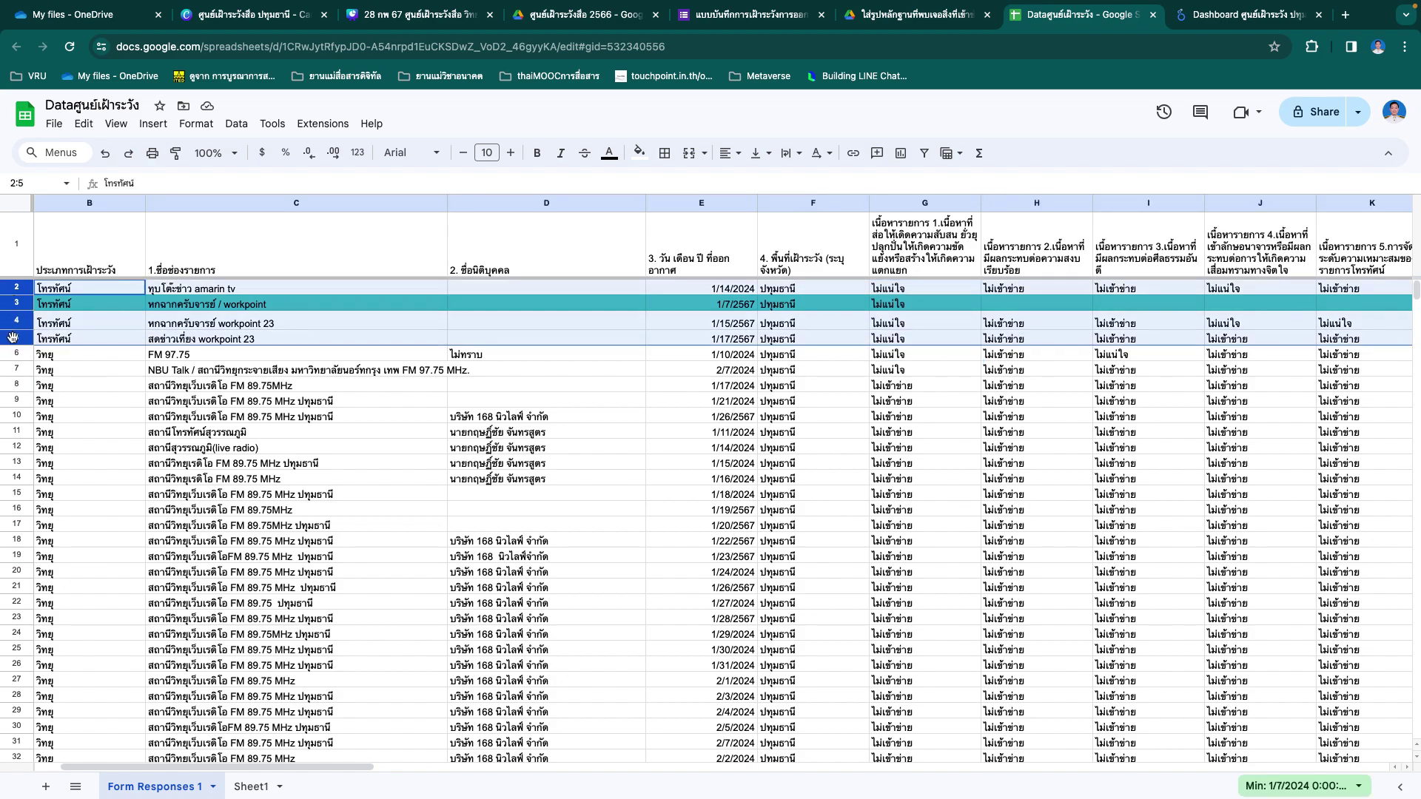
pyautogui.hotkey('ctrl', 'c')
# Step: Add a new sheet to the spreadsheet and paste the copied rows into it starting at cell A1
pyautogui.click(250, 787)
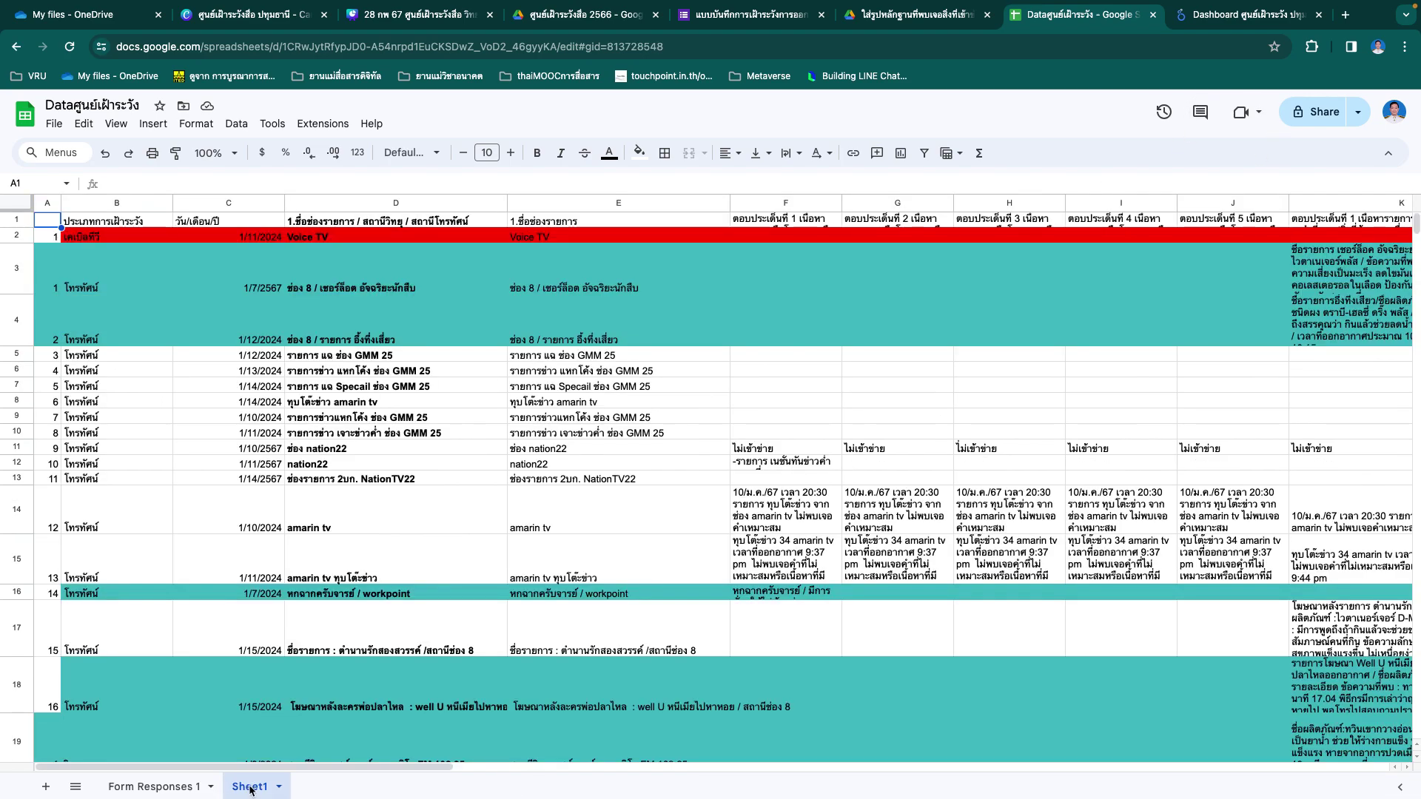
pyautogui.click(35, 786)
pyautogui.click(280, 789)
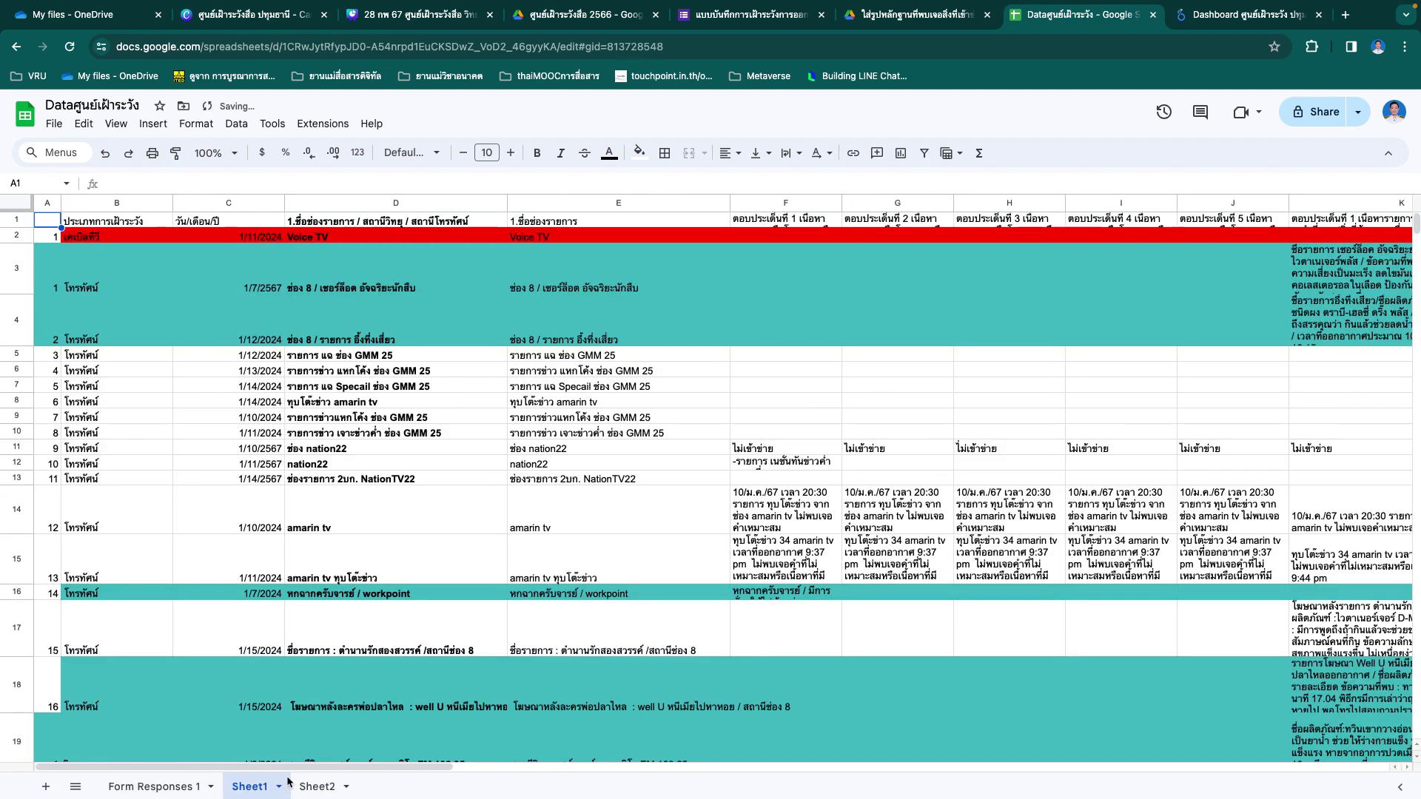
pyautogui.click(280, 789)
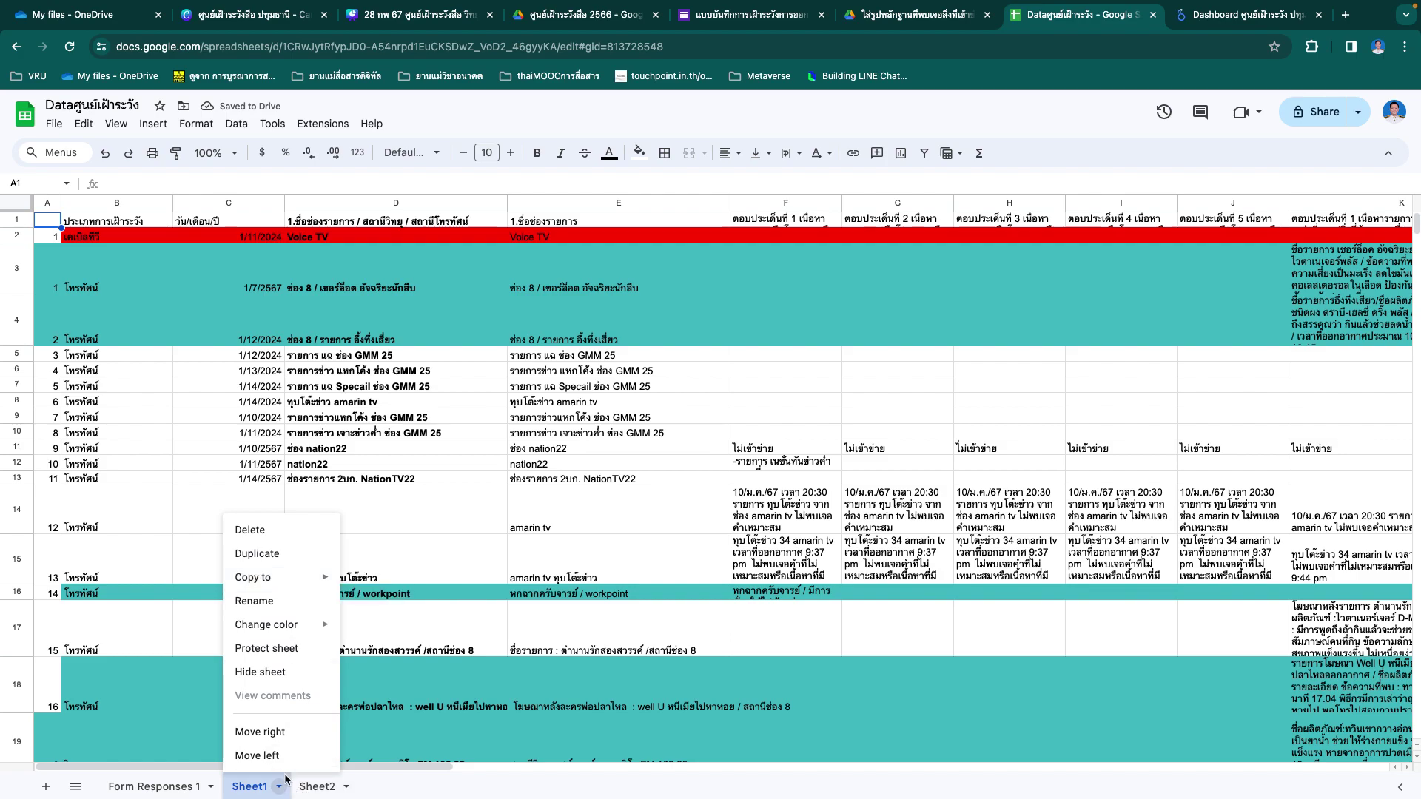
pyautogui.click(311, 788)
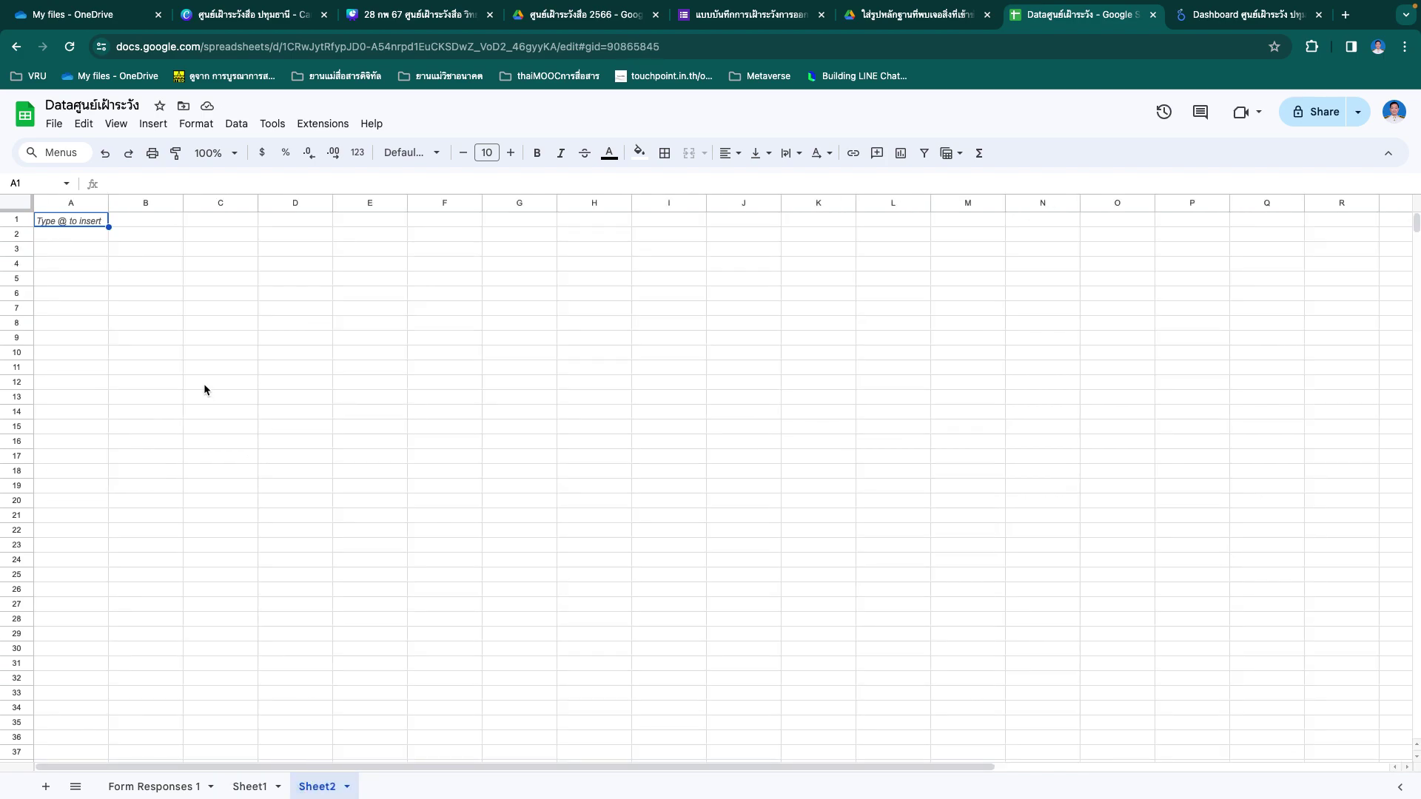
pyautogui.press('super+v')
pyautogui.click(335, 374)
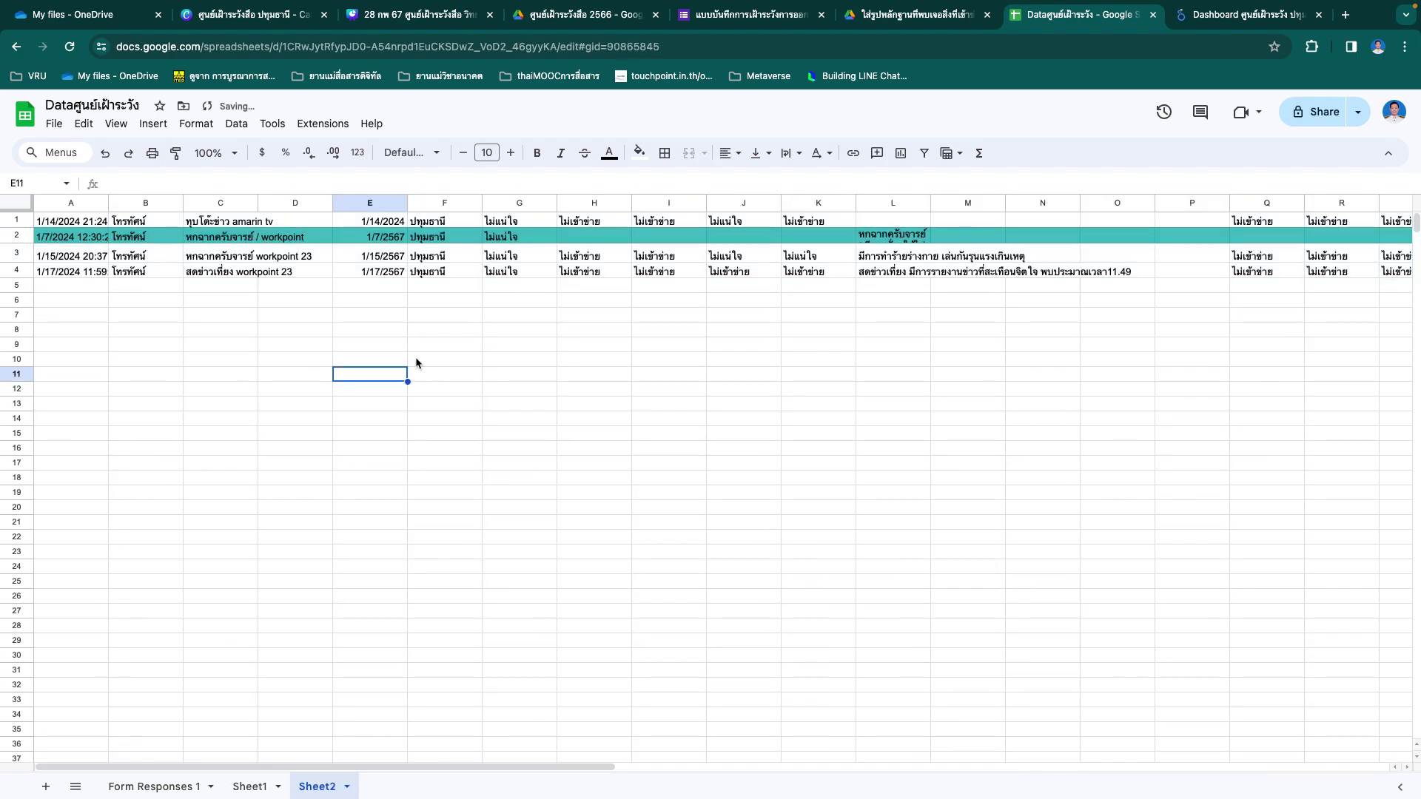
# Step: Fill cells G1:G4, the pasted ไม่แน่ใจ answers, with orange
pyautogui.scroll(-1, 569, 288)
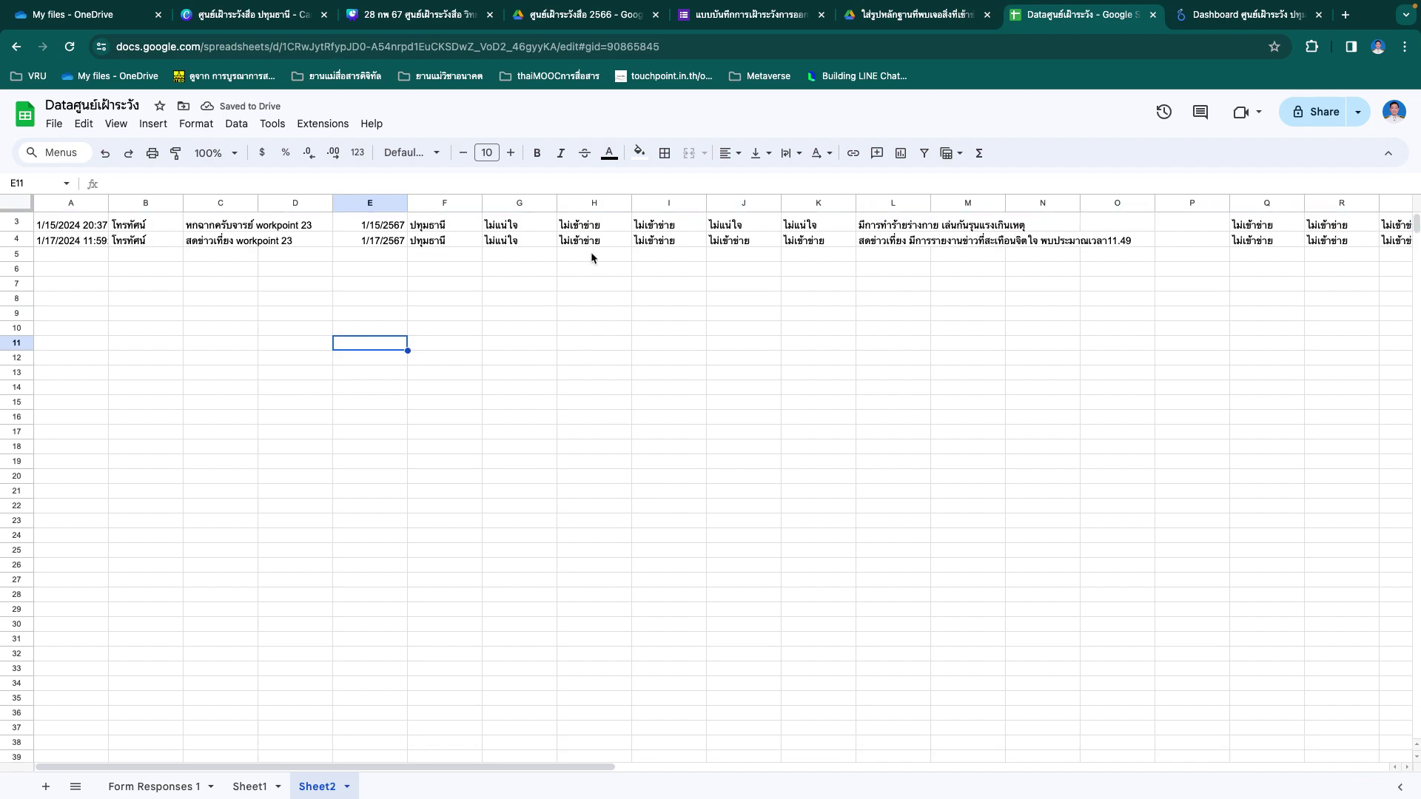
pyautogui.scroll(1, 572, 299)
pyautogui.moveTo(499, 220); pyautogui.dragTo(500, 271)
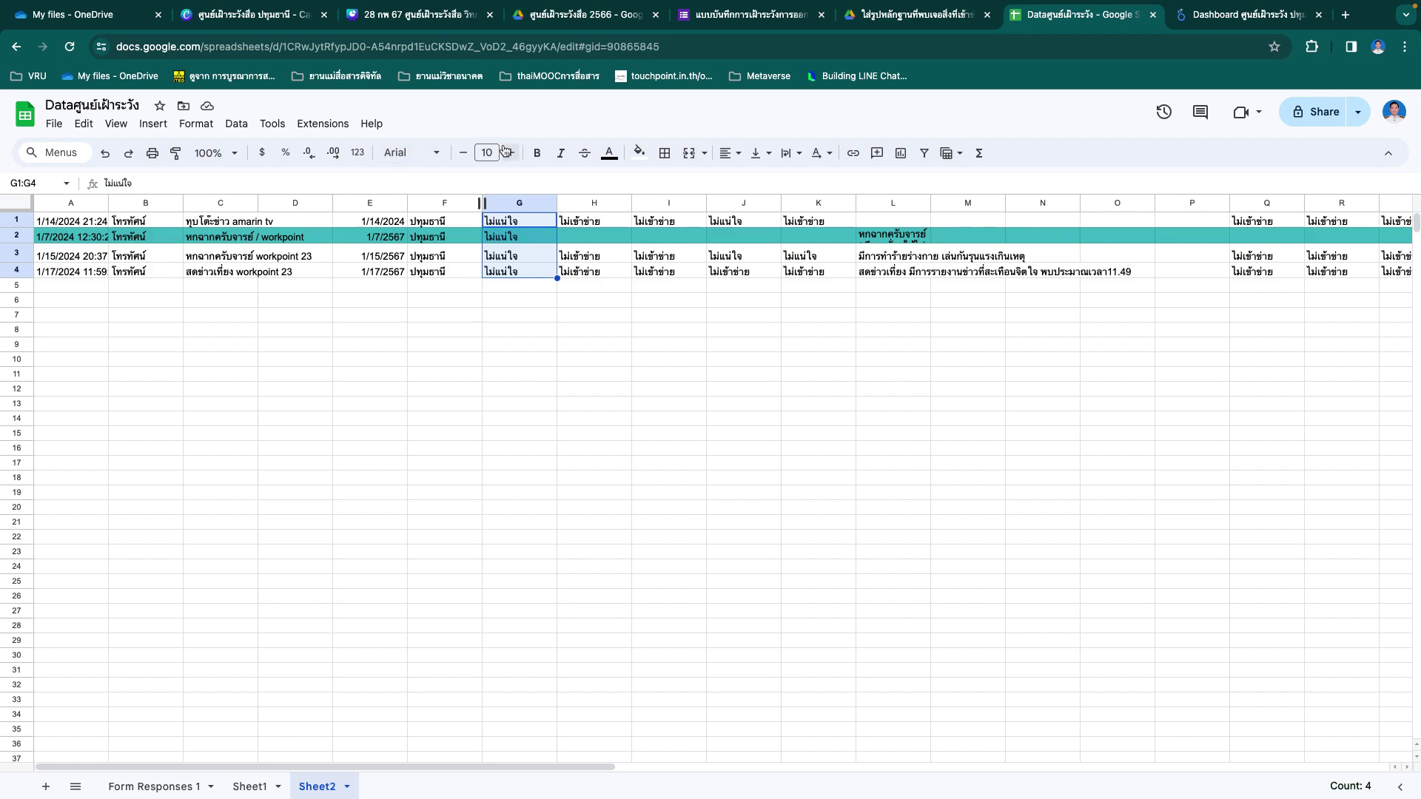
pyautogui.click(638, 156)
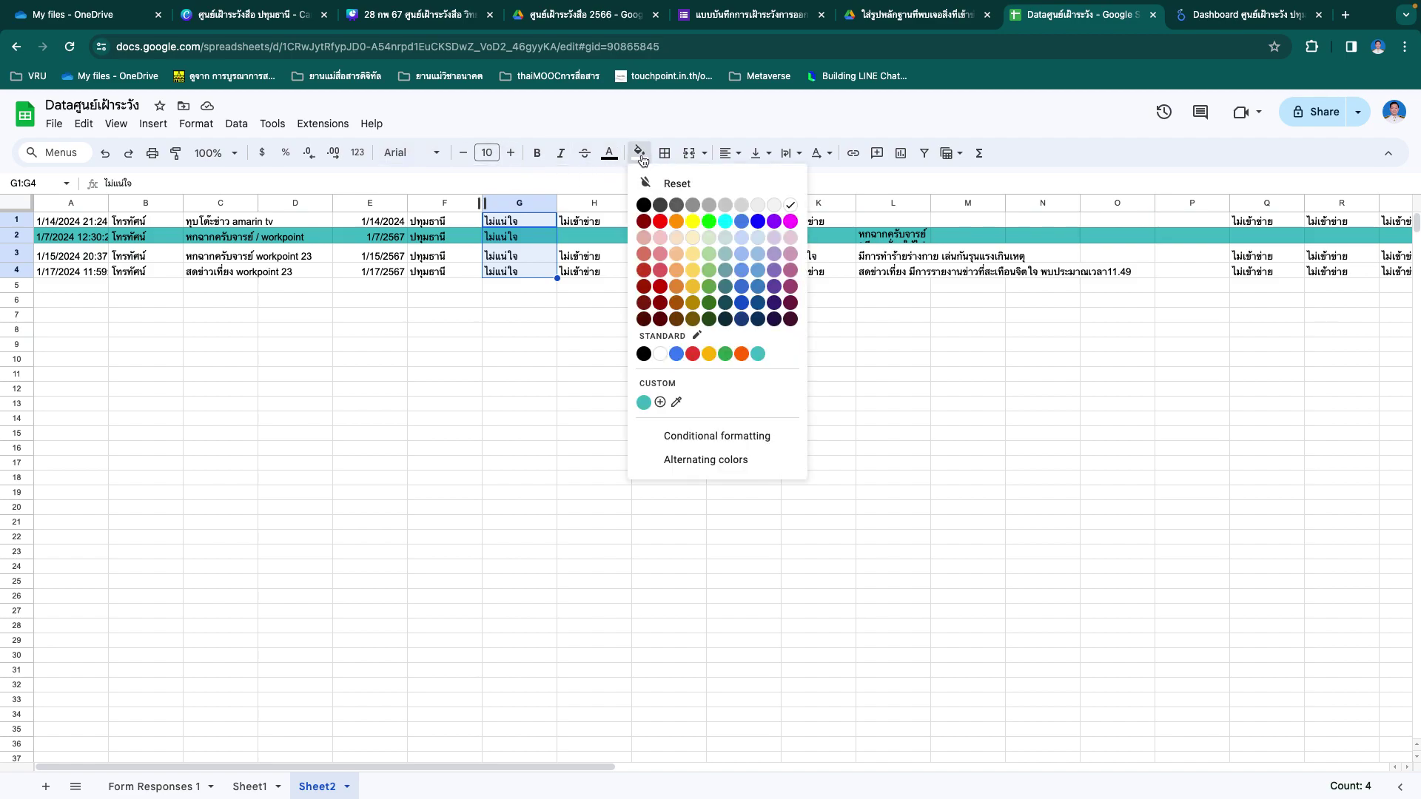
pyautogui.click(678, 229)
pyautogui.click(726, 537)
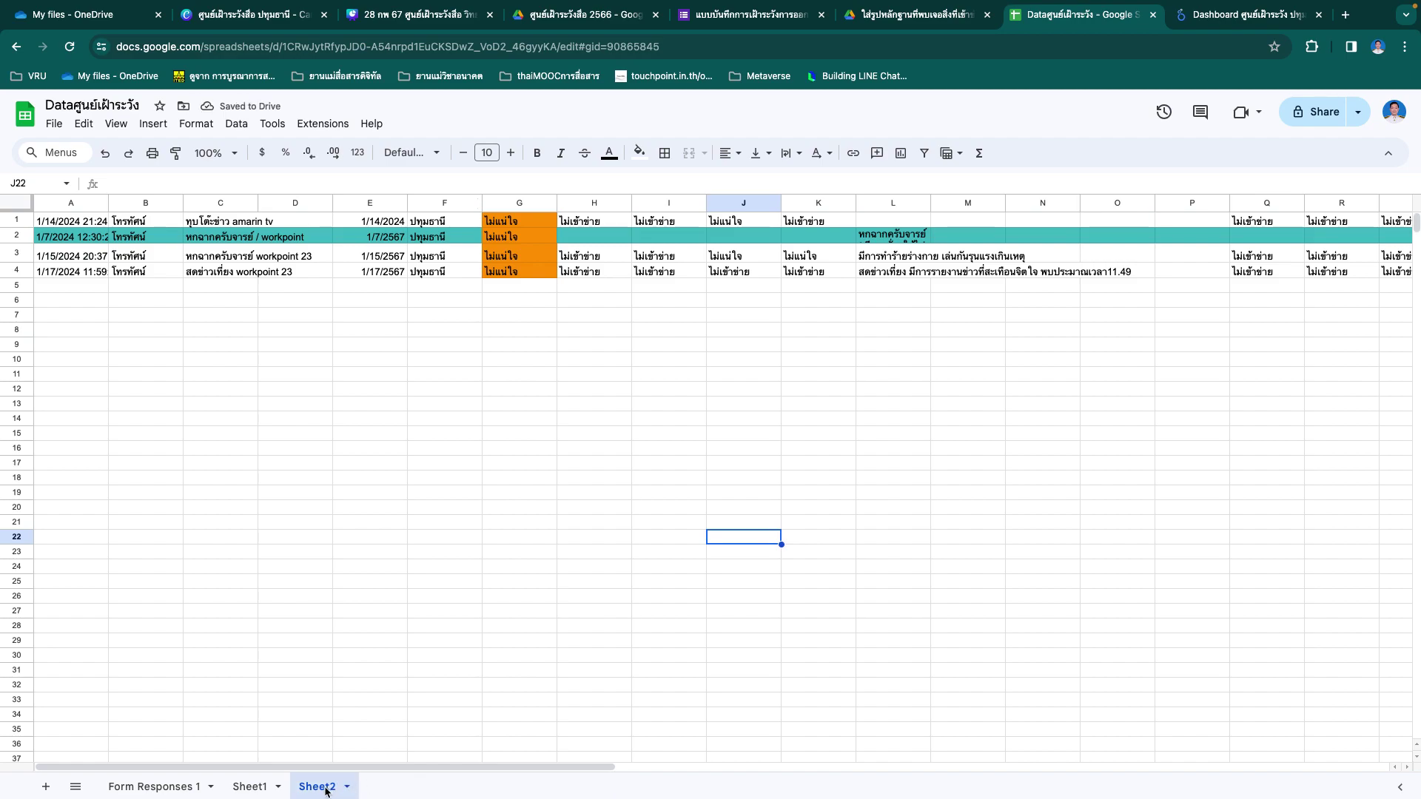
# Step: Rename the new sheet as 1.1
pyautogui.doubleClick(326, 788)
pyautogui.write('1.1')
pyautogui.press('Return')
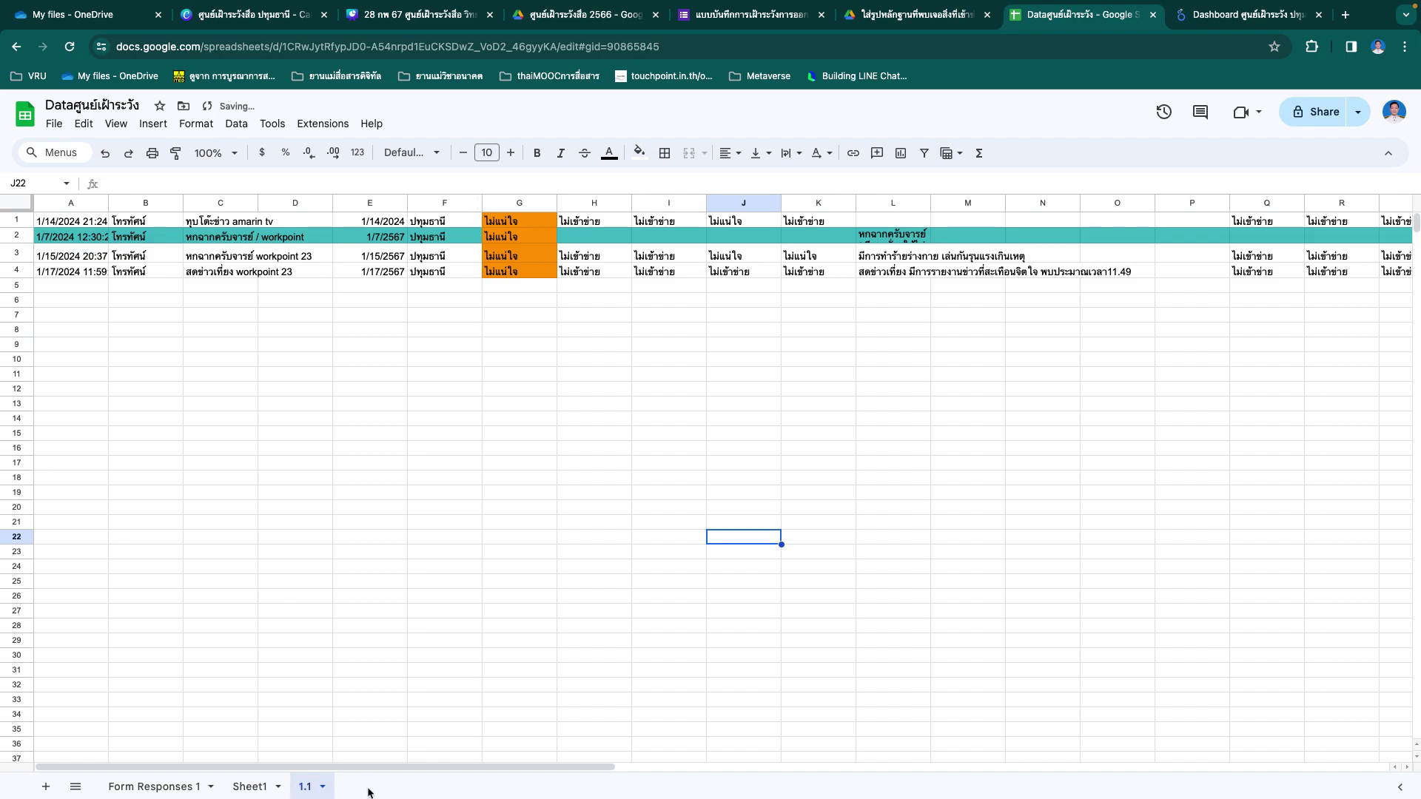
# Step: Sort the Form Responses 1 sheet Z to A by column H, the second content issue
pyautogui.click(152, 786)
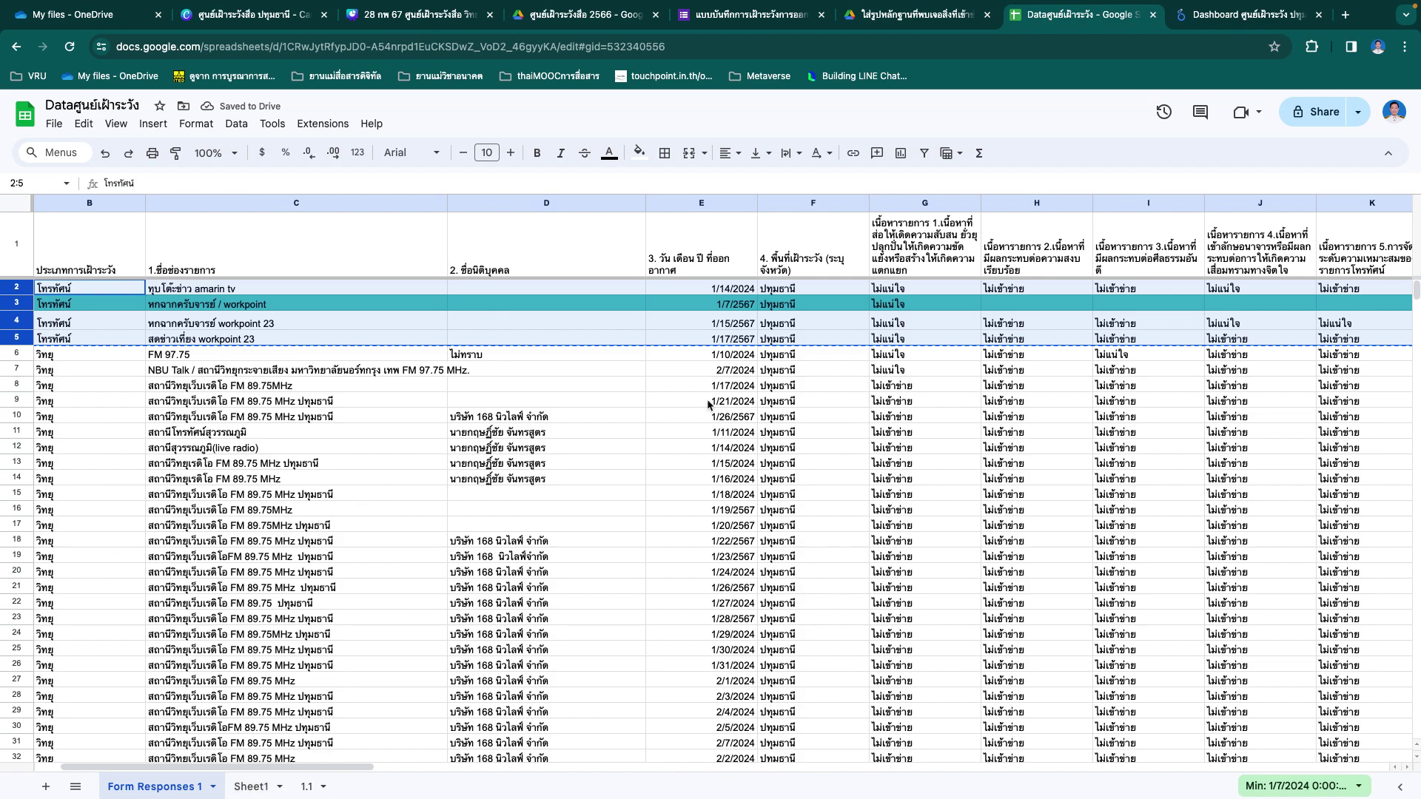
pyautogui.hscroll(2, 926, 263)
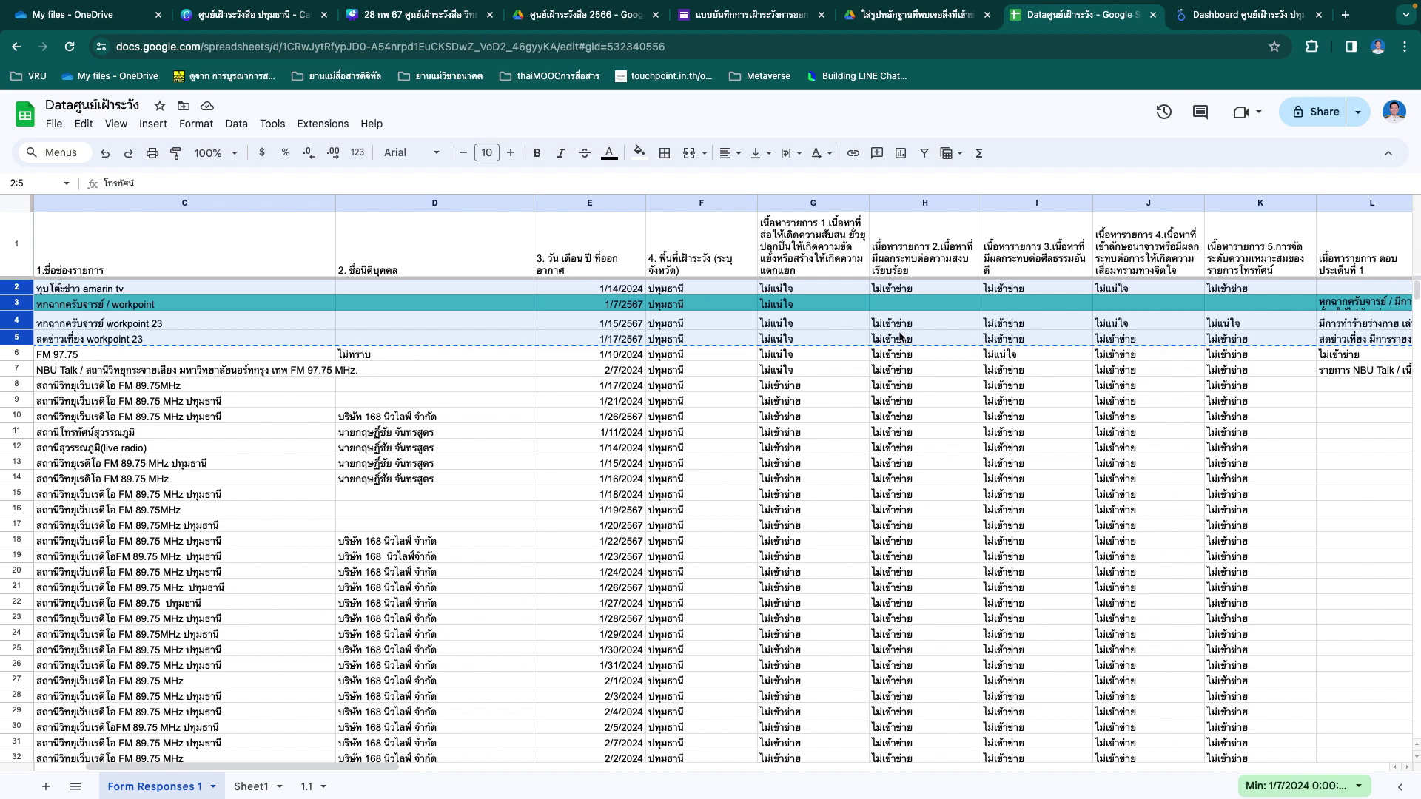
pyautogui.click(920, 209)
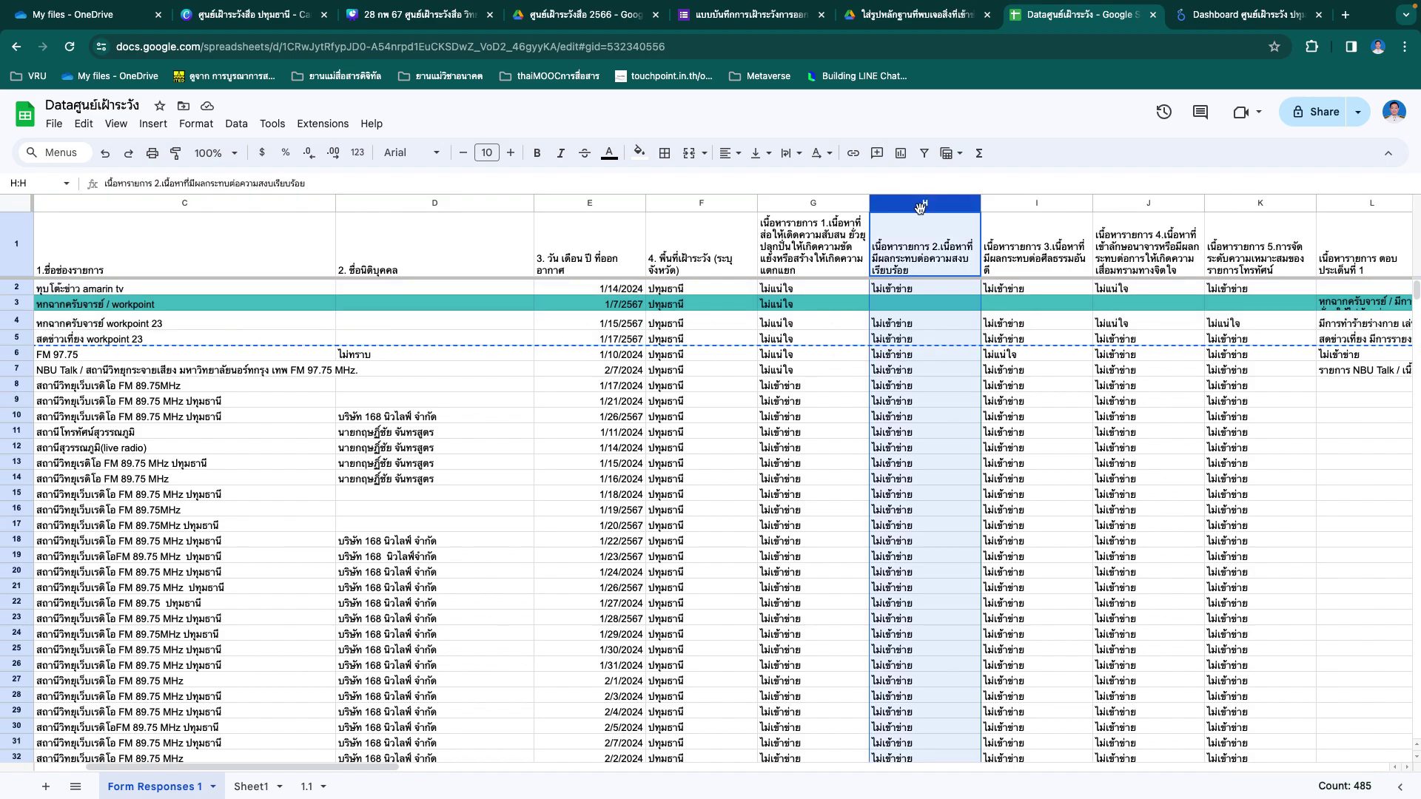
pyautogui.rightClick(923, 208)
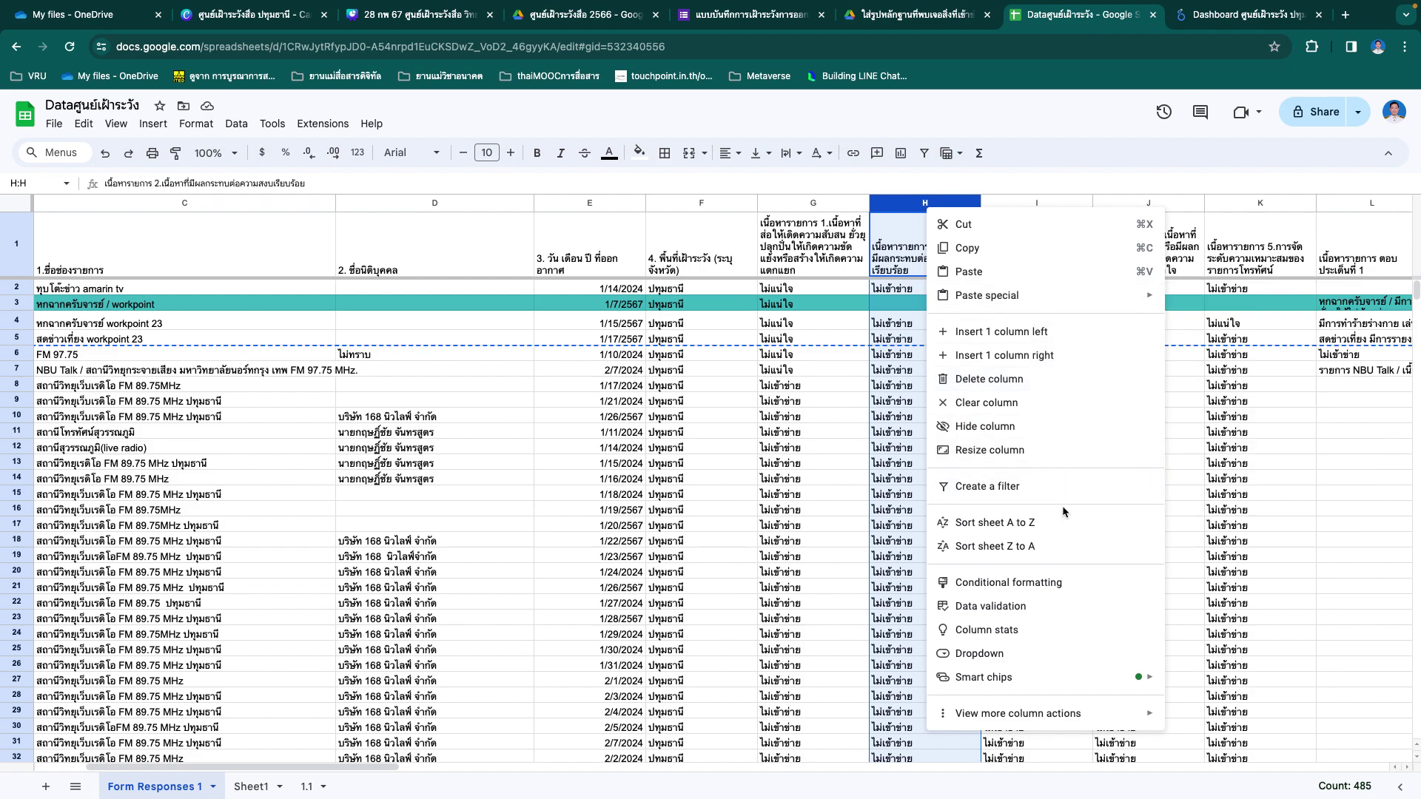
pyautogui.click(995, 546)
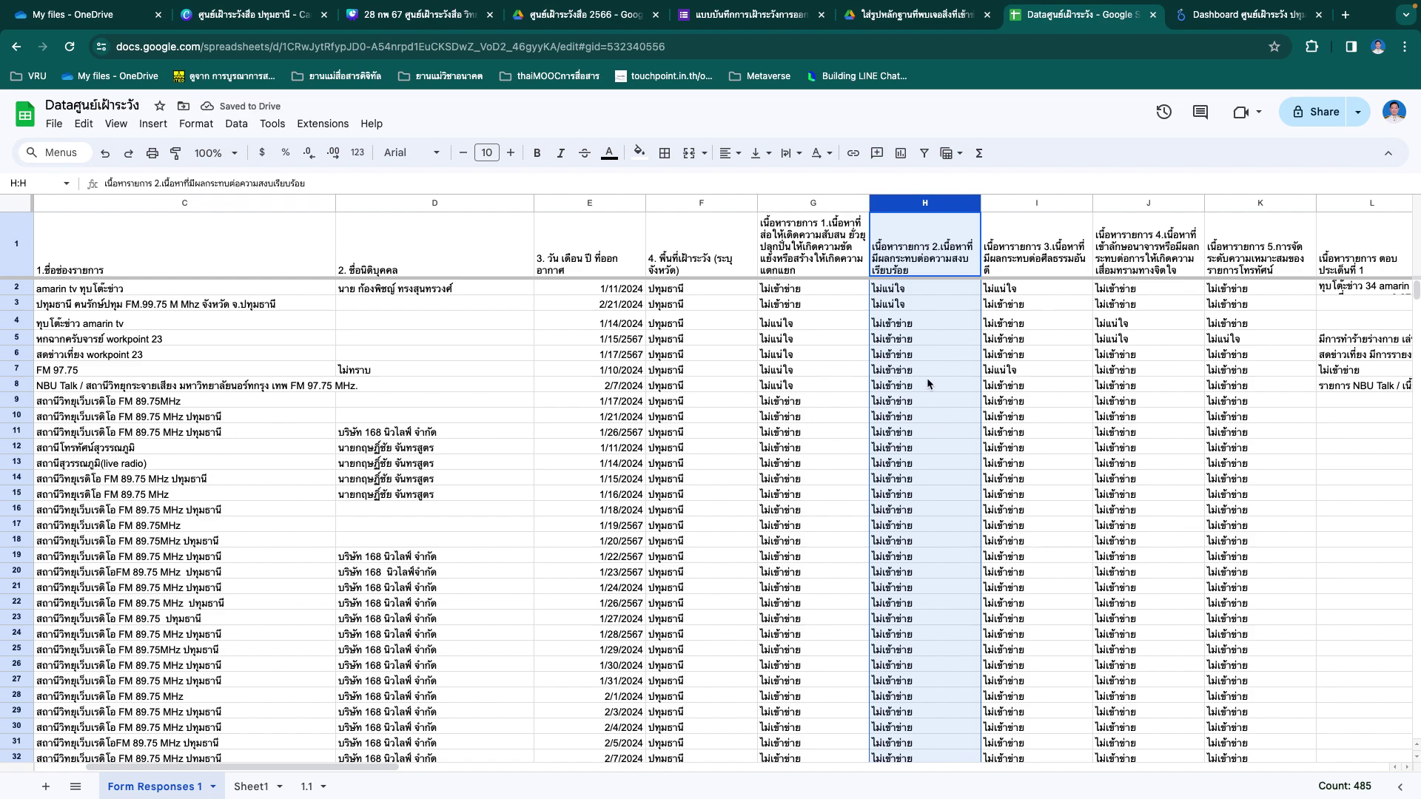
# Step: Copy rows 2 to 4 of the Form Responses 1 sheet
pyautogui.click(921, 323)
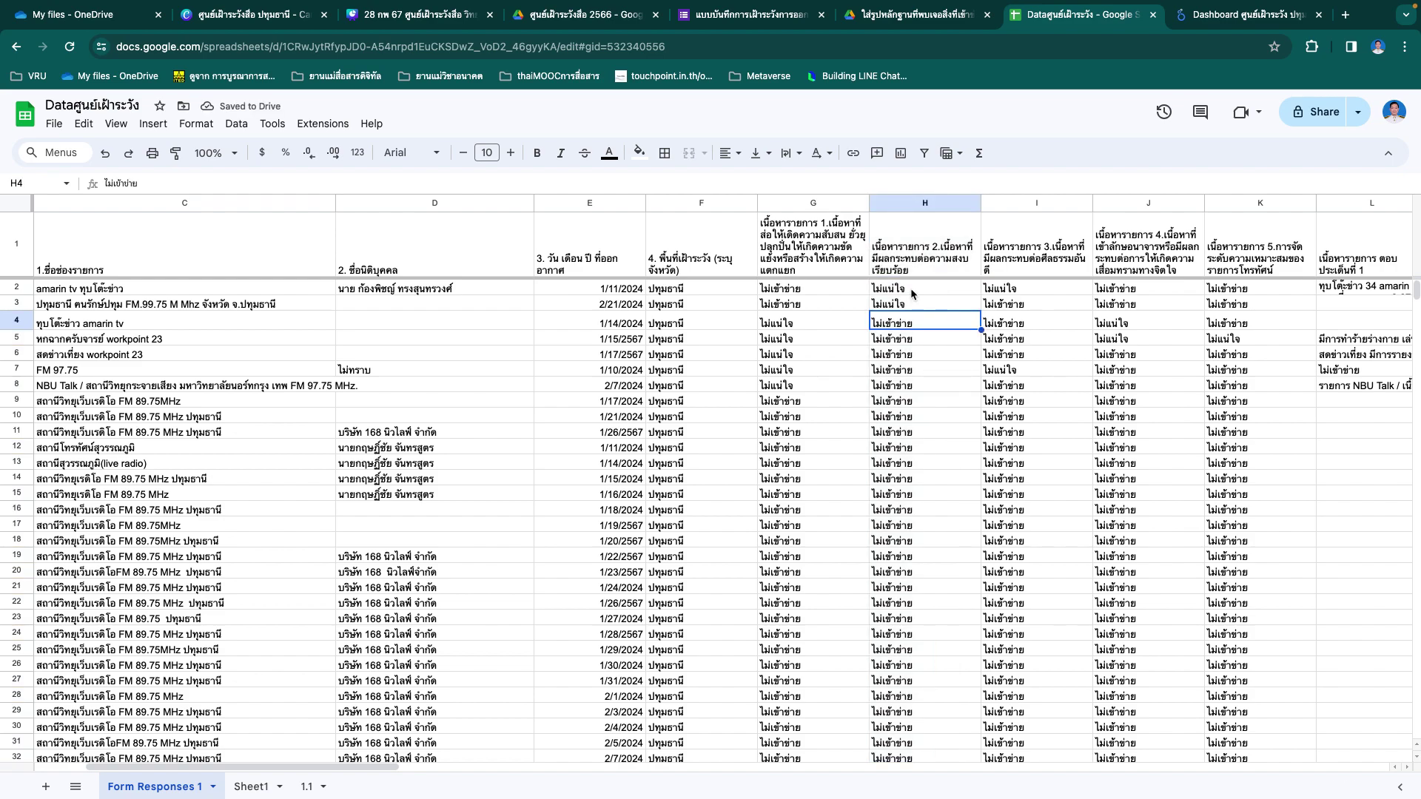
pyautogui.moveTo(910, 290); pyautogui.dragTo(916, 324)
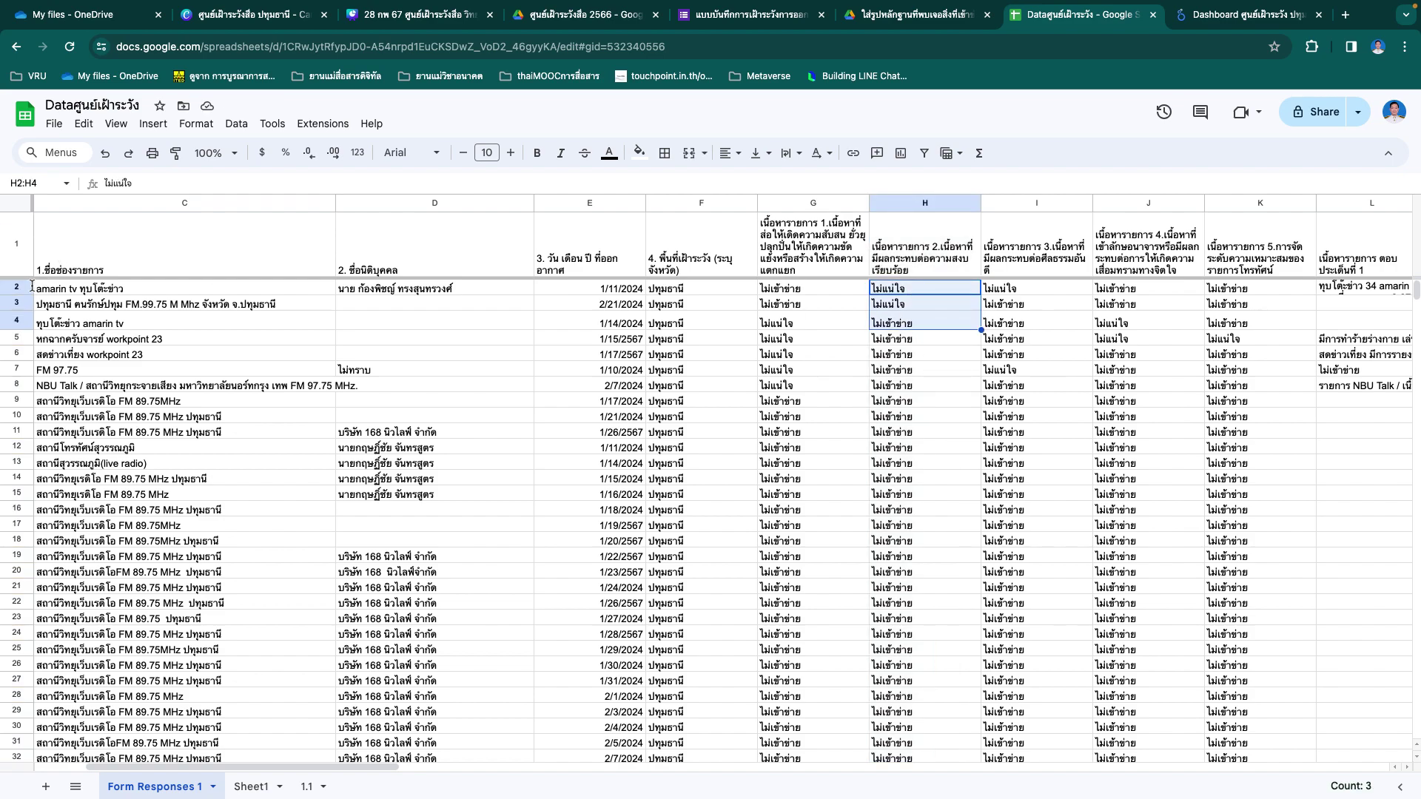
pyautogui.moveTo(22, 292); pyautogui.dragTo(18, 322)
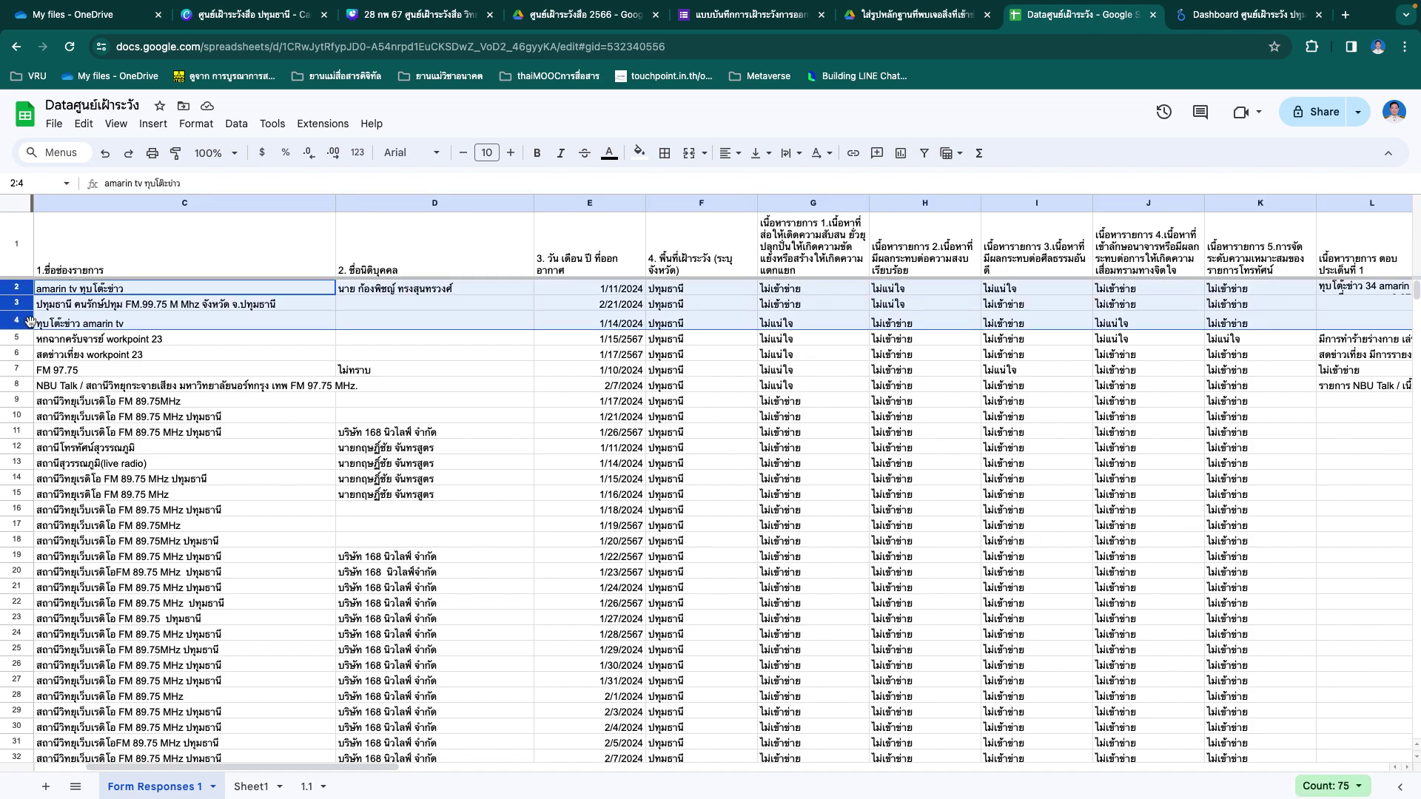
pyautogui.press('super+c')
# Step: Add a new sheet after Form Responses 1 and move sheet 1.1 ahead of Sheet1
pyautogui.click(46, 788)
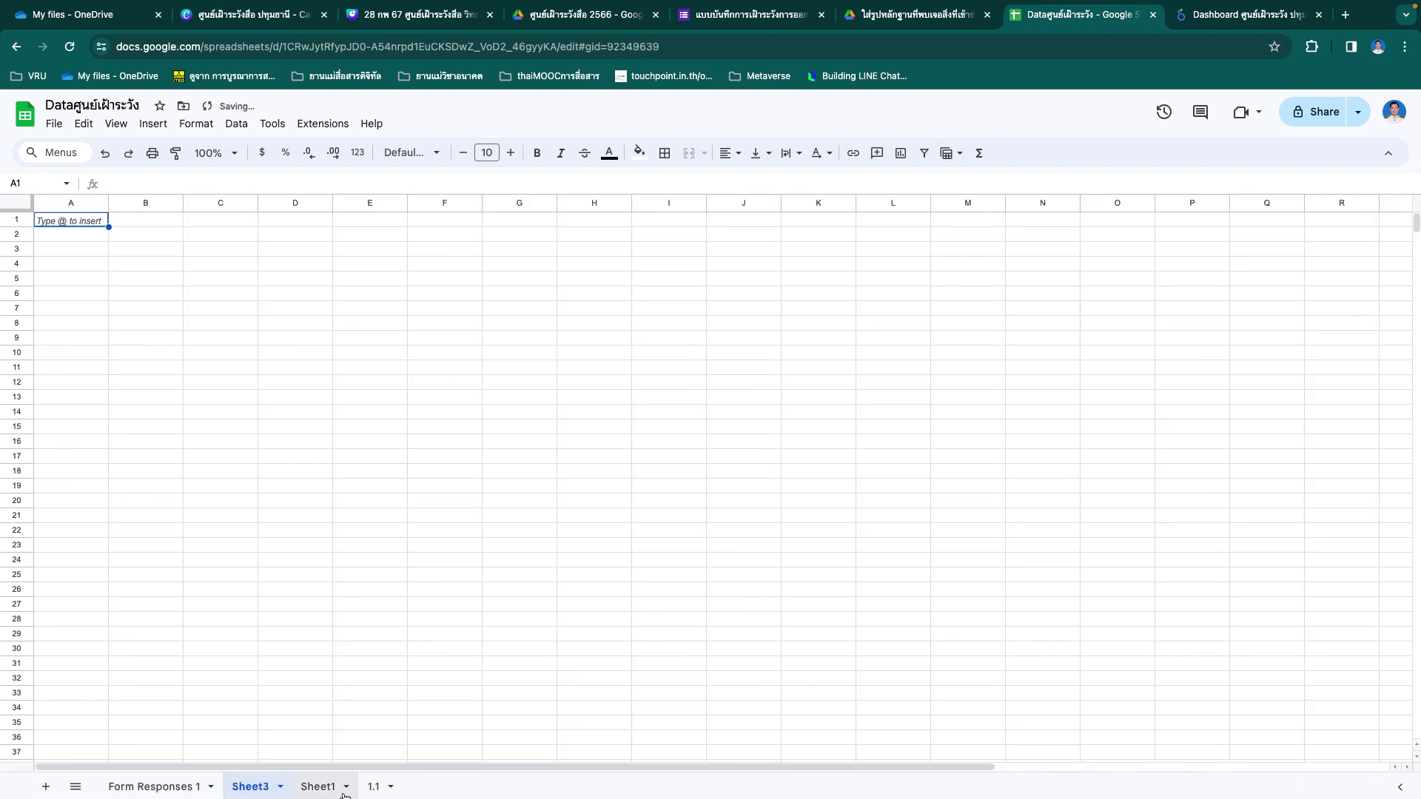
pyautogui.moveTo(375, 786); pyautogui.dragTo(265, 793)
pyautogui.click(256, 791)
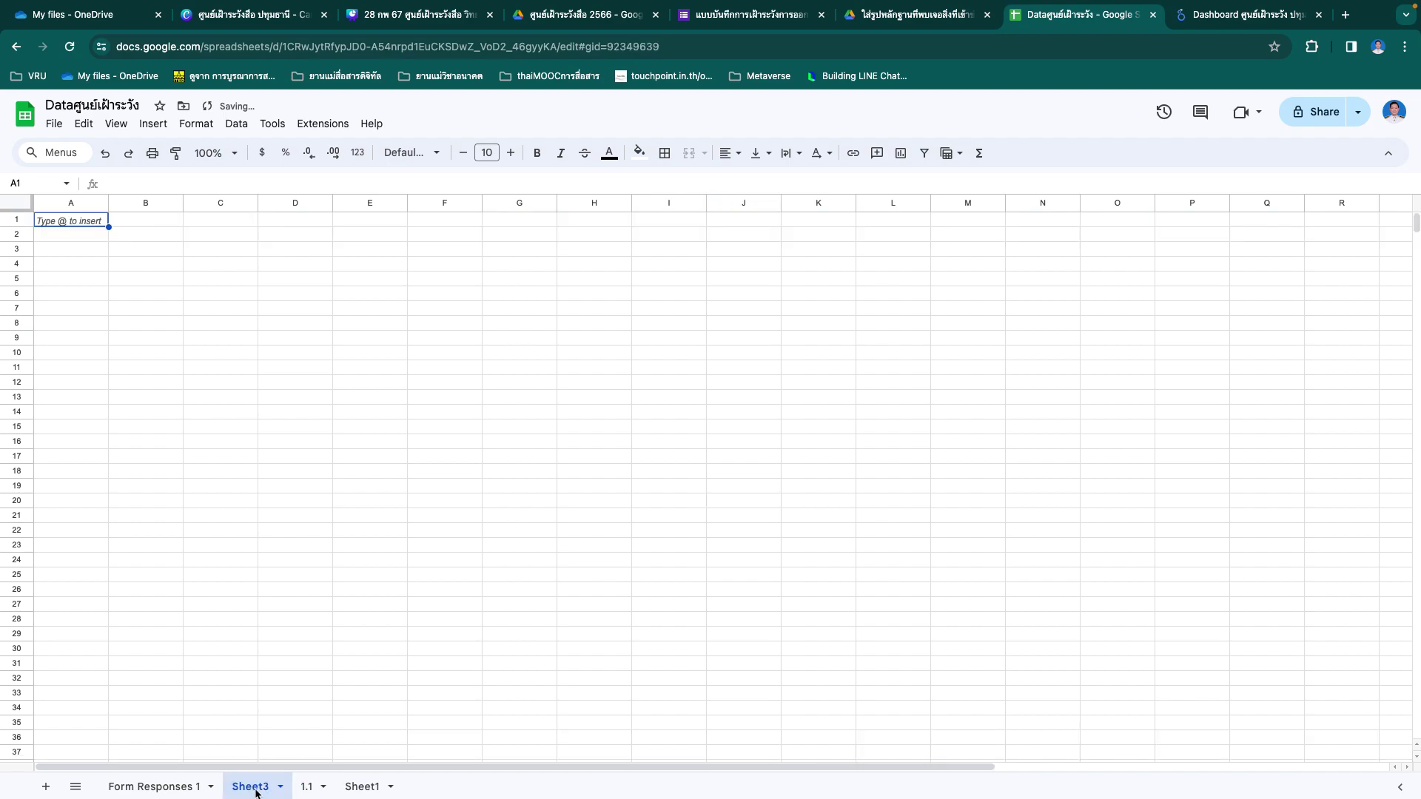
# Step: Rename the new sheet as 1.2 and paste the copied rows into it starting at cell A1
pyautogui.doubleClick(250, 787)
pyautogui.write('1.2')
pyautogui.click(393, 486)
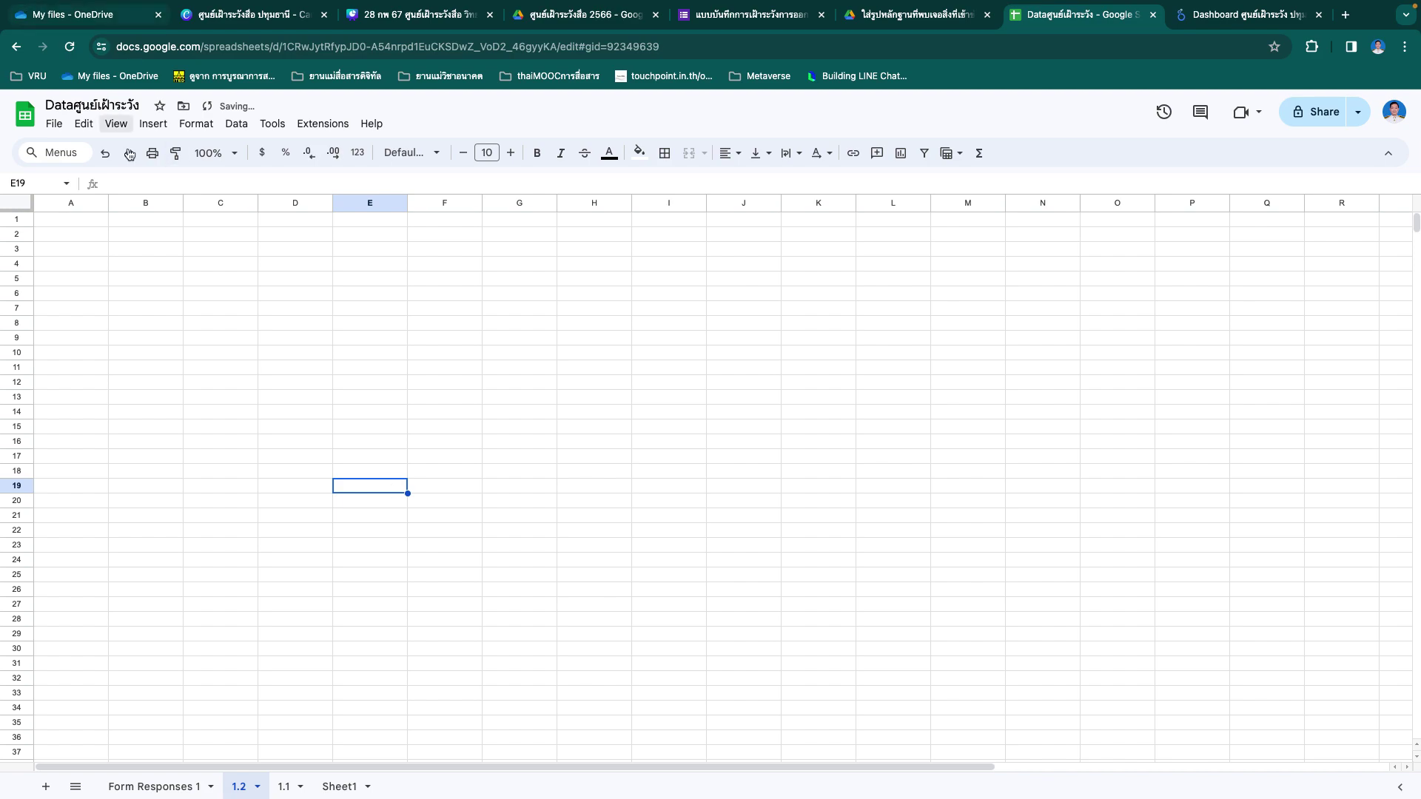
pyautogui.click(87, 225)
pyautogui.hotkey('ctrl', 'v')
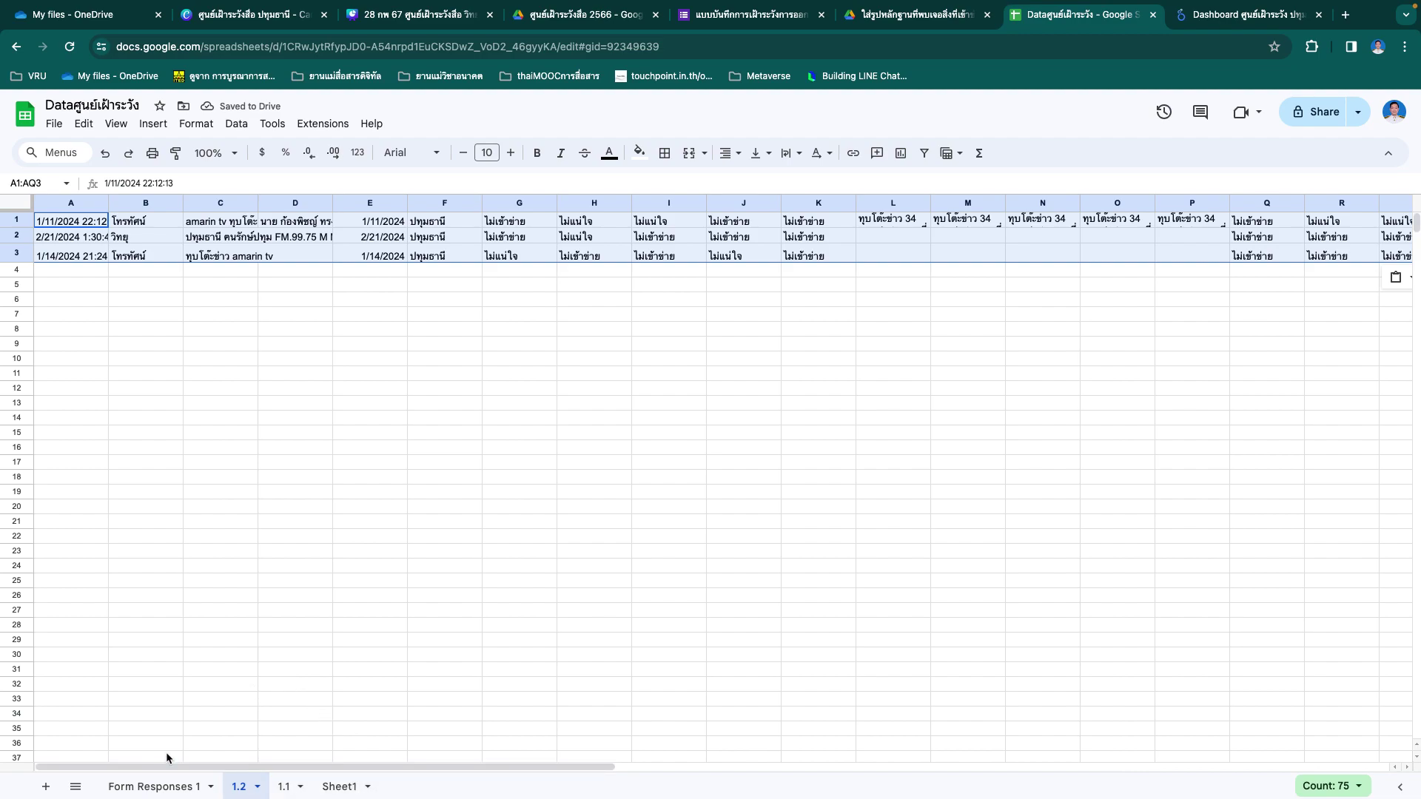
# Step: Add another new sheet and place it between Form Responses 1 and sheet 1.2
pyautogui.click(46, 786)
pyautogui.moveTo(295, 786); pyautogui.dragTo(239, 790)
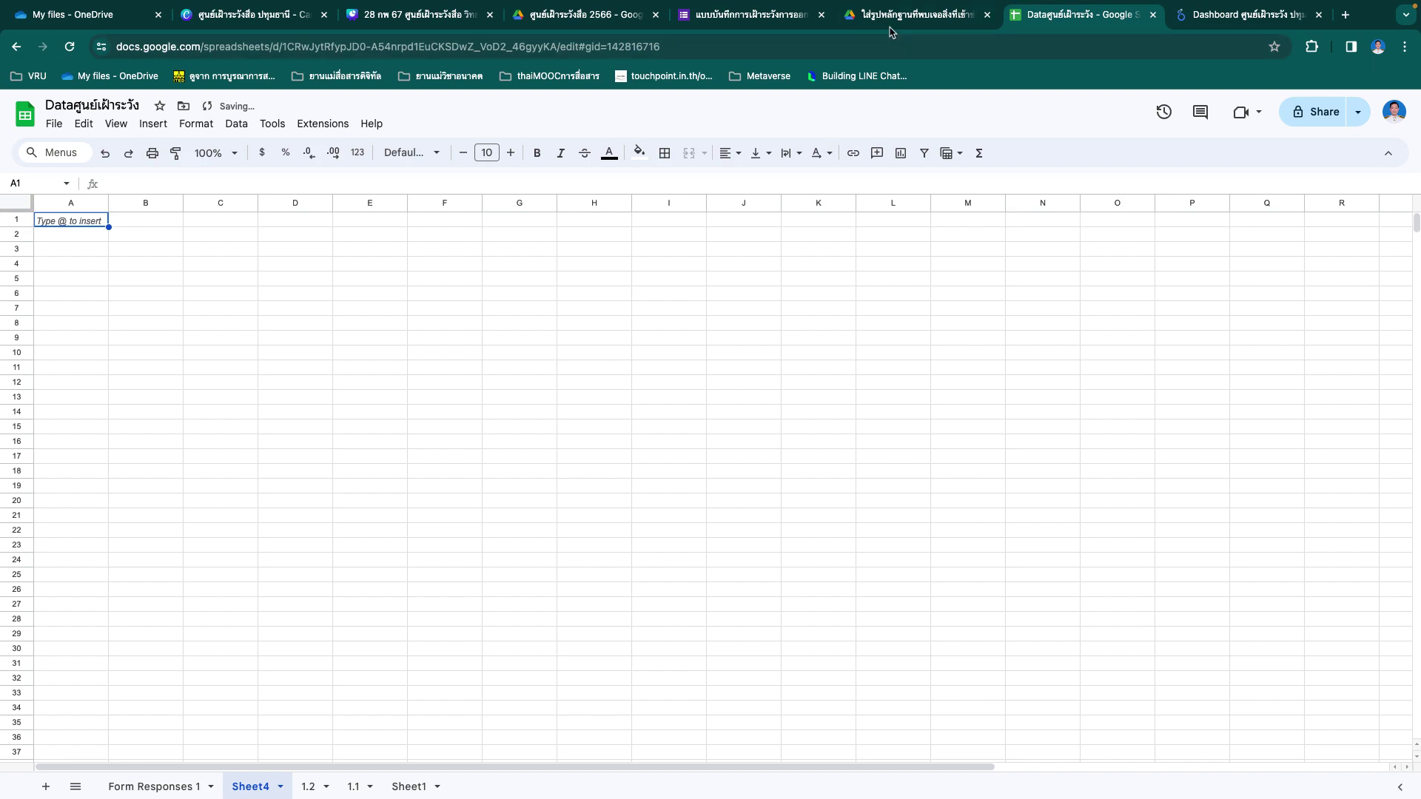
# Step: Sort the Form Responses 1 sheet Z to A by column I, the third content issue
pyautogui.click(155, 787)
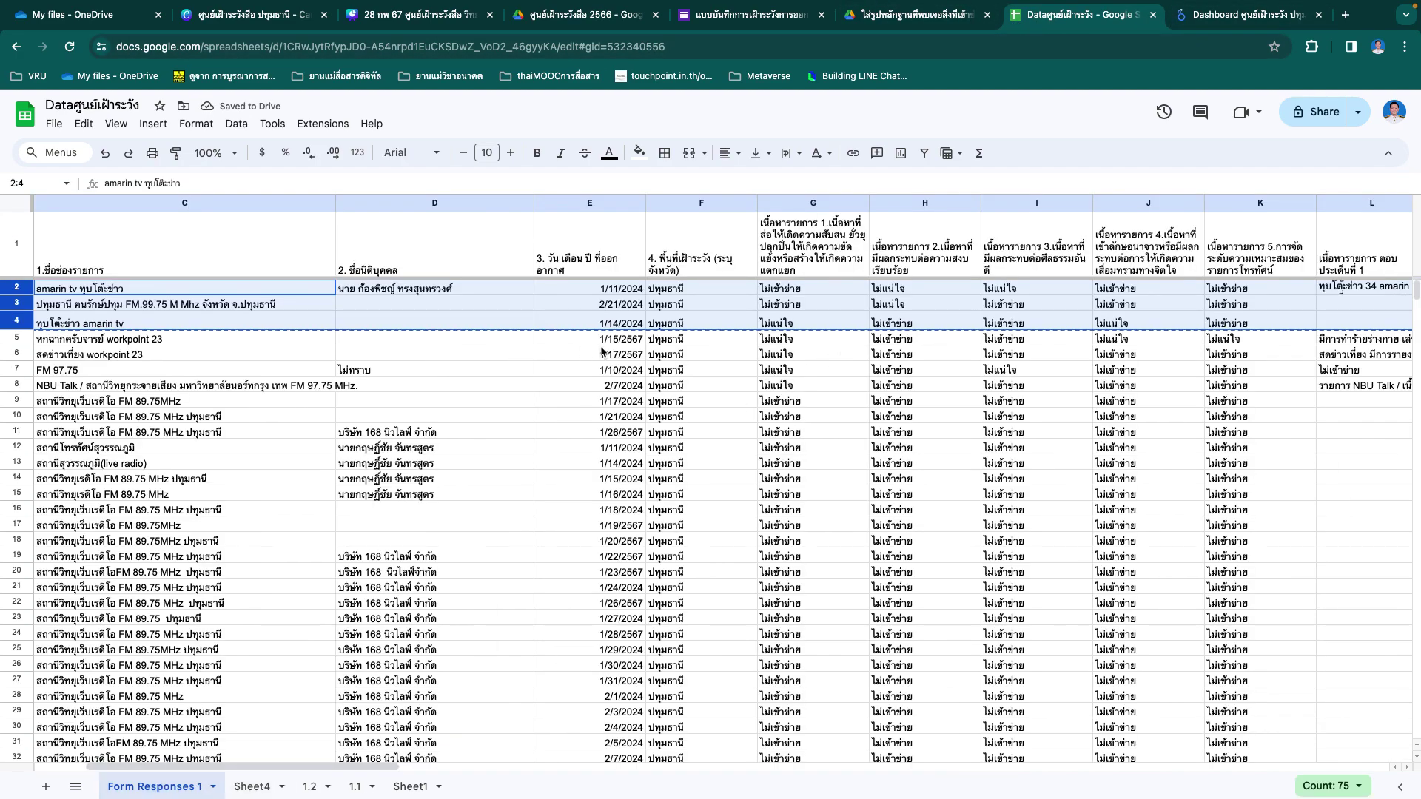
pyautogui.click(1036, 263)
pyautogui.click(1037, 203)
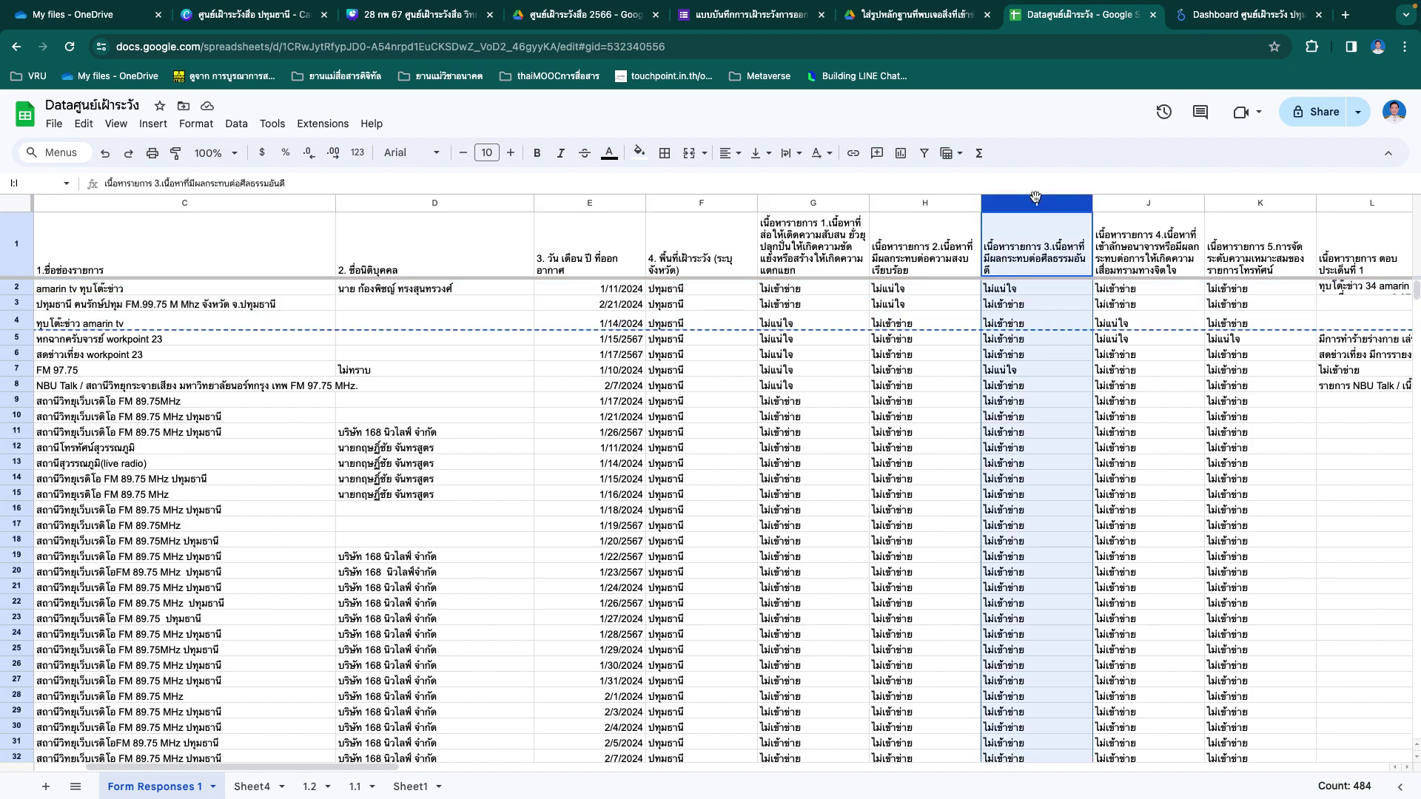
pyautogui.rightClick(1038, 203)
pyautogui.click(1110, 536)
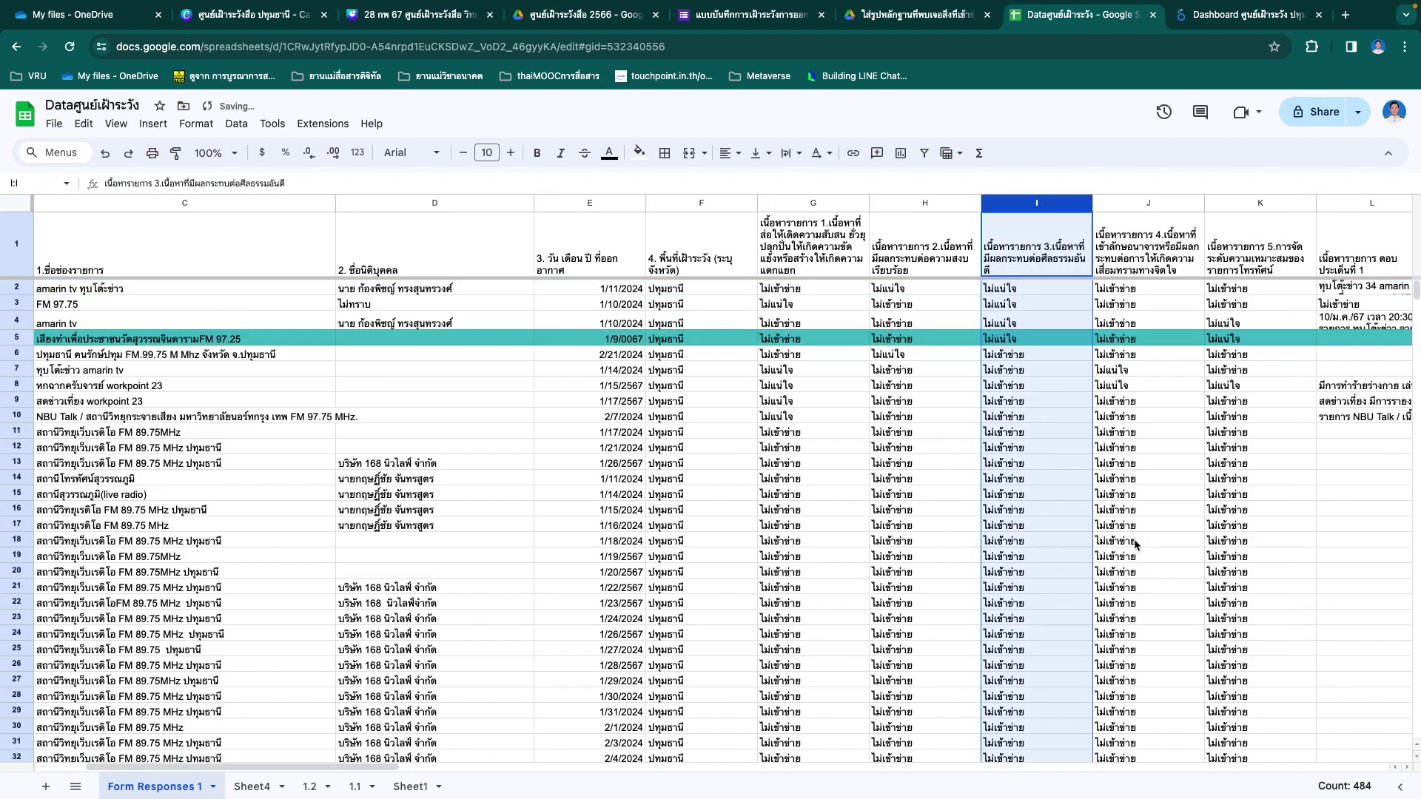
# Step: Copy rows 2 to 5 of Form Responses 1 and paste them into the empty new sheet starting at cell A1
pyautogui.click(37, 290)
pyautogui.moveTo(17, 290); pyautogui.dragTo(6, 335)
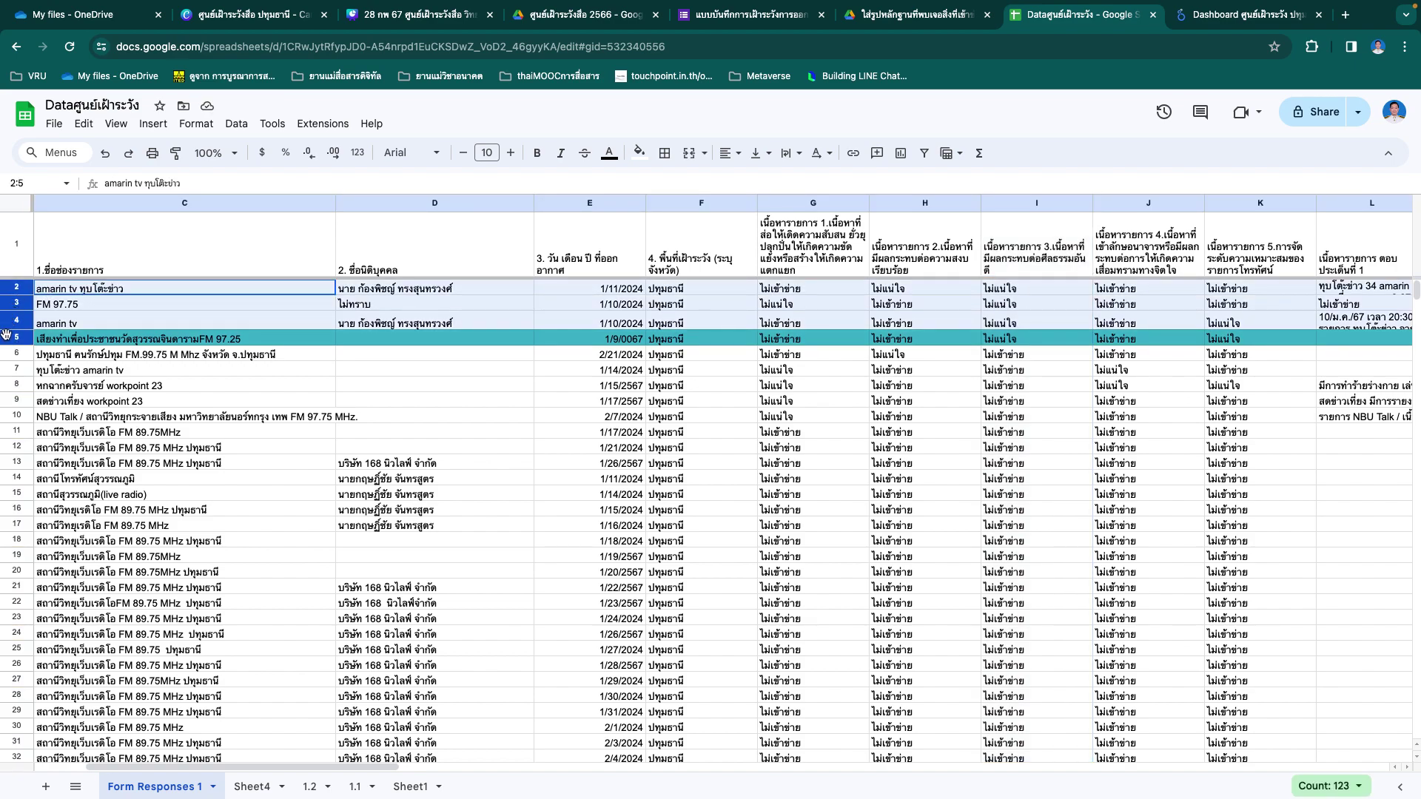
pyautogui.press('super+c')
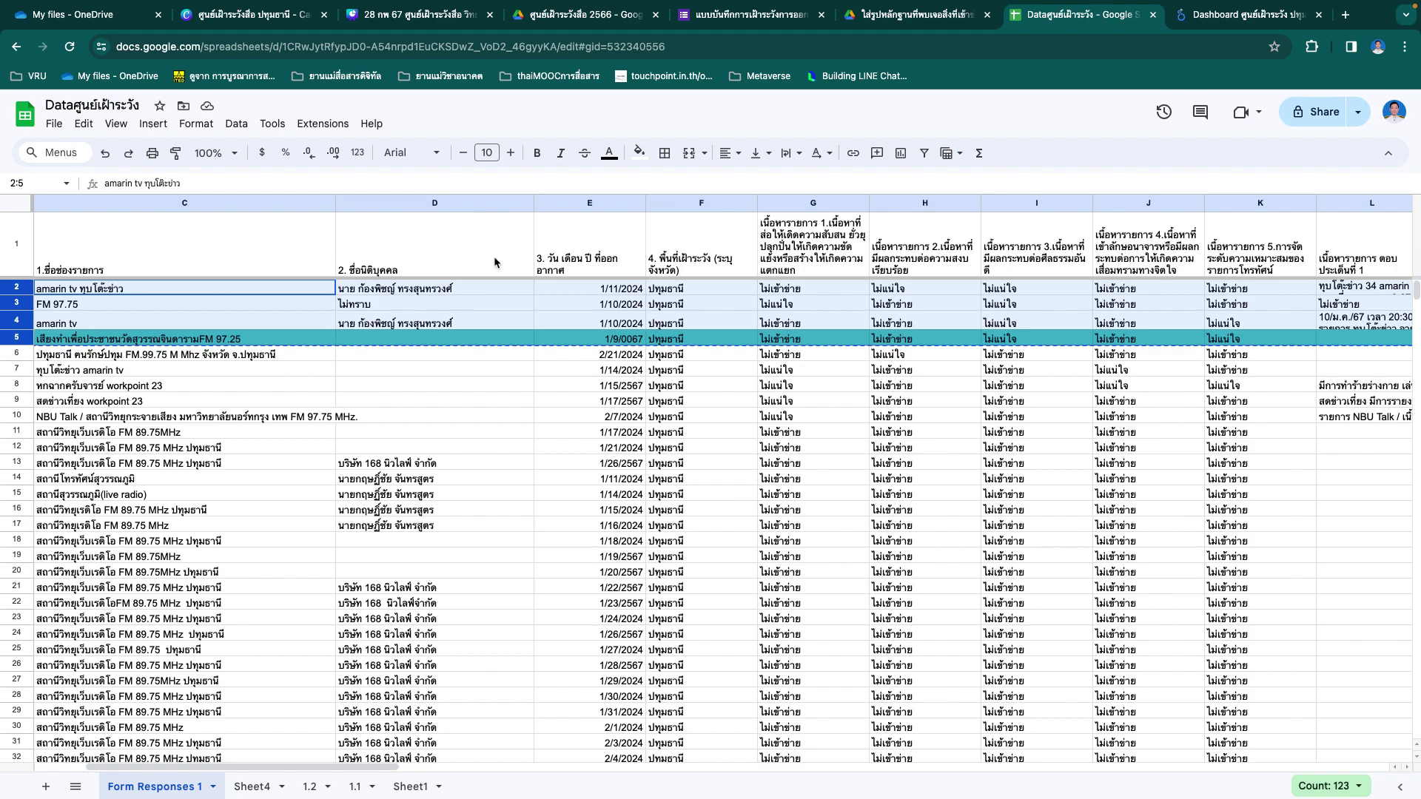
pyautogui.click(247, 788)
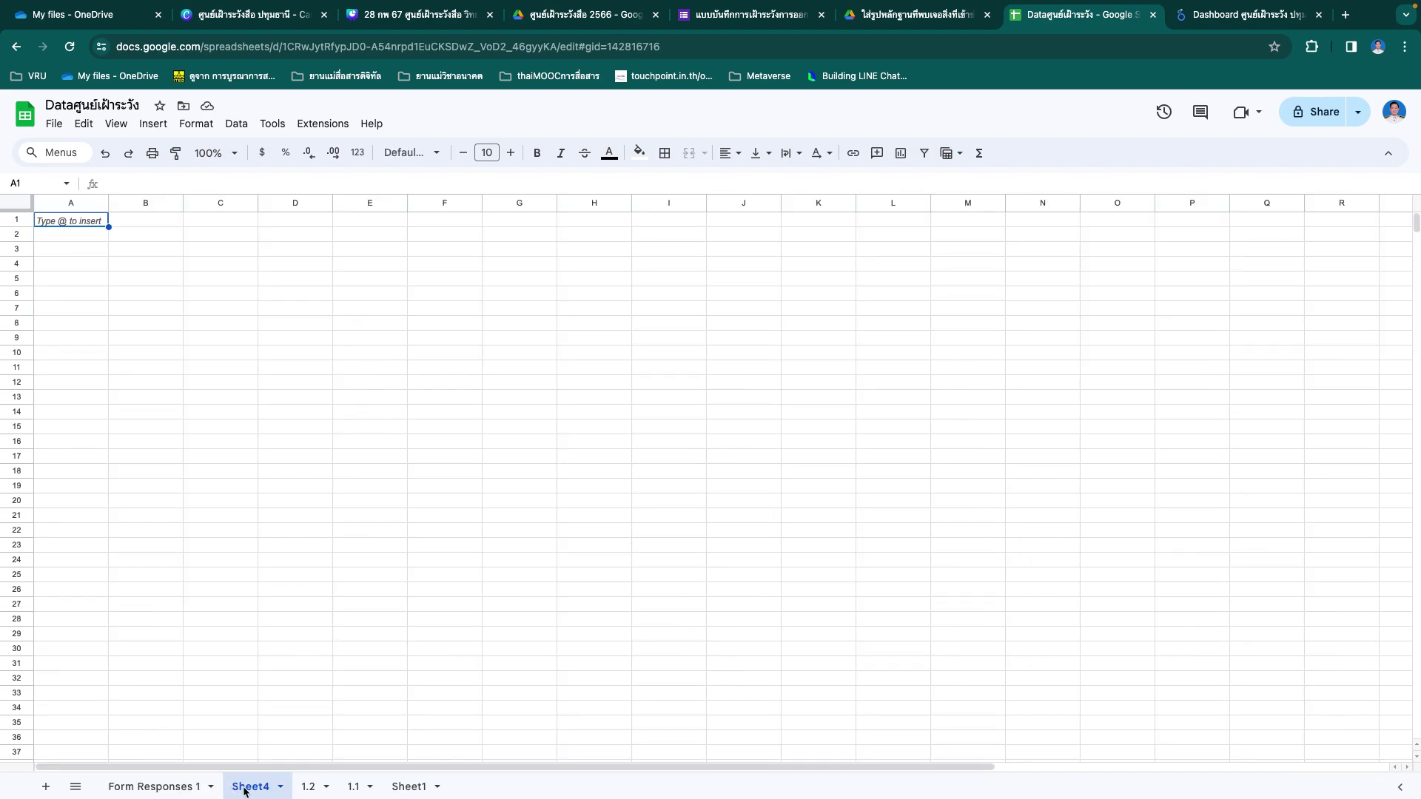
pyautogui.press('super+v')
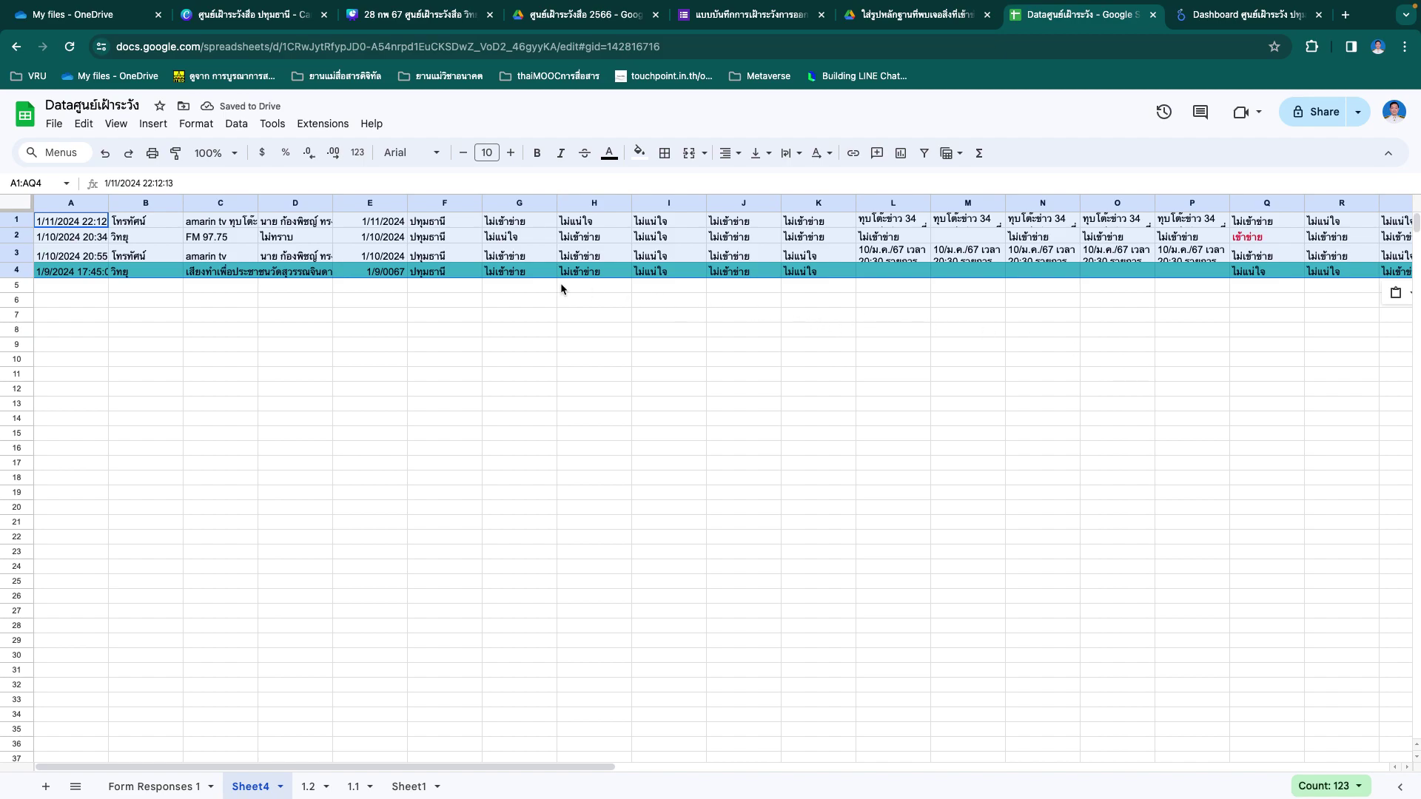
# Step: Fill cells I1:I4, the pasted ไม่แน่ใจ answers for the third issue, with orange
pyautogui.moveTo(668, 222); pyautogui.dragTo(670, 276)
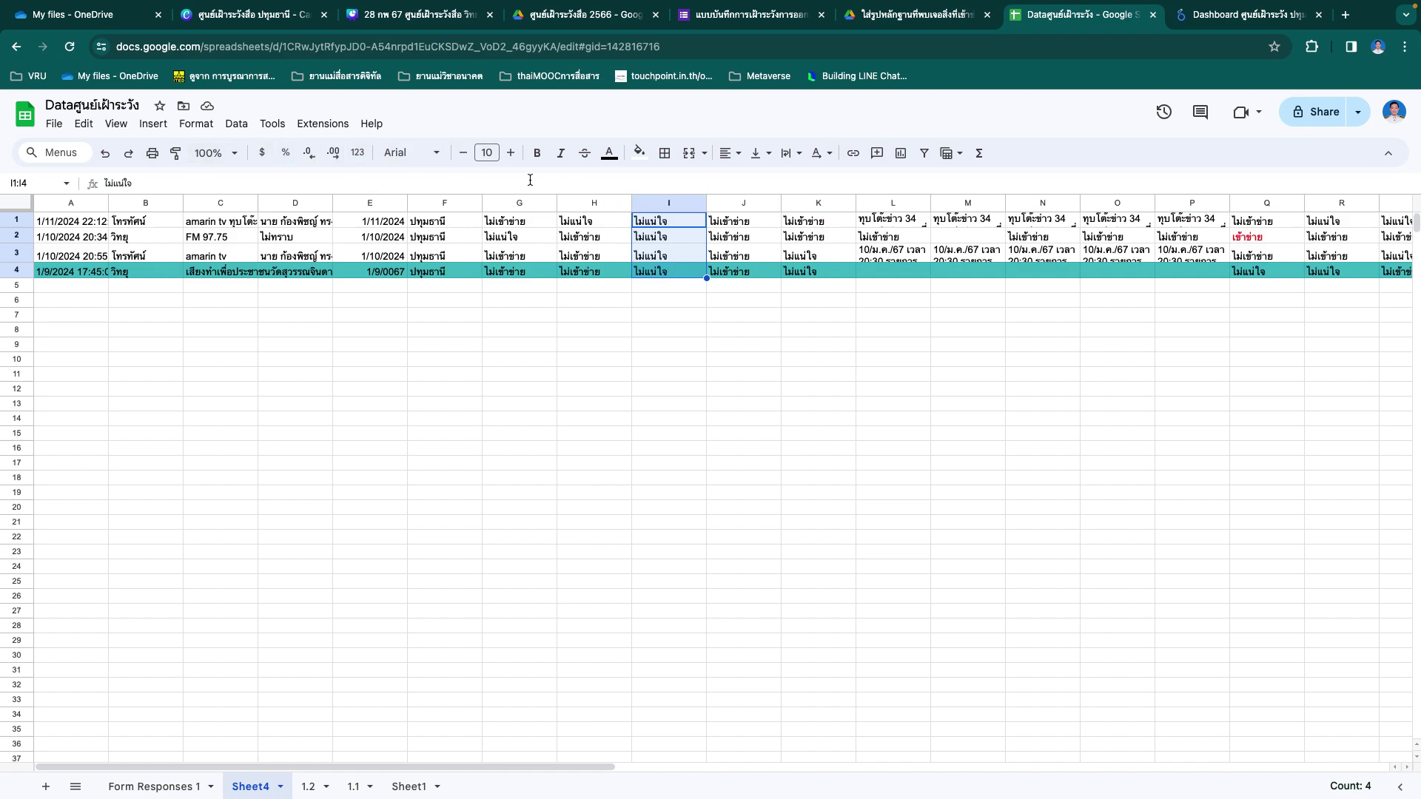
pyautogui.click(638, 152)
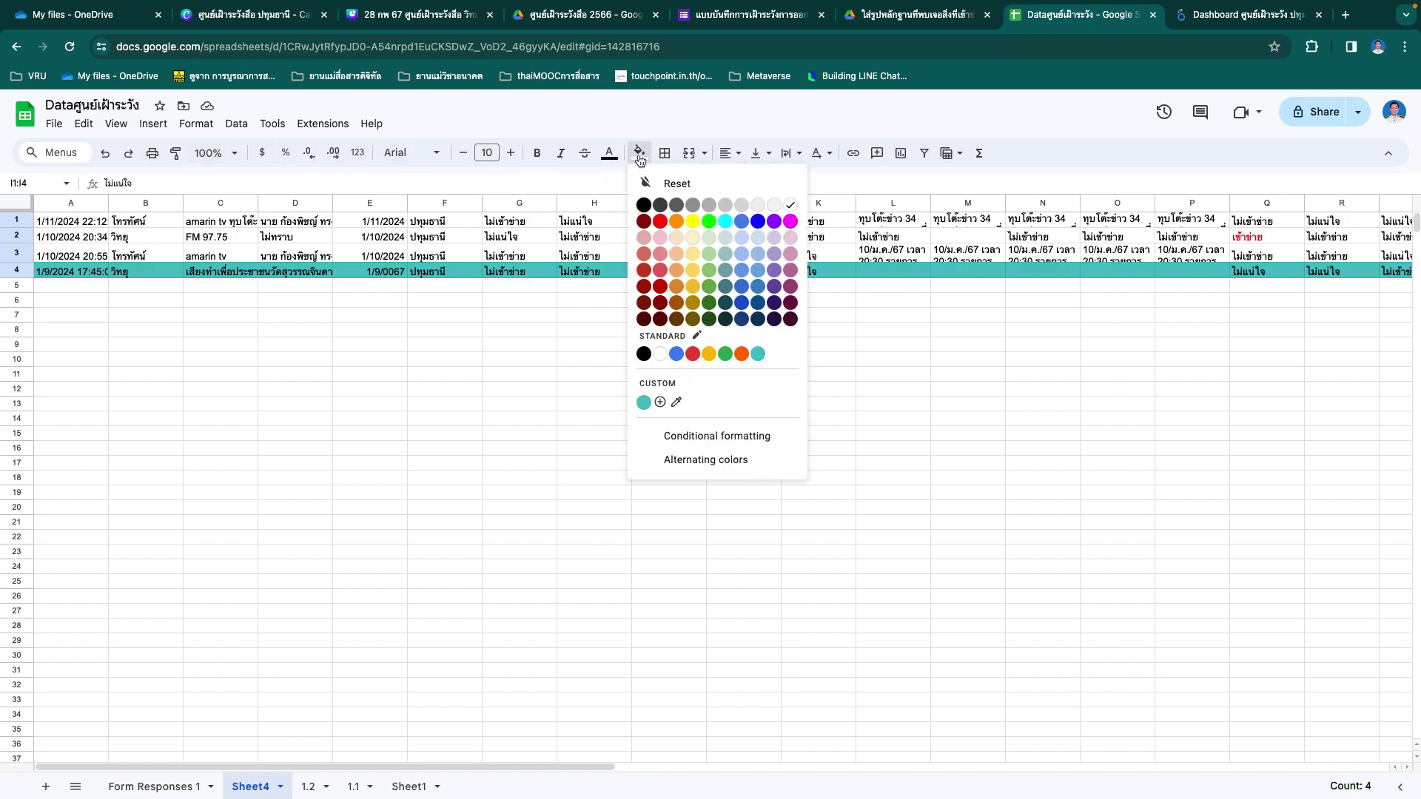
pyautogui.click(676, 221)
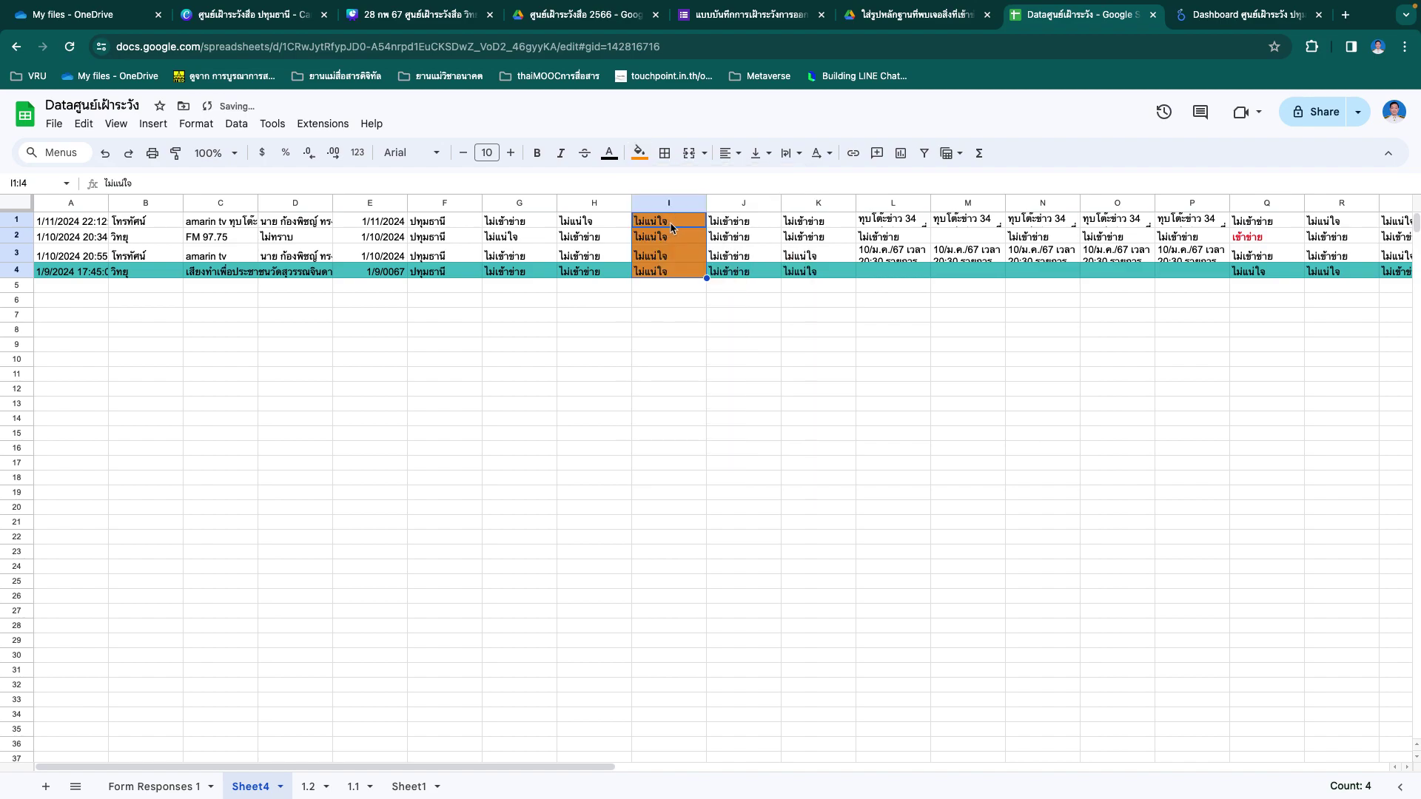
# Step: Rename the sheet holding the third issue's rows as 1.3
pyautogui.doubleClick(248, 786)
pyautogui.write('1')
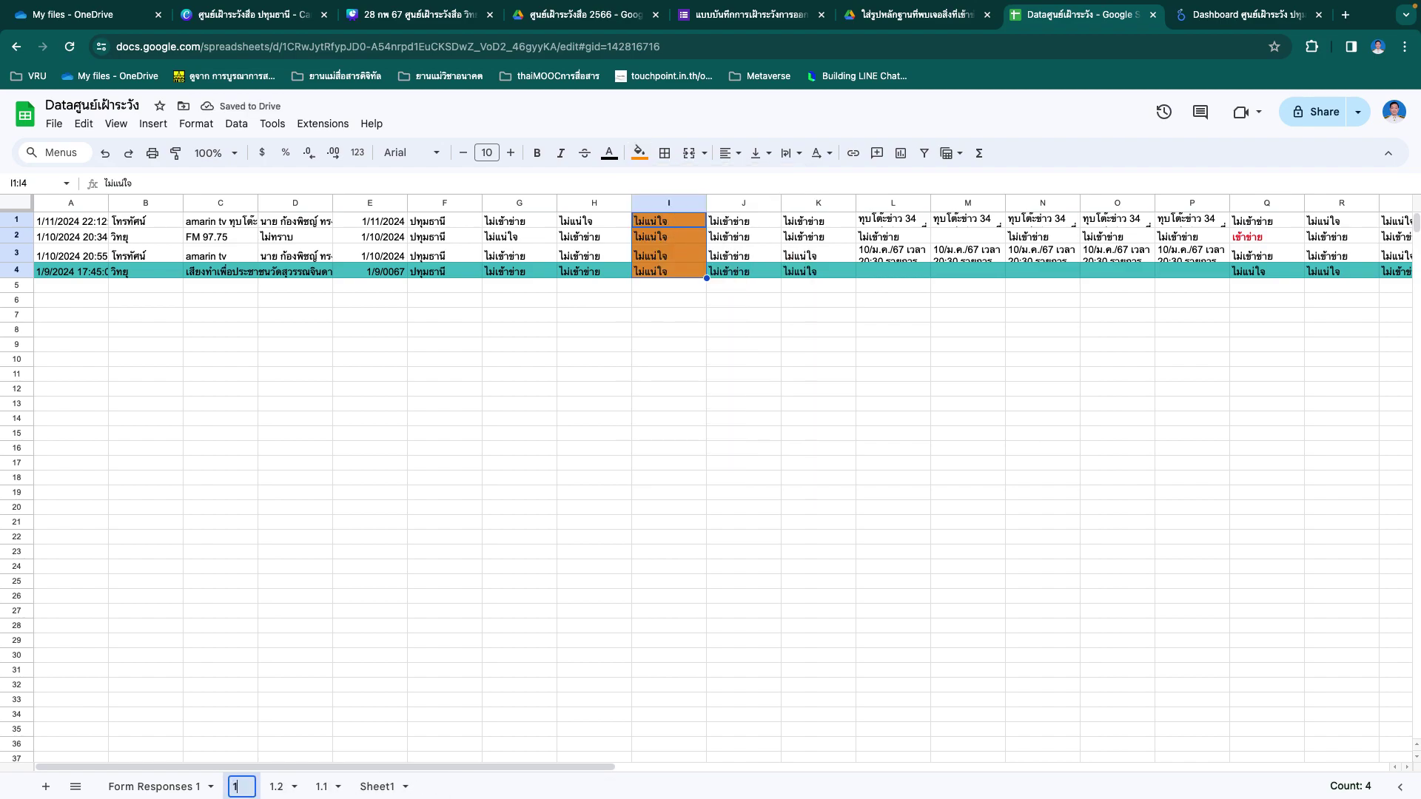
pyautogui.write('.3')
pyautogui.click(552, 598)
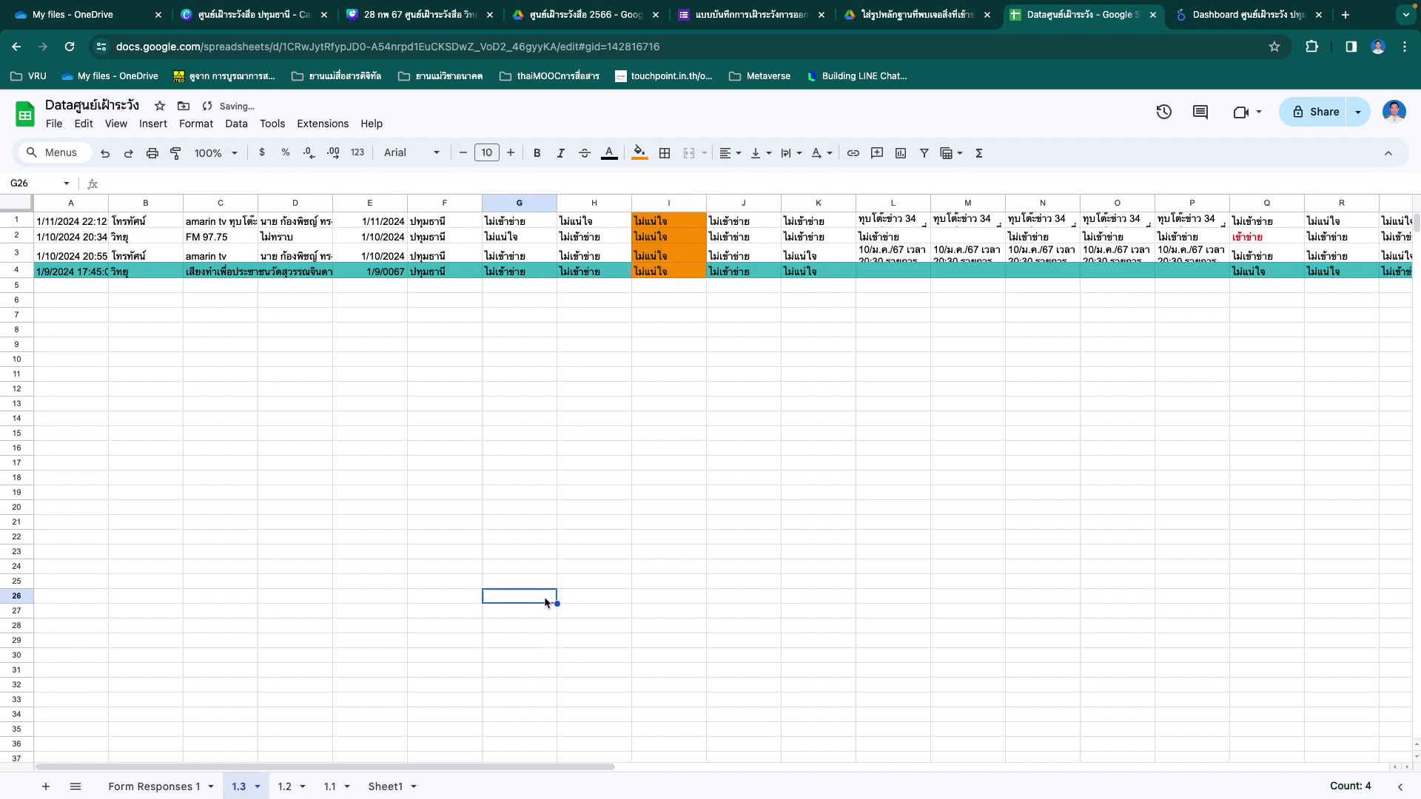
# Step: Fill cells H1:H3 on sheet 1.2 with orange
pyautogui.click(284, 786)
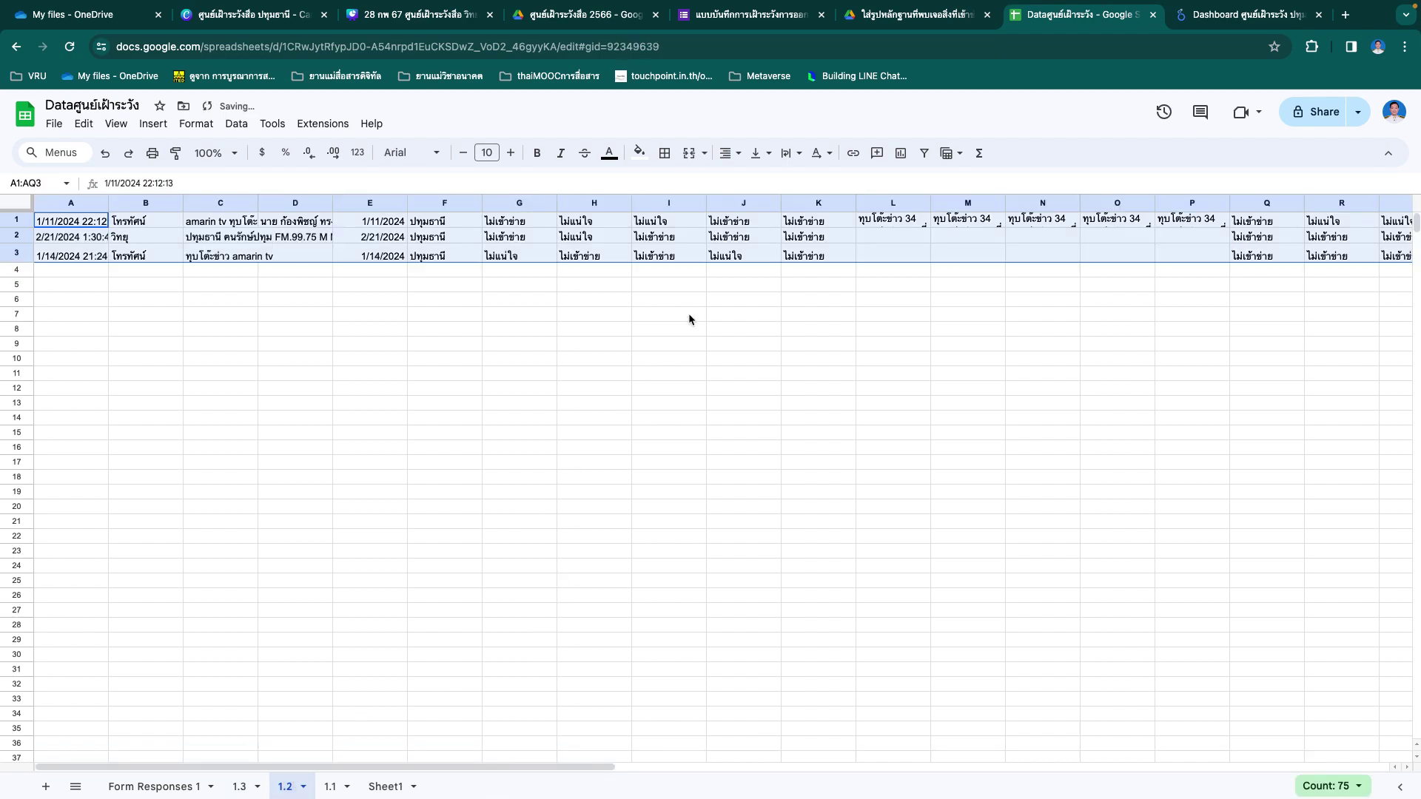
pyautogui.click(666, 299)
pyautogui.moveTo(595, 220); pyautogui.dragTo(596, 256)
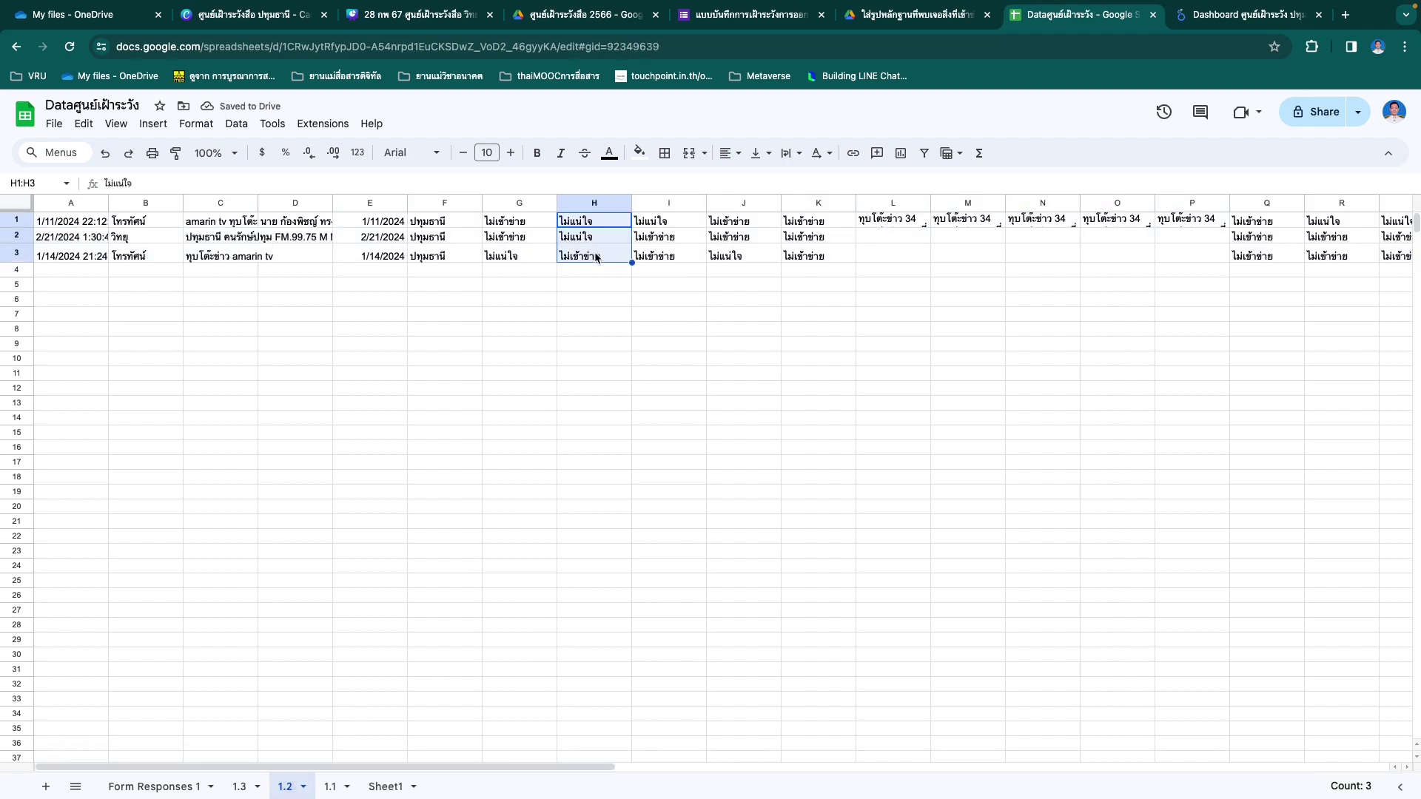
pyautogui.click(639, 152)
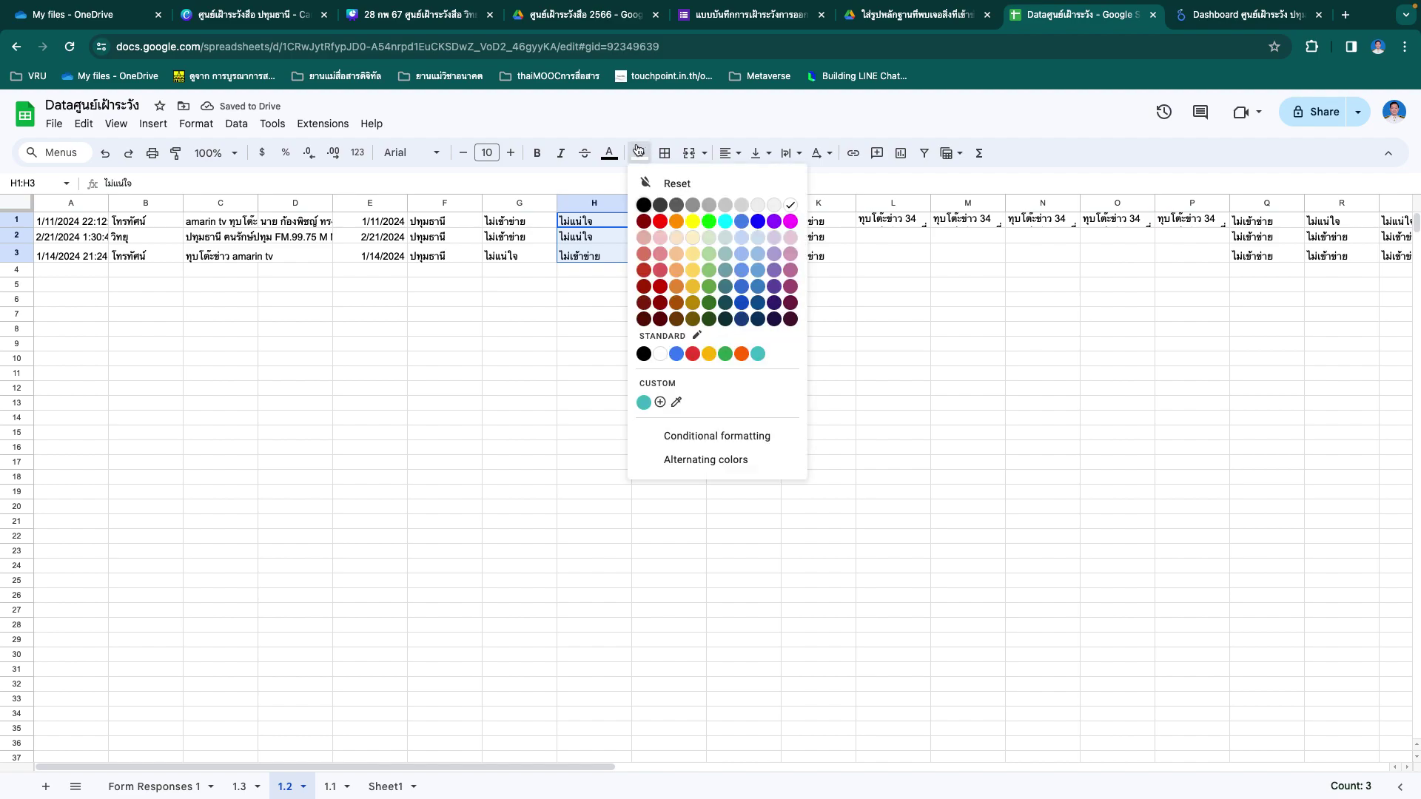
pyautogui.click(675, 221)
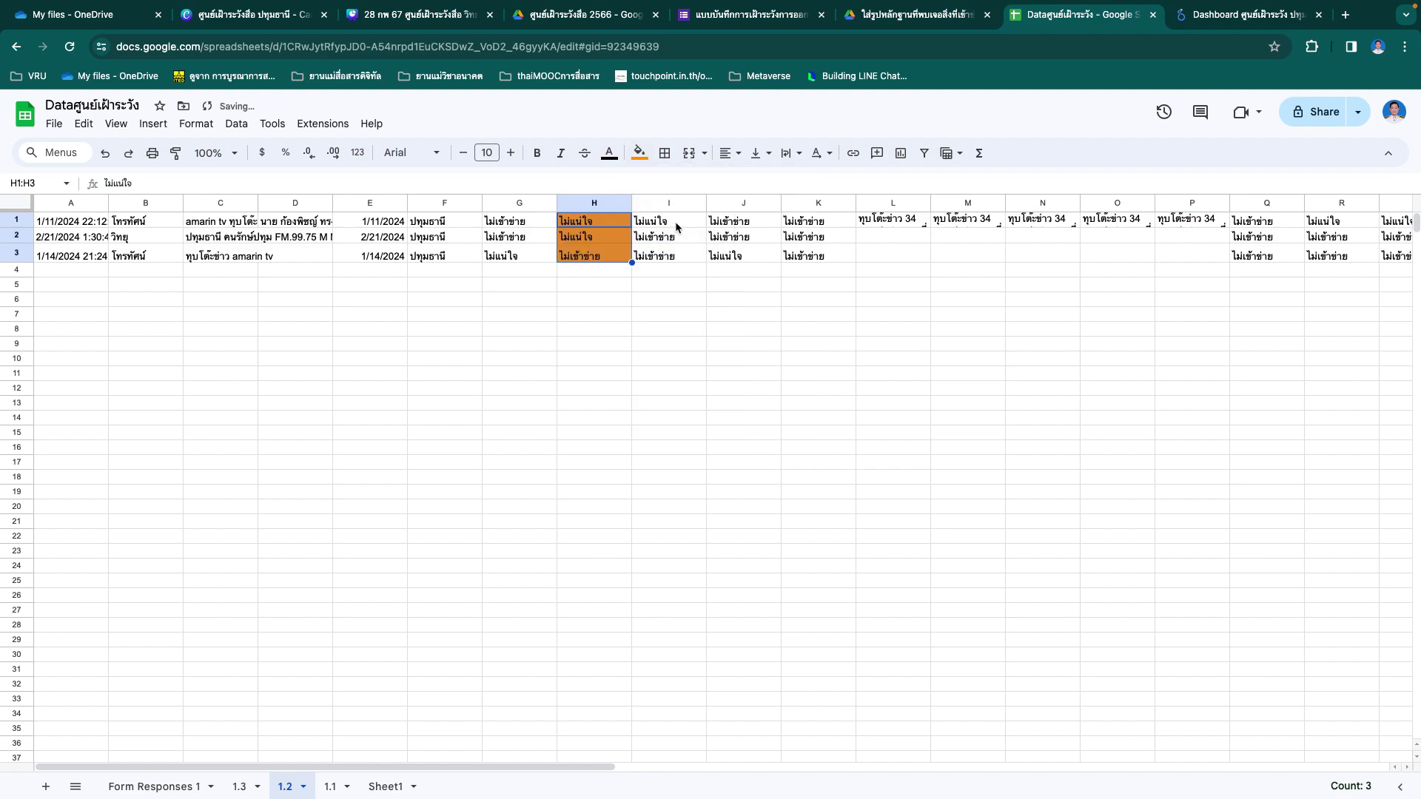
# Step: Sort the Form Responses 1 sheet Z to A by column J, the fourth content issue
pyautogui.click(240, 786)
pyautogui.click(178, 787)
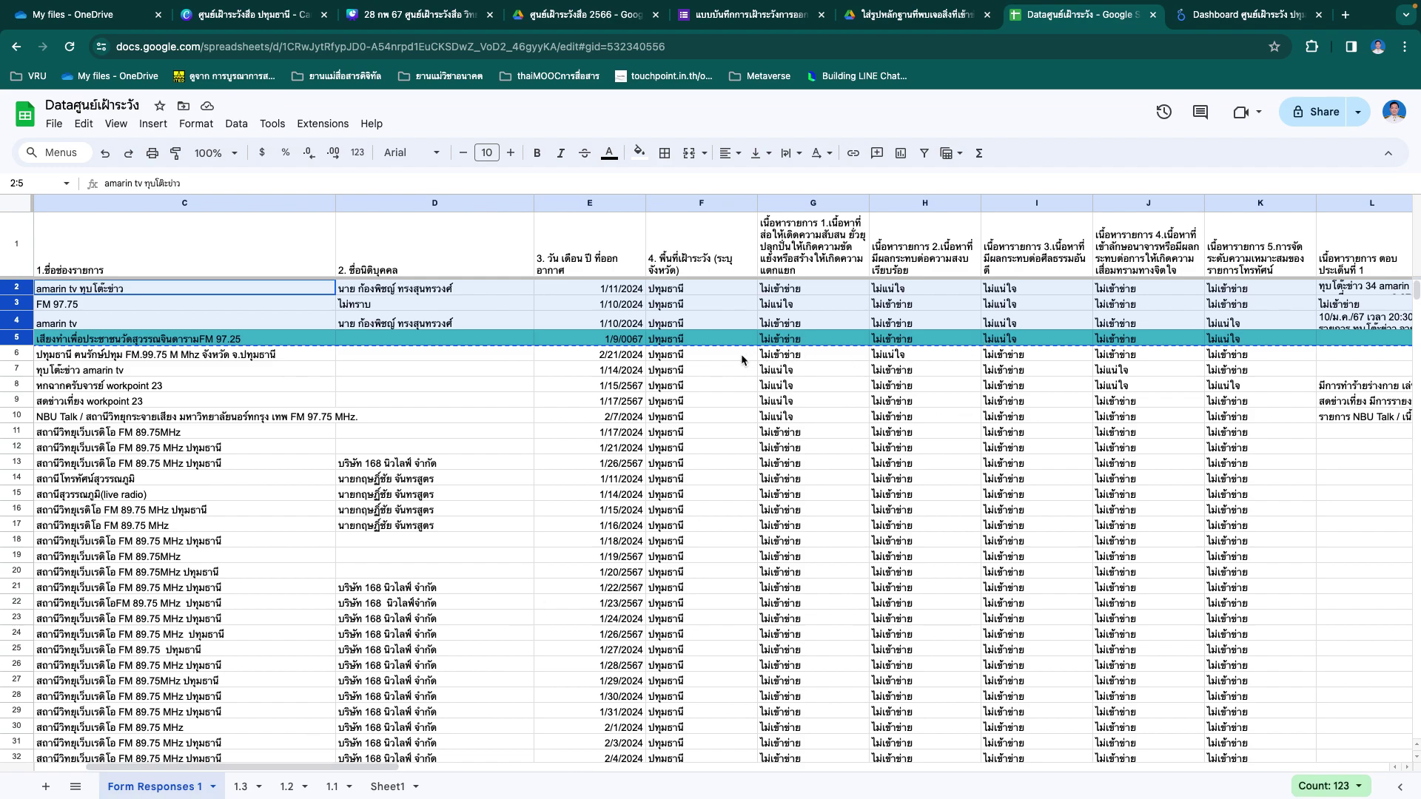
pyautogui.click(1153, 258)
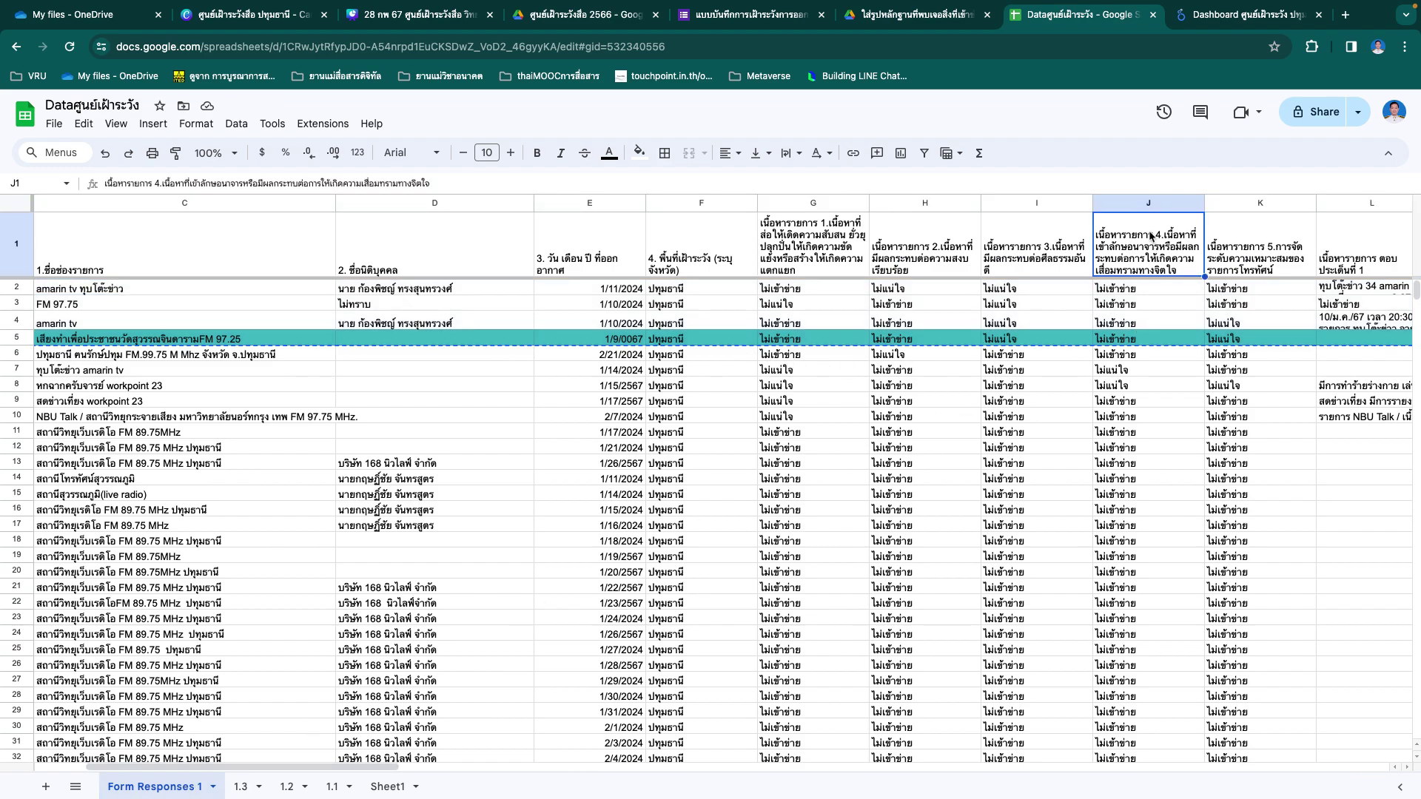
pyautogui.click(1145, 202)
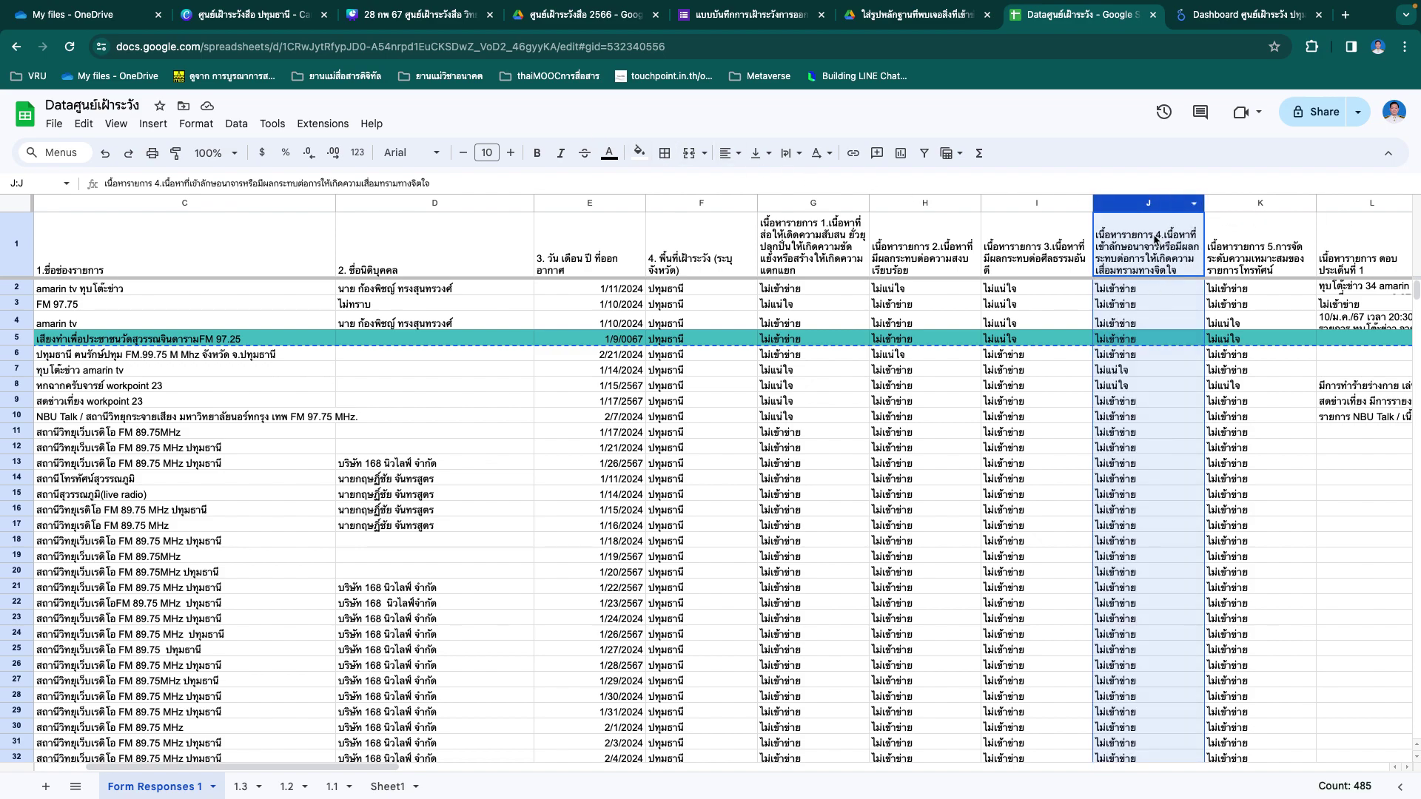
pyautogui.rightClick(1144, 204)
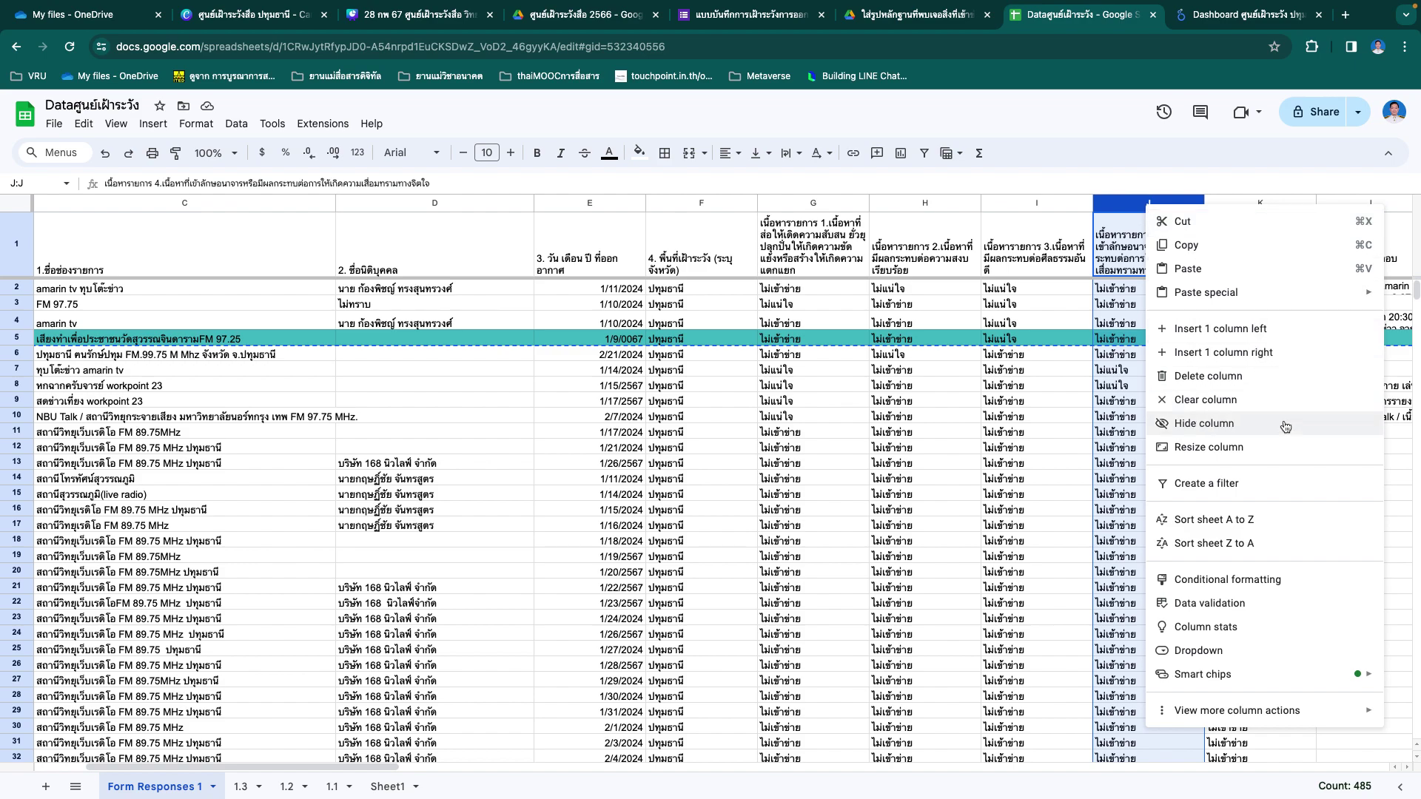
pyautogui.click(1277, 543)
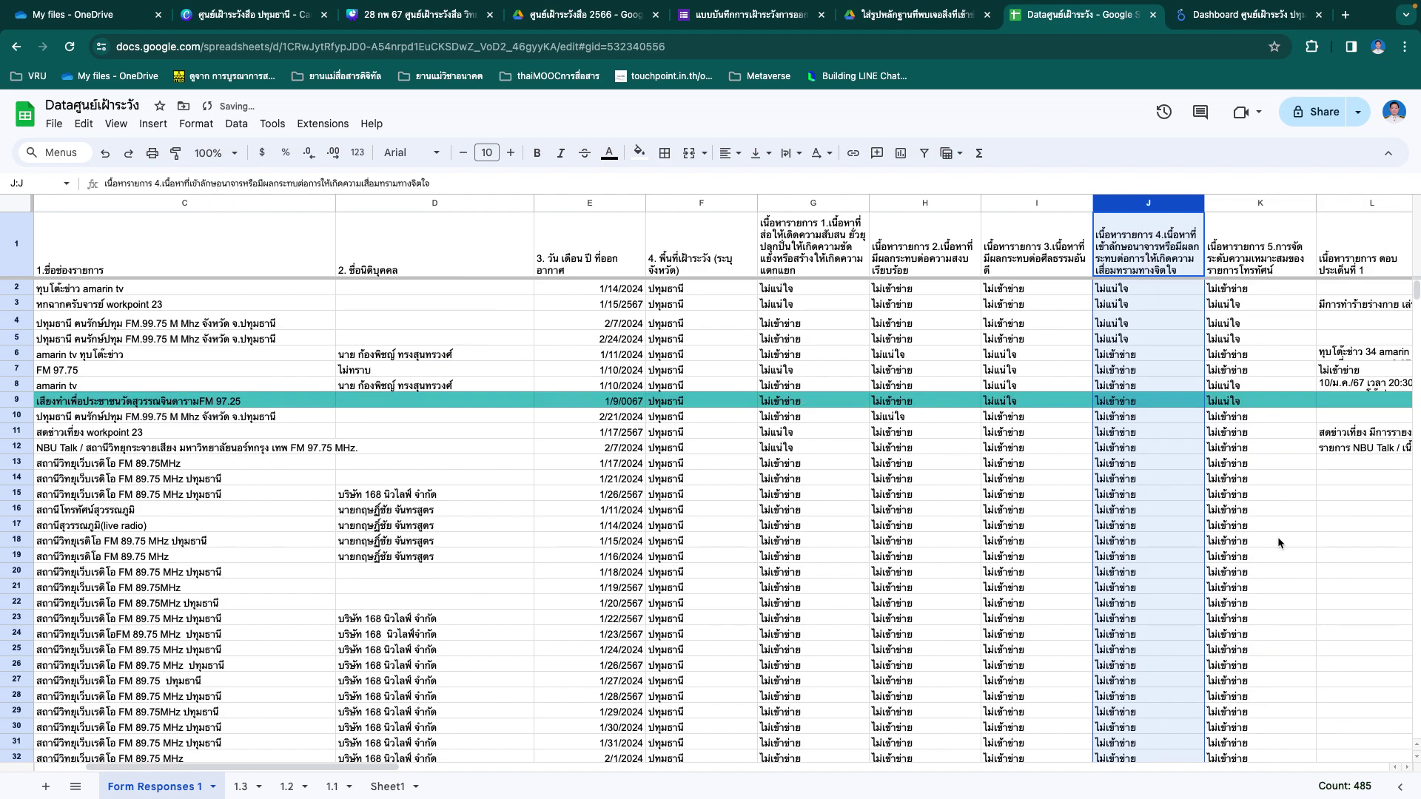
# Step: Copy rows 2 to 5 of Form Responses 1, the ไม่แน่ใจ entries for the fourth issue
pyautogui.click(1058, 339)
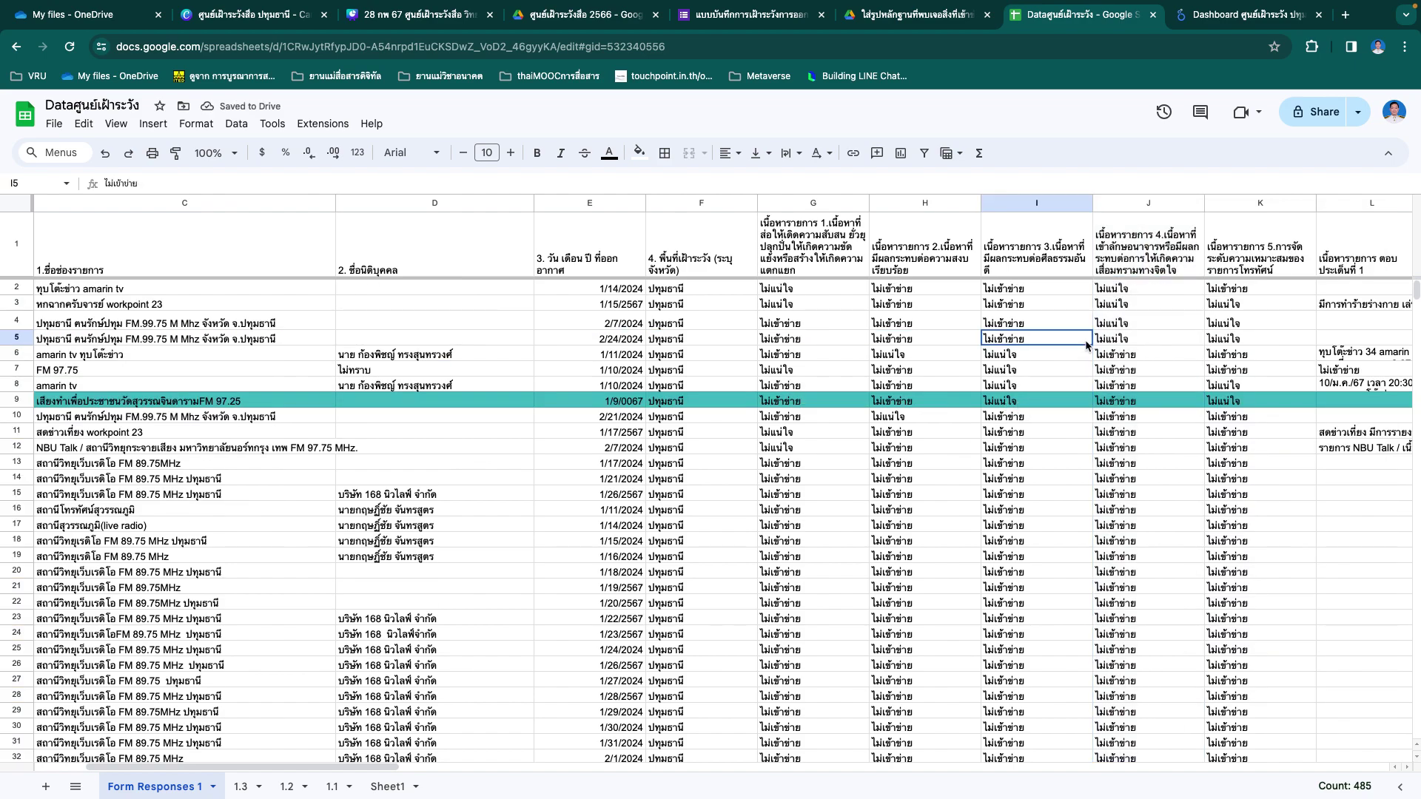
pyautogui.moveTo(25, 291); pyautogui.dragTo(20, 334)
pyautogui.press('super+c')
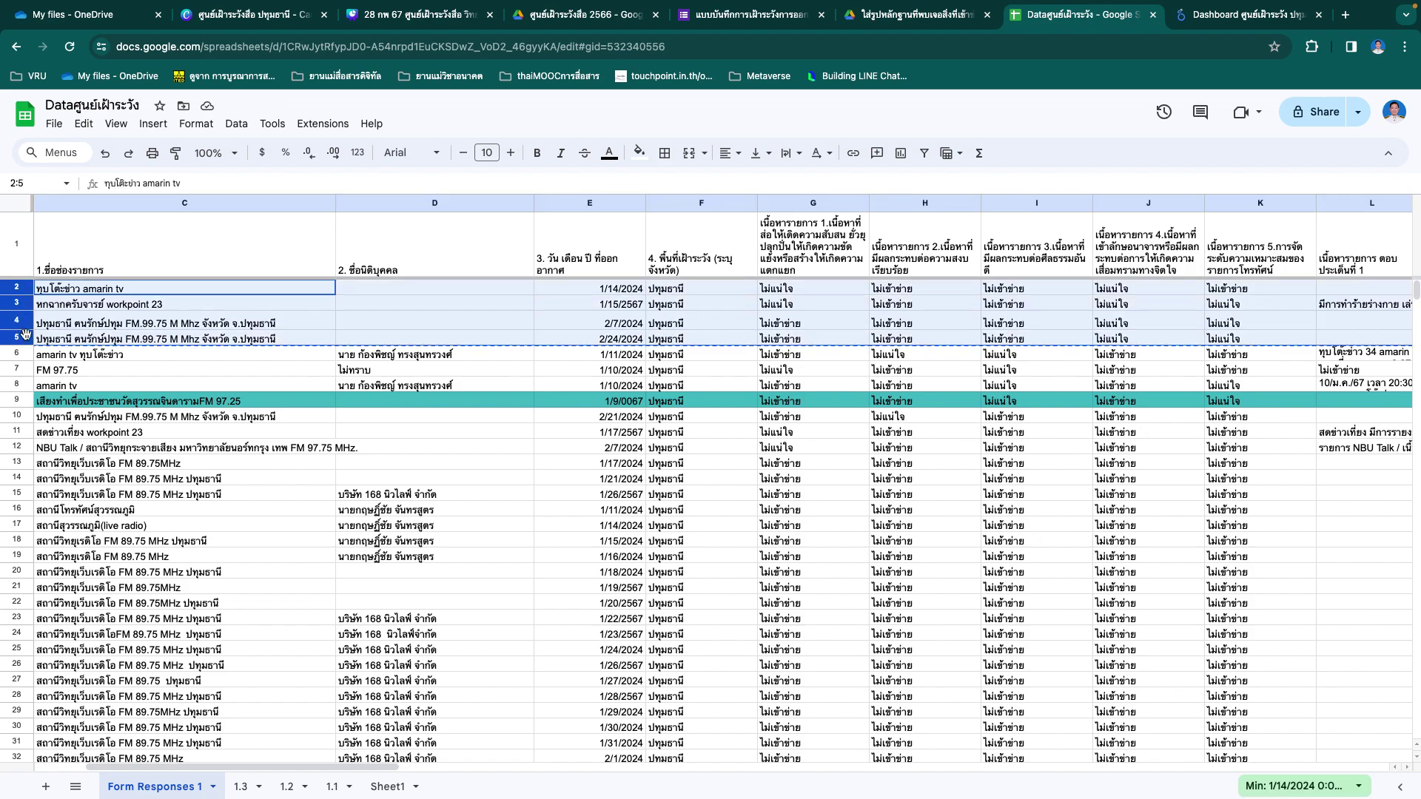
# Step: Add a new sheet named 1.4 and paste the copied rows into it starting at cell A1
pyautogui.click(45, 786)
pyautogui.doubleClick(251, 789)
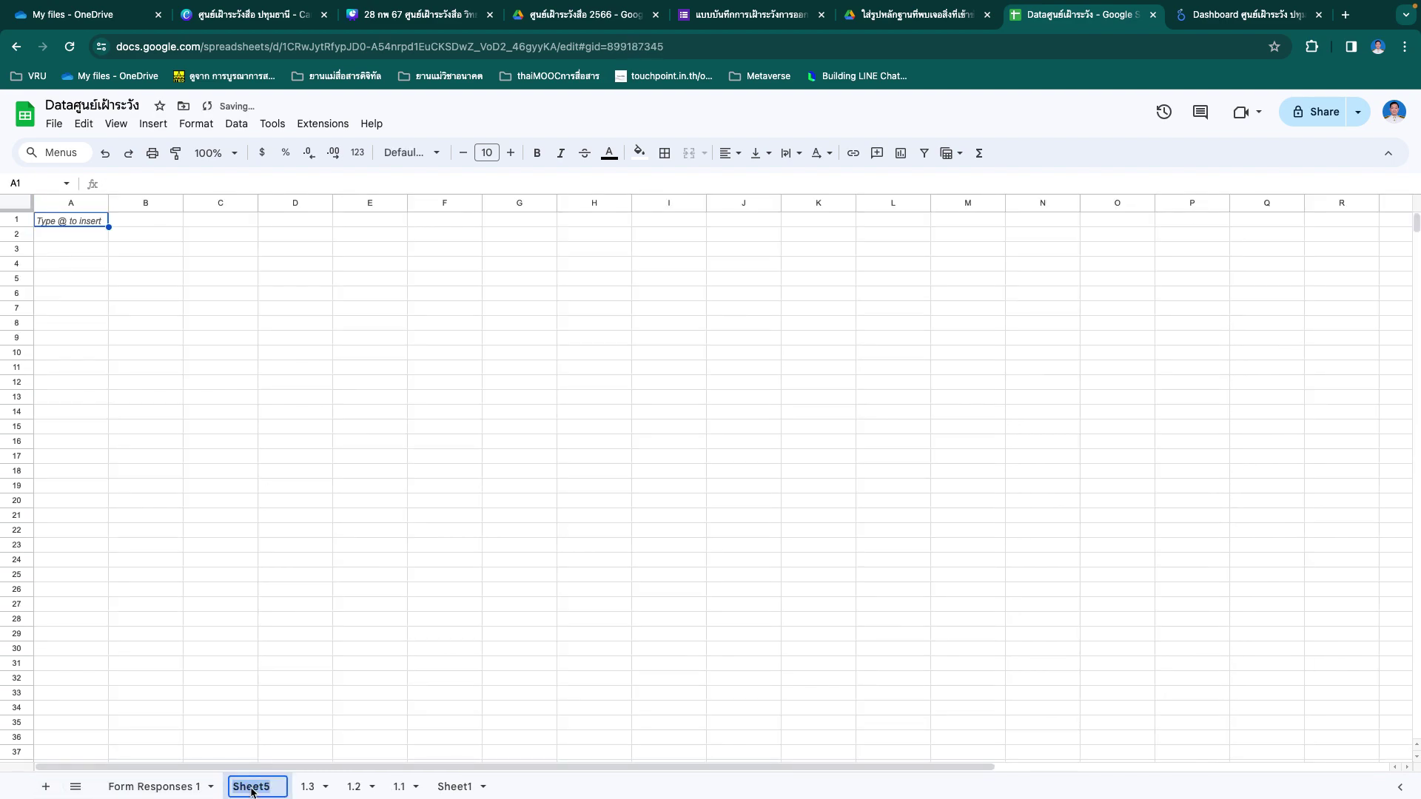
pyautogui.write('1.4')
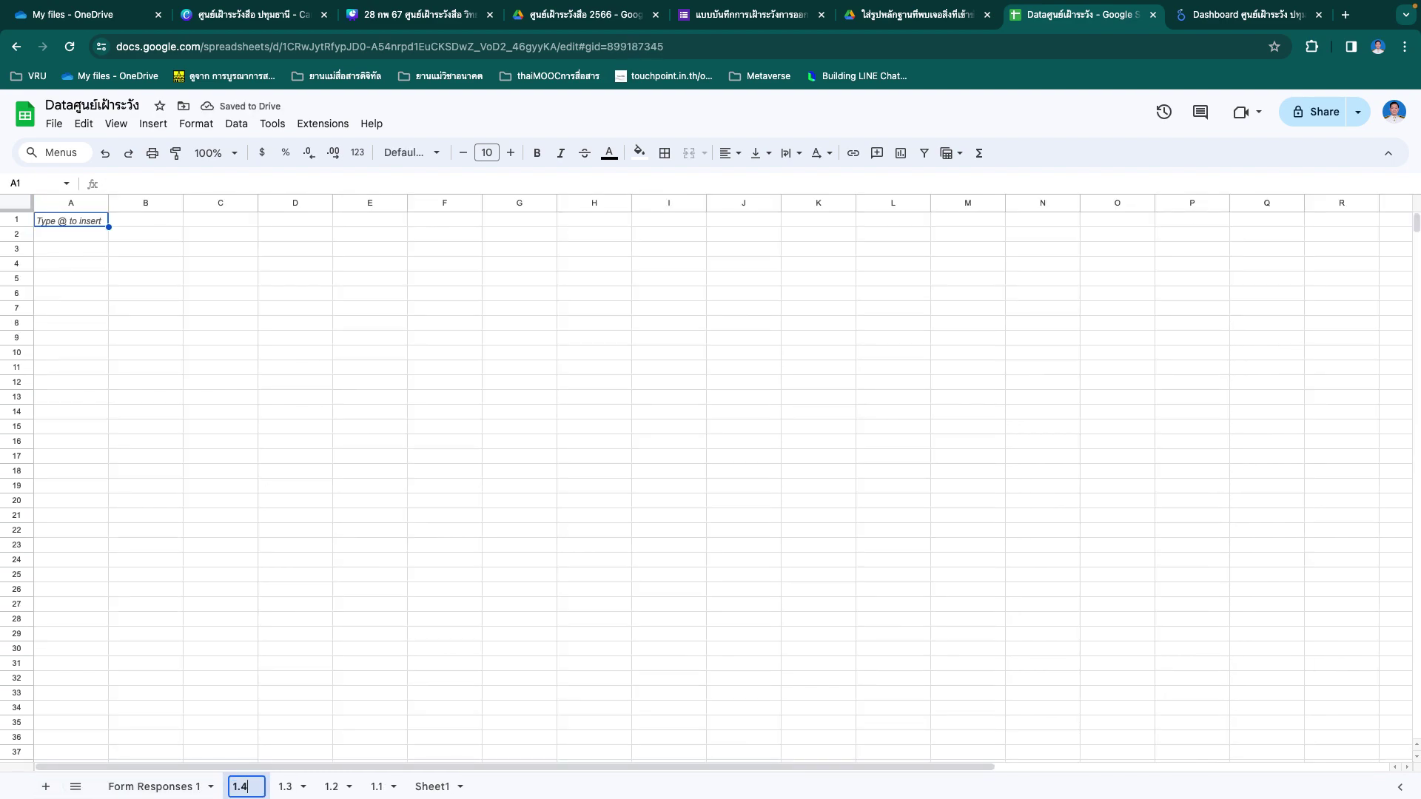
pyautogui.click(285, 609)
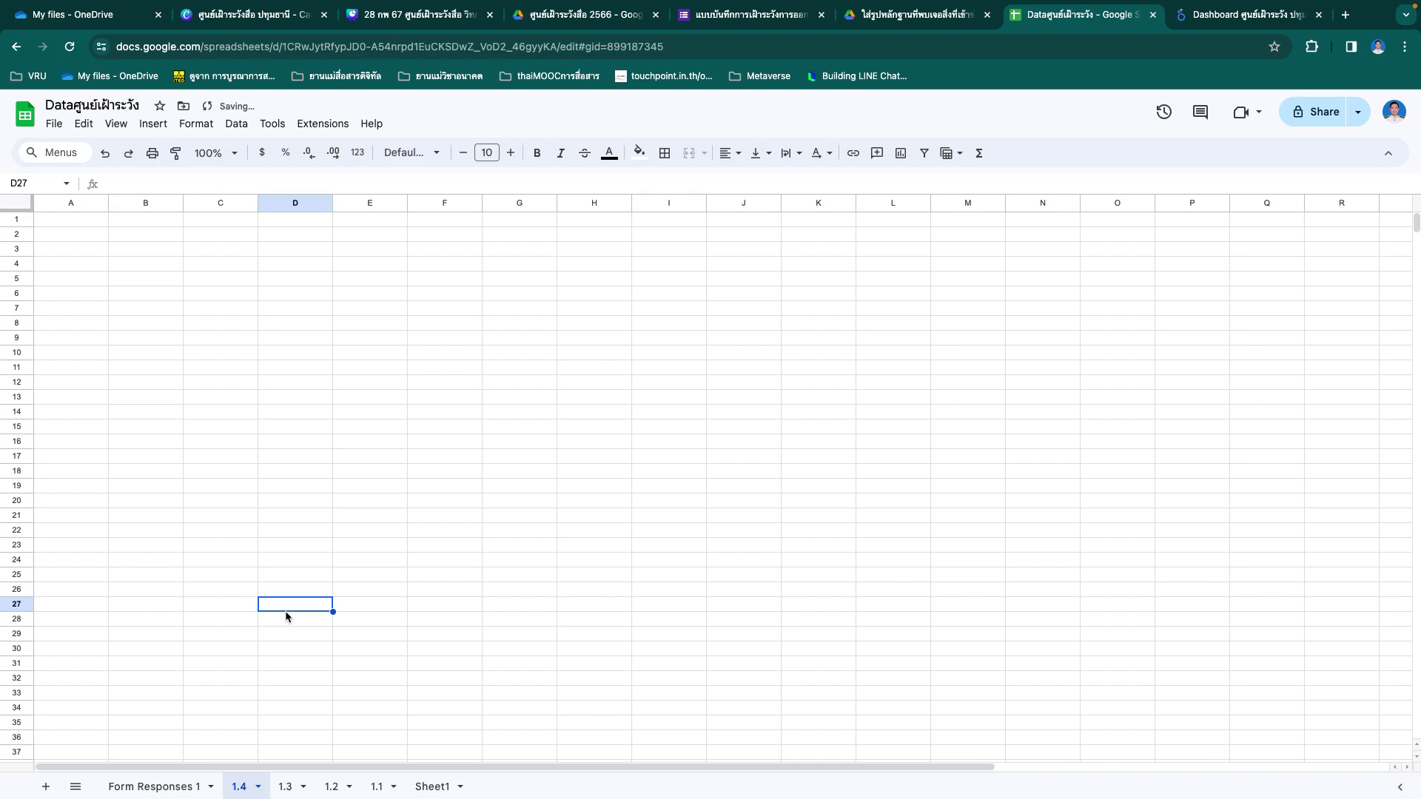
pyautogui.click(43, 224)
pyautogui.press('super+v')
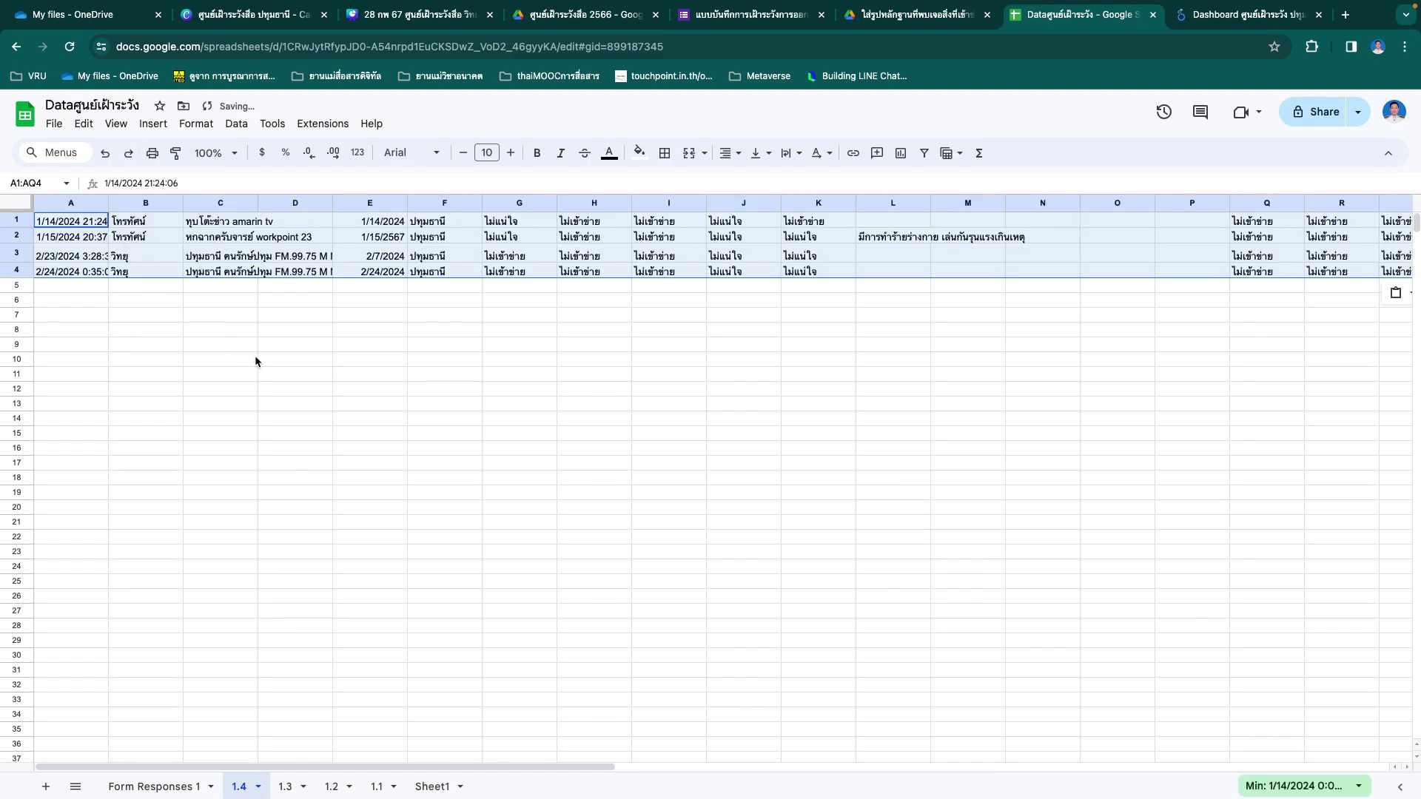
# Step: Fill cells J1:J4 on sheet 1.4 with orange
pyautogui.click(255, 361)
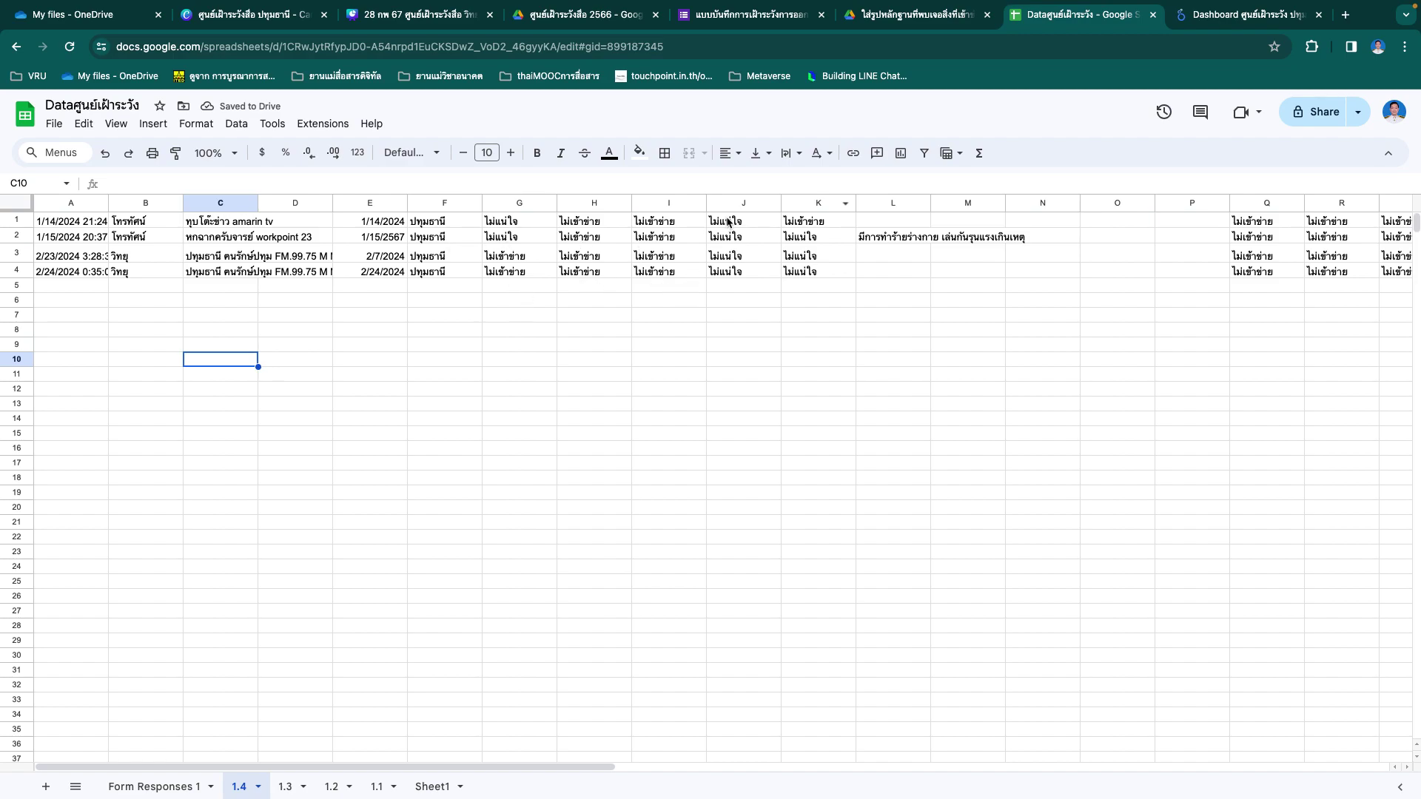
pyautogui.moveTo(737, 222); pyautogui.dragTo(739, 266)
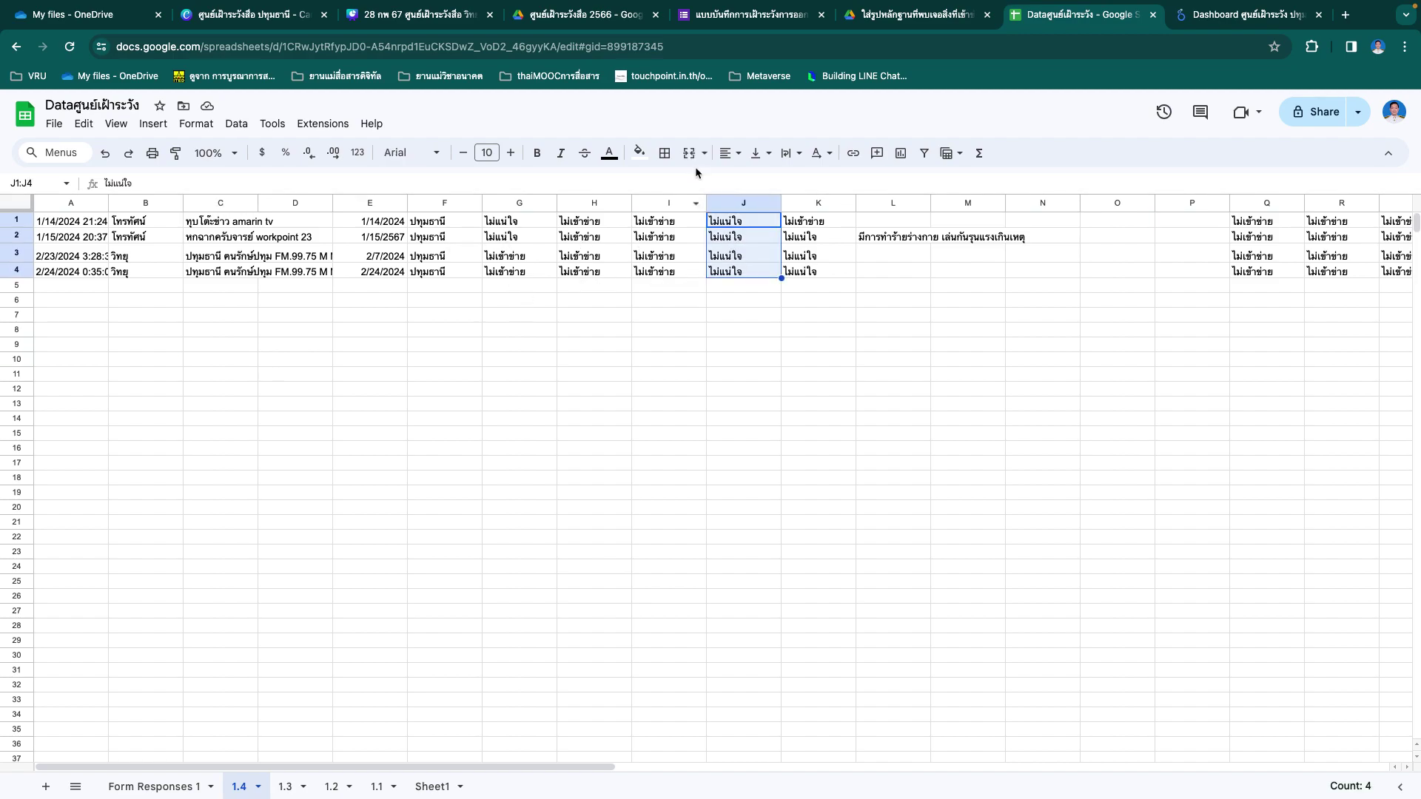
pyautogui.click(639, 153)
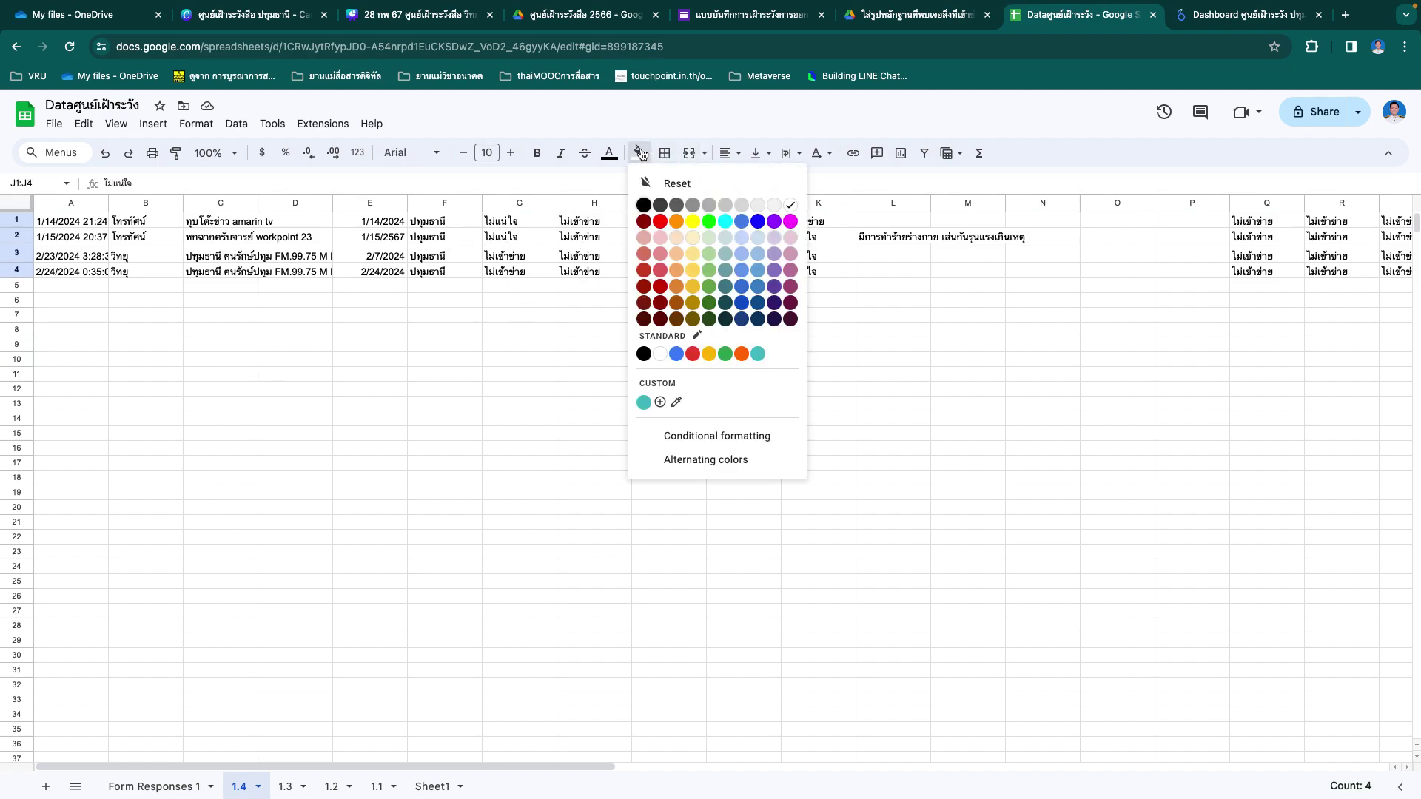
pyautogui.click(673, 223)
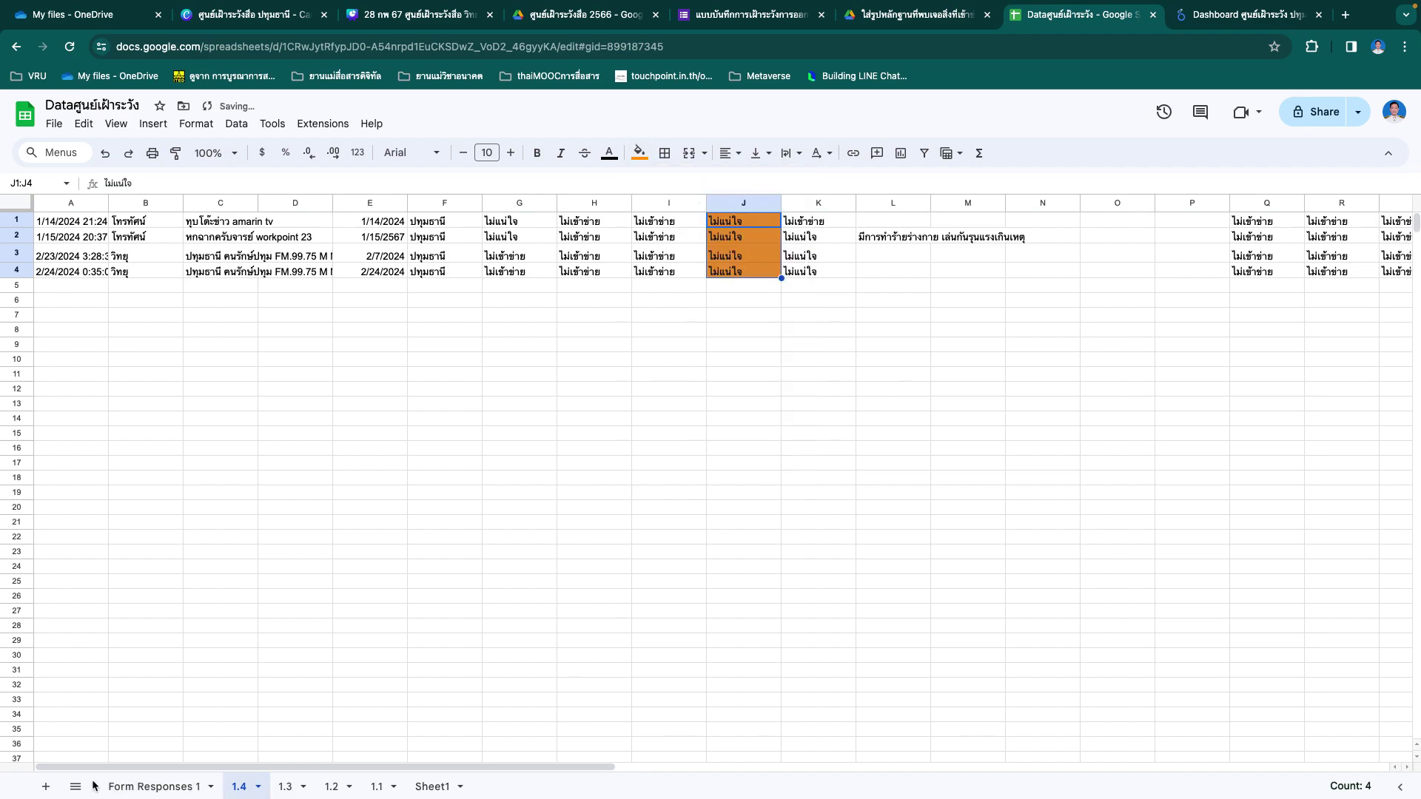
# Step: Add a new sheet and name it 1.5
pyautogui.click(47, 787)
pyautogui.moveTo(305, 794); pyautogui.dragTo(248, 790)
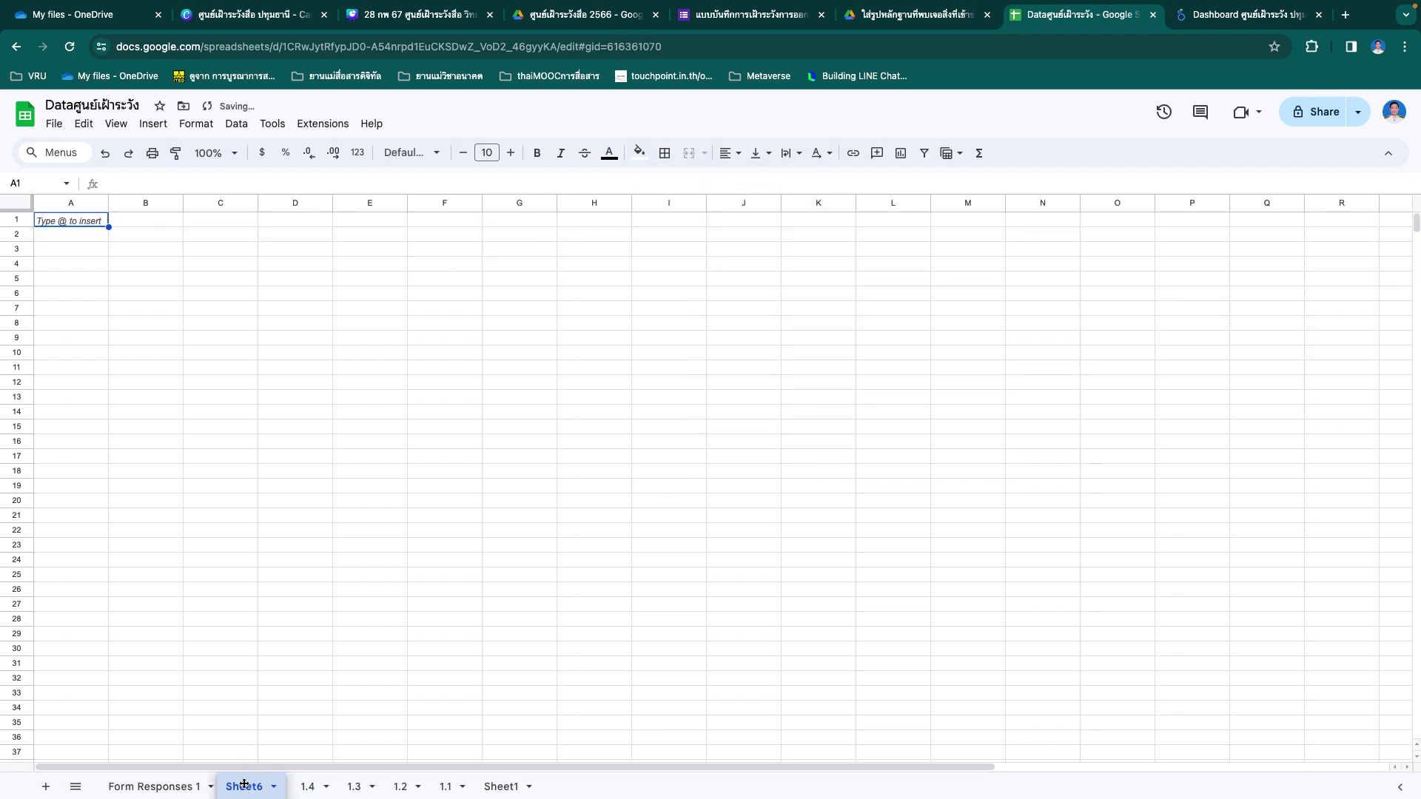
pyautogui.doubleClick(246, 790)
pyautogui.write('1.5')
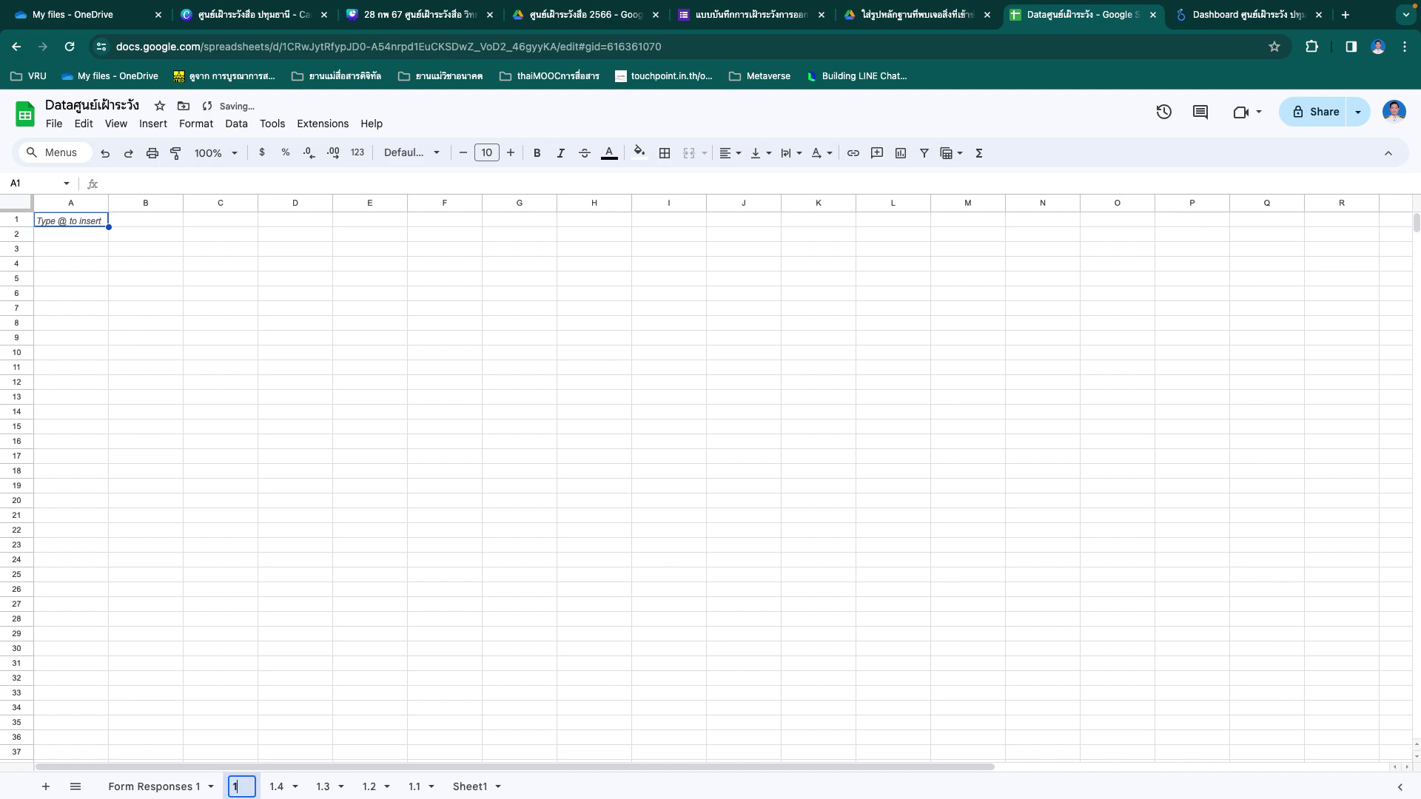
pyautogui.click(331, 536)
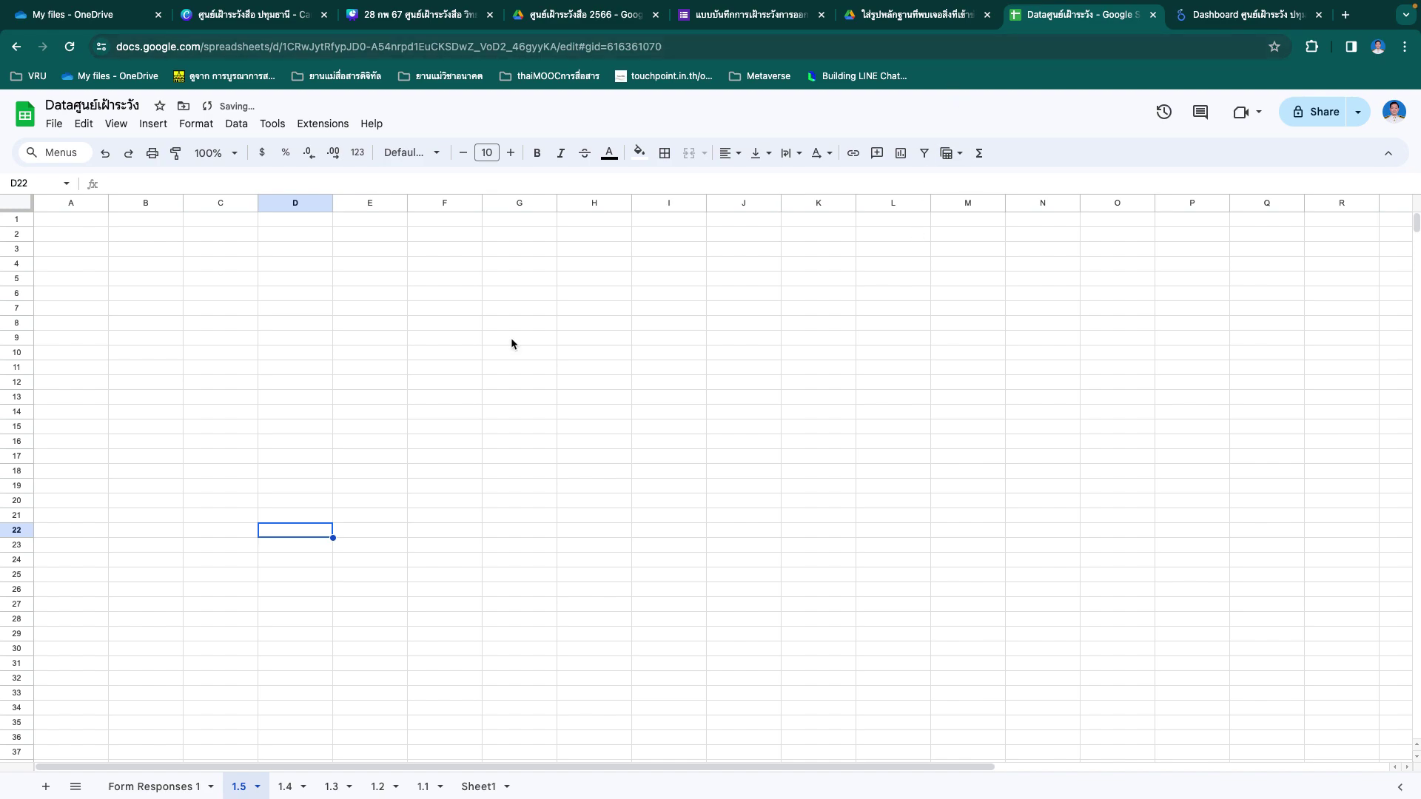
# Step: Sort the Form Responses 1 sheet Z to A by column K, the fifth content issue
pyautogui.click(129, 789)
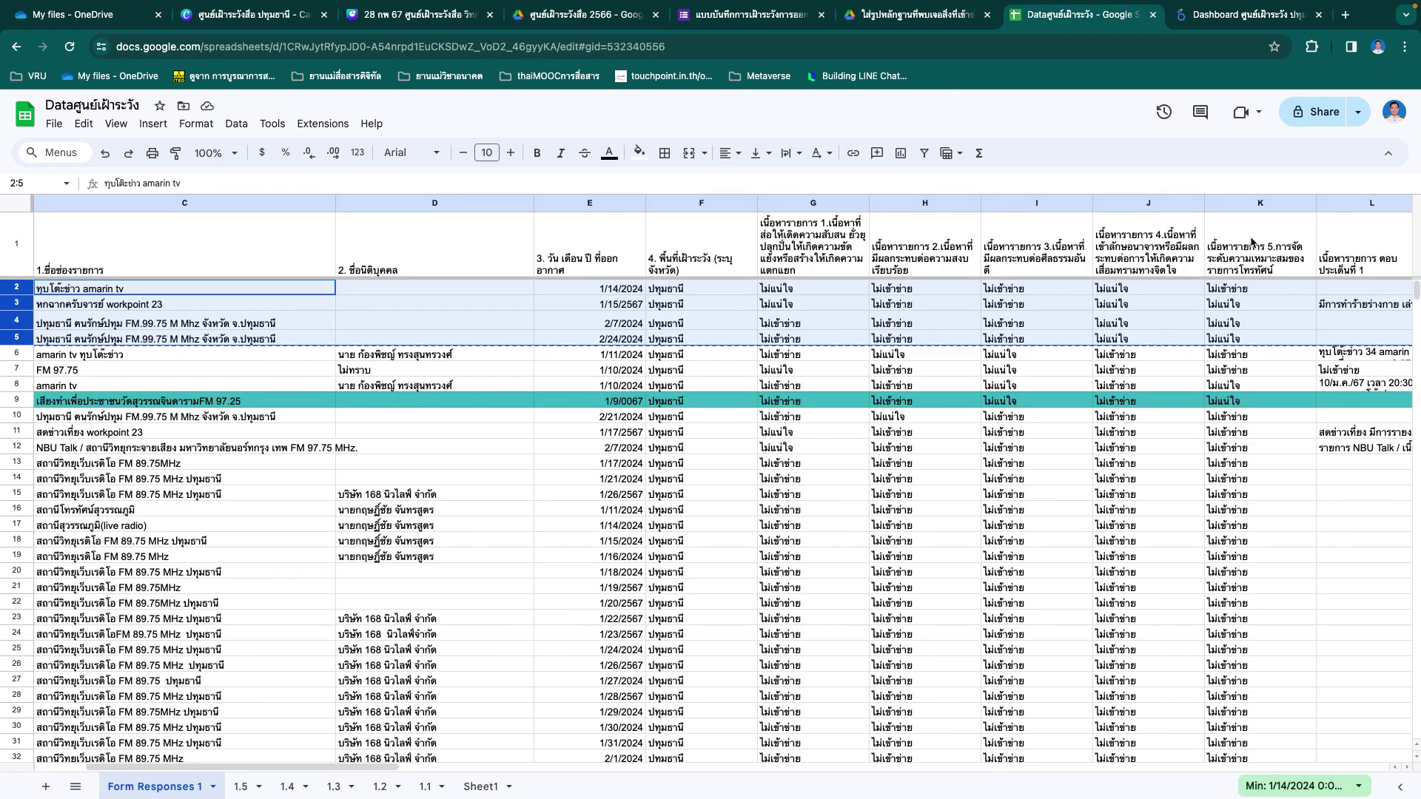
pyautogui.click(1253, 207)
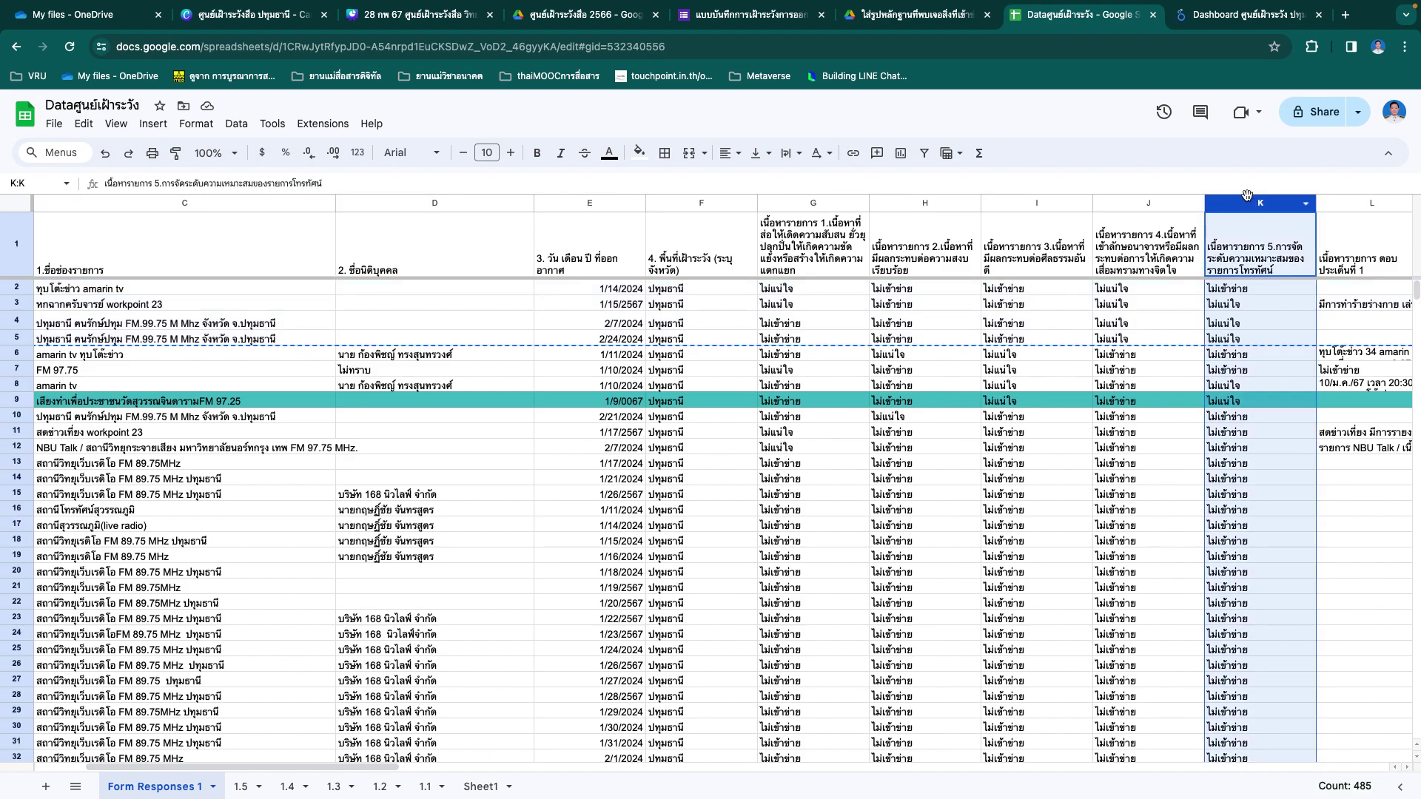
pyautogui.rightClick(1251, 211)
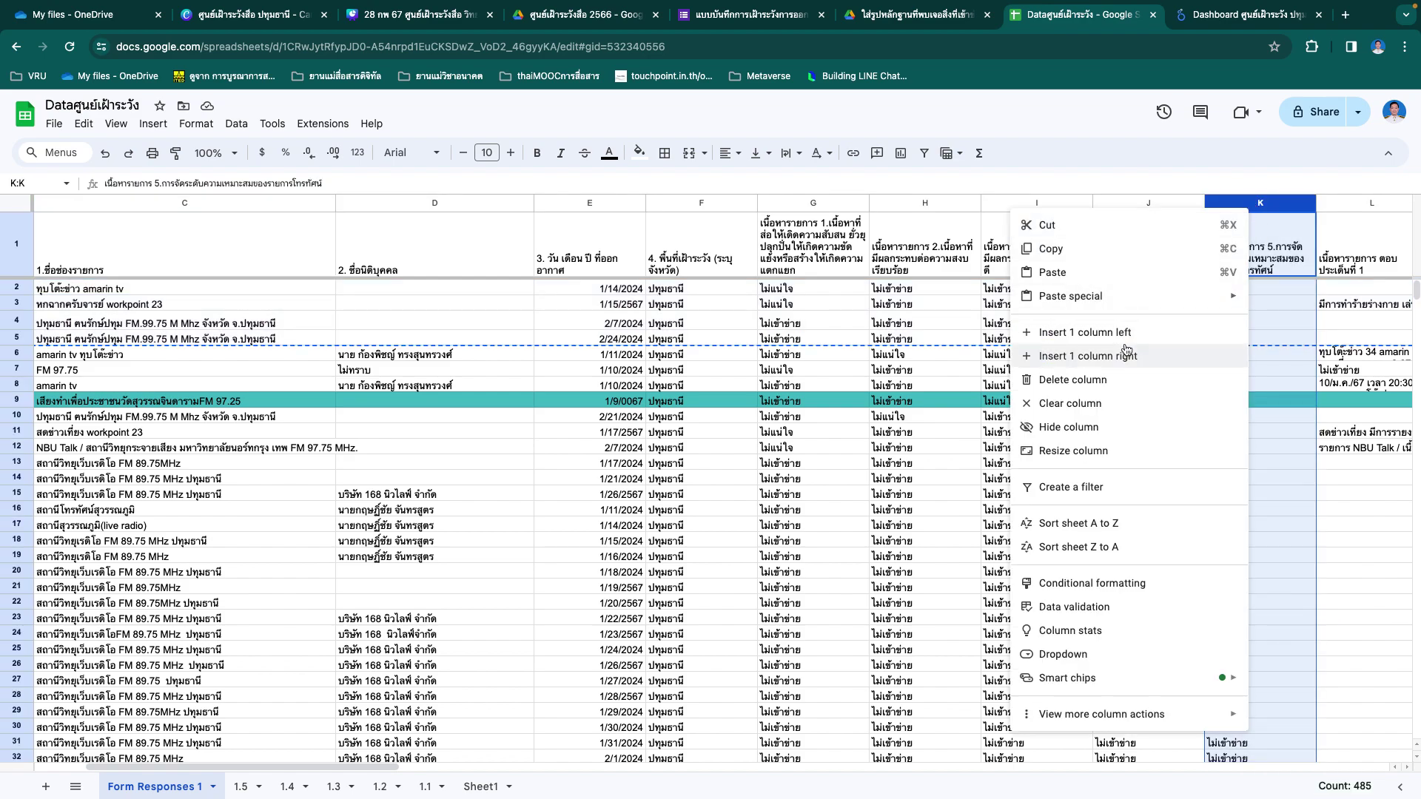
pyautogui.click(1140, 544)
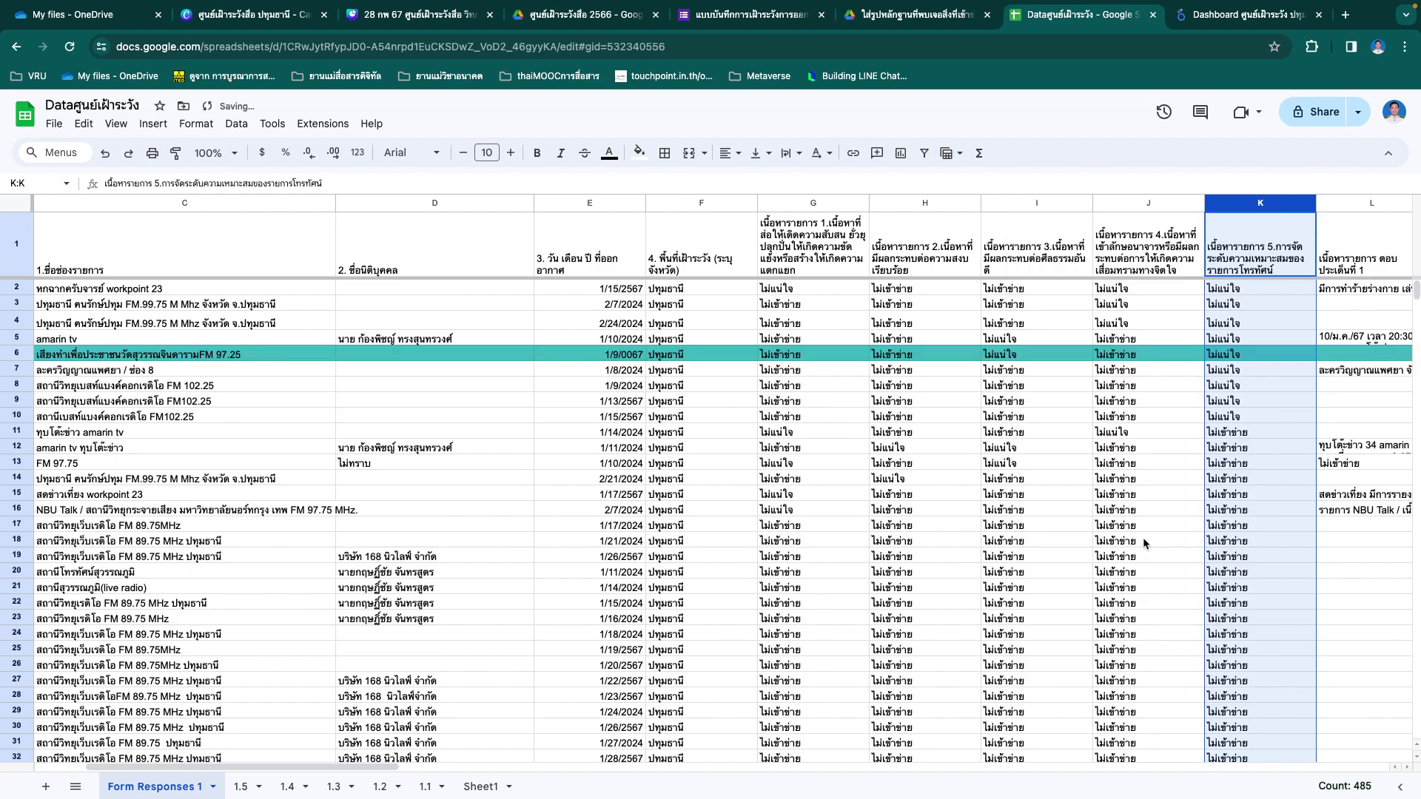
# Step: Copy the ไม่แน่ใจ entries in rows 2 to 10 of Form Responses 1 and paste them into sheet 1.5 starting at cell A1
pyautogui.click(1259, 417)
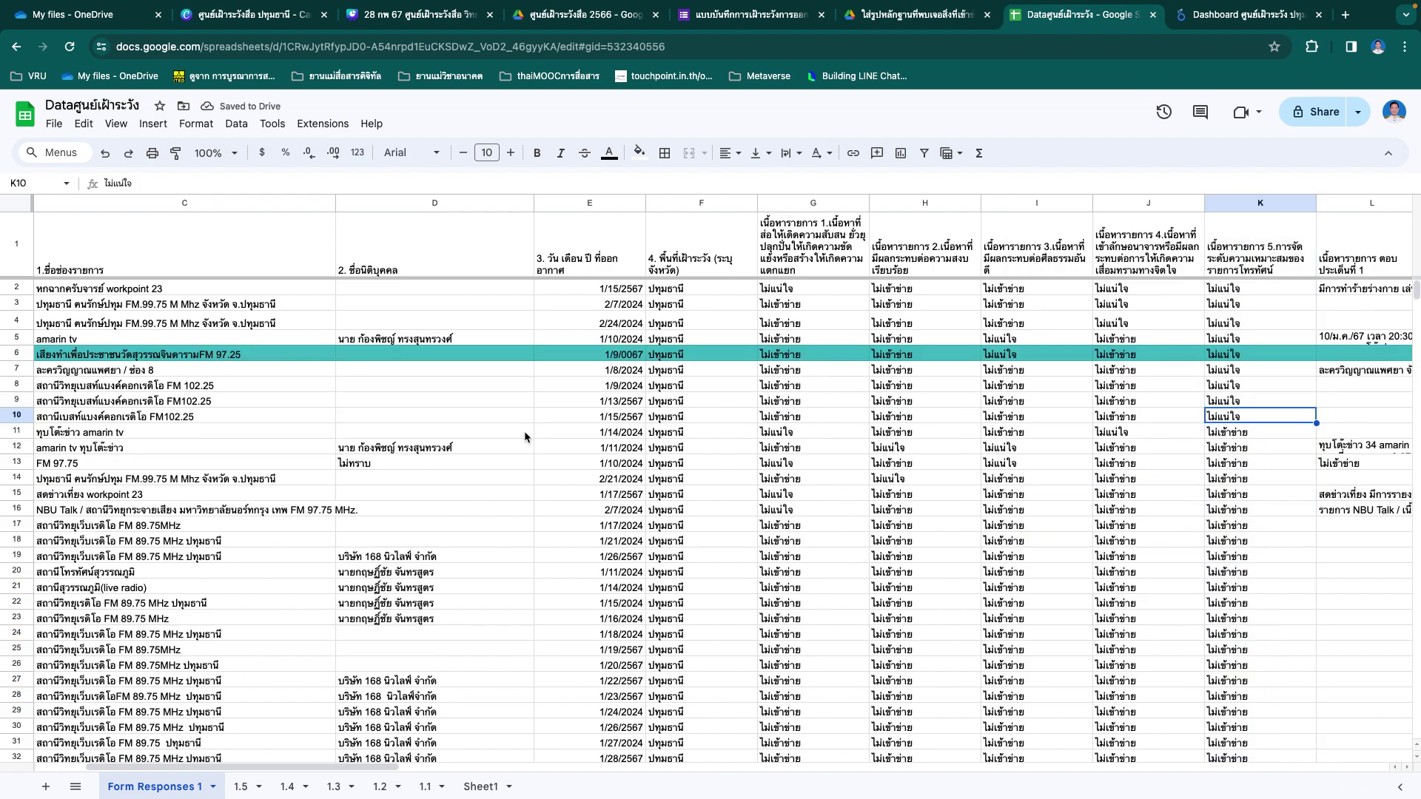
pyautogui.moveTo(26, 291); pyautogui.dragTo(22, 409)
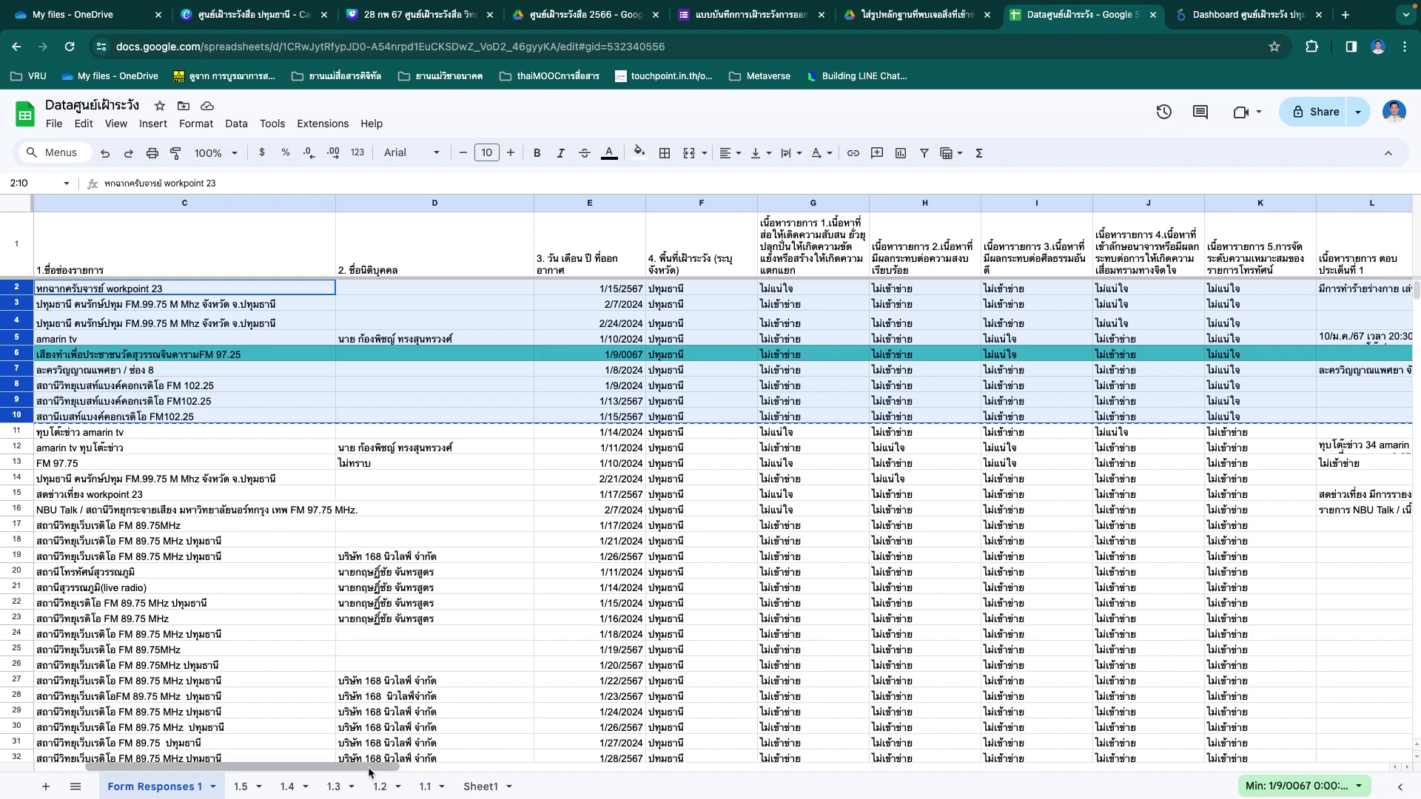
pyautogui.click(244, 789)
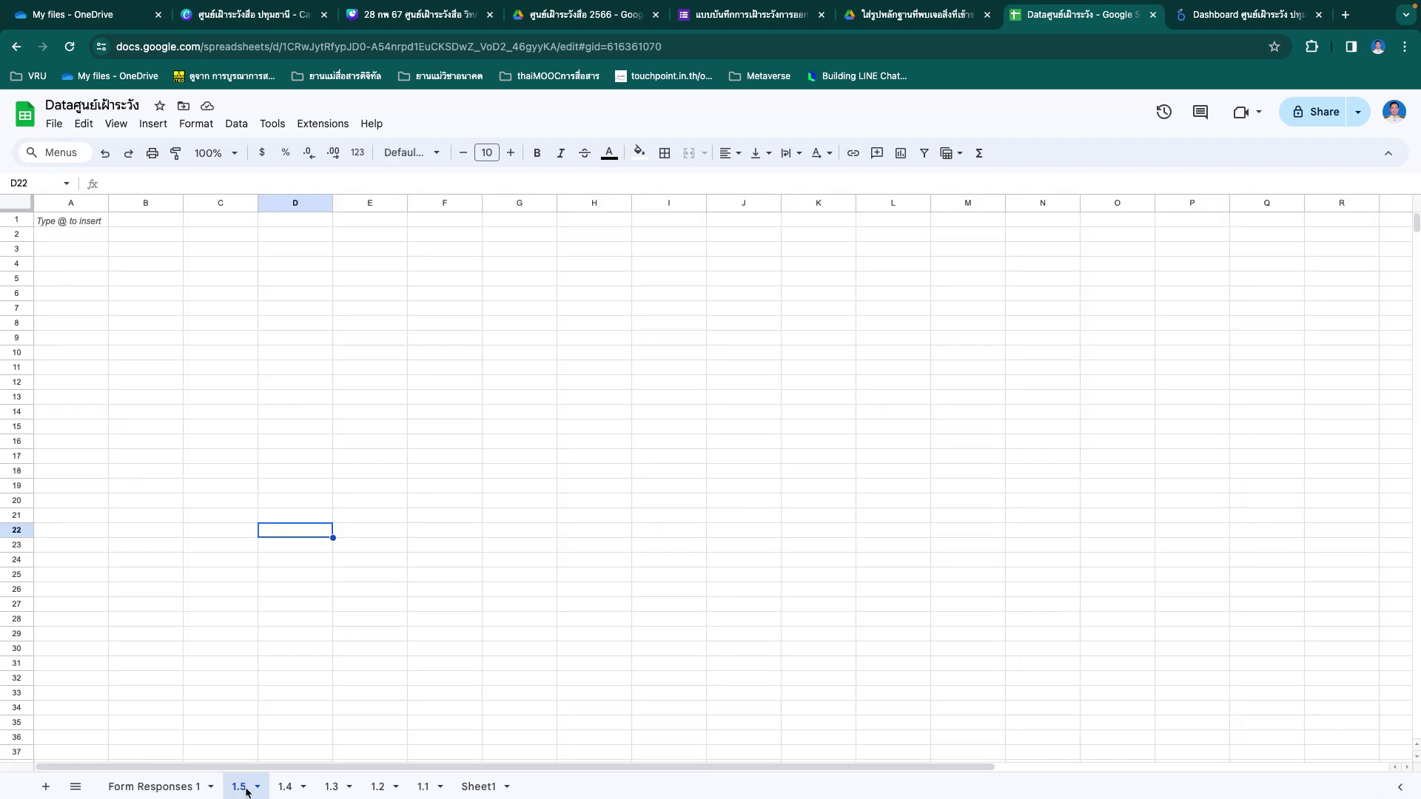
pyautogui.click(77, 226)
pyautogui.hotkey('ctrl', 'v')
pyautogui.click(499, 487)
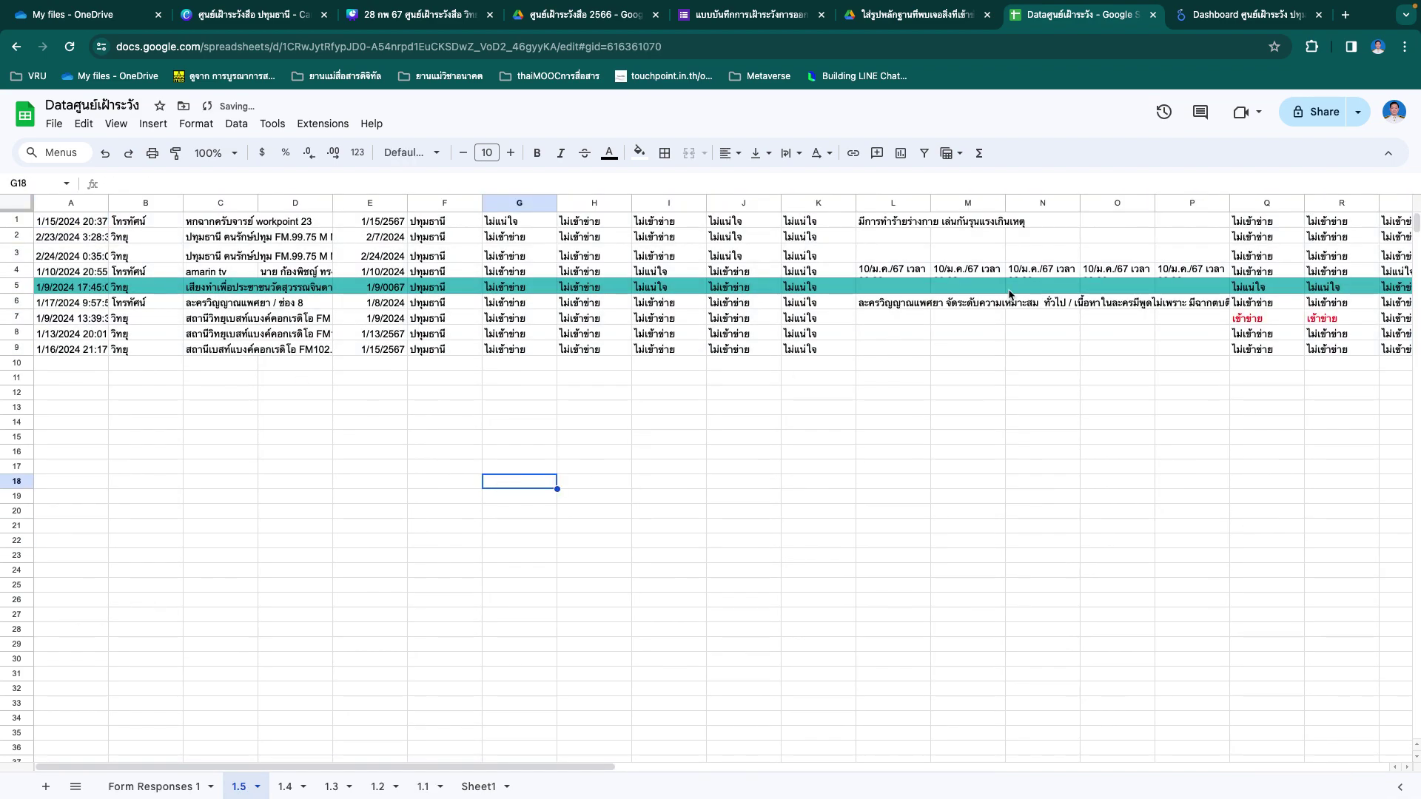
# Step: Fill cells K1:K9 on sheet 1.5 with orange
pyautogui.moveTo(814, 221); pyautogui.dragTo(835, 350)
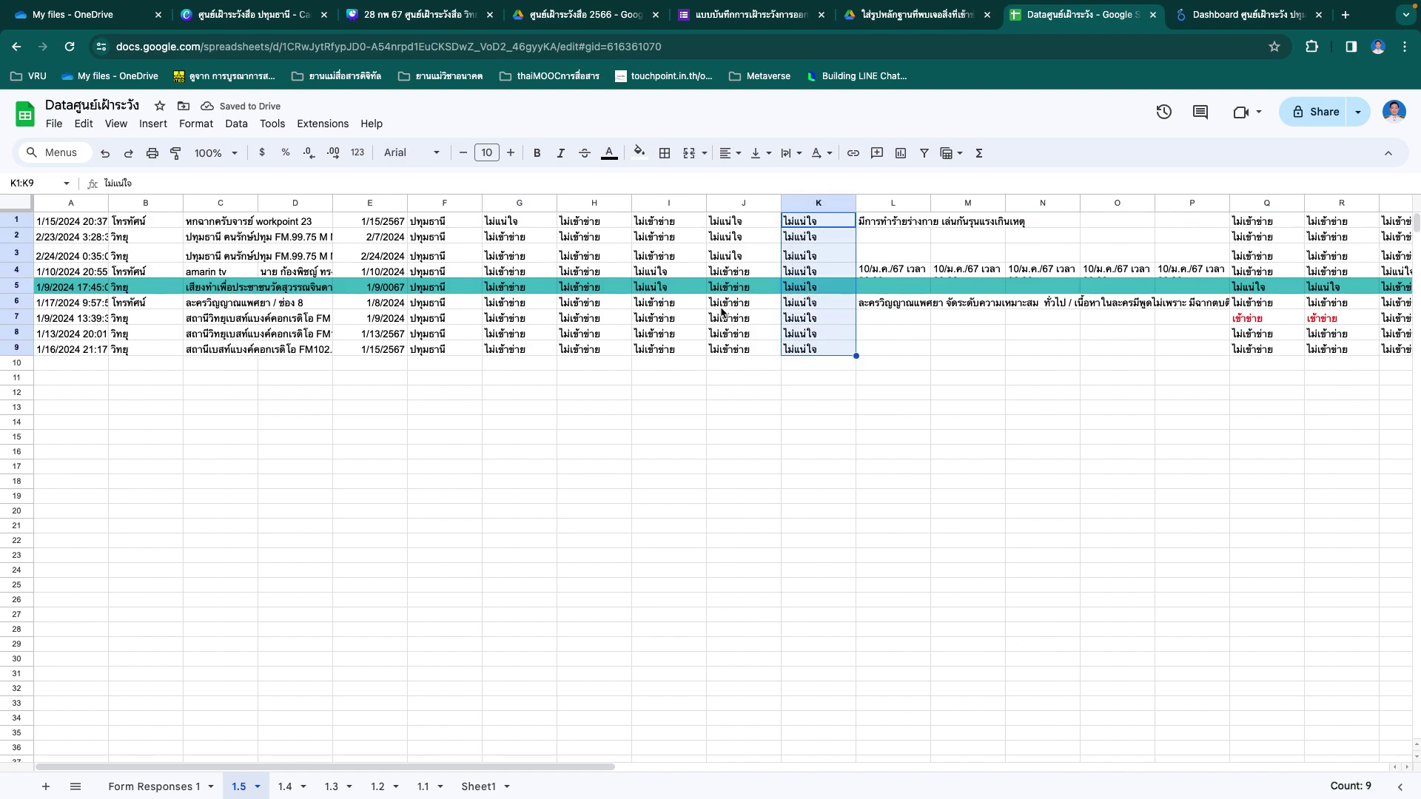
pyautogui.click(639, 154)
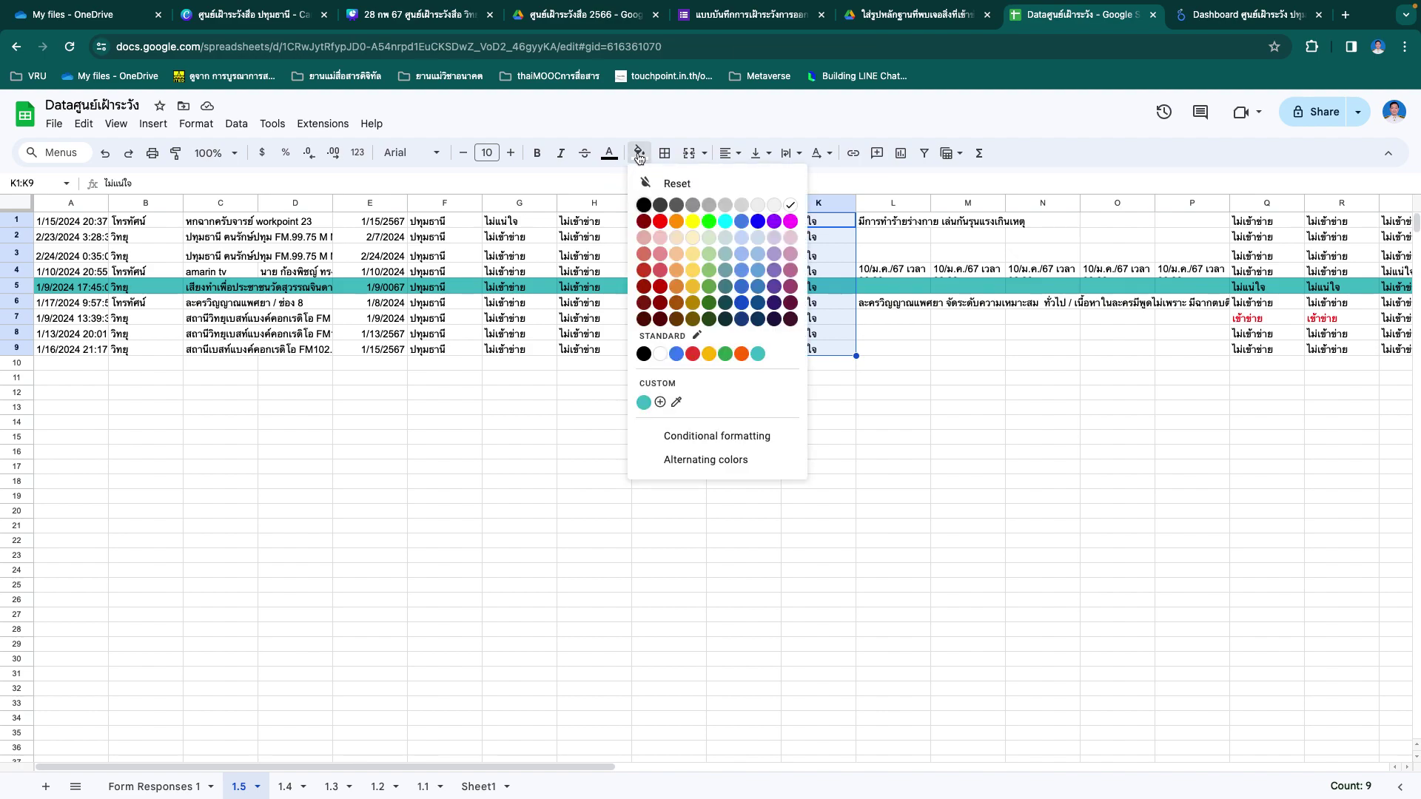
pyautogui.click(676, 221)
pyautogui.click(967, 703)
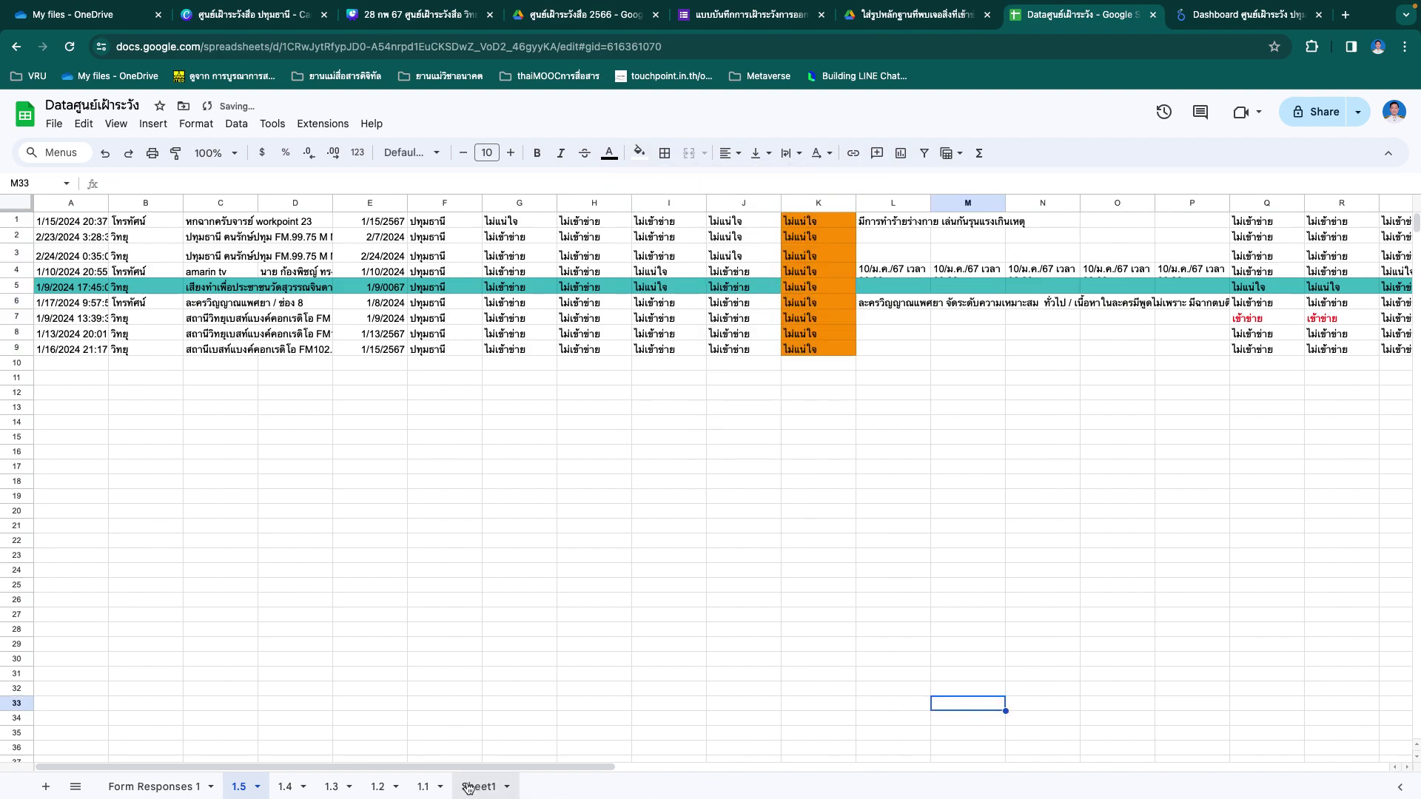
# Step: Check the advertising issue columns of Form Responses 1 and add a new sheet named 2.1
pyautogui.click(181, 787)
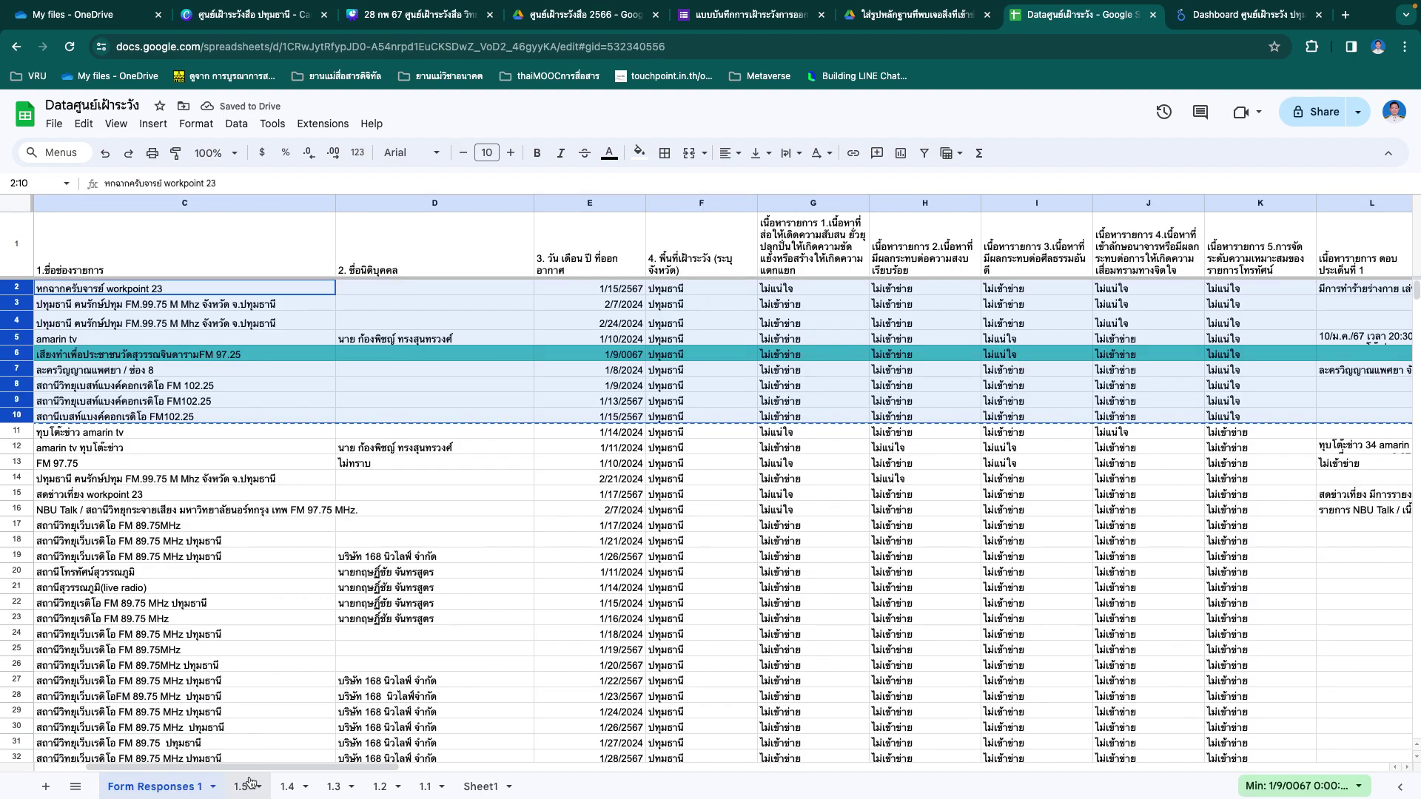
pyautogui.moveTo(226, 771); pyautogui.dragTo(620, 749)
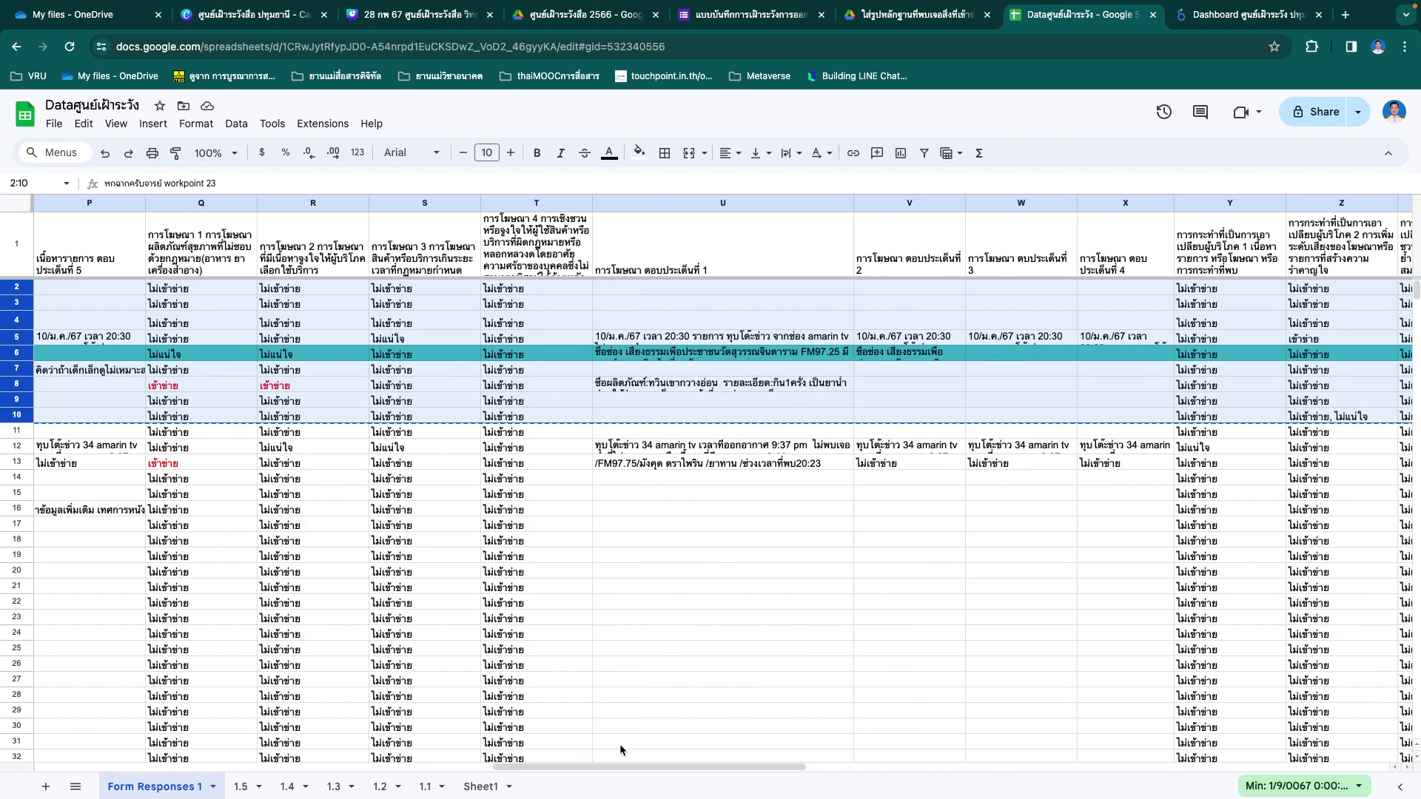
pyautogui.click(45, 789)
pyautogui.doubleClick(246, 789)
pyautogui.write('2.1')
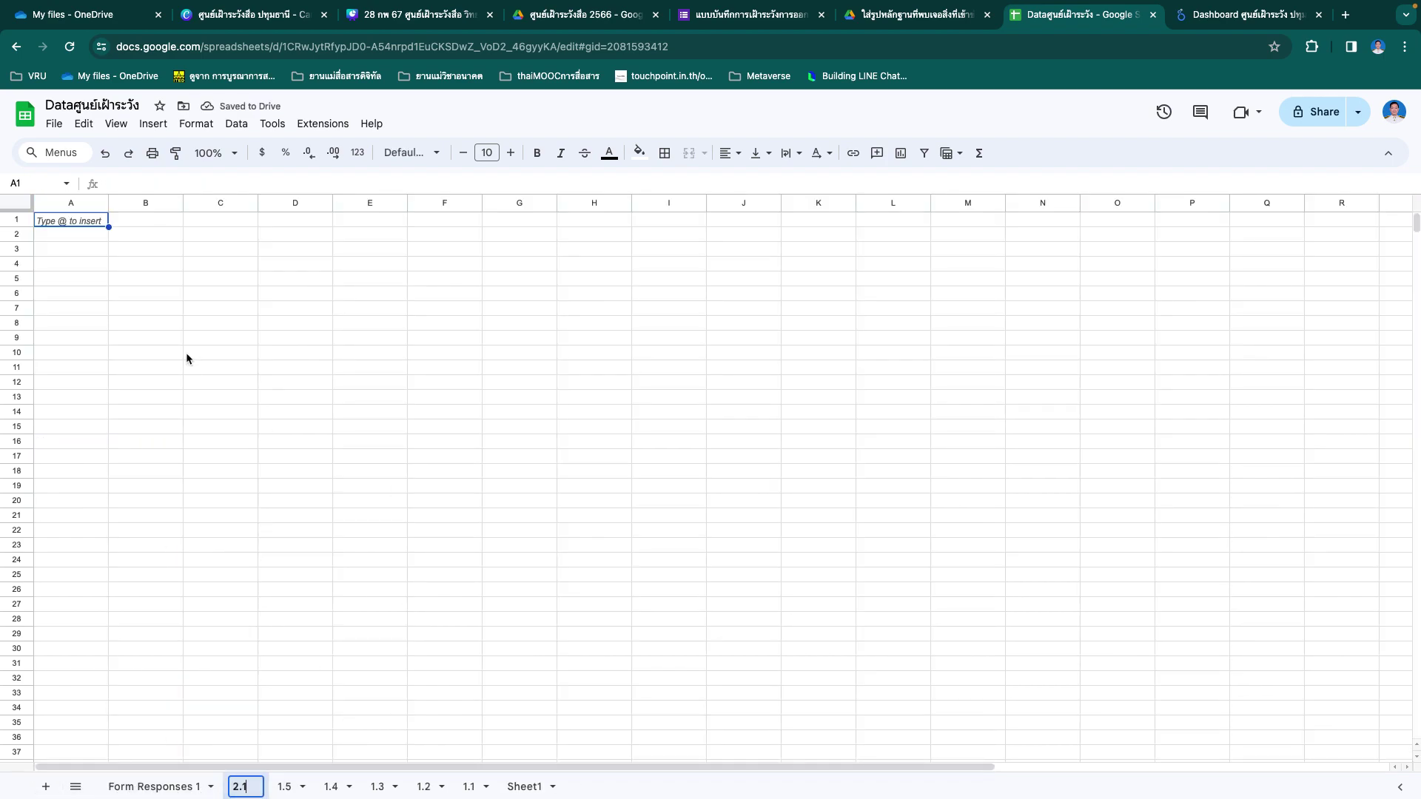
pyautogui.click(186, 356)
# Step: Sort the Form Responses 1 sheet by column Q, the first advertising issue, in Z to A and then A to Z order
pyautogui.click(181, 784)
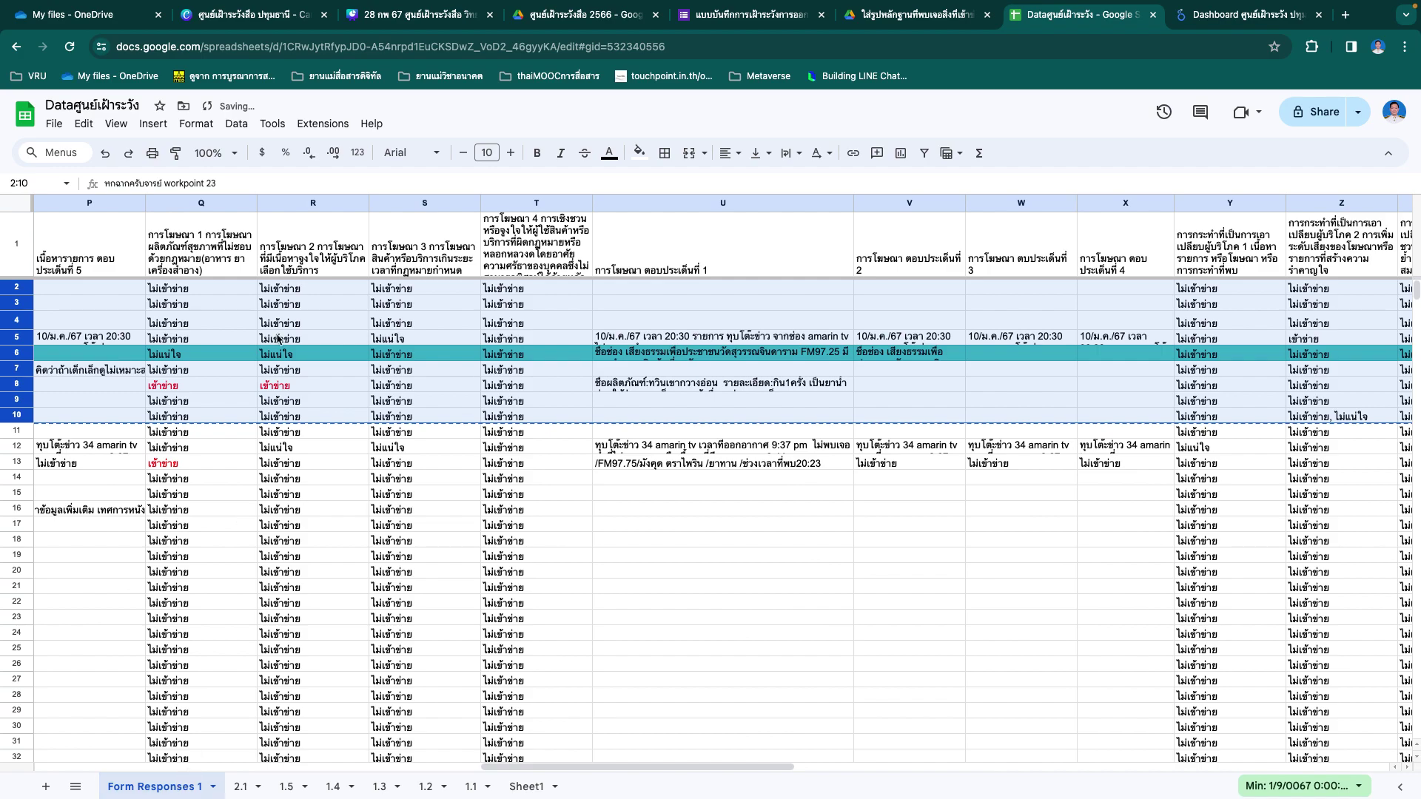
pyautogui.click(236, 306)
pyautogui.click(213, 201)
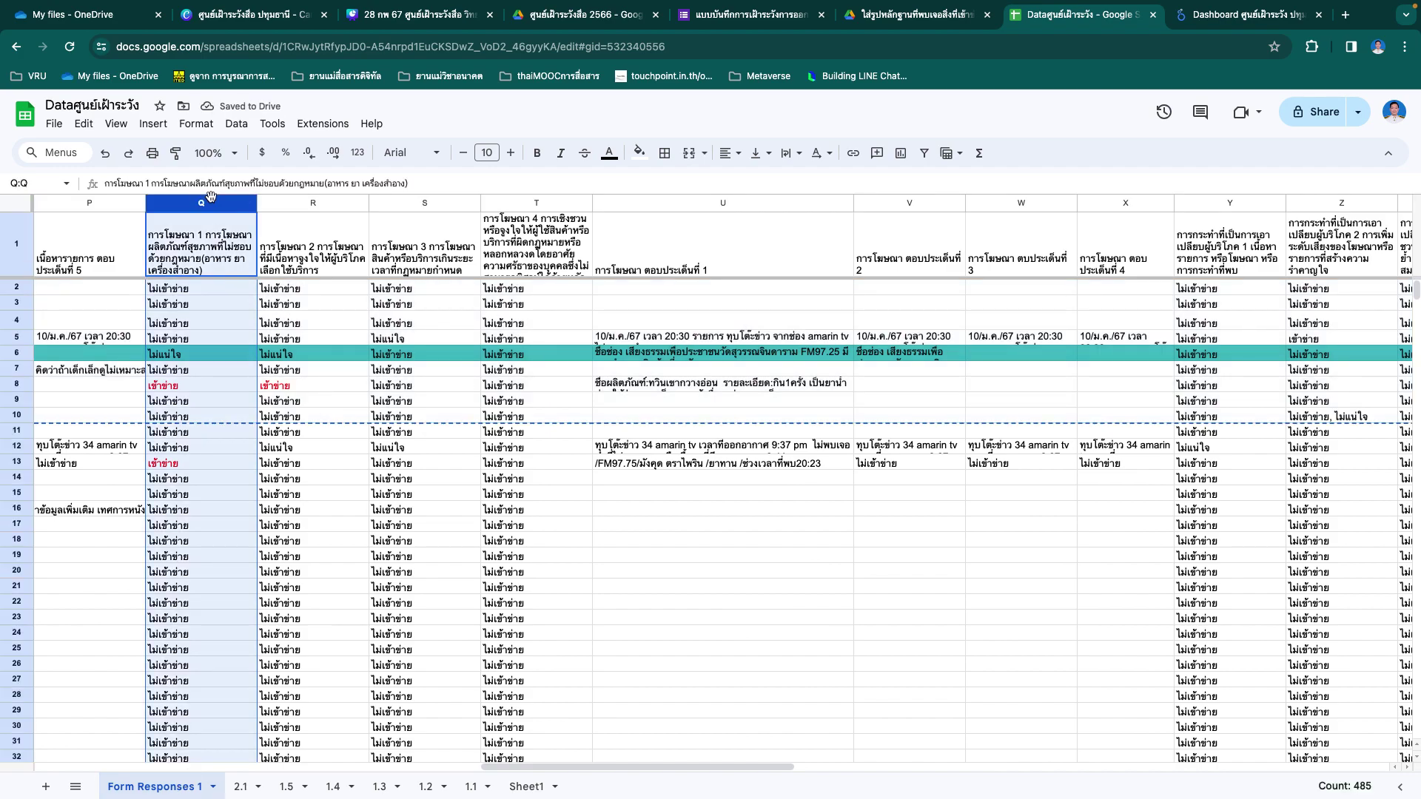
pyautogui.rightClick(212, 201)
pyautogui.click(344, 537)
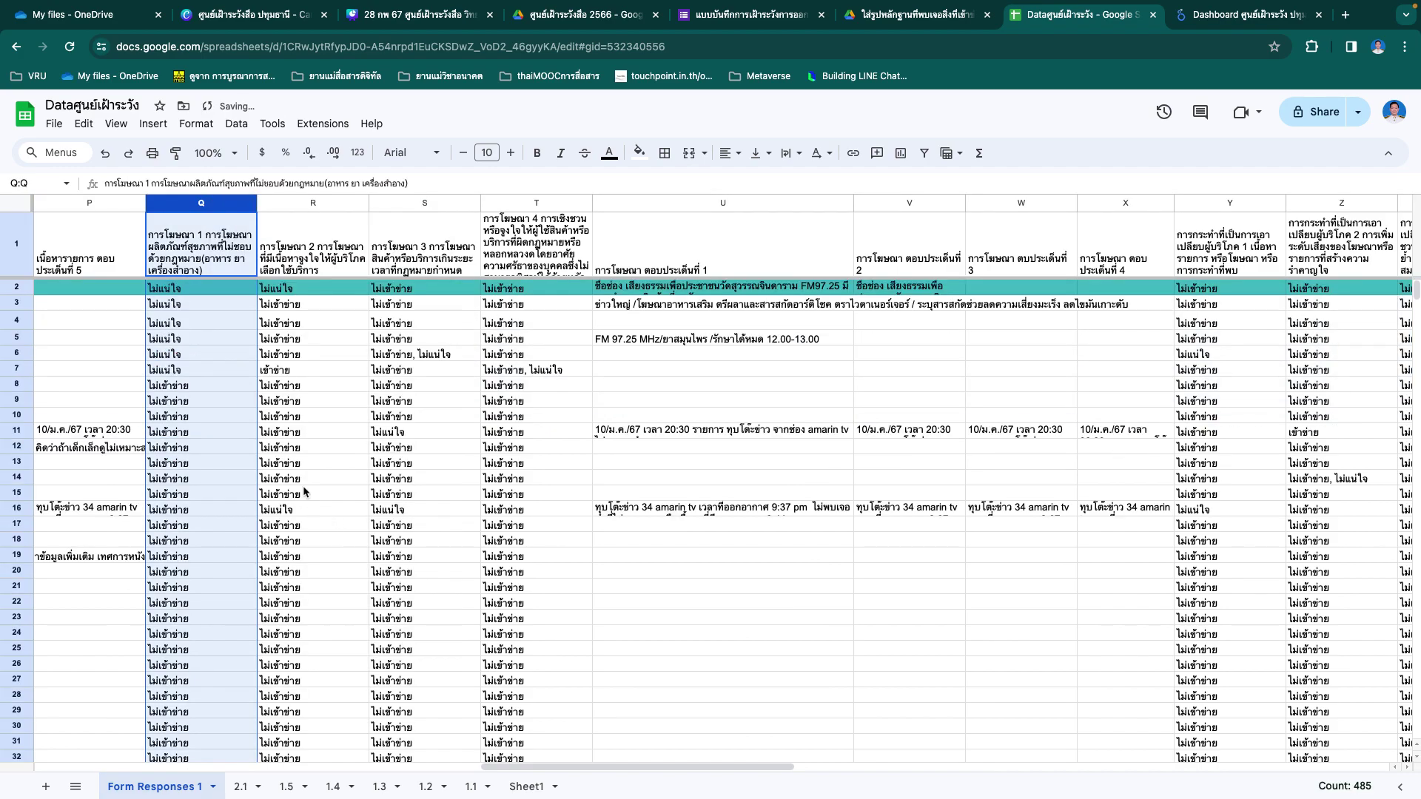
pyautogui.scroll(-5, 250, 453)
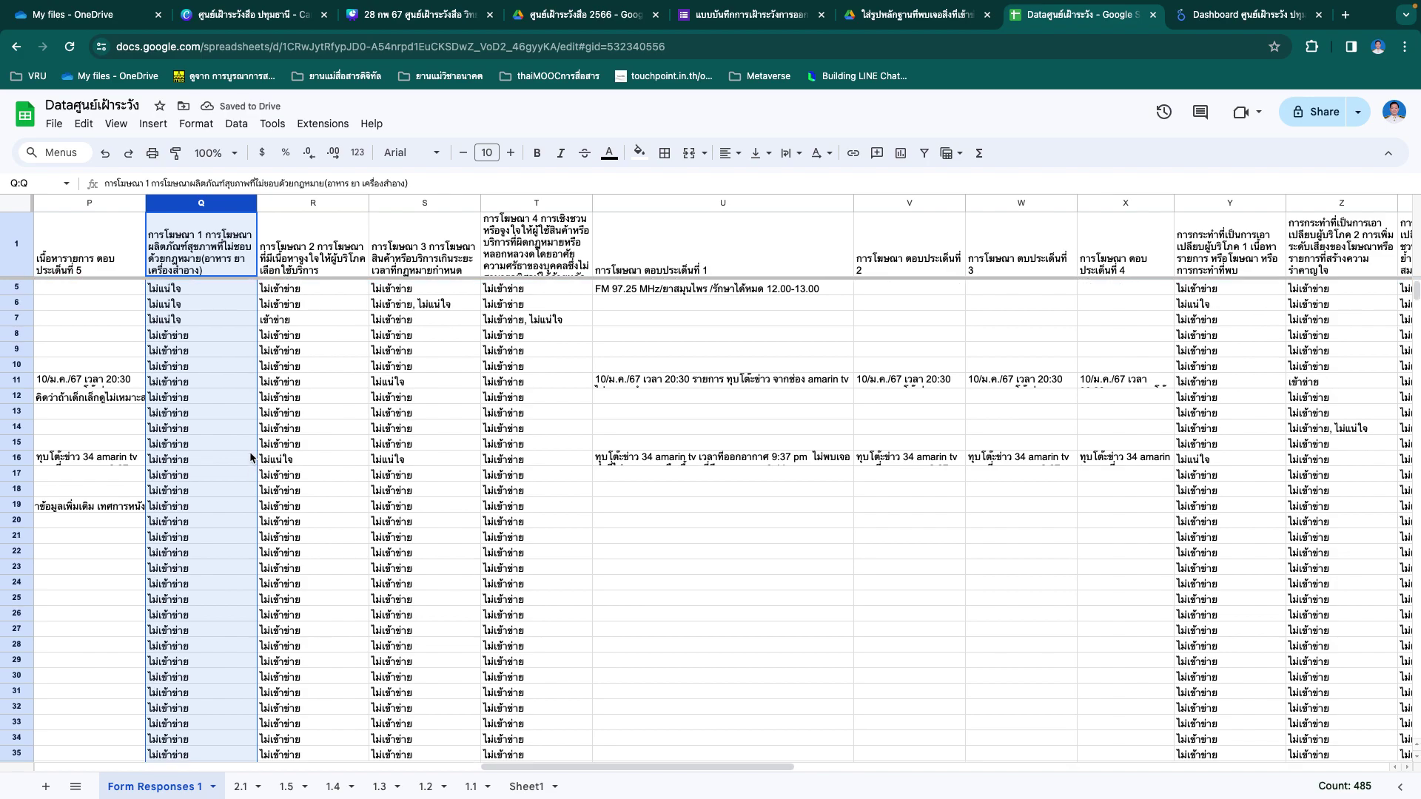
pyautogui.rightClick(227, 206)
pyautogui.click(357, 521)
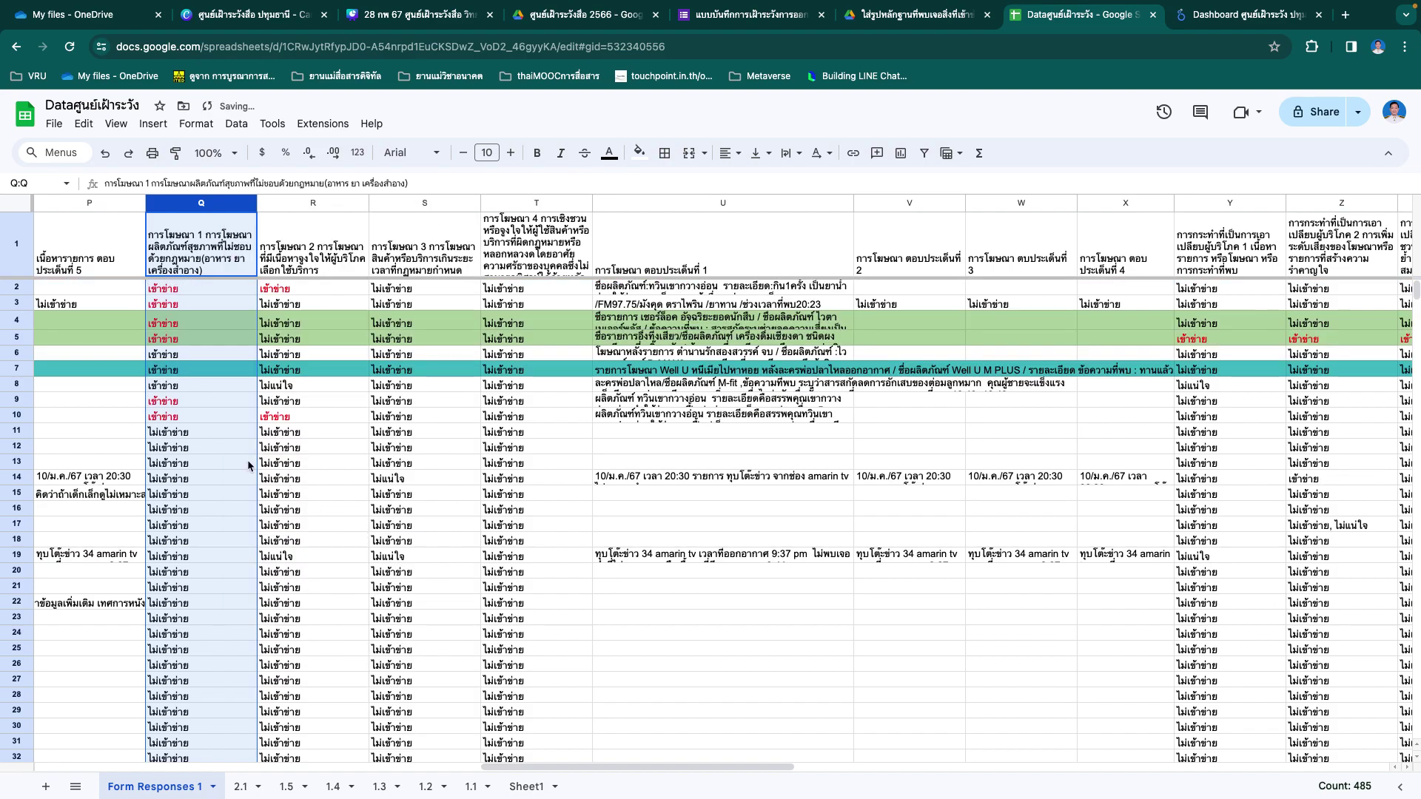
# Step: Sort the sheet by column G, the first content issue, in A to Z and then Z to A order
pyautogui.hscroll(-10, 255, 468)
pyautogui.hscroll(-10, 301, 477)
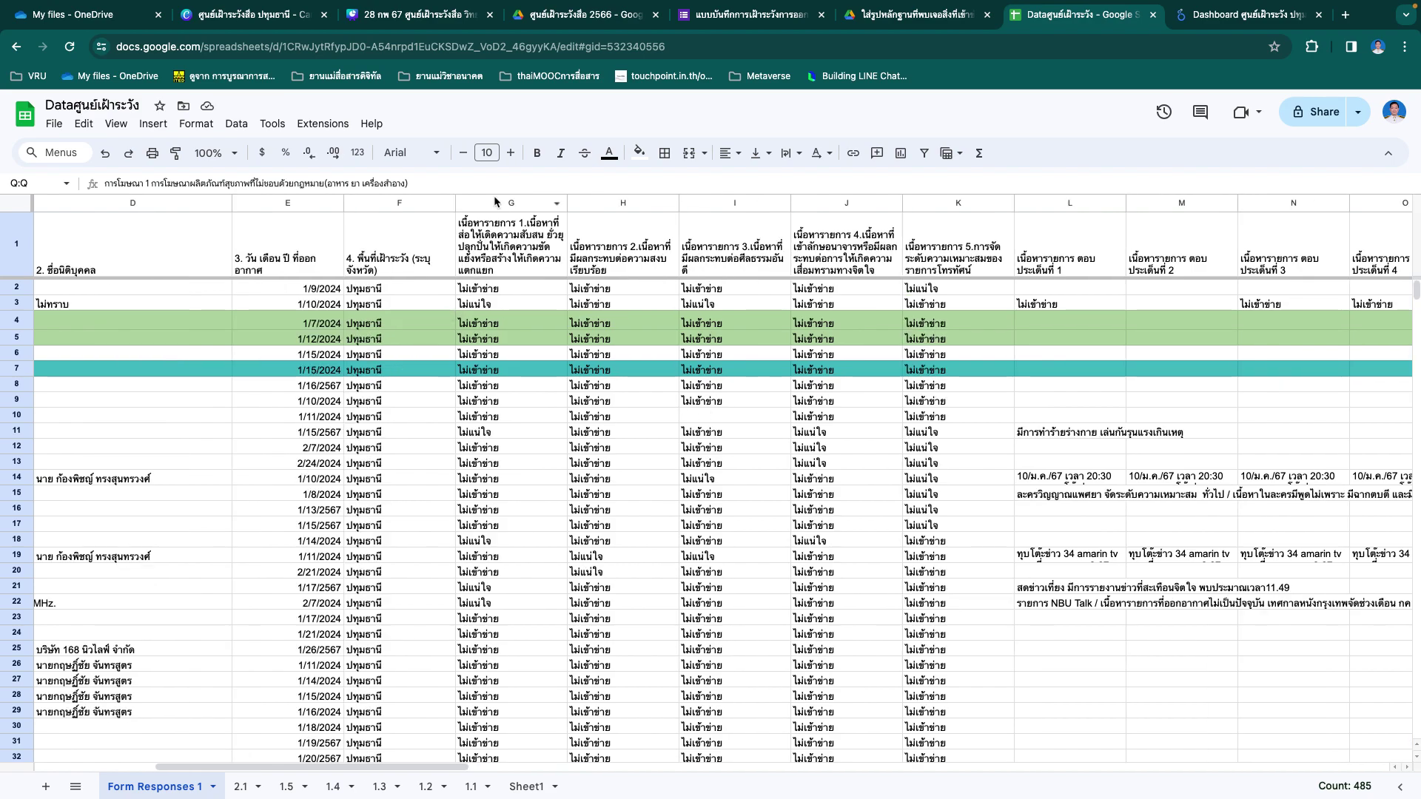
pyautogui.click(497, 204)
pyautogui.rightClick(499, 206)
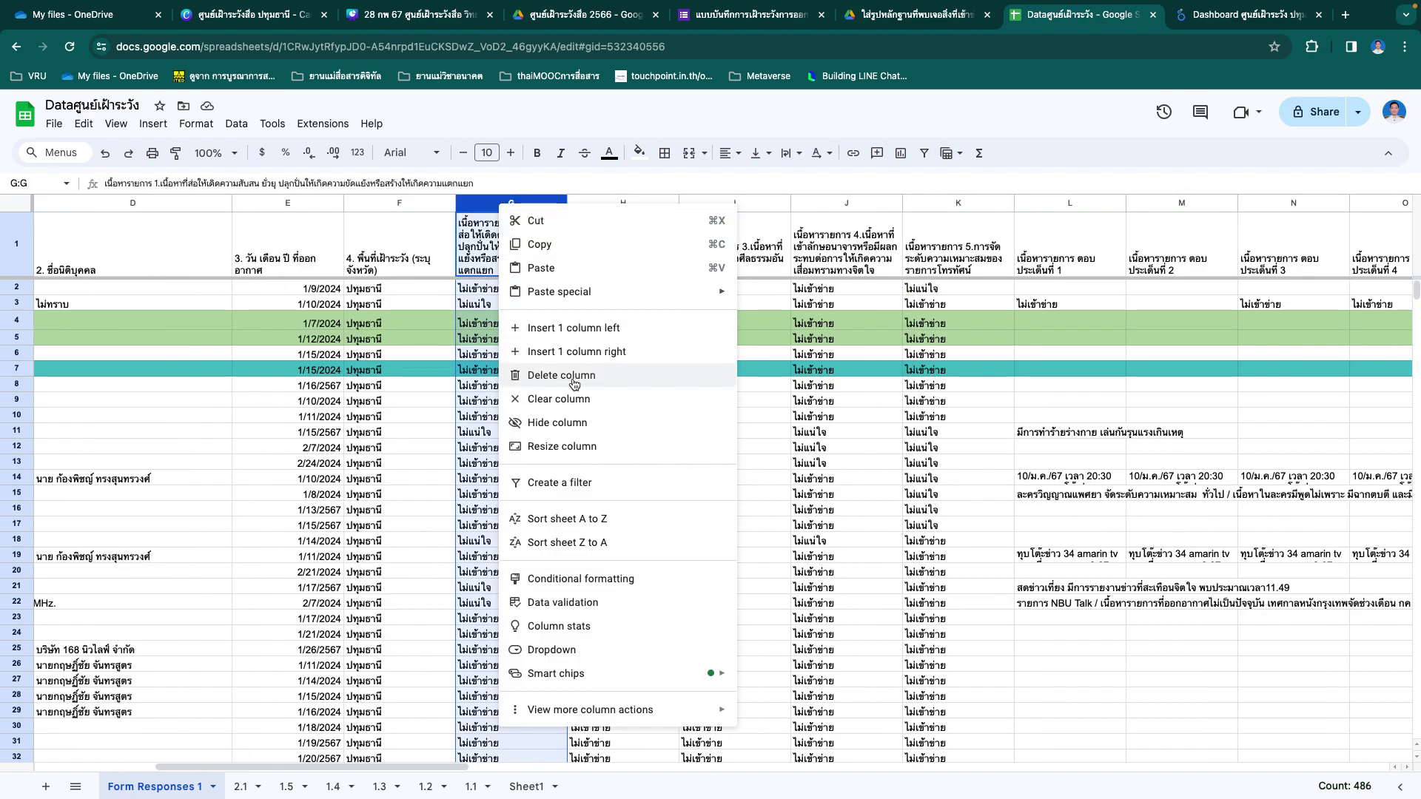
pyautogui.click(606, 518)
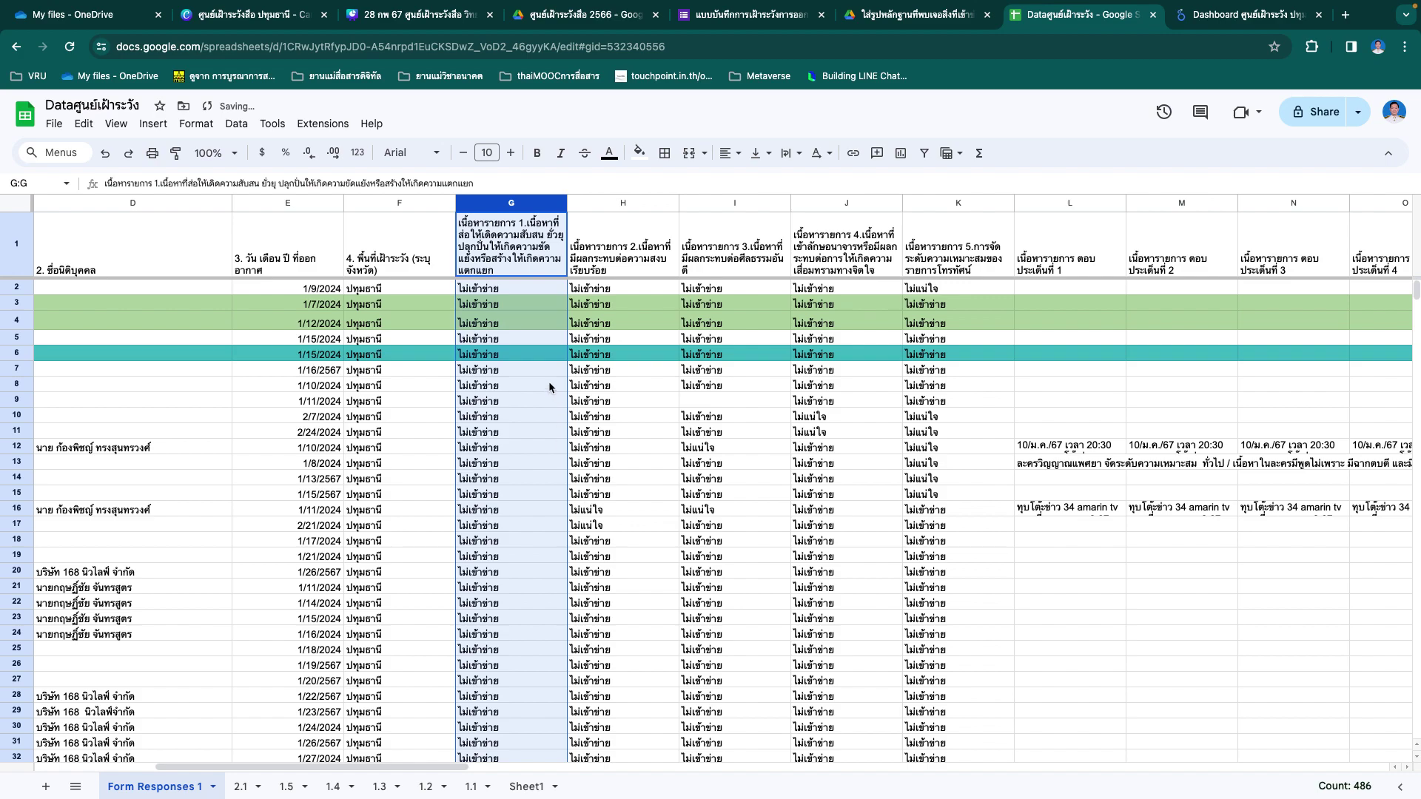
pyautogui.click(604, 207)
pyautogui.rightClick(523, 206)
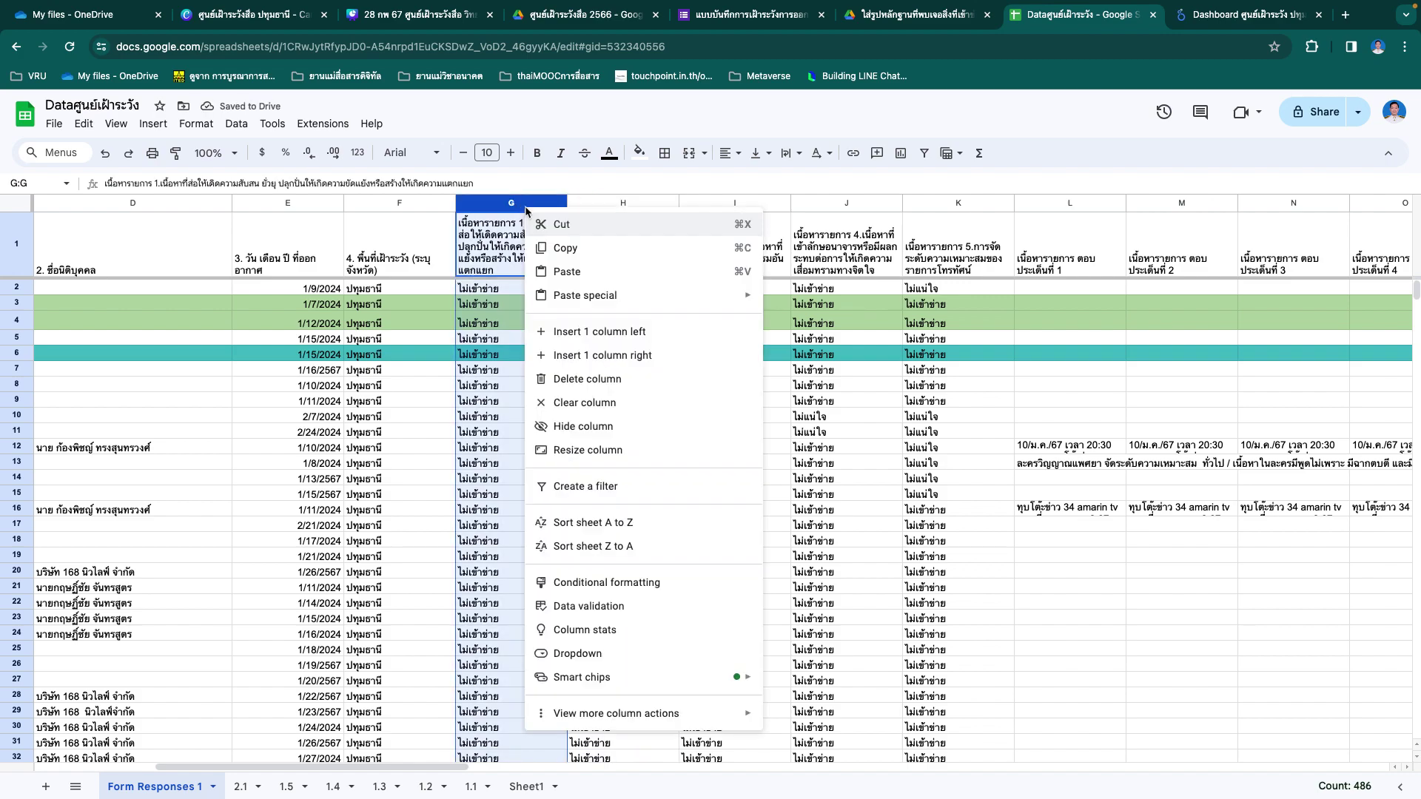
pyautogui.click(607, 546)
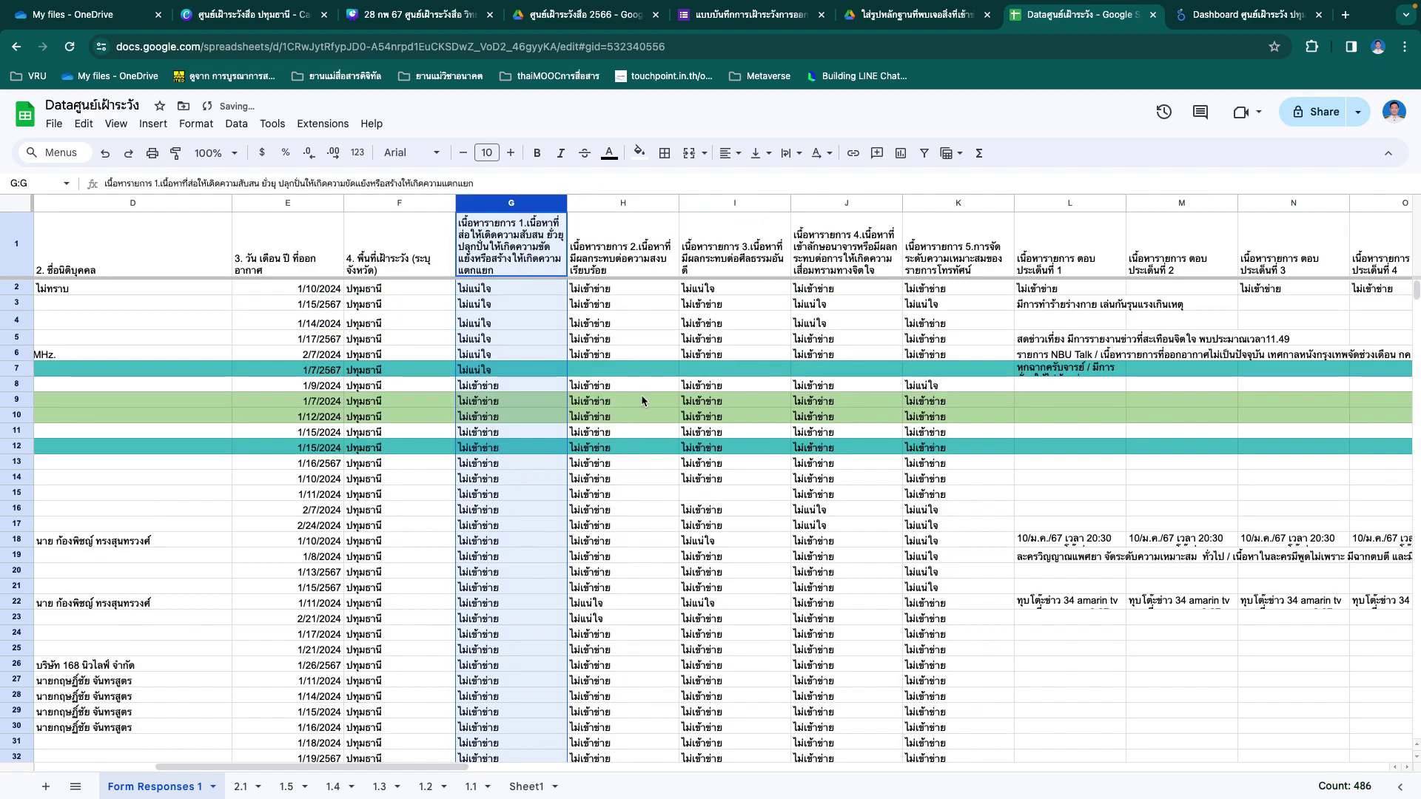
# Step: Sort the sheet by column H, the second content issue, in A to Z and then Z to A order
pyautogui.scroll(-1, 641, 392)
pyautogui.click(637, 207)
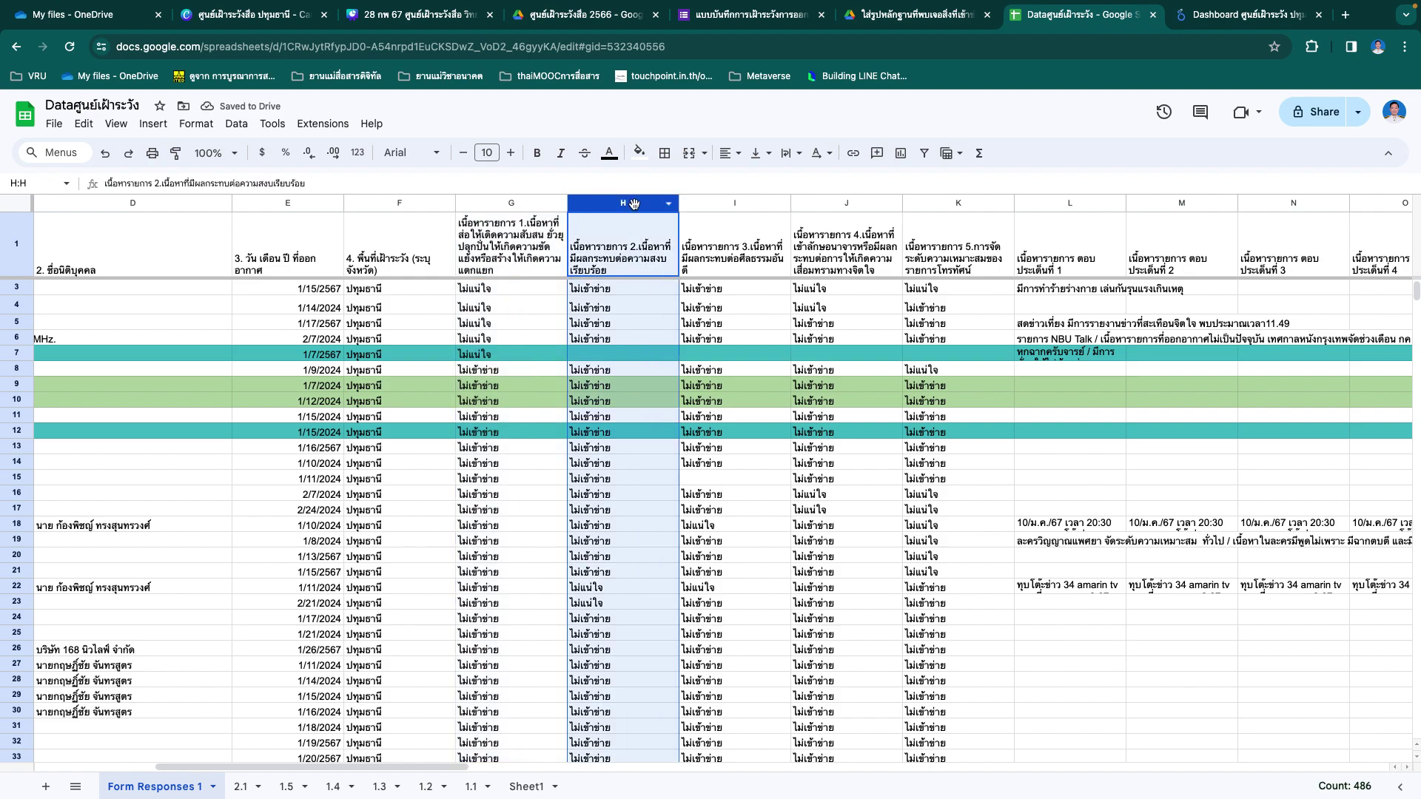
pyautogui.rightClick(636, 207)
pyautogui.click(731, 531)
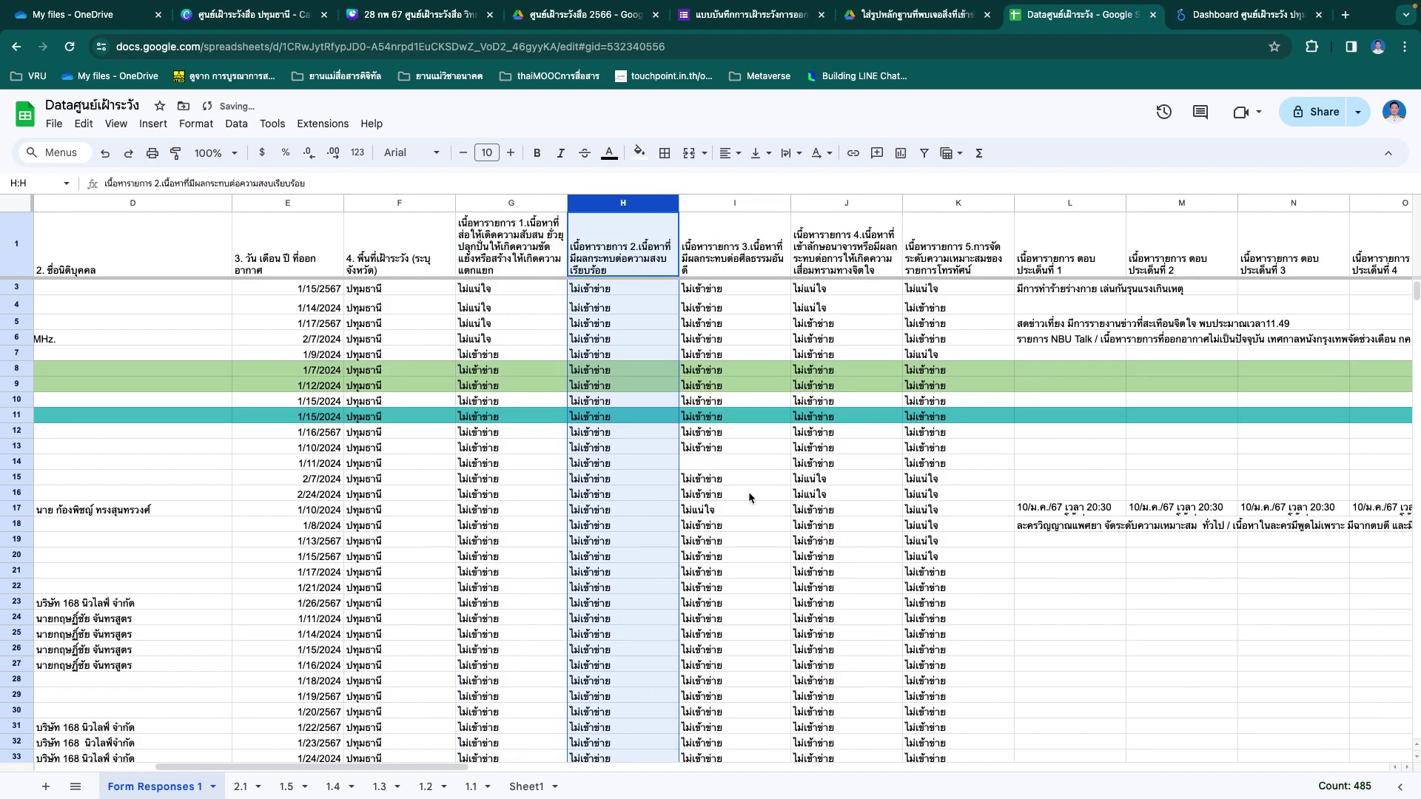
pyautogui.rightClick(641, 208)
pyautogui.click(758, 551)
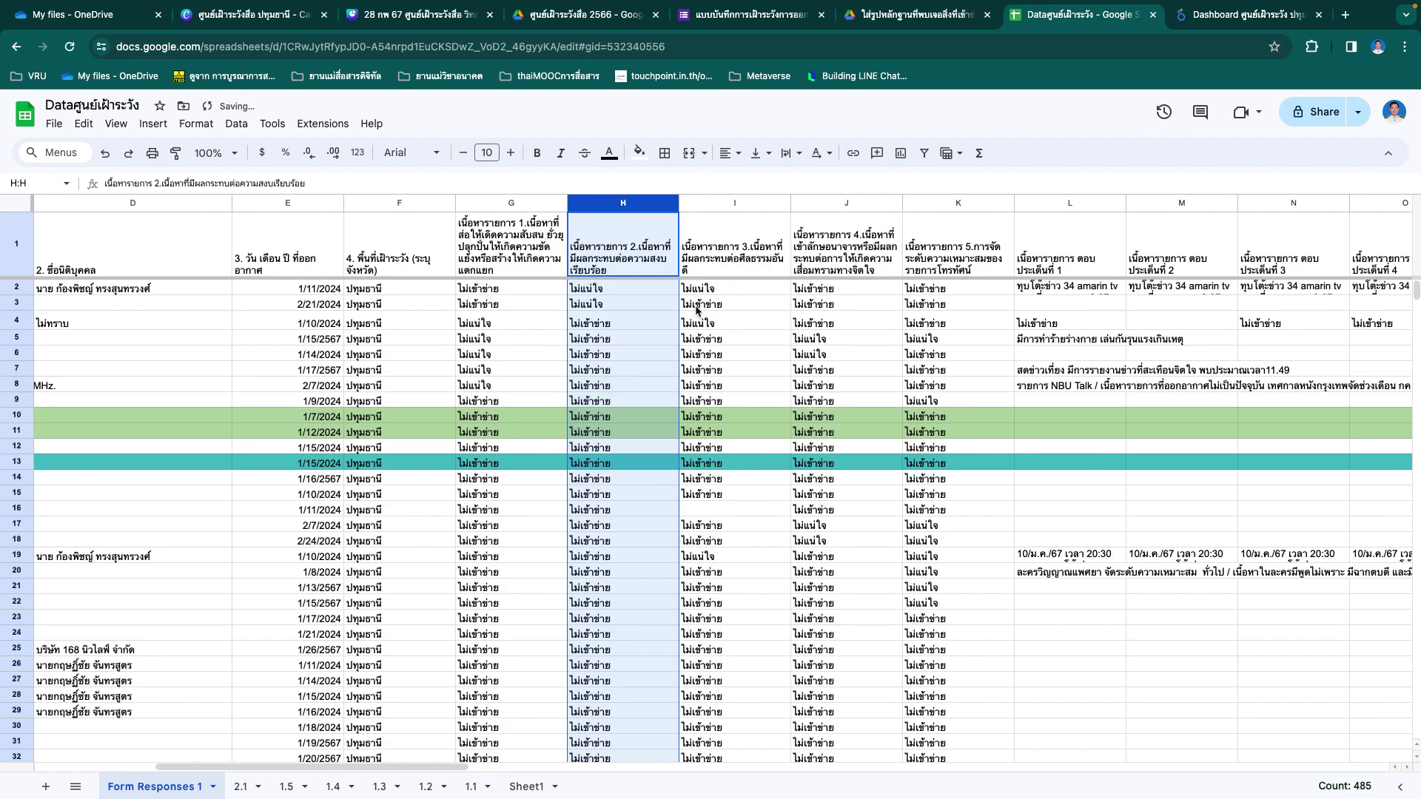
# Step: Sort the Form Responses 1 sheet by column I, the third content issue, in Z to A and then A to Z order
pyautogui.click(729, 203)
pyautogui.rightClick(729, 203)
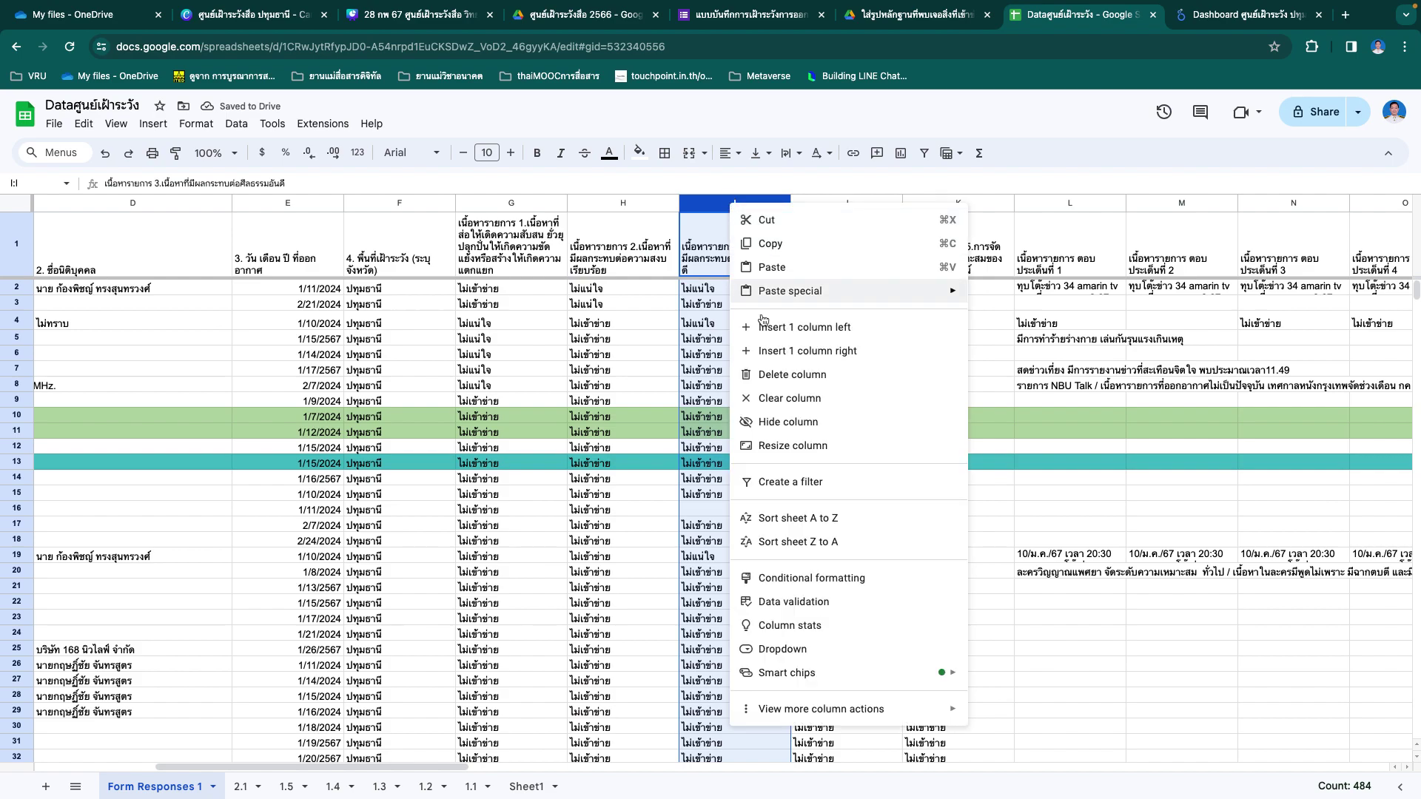
pyautogui.click(834, 544)
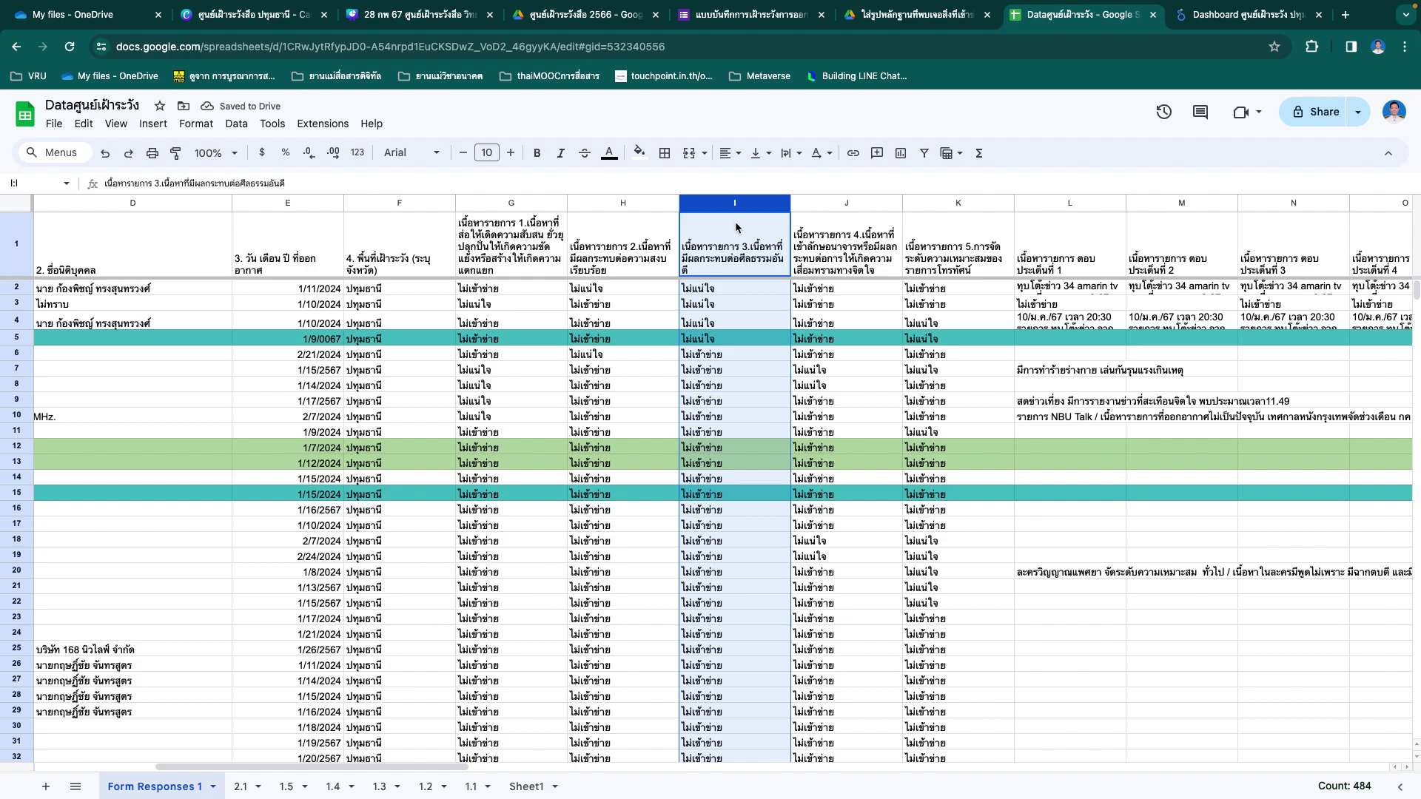
pyautogui.rightClick(735, 212)
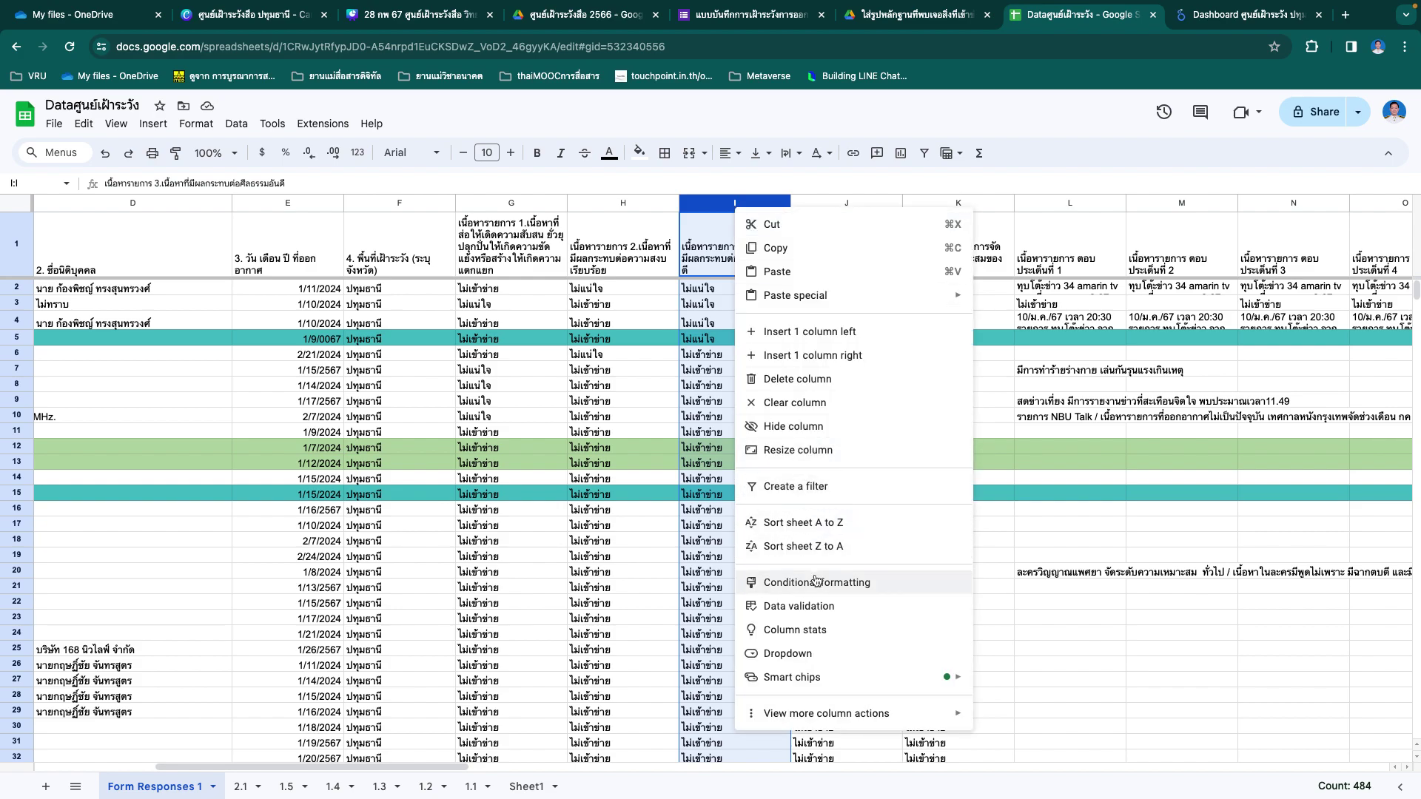
pyautogui.click(814, 522)
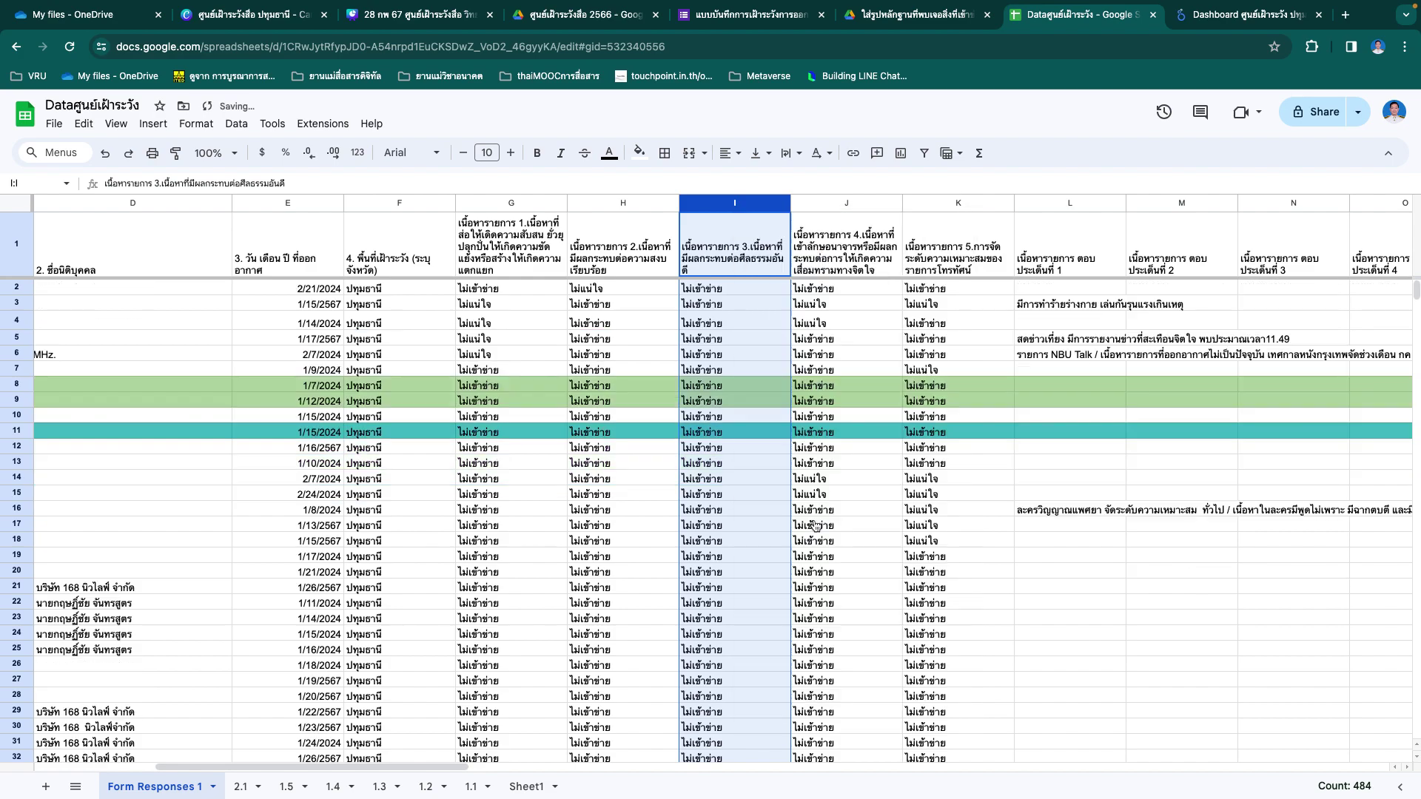
# Step: Sort the sheet by column J, the fourth content issue, in Z to A and then A to Z order
pyautogui.click(841, 204)
pyautogui.rightClick(842, 202)
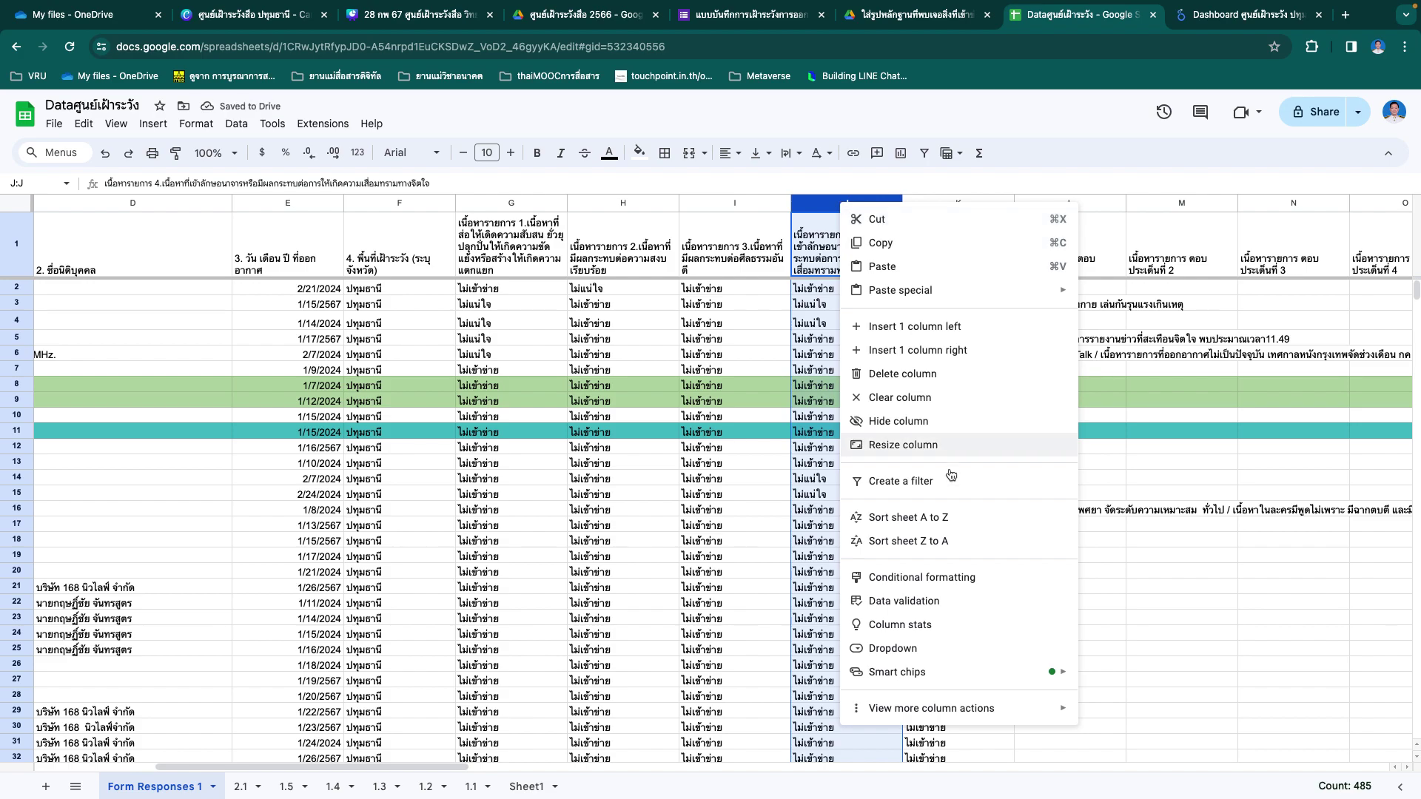
pyautogui.click(955, 543)
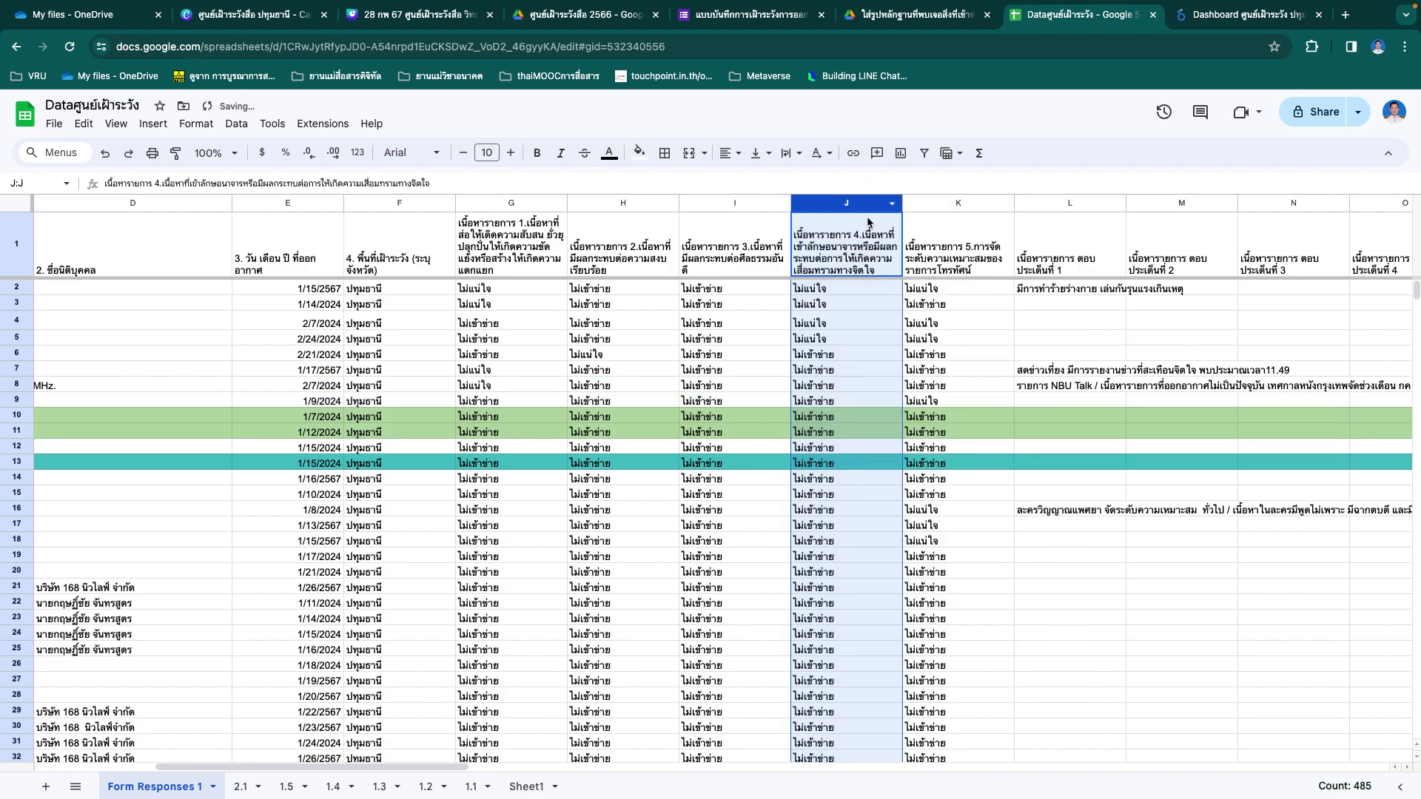
pyautogui.rightClick(867, 215)
pyautogui.click(972, 531)
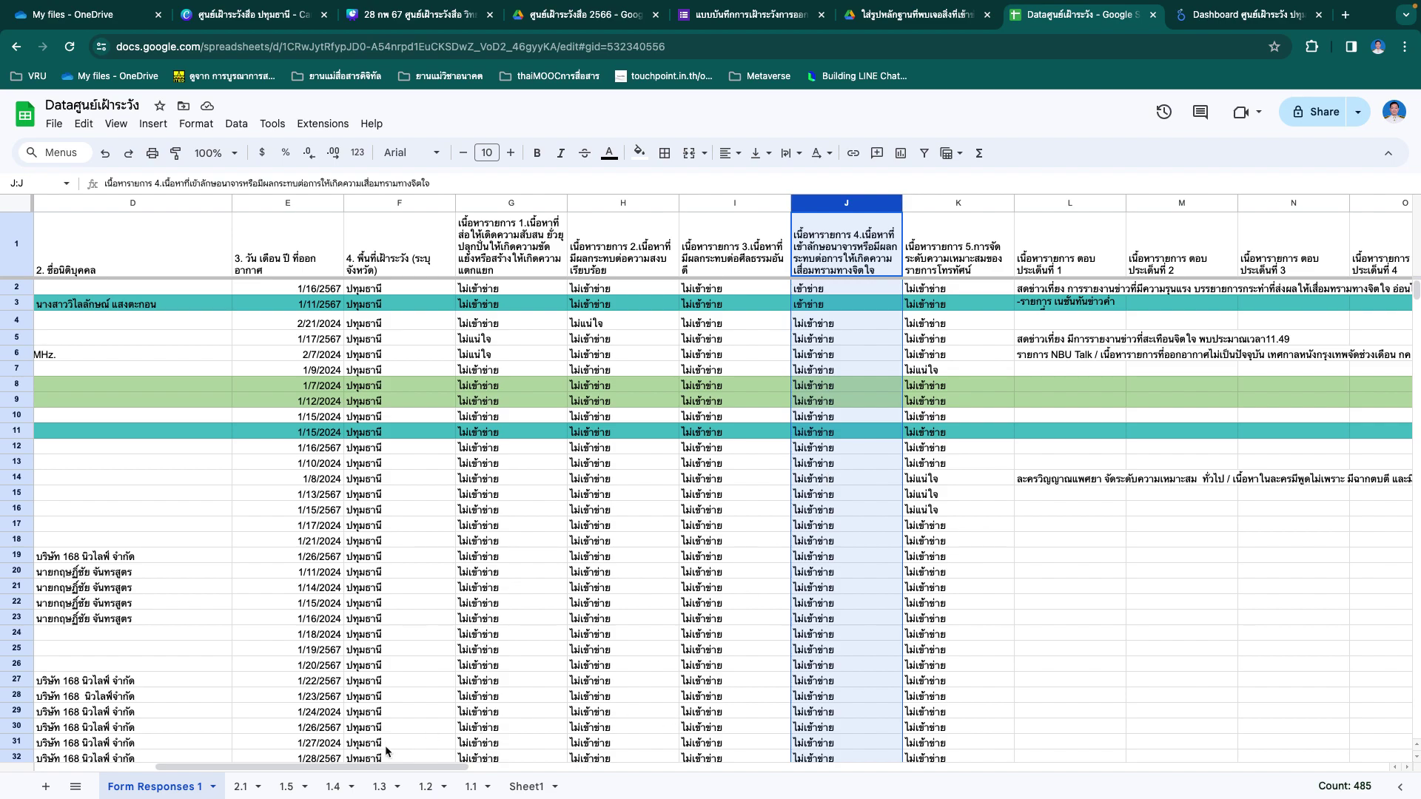
# Step: Check the entries in sheet 1.4, and compare them with Form Responses 1 by re-sorting column J Z to A and back to A to Z
pyautogui.click(330, 787)
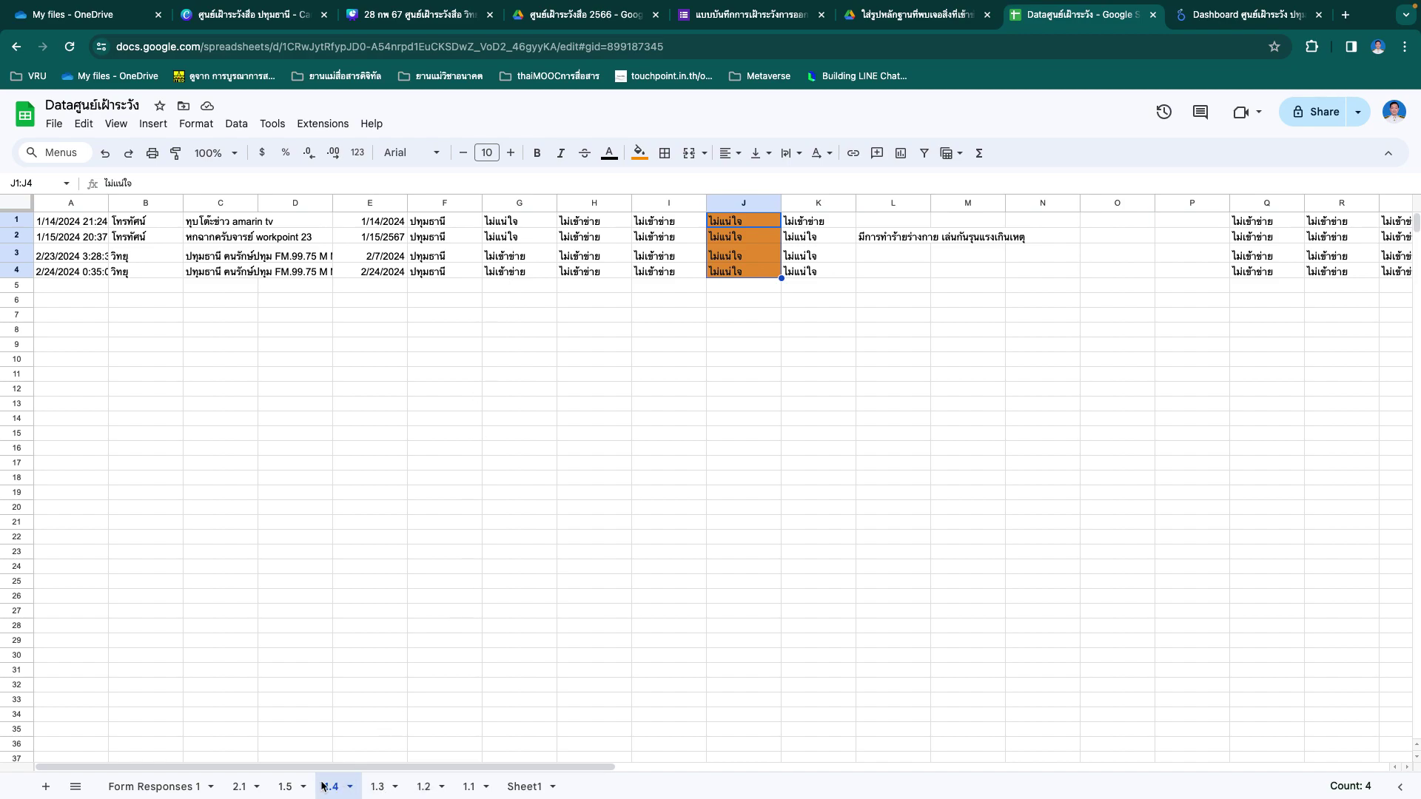
pyautogui.click(150, 787)
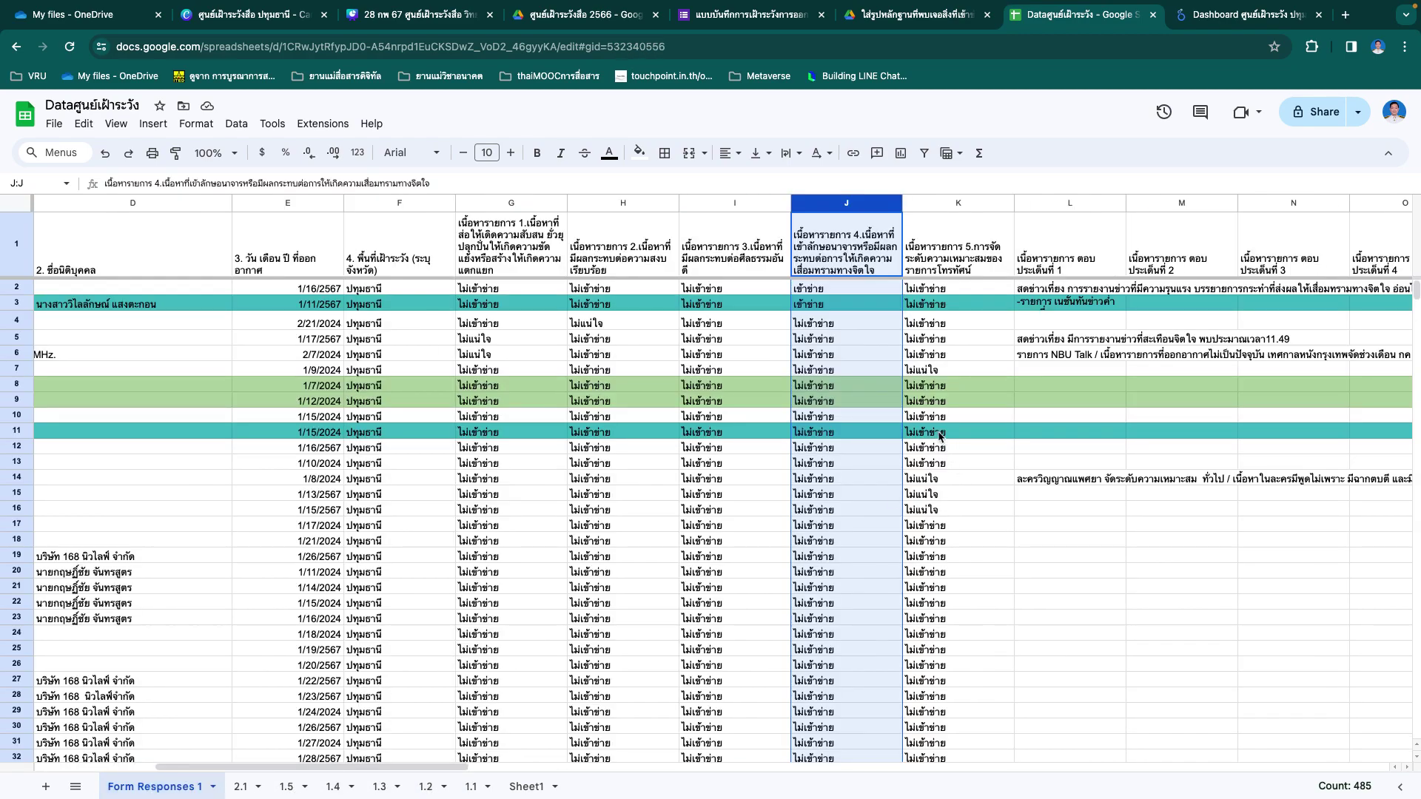
pyautogui.rightClick(862, 206)
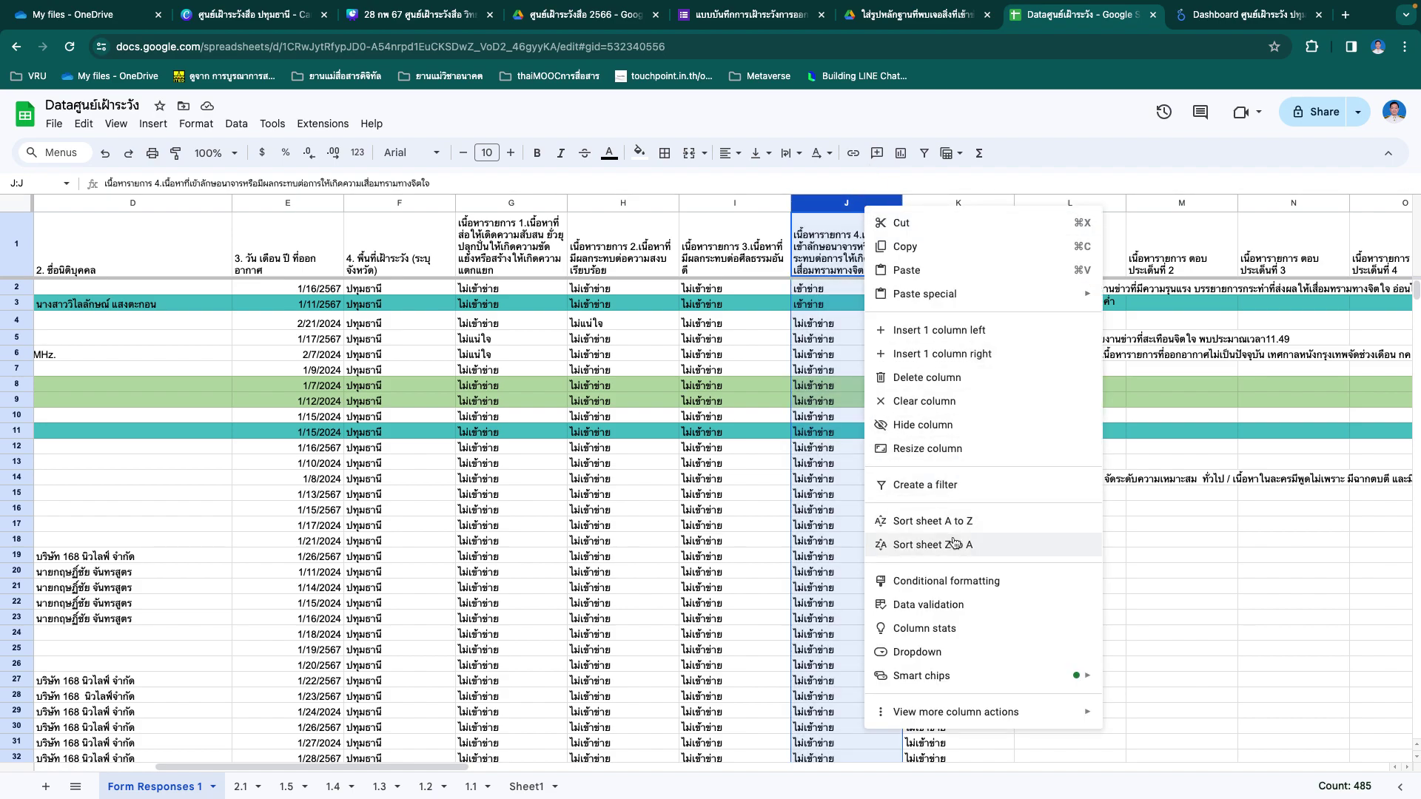
pyautogui.click(932, 545)
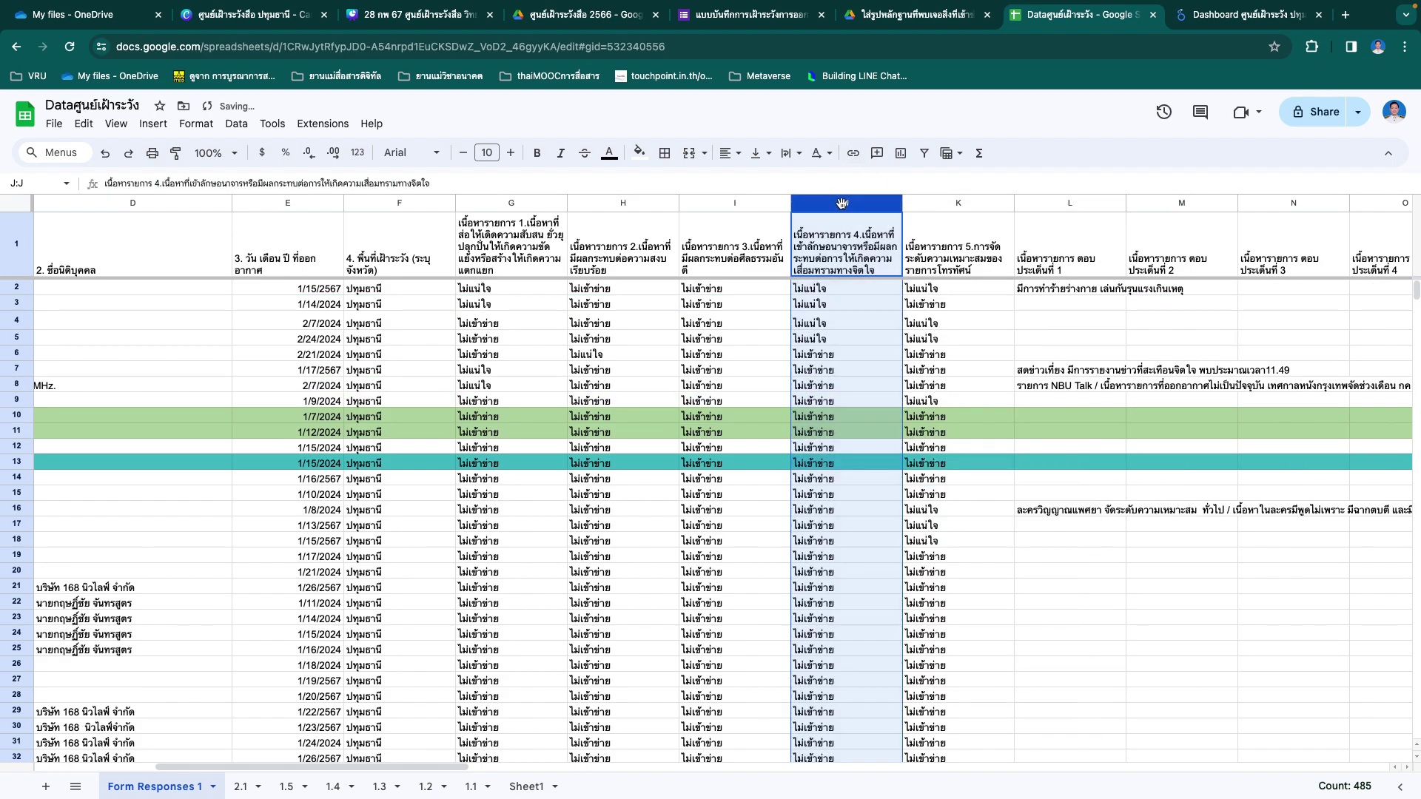
pyautogui.rightClick(841, 203)
pyautogui.click(945, 517)
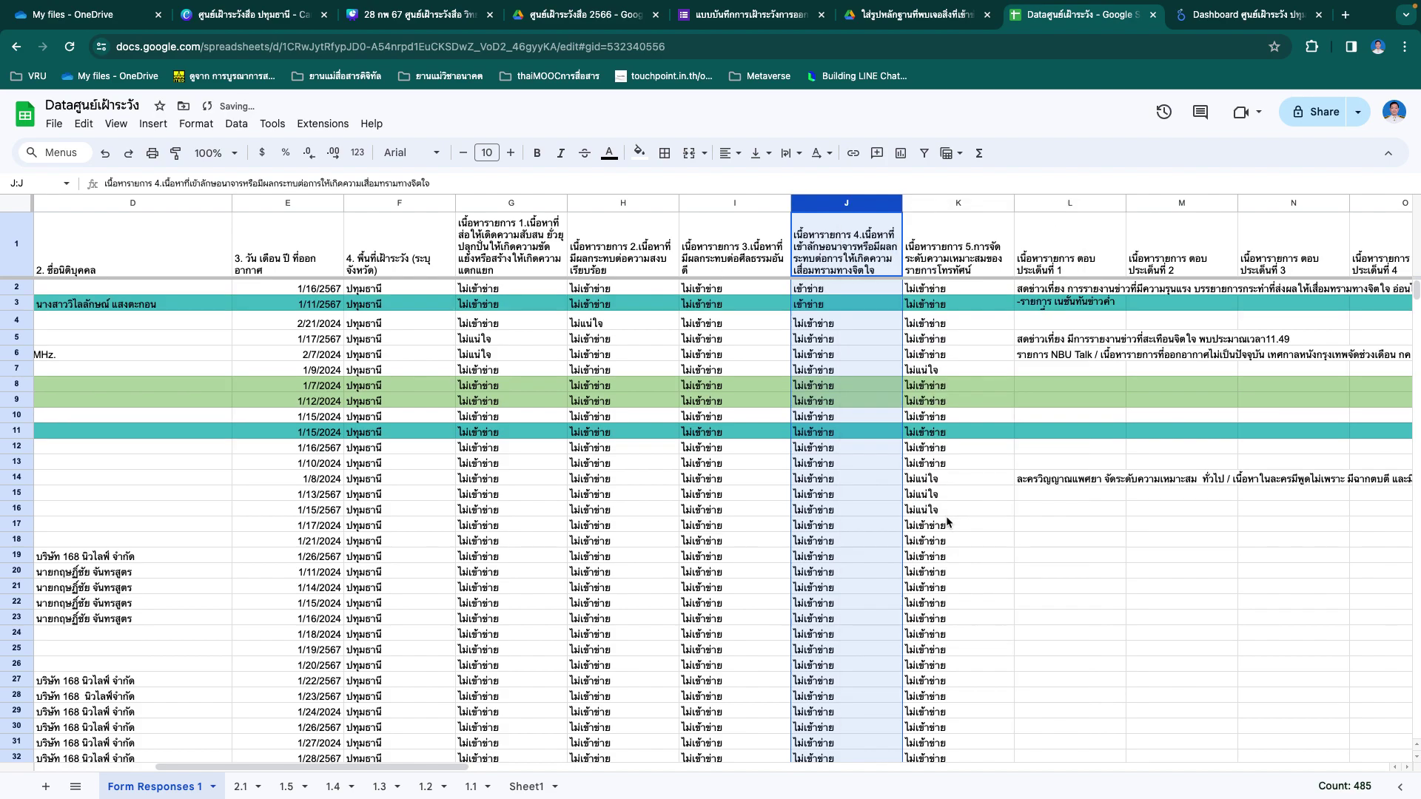
# Step: Copy rows 2 and 3 of Form Responses 1, the entries marked เข้าข่าย in column J
pyautogui.click(776, 360)
pyautogui.moveTo(22, 291); pyautogui.dragTo(22, 305)
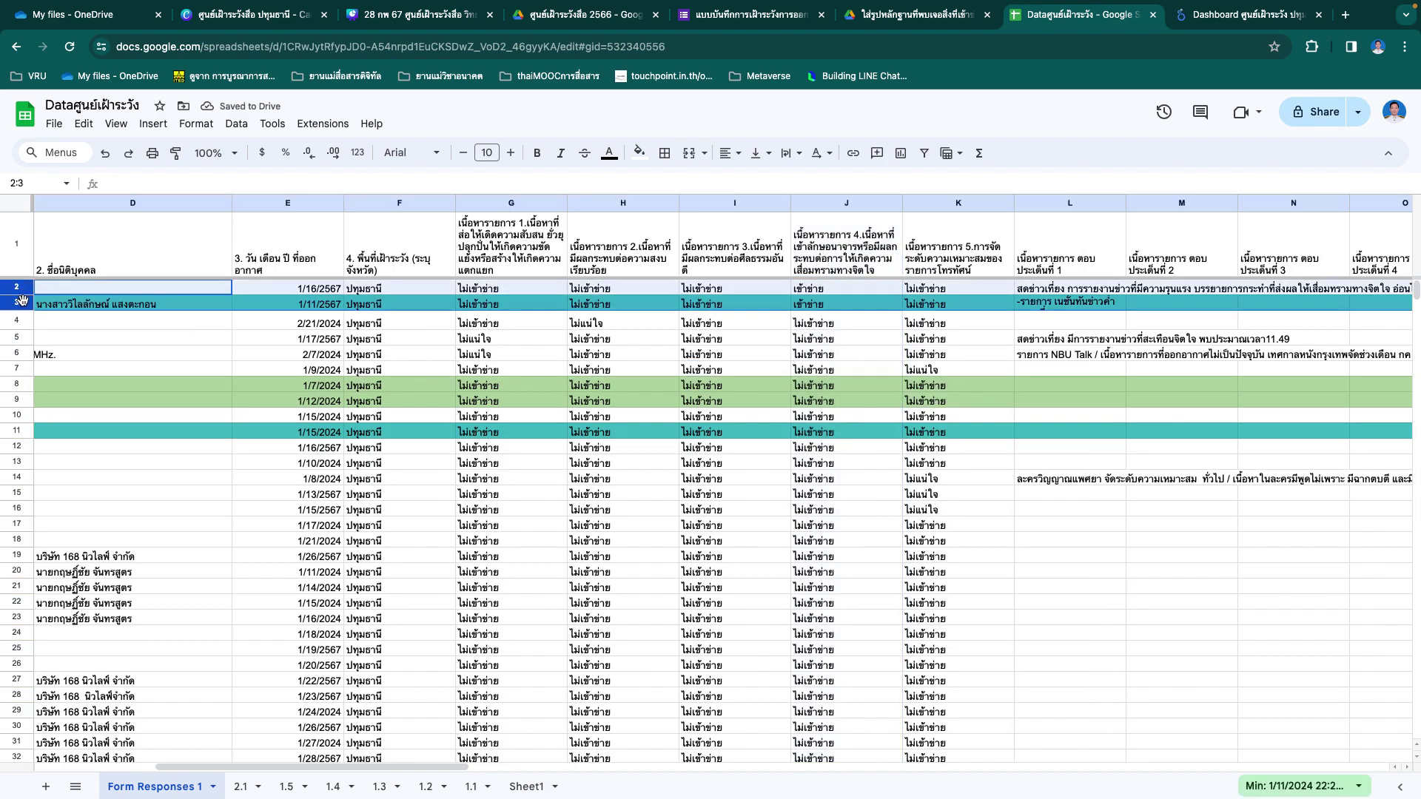
pyautogui.click(39, 368)
pyautogui.click(199, 403)
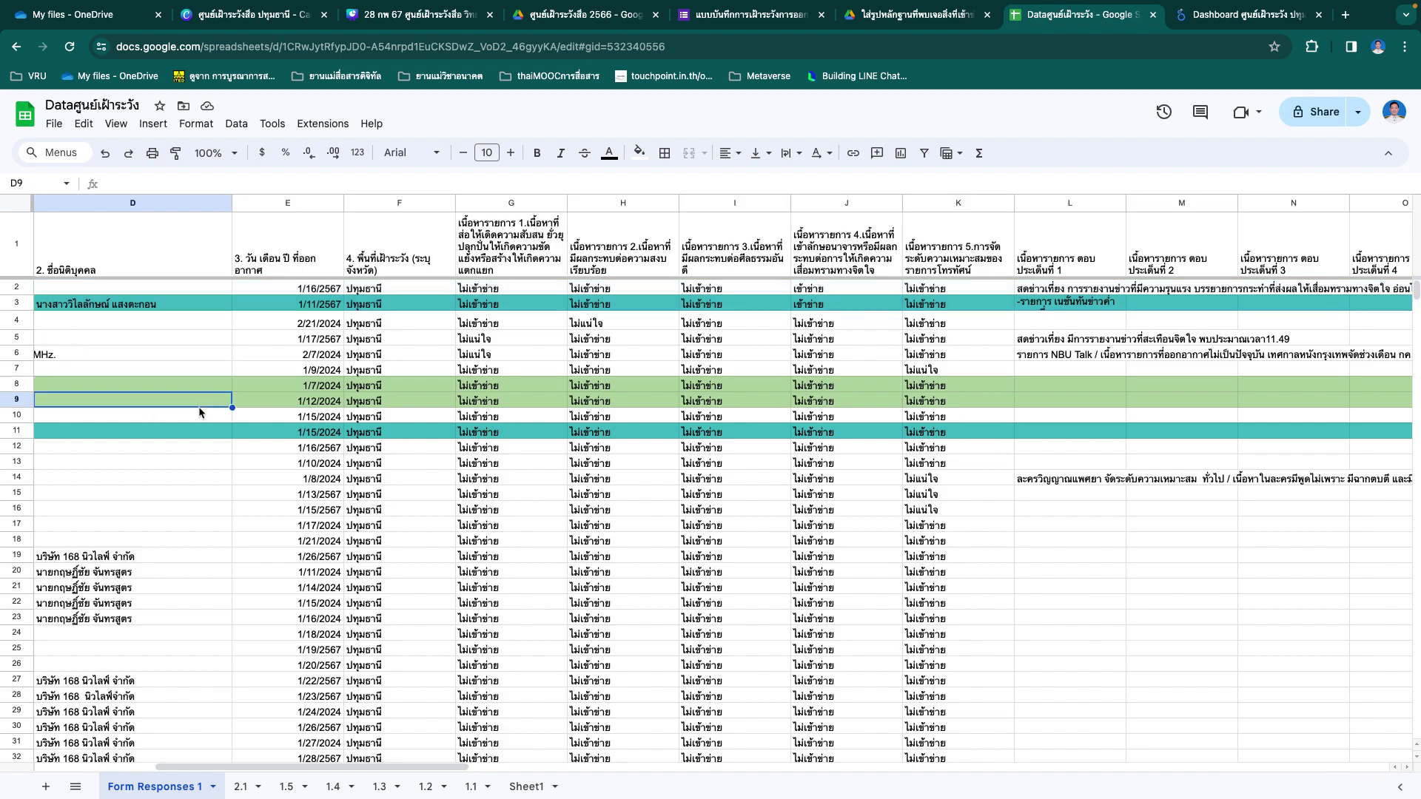
pyautogui.click(17, 287)
pyautogui.moveTo(17, 285); pyautogui.dragTo(15, 304)
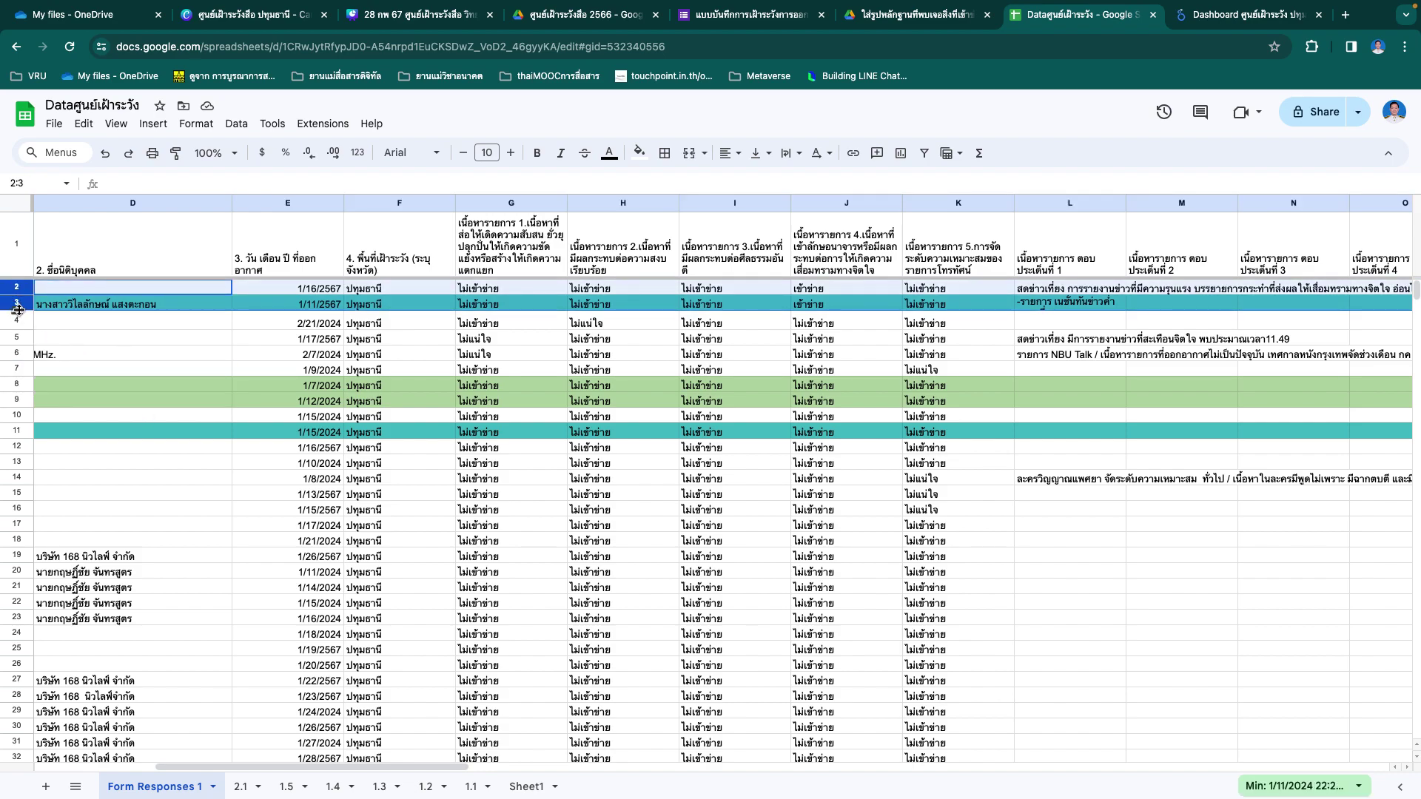
pyautogui.press('super+c')
pyautogui.click(829, 416)
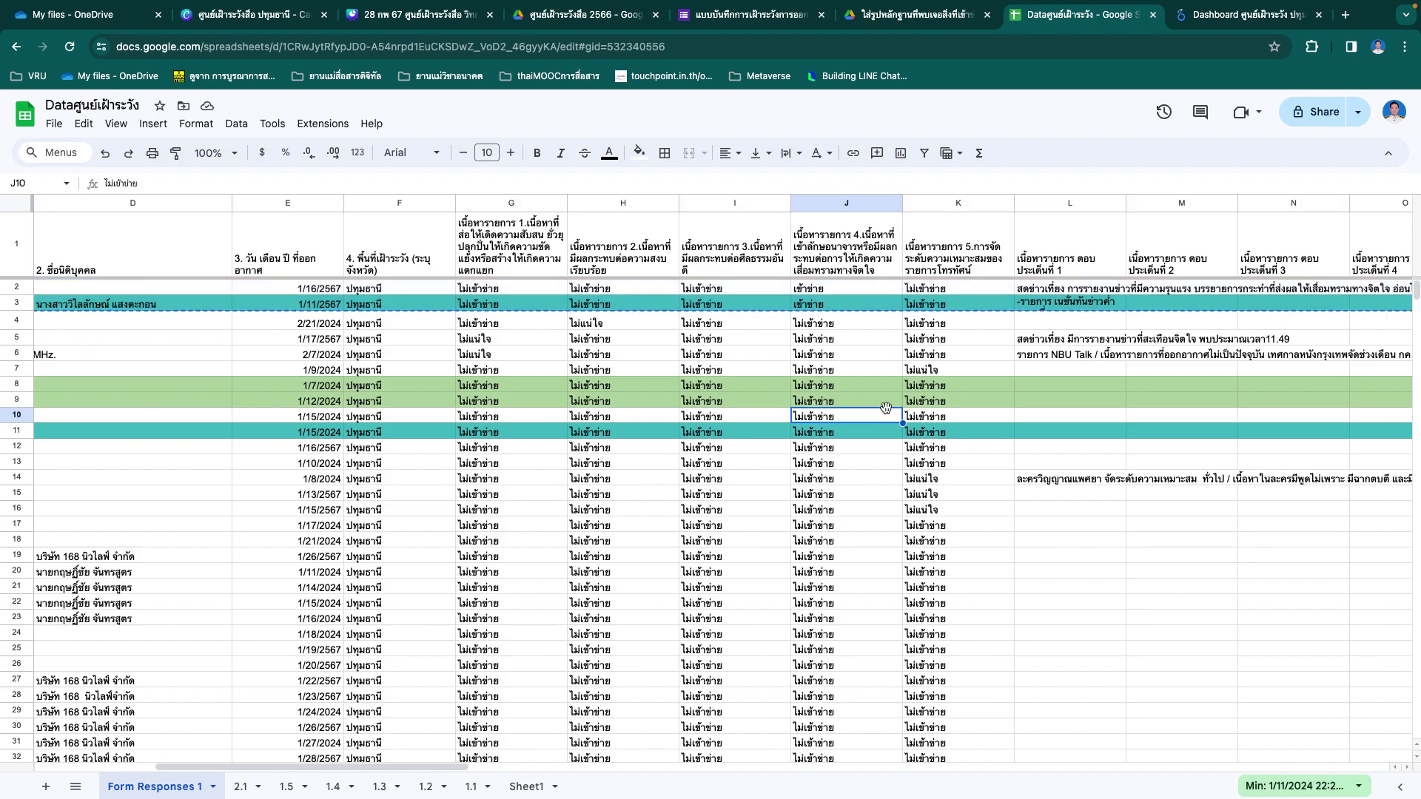
pyautogui.press('Up')
pyautogui.press('Up')
pyautogui.press('Up')
pyautogui.press('Up')
pyautogui.press('Up')
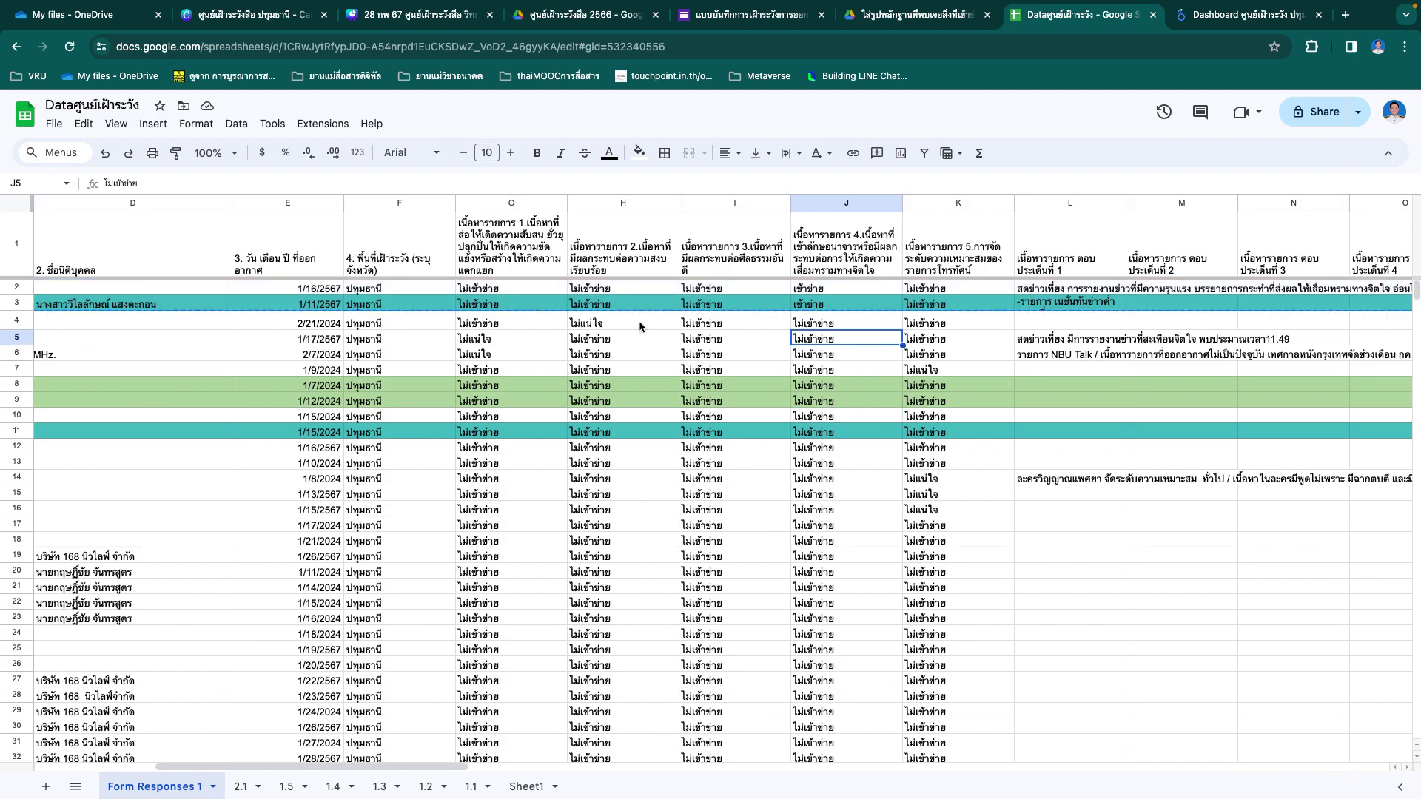
pyautogui.click(28, 289)
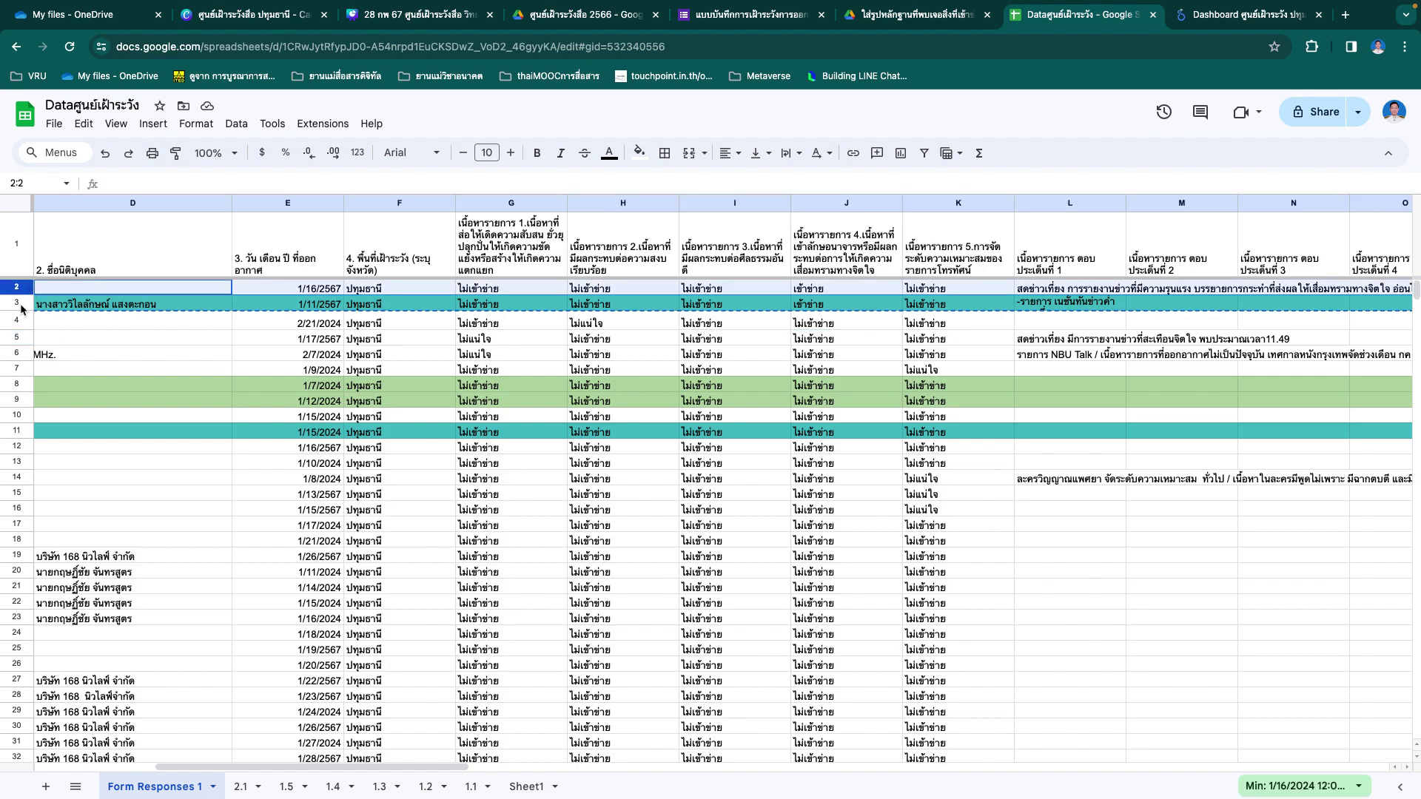
pyautogui.click(19, 318)
pyautogui.click(24, 289)
pyautogui.click(22, 303)
pyautogui.click(24, 289)
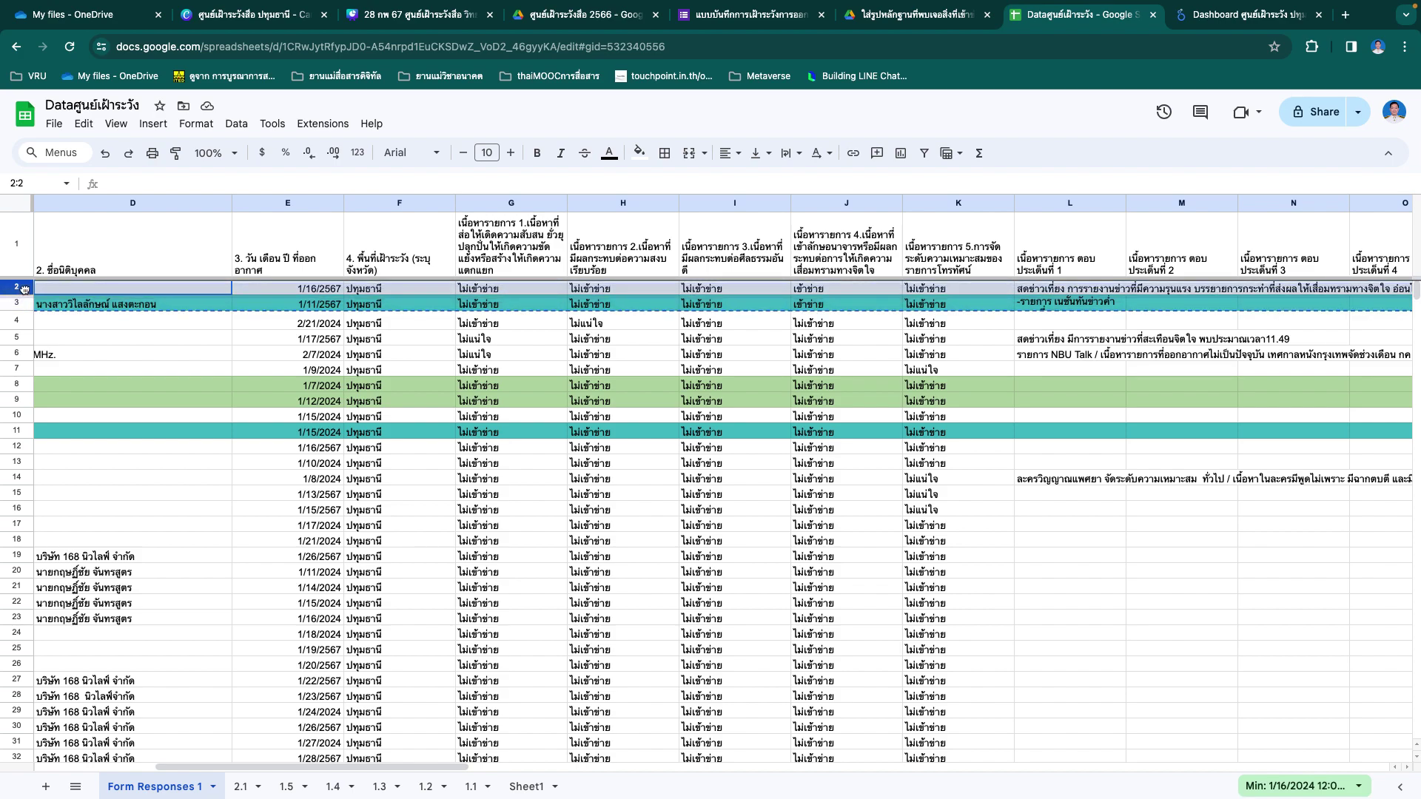
pyautogui.click(57, 321)
# Step: Paste rows 2 and 3 of Form Responses 1 into sheet 1.4, starting at row 5
pyautogui.moveTo(23, 292); pyautogui.dragTo(18, 301)
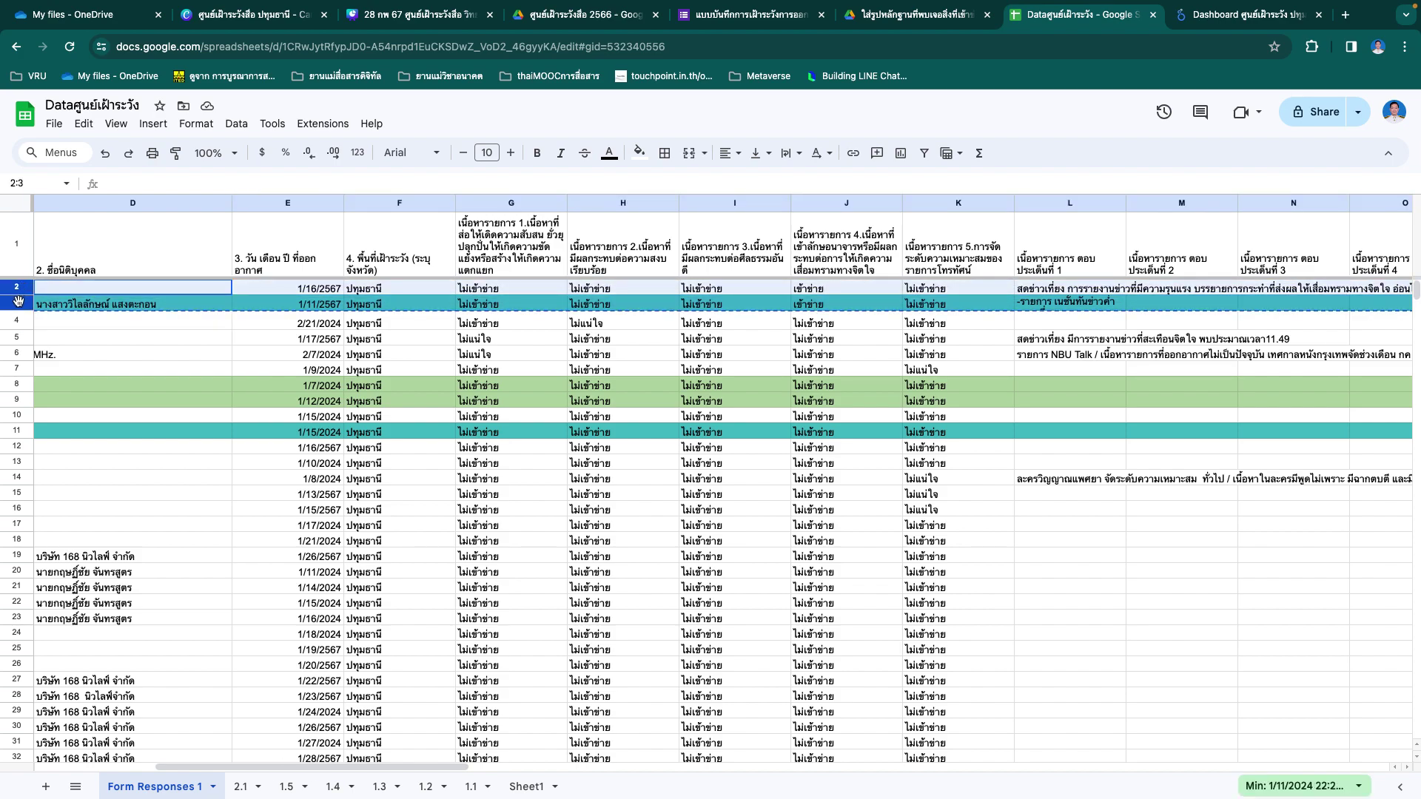
pyautogui.click(332, 787)
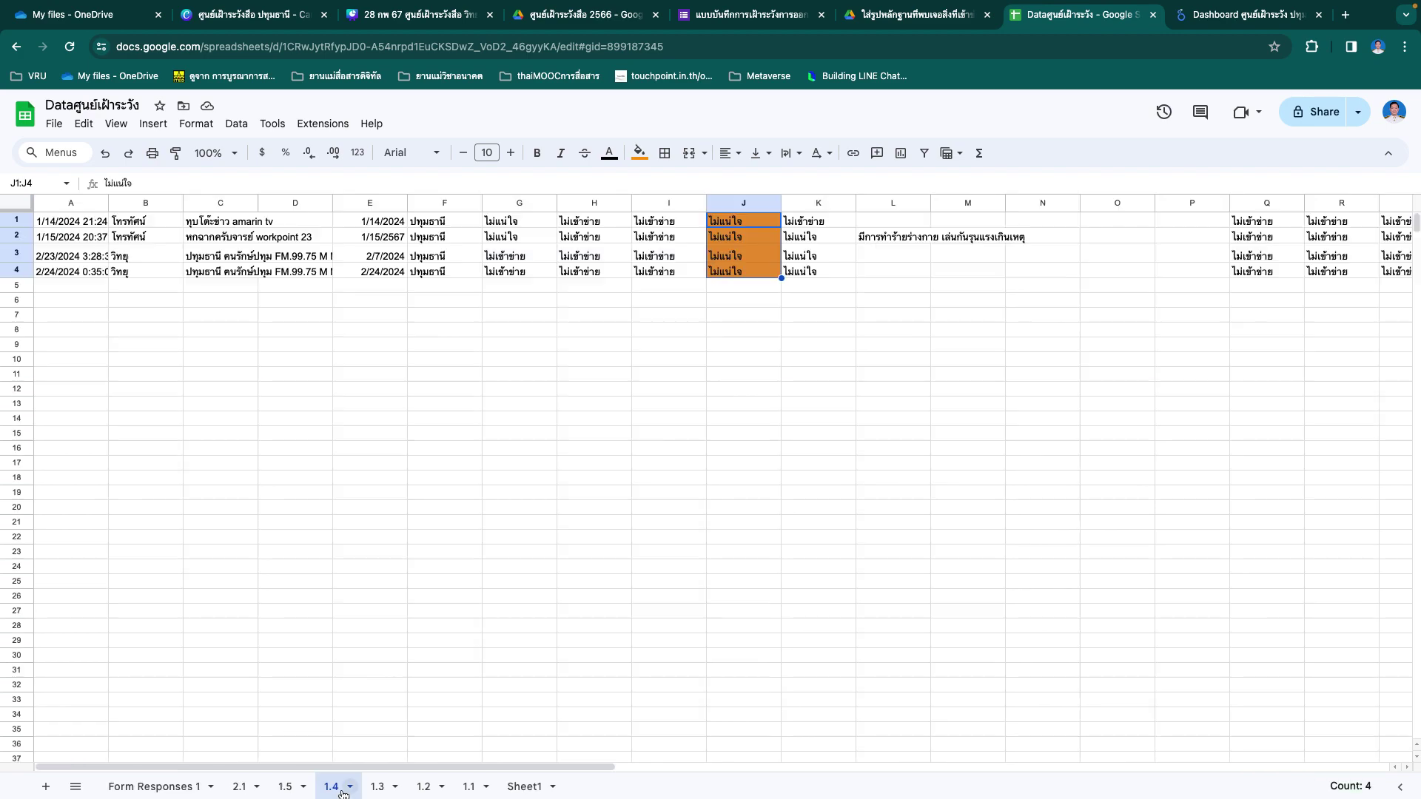
pyautogui.click(20, 286)
pyautogui.hotkey('ctrl', 'v')
pyautogui.click(327, 450)
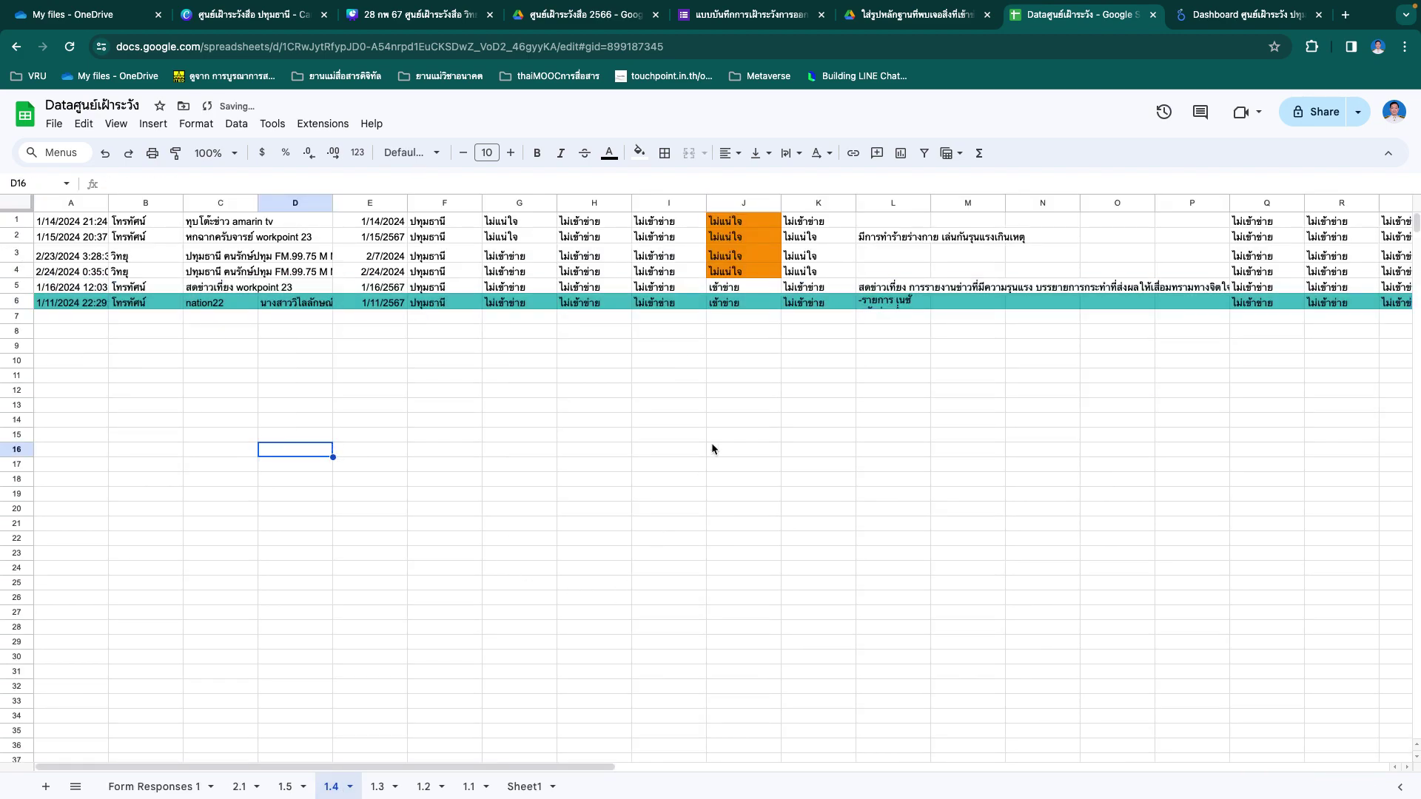
# Step: Fill the เข้าข่าย cells J5:J6 in sheet 1.4 with red
pyautogui.moveTo(755, 287); pyautogui.dragTo(755, 302)
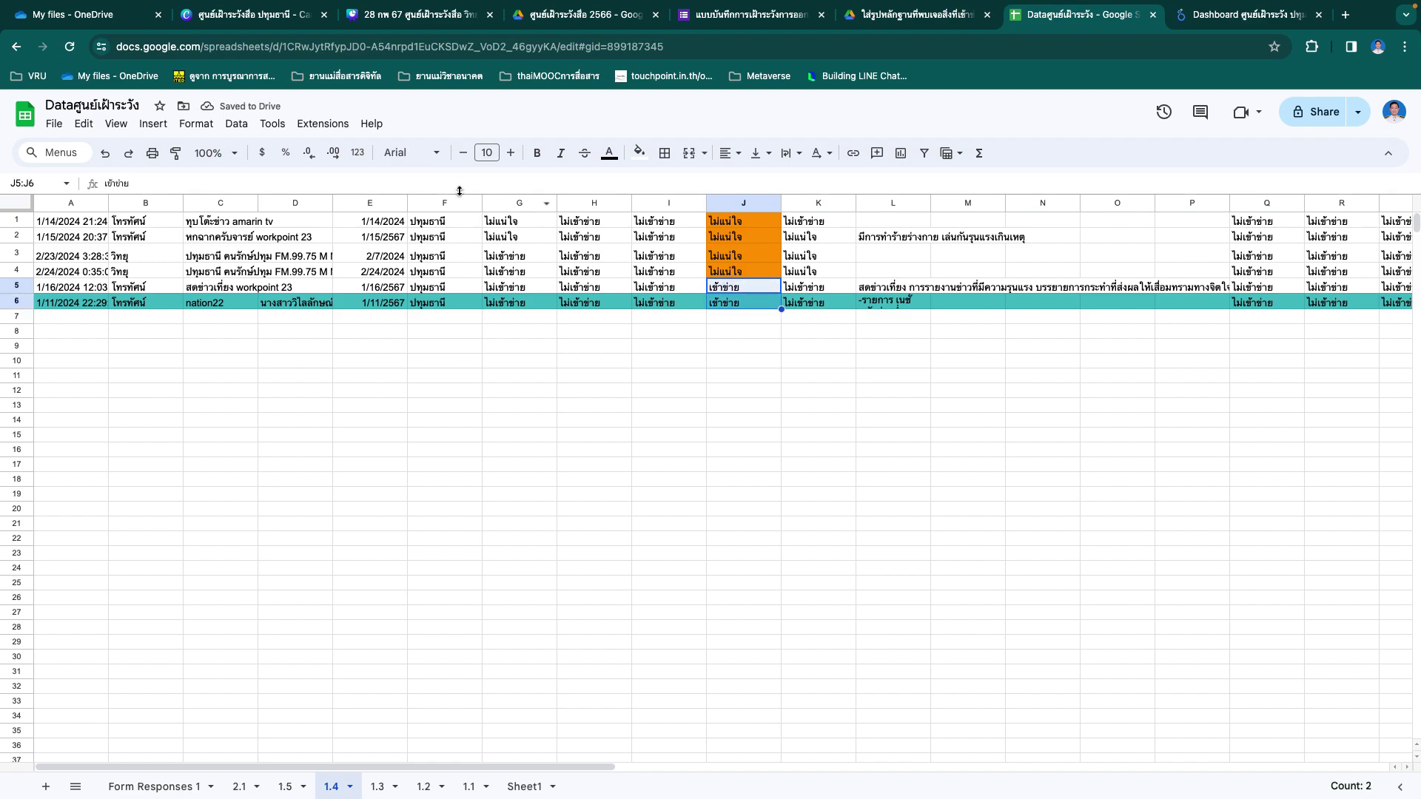
pyautogui.click(639, 152)
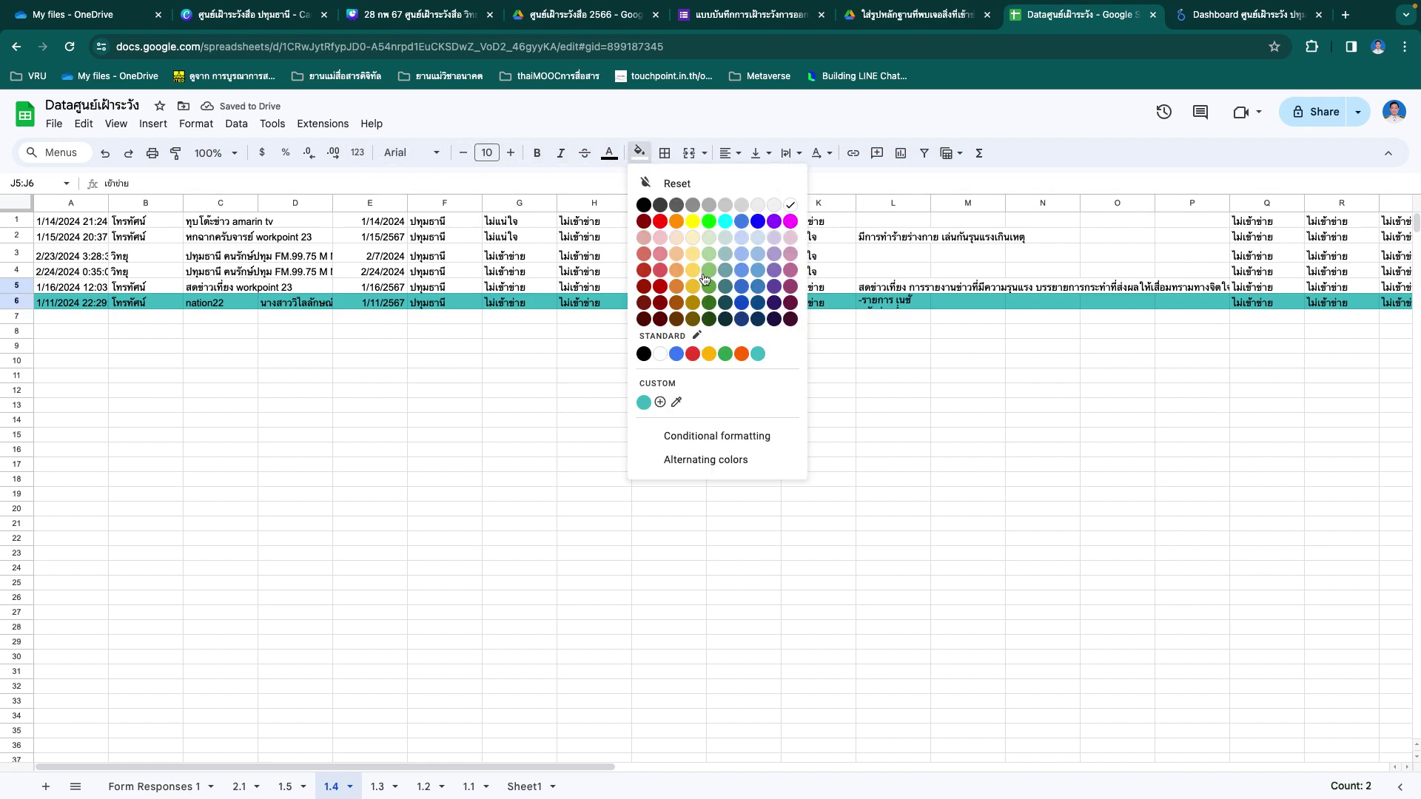
pyautogui.click(659, 221)
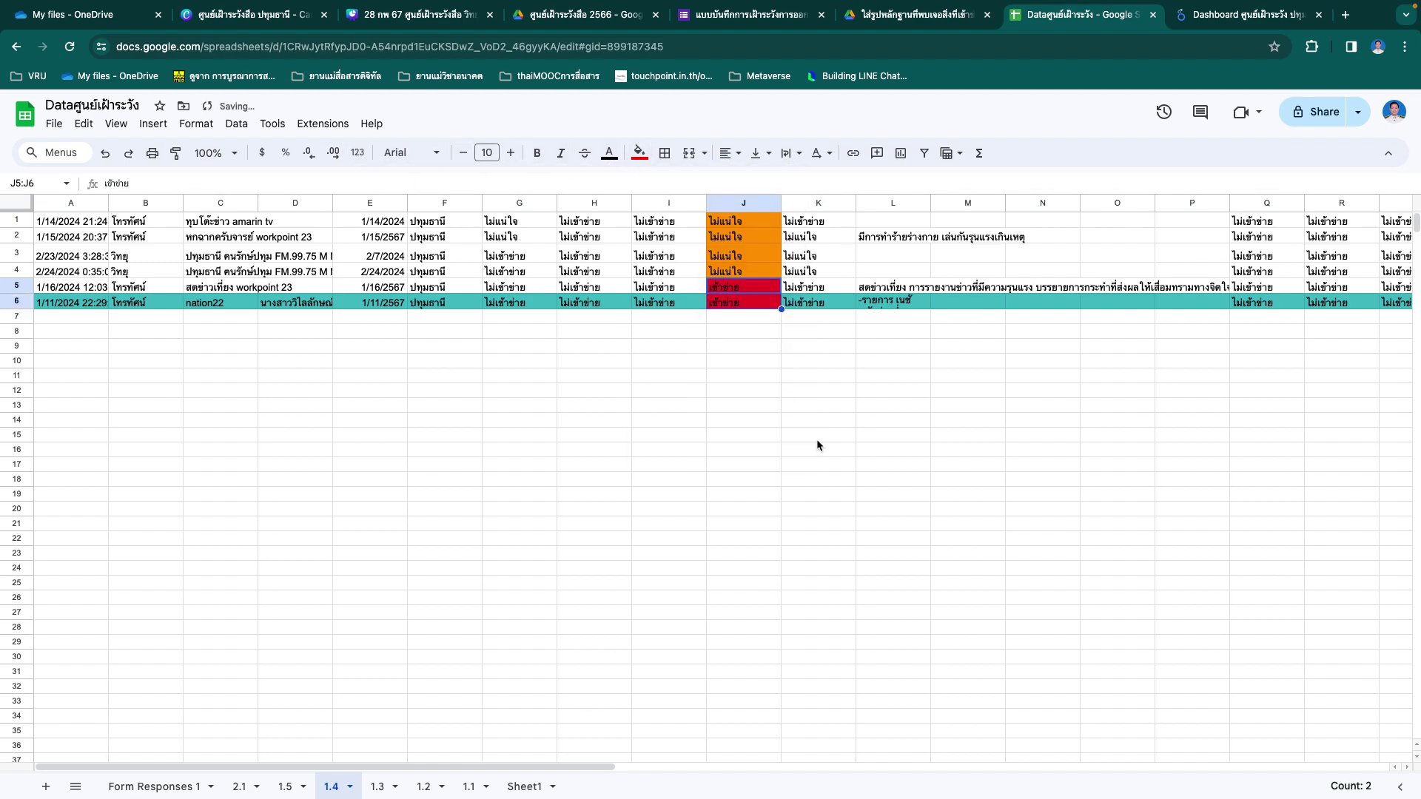
pyautogui.click(796, 392)
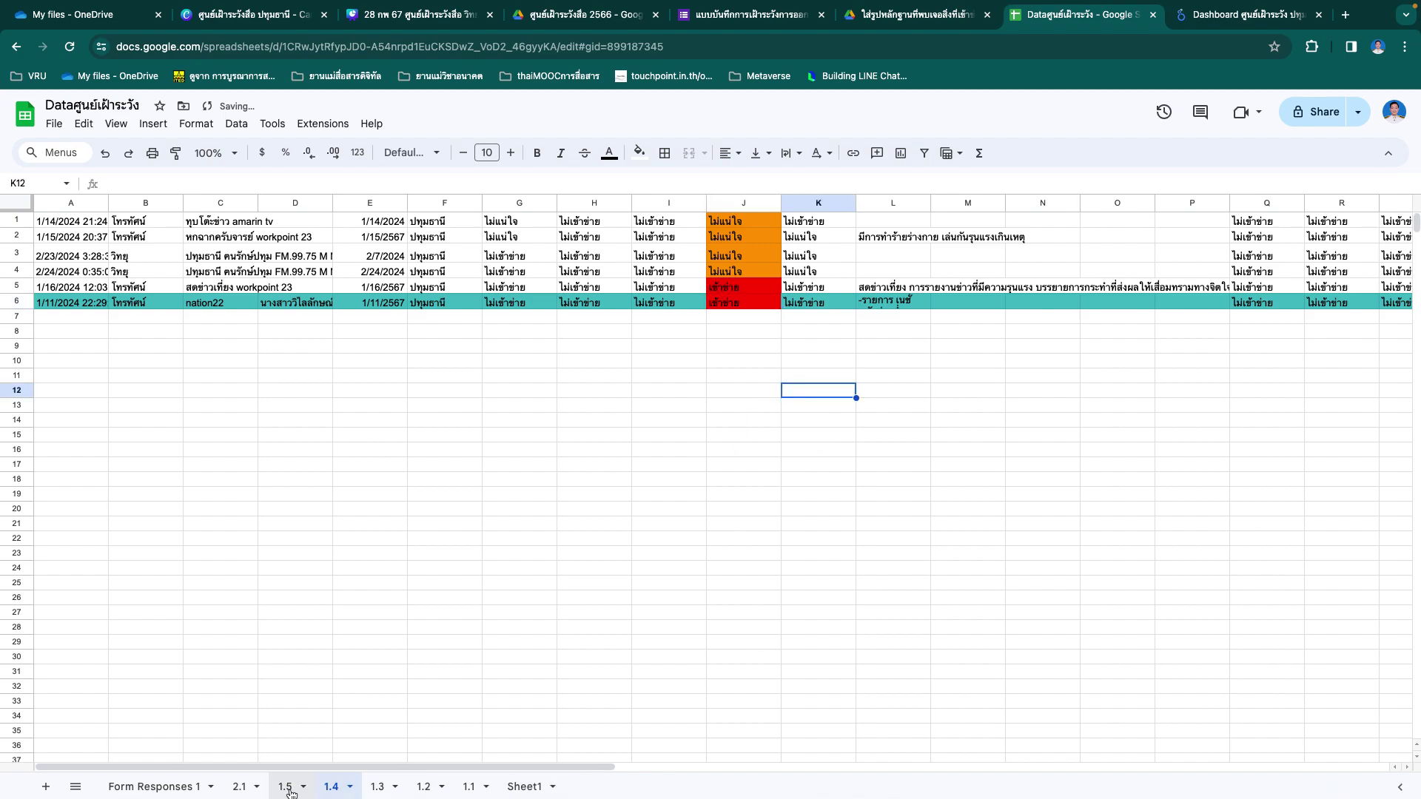
# Step: Sort Form Responses 1 by column K, the fifth content issue, in A to Z order
pyautogui.click(159, 787)
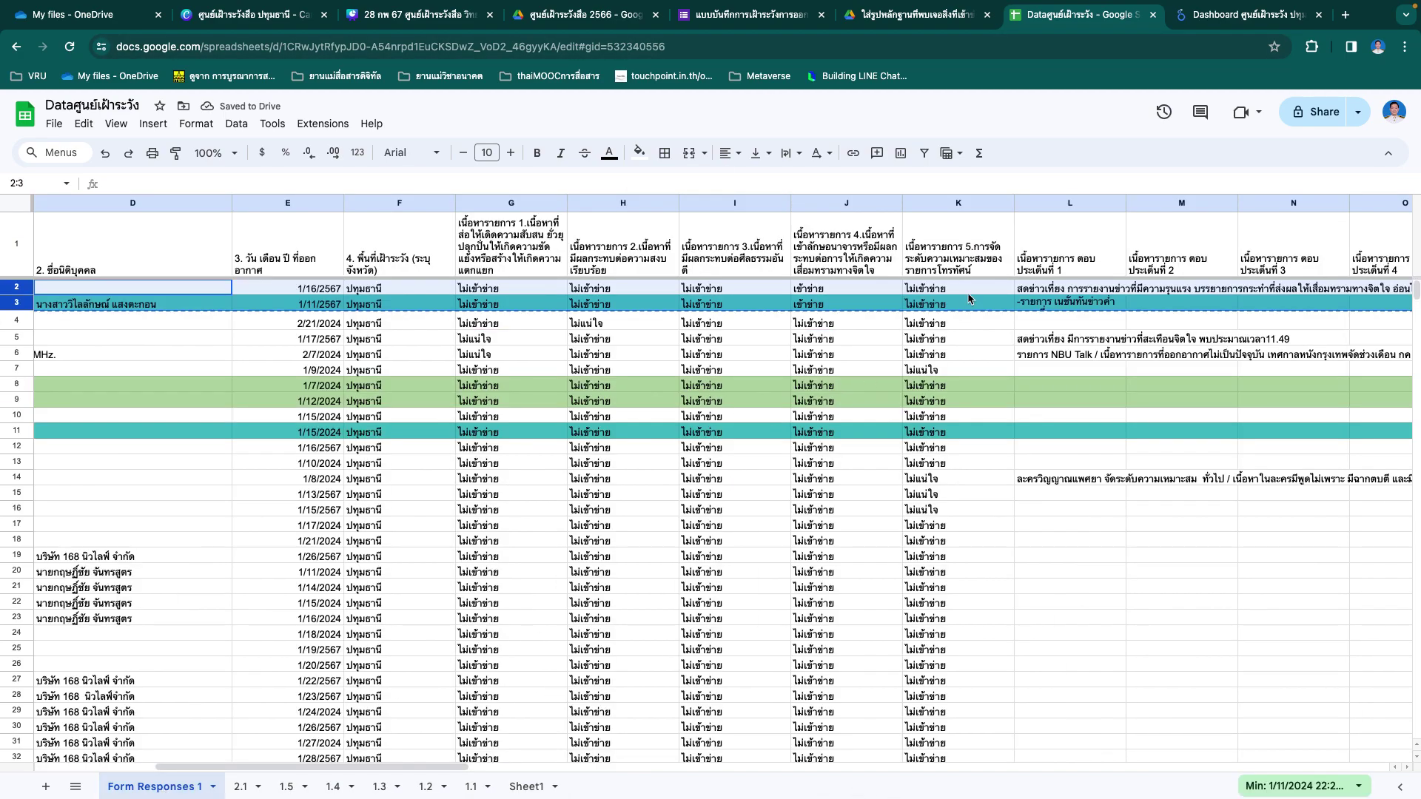
pyautogui.click(944, 203)
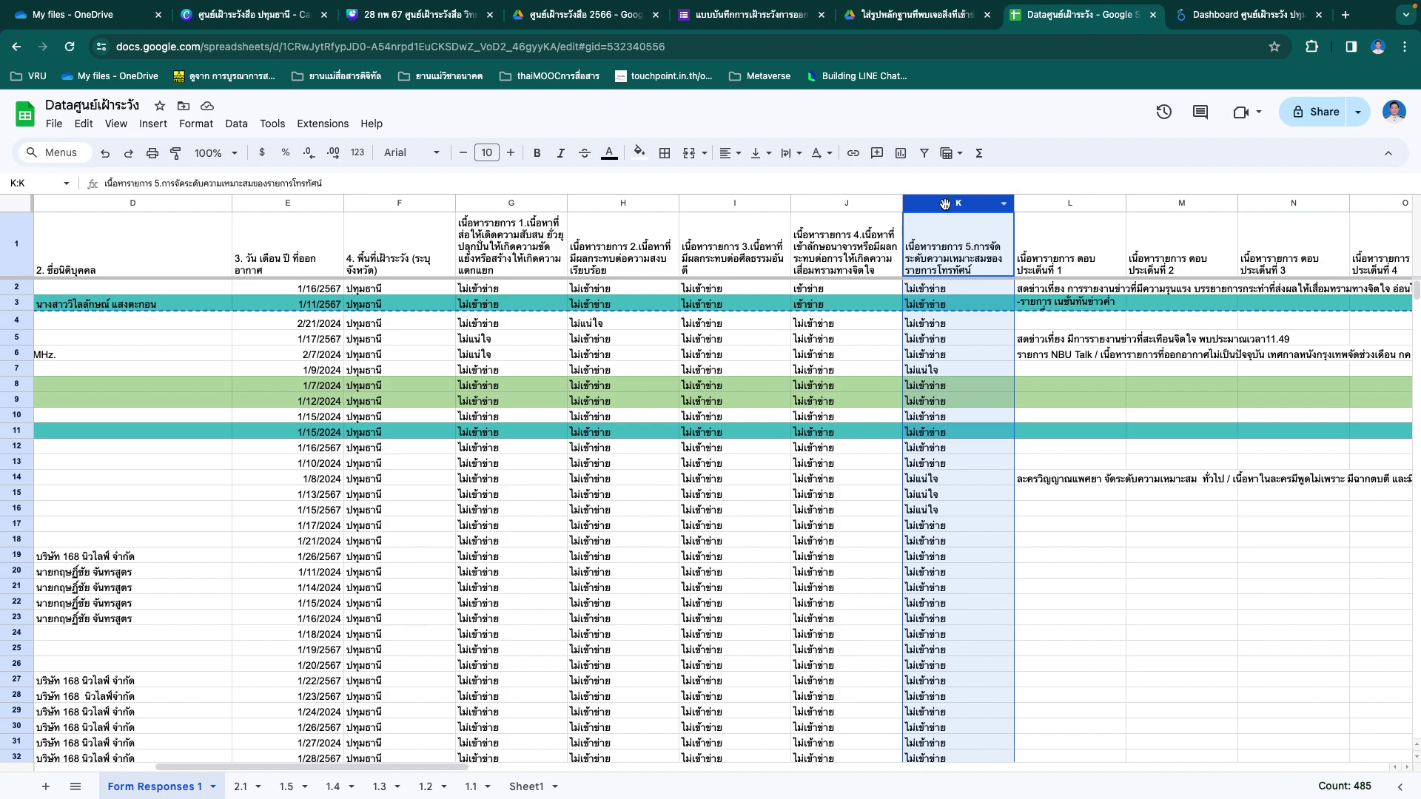
pyautogui.rightClick(945, 203)
pyautogui.click(1058, 522)
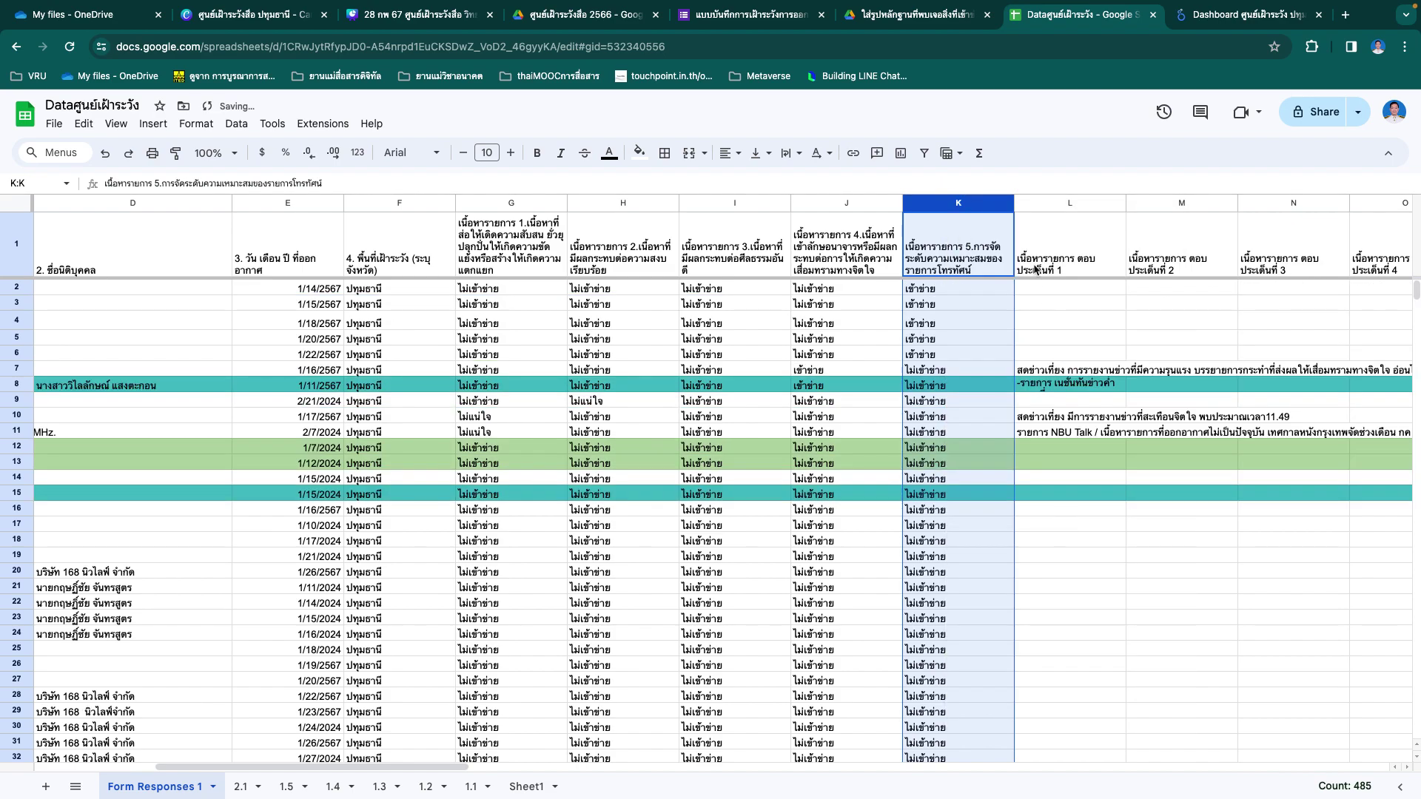
# Step: Copy rows 2 to 6, marked เข้าข่าย in column K, into sheet 1.5 starting at cell A10
pyautogui.moveTo(16, 287); pyautogui.dragTo(9, 353)
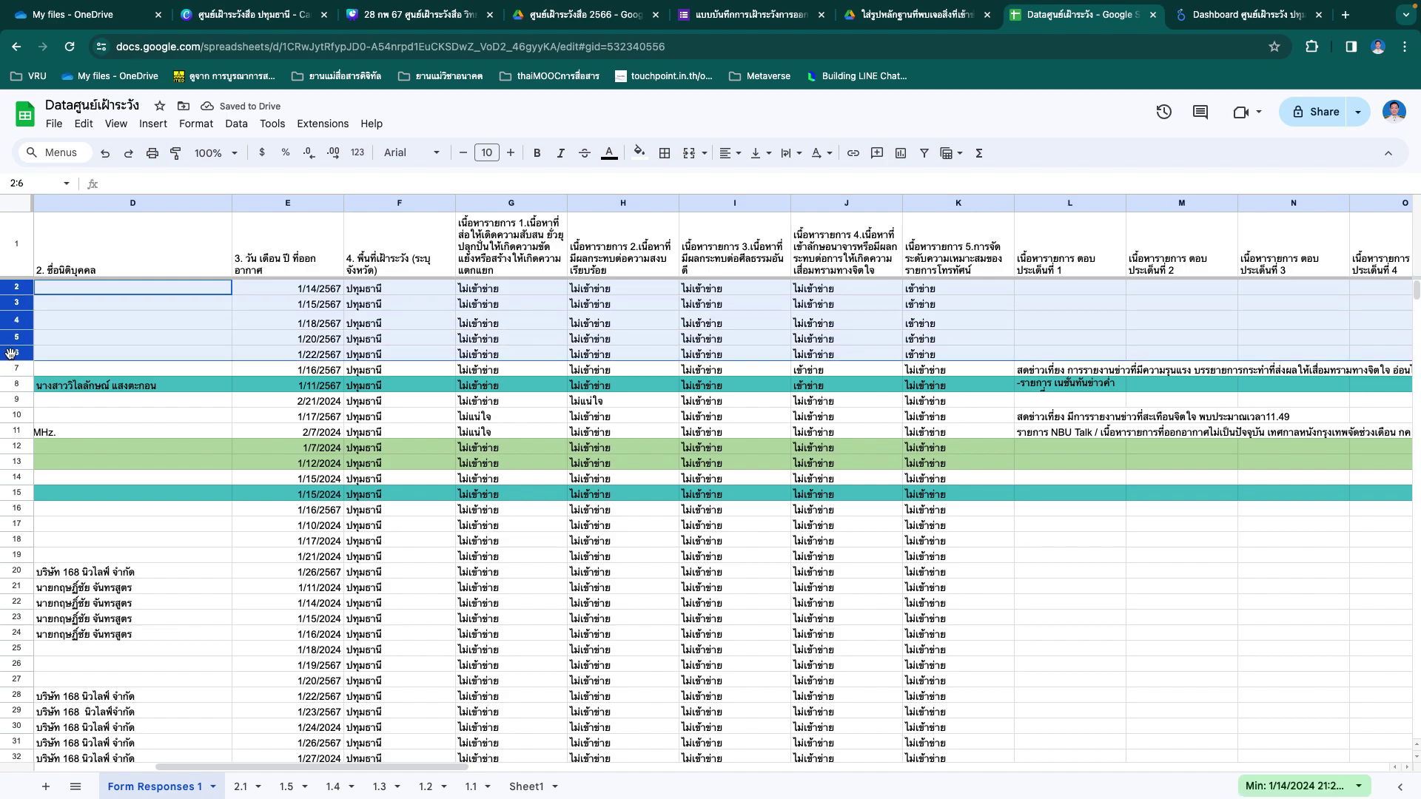
pyautogui.click(288, 788)
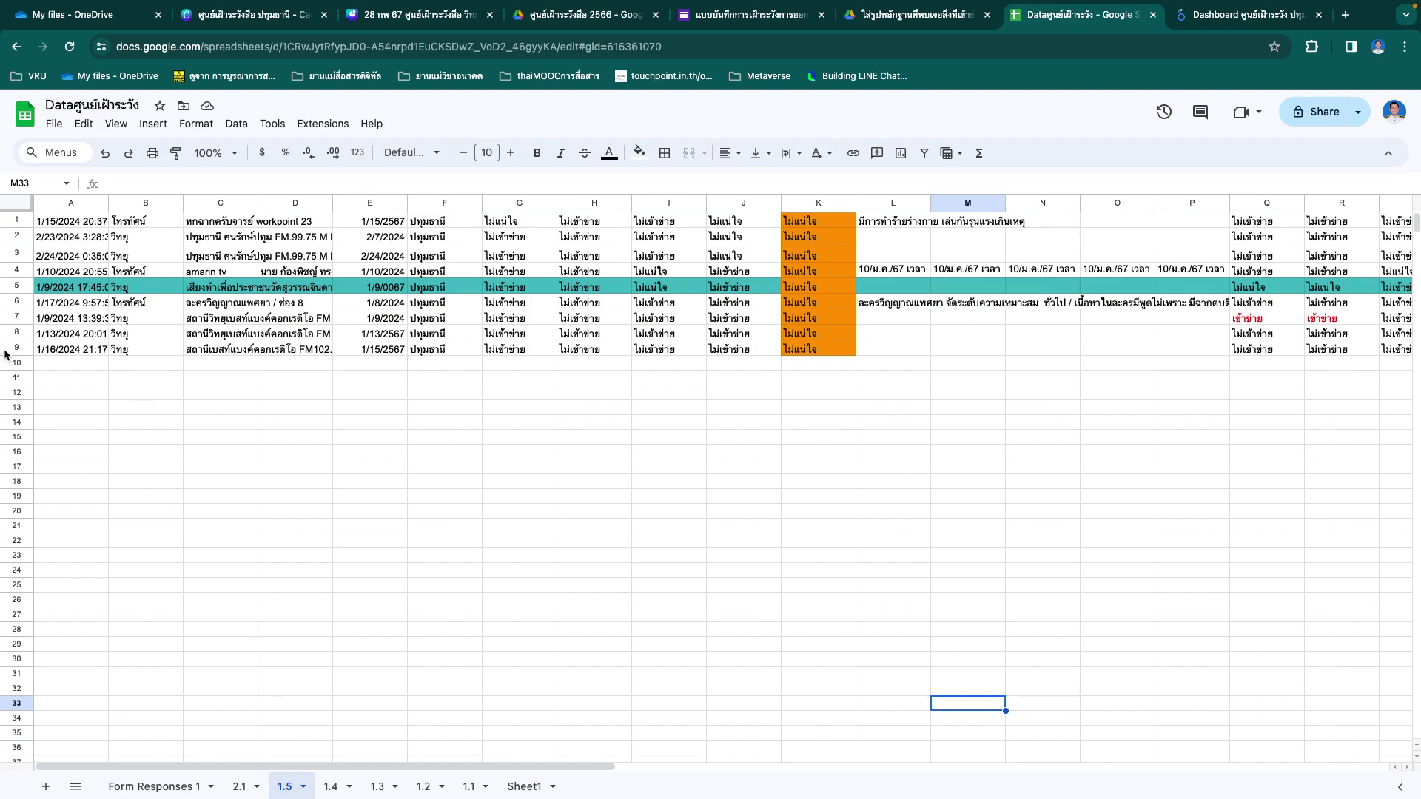
pyautogui.click(52, 364)
pyautogui.hotkey('ctrl', 'v')
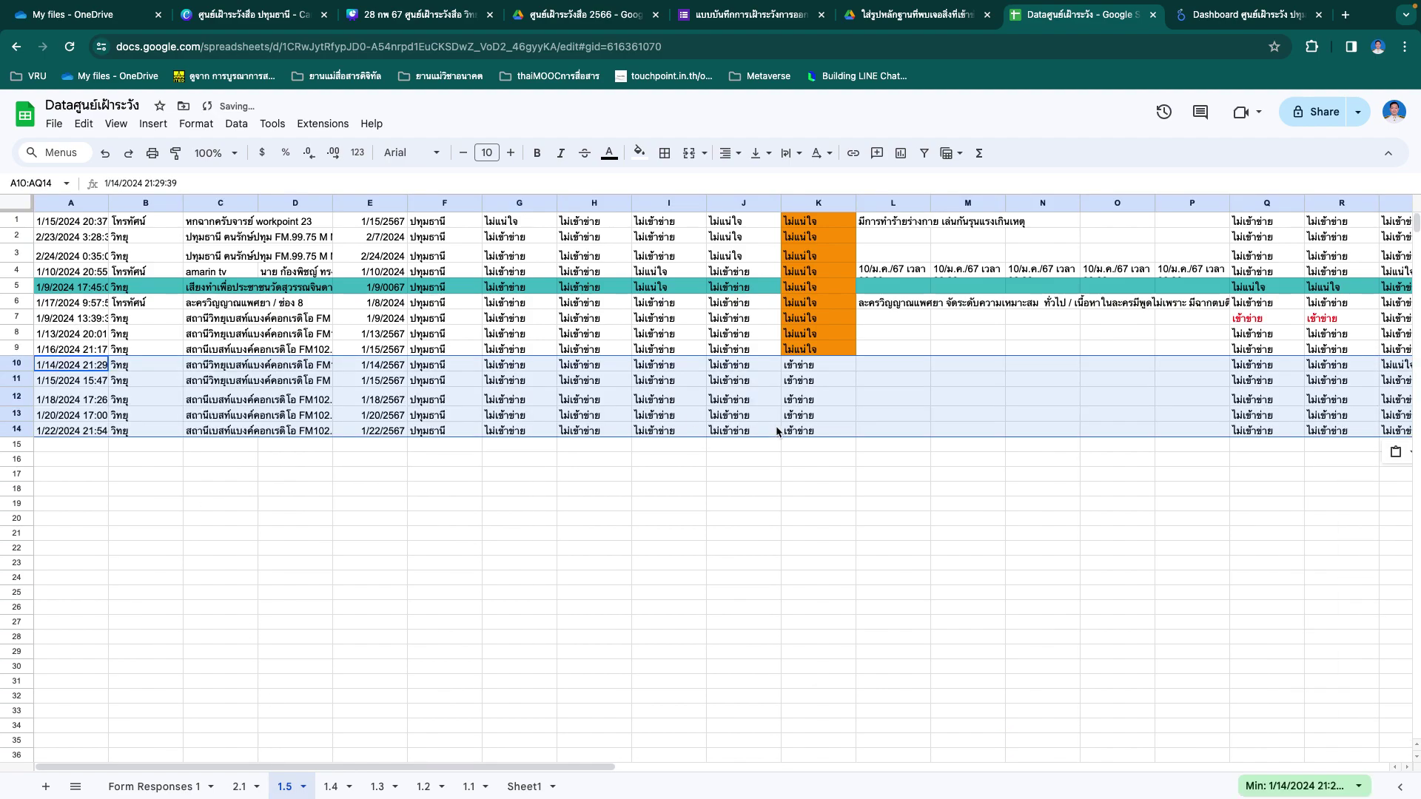
# Step: Fill the เข้าข่าย cells K10:K14 in sheet 1.5 with red
pyautogui.moveTo(842, 366); pyautogui.dragTo(828, 424)
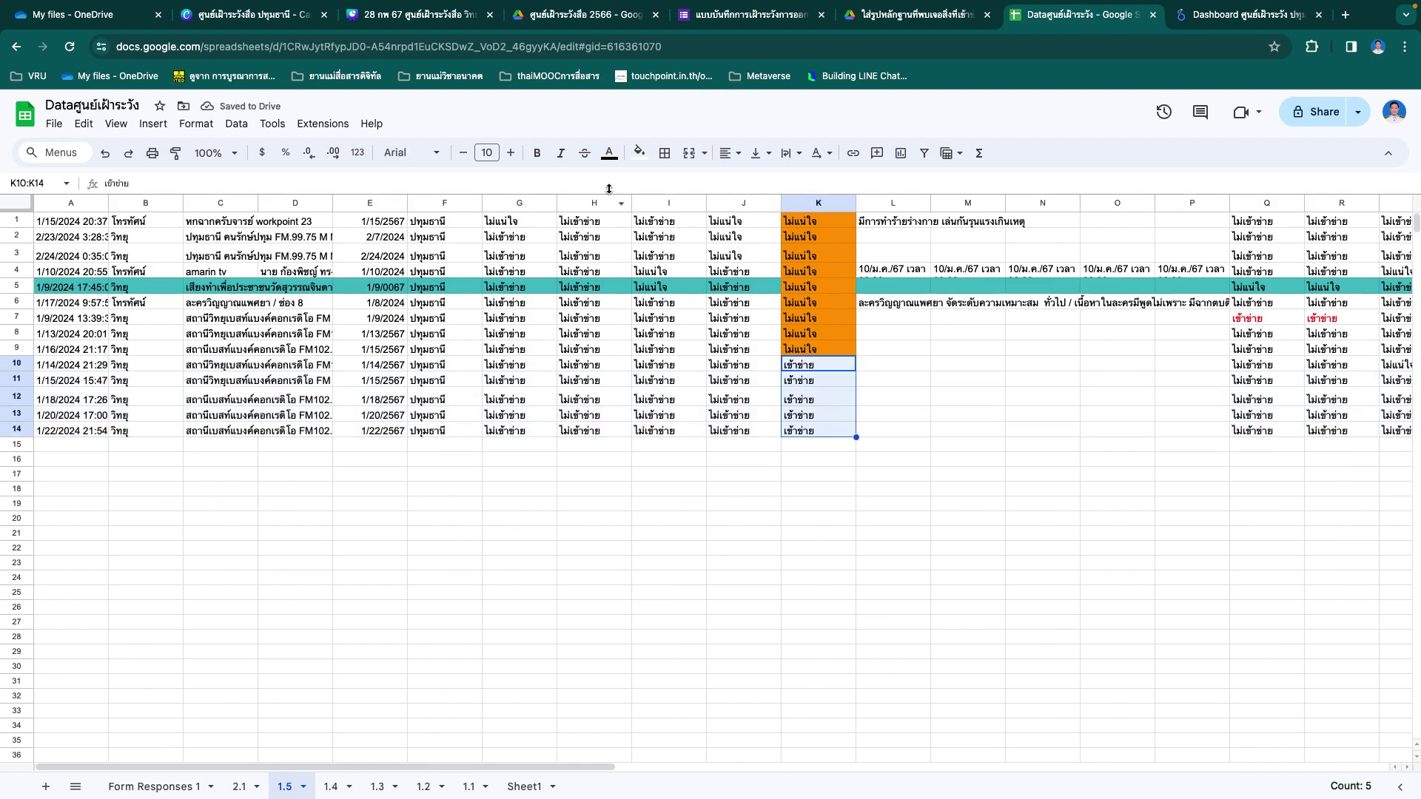
pyautogui.click(630, 160)
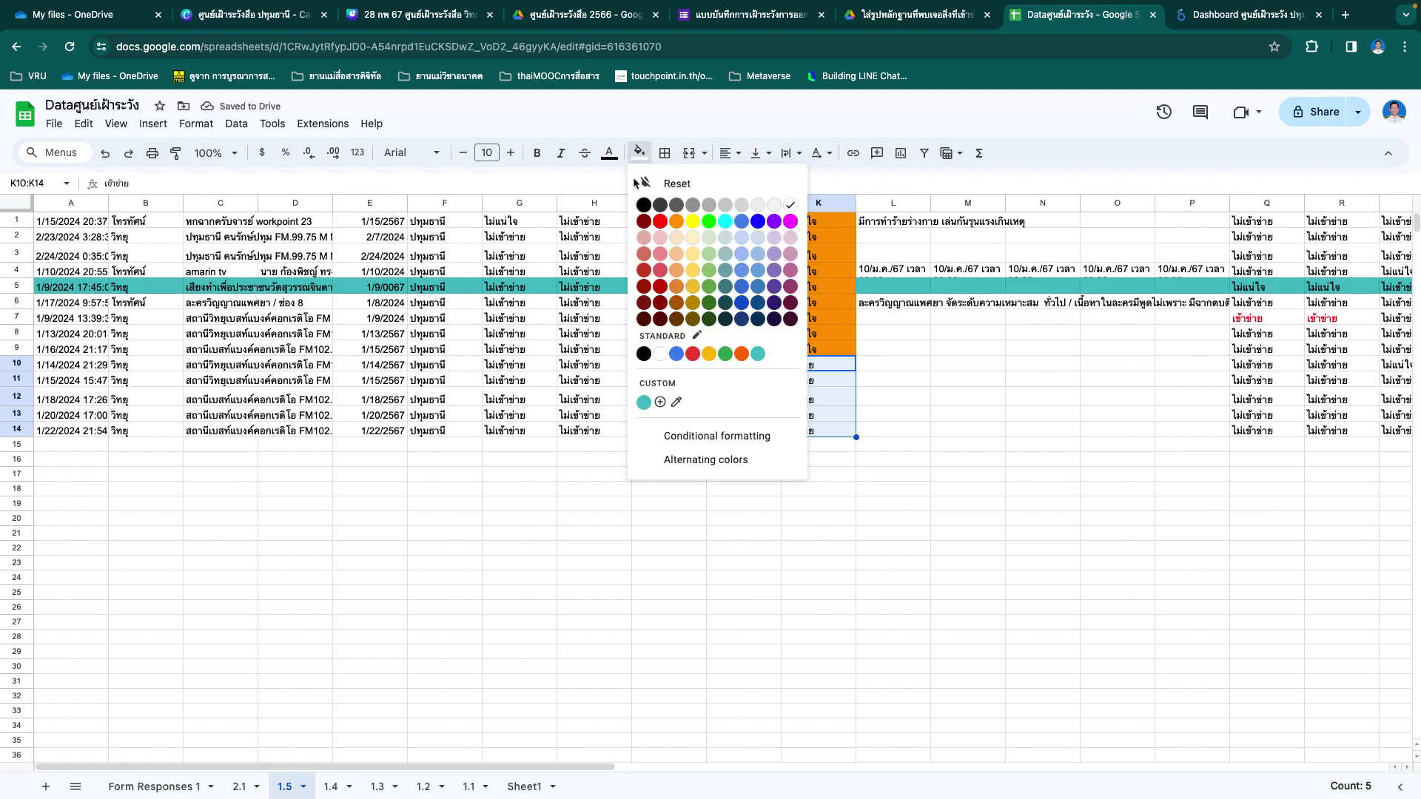
pyautogui.click(656, 217)
pyautogui.click(876, 594)
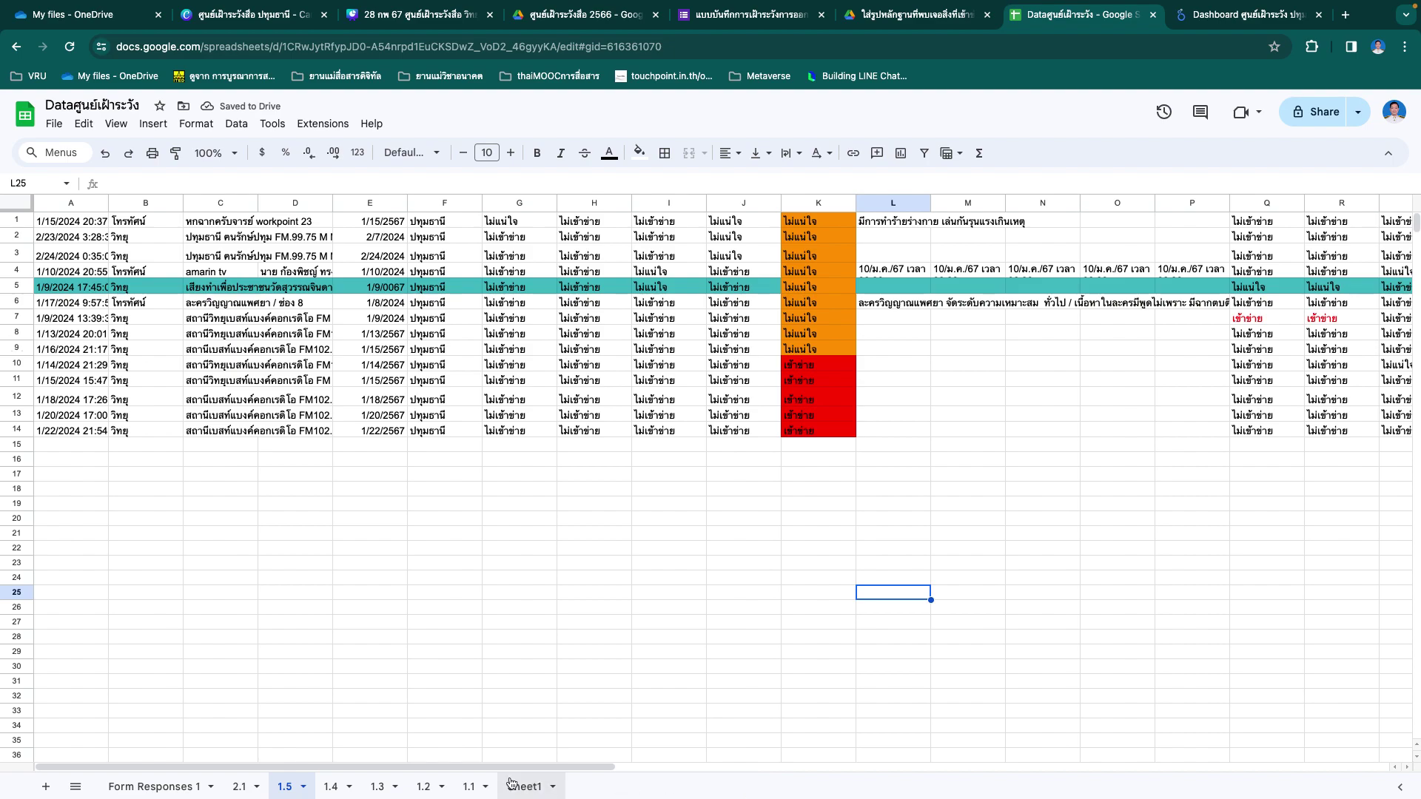
# Step: Sort Form Responses 1 by column Q, the first advertising issue, in A to Z order
pyautogui.click(383, 790)
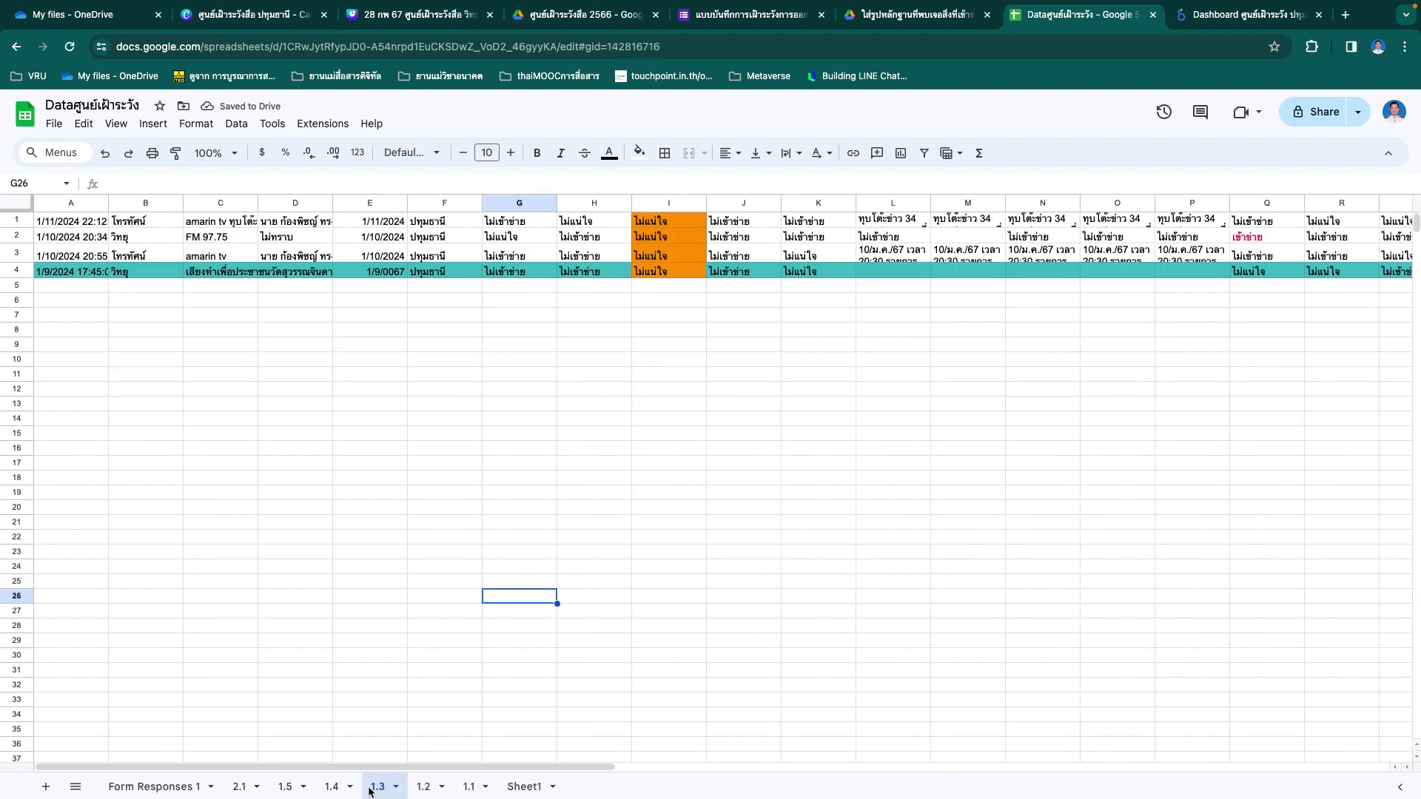
pyautogui.click(178, 789)
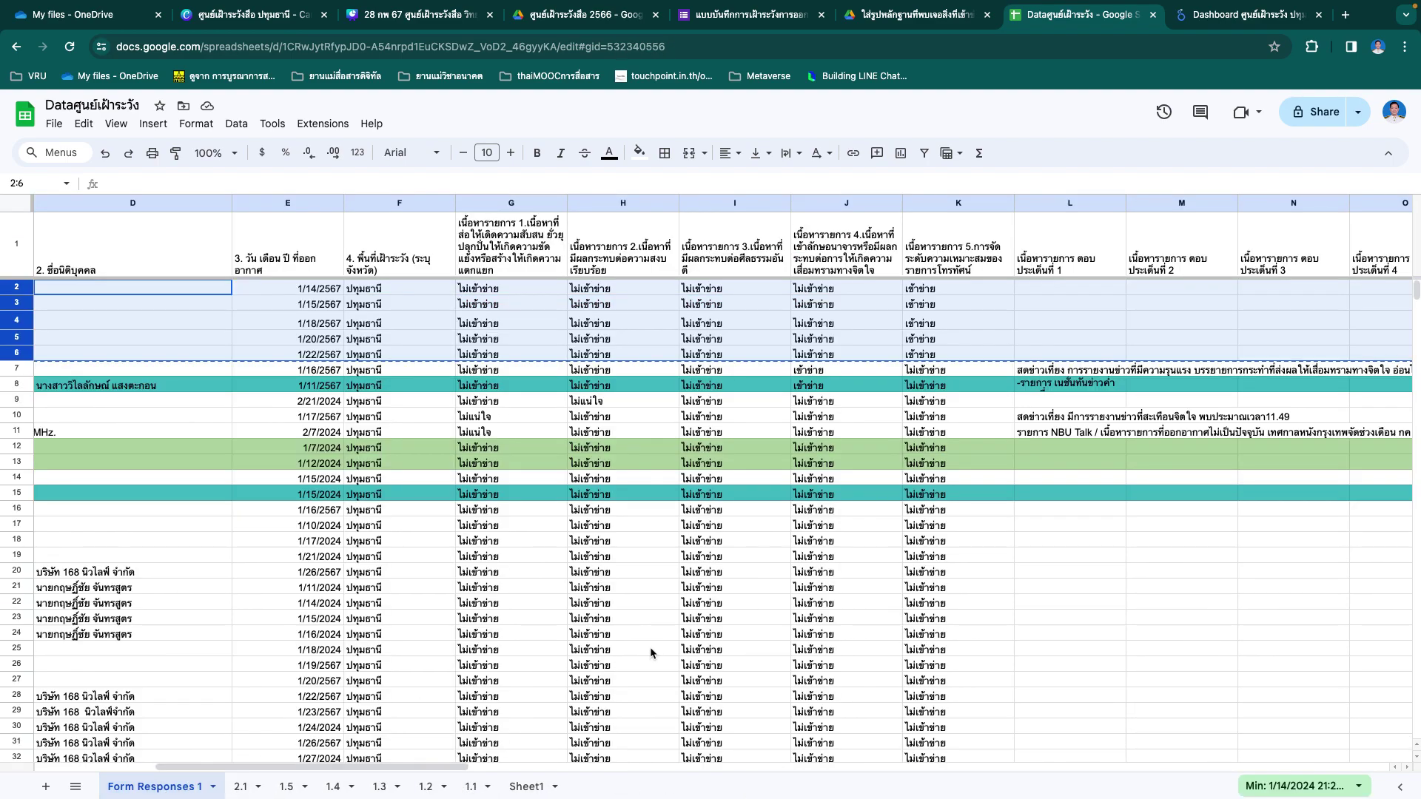
pyautogui.hscroll(10, 696, 651)
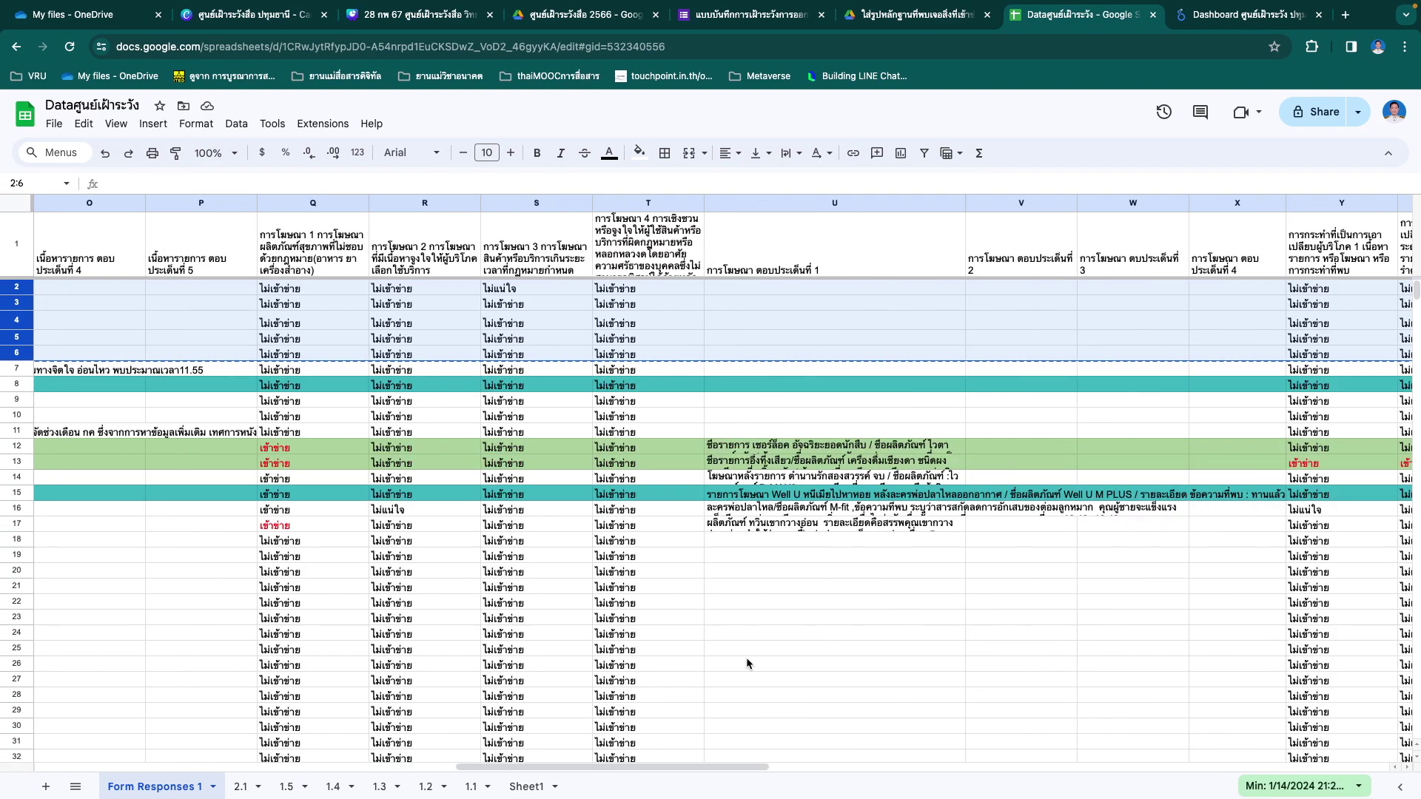
pyautogui.click(323, 206)
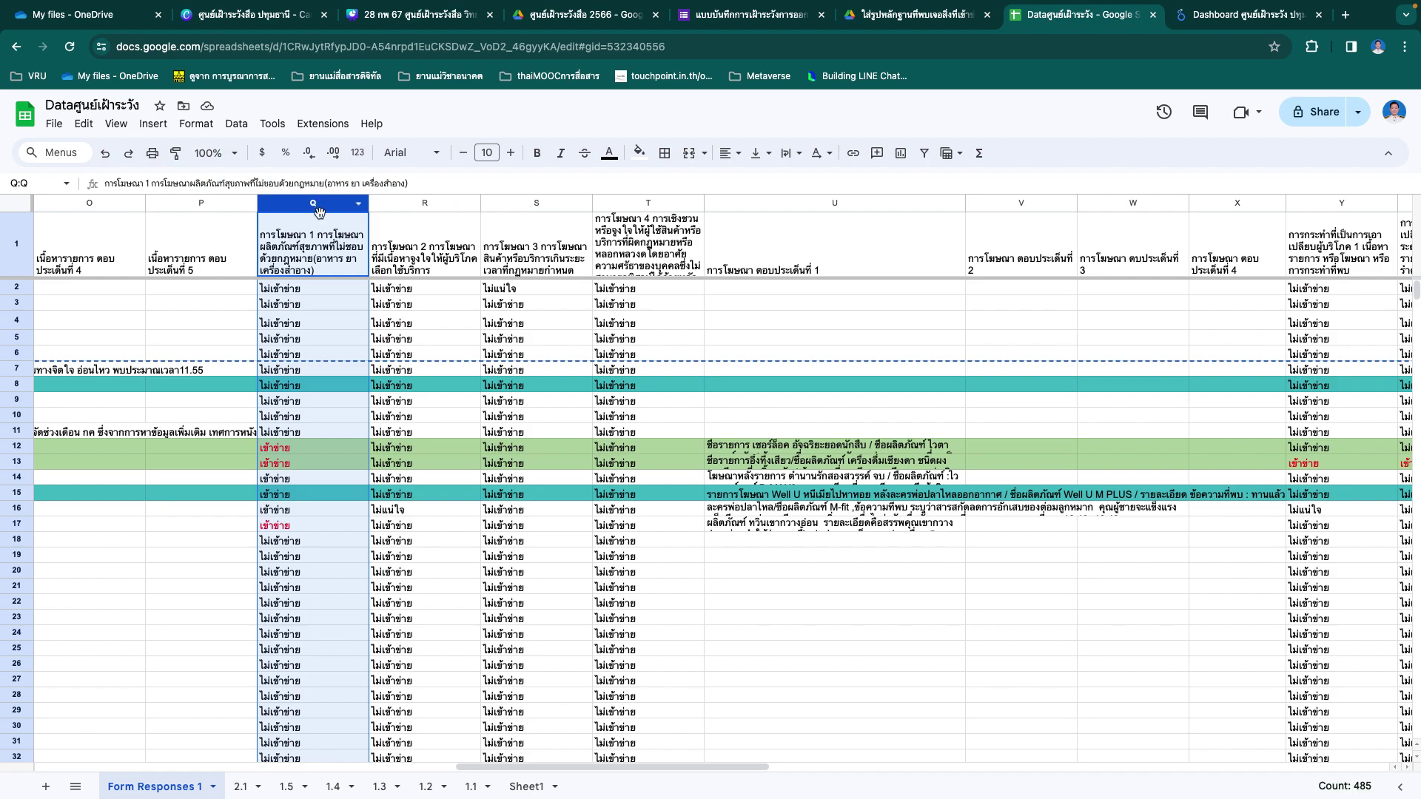
pyautogui.rightClick(331, 201)
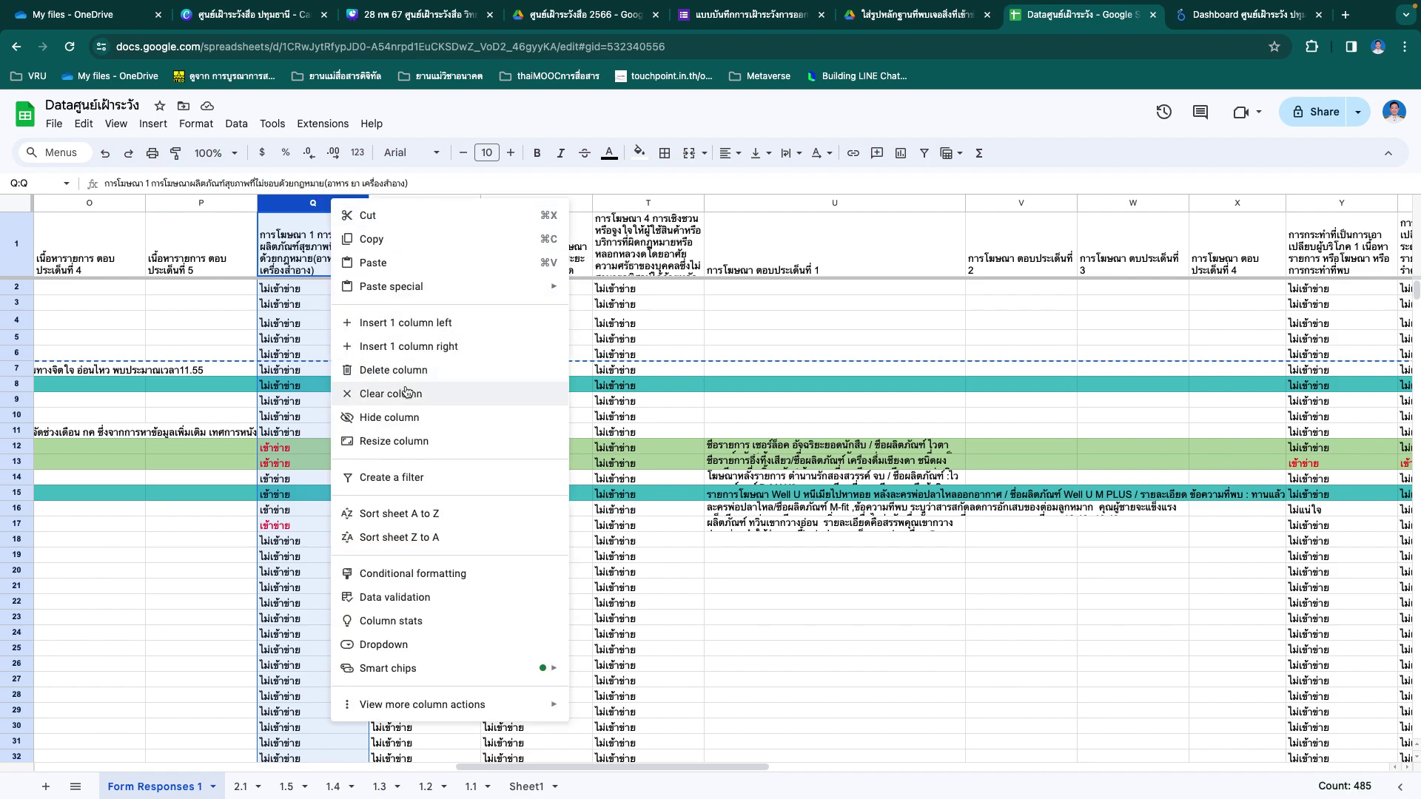
pyautogui.click(472, 515)
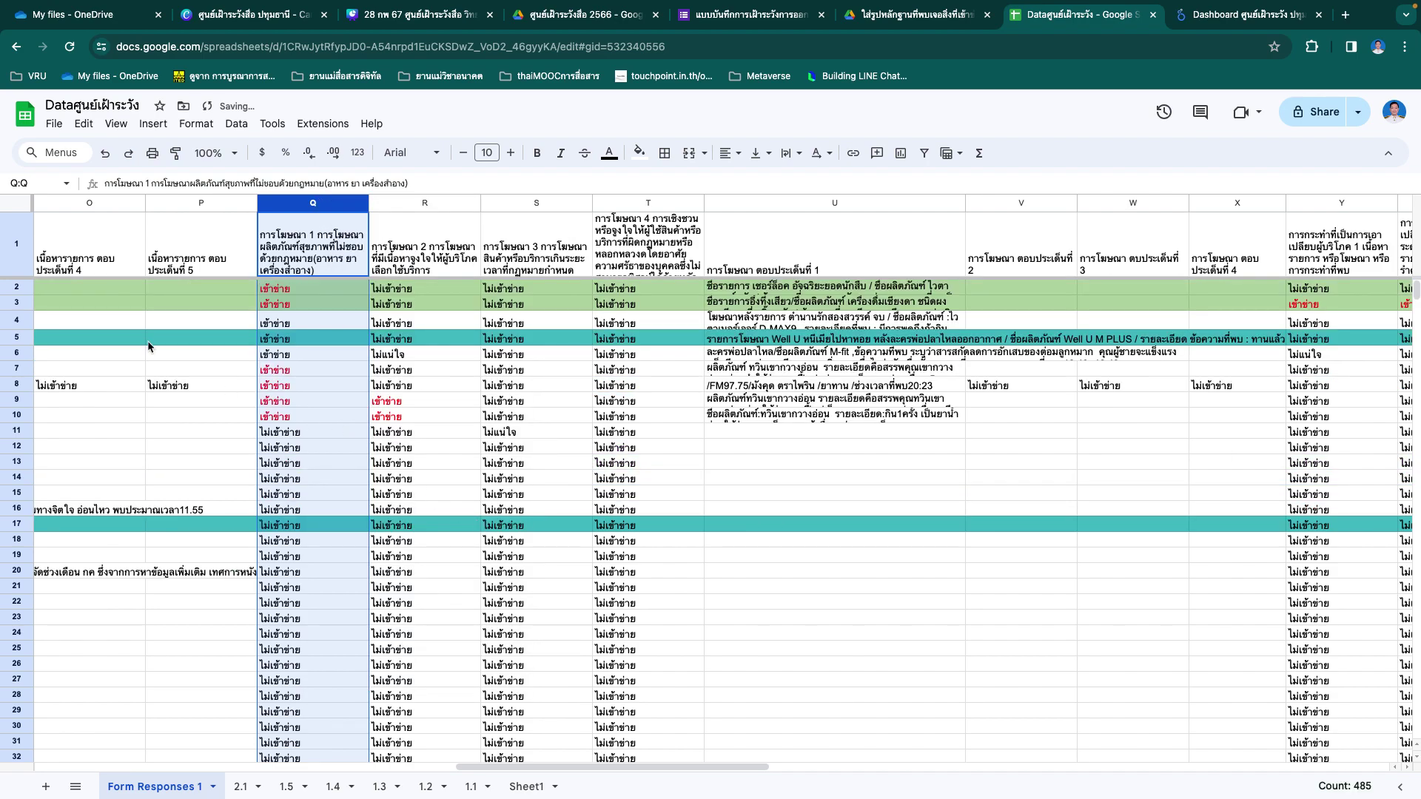
# Step: Copy the header and rows 2 to 10, marked เข้าข่าย in column Q, into sheet 2.1 starting at cell A1
pyautogui.click(10, 252)
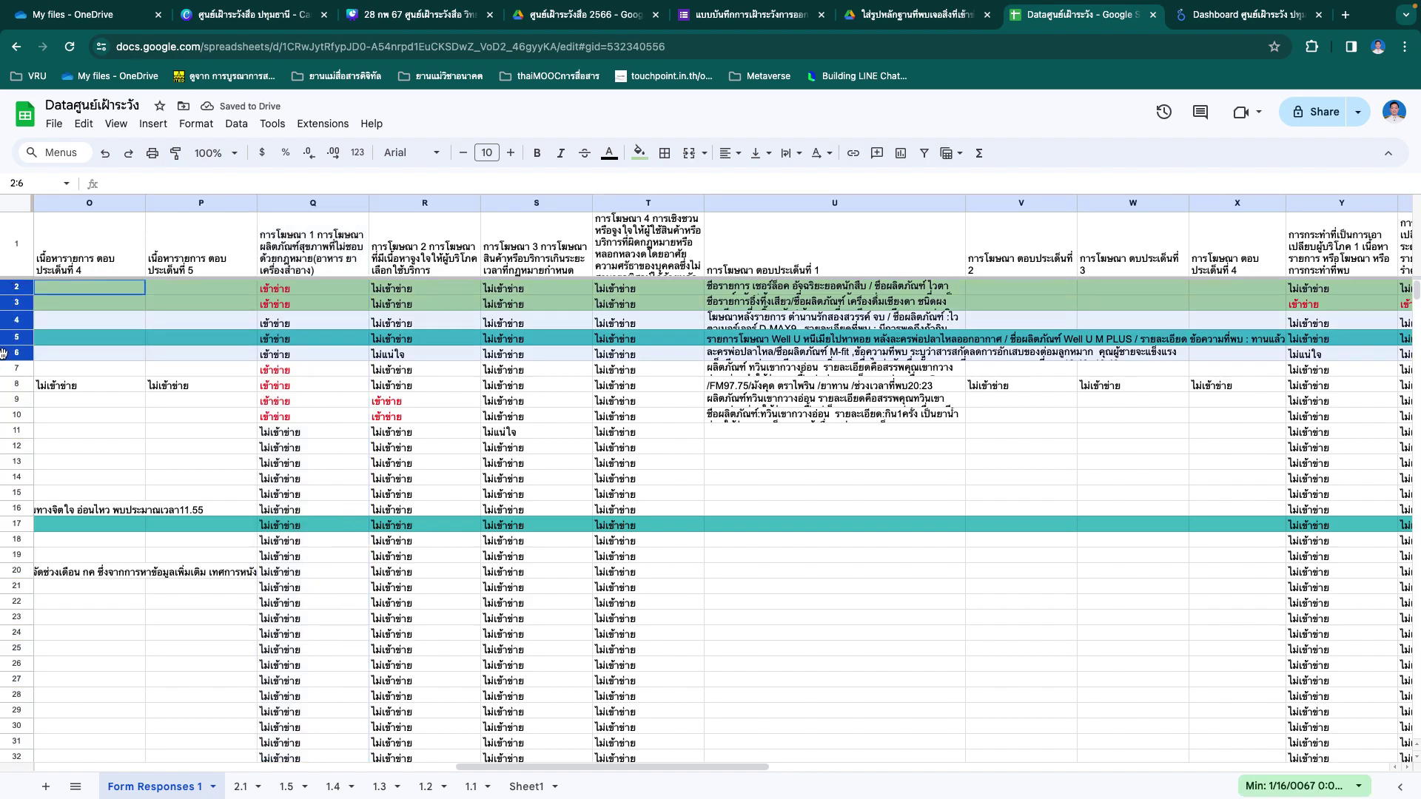
pyautogui.moveTo(9, 252); pyautogui.dragTo(16, 411)
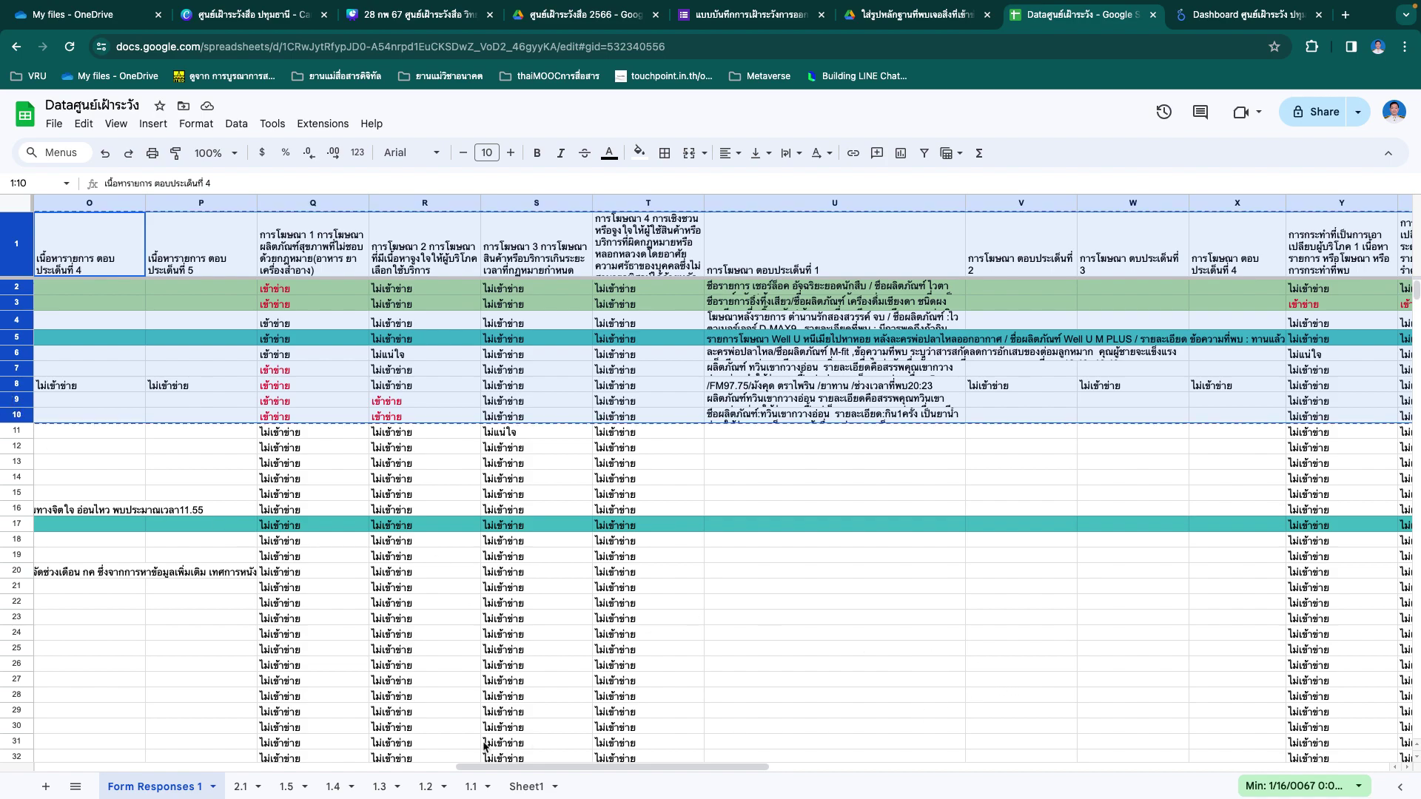
pyautogui.click(241, 786)
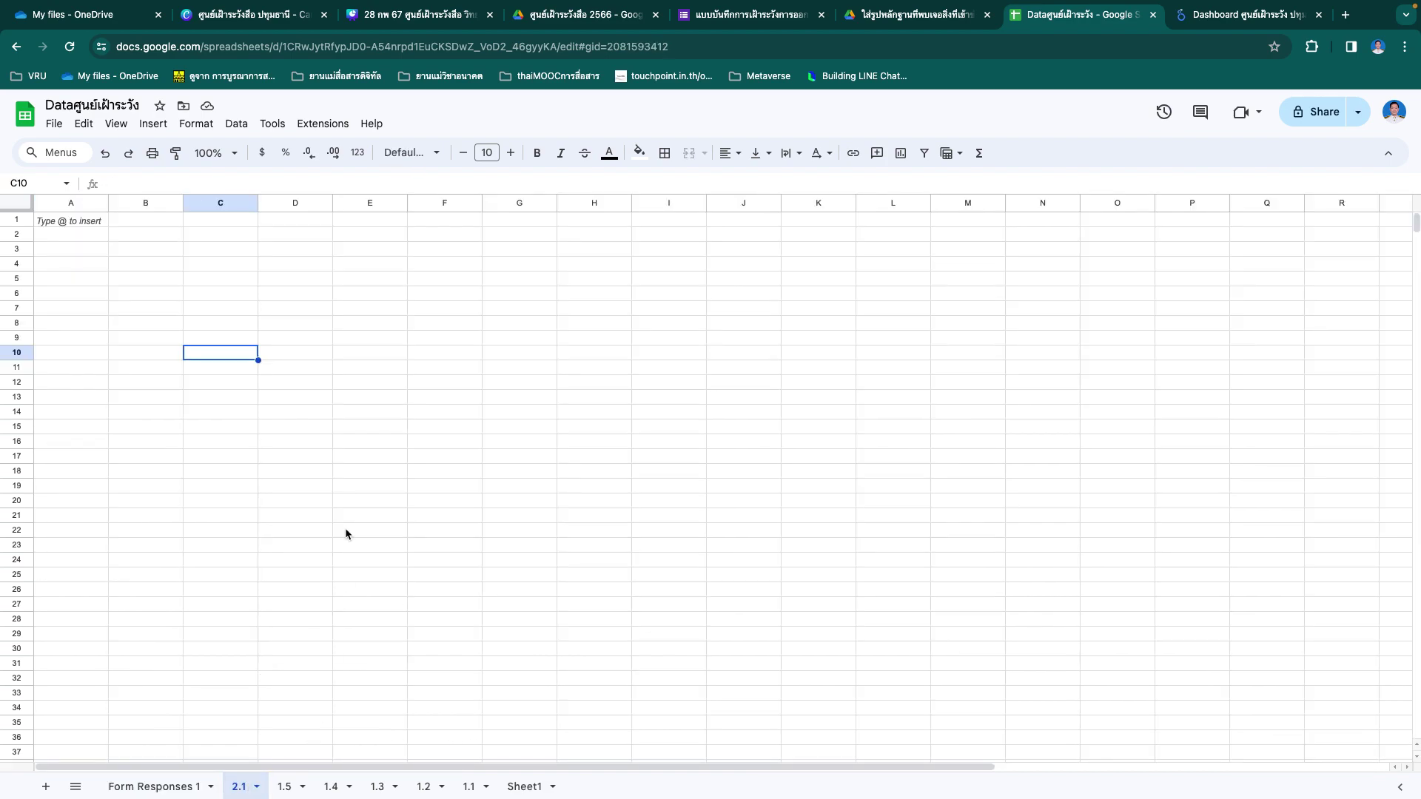
pyautogui.click(76, 220)
pyautogui.hotkey('ctrl', 'v')
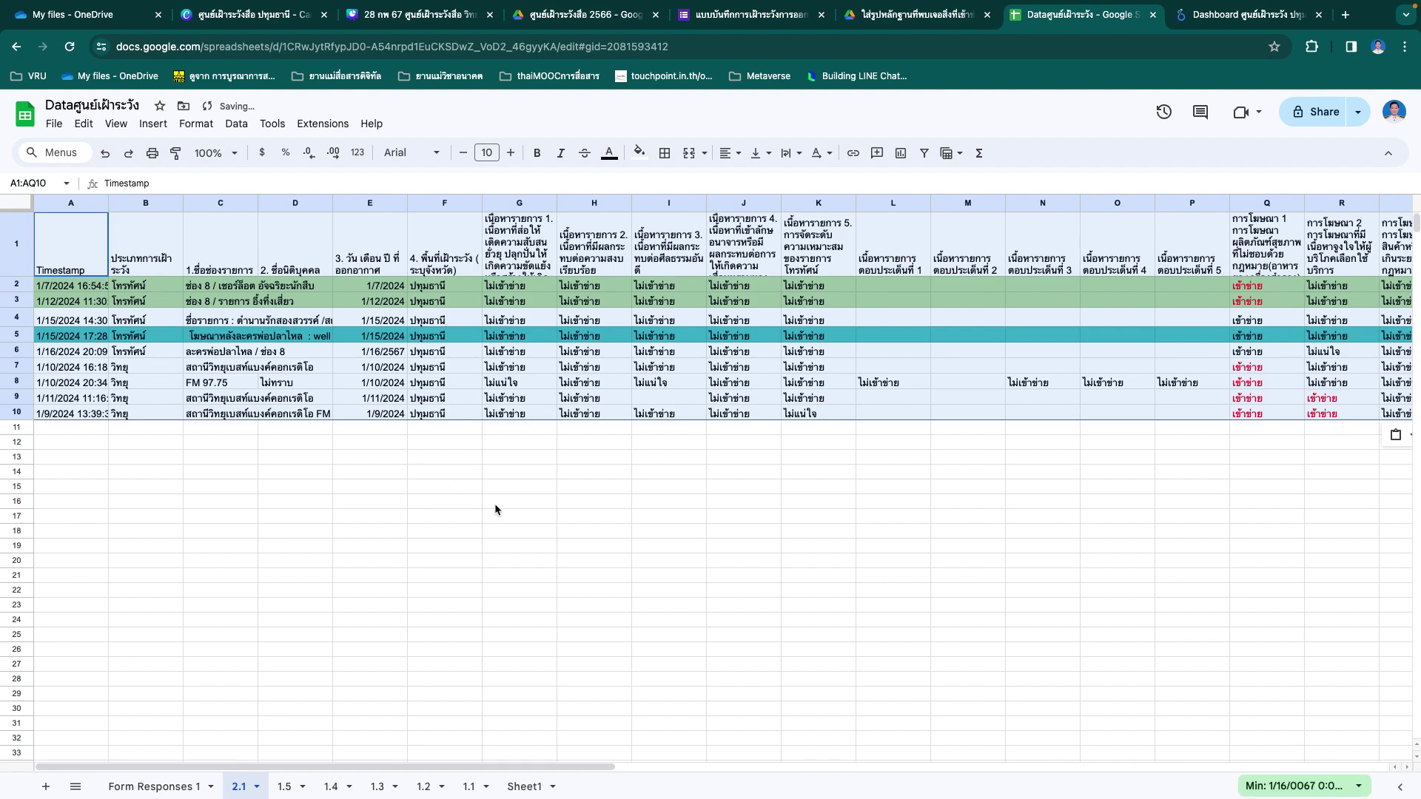
# Step: Try filling the เข้าข่าย cells Q2:Q10 in sheet 2.1 with red, and undo the fill
pyautogui.hscroll(8, 884, 487)
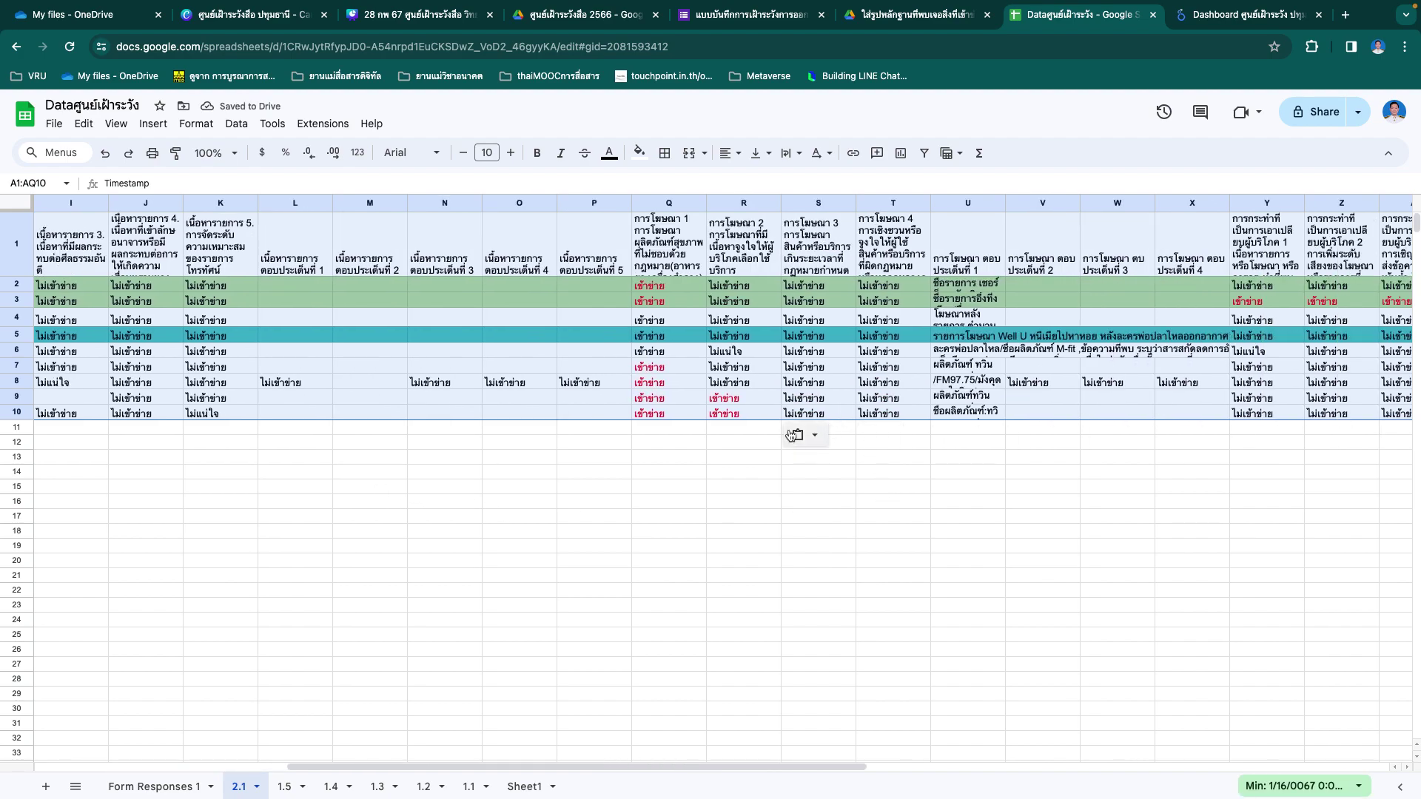
pyautogui.click(764, 509)
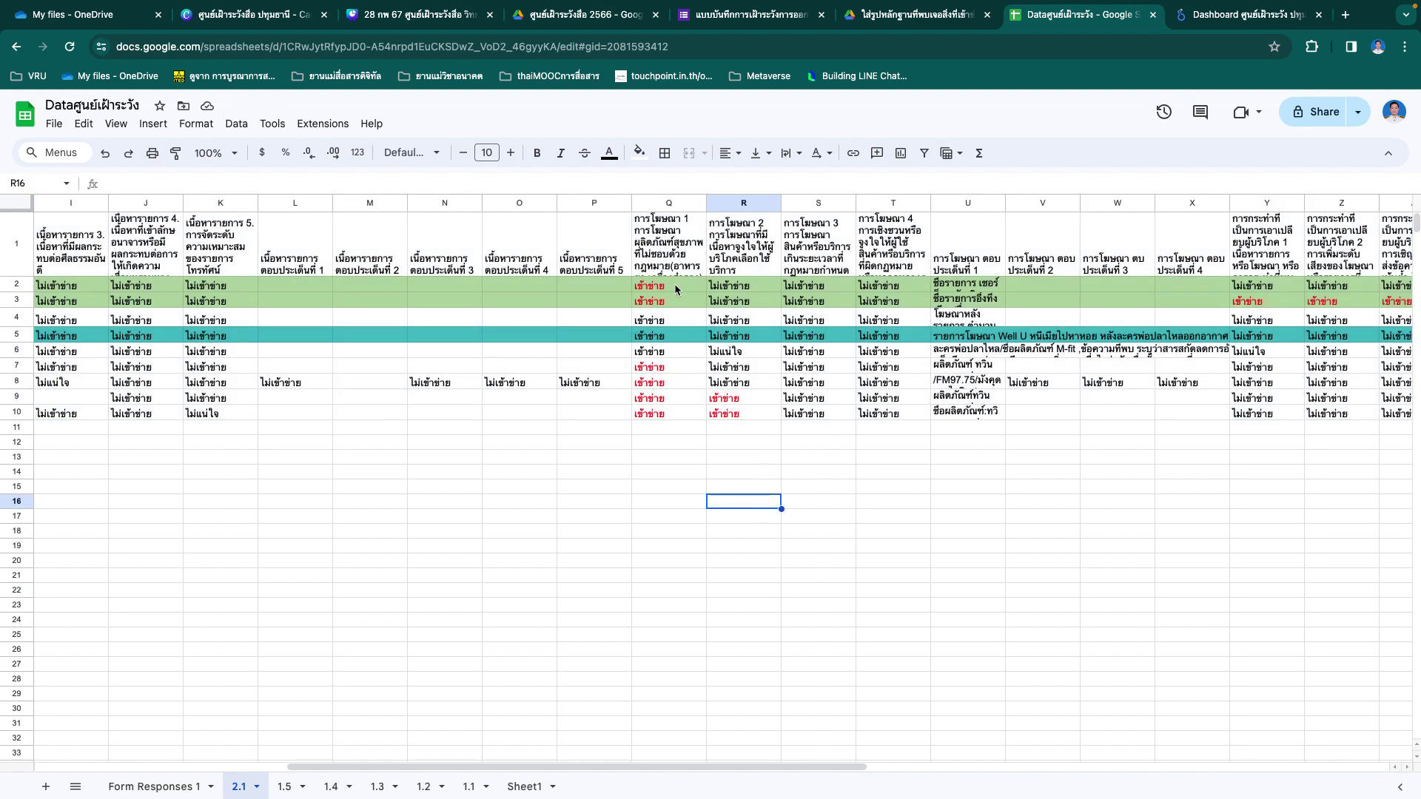
pyautogui.moveTo(674, 283); pyautogui.dragTo(666, 414)
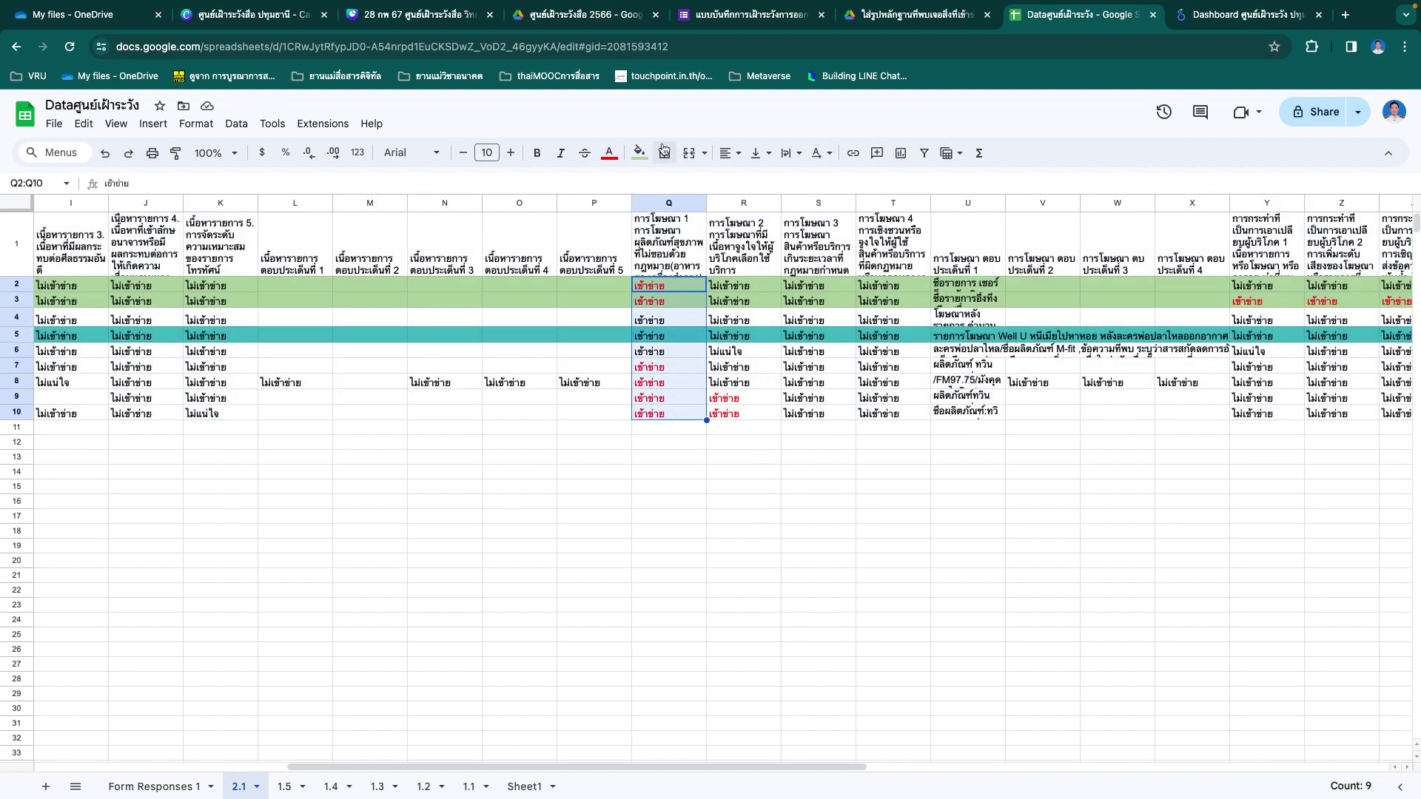
pyautogui.click(644, 159)
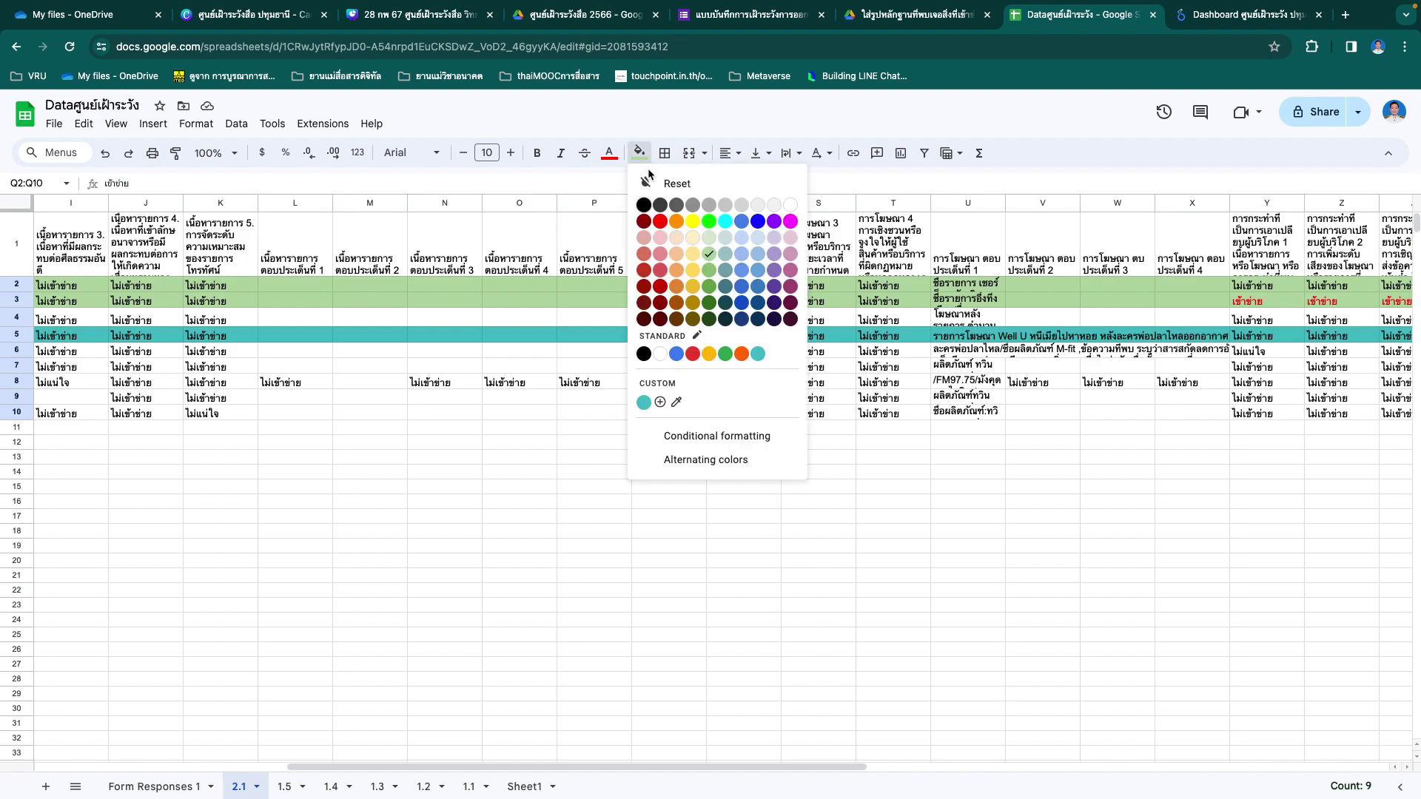
pyautogui.click(657, 222)
pyautogui.click(926, 592)
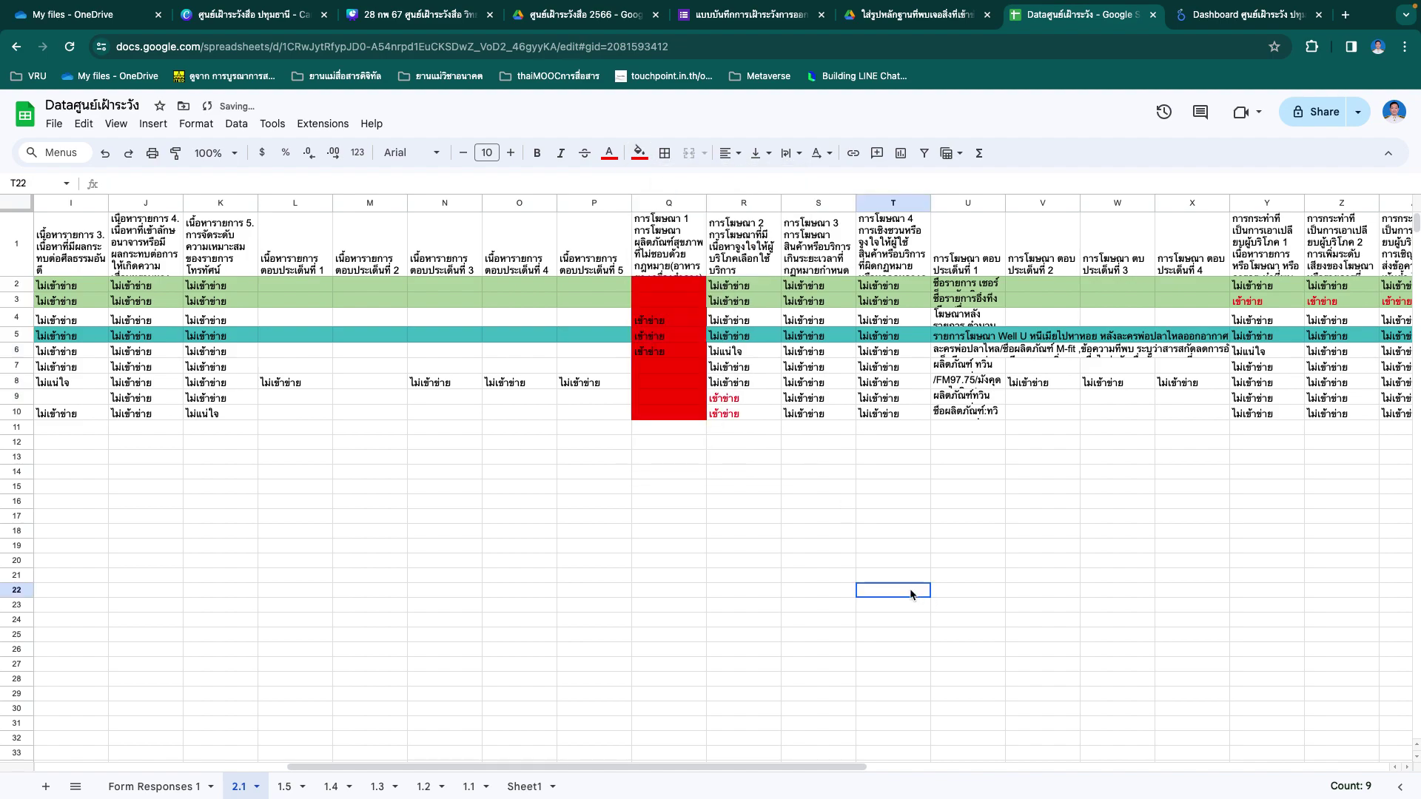
pyautogui.hotkey('ctrl', 'z')
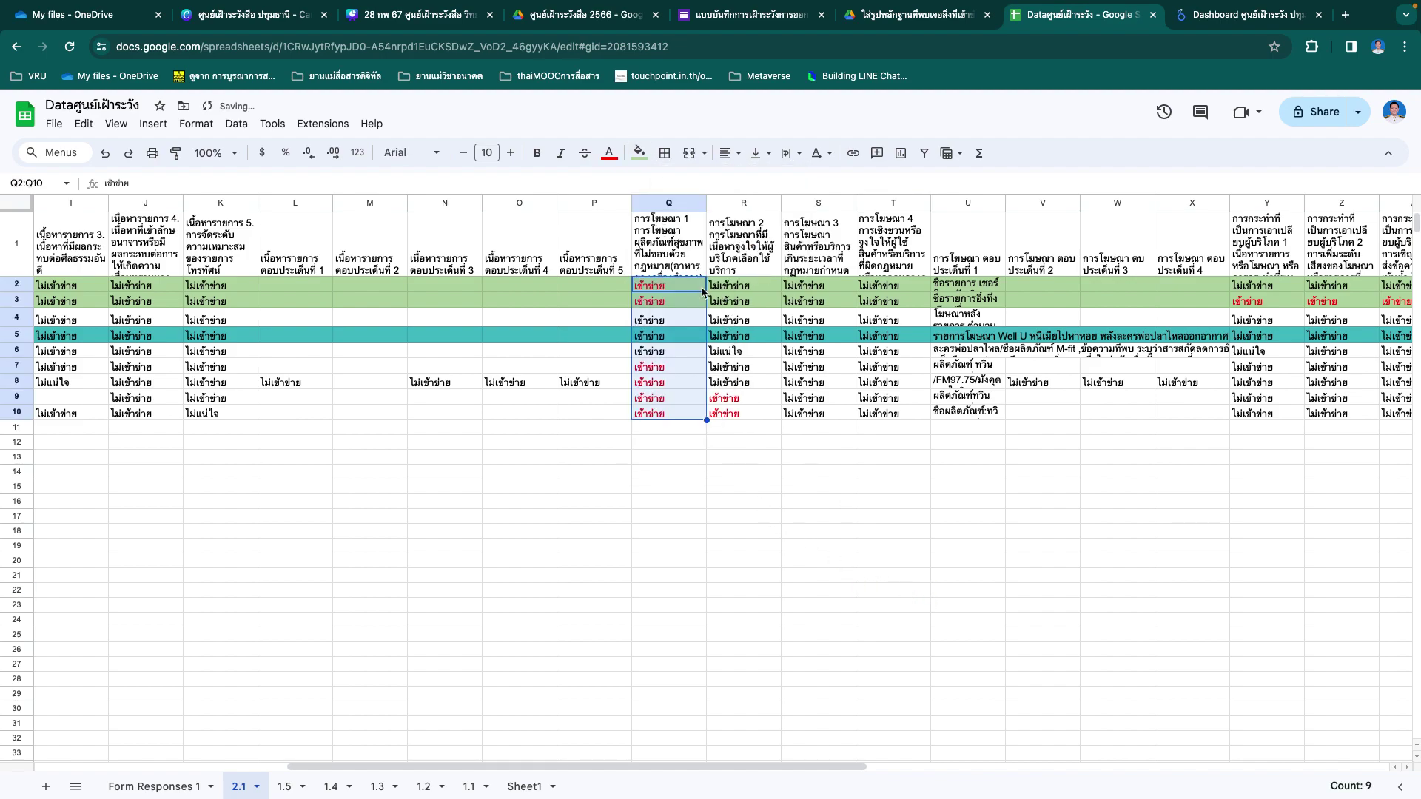
# Step: Reset the text color of cells Q2:Q10 in sheet 2.1 and fill them with red
pyautogui.click(696, 376)
pyautogui.moveTo(682, 284); pyautogui.dragTo(669, 415)
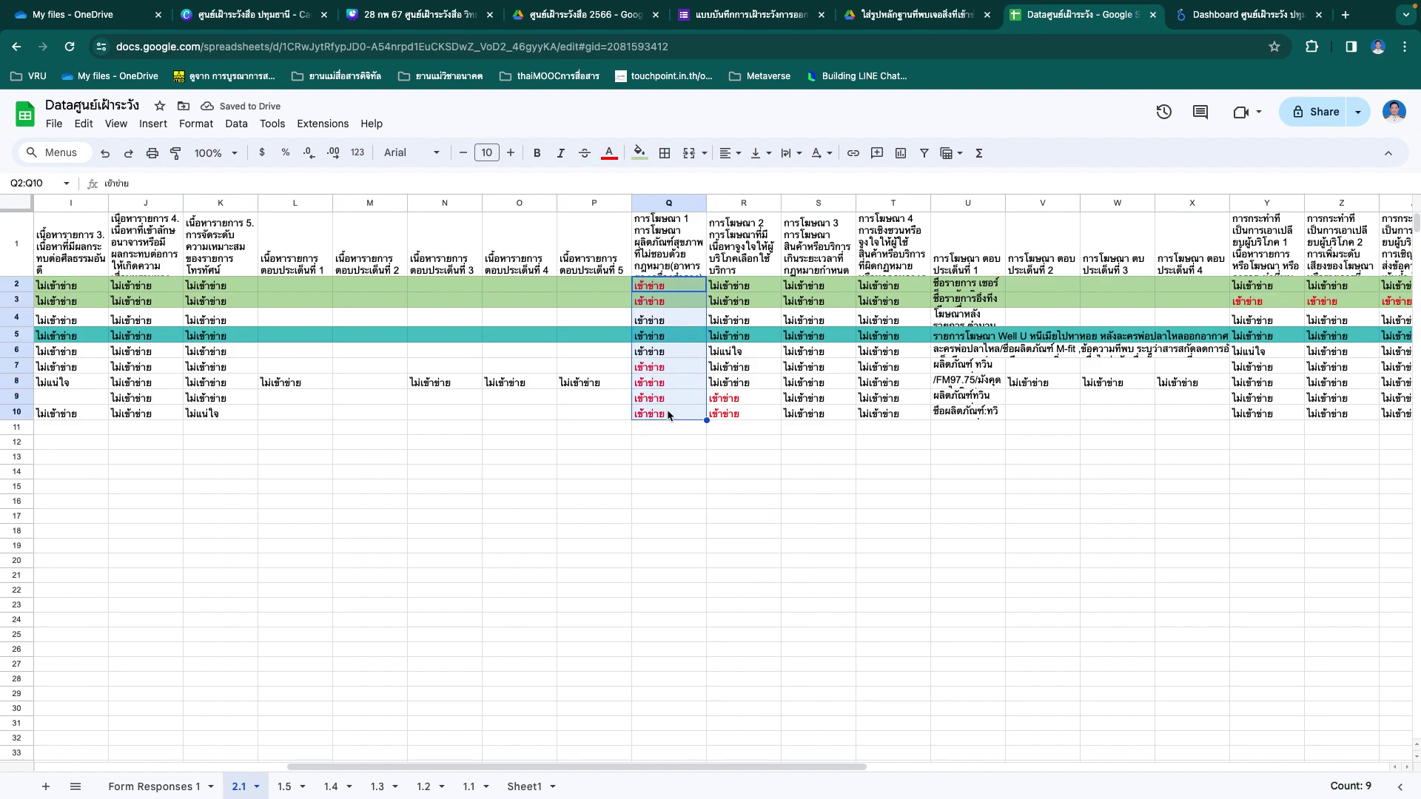
pyautogui.click(616, 156)
pyautogui.click(615, 183)
pyautogui.click(638, 153)
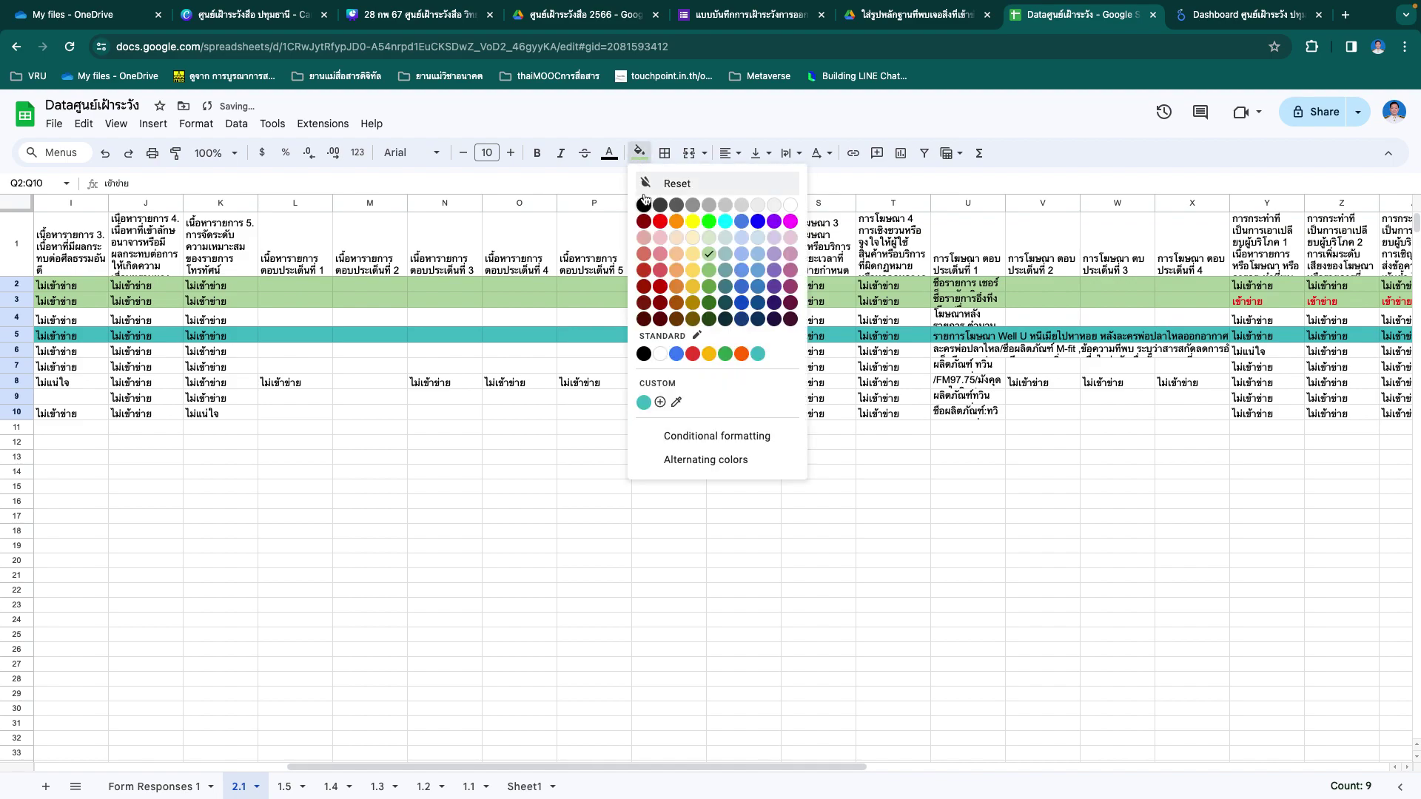
pyautogui.click(659, 221)
pyautogui.click(873, 603)
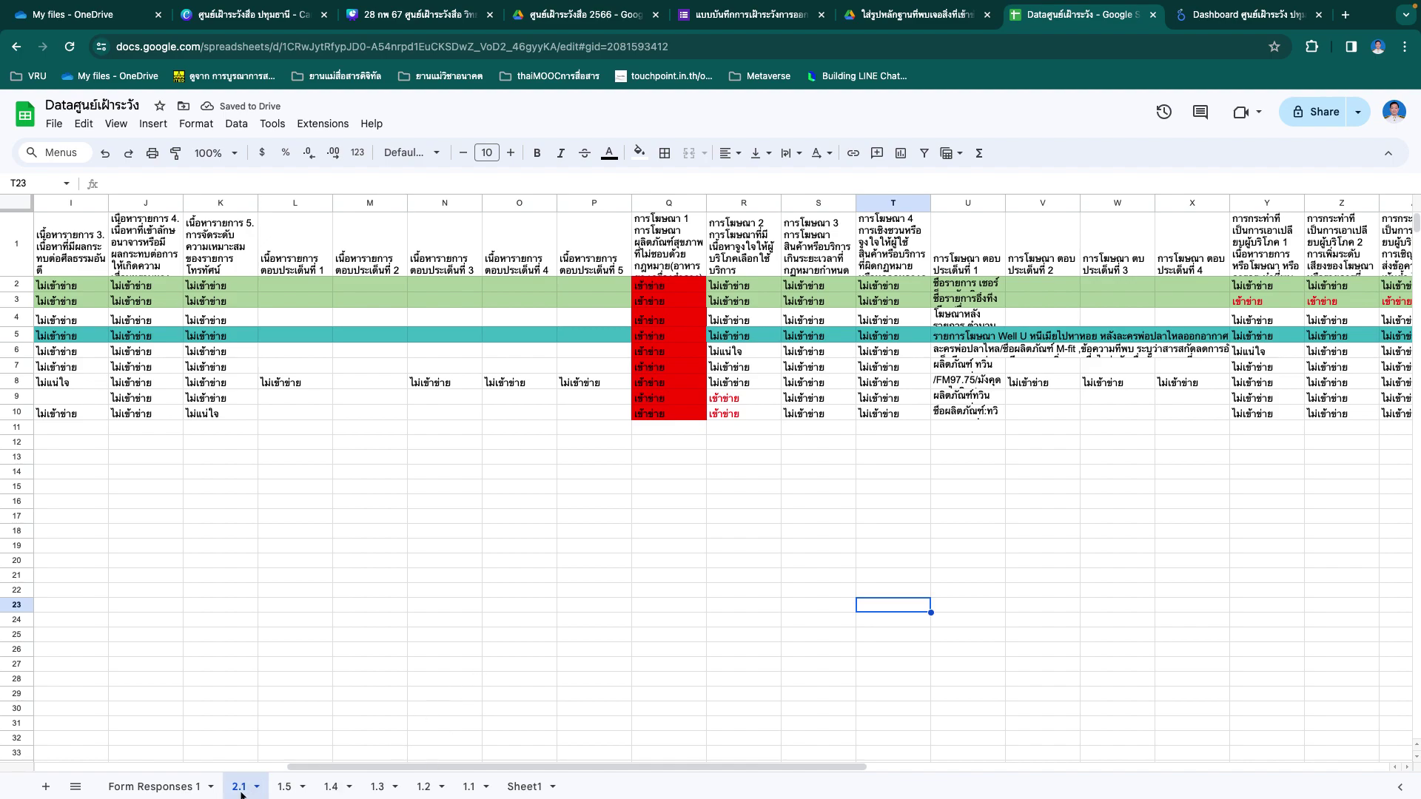
# Step: Sort Form Responses 1 by column Q in Z to A order
pyautogui.click(180, 790)
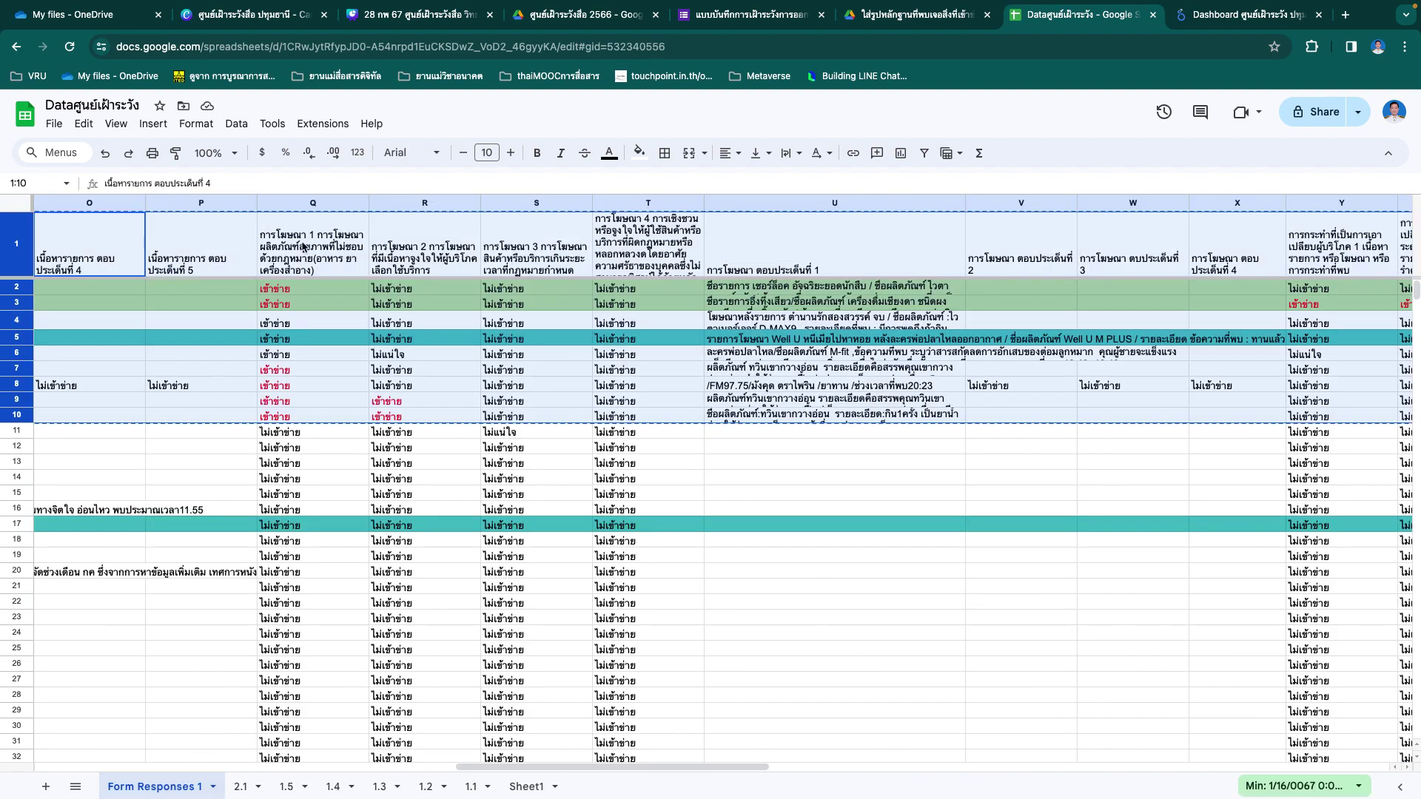
pyautogui.click(303, 207)
pyautogui.rightClick(304, 207)
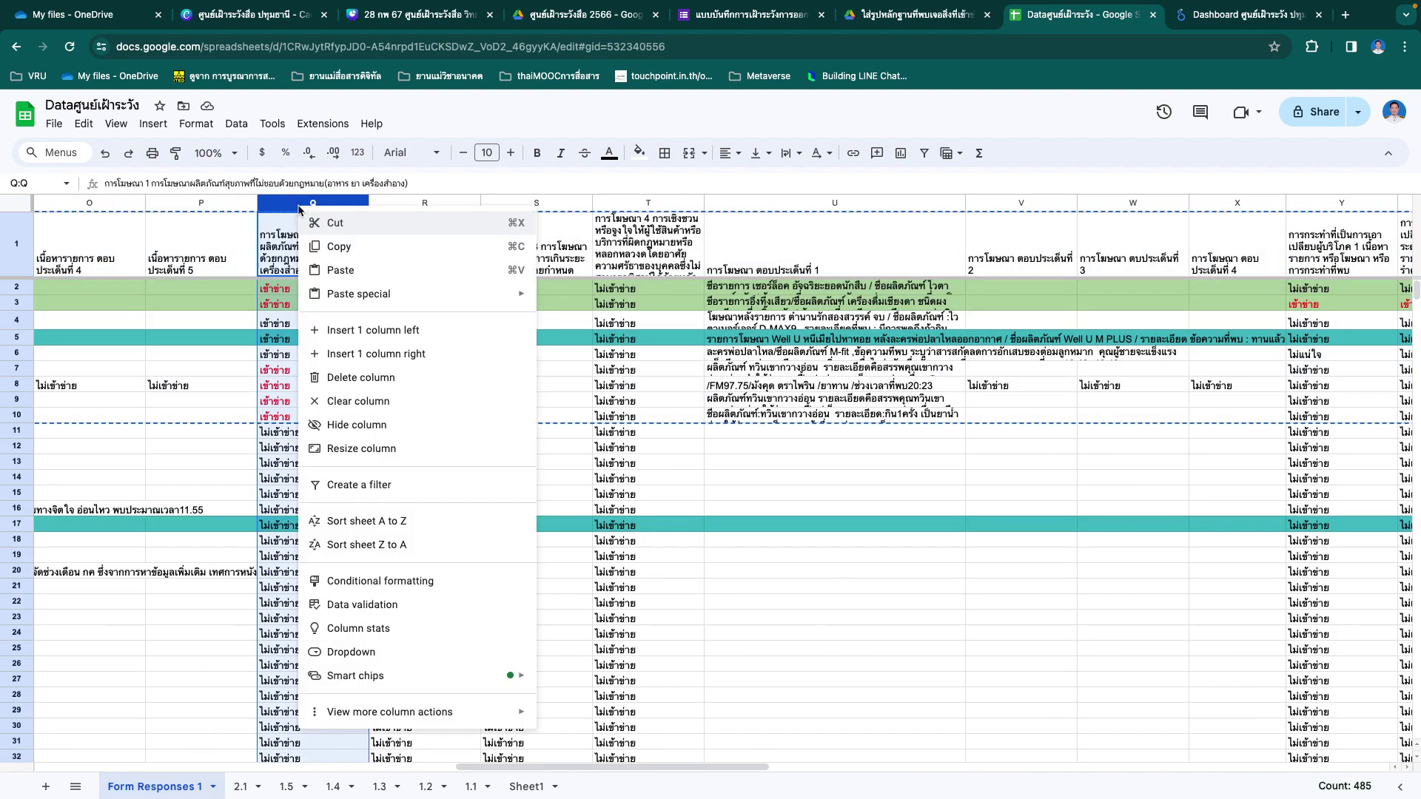
pyautogui.click(400, 546)
pyautogui.scroll(-1, 188, 300)
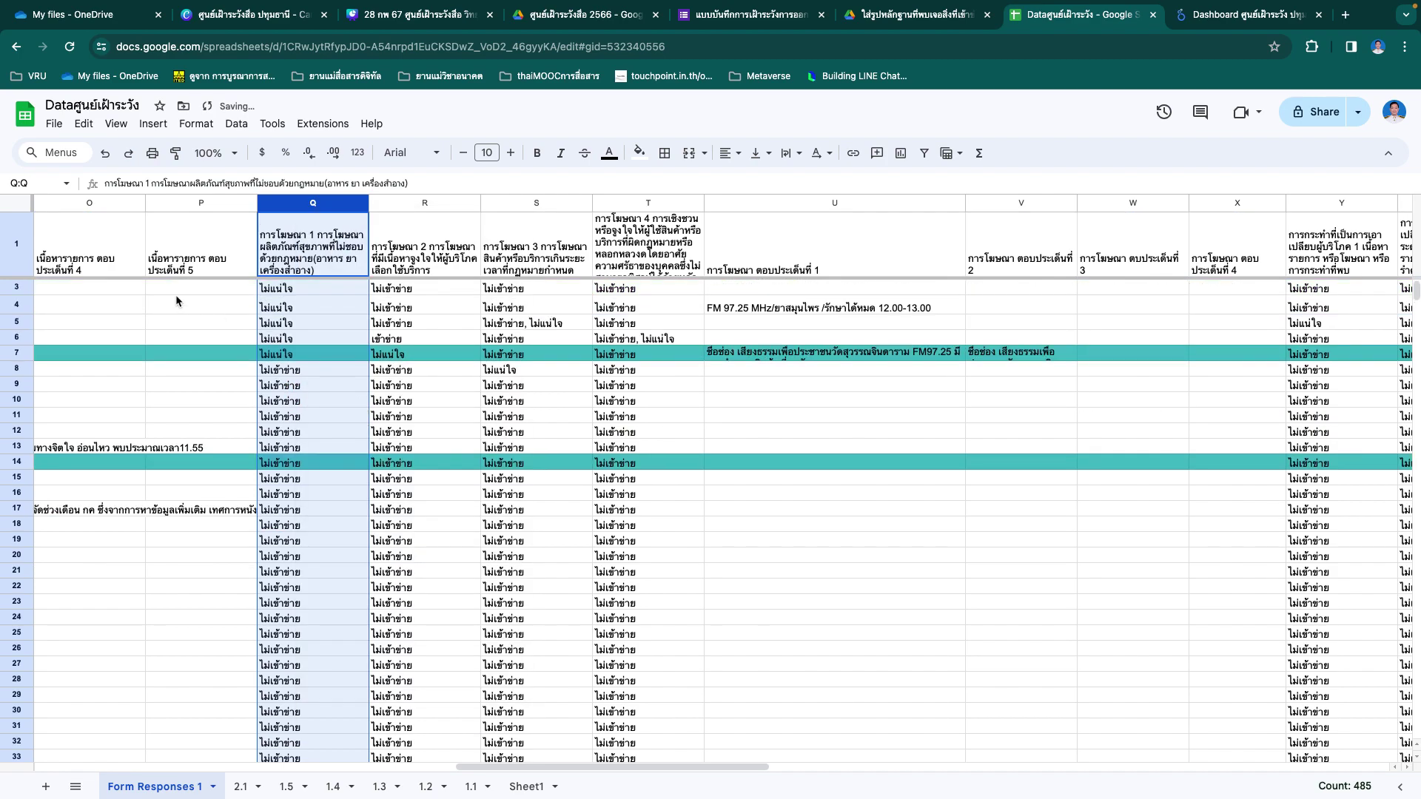
pyautogui.scroll(1, 136, 349)
# Step: Copy rows 2 to 7 of Form Responses 1, marked ไม่แน่ใจ in column Q, and go to sheet 2.1
pyautogui.moveTo(19, 291); pyautogui.dragTo(16, 370)
pyautogui.hotkey('ctrl', 'c')
pyautogui.click(241, 784)
# Step: Try pasting the copied rows at cell I11 of sheet 2.1, and undo the paste
pyautogui.click(80, 429)
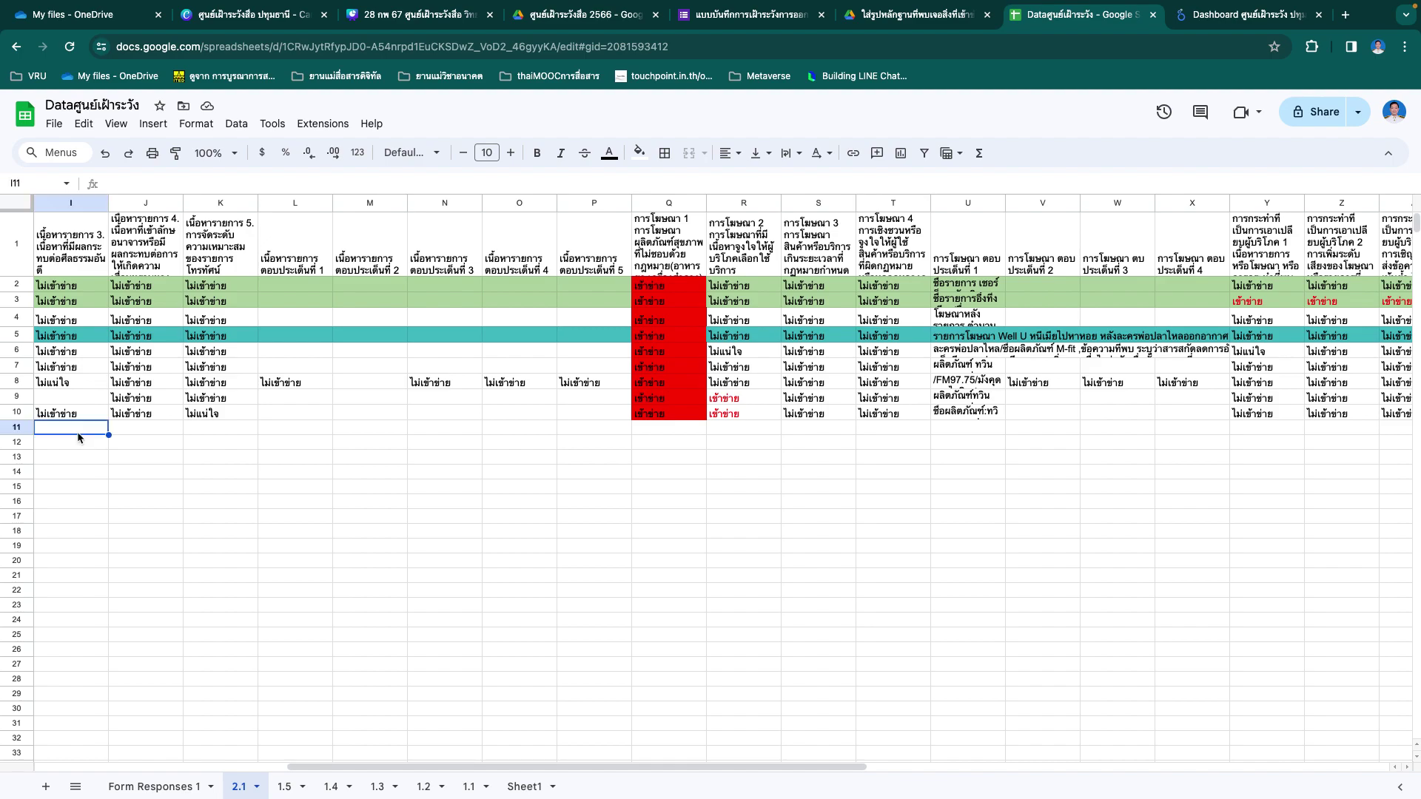
pyautogui.hotkey('ctrl', 'v')
pyautogui.hscroll(-5, 148, 473)
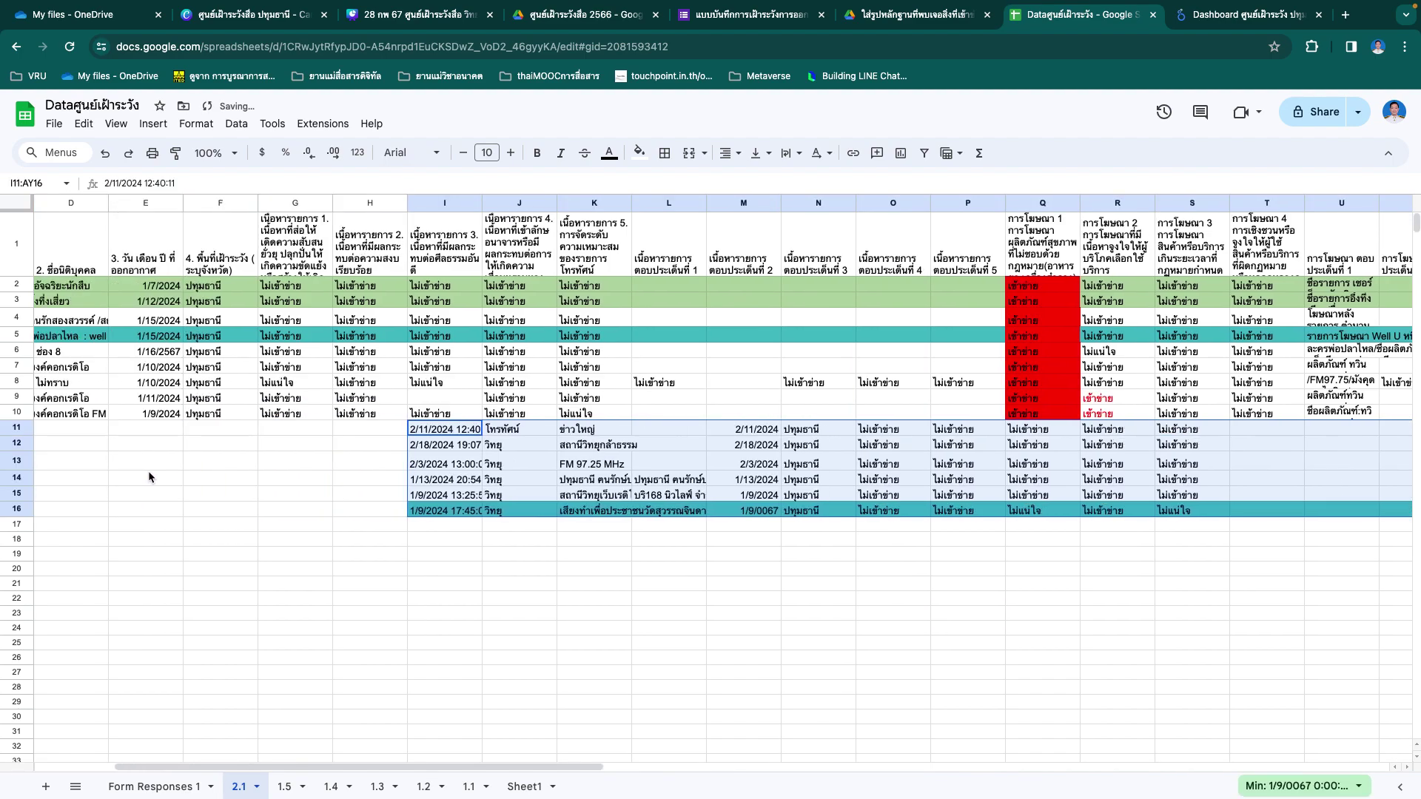
pyautogui.hotkey('ctrl', 'z')
# Step: Paste the copied ไม่แน่ใจ rows into sheet 2.1 starting at cell A11
pyautogui.hscroll(-3, 148, 471)
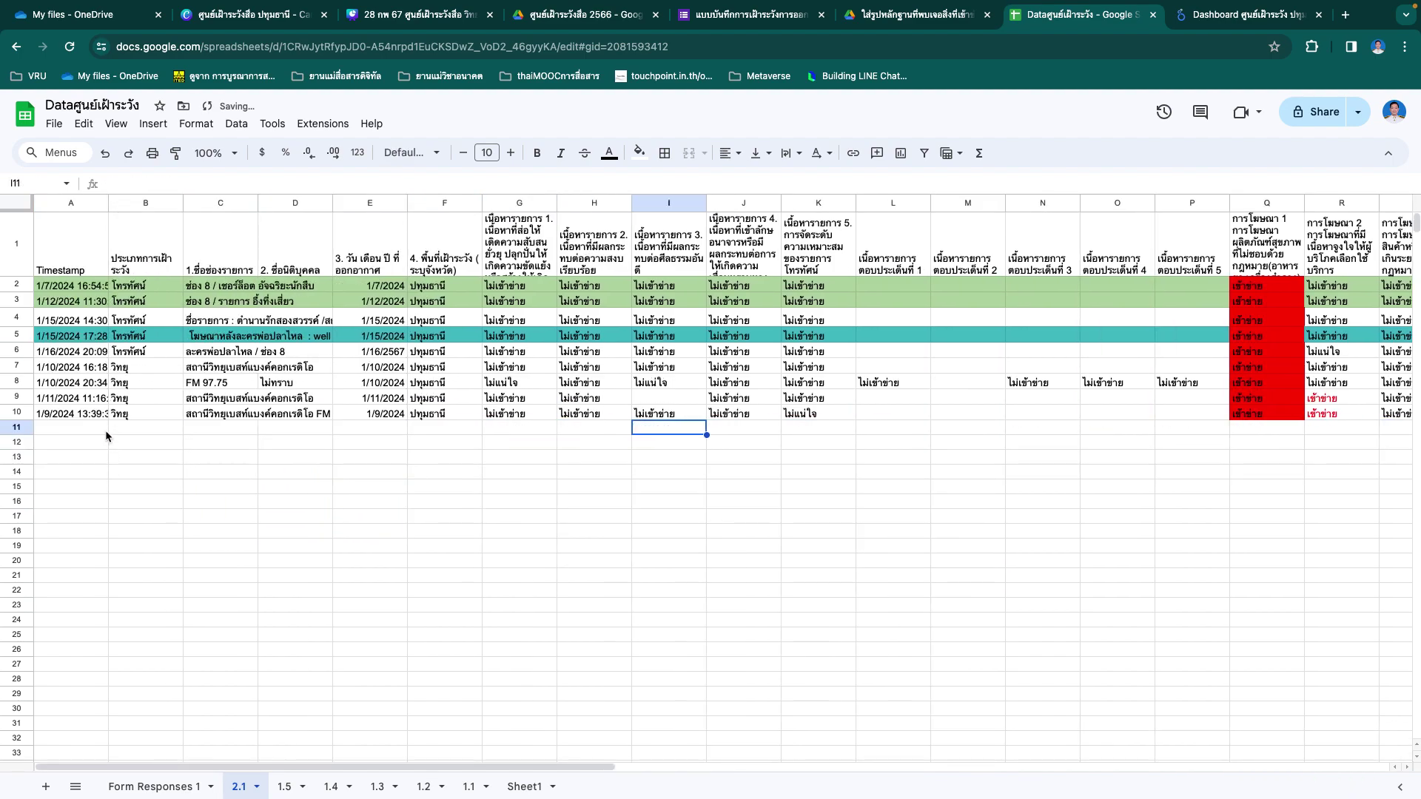
pyautogui.click(105, 430)
pyautogui.hotkey('ctrl', 'v')
# Step: Fill the ไม่แน่ใจ cells Q11:Q16 in sheet 2.1 with orange
pyautogui.hscroll(4, 420, 524)
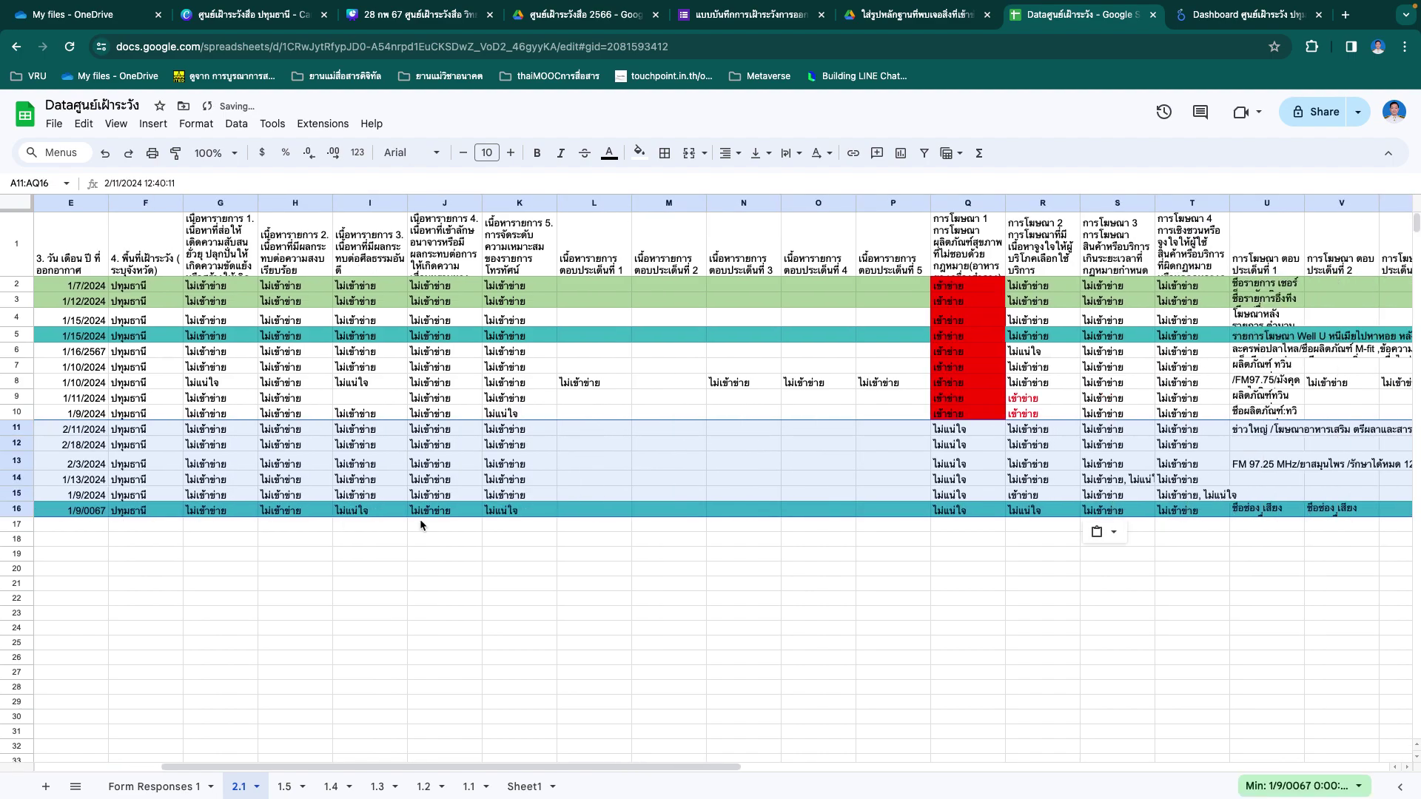
pyautogui.moveTo(955, 436); pyautogui.dragTo(962, 511)
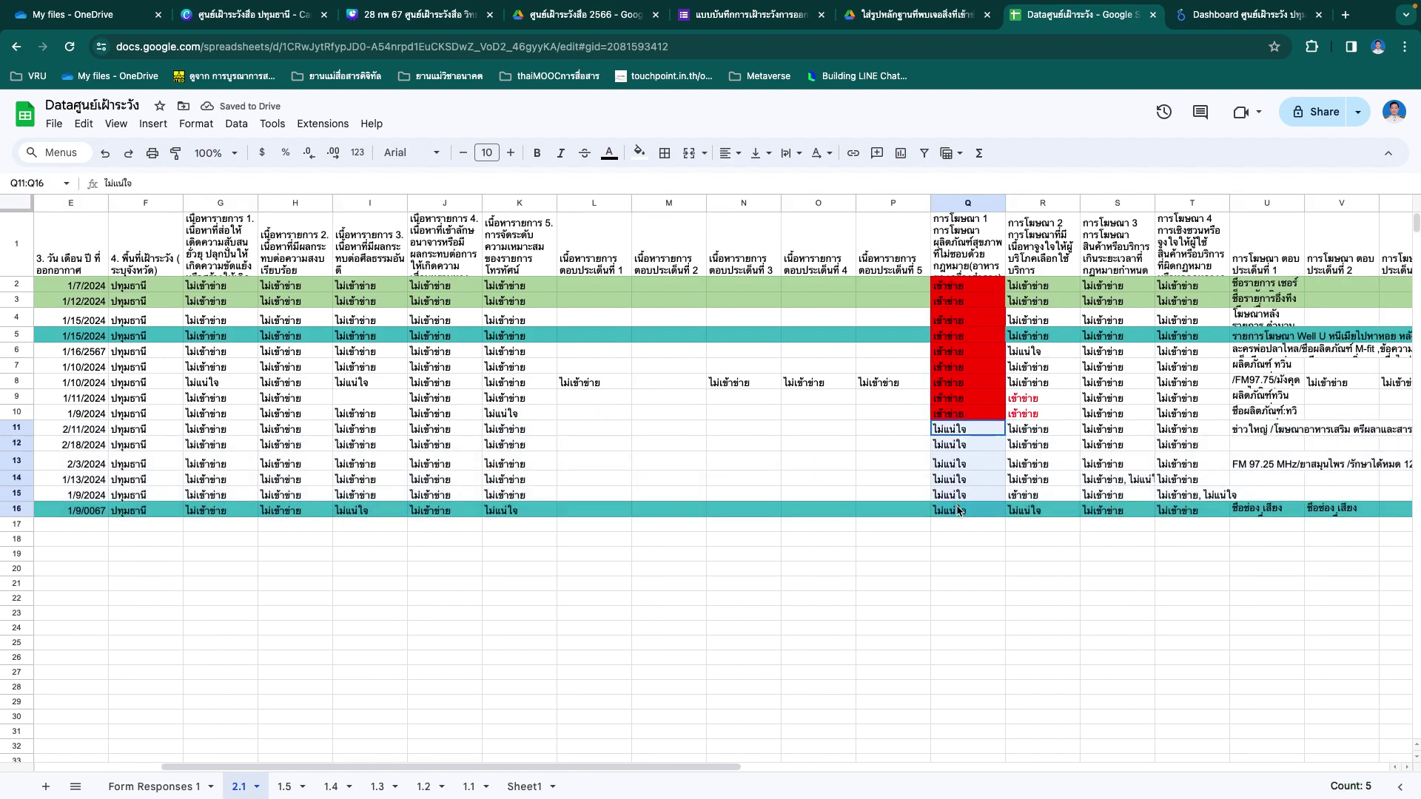
pyautogui.scroll(-1, 659, 199)
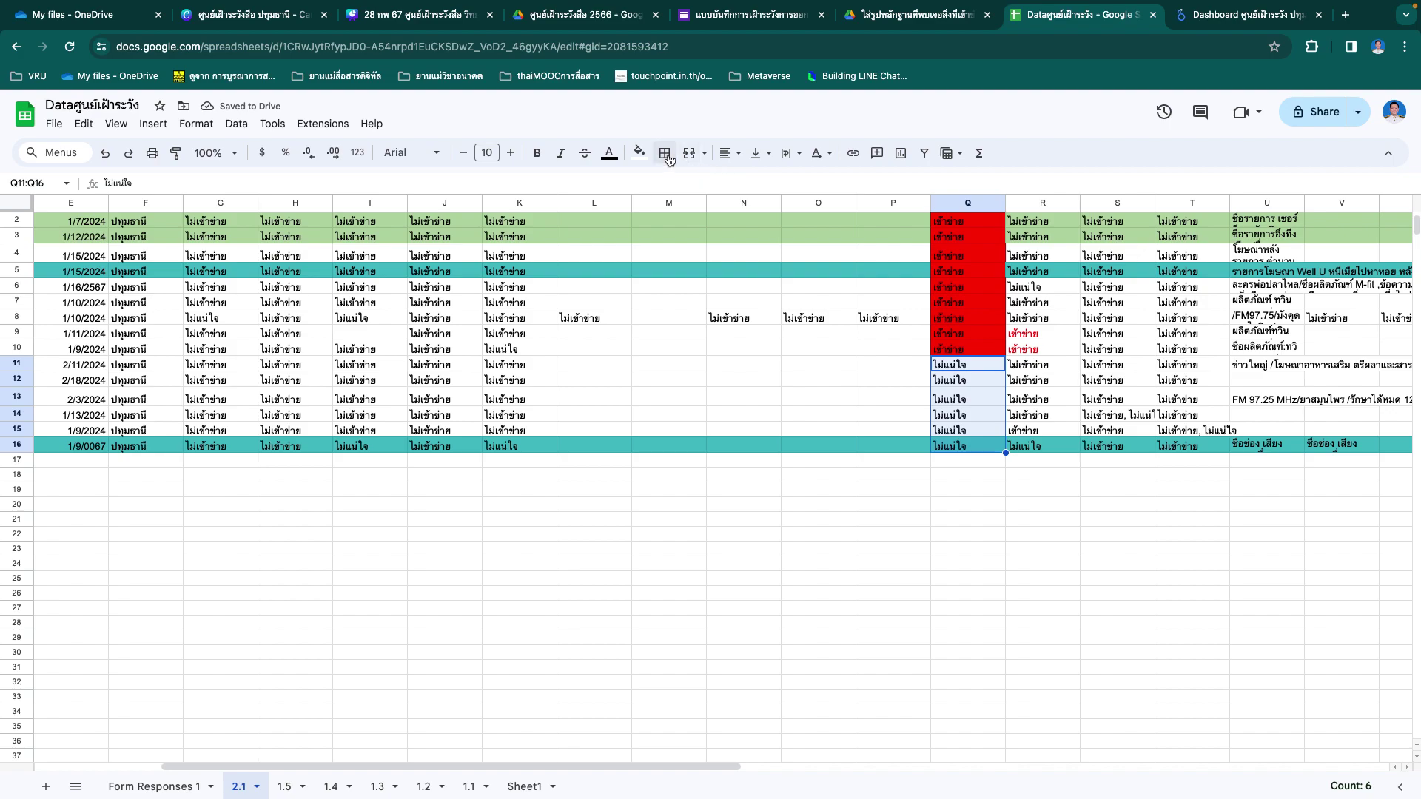
pyautogui.click(638, 153)
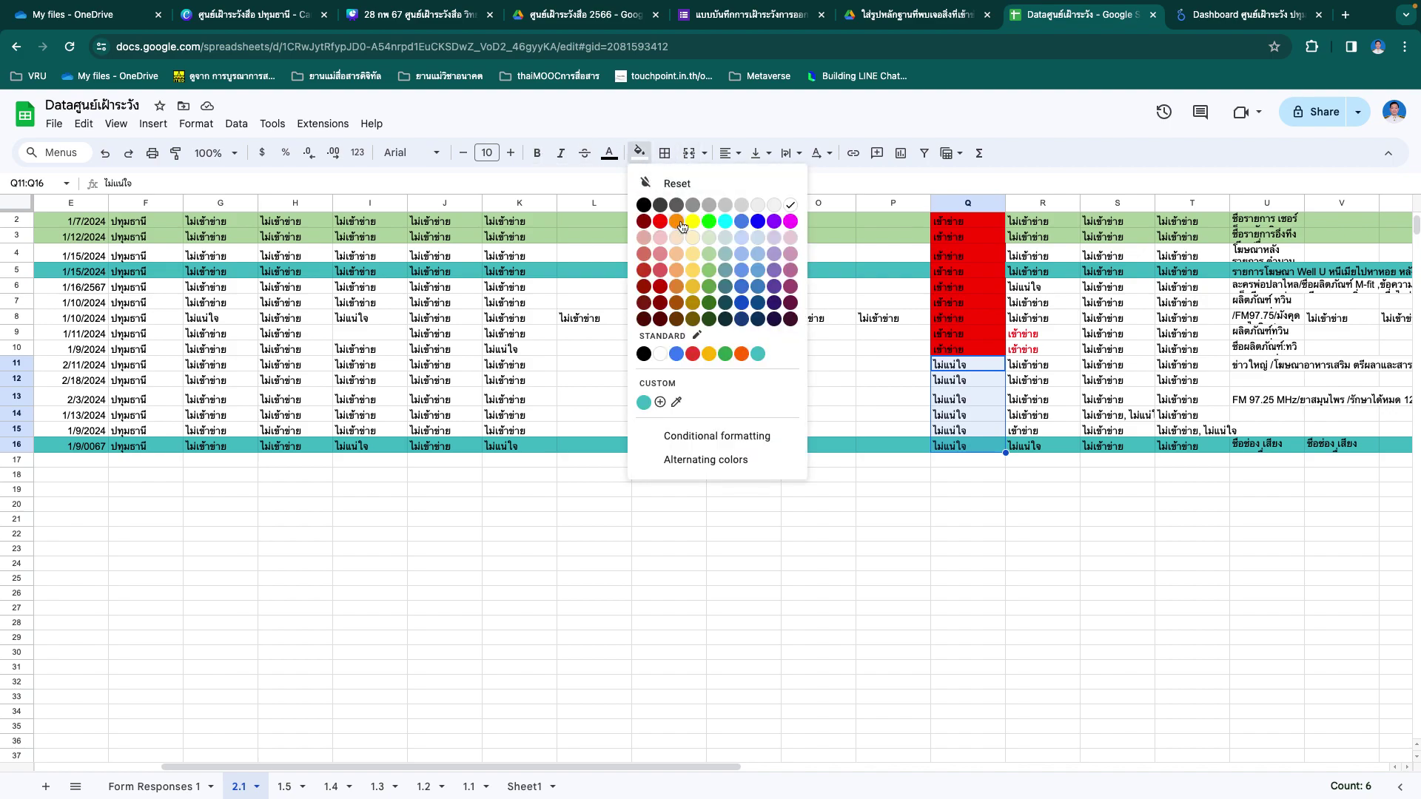
pyautogui.click(676, 221)
pyautogui.click(892, 519)
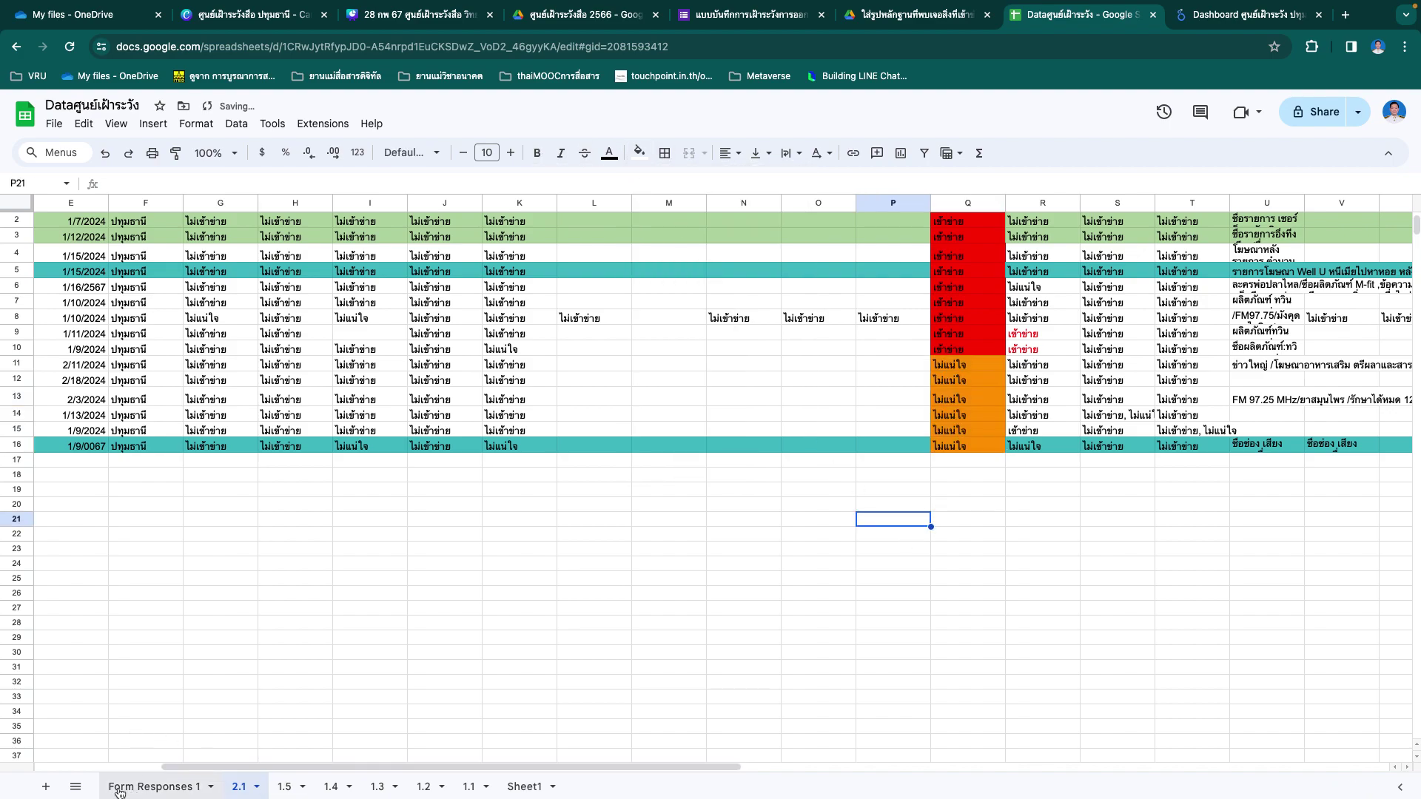
# Step: Add a new sheet between Form Responses 1 and 2.1 and name it 2.2
pyautogui.click(46, 786)
pyautogui.moveTo(304, 793); pyautogui.dragTo(237, 789)
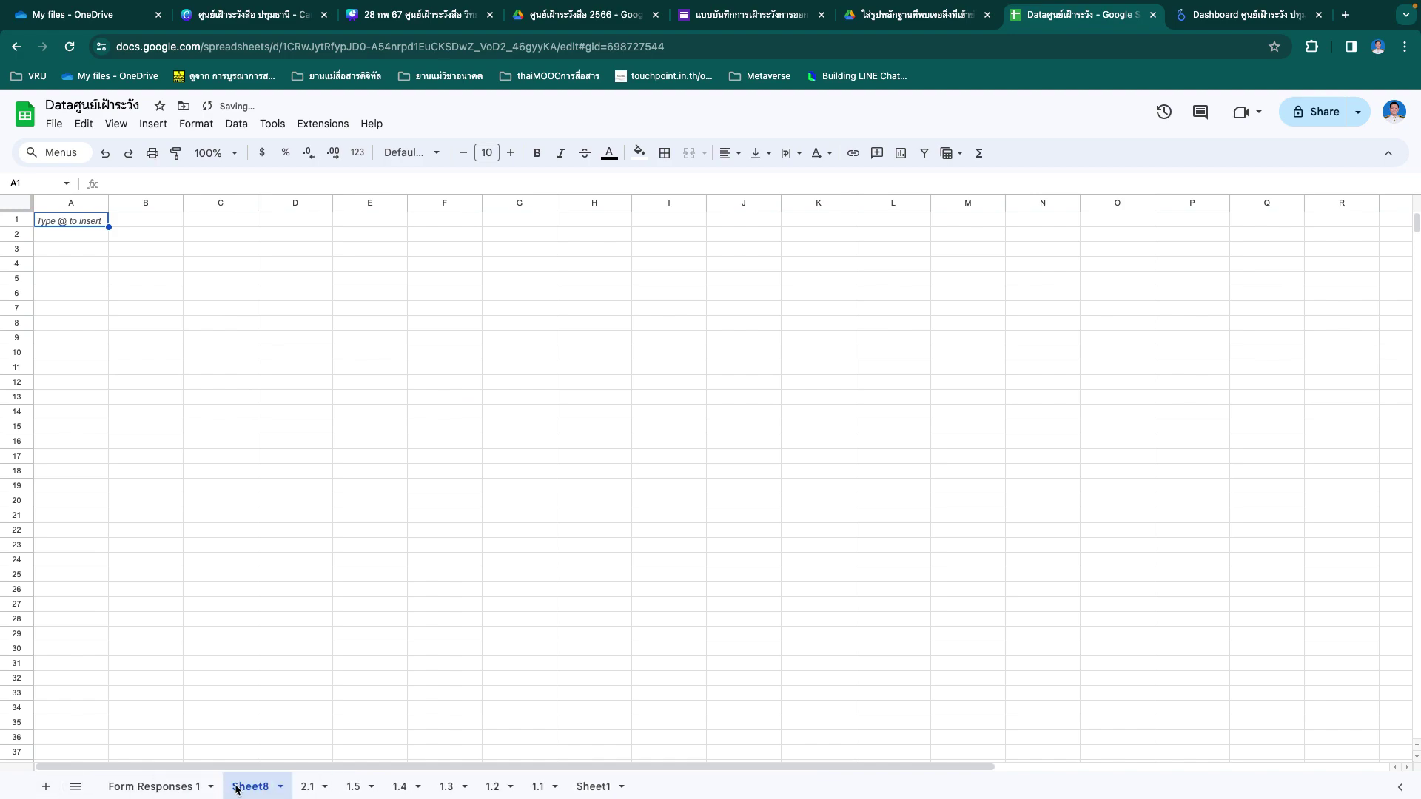
pyautogui.doubleClick(247, 789)
pyautogui.write('2.2')
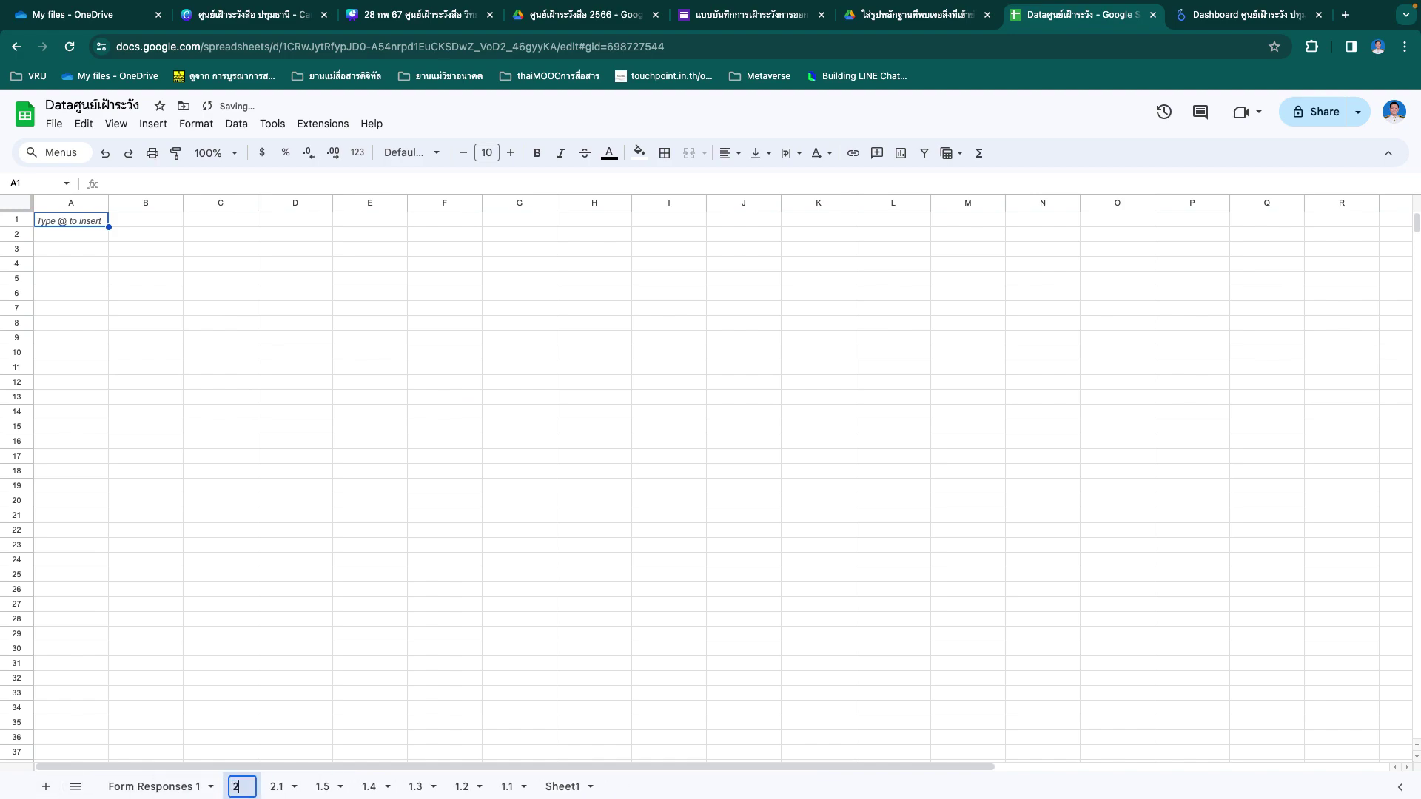
# Step: Sort the Form Responses 1 sheet A to Z by column R, การโฆษณา 2
pyautogui.click(140, 788)
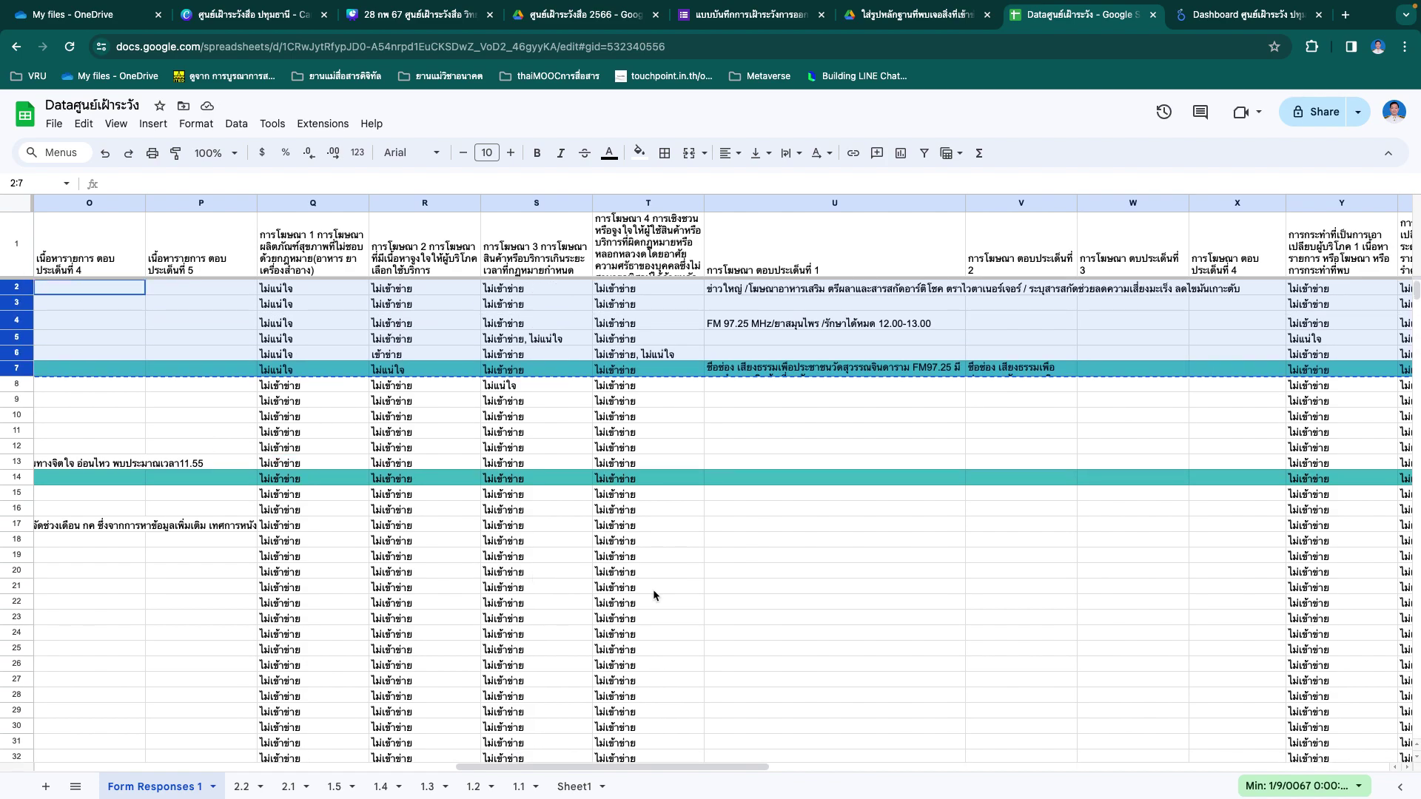
pyautogui.click(643, 603)
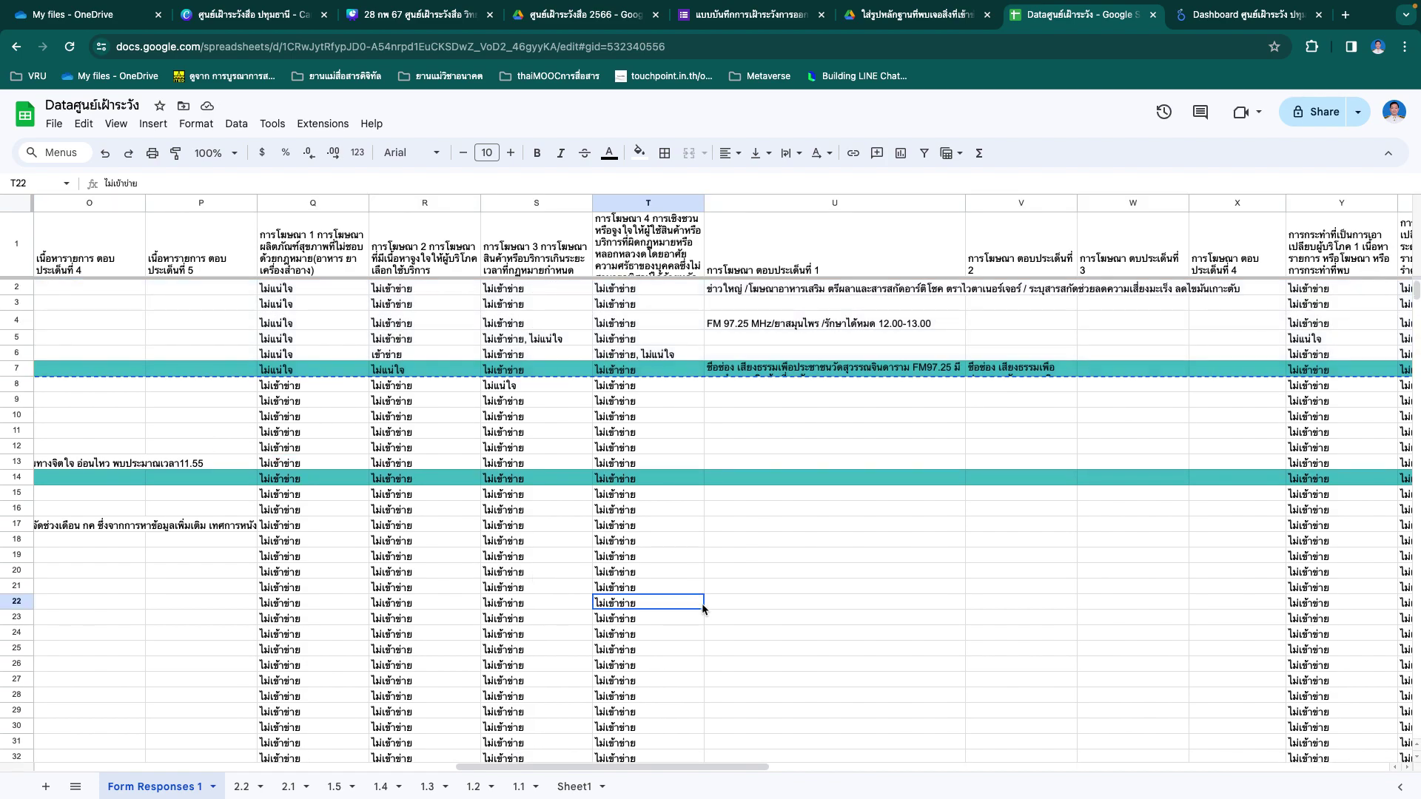
pyautogui.hscroll(10, 707, 598)
pyautogui.hscroll(-8, 707, 603)
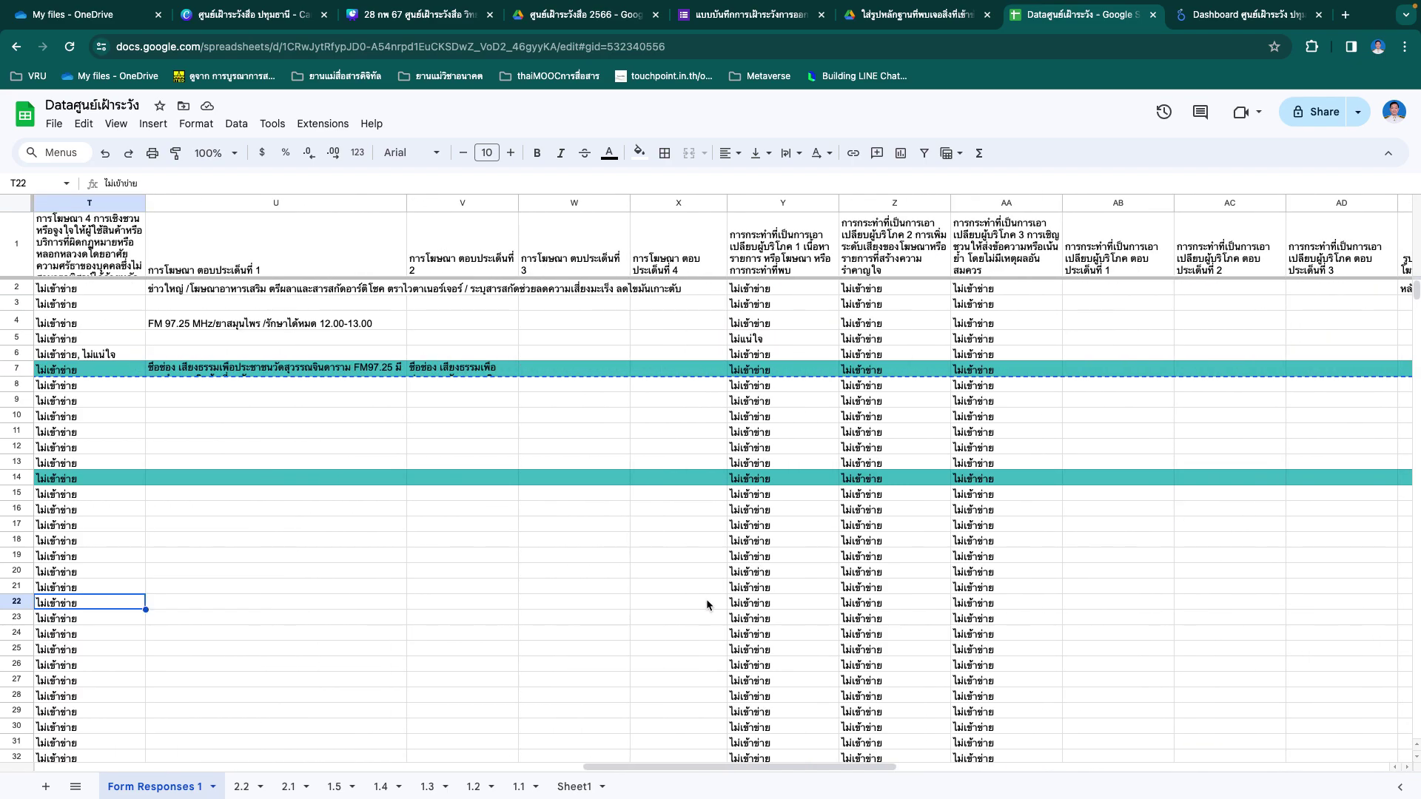
pyautogui.hscroll(-5, 706, 603)
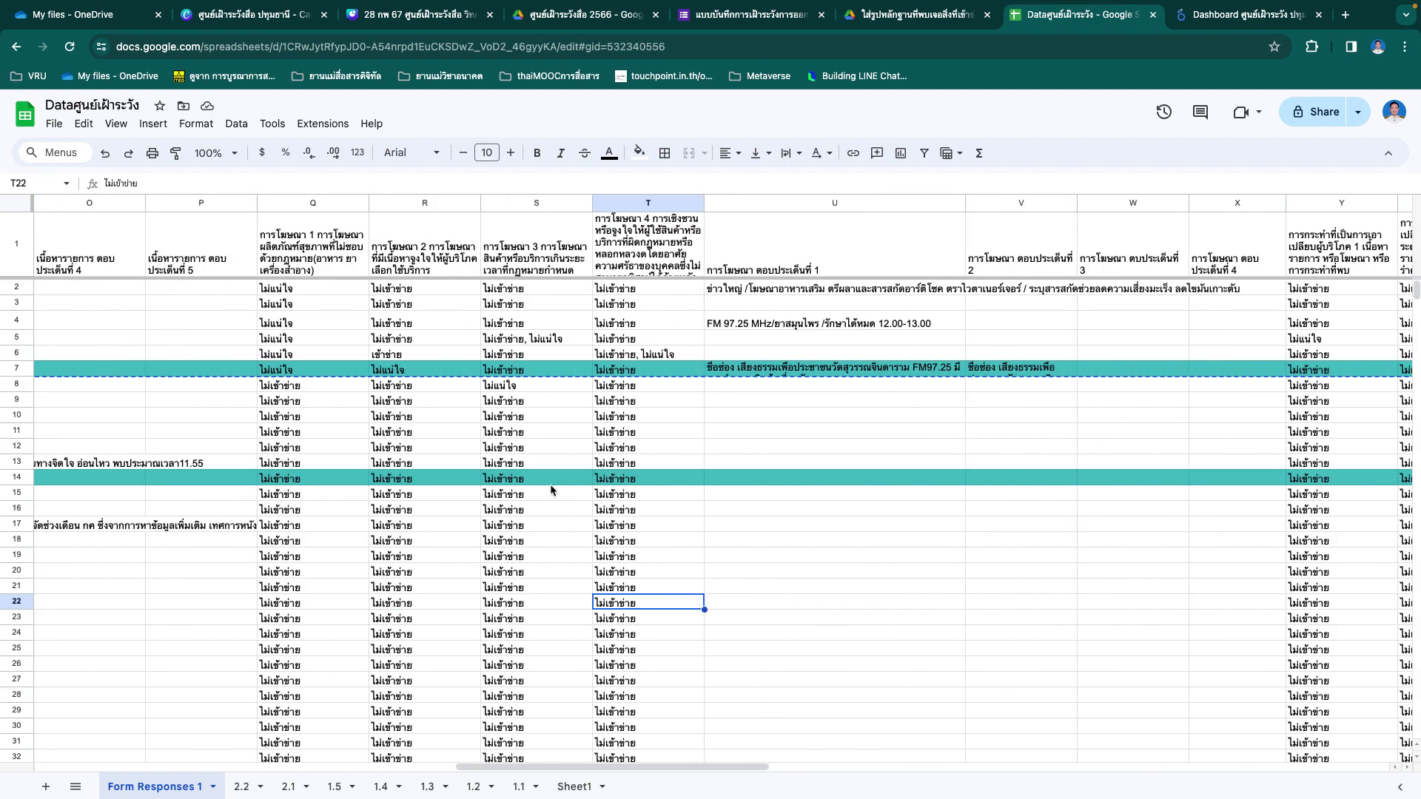
pyautogui.rightClick(438, 213)
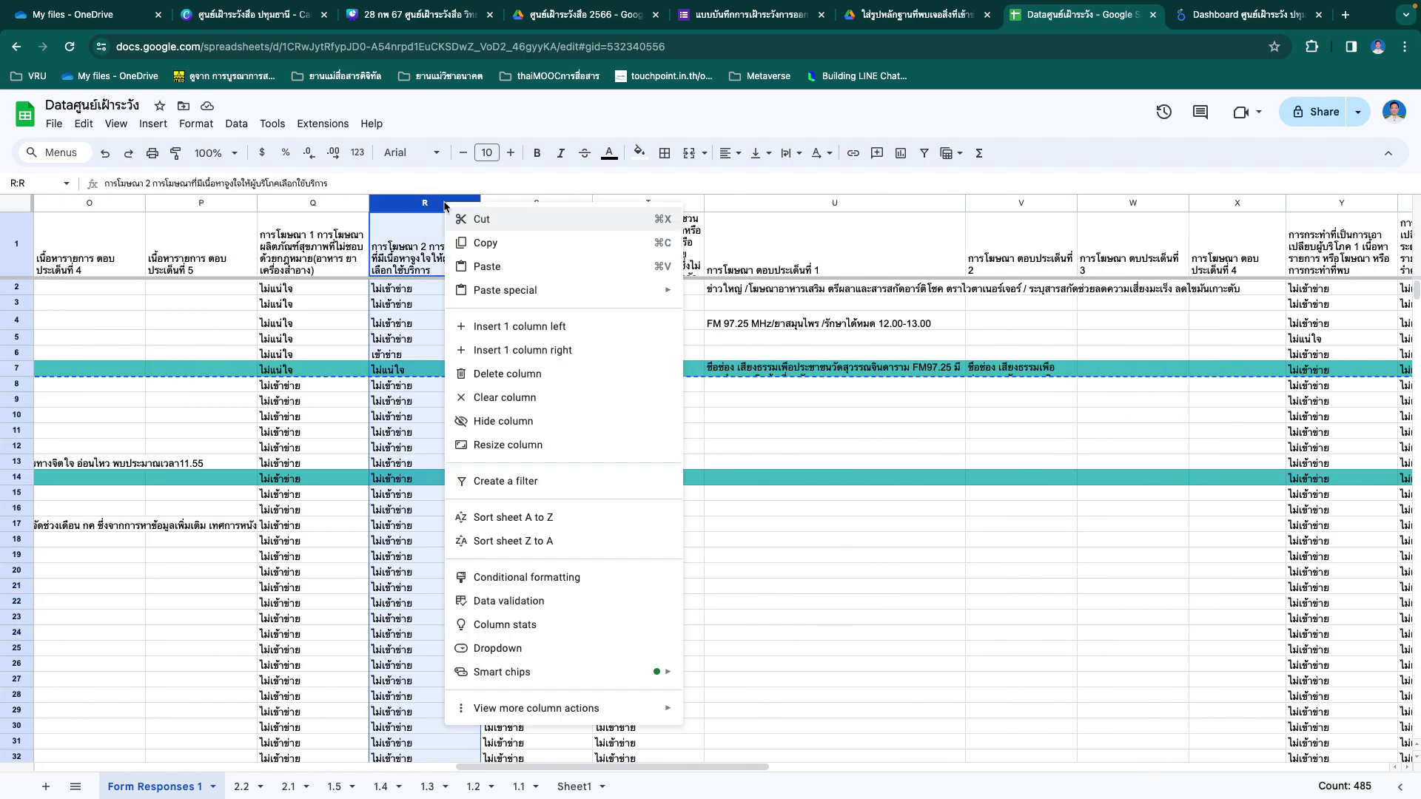
pyautogui.click(572, 518)
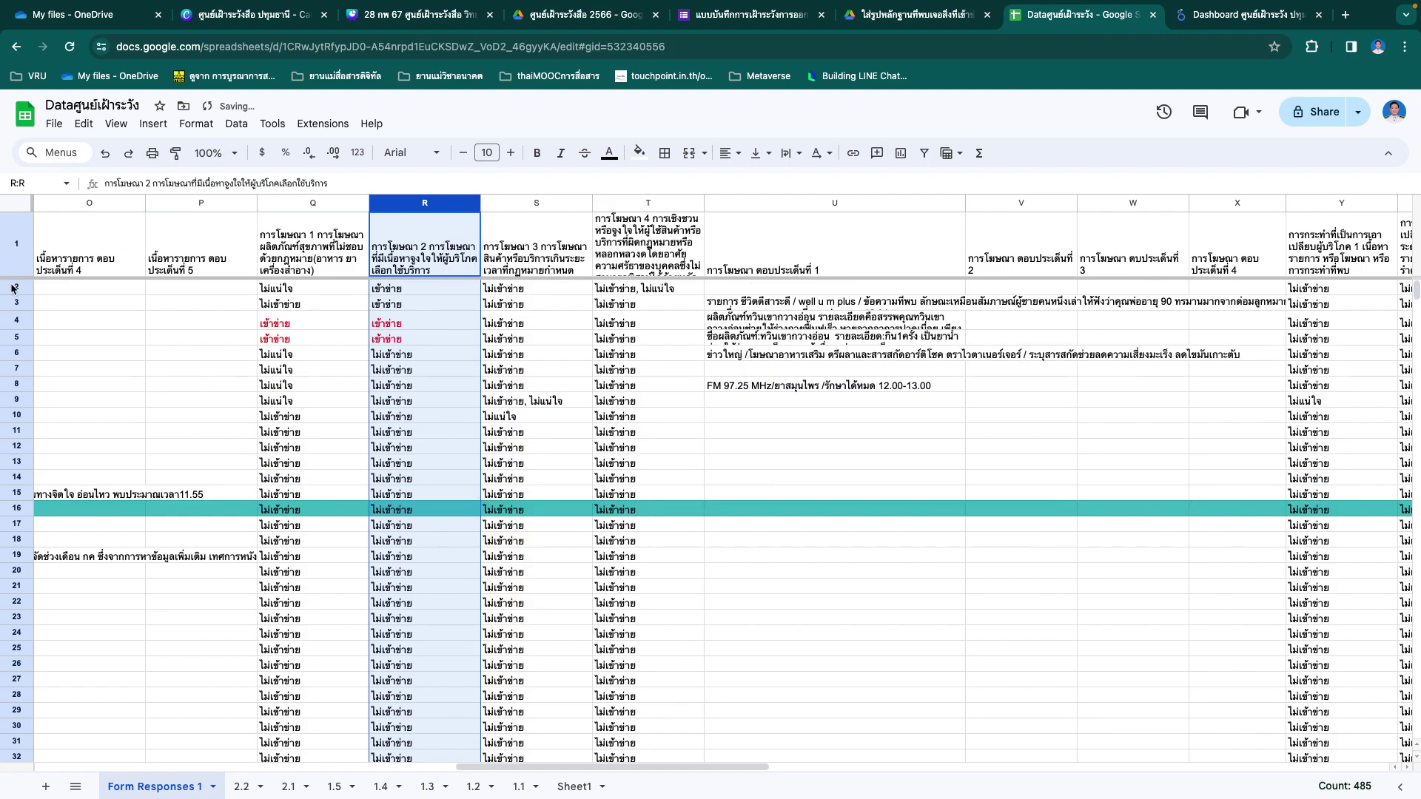
# Step: Try copying only response rows 2–5 of Form Responses 1 into sheet 2.2 from cell A1, and undo the paste
pyautogui.moveTo(15, 287); pyautogui.dragTo(15, 342)
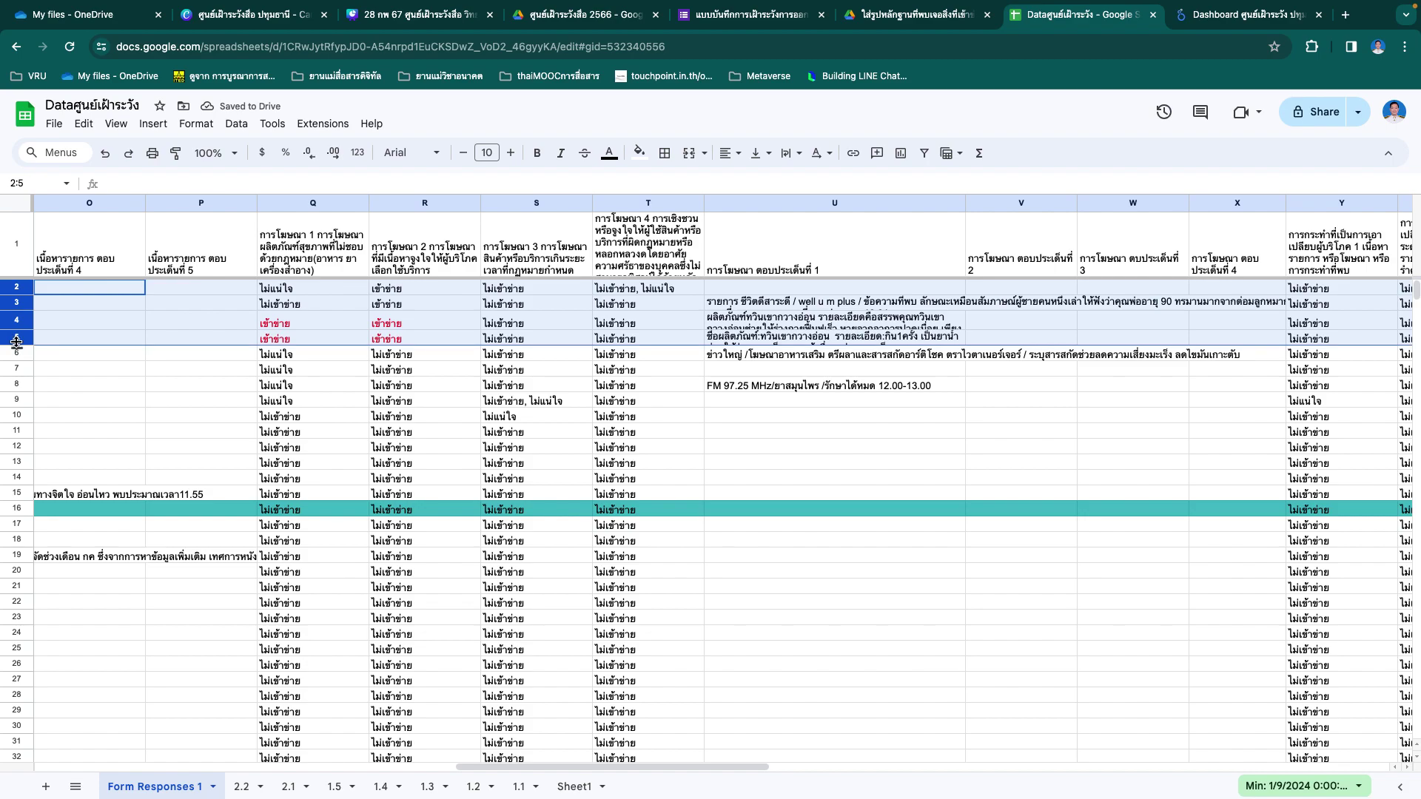
pyautogui.hotkey('ctrl', 'c')
pyautogui.click(246, 786)
pyautogui.hotkey('ctrl', 'v')
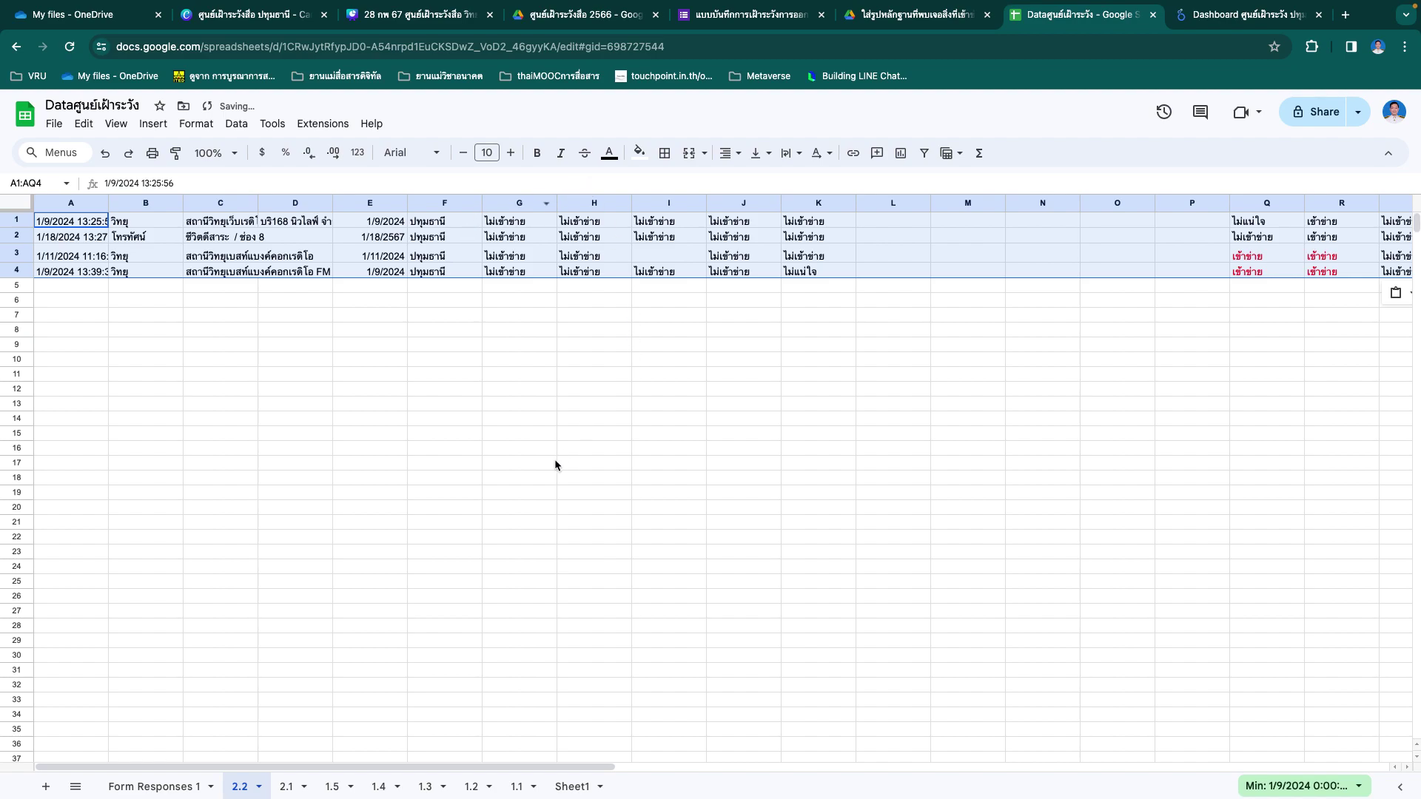
pyautogui.hotkey('ctrl', 'z')
# Step: Copy the header and เข้าข่าย rows, rows 1–5 of Form Responses 1, into sheet 2.2 starting at cell A1
pyautogui.click(152, 789)
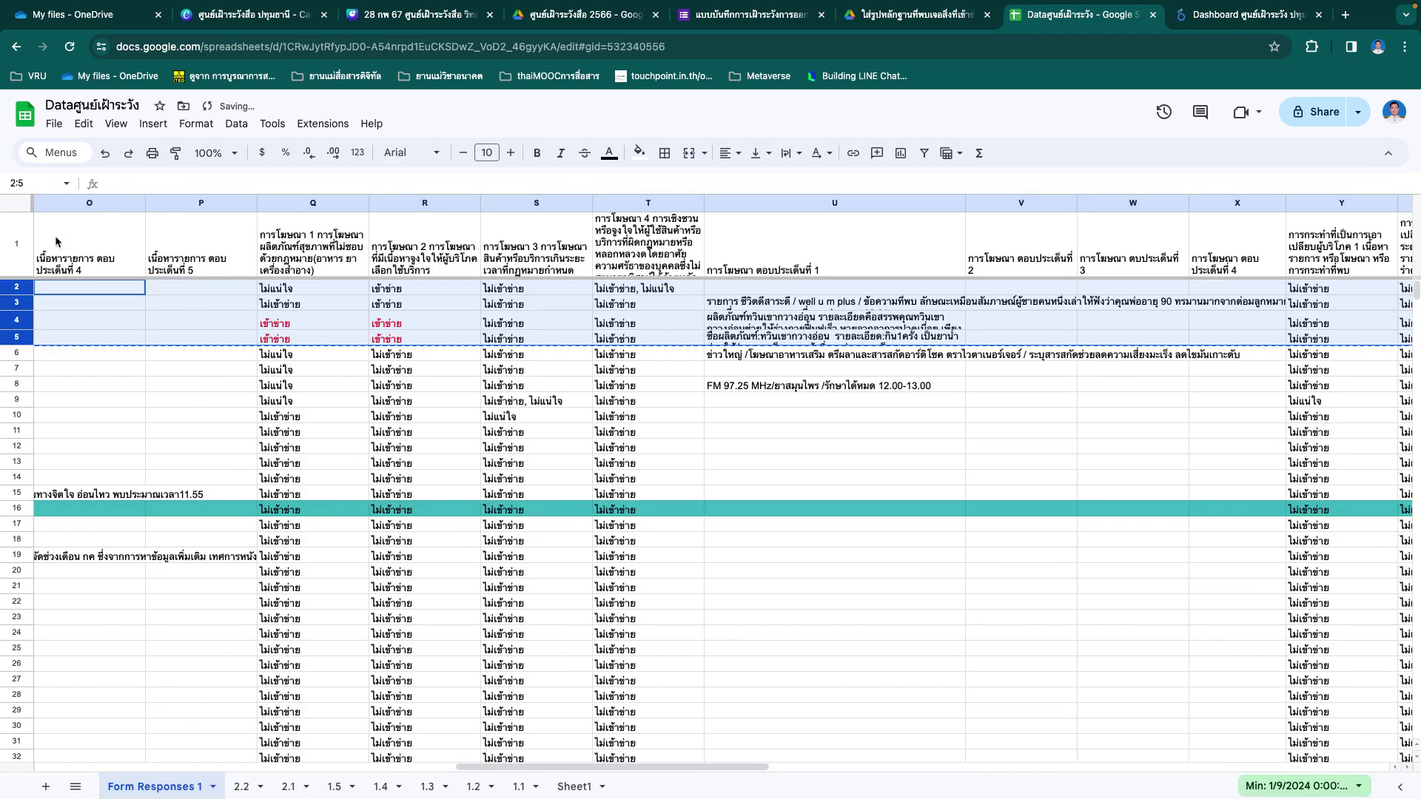
pyautogui.click(13, 227)
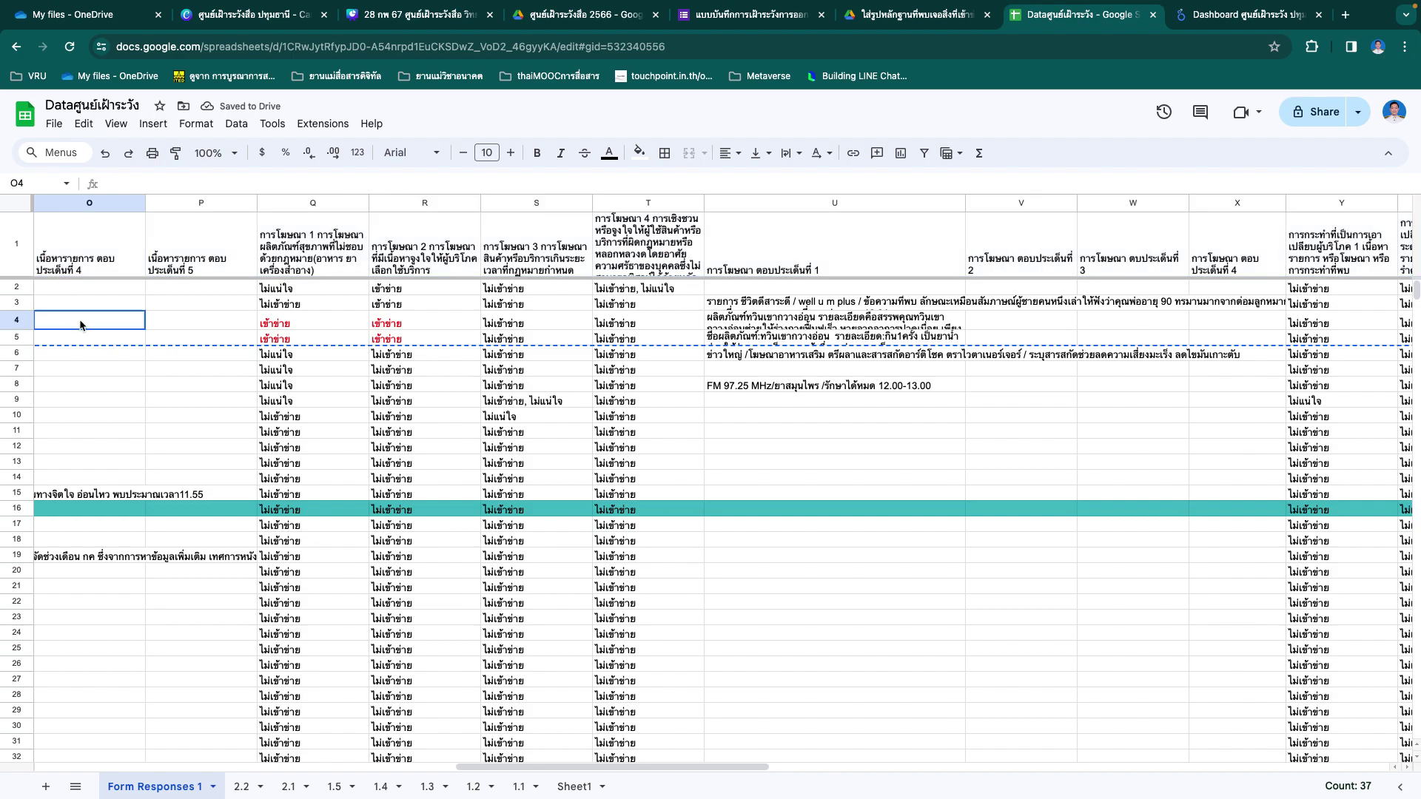
pyautogui.keyDown('shift'); pyautogui.click(17, 319); pyautogui.keyUp('shift')
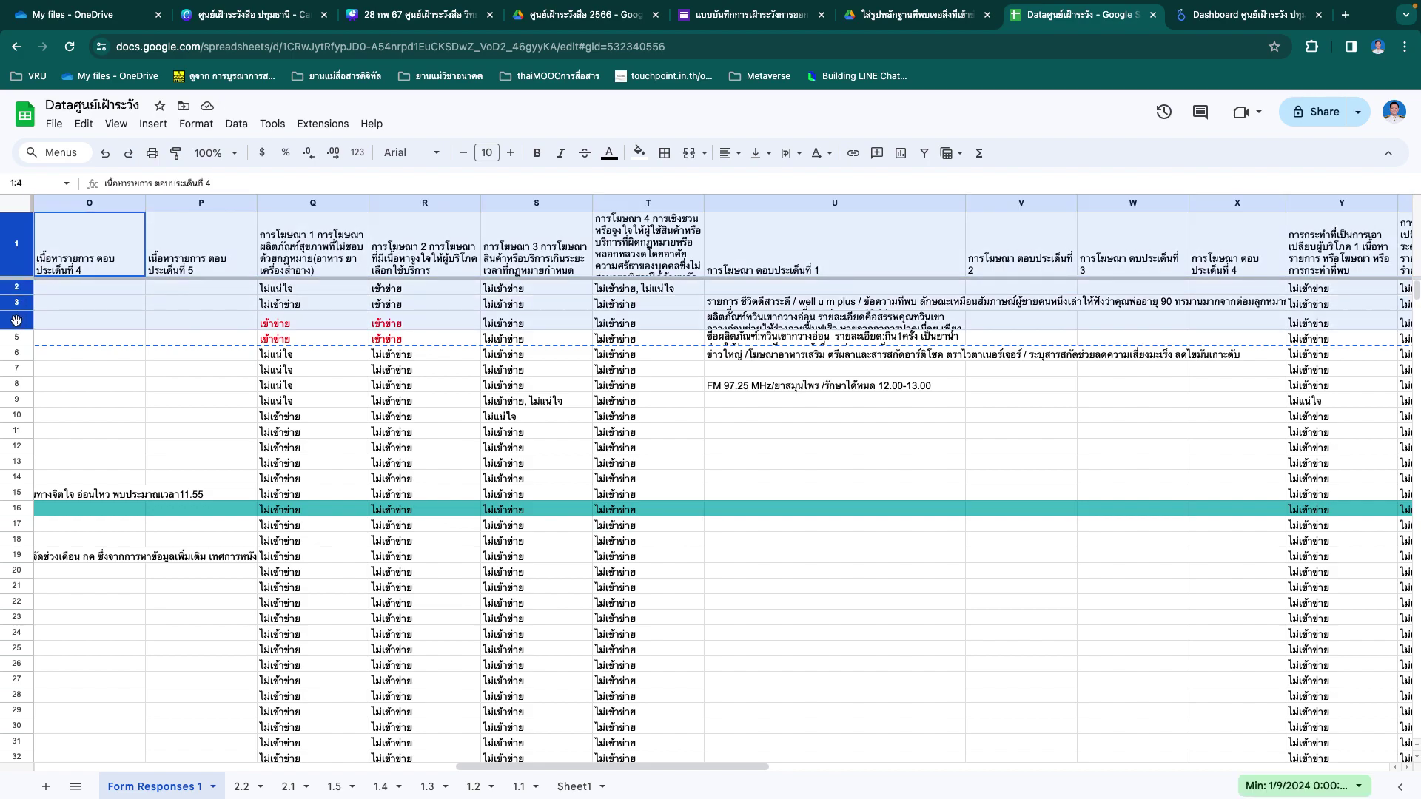
pyautogui.keyDown('shift'); pyautogui.click(13, 333); pyautogui.keyUp('shift')
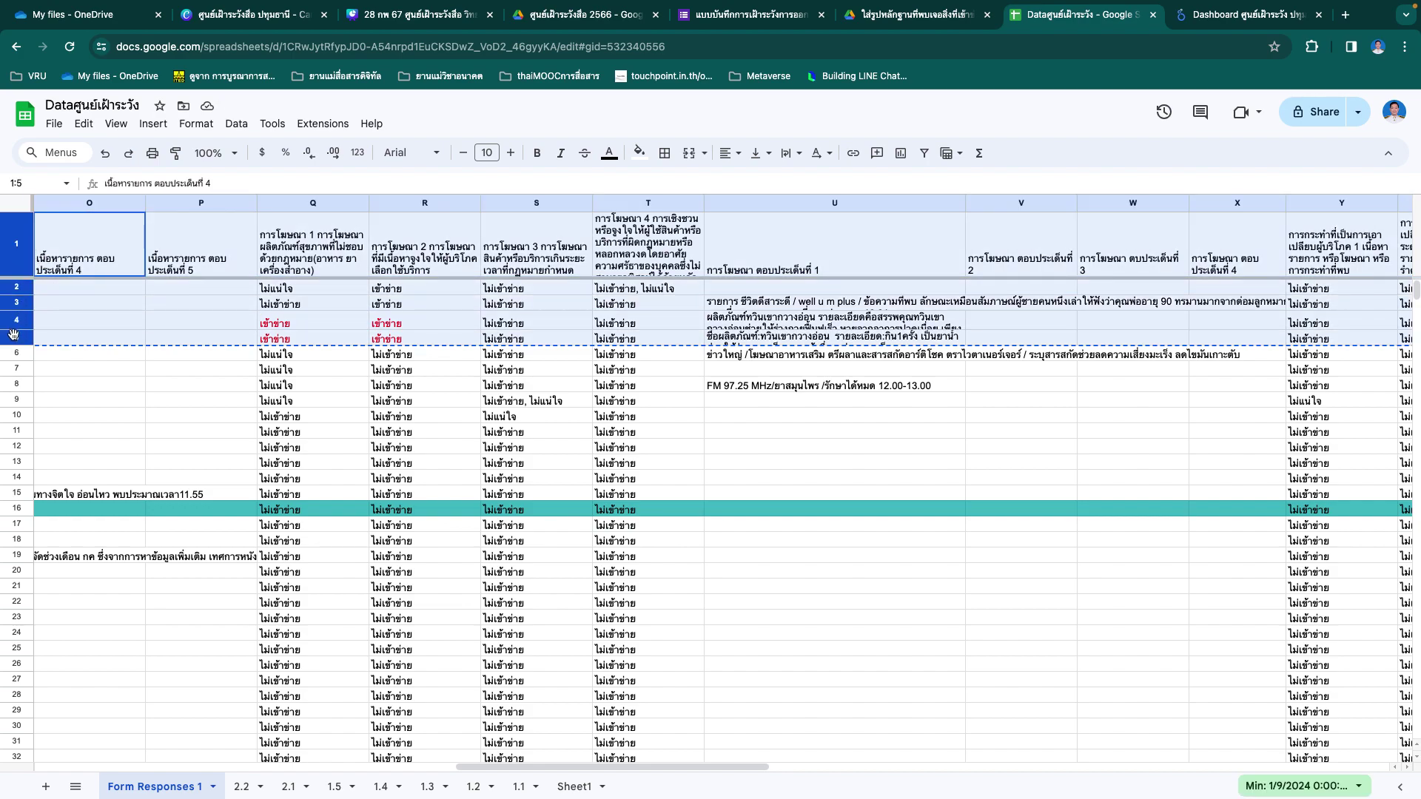
pyautogui.hotkey('ctrl', 'c')
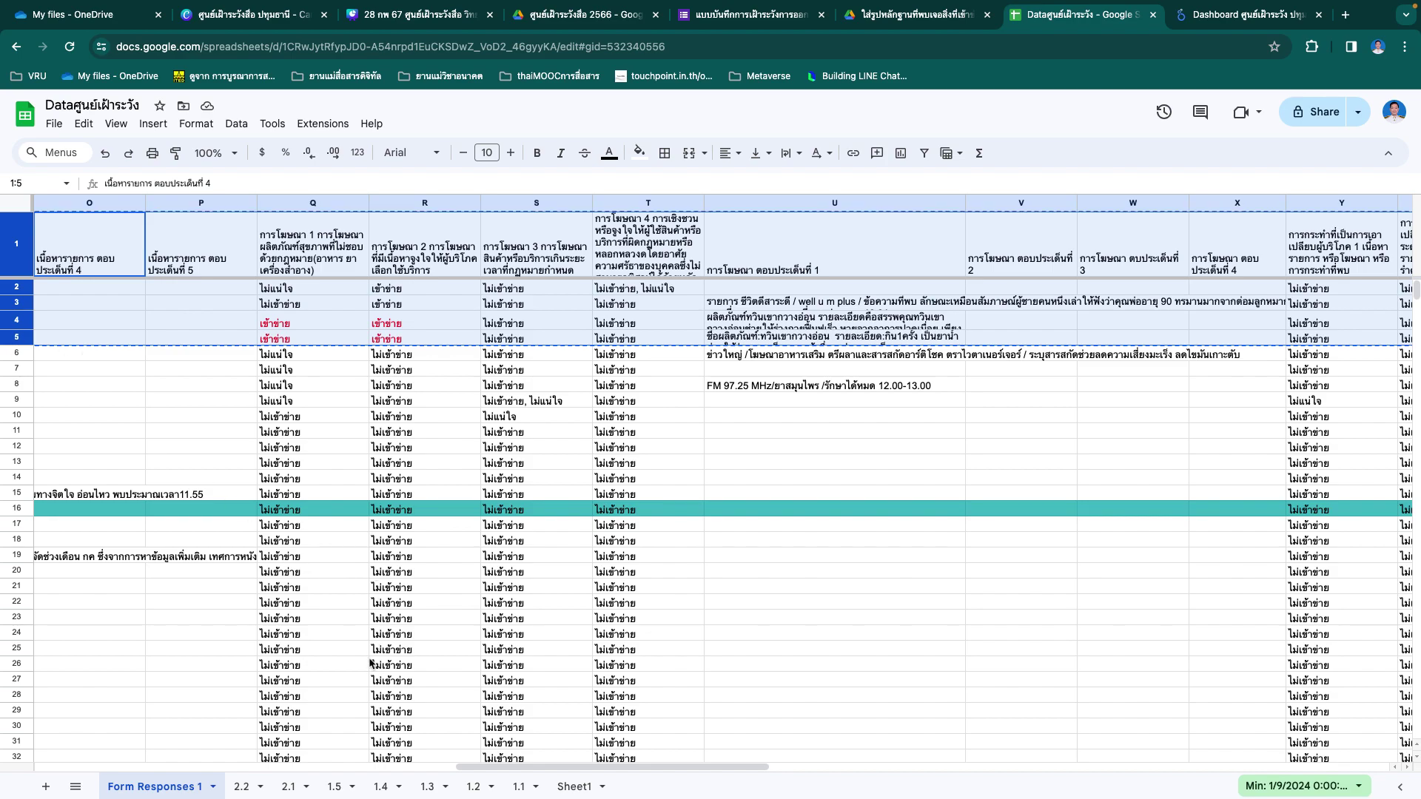
pyautogui.click(242, 785)
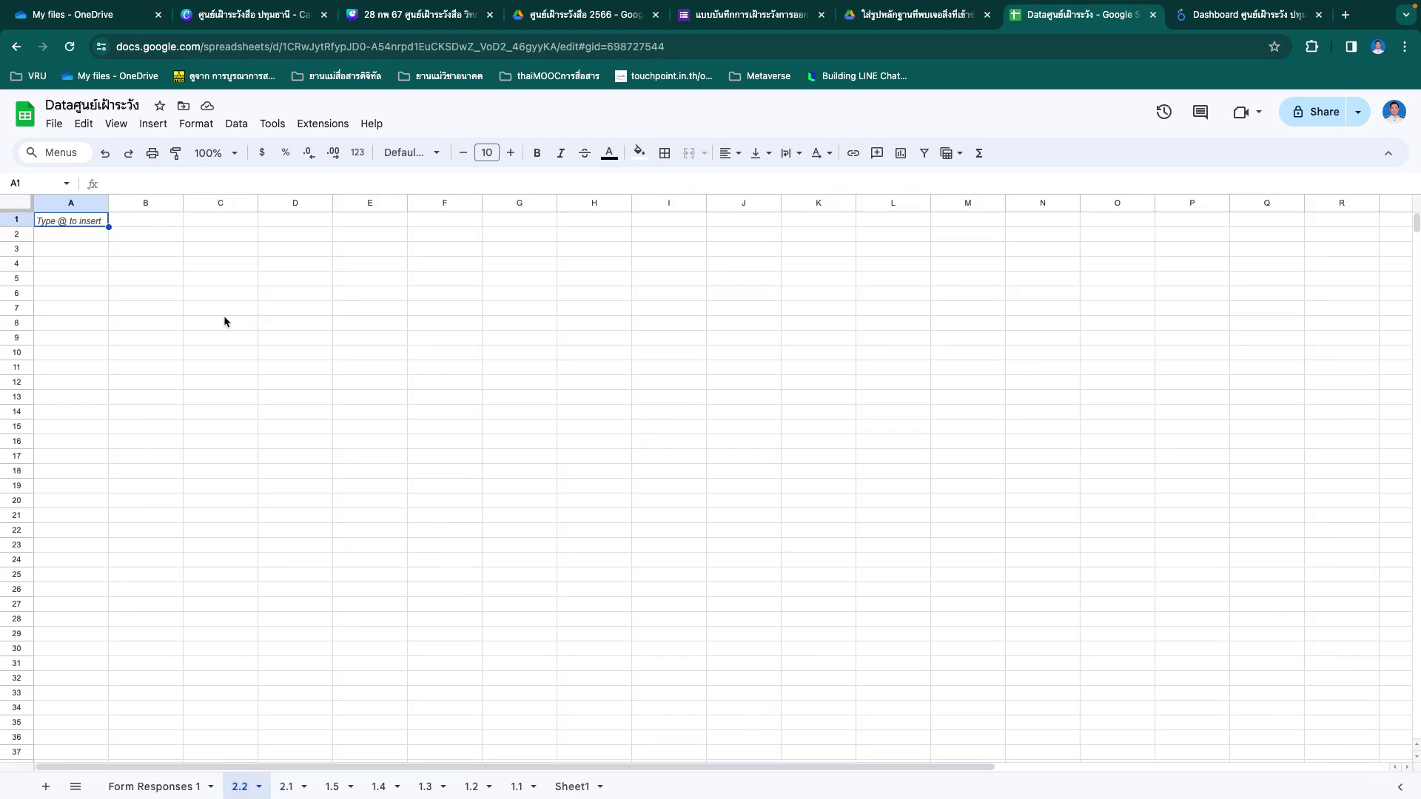
pyautogui.hotkey('ctrl', 'v')
# Step: Fill the เข้าข่าย cells R2:R5 in sheet 2.2 with red
pyautogui.hscroll(5, 953, 362)
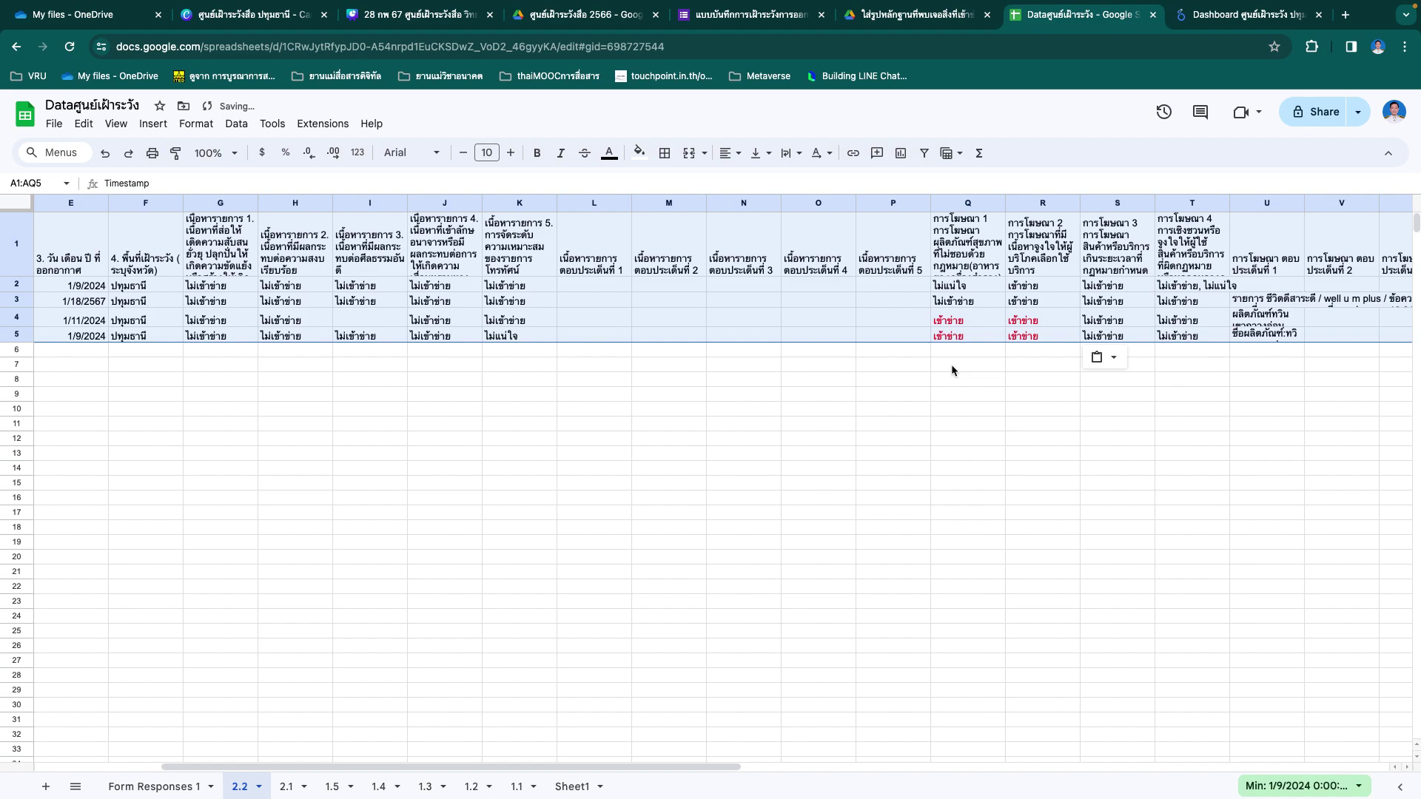
pyautogui.hscroll(-3, 952, 366)
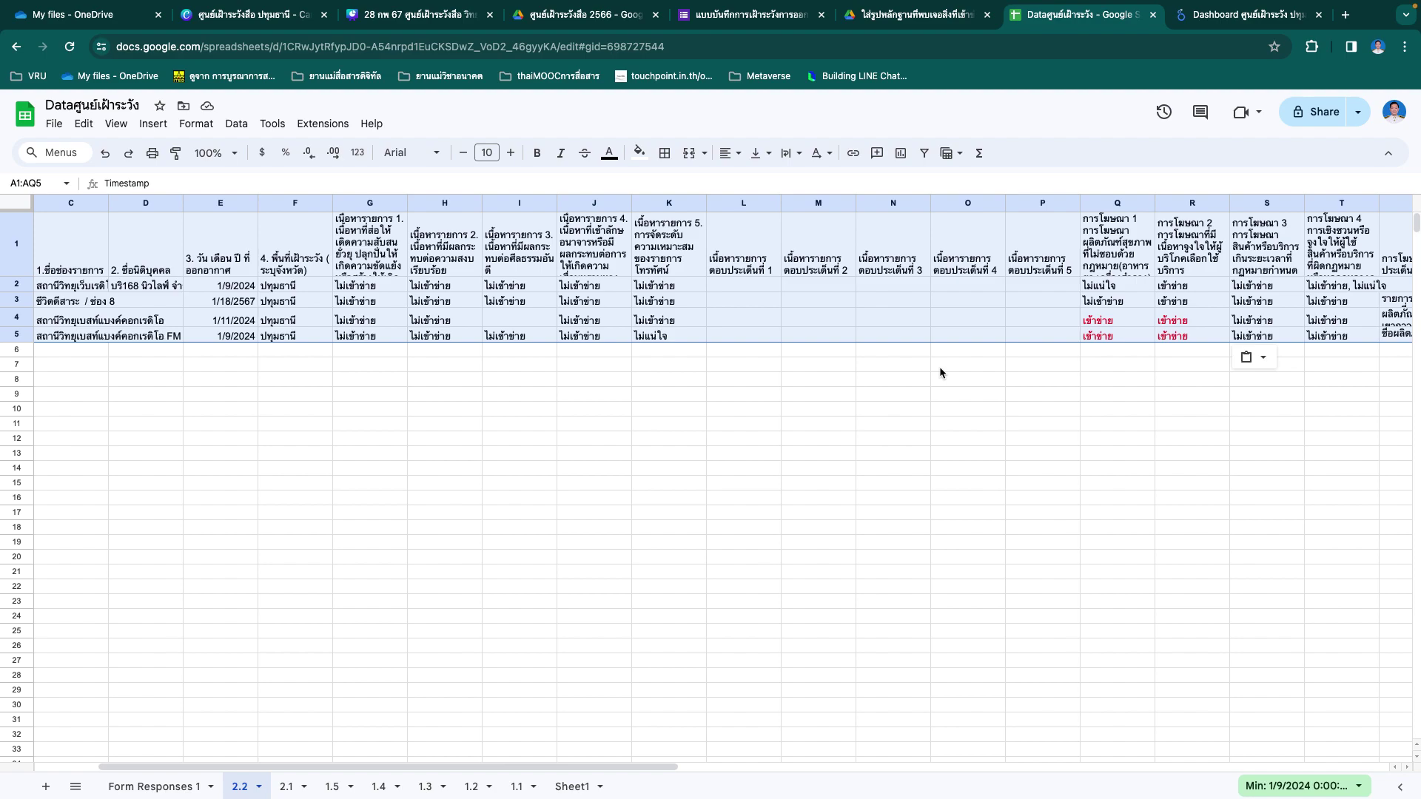
pyautogui.hscroll(3, 937, 367)
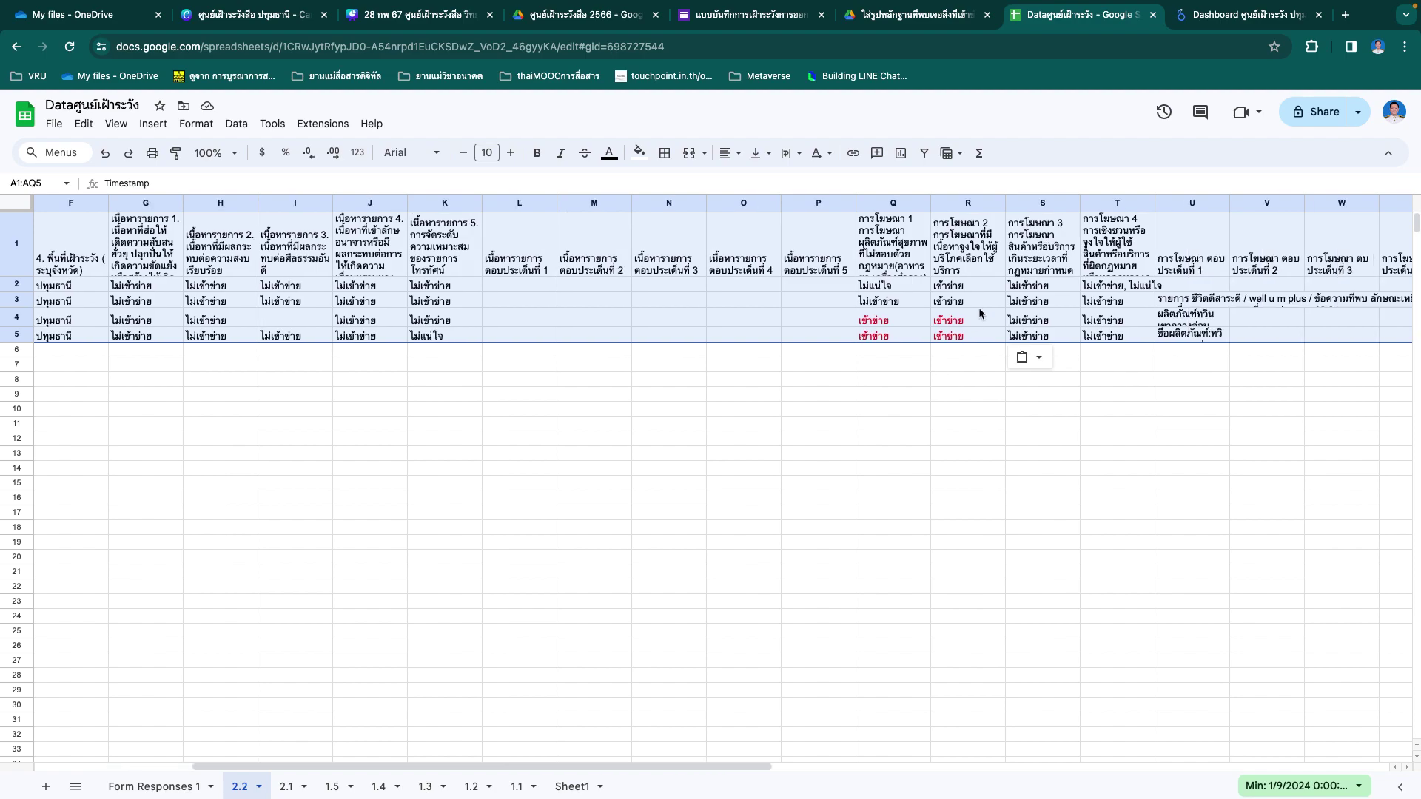
pyautogui.moveTo(962, 287); pyautogui.dragTo(961, 338)
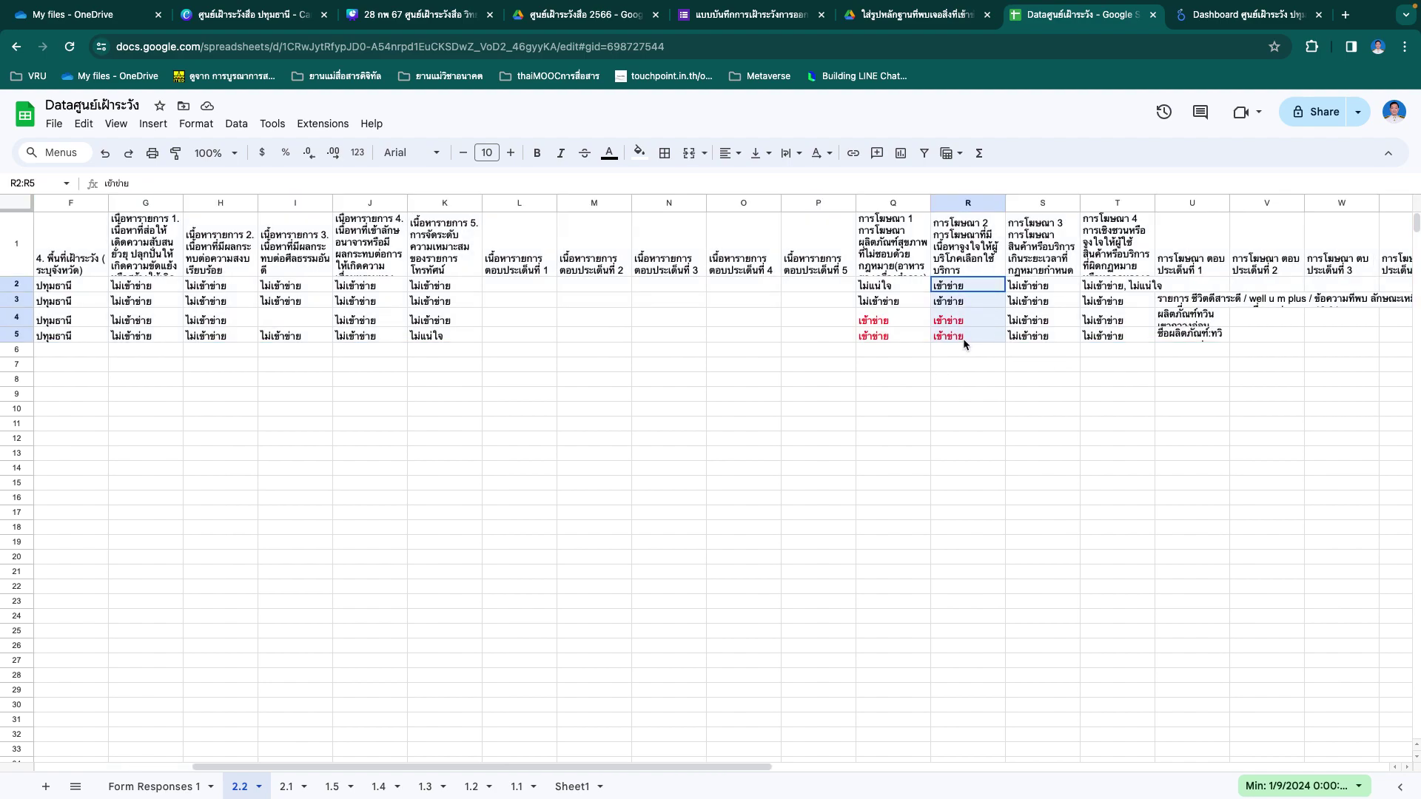
pyautogui.click(639, 153)
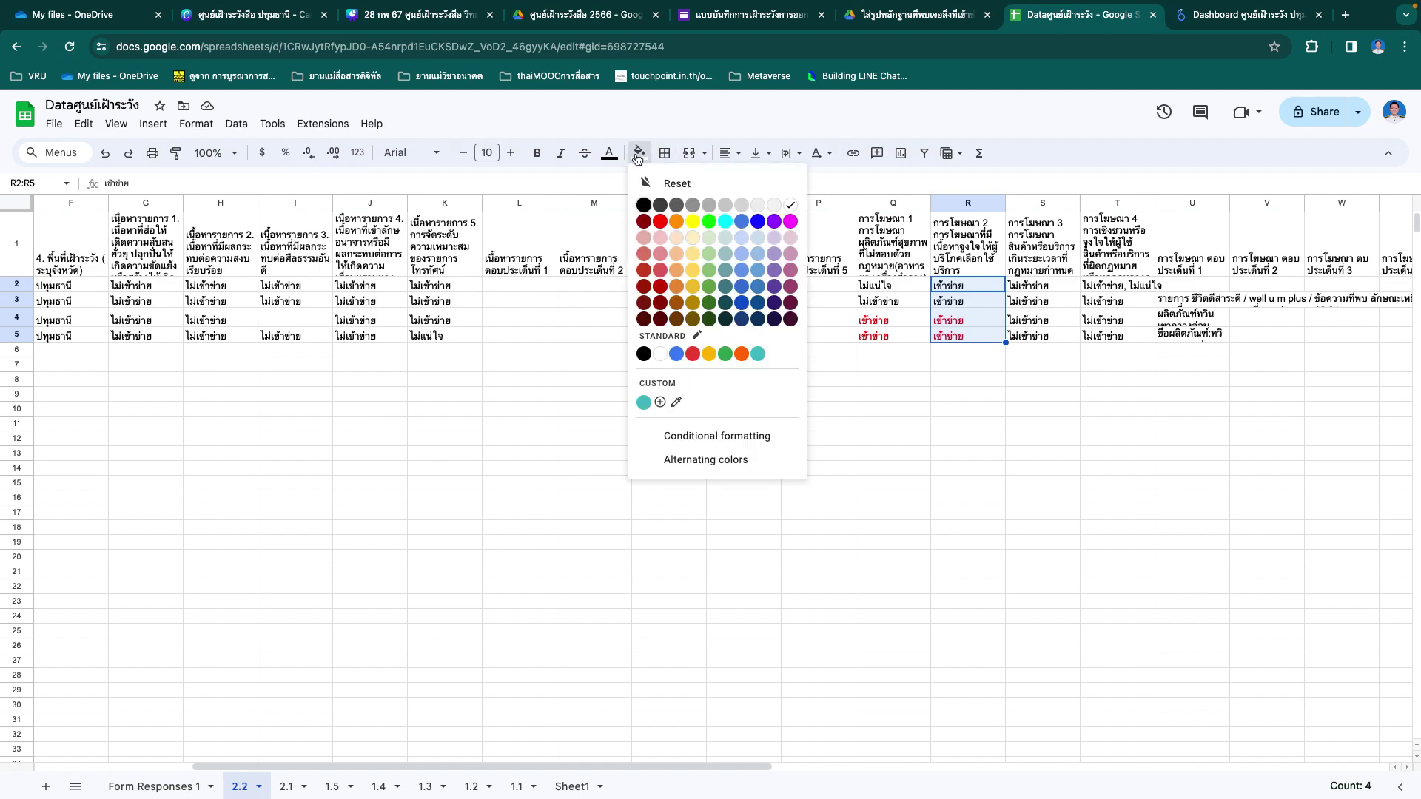
pyautogui.click(663, 225)
# Step: Sort the Form Responses 1 sheet Z to A by column R, การโฆษณา 2
pyautogui.click(151, 787)
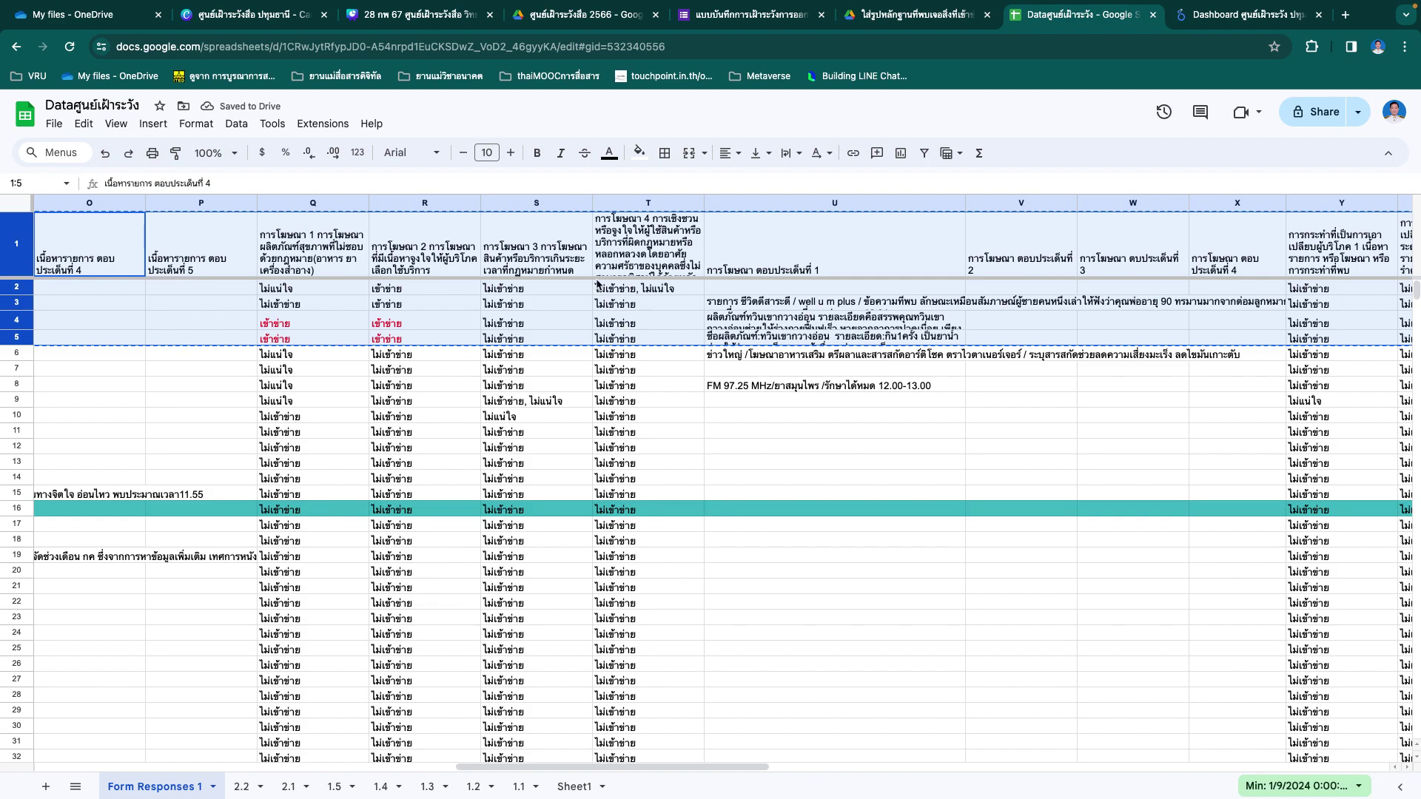
pyautogui.click(429, 210)
pyautogui.rightClick(430, 211)
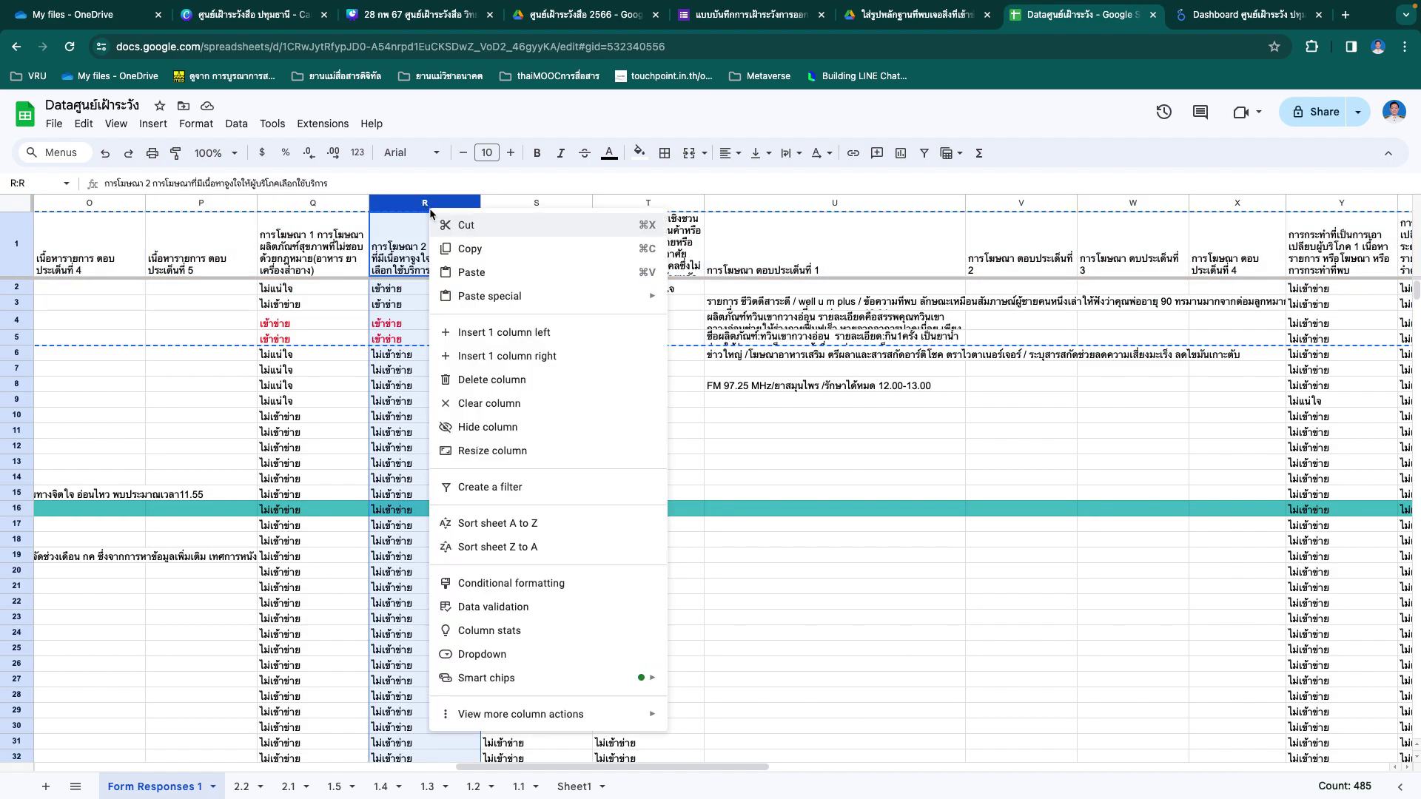
pyautogui.click(569, 548)
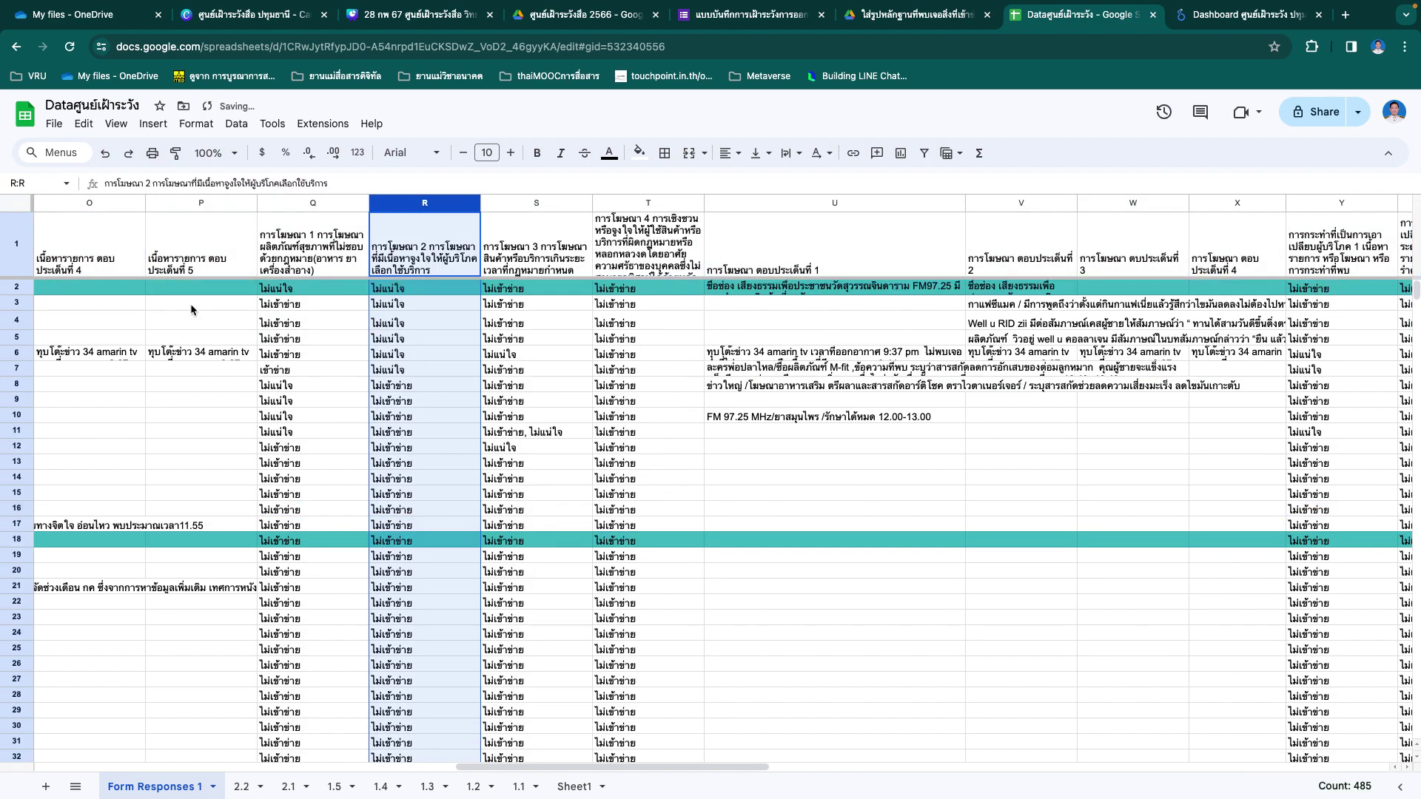
# Step: Try copying rows 1–7 of Form Responses 1, header included, into sheet 2.2 at cell A6, and undo the paste
pyautogui.click(107, 367)
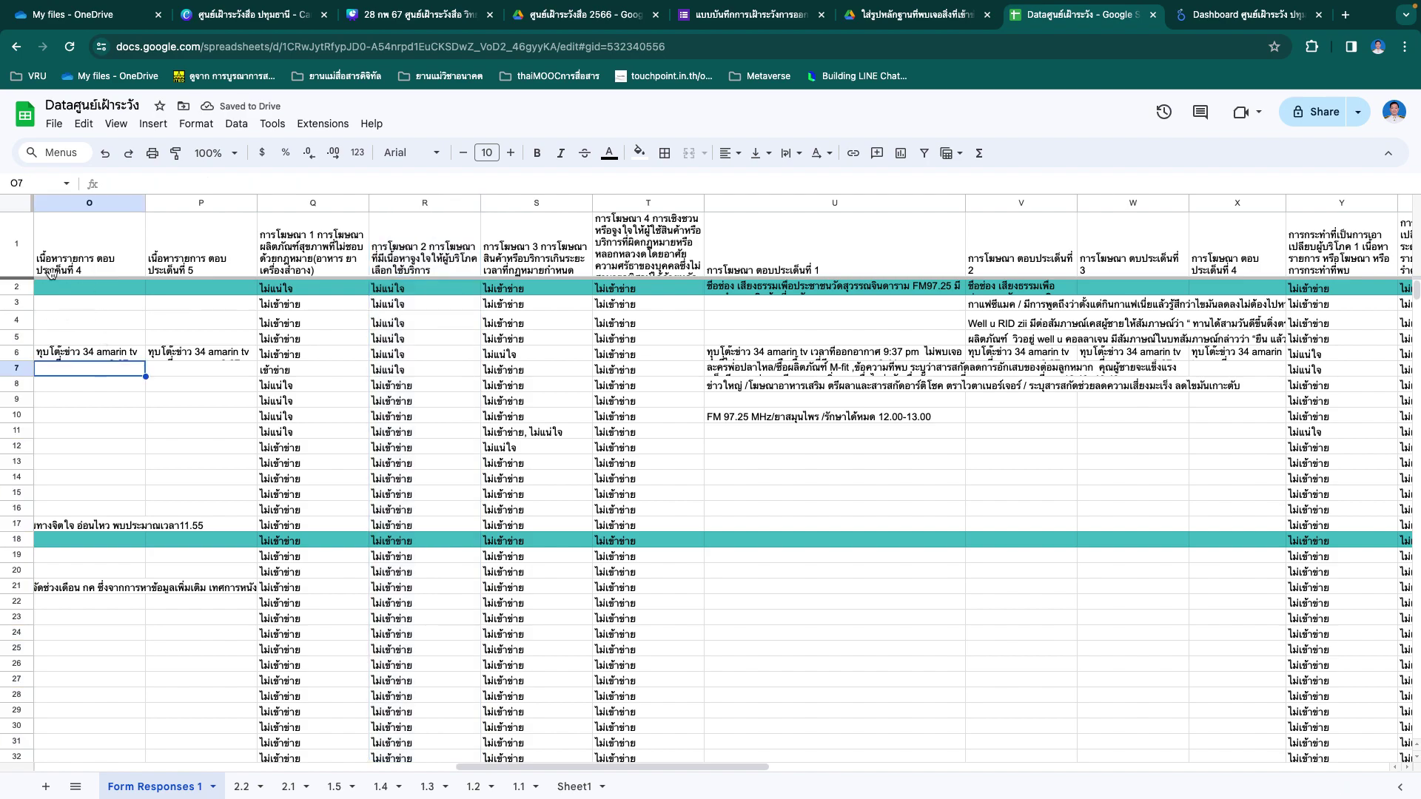
pyautogui.moveTo(20, 250); pyautogui.dragTo(8, 368)
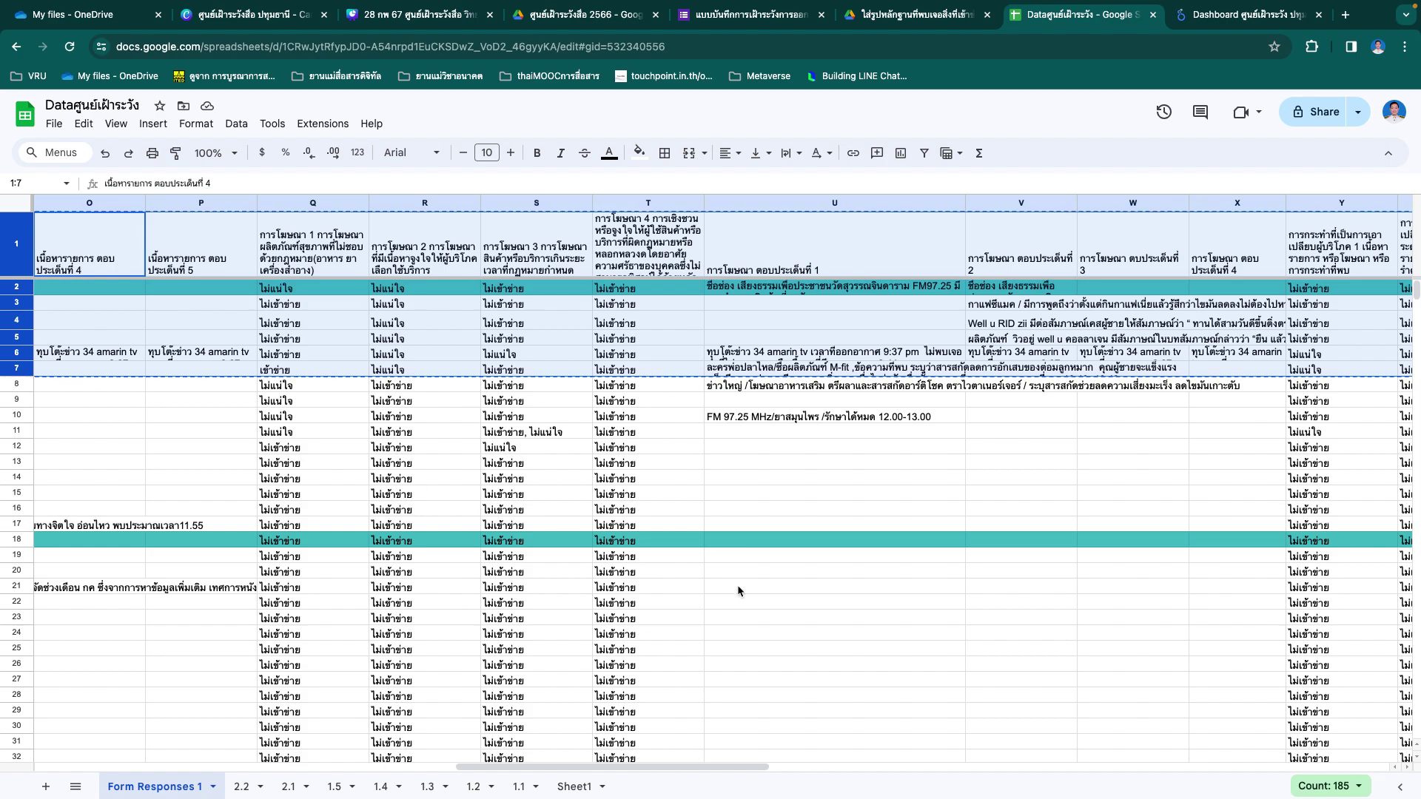
pyautogui.click(242, 785)
pyautogui.click(71, 349)
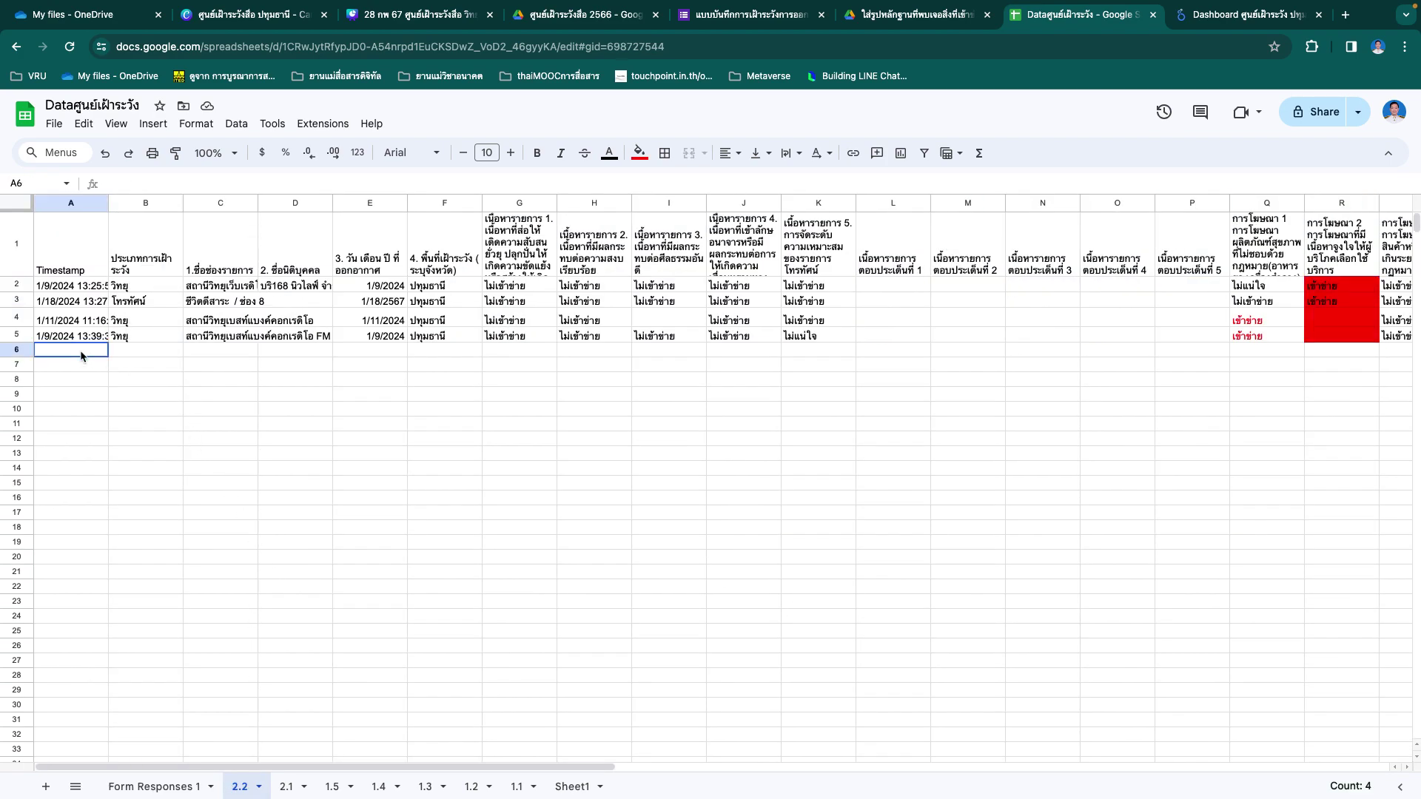
pyautogui.hotkey('ctrl', 'v')
pyautogui.hscroll(1, 967, 450)
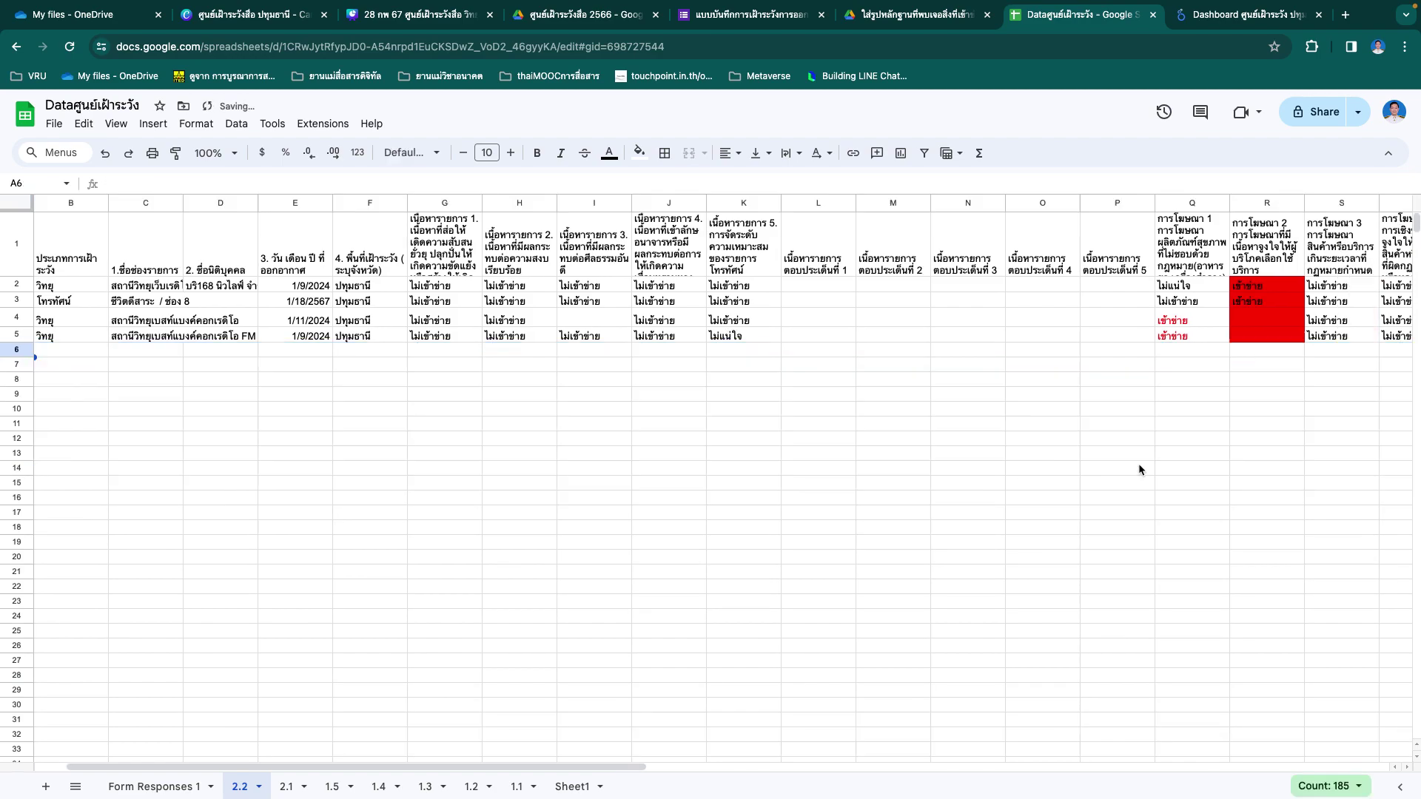
pyautogui.hotkey('ctrl', 'z')
# Step: Copy the ไม่แน่ใจ rows 2–7 of Form Responses 1 without the header into sheet 2.2 starting at cell A6
pyautogui.click(170, 787)
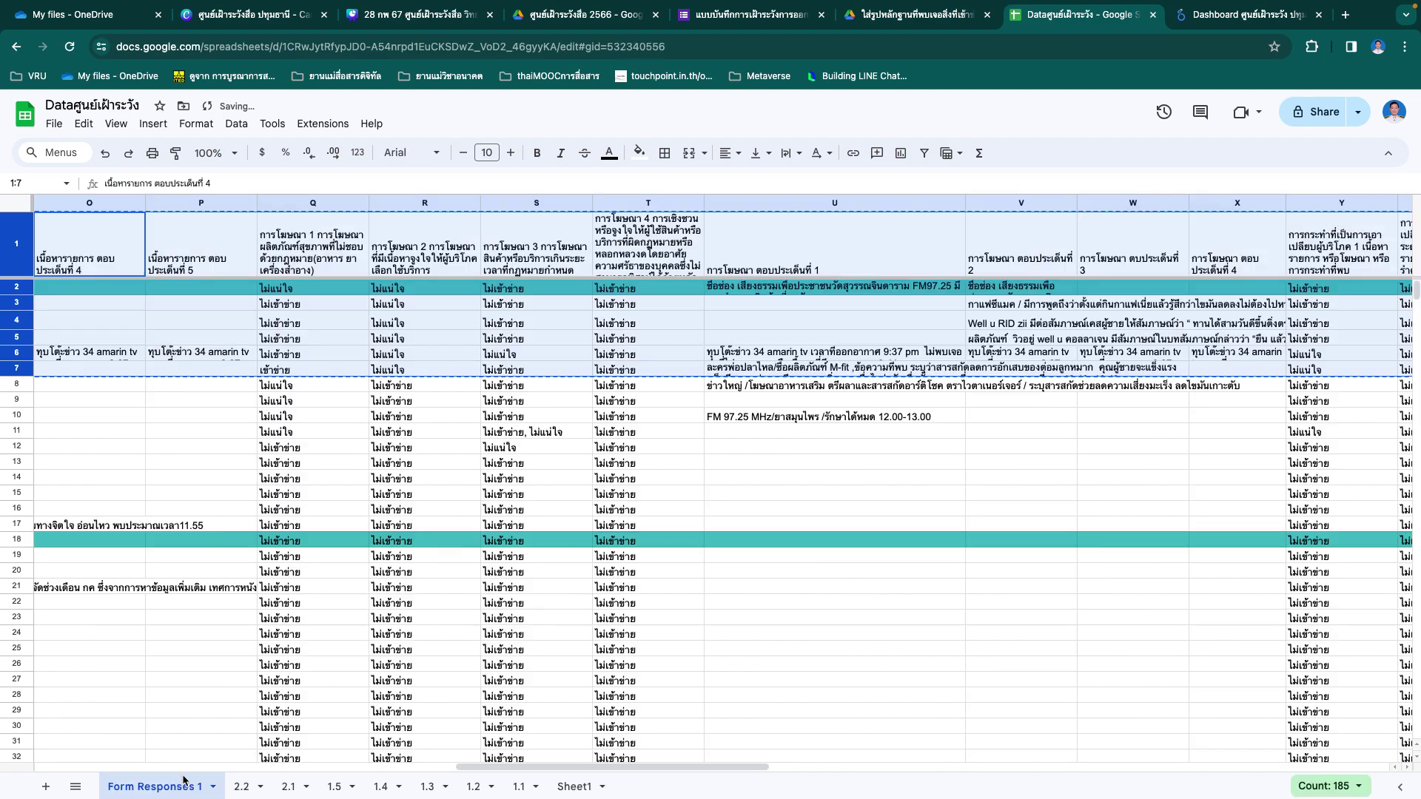
pyautogui.moveTo(22, 286); pyautogui.dragTo(19, 376)
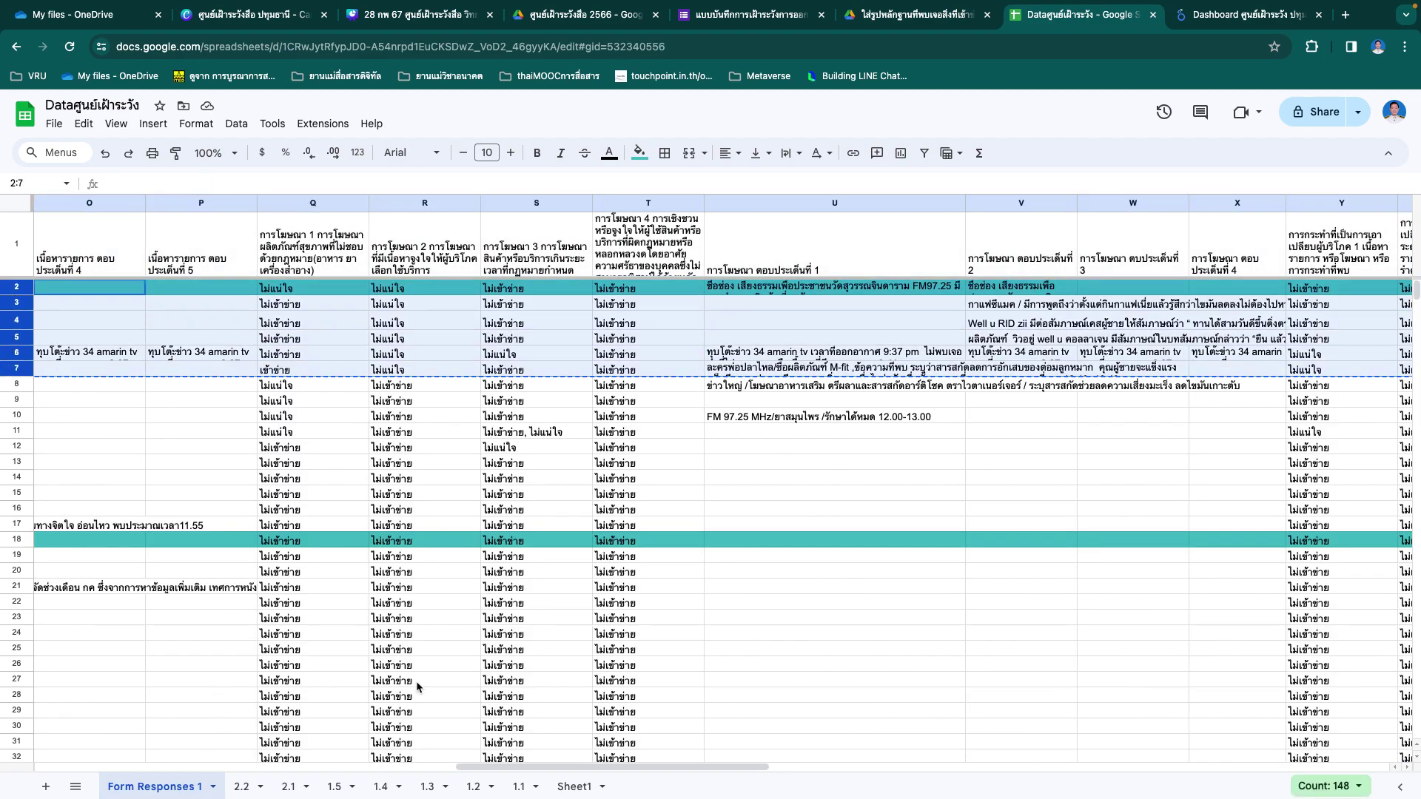
pyautogui.click(250, 787)
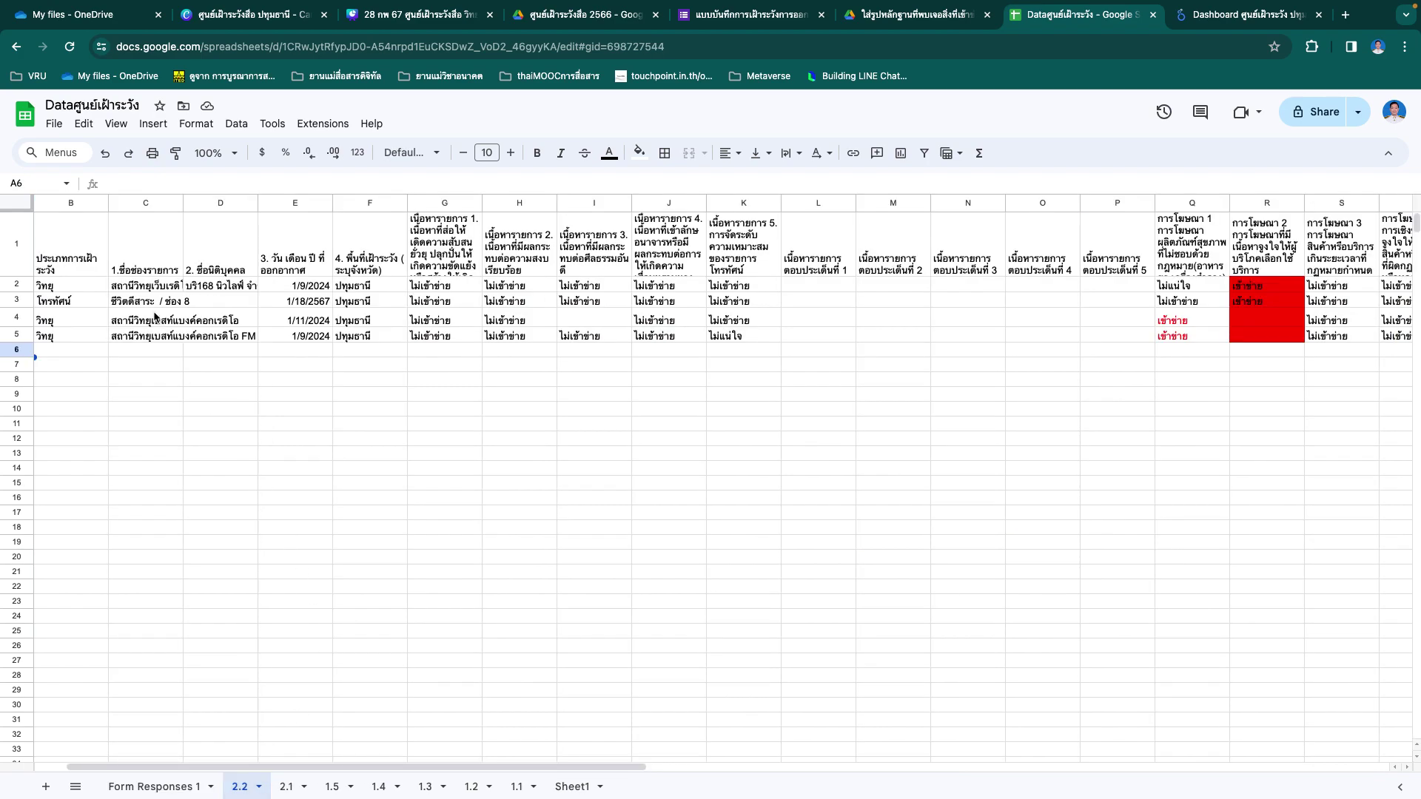
pyautogui.click(137, 385)
pyautogui.click(81, 349)
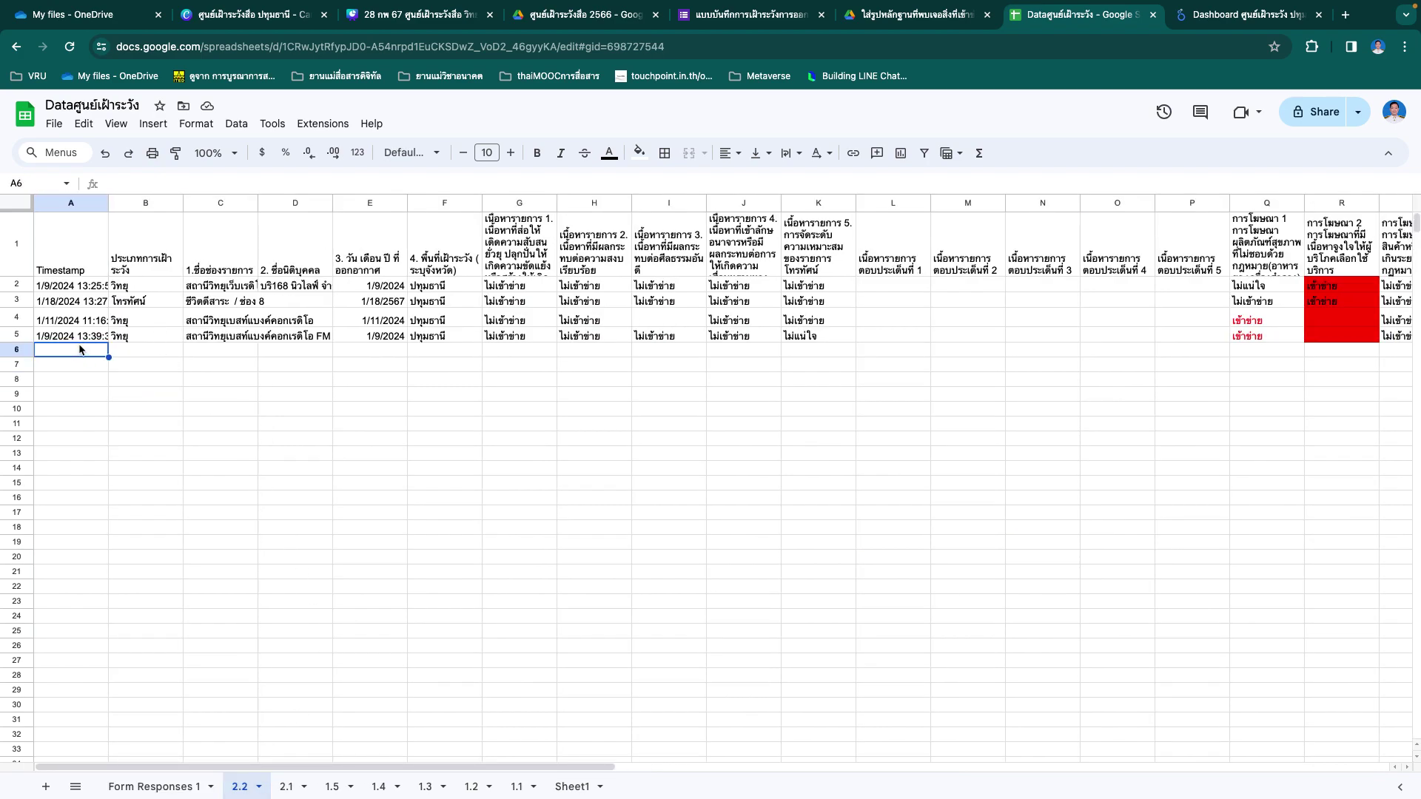
pyautogui.hotkey('ctrl', 'v')
# Step: Fill the ไม่แน่ใจ cells R6:R11 in sheet 2.2 with orange
pyautogui.hscroll(3, 743, 470)
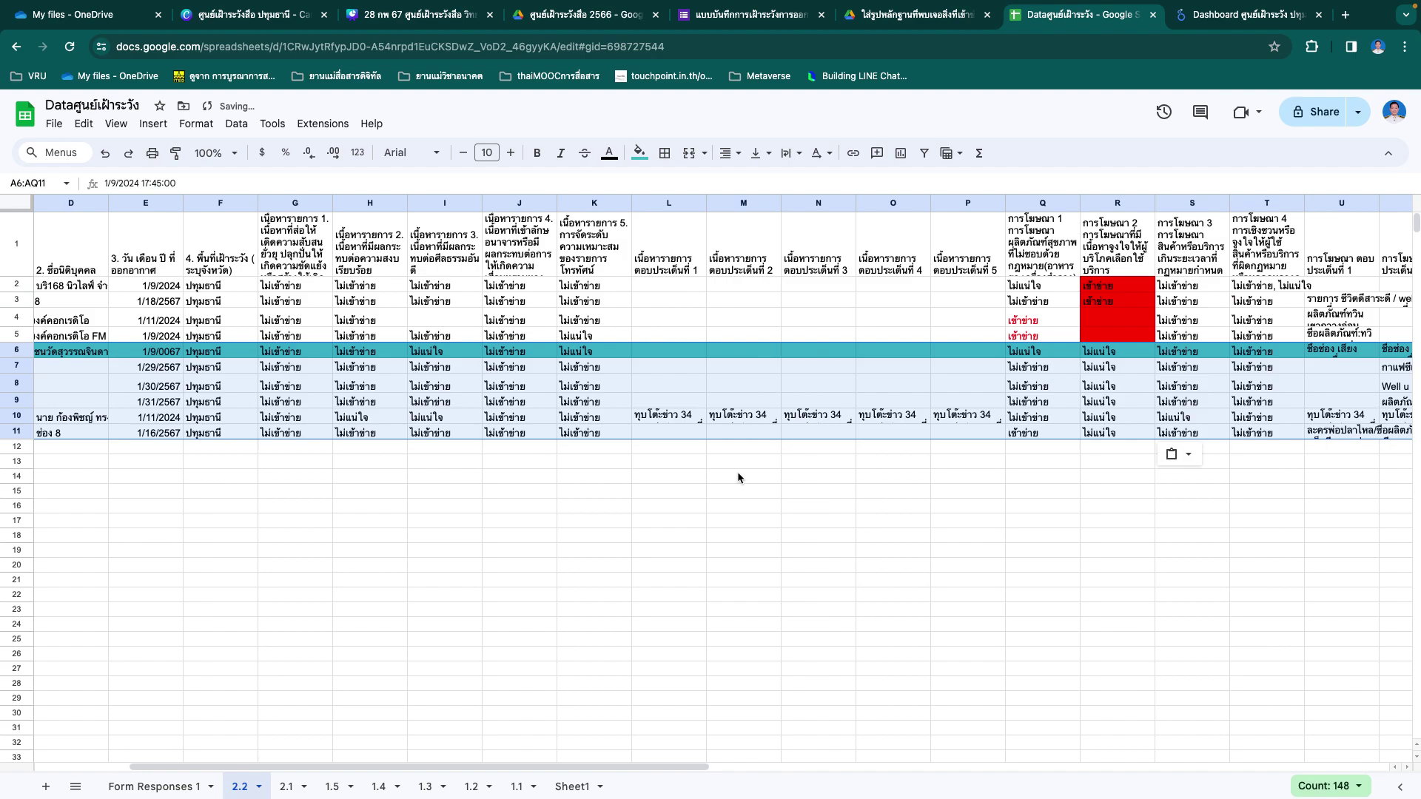
pyautogui.hscroll(1, 737, 477)
pyautogui.click(1047, 476)
pyautogui.moveTo(1049, 352); pyautogui.dragTo(1045, 430)
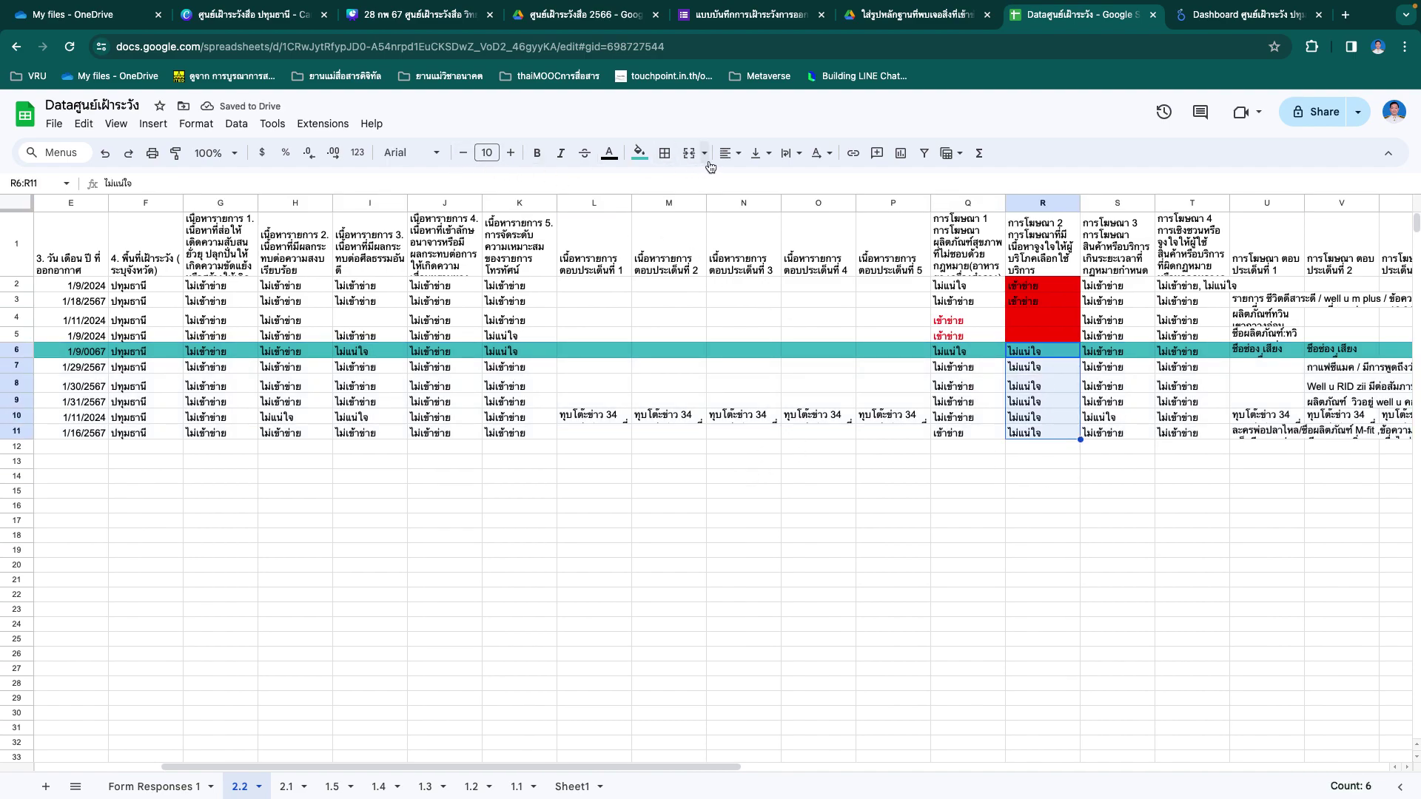
pyautogui.click(638, 153)
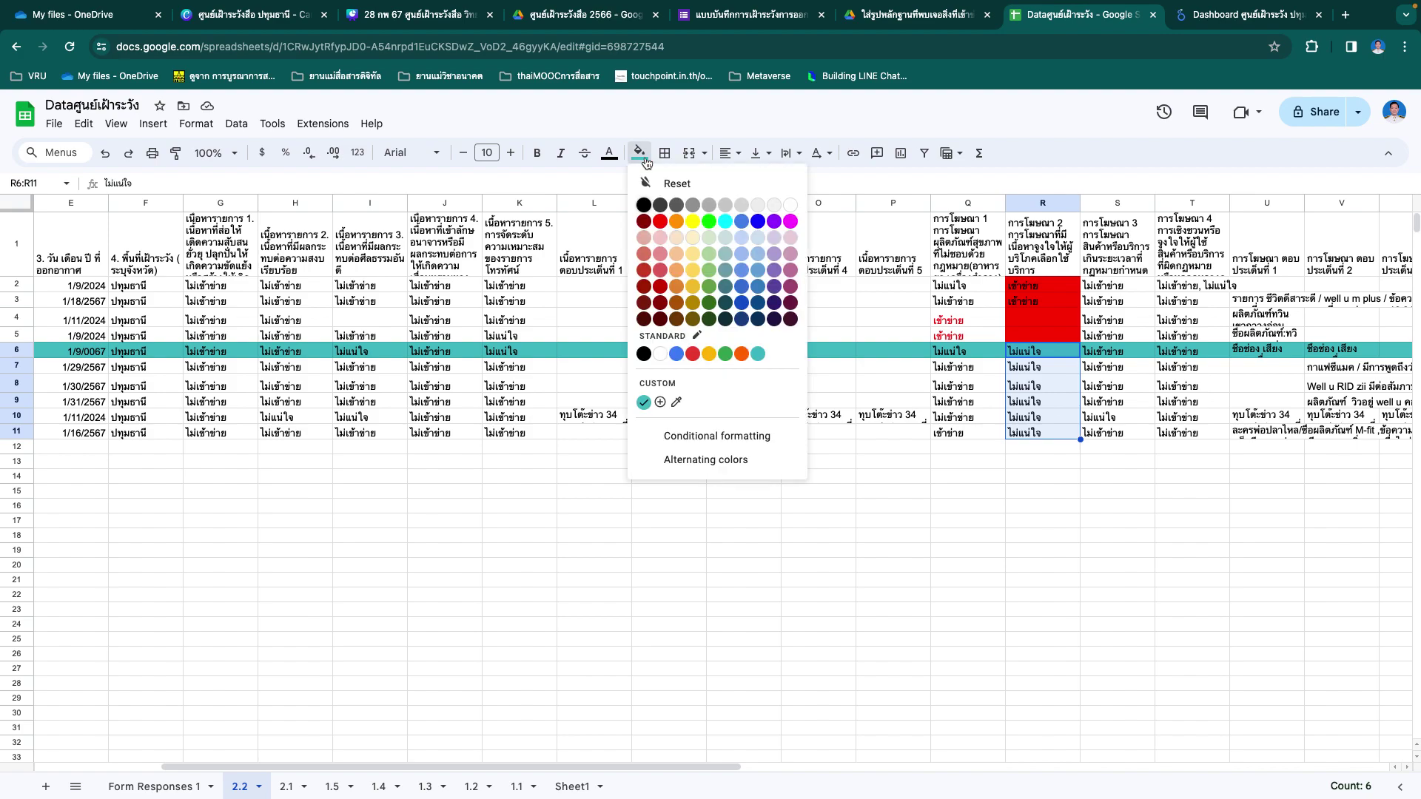
pyautogui.click(678, 221)
pyautogui.click(914, 507)
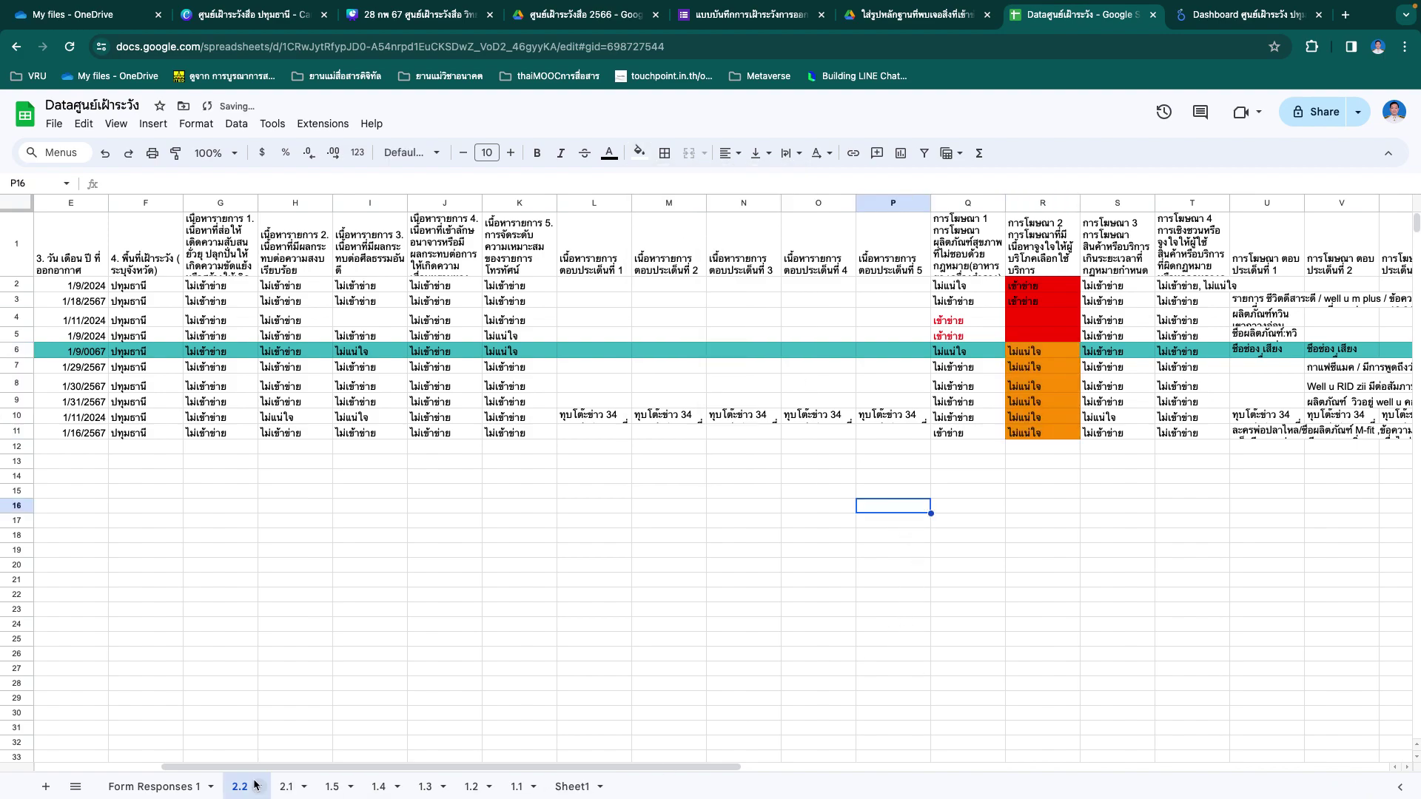
# Step: Add a new sheet, place it directly before sheet 2.2, and name it 2.3
pyautogui.click(46, 786)
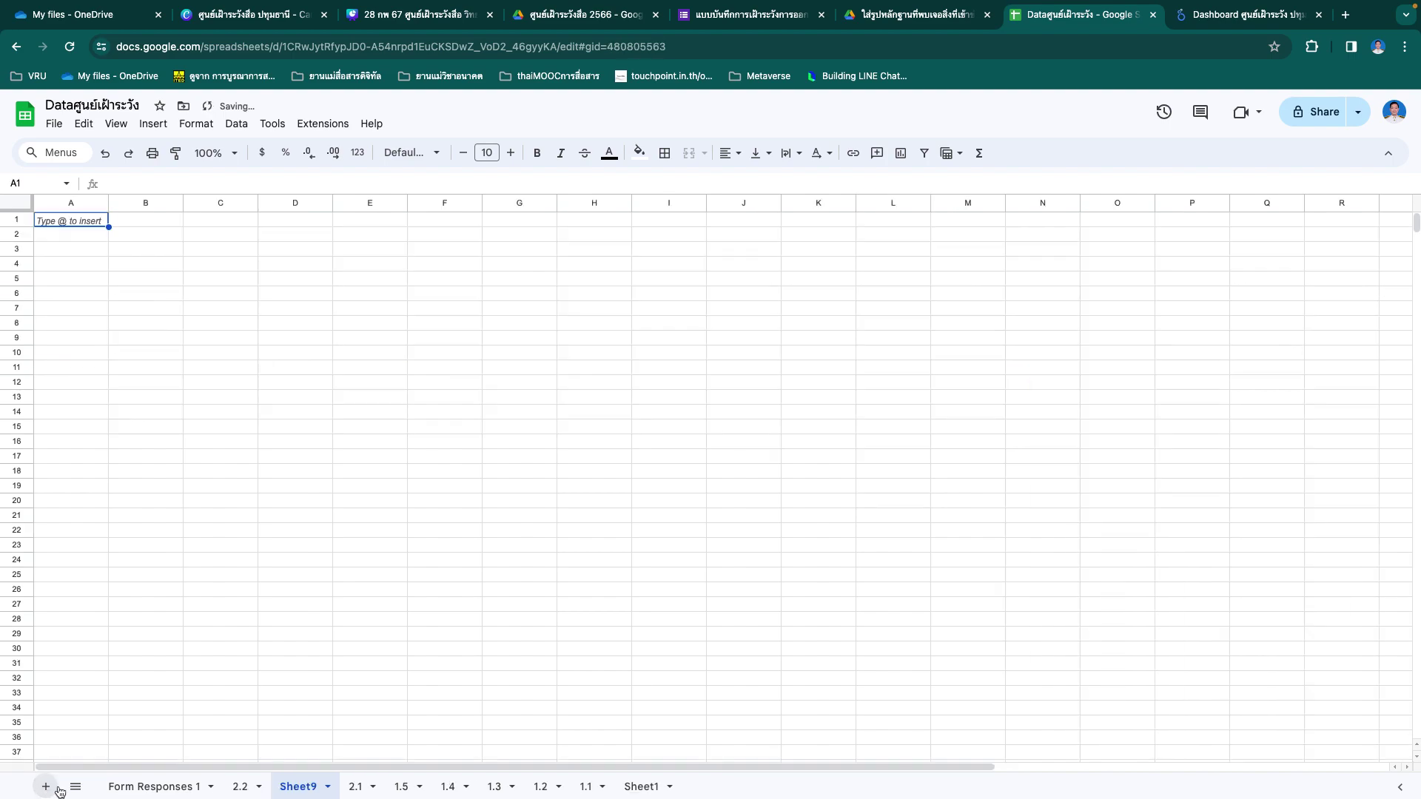
pyautogui.moveTo(296, 786); pyautogui.dragTo(249, 793)
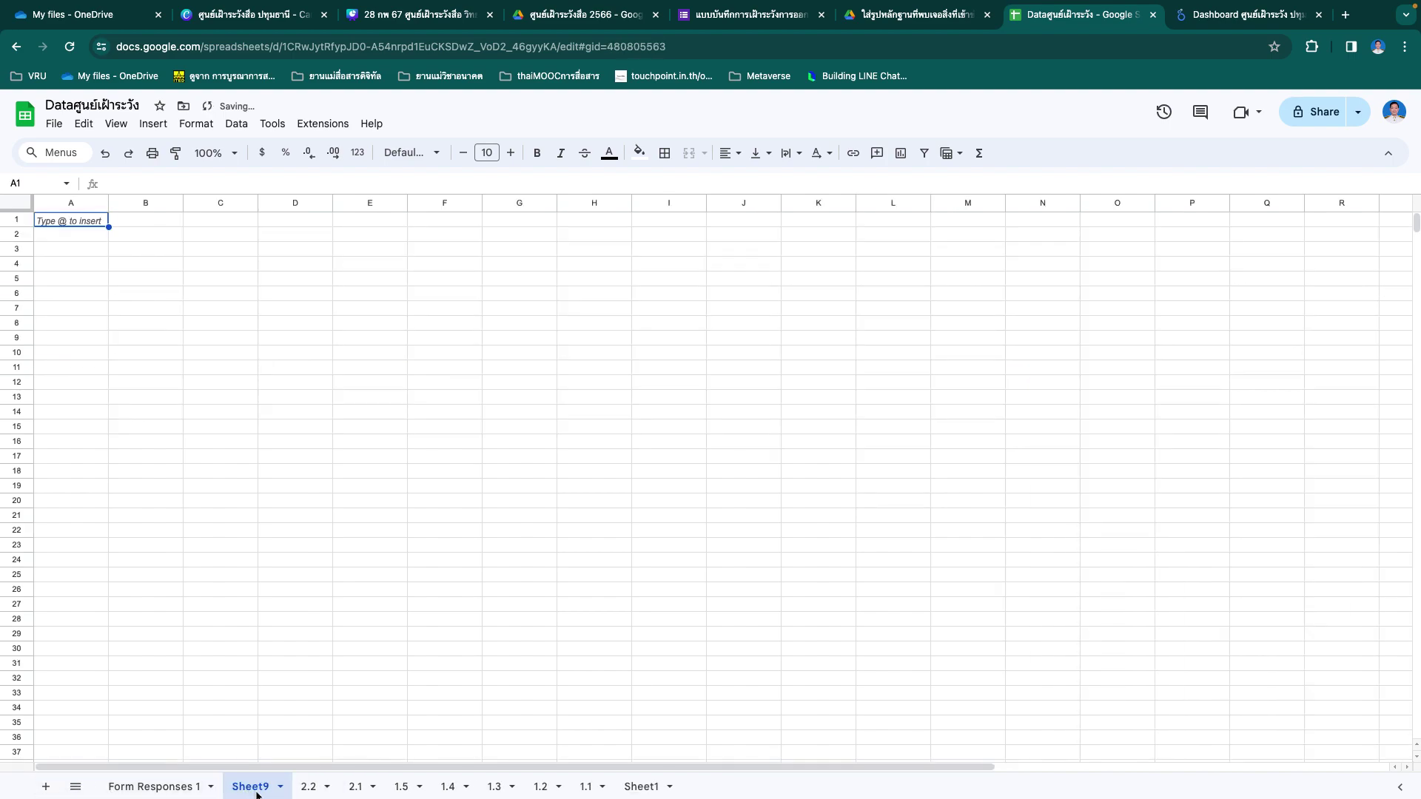
pyautogui.doubleClick(251, 787)
pyautogui.write('2.3')
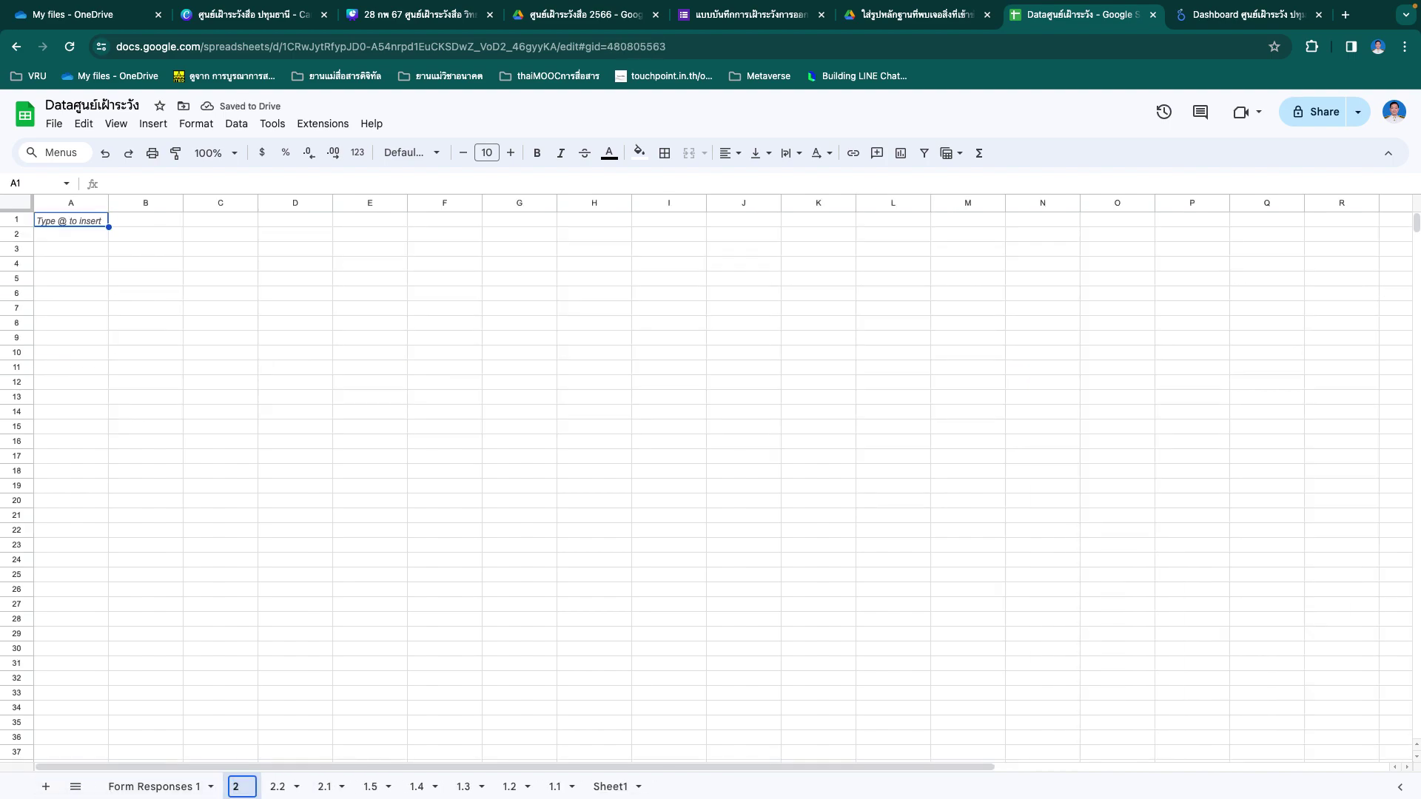
# Step: Sort the Form Responses 1 sheet A to Z by column S, การโฆษณา 3
pyautogui.click(153, 787)
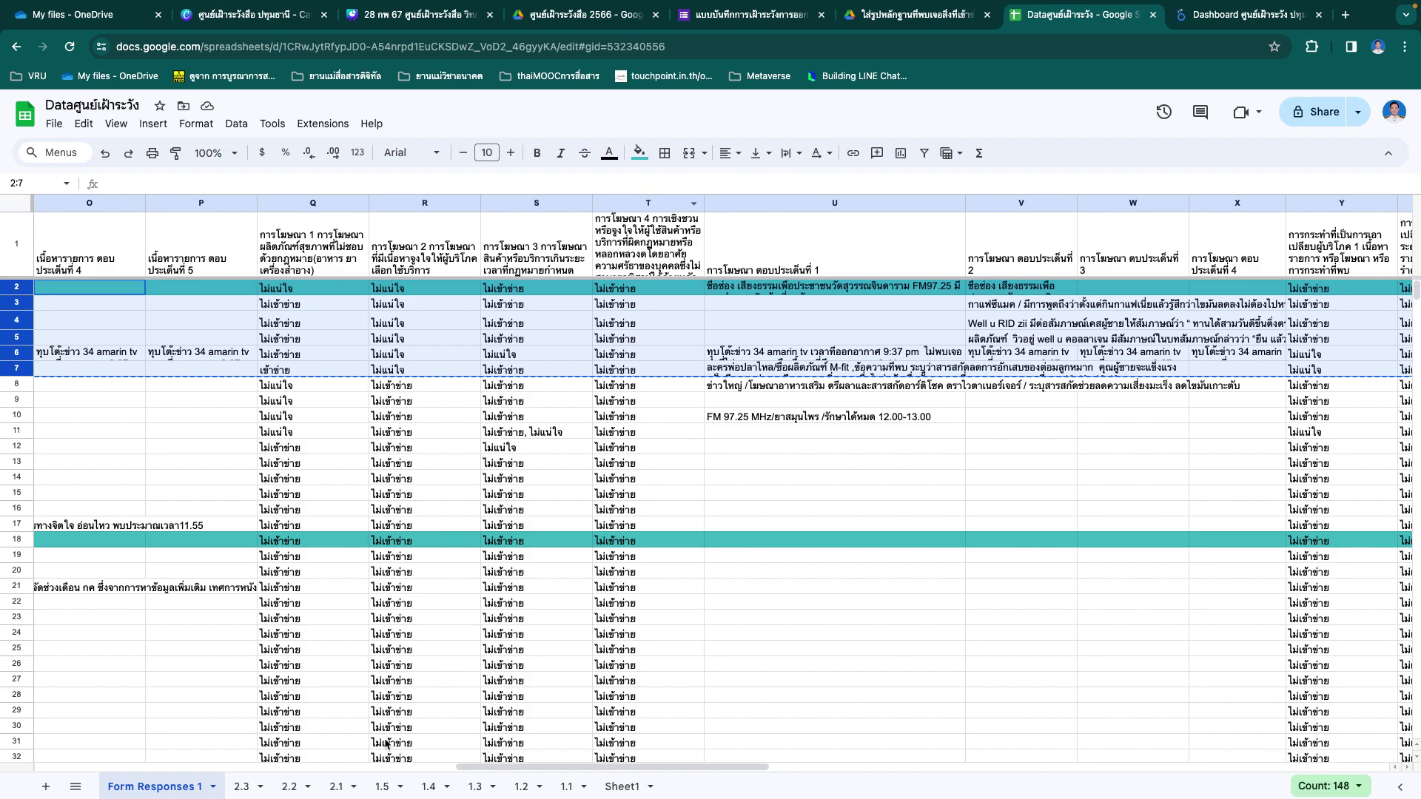
pyautogui.click(558, 357)
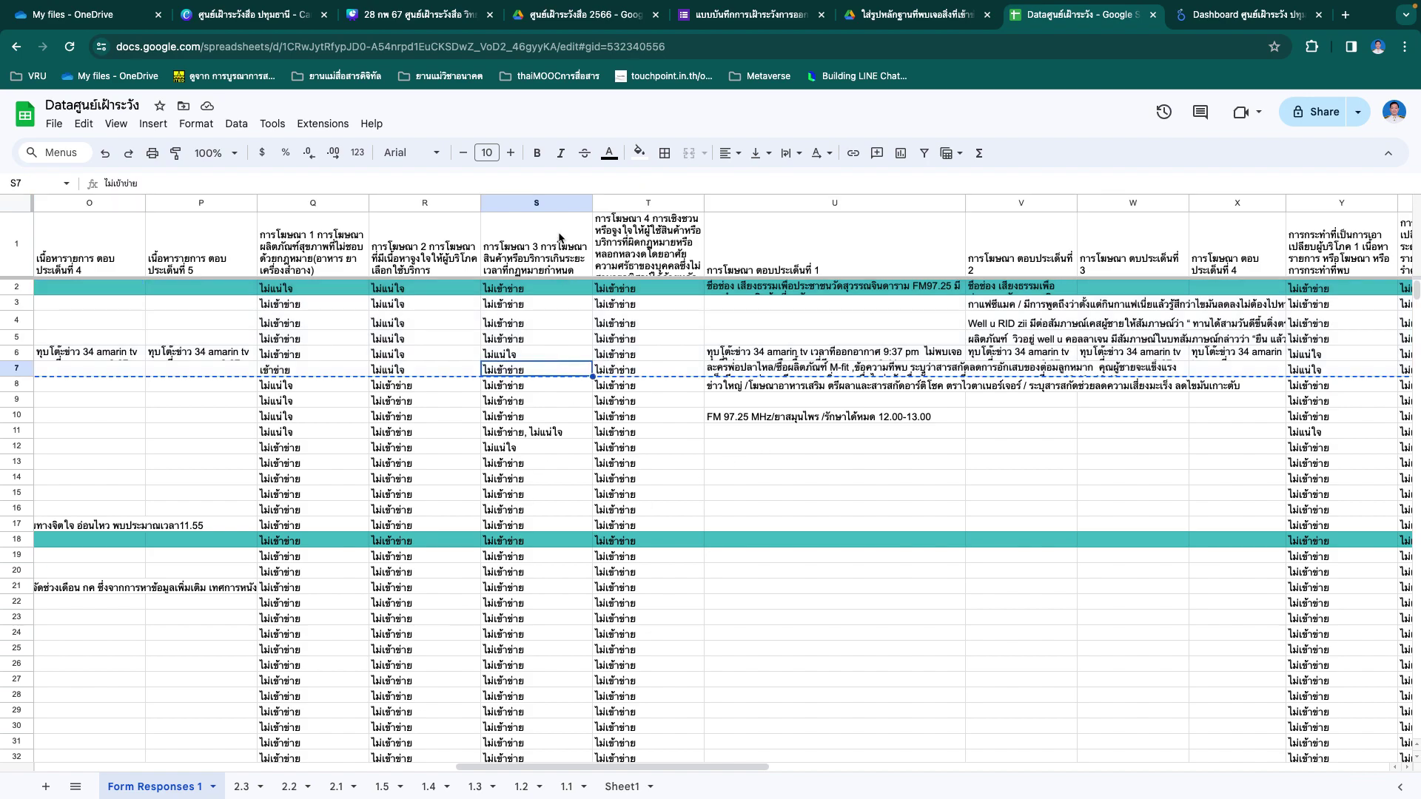
pyautogui.click(556, 206)
pyautogui.click(554, 204)
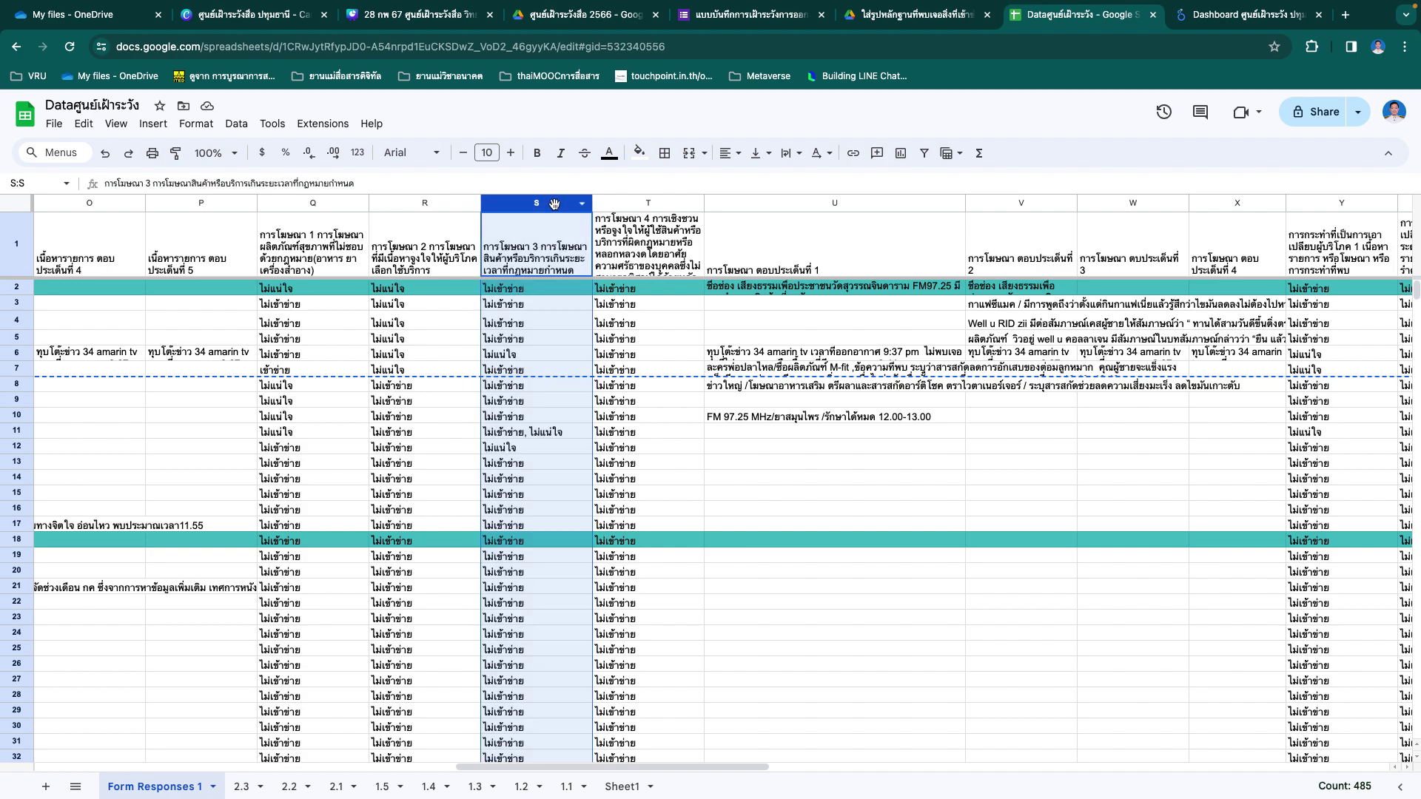
pyautogui.rightClick(558, 204)
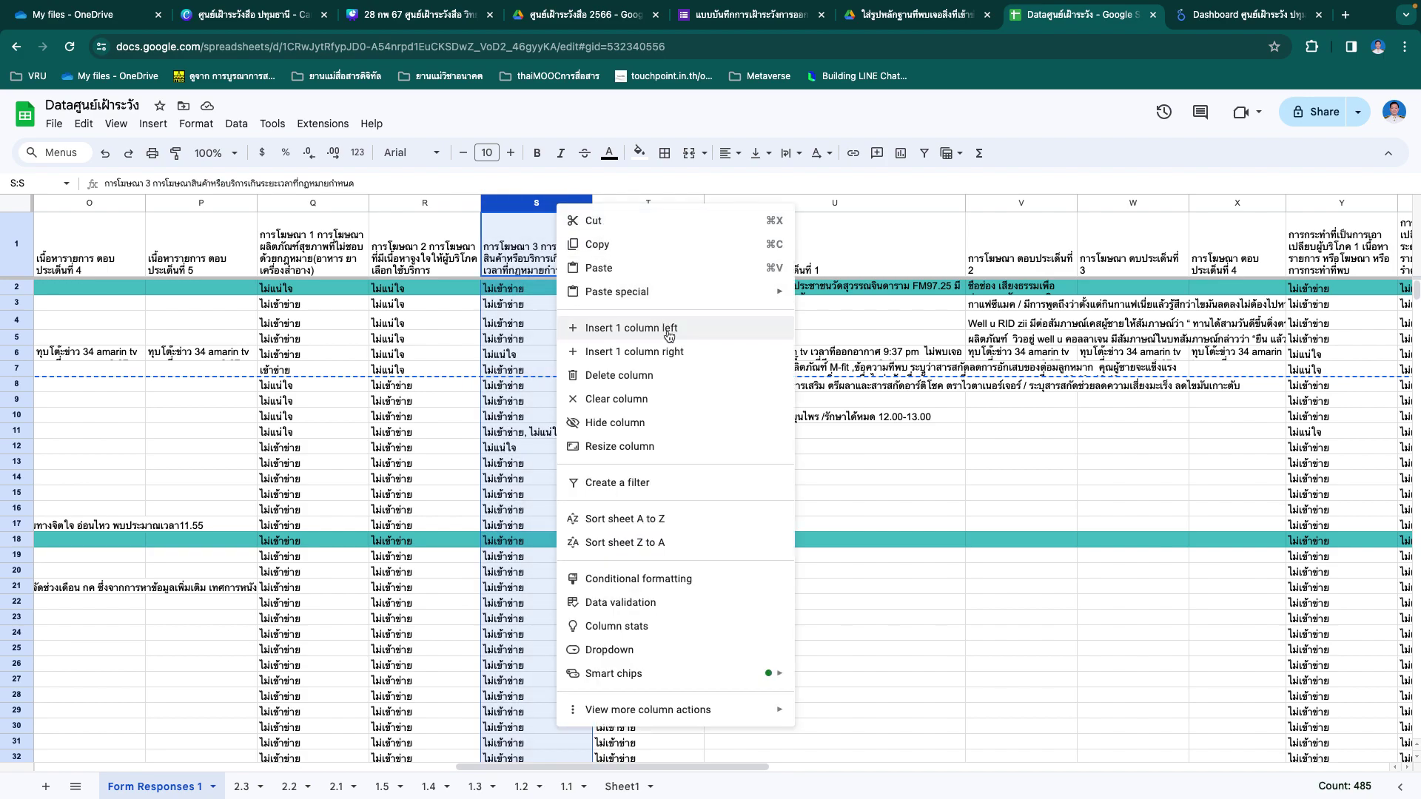
pyautogui.click(681, 521)
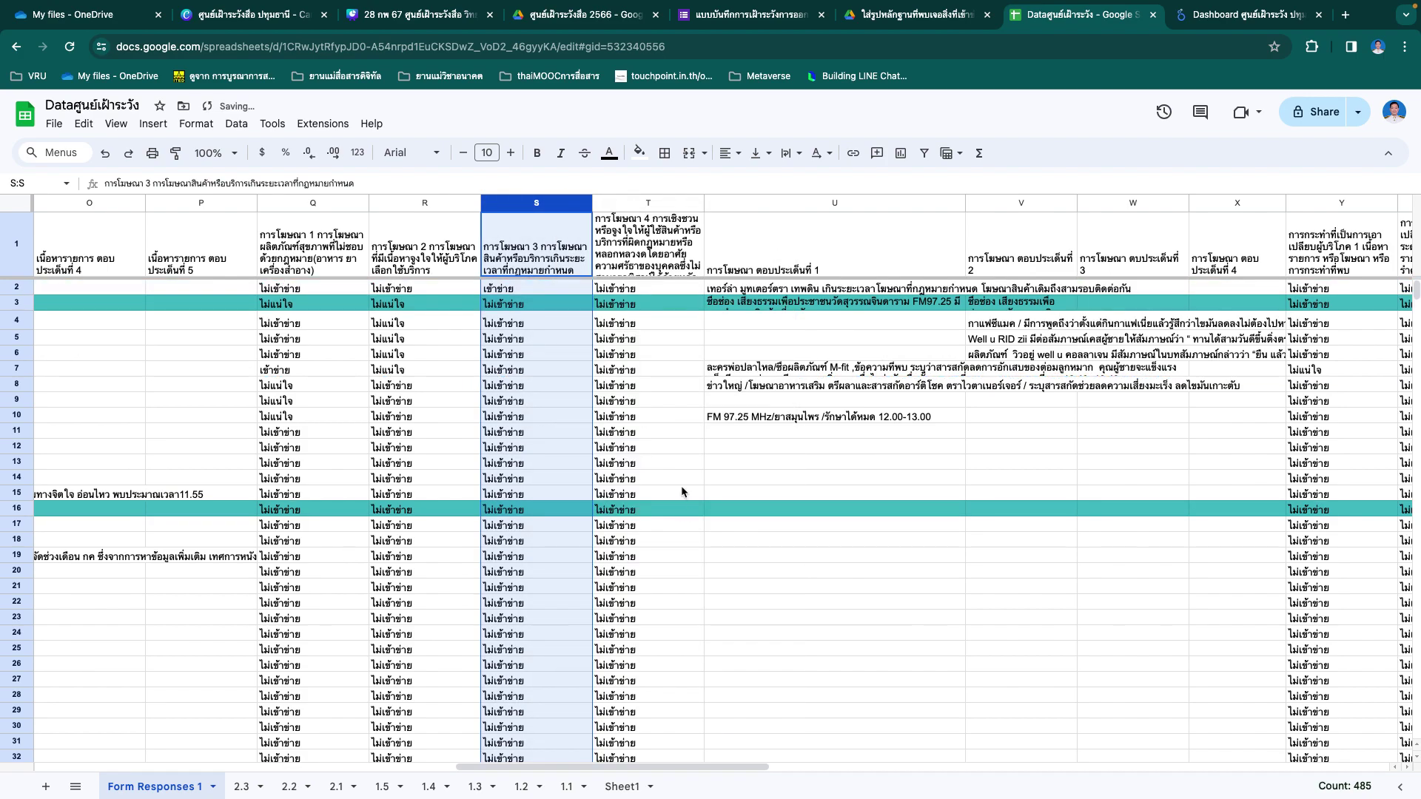
# Step: Copy the header and the เข้าข่าย row, rows 1–2 of Form Responses 1, into sheet 2.3 starting at cell A1
pyautogui.click(20, 291)
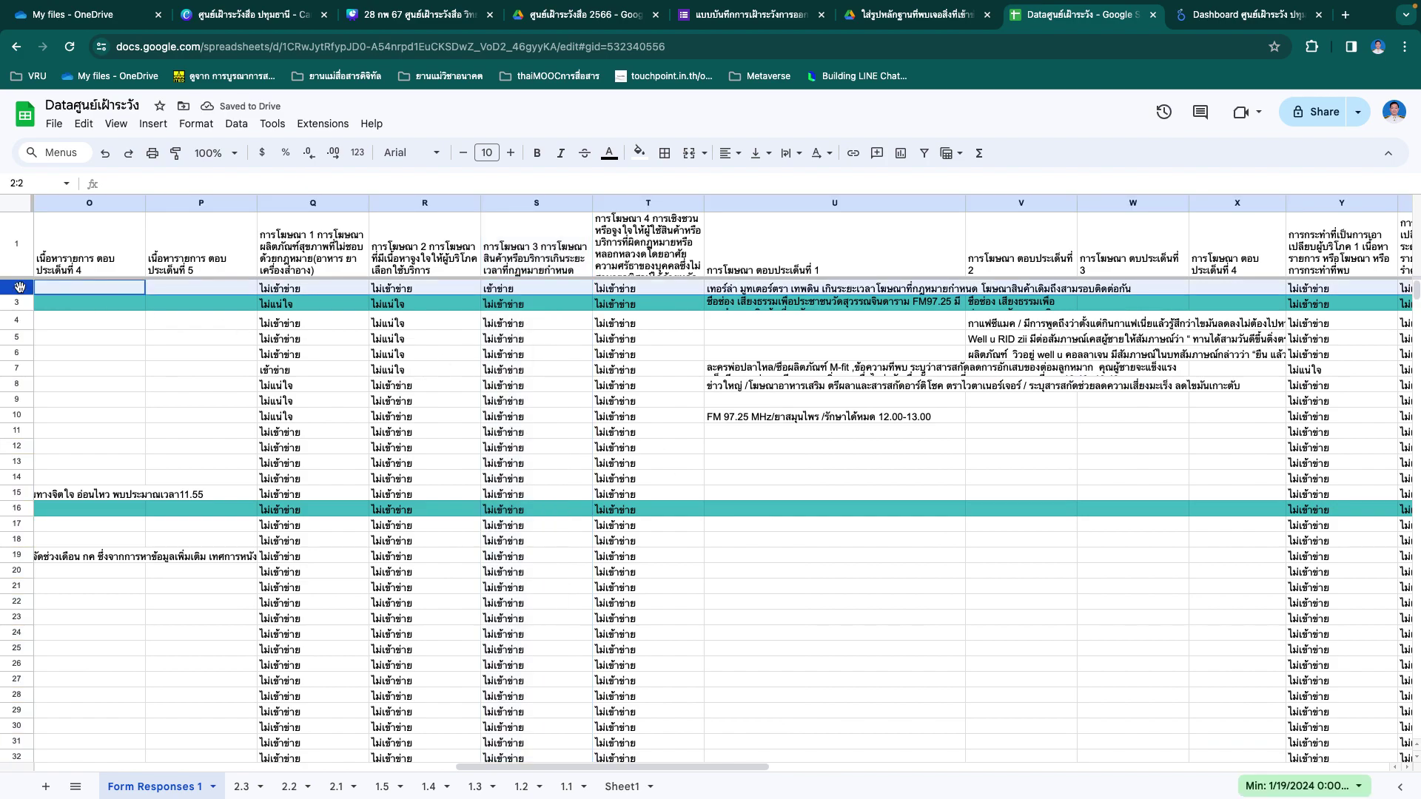
pyautogui.moveTo(17, 263); pyautogui.dragTo(12, 289)
pyautogui.click(94, 362)
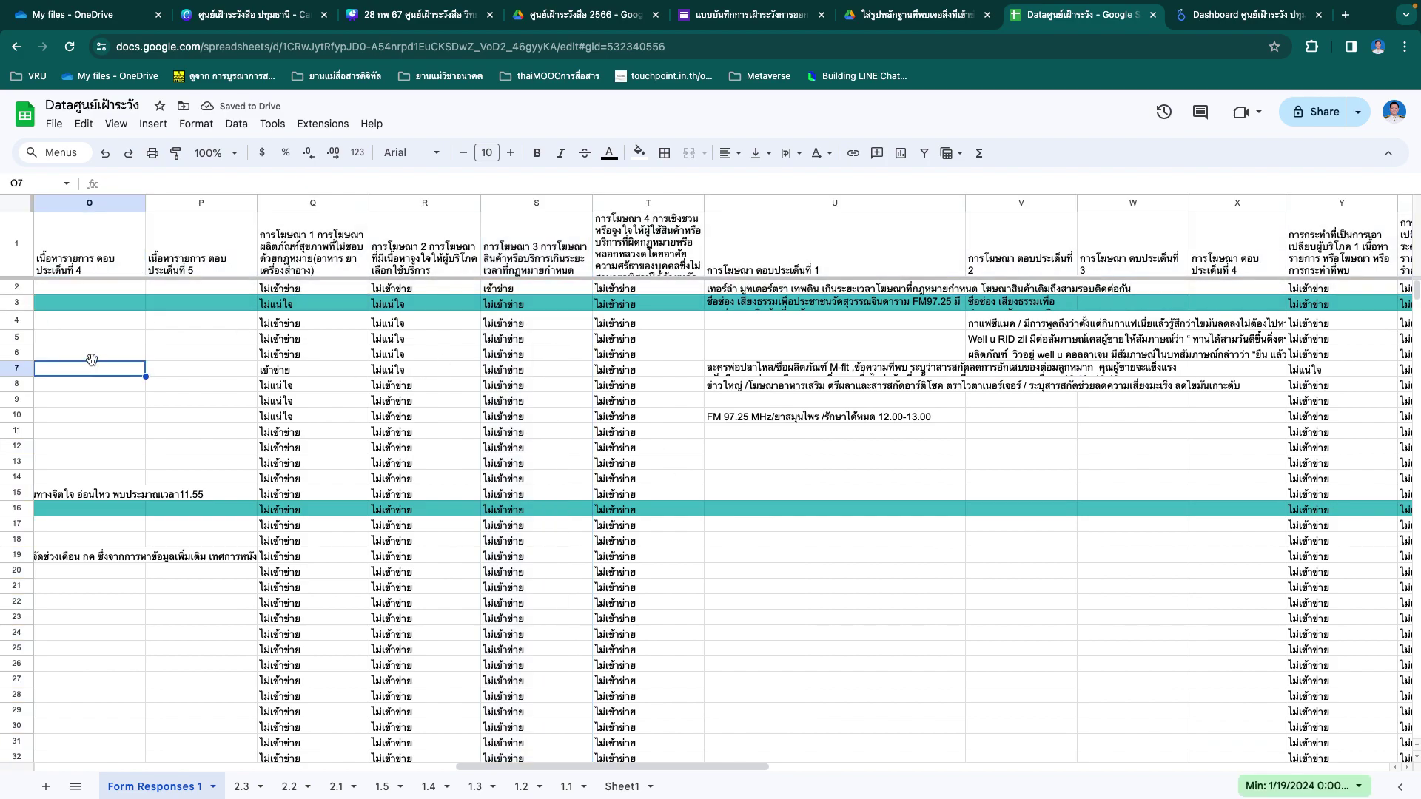
pyautogui.click(8, 240)
pyautogui.moveTo(3, 274); pyautogui.dragTo(14, 290)
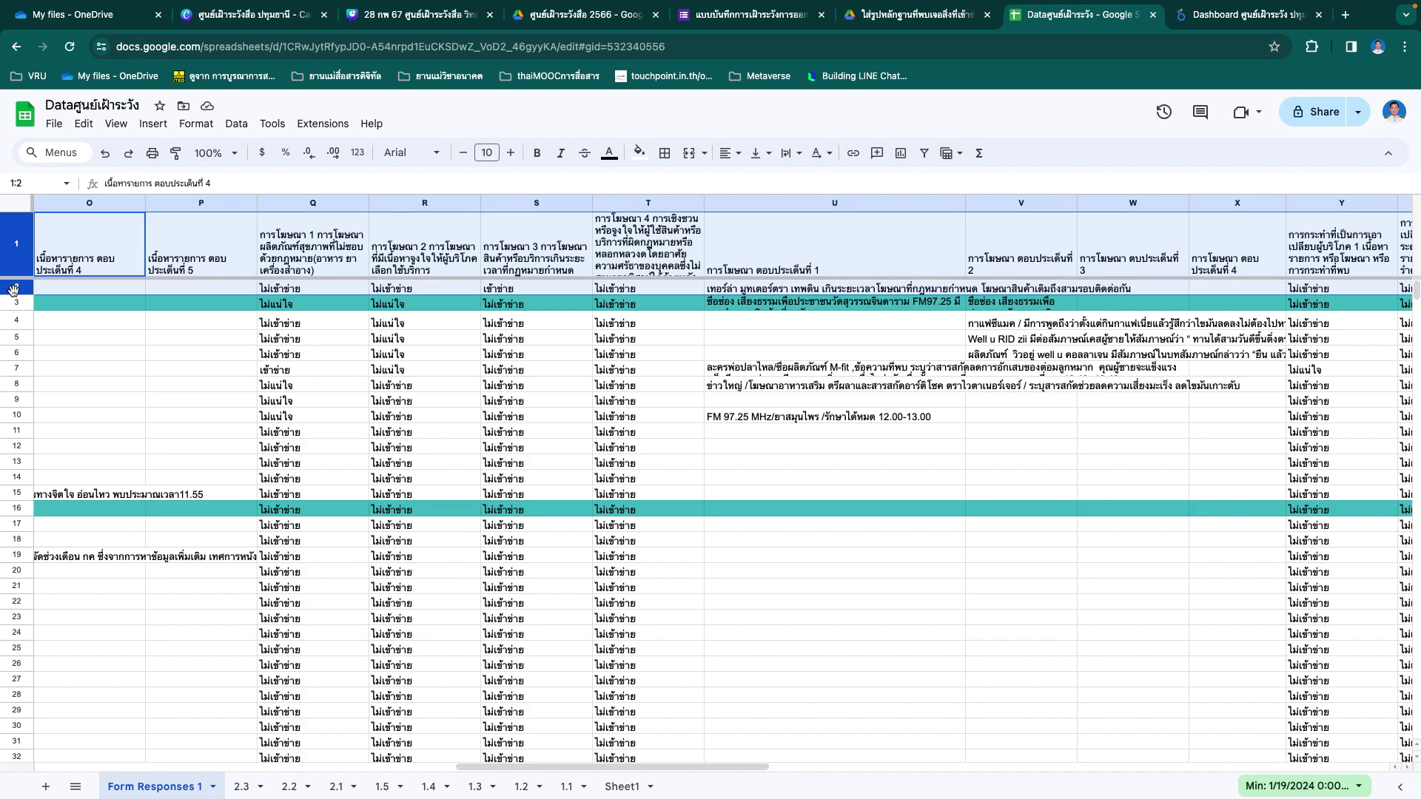
pyautogui.click(240, 784)
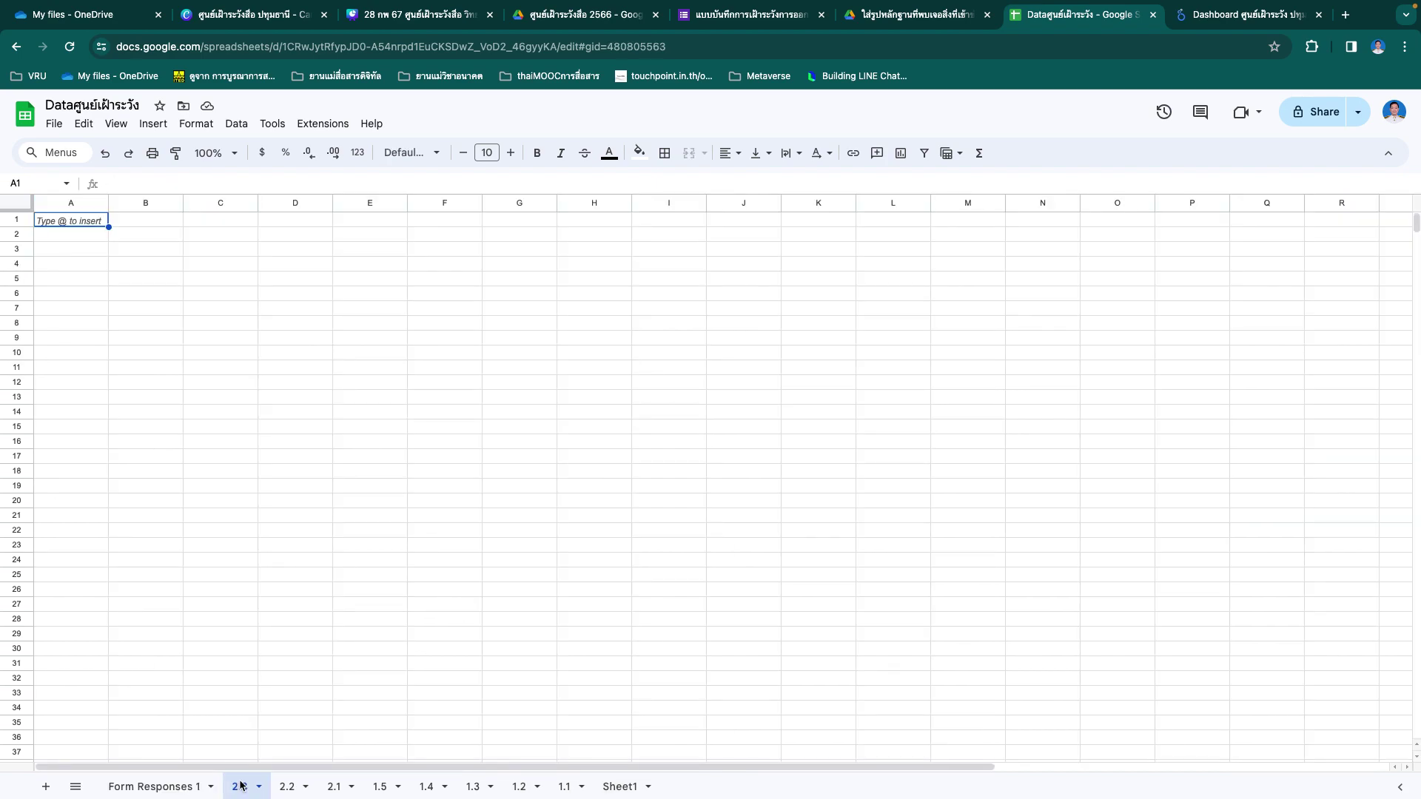
pyautogui.hotkey('ctrl', 'v')
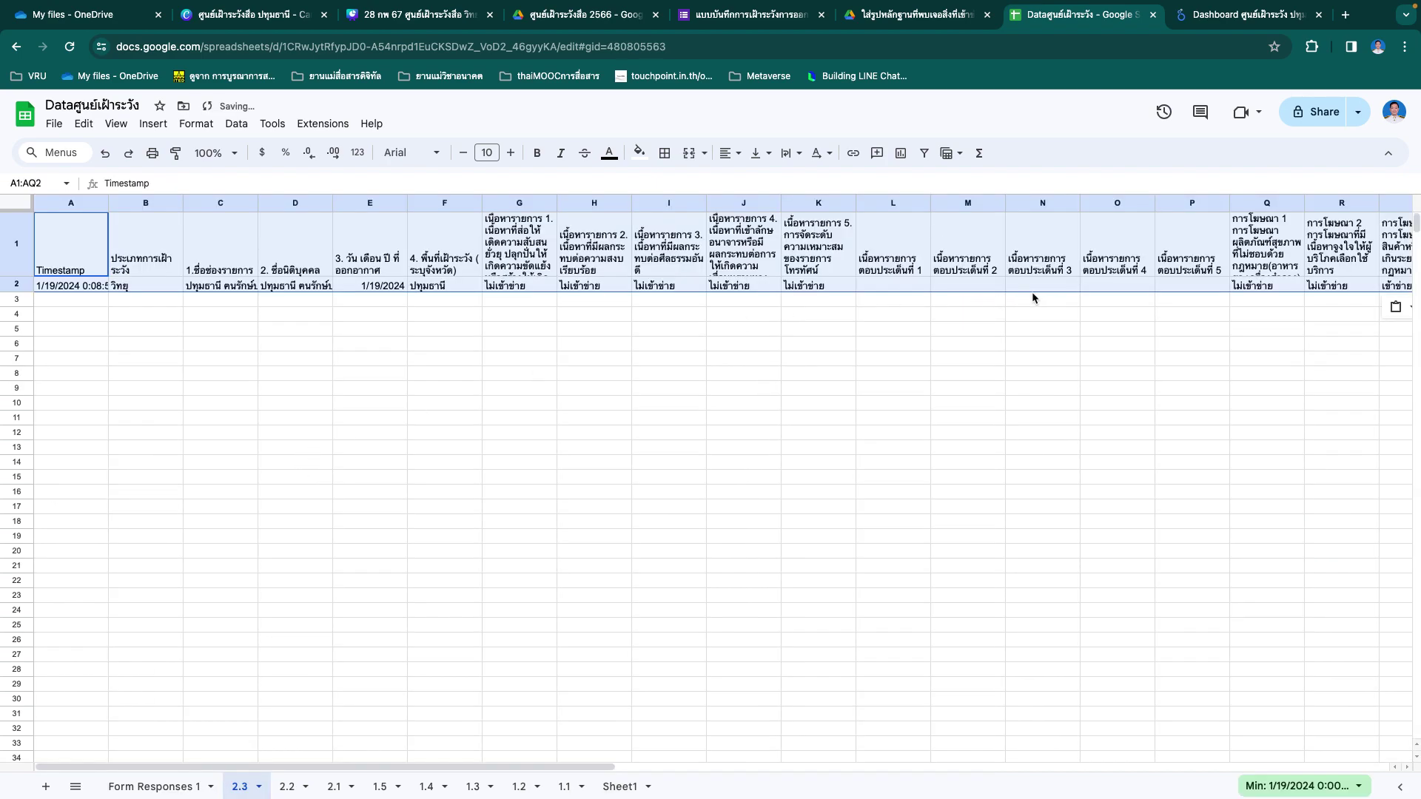
# Step: Fill the เข้าข่าย cell S2 in sheet 2.3 with red
pyautogui.hscroll(6, 1033, 319)
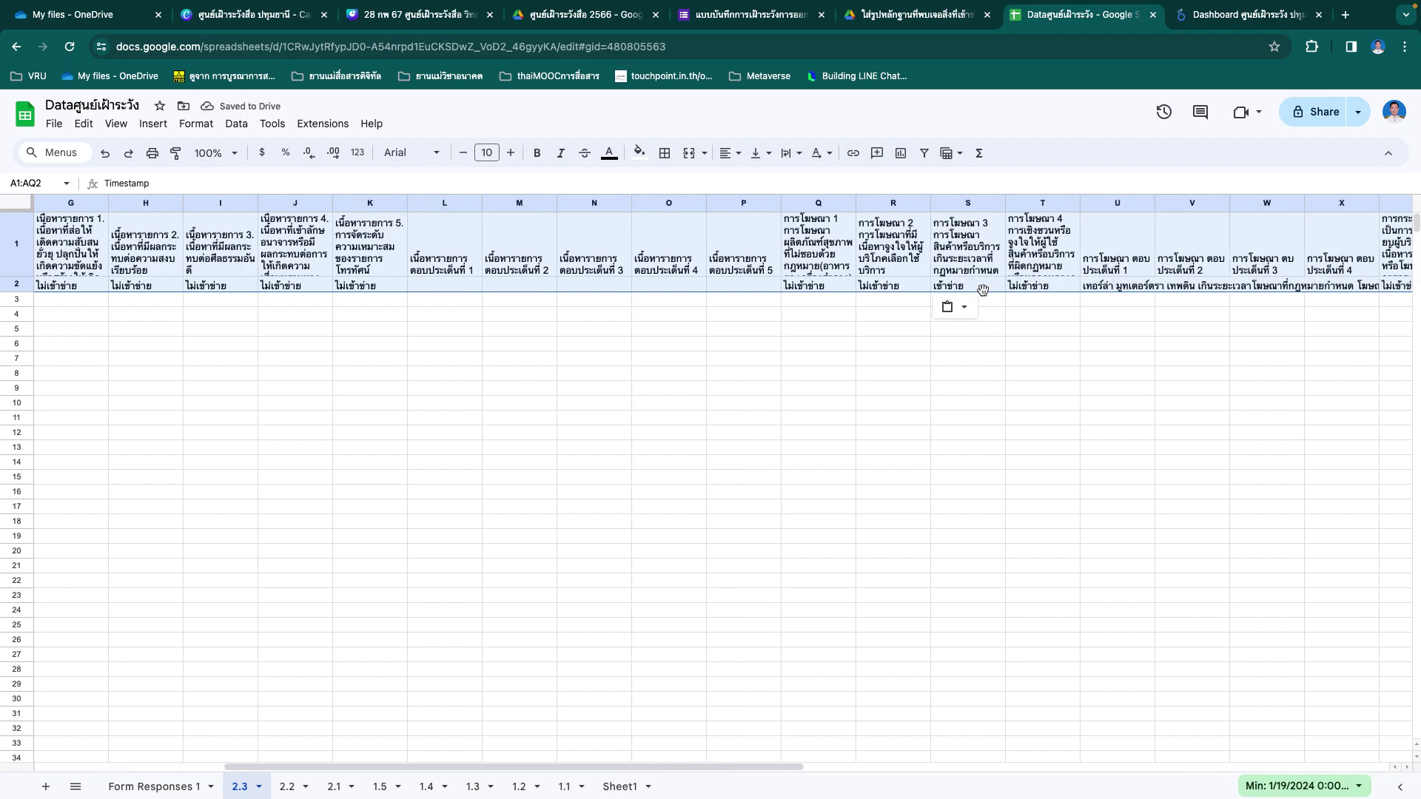
pyautogui.click(984, 327)
pyautogui.click(982, 287)
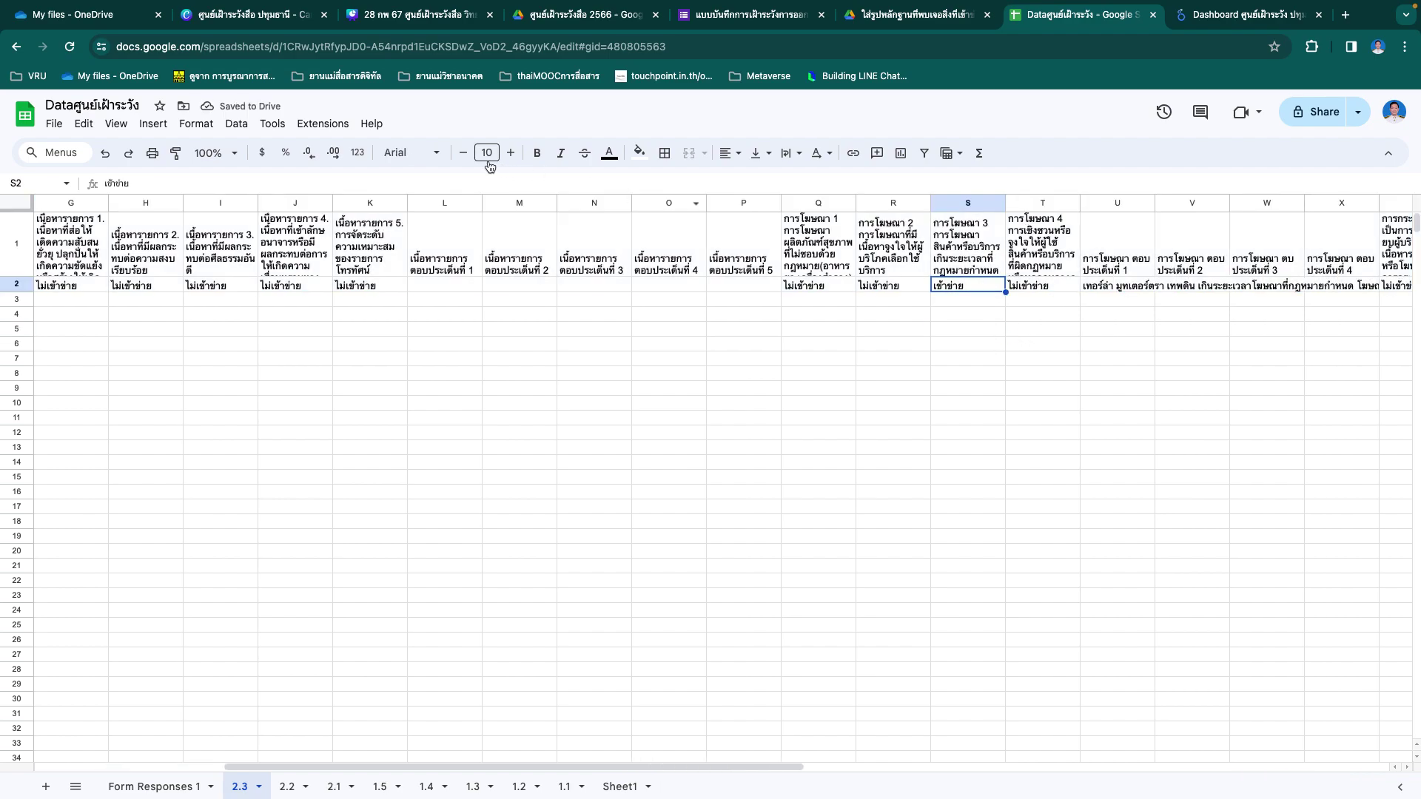
pyautogui.click(638, 152)
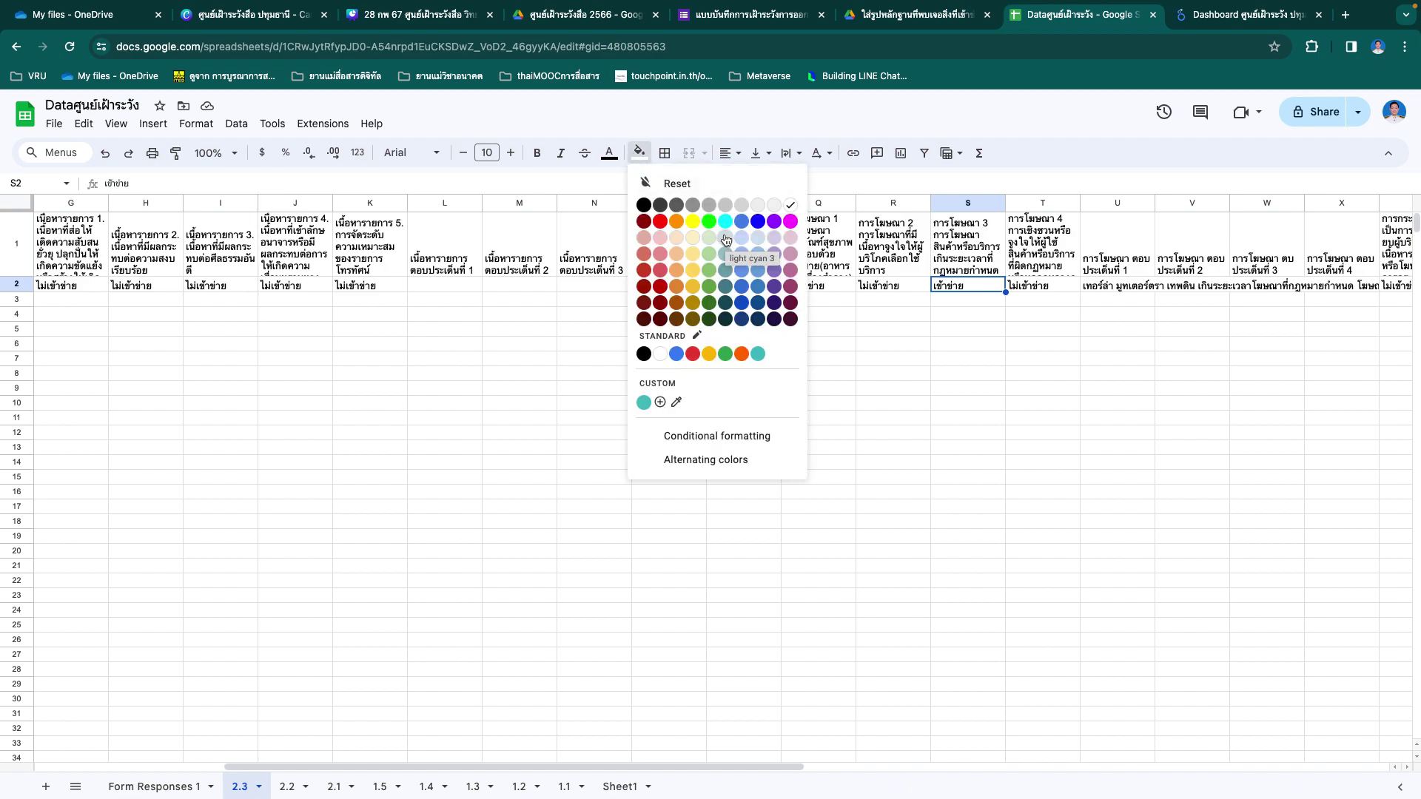
pyautogui.click(660, 224)
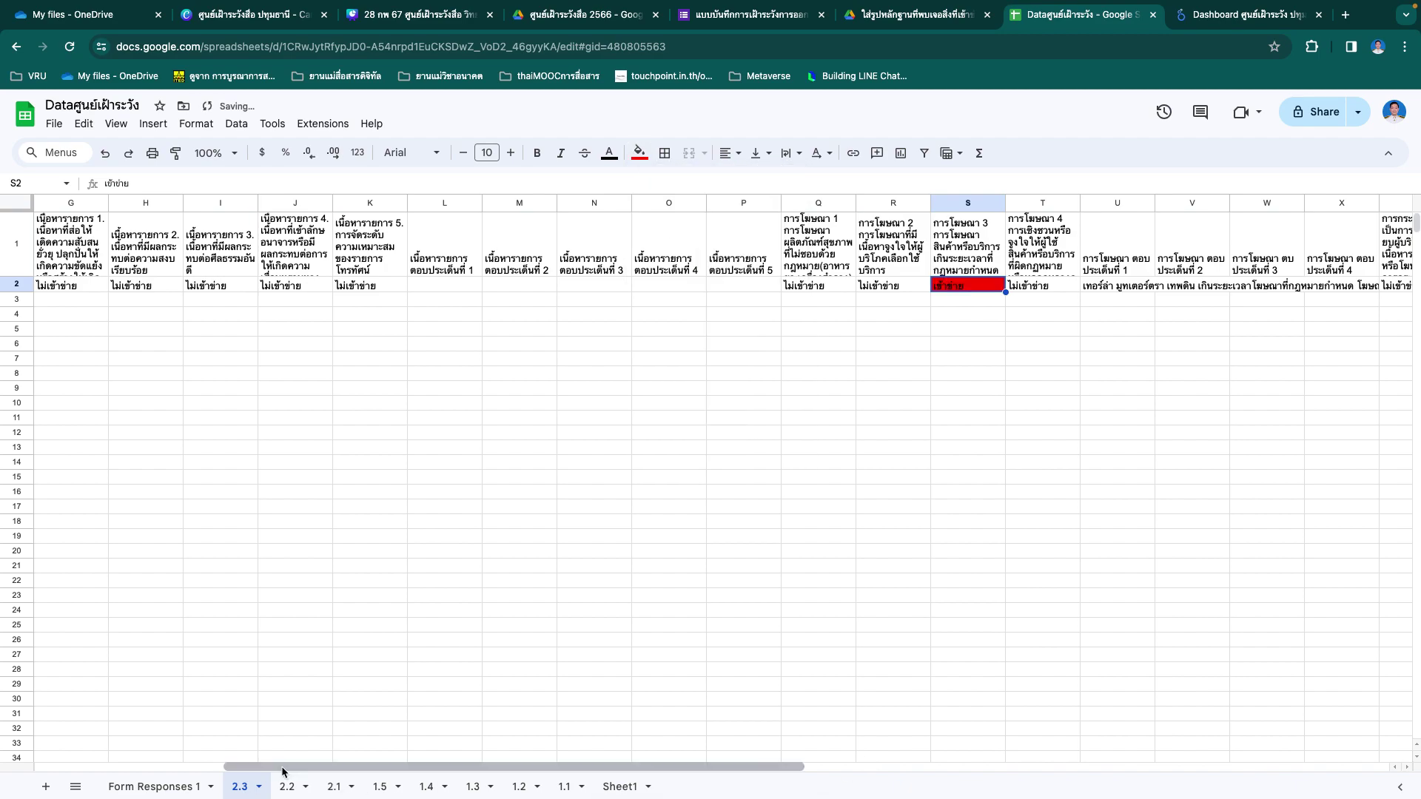
# Step: Sort the Form Responses 1 sheet Z to A by column S, การโฆษณา 3
pyautogui.click(168, 786)
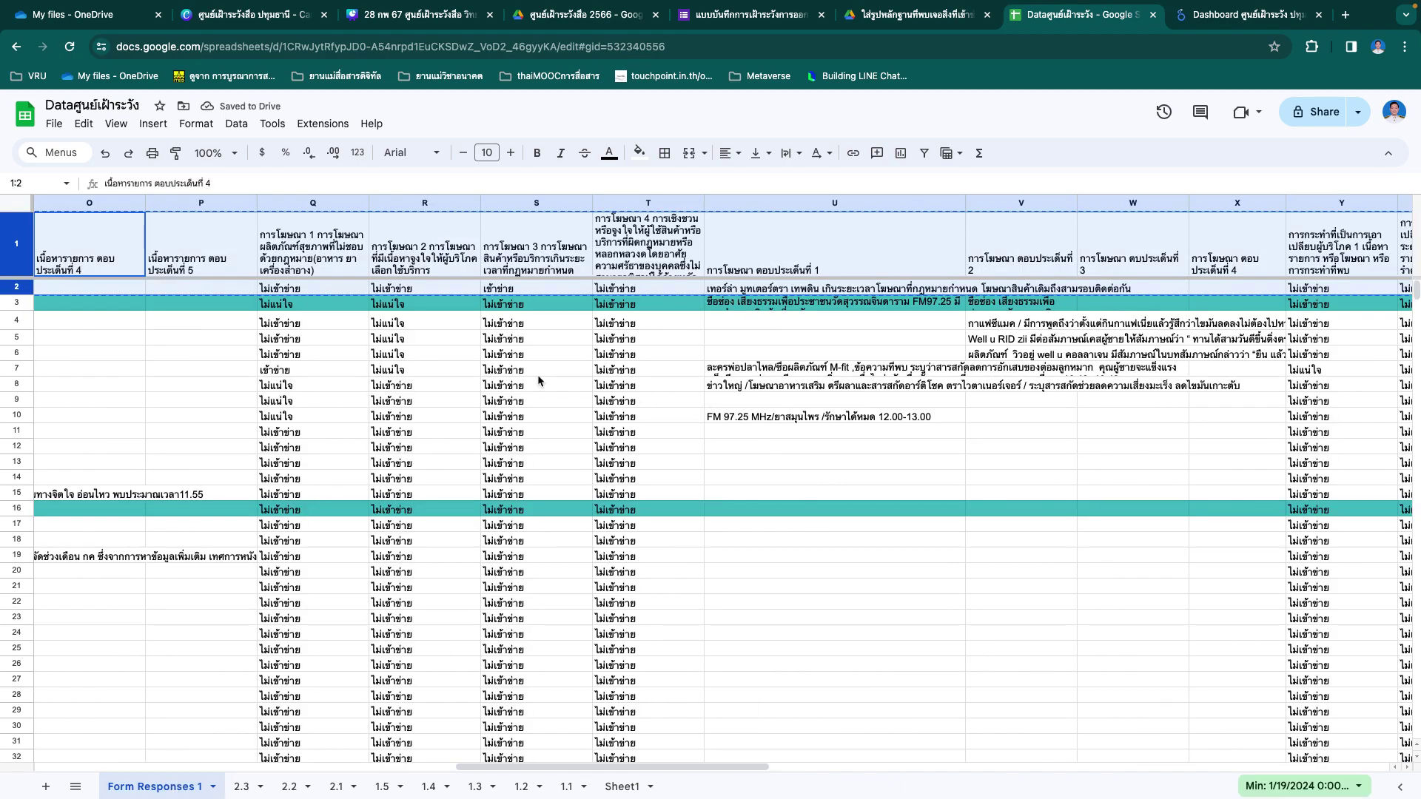
pyautogui.rightClick(561, 204)
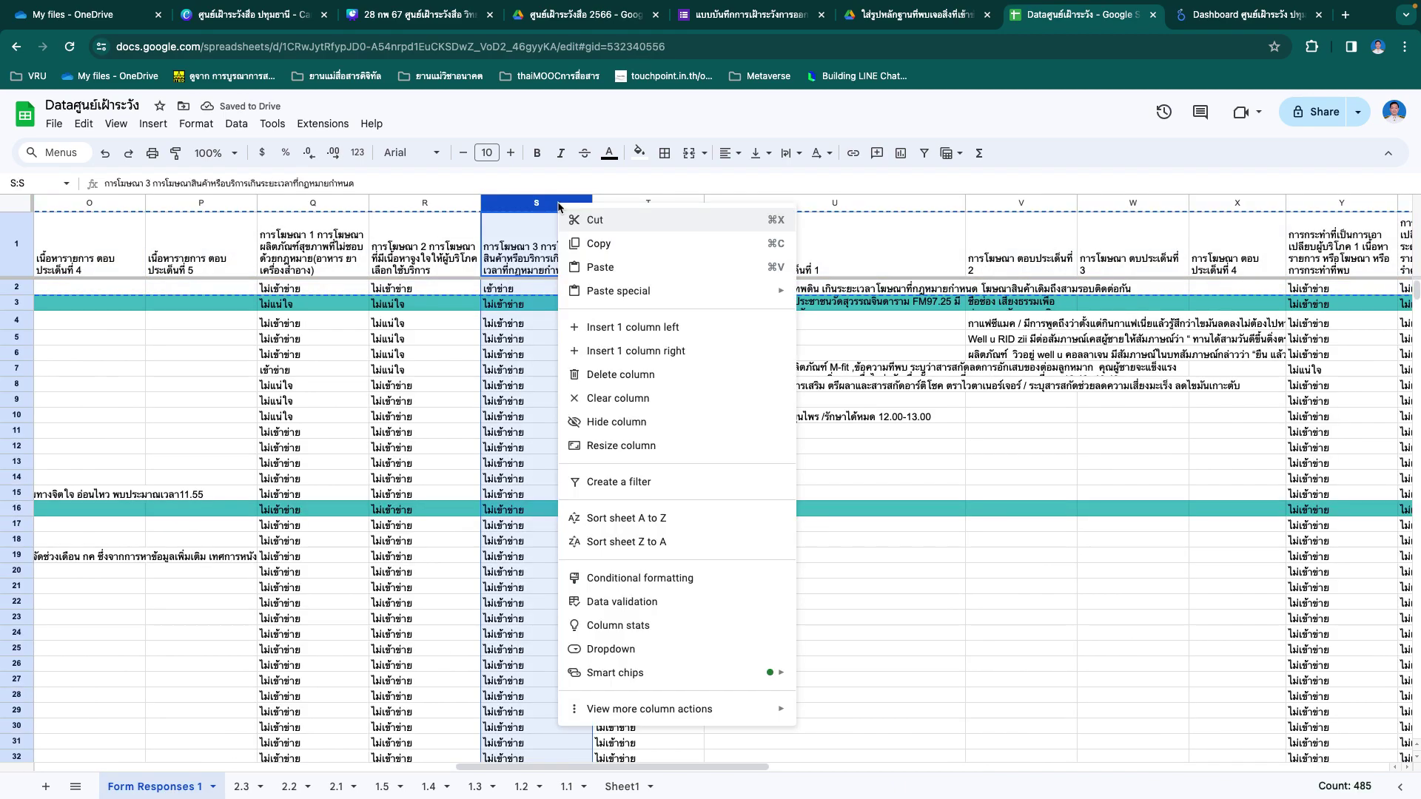
pyautogui.click(637, 542)
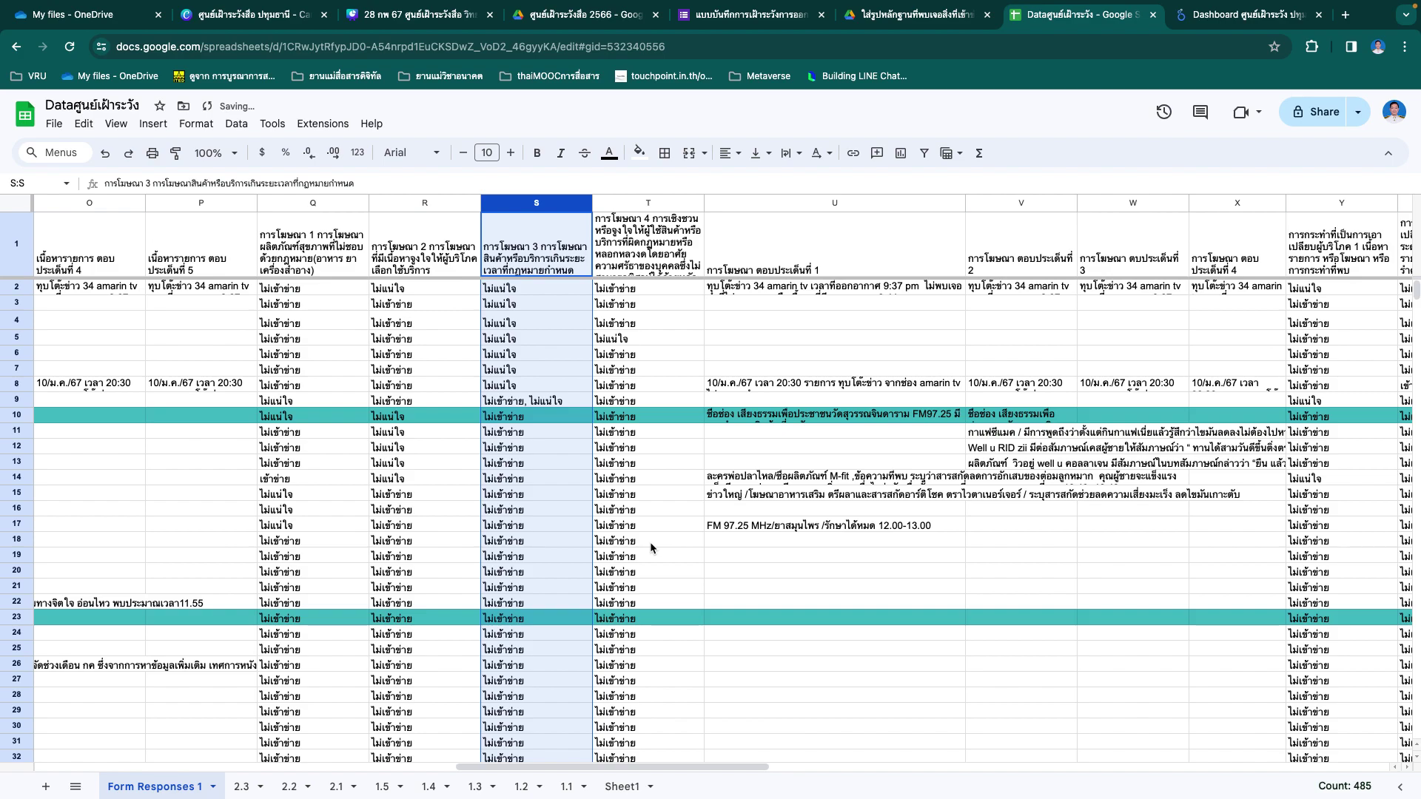
# Step: Copy rows 2 to 9 of the Form Responses 1 sheet and open sheet 2.3
pyautogui.moveTo(20, 287); pyautogui.dragTo(55, 372)
pyautogui.click(593, 585)
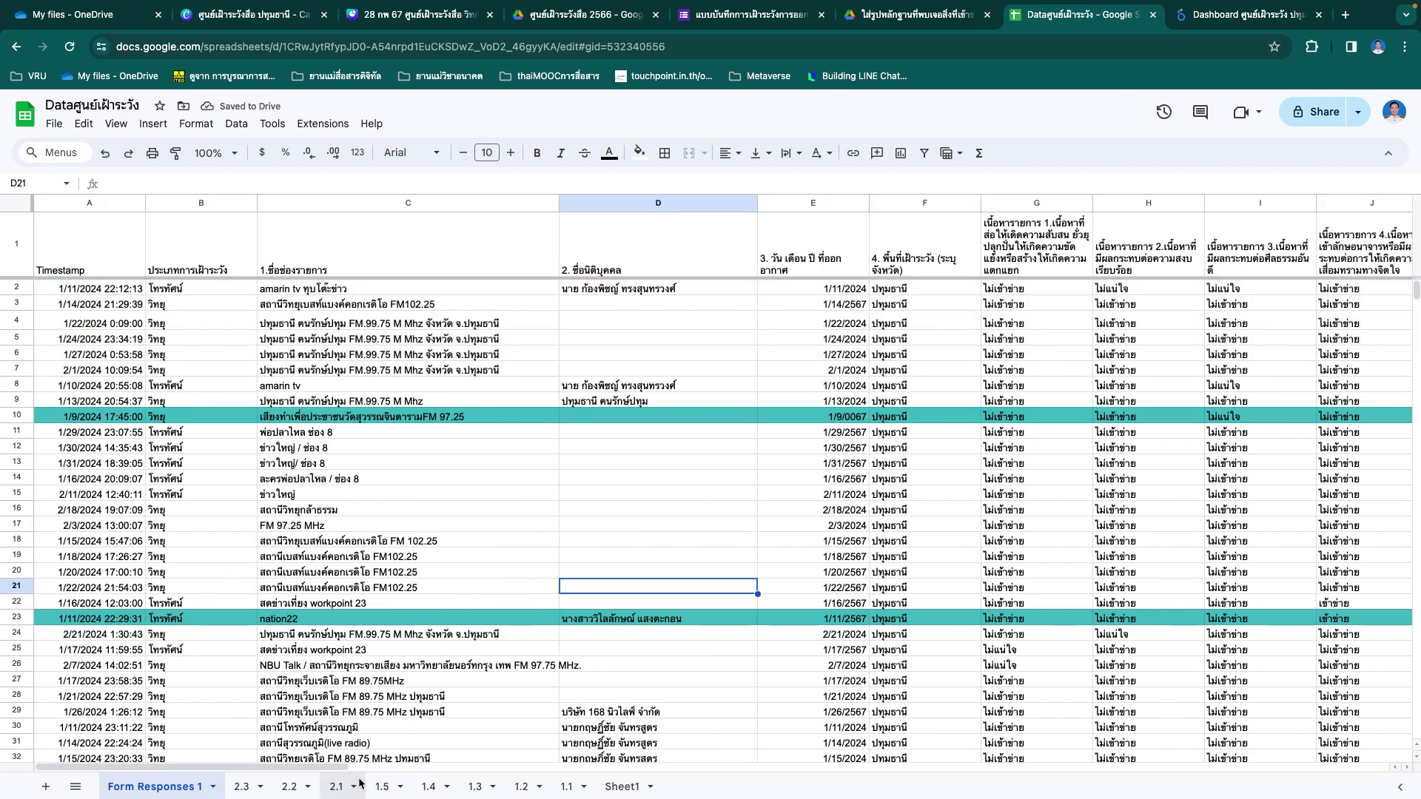
pyautogui.moveTo(341, 771); pyautogui.dragTo(724, 762)
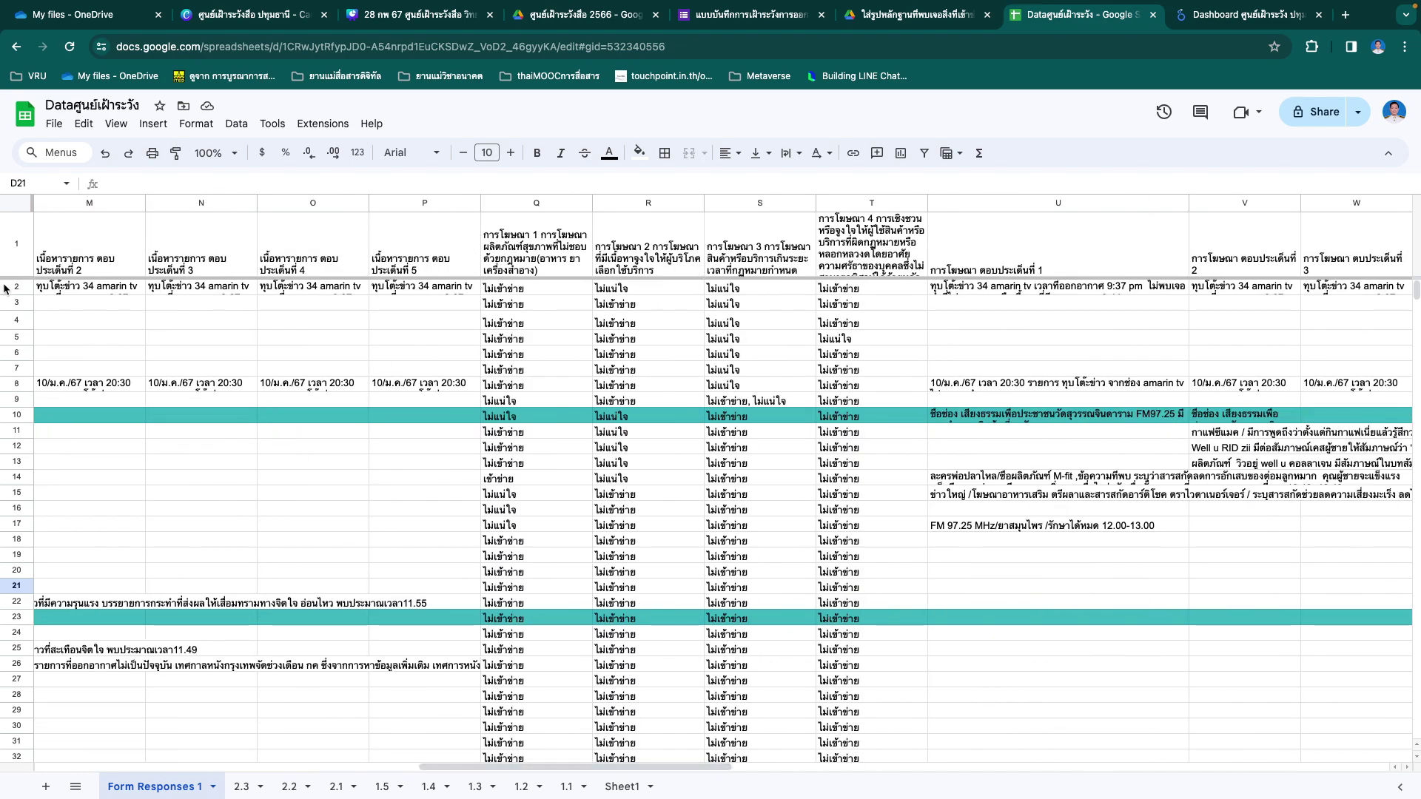
pyautogui.moveTo(16, 286); pyautogui.dragTo(2, 401)
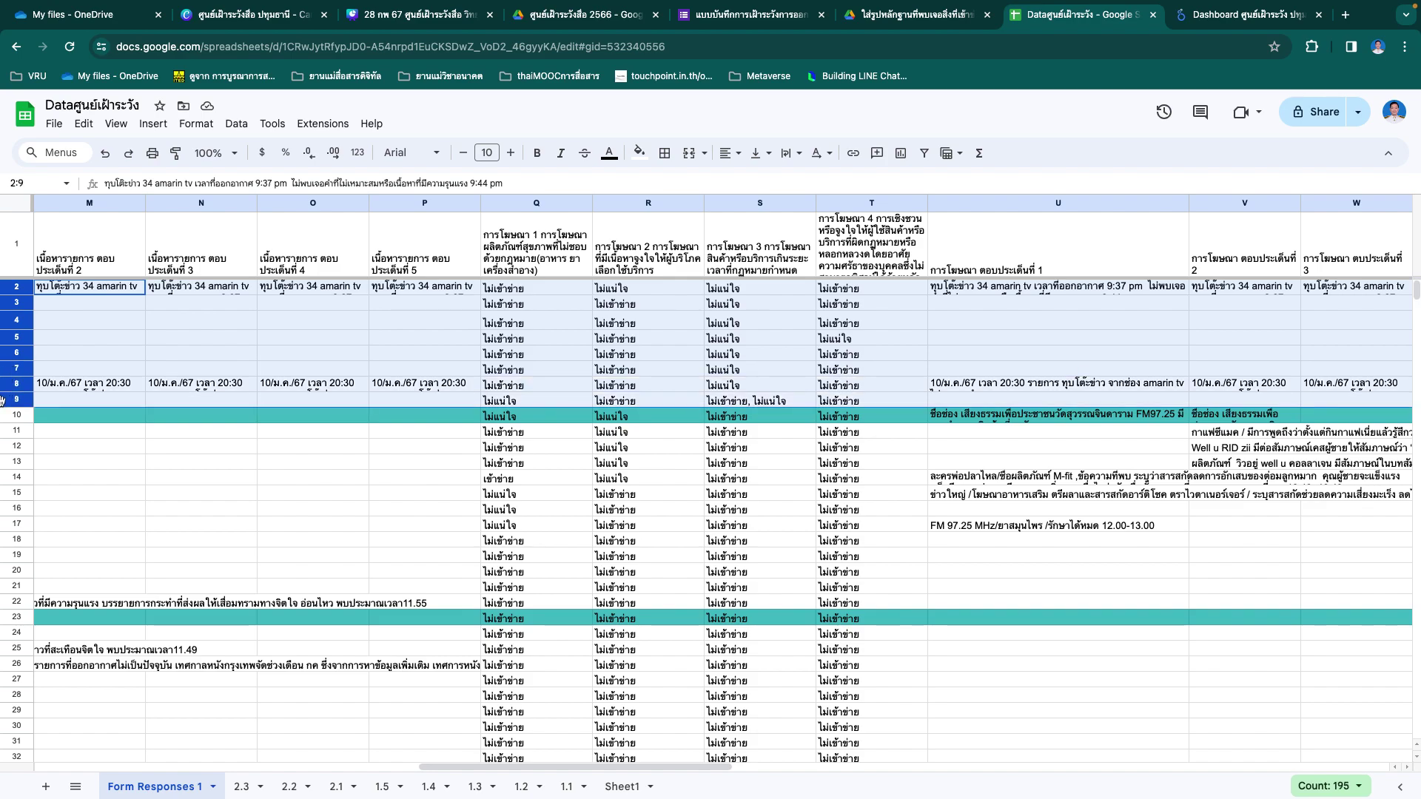
pyautogui.hotkey('ctrl', 'c')
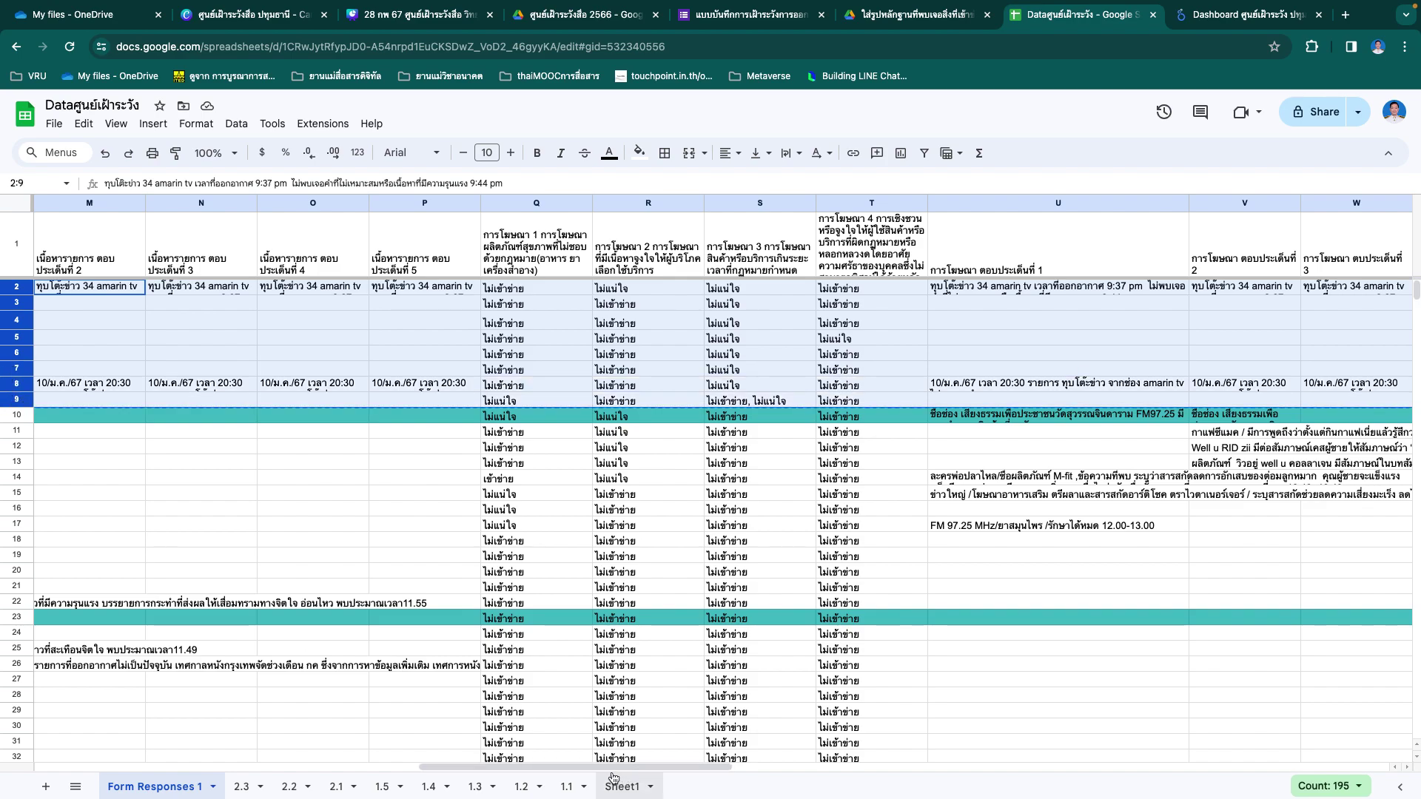
pyautogui.click(242, 786)
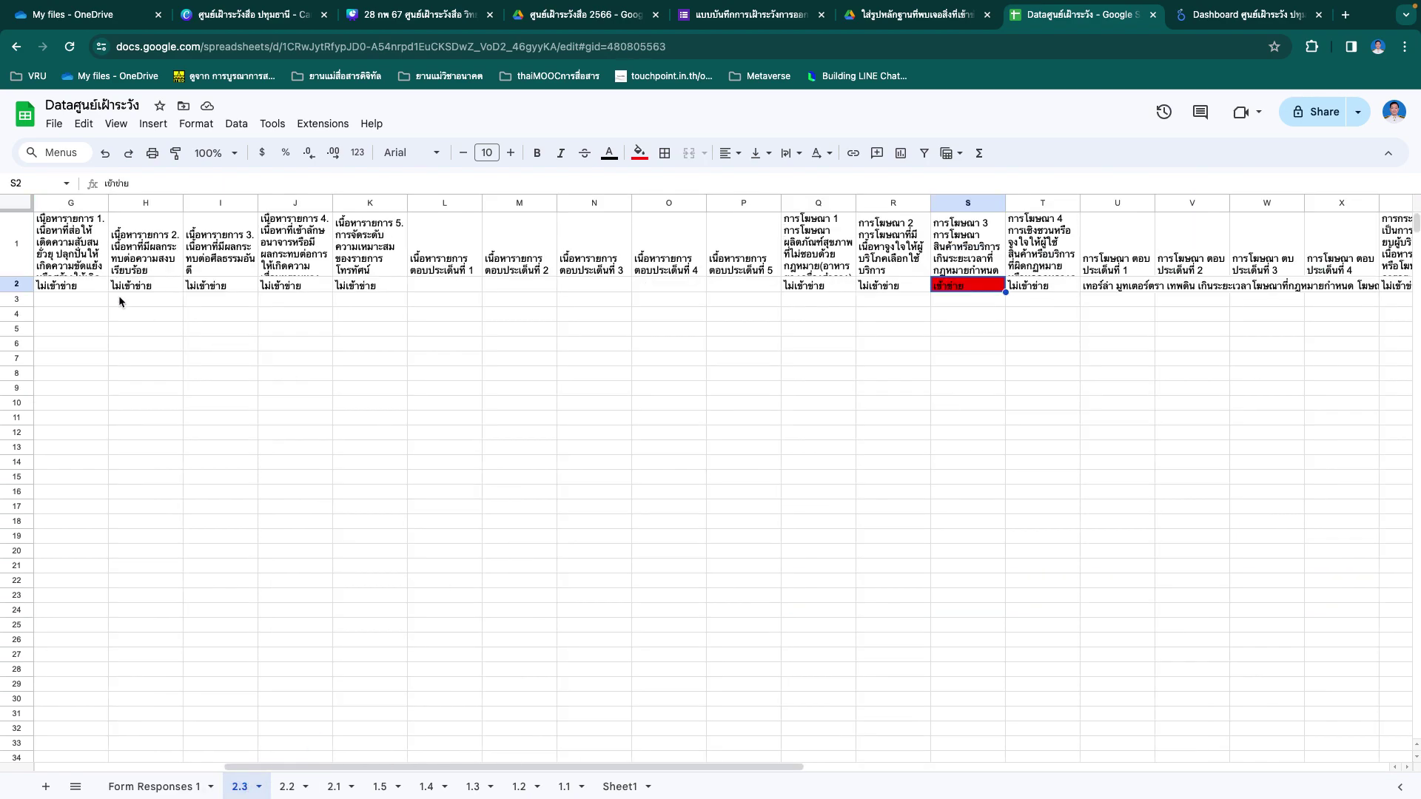
pyautogui.click(100, 300)
pyautogui.hotkey('ctrl', 'v')
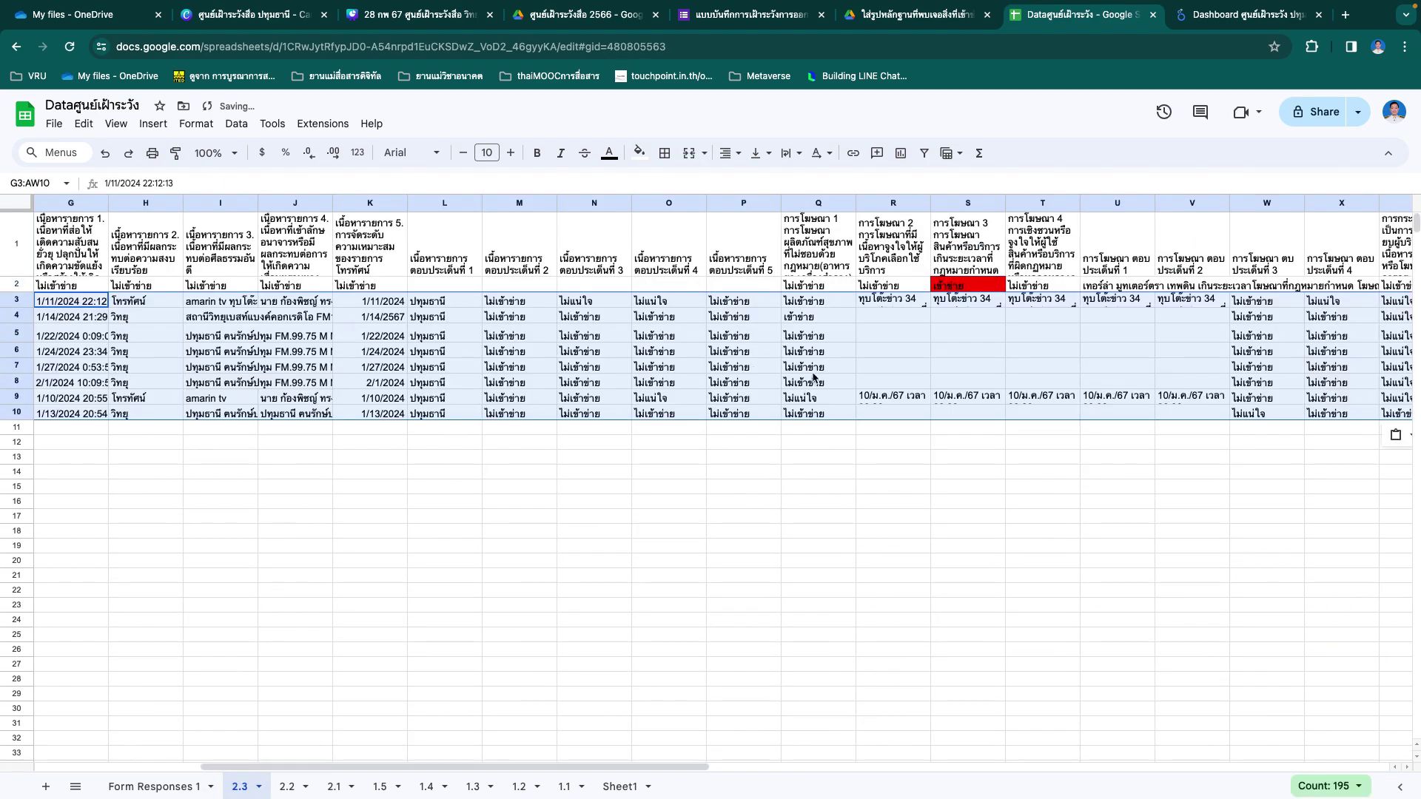
pyautogui.click(1010, 457)
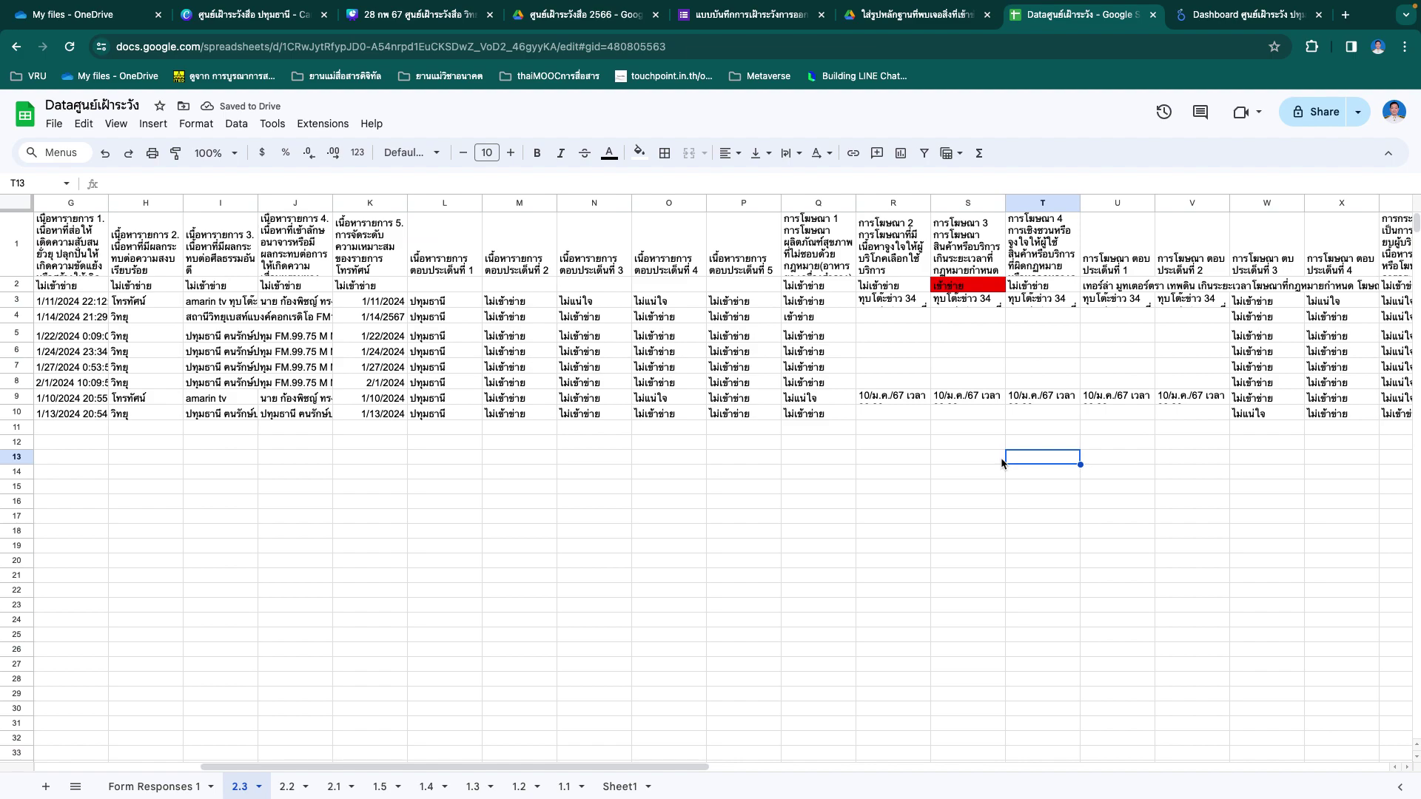
pyautogui.hotkey('ctrl', 'z')
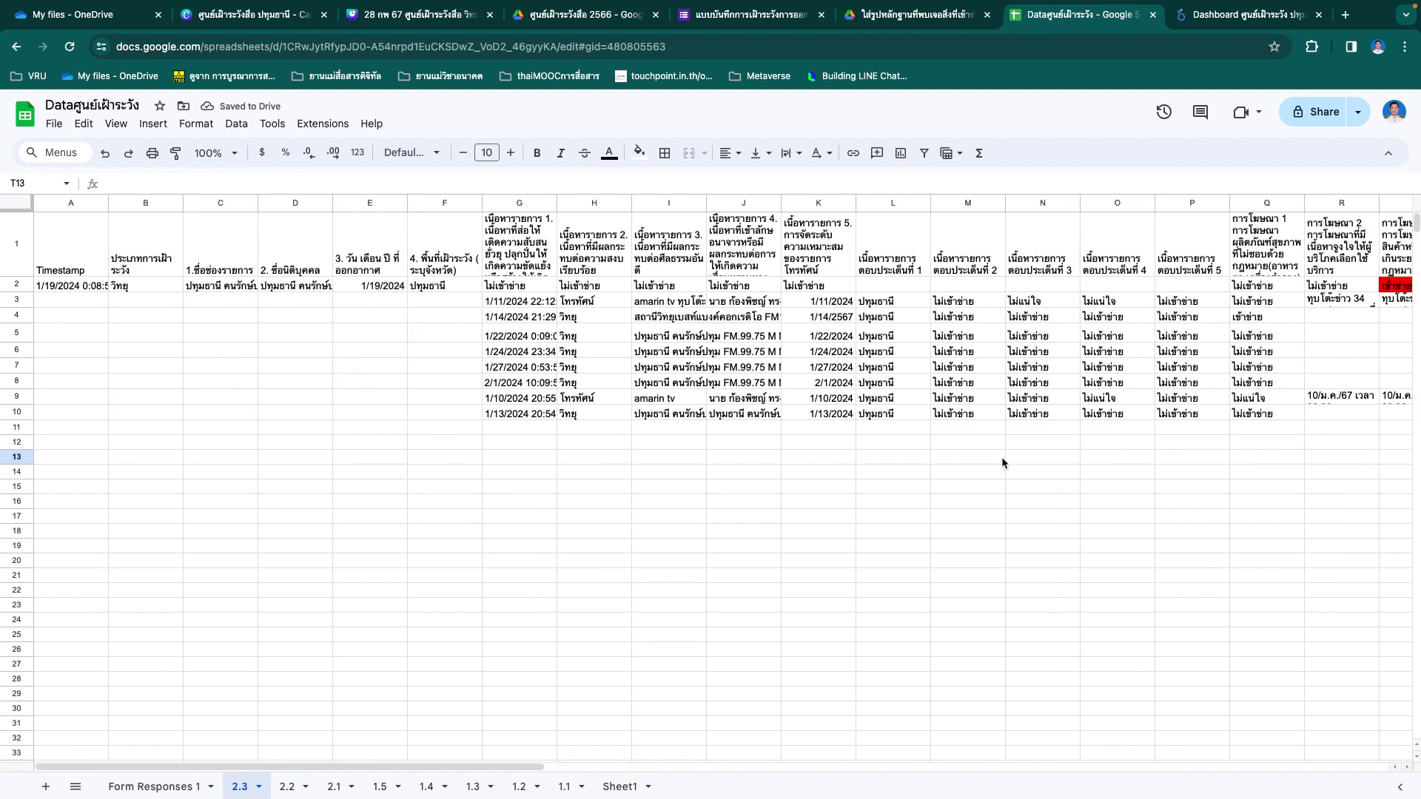
# Step: Paste the copied response rows into sheet 2.3 starting at cell A3
pyautogui.click(95, 301)
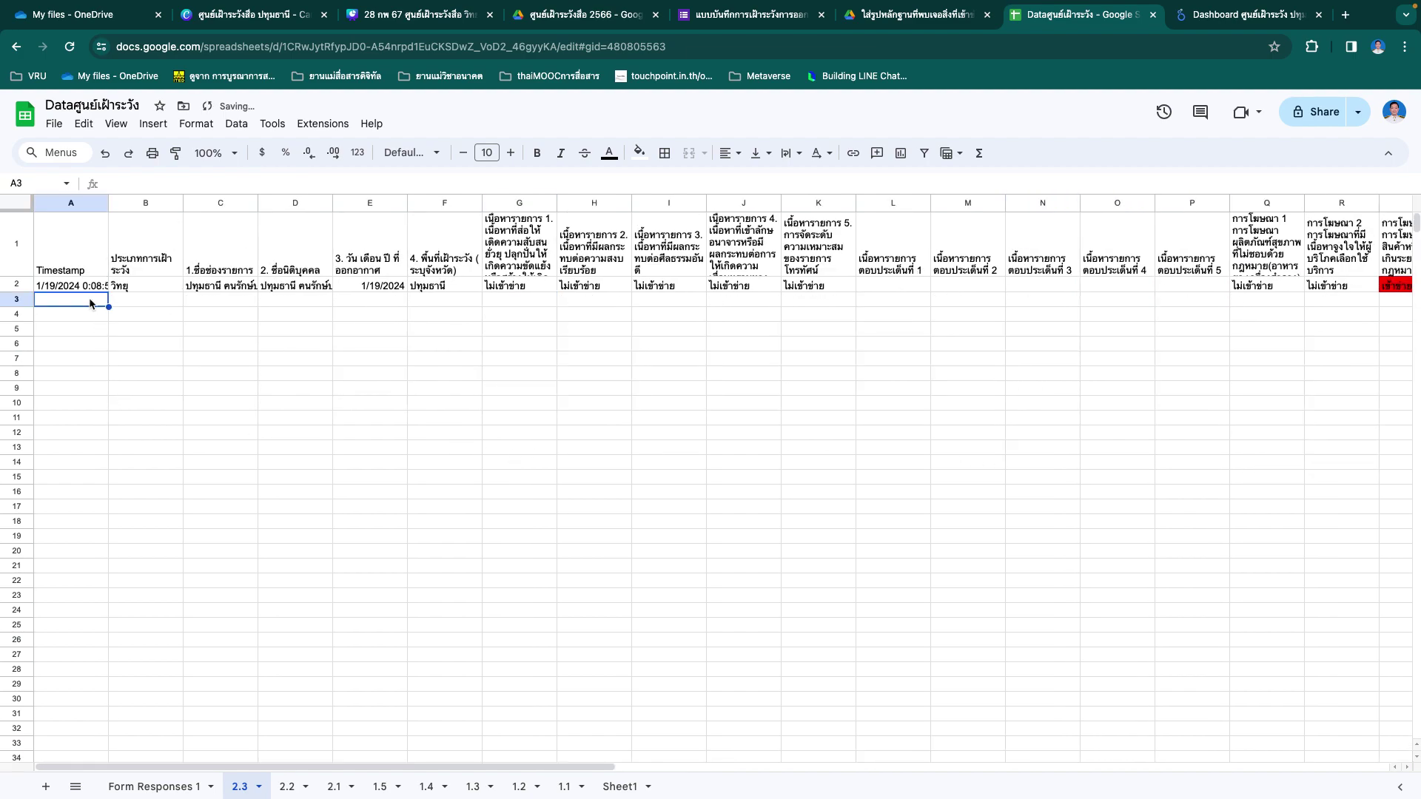
pyautogui.hotkey('ctrl', 'v')
pyautogui.hscroll(3, 694, 491)
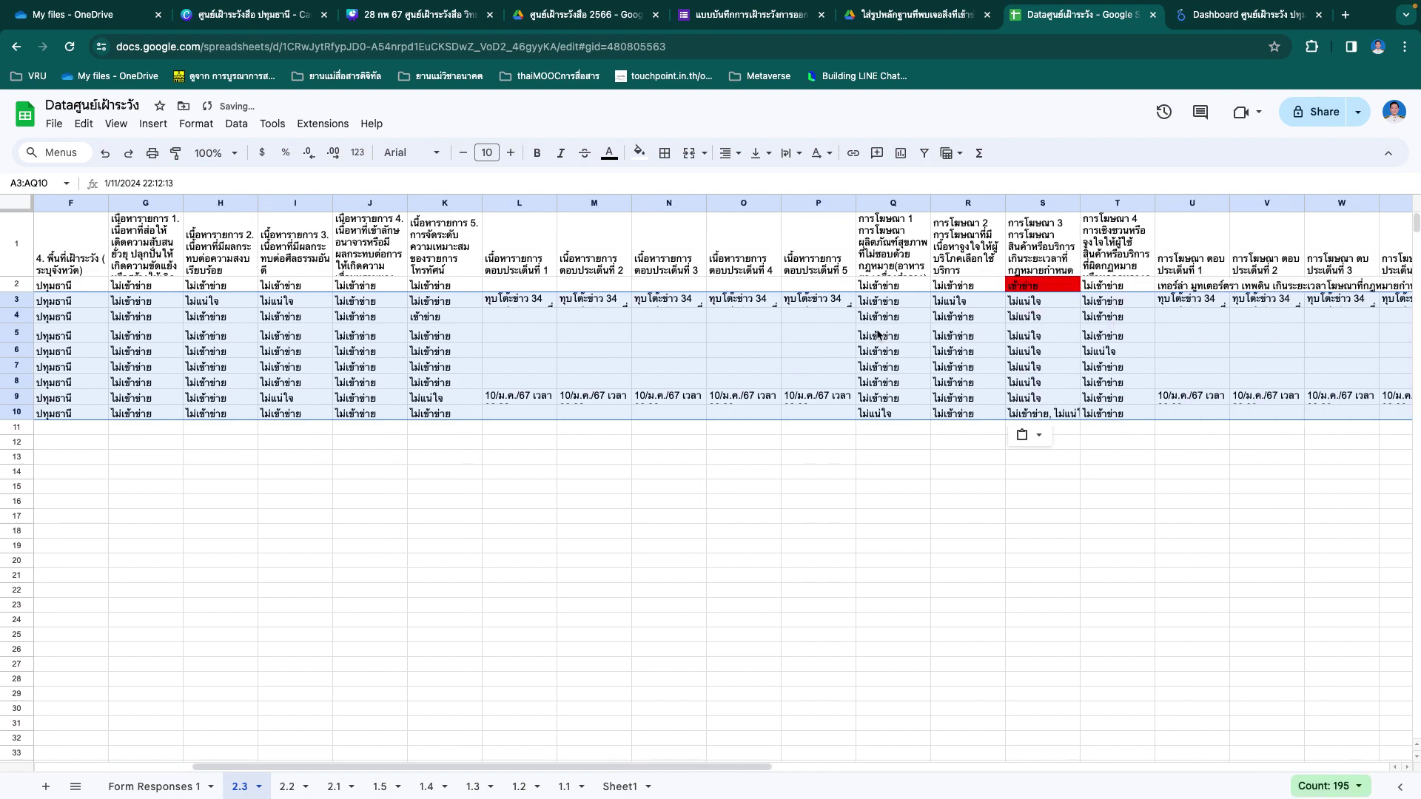
# Step: Fill the การโฆษณา 3 answers in cells S3:S10 of sheet 2.3 with orange
pyautogui.click(1007, 480)
pyautogui.moveTo(1044, 299); pyautogui.dragTo(1042, 416)
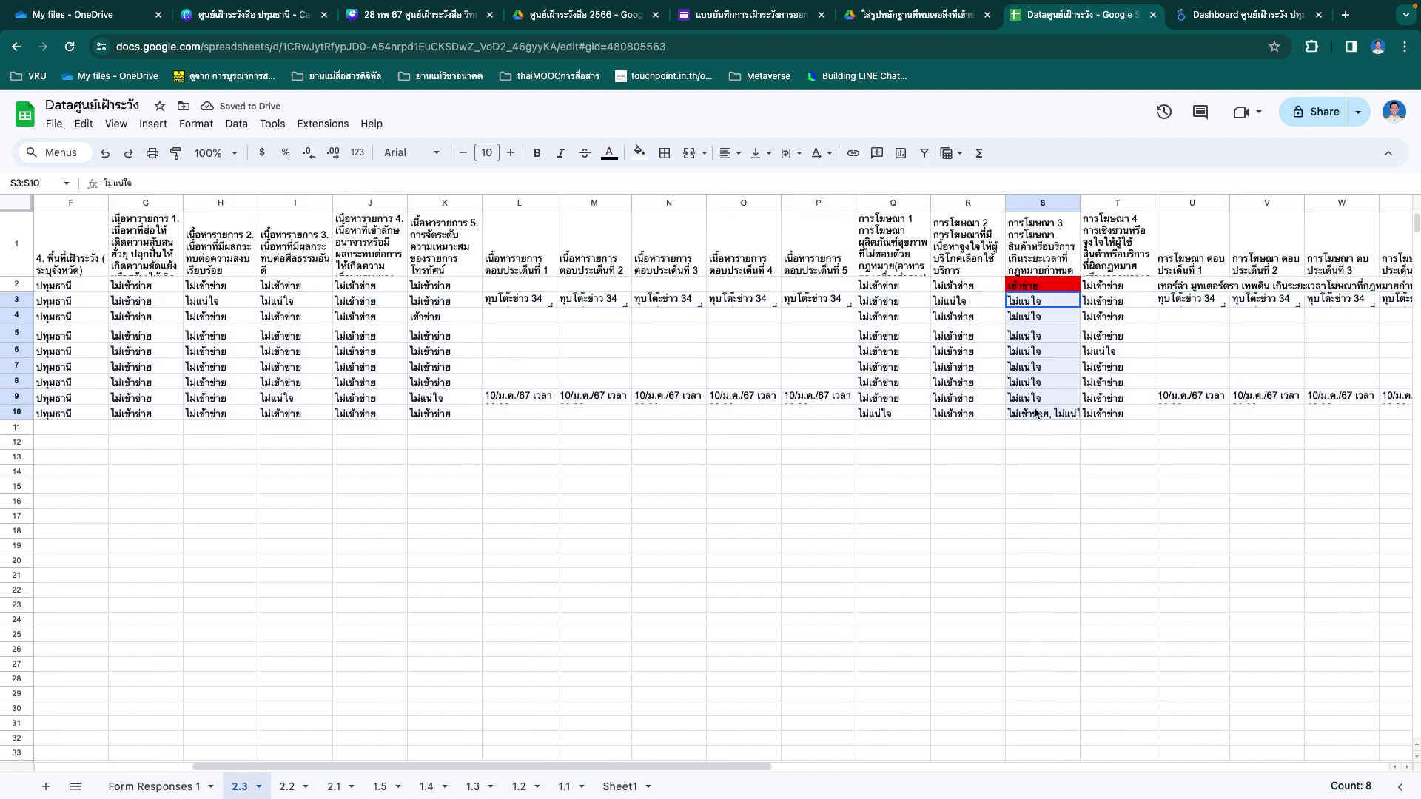
pyautogui.click(637, 152)
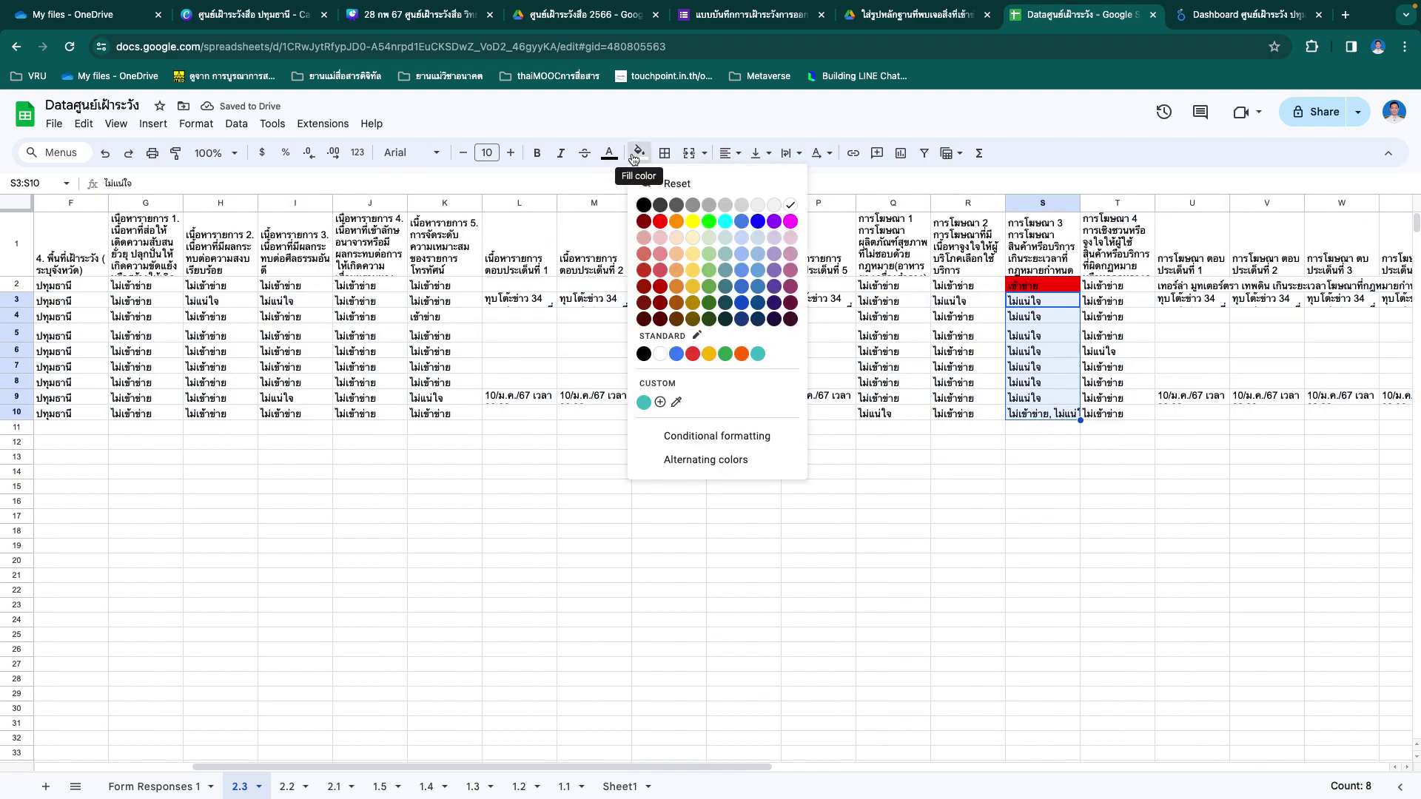
pyautogui.click(676, 222)
pyautogui.click(910, 441)
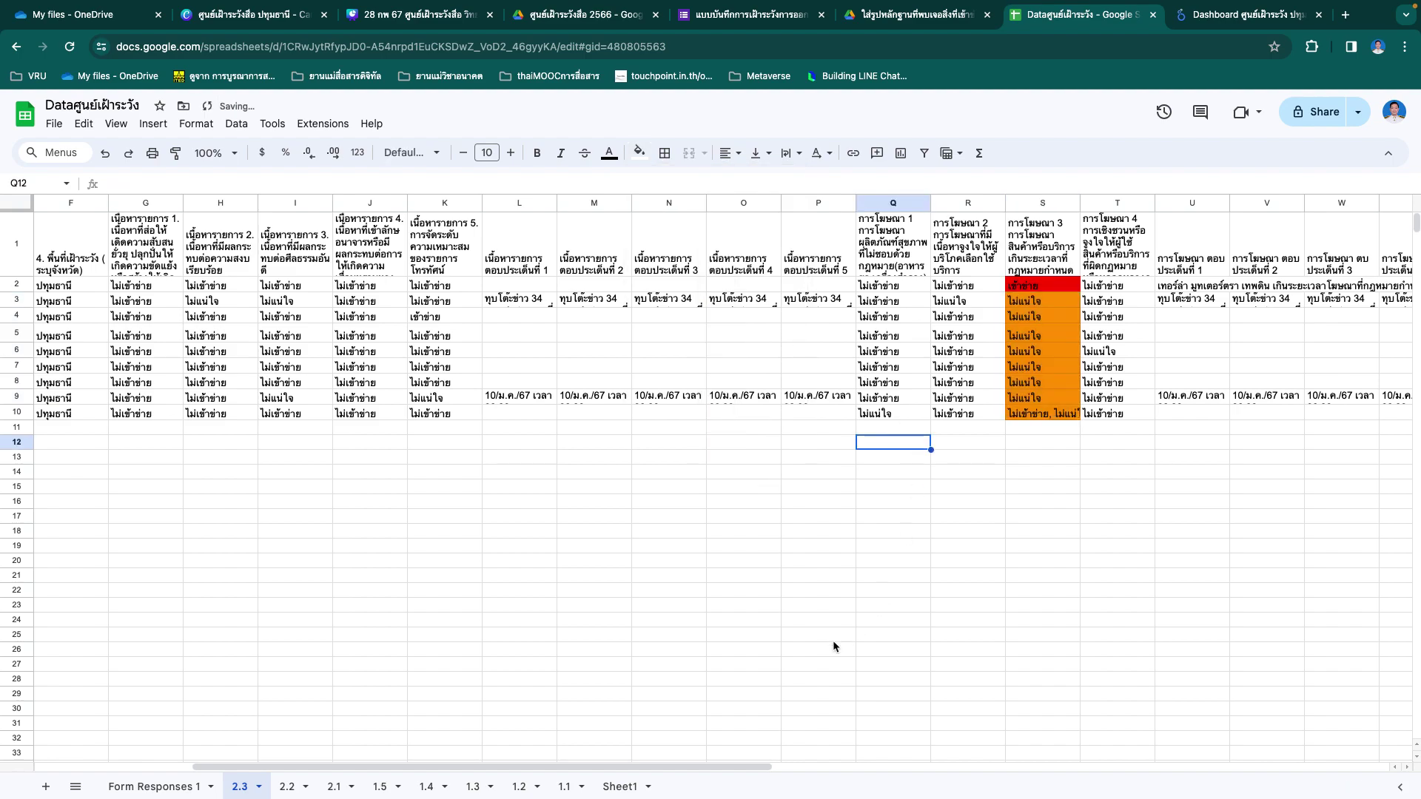
# Step: Add a new sheet, place it directly after Form Responses 1 and name it 2.4
pyautogui.click(45, 786)
pyautogui.moveTo(309, 789); pyautogui.dragTo(227, 790)
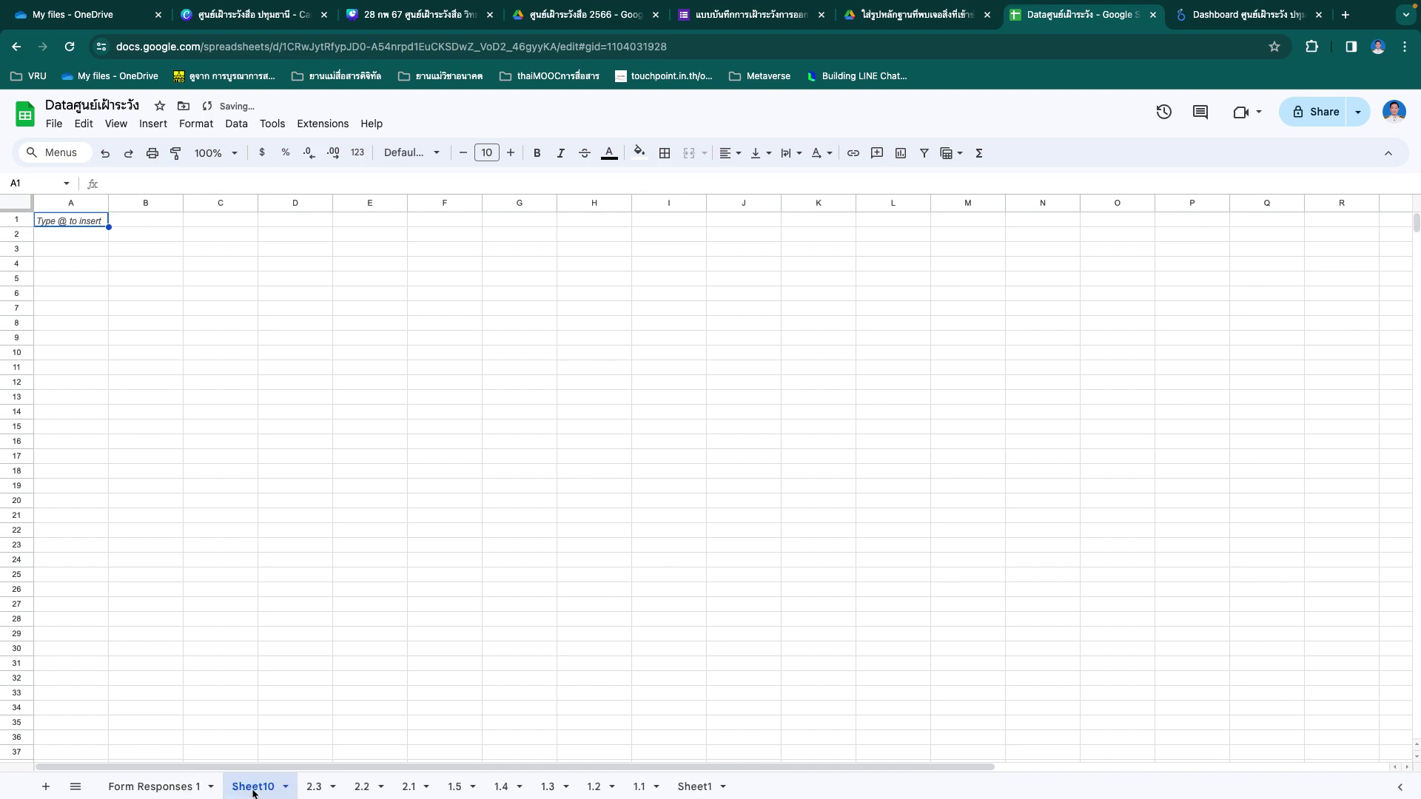
pyautogui.doubleClick(253, 788)
pyautogui.write('2.4')
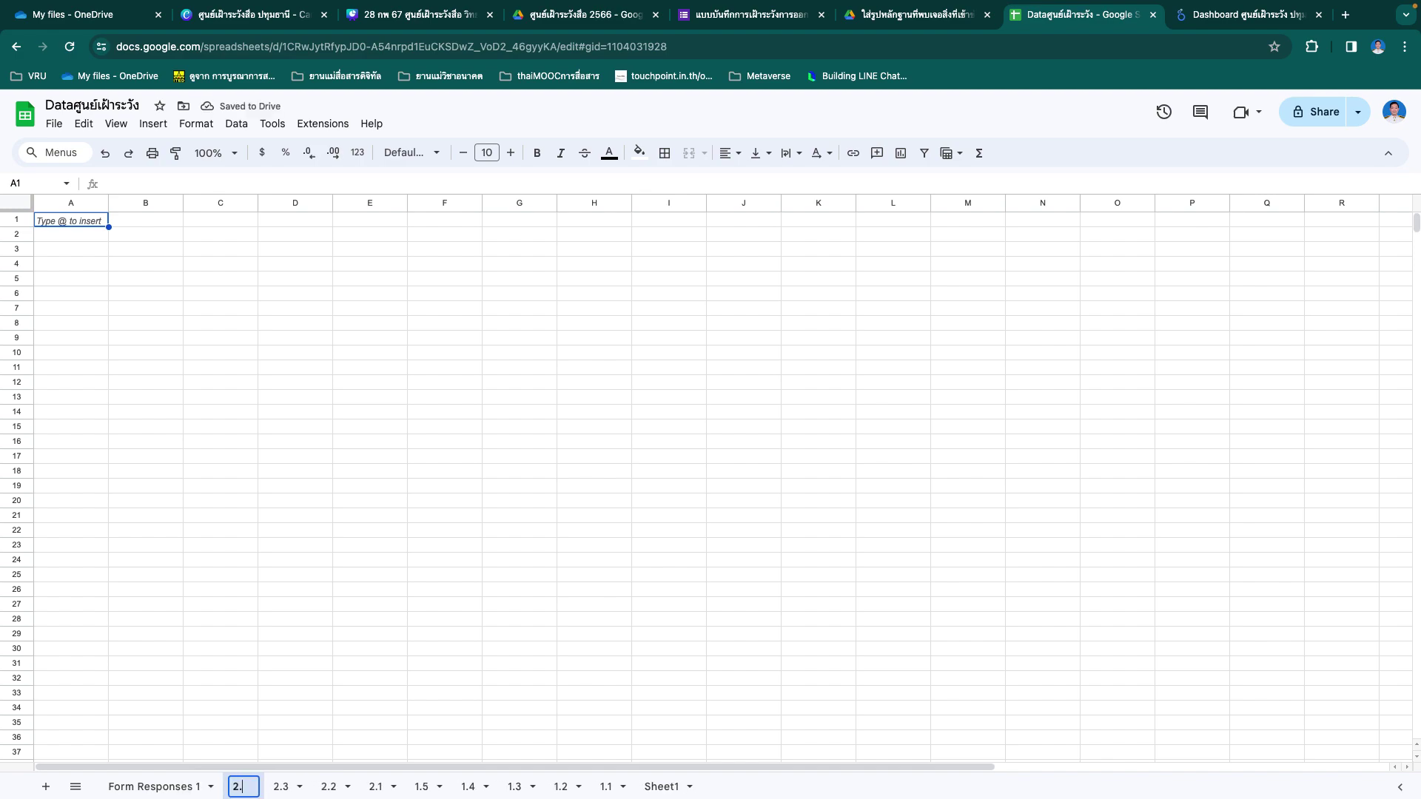
# Step: Sort Form Responses 1 by column T (การโฆษณา 4) from A to Z, and re-sort it from Z to A
pyautogui.click(142, 790)
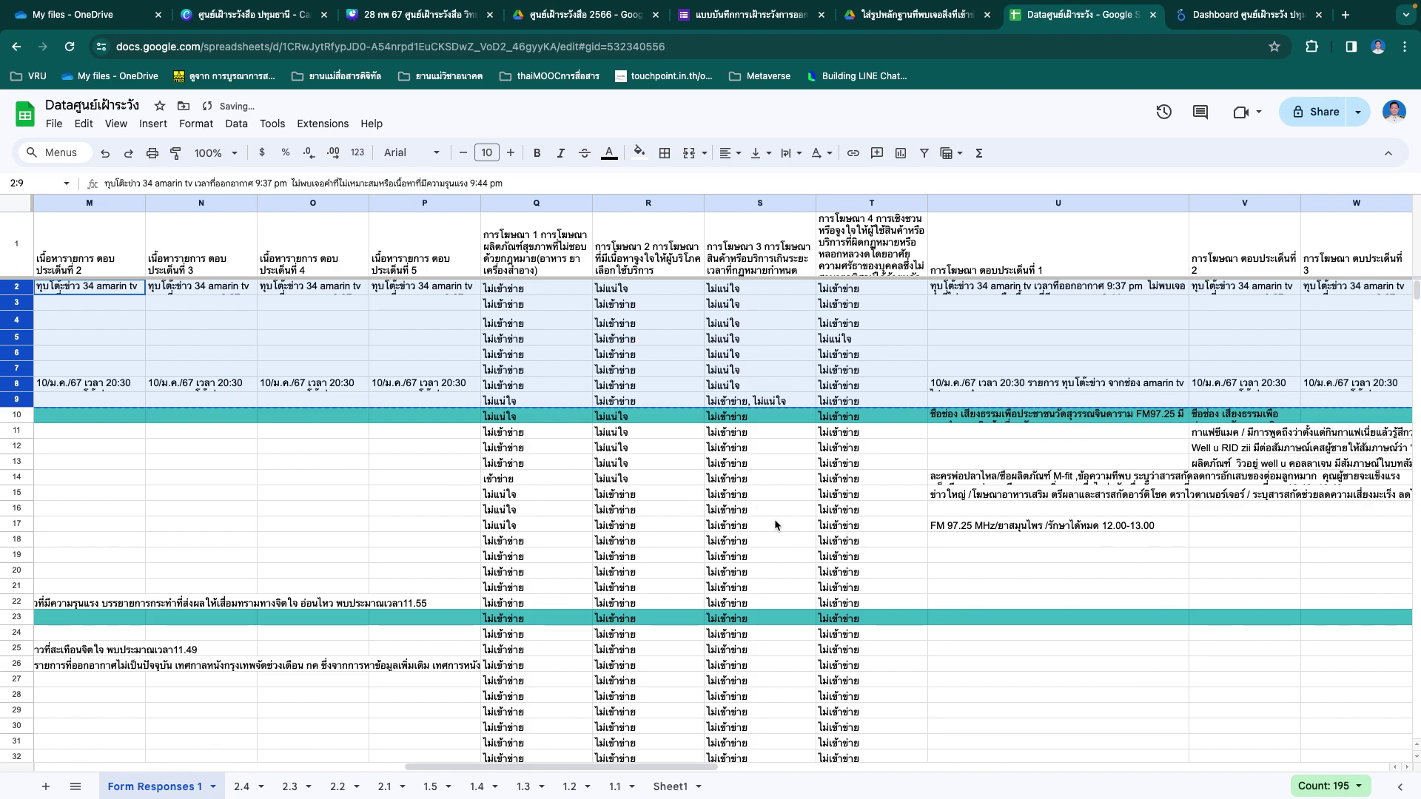
pyautogui.click(955, 383)
pyautogui.click(887, 494)
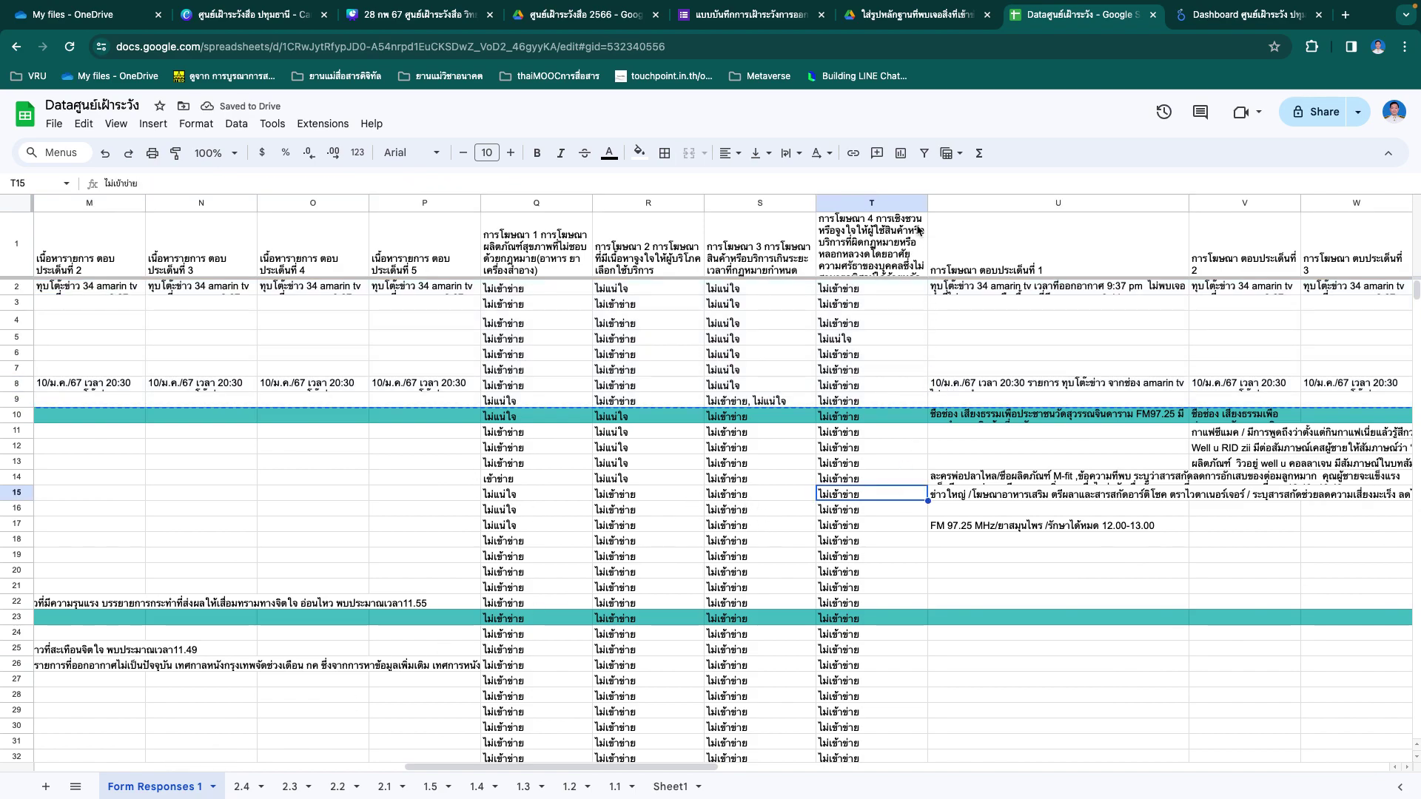
pyautogui.click(880, 205)
pyautogui.rightClick(879, 205)
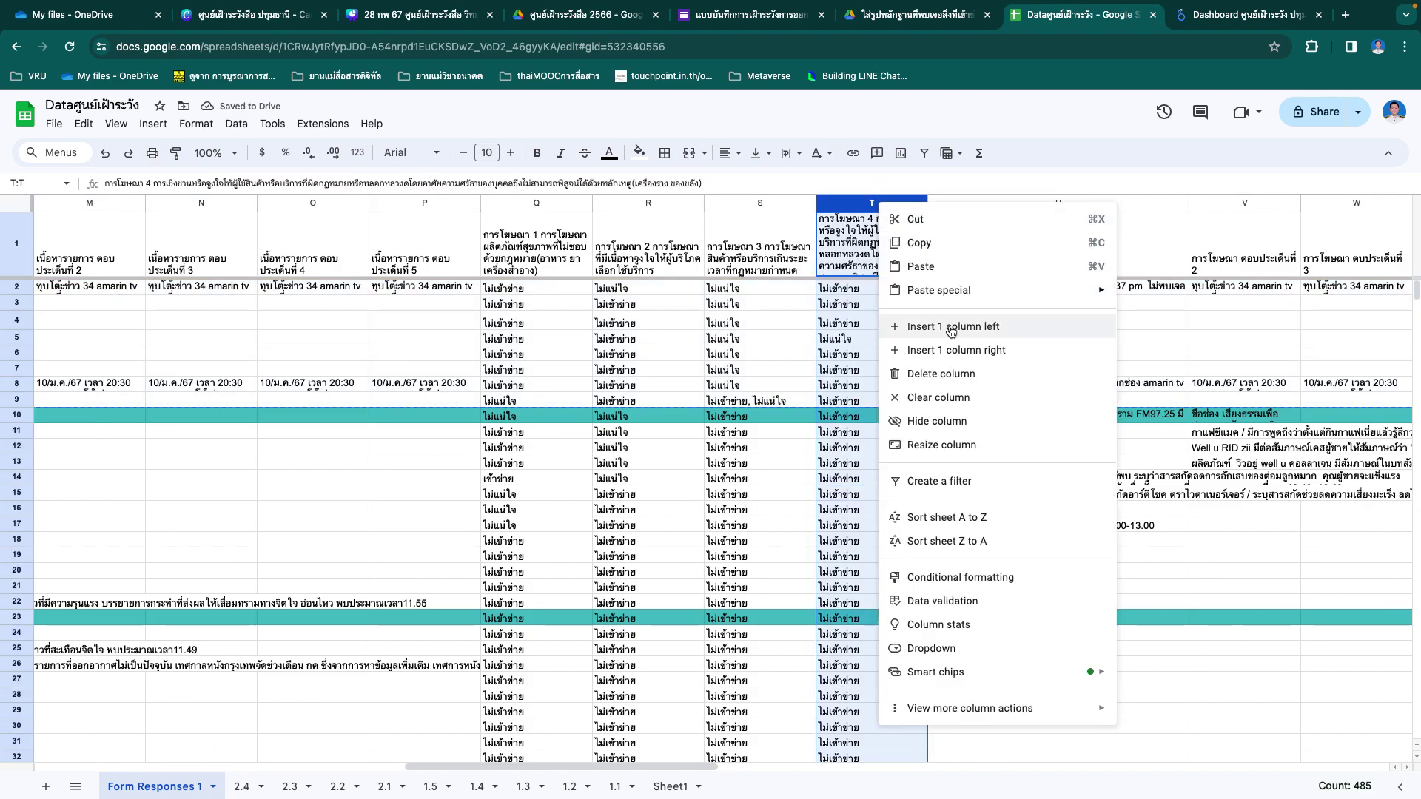
pyautogui.click(1009, 518)
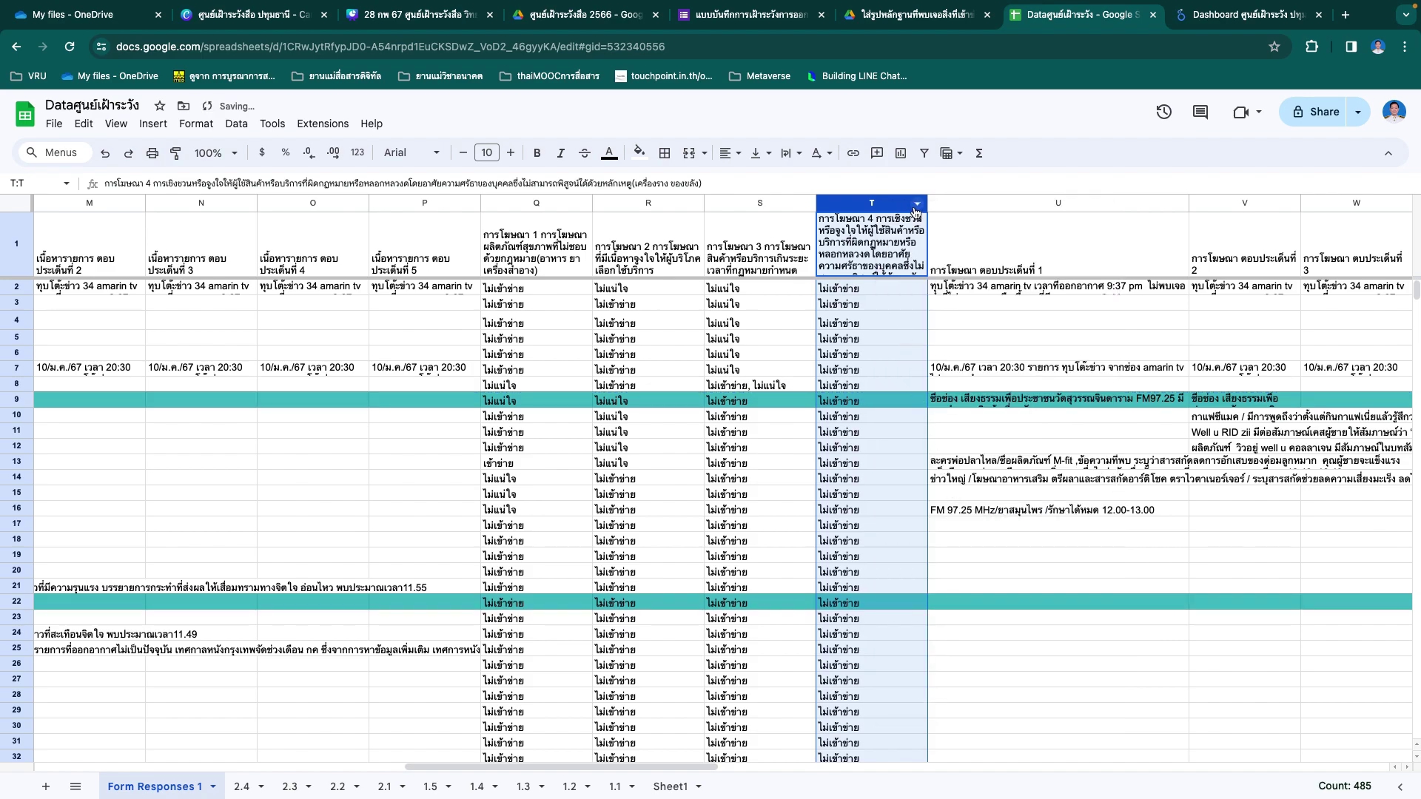
pyautogui.rightClick(887, 208)
pyautogui.click(1018, 546)
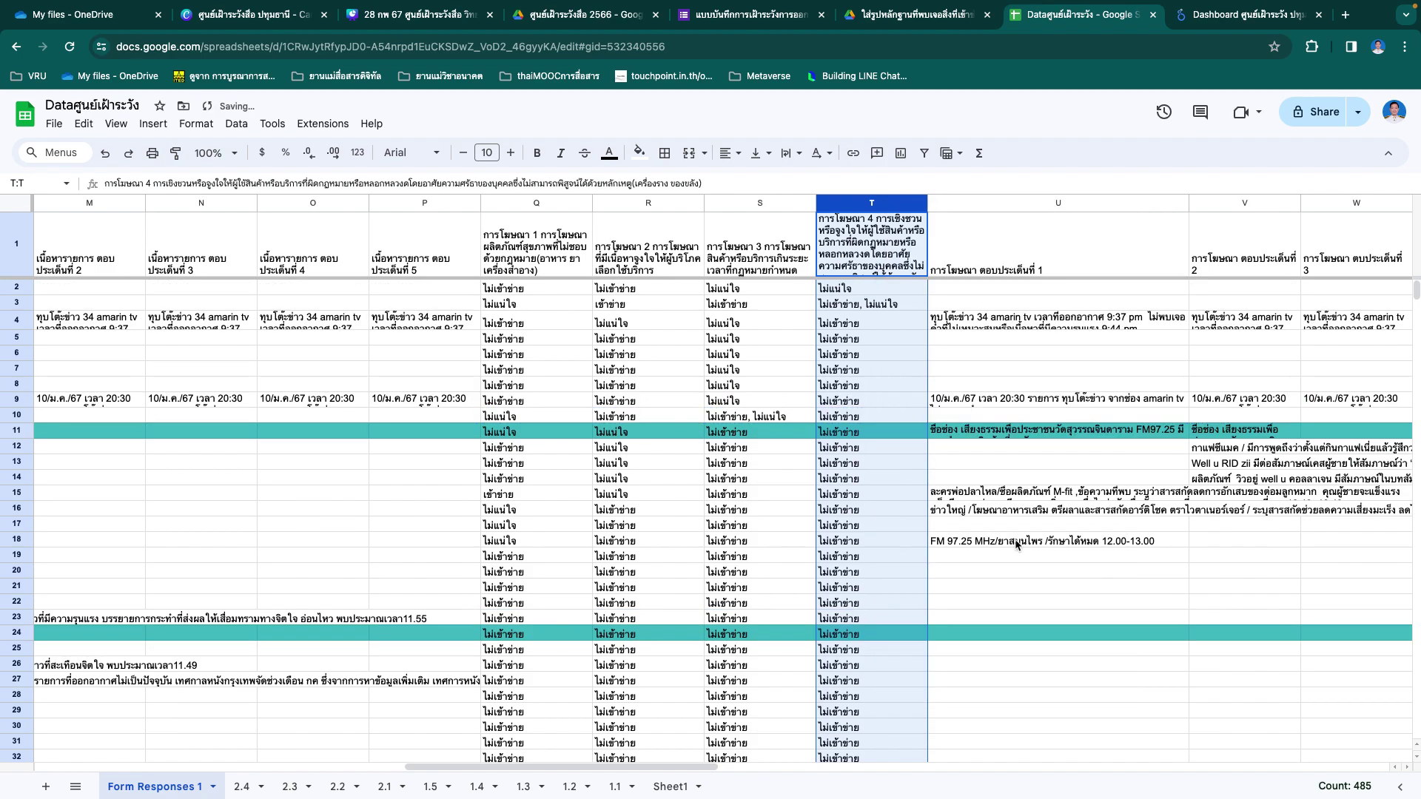
pyautogui.click(920, 512)
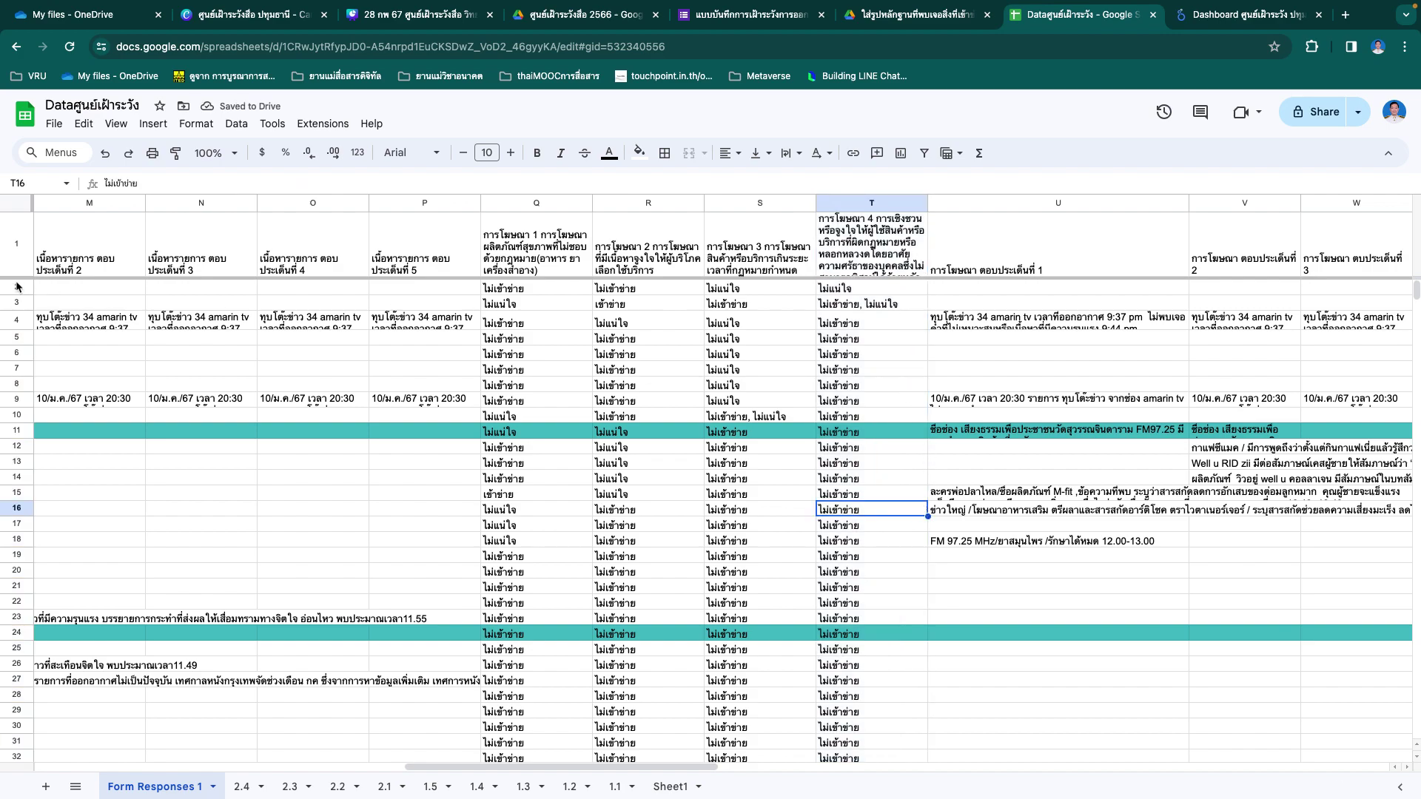
pyautogui.moveTo(16, 287); pyautogui.dragTo(14, 303)
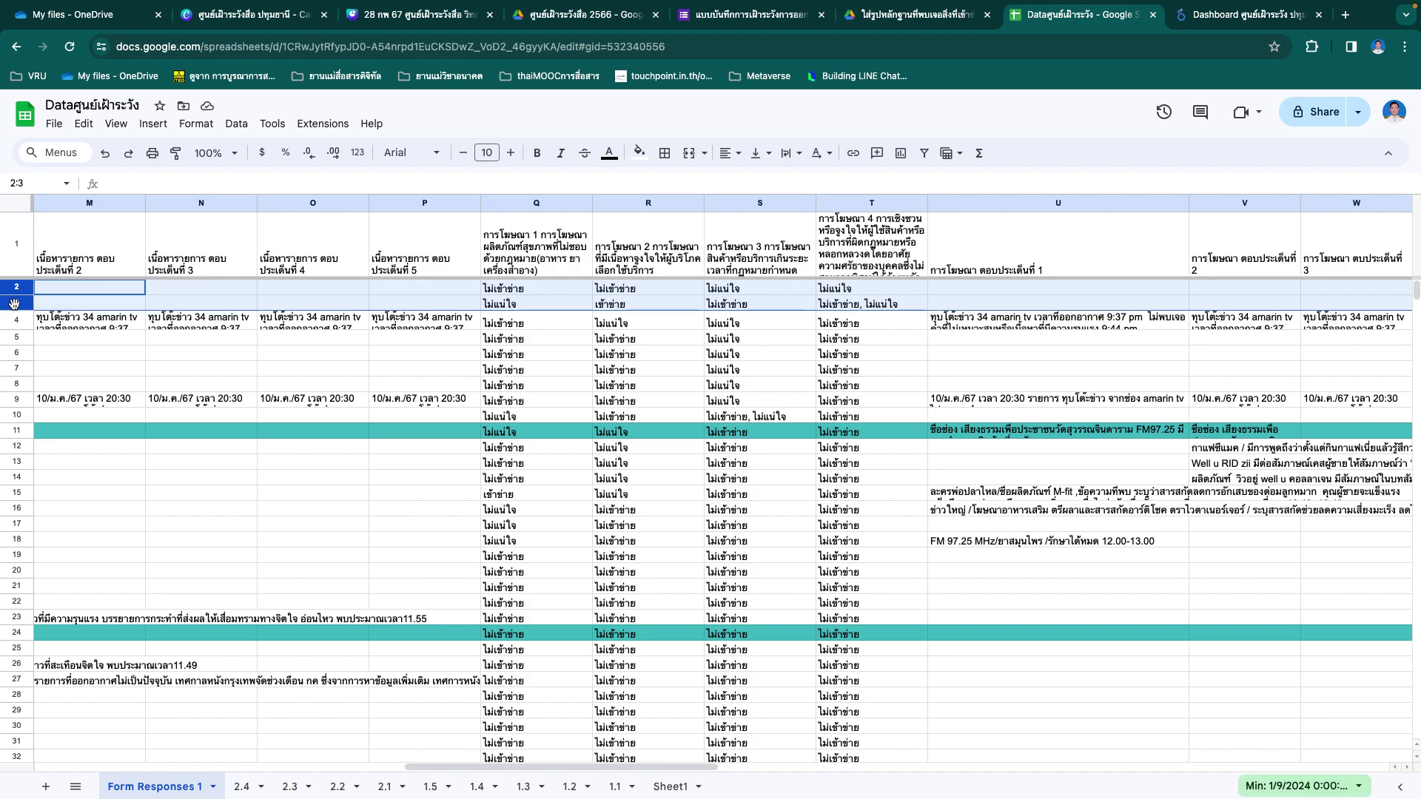
pyautogui.hotkey('ctrl', 'c')
pyautogui.click(242, 785)
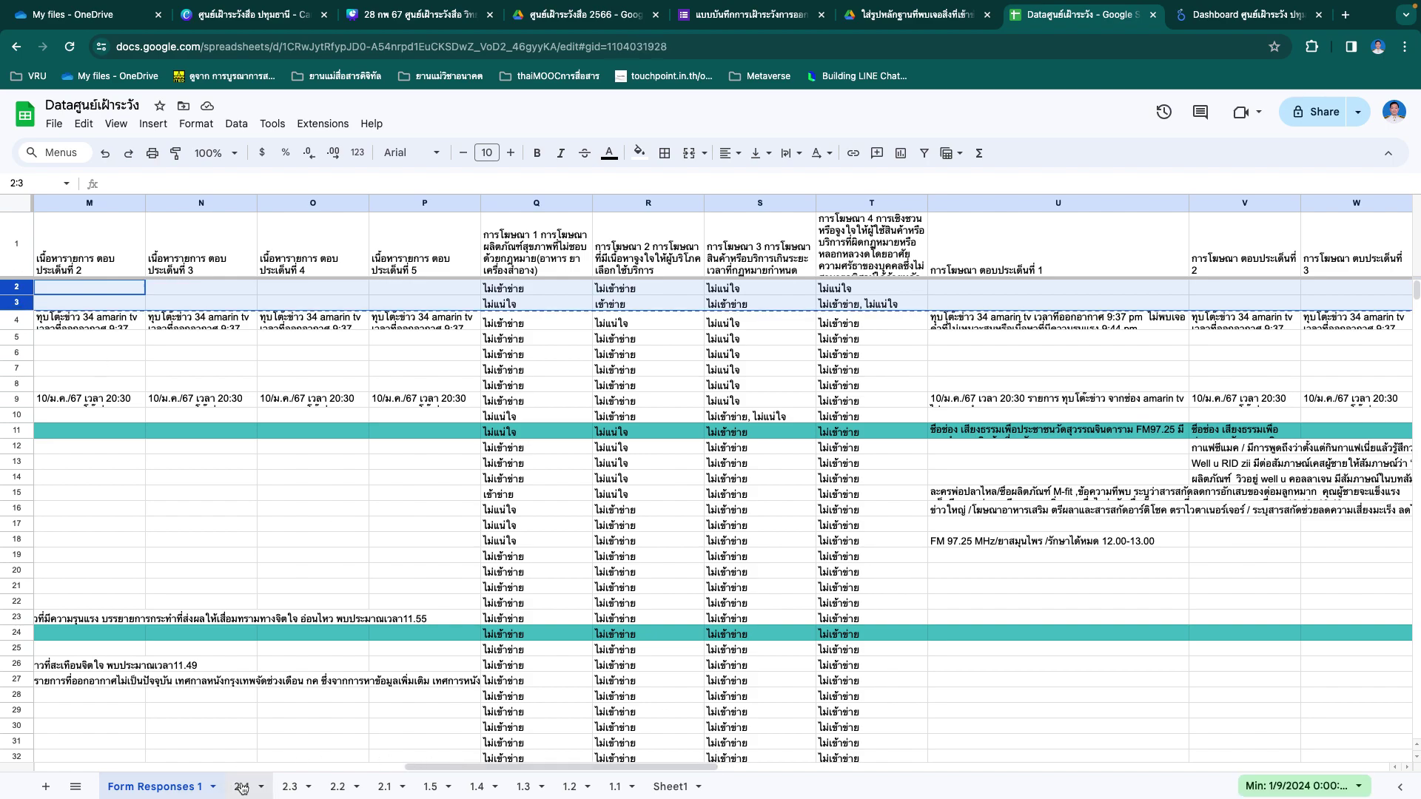
pyautogui.click(152, 786)
# Step: Copy the header row and rows 2 and 3 of Form Responses 1 into sheet 2.4, starting at cell A1
pyautogui.moveTo(20, 231); pyautogui.dragTo(6, 306)
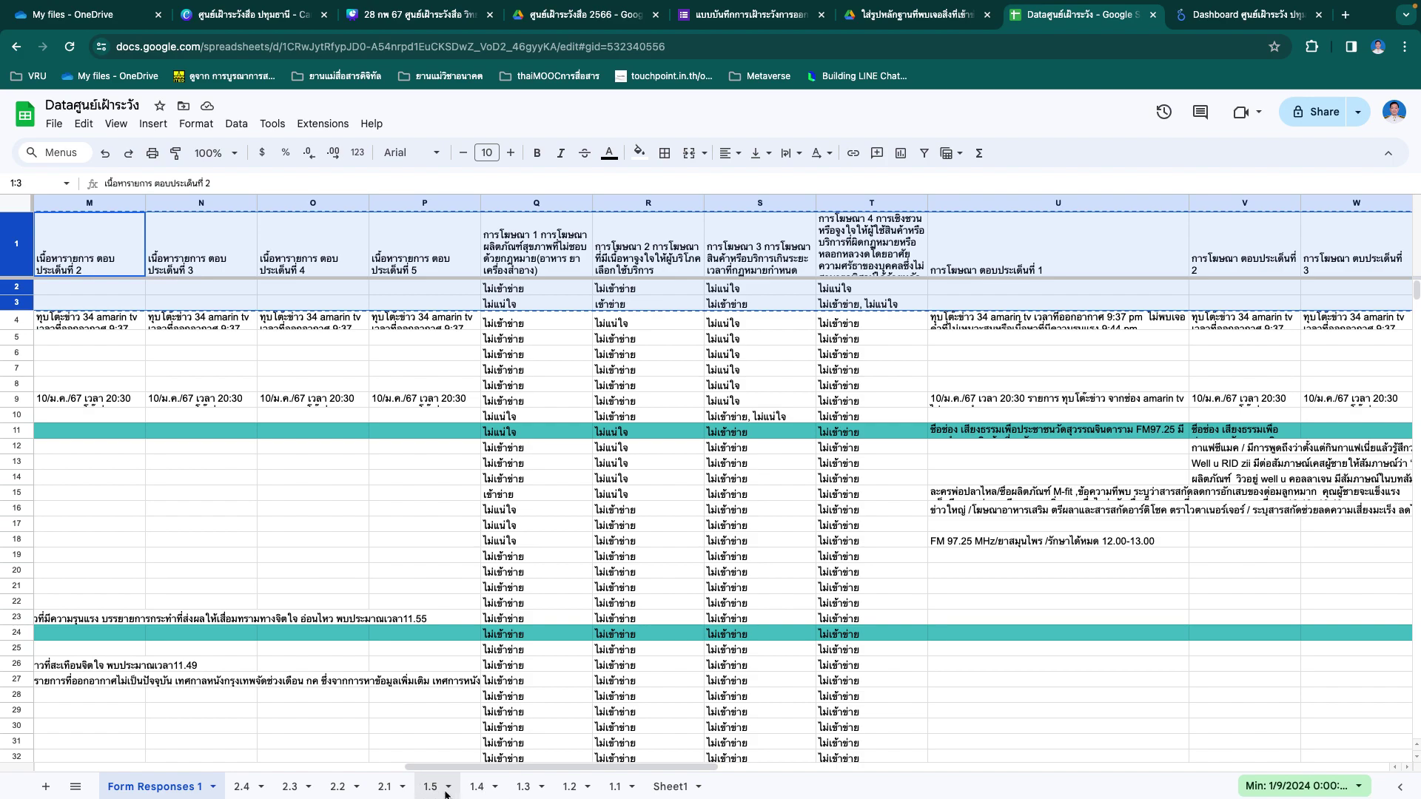
pyautogui.click(242, 786)
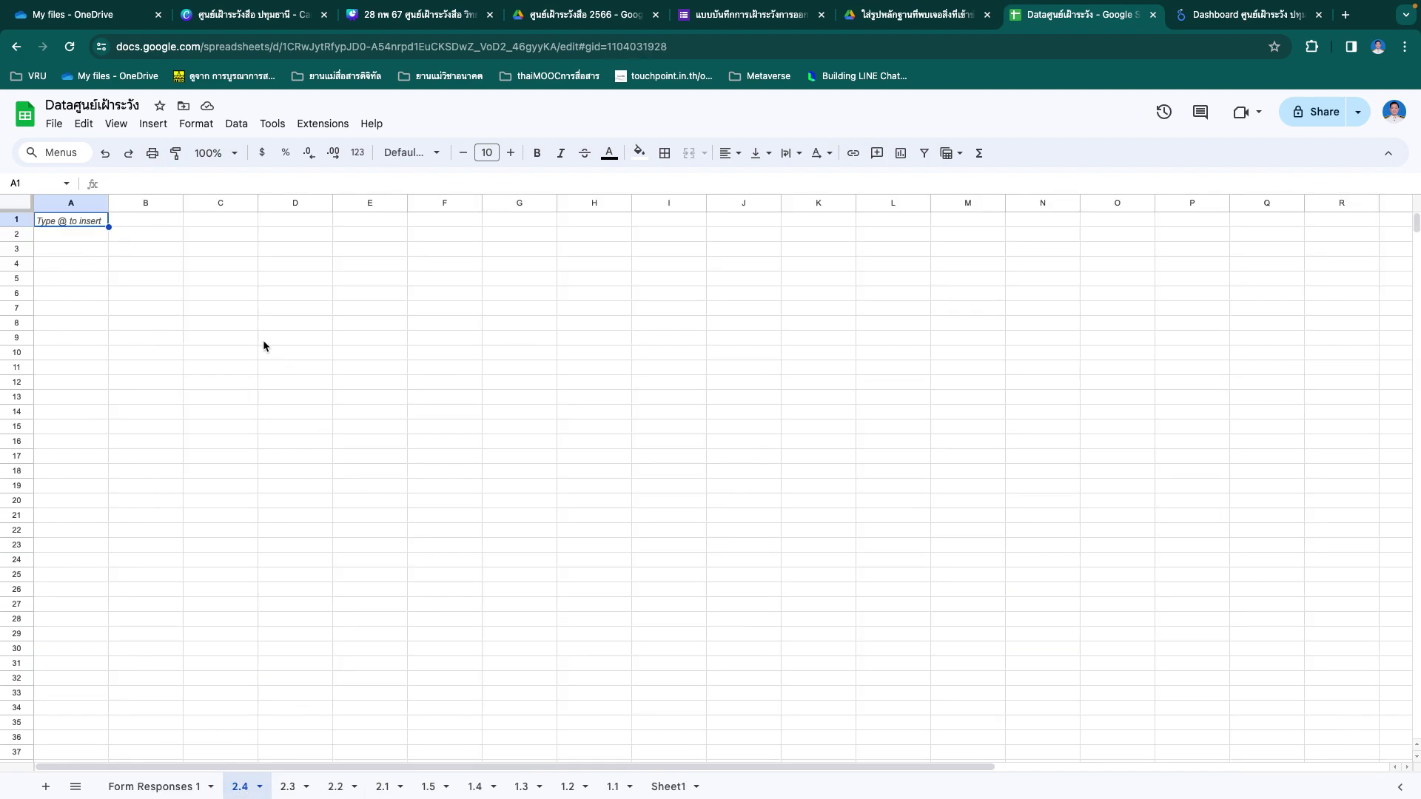
pyautogui.hotkey('ctrl', 'v')
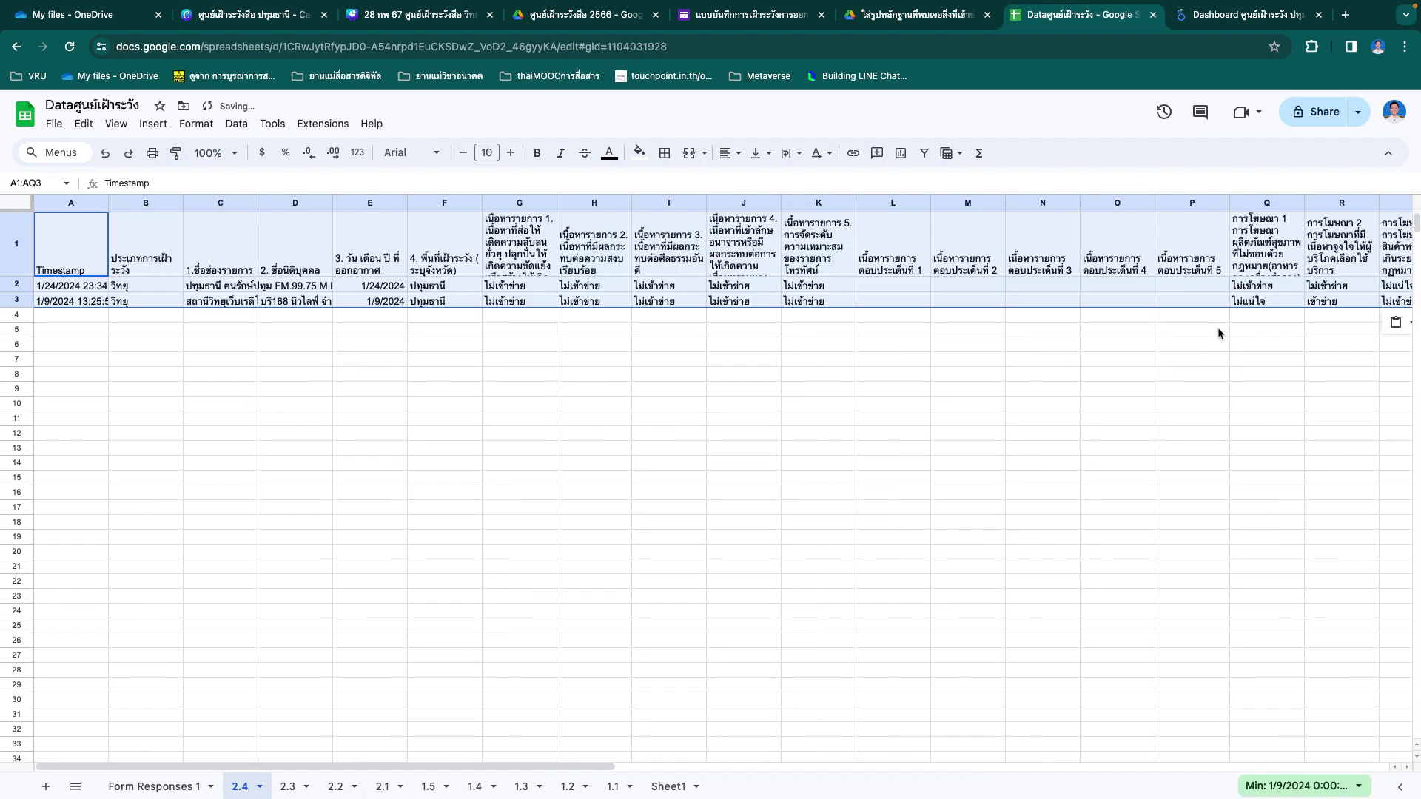
# Step: Fill the การโฆษณา 4 answers in cells T2:T3 of sheet 2.4 with orange
pyautogui.hscroll(4, 1236, 371)
pyautogui.click(1232, 371)
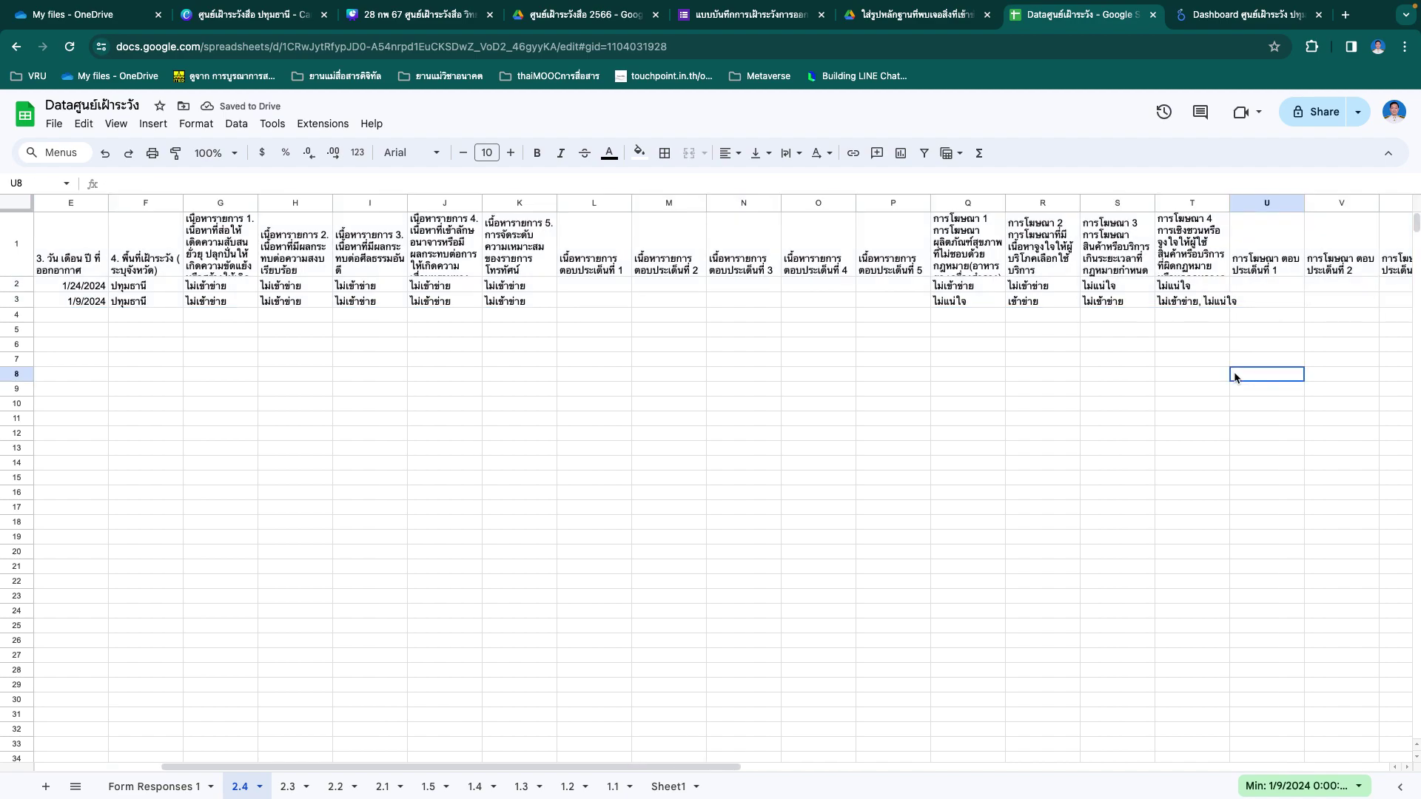
pyautogui.moveTo(1210, 291); pyautogui.dragTo(1205, 302)
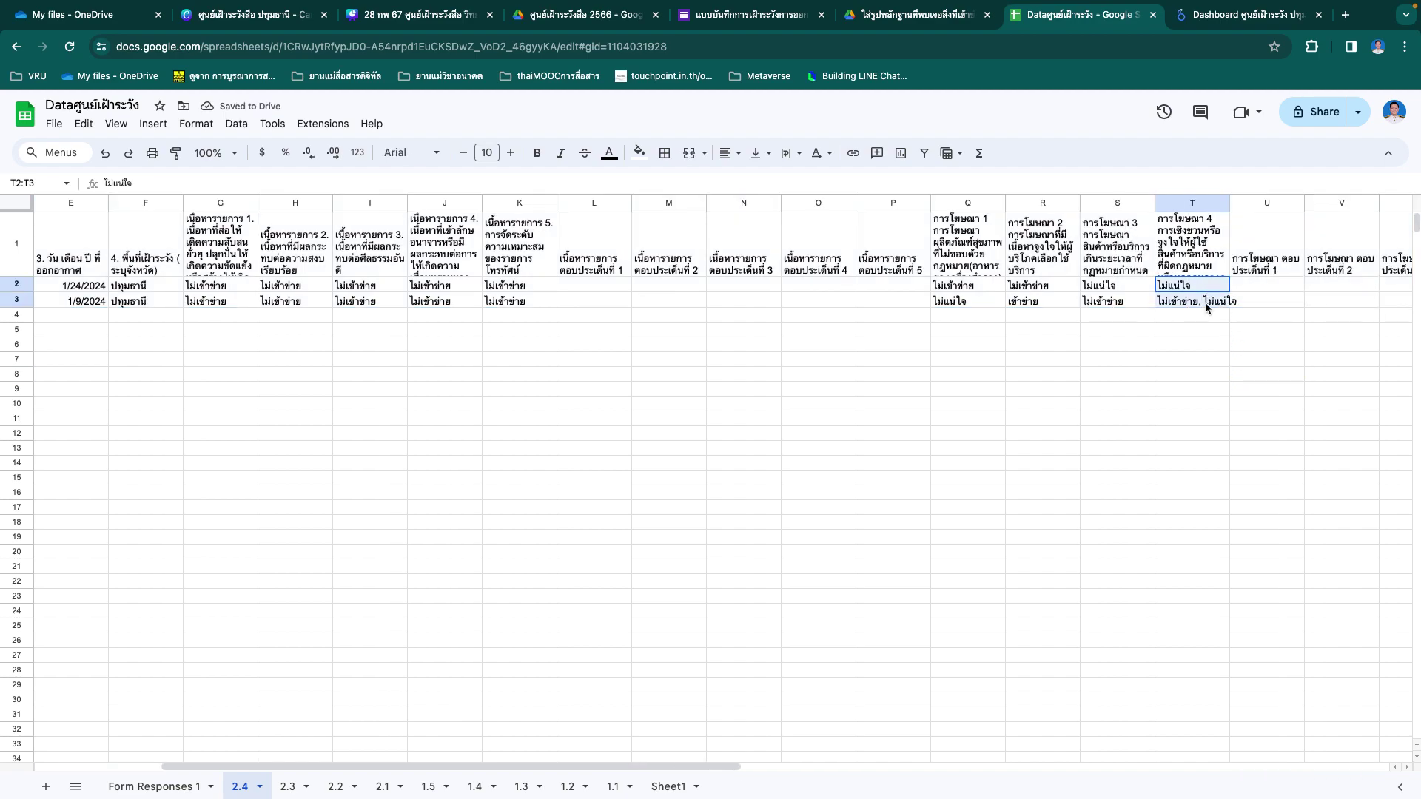
pyautogui.click(639, 153)
pyautogui.click(680, 227)
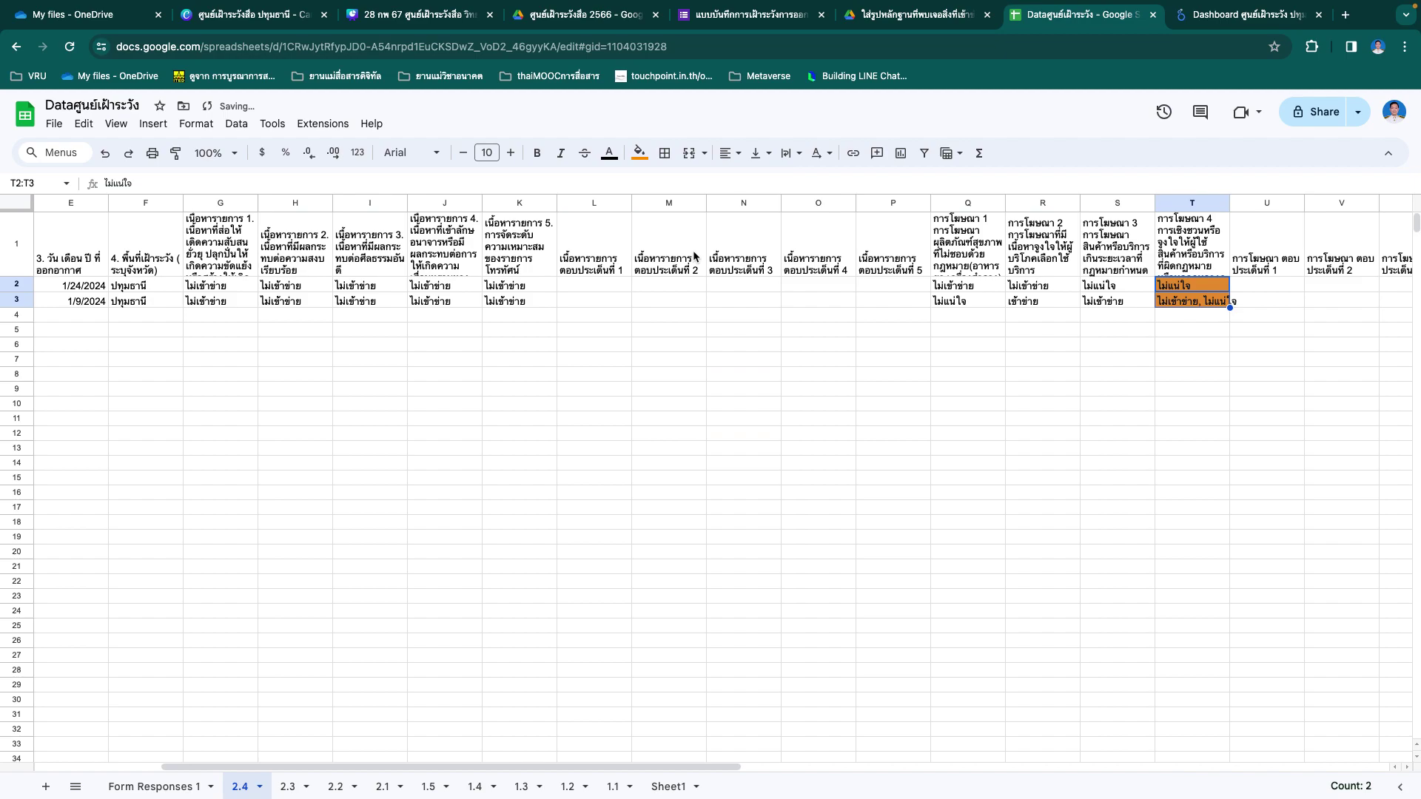
# Step: Return to Form Responses 1 and sort it by column T again, from Z to A and finally from A to Z
pyautogui.click(157, 787)
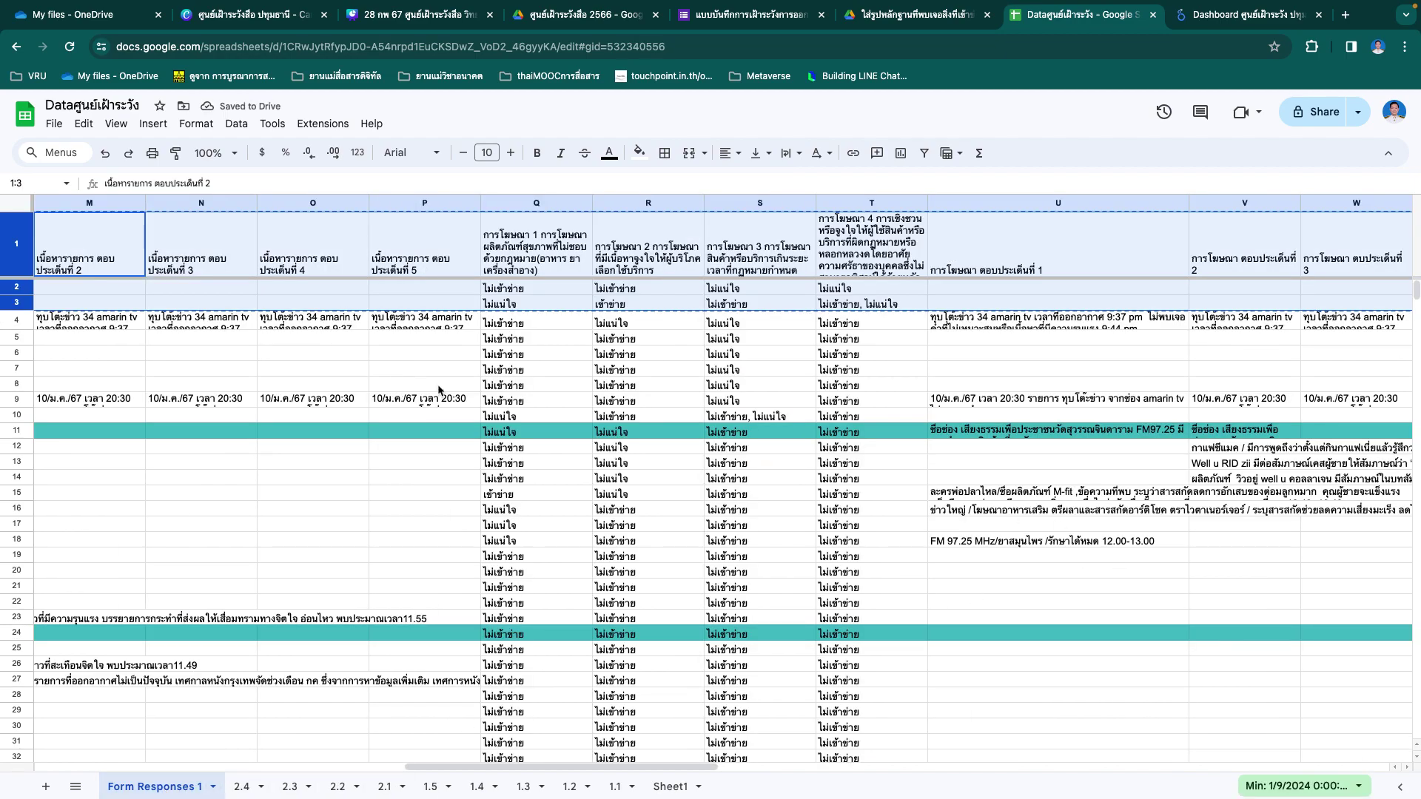
pyautogui.click(891, 206)
pyautogui.rightClick(890, 207)
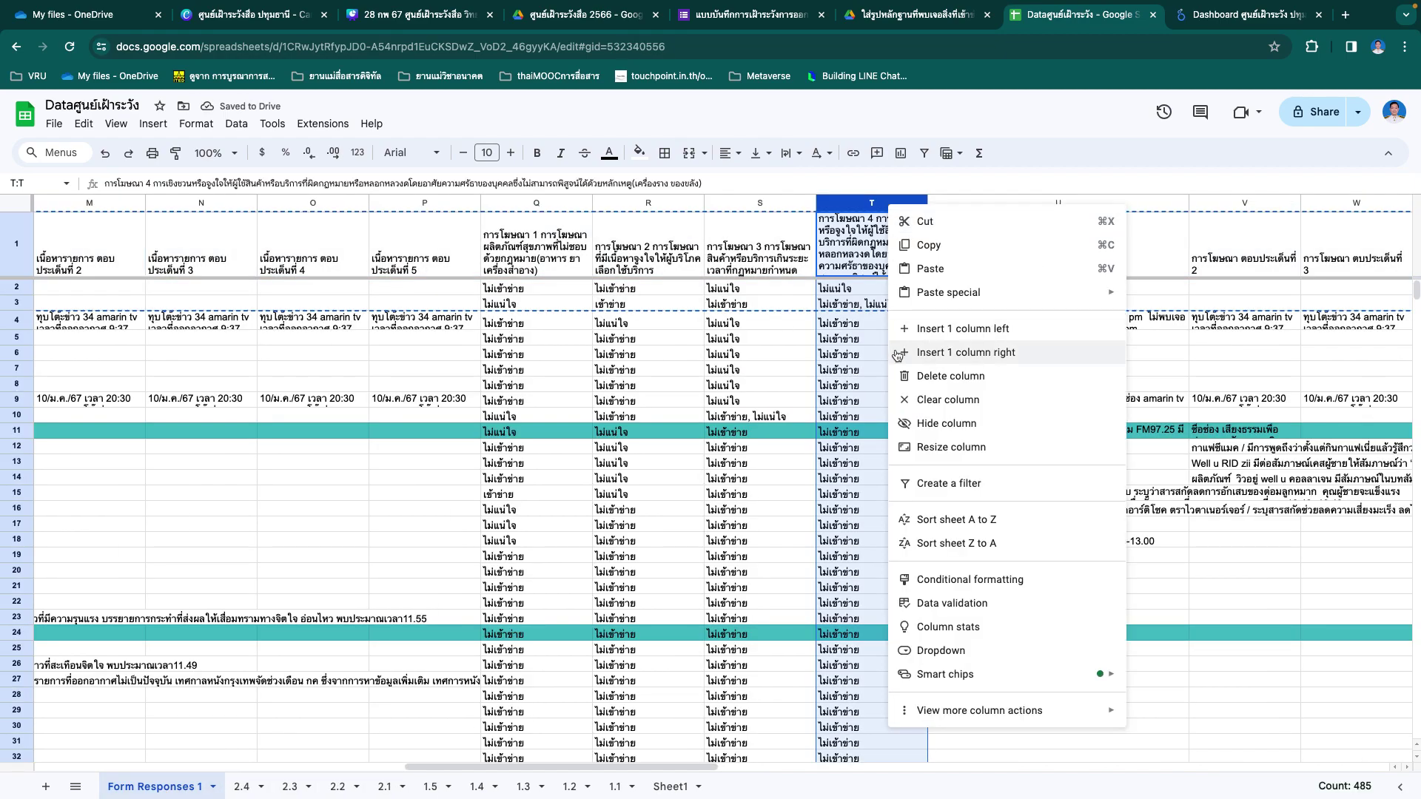
pyautogui.click(976, 543)
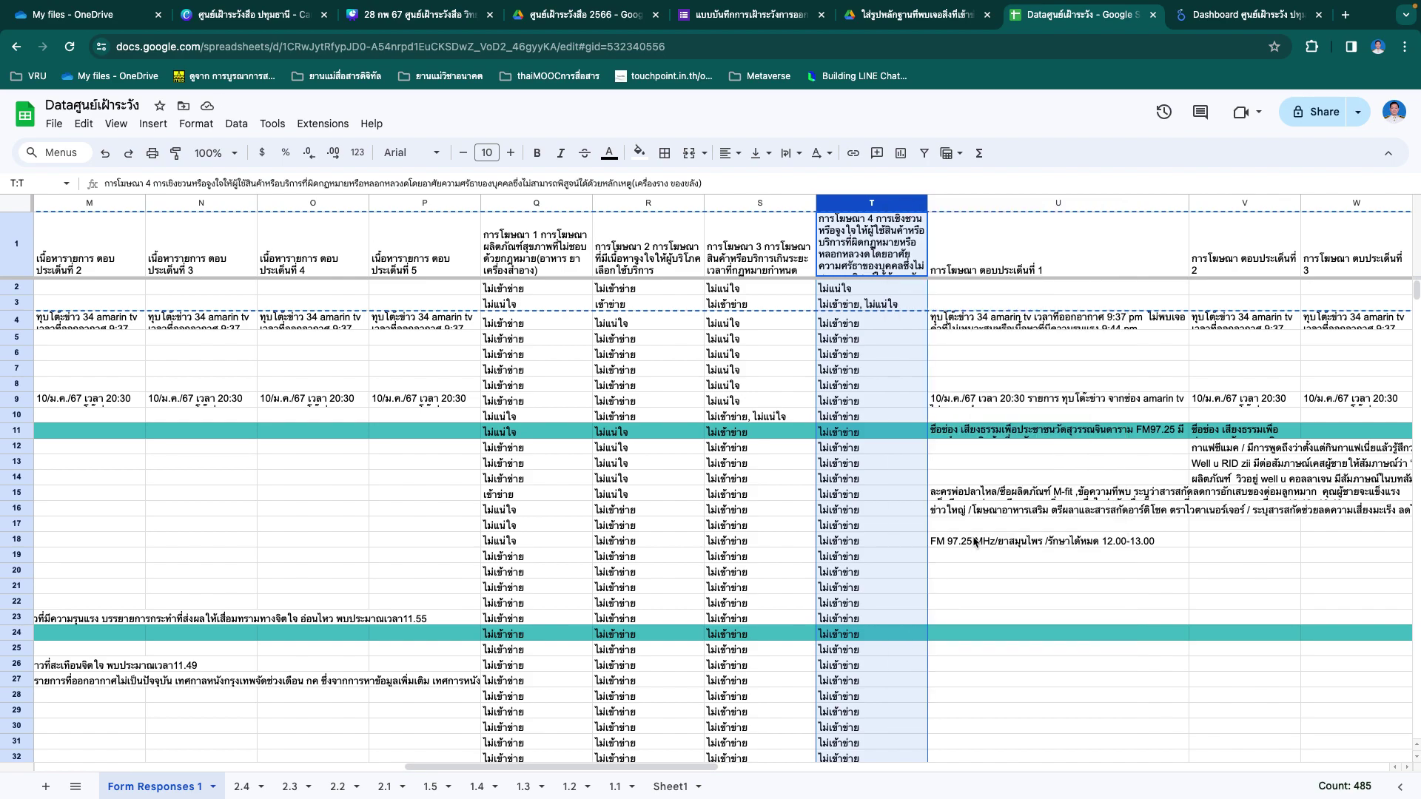
pyautogui.rightClick(877, 207)
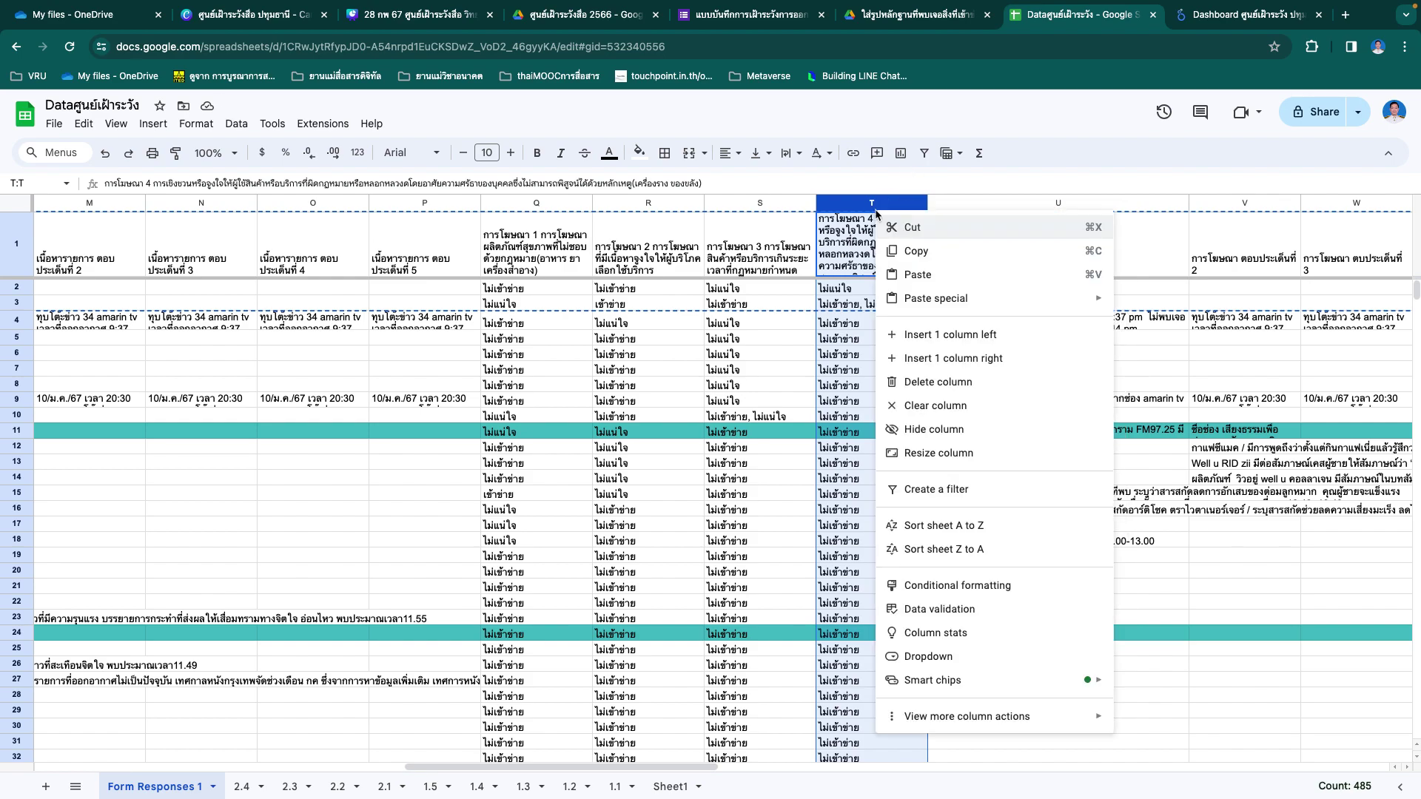
pyautogui.click(971, 516)
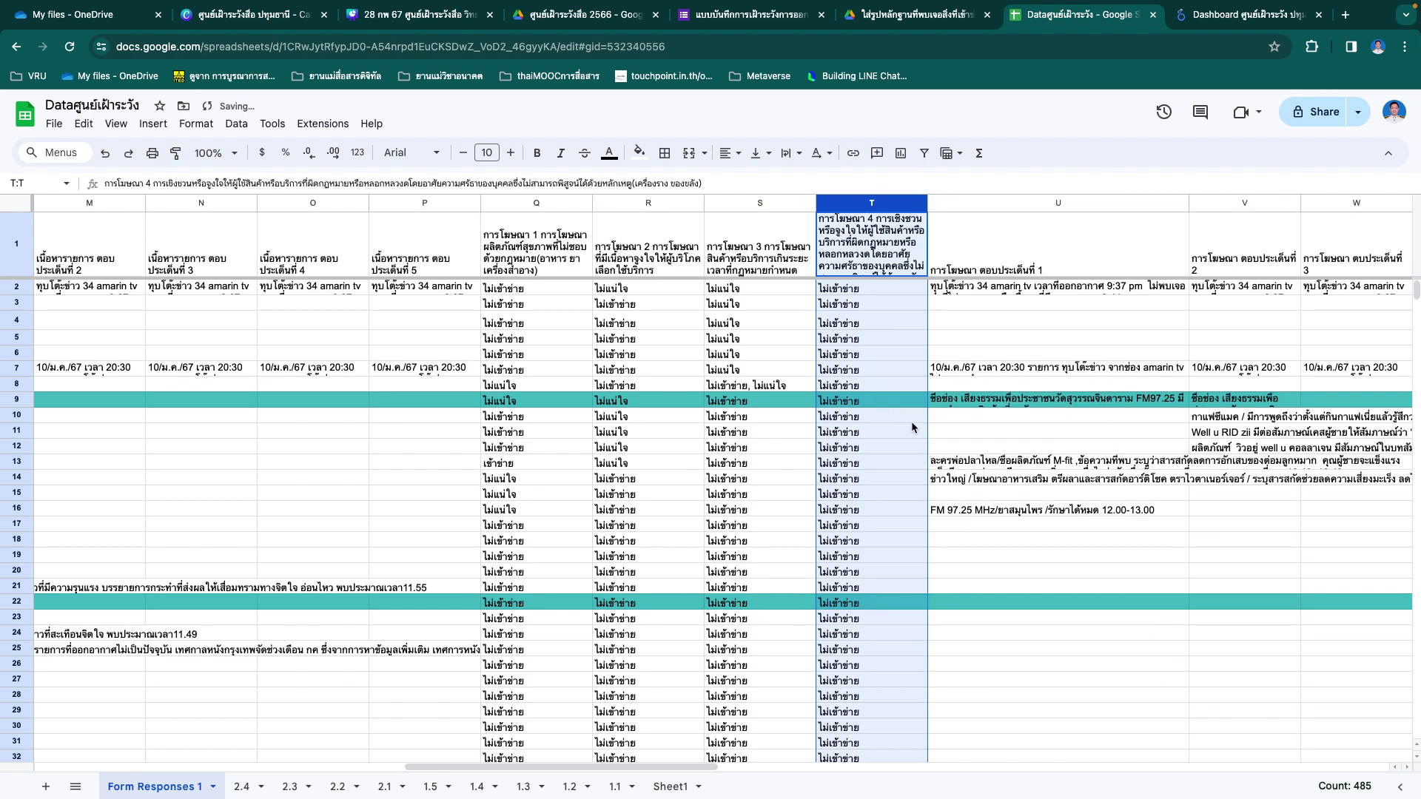
pyautogui.hscroll(5, 912, 420)
pyautogui.hscroll(3, 911, 428)
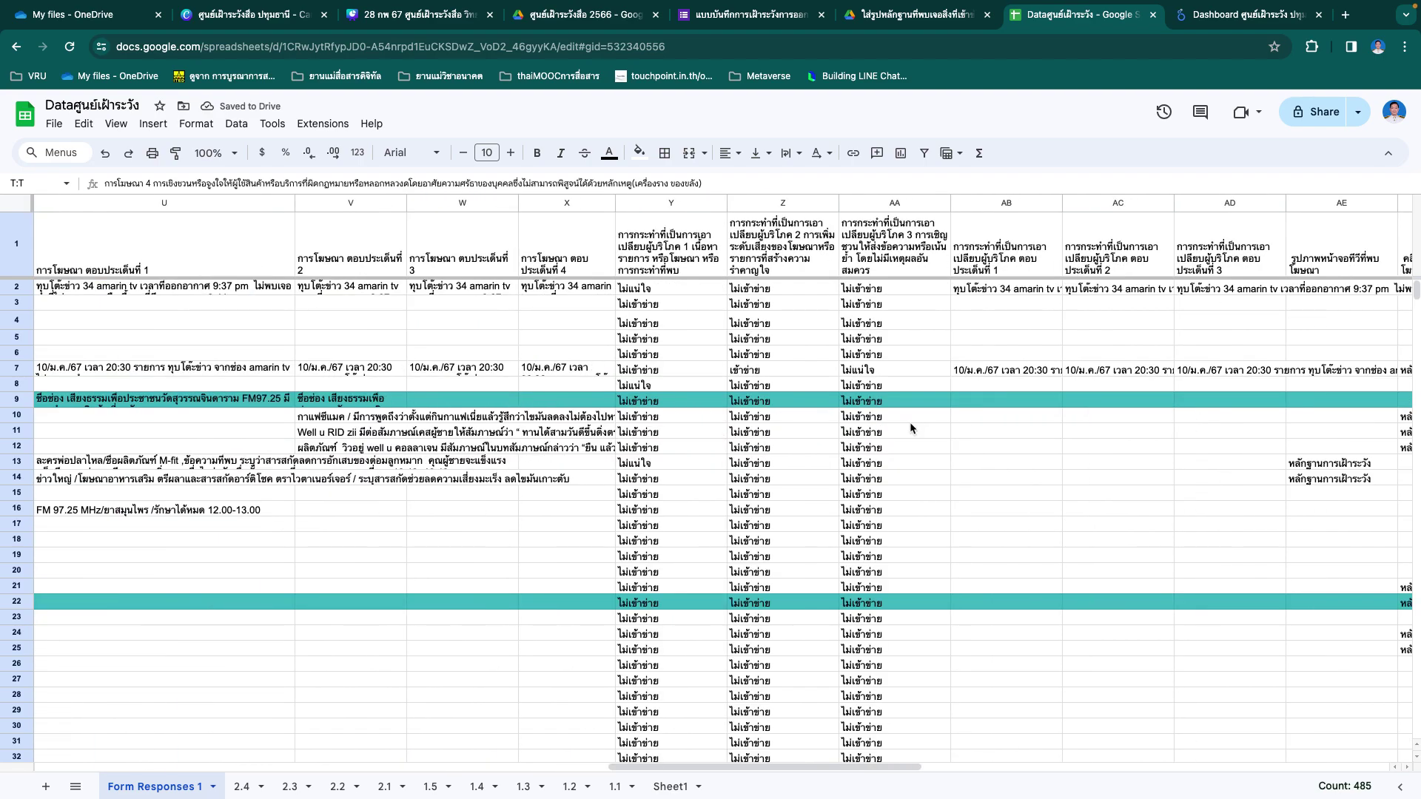
# Step: Sort Form Responses 1 by column Y (การกระทำที่เป็นการเอาเปรียบผู้บริโภค 1) from A to Z
pyautogui.hscroll(2, 909, 428)
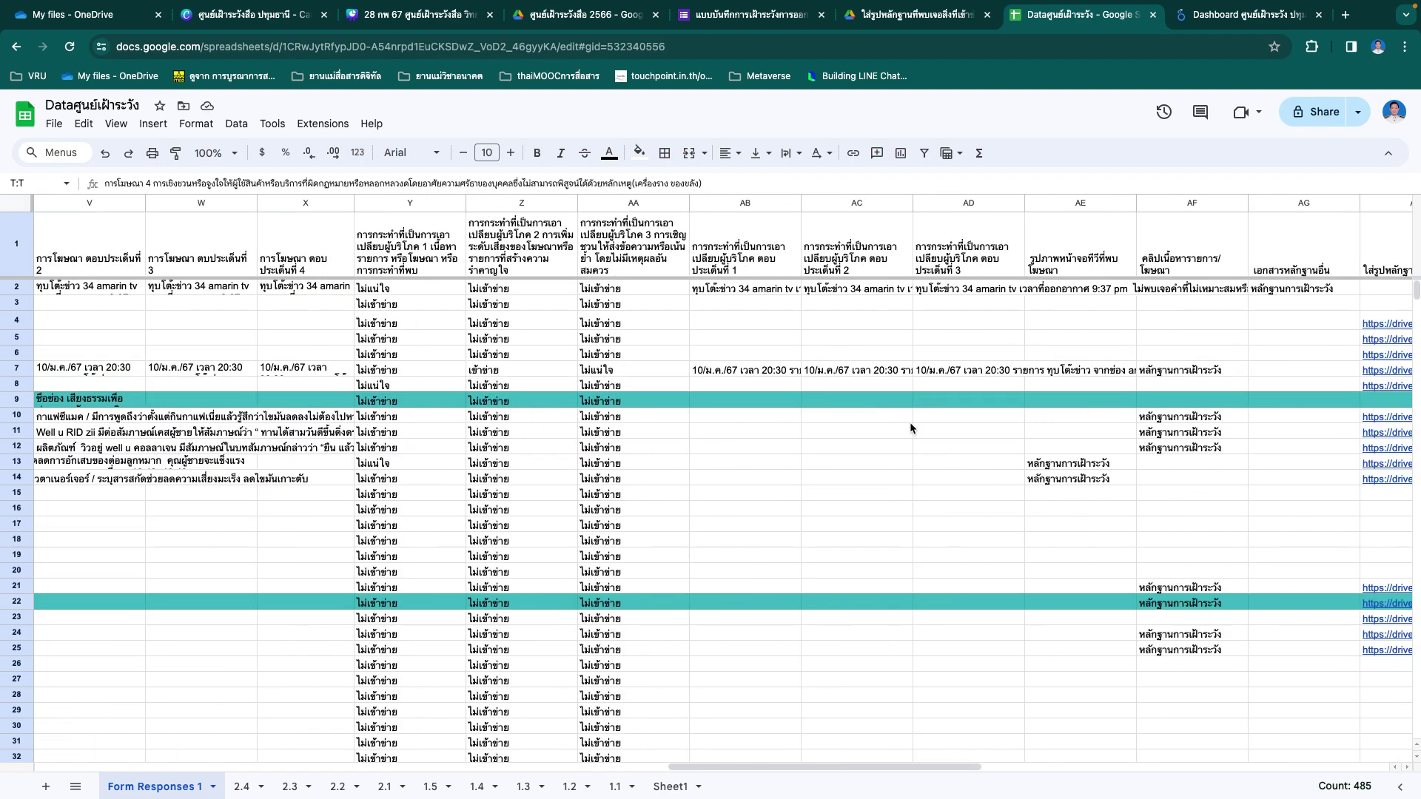
pyautogui.hscroll(3, 908, 428)
pyautogui.hscroll(-2, 912, 428)
pyautogui.hscroll(-1, 917, 429)
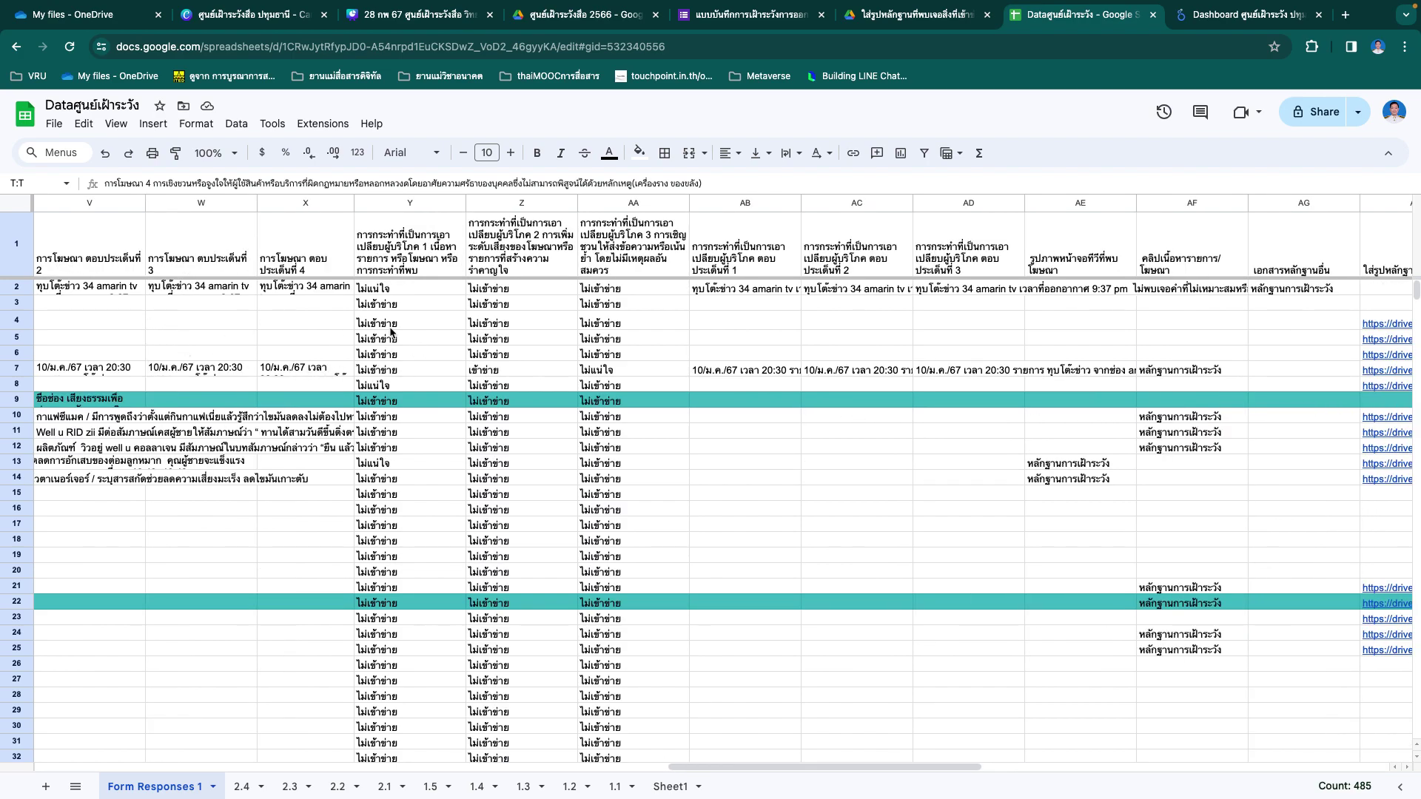
pyautogui.rightClick(414, 207)
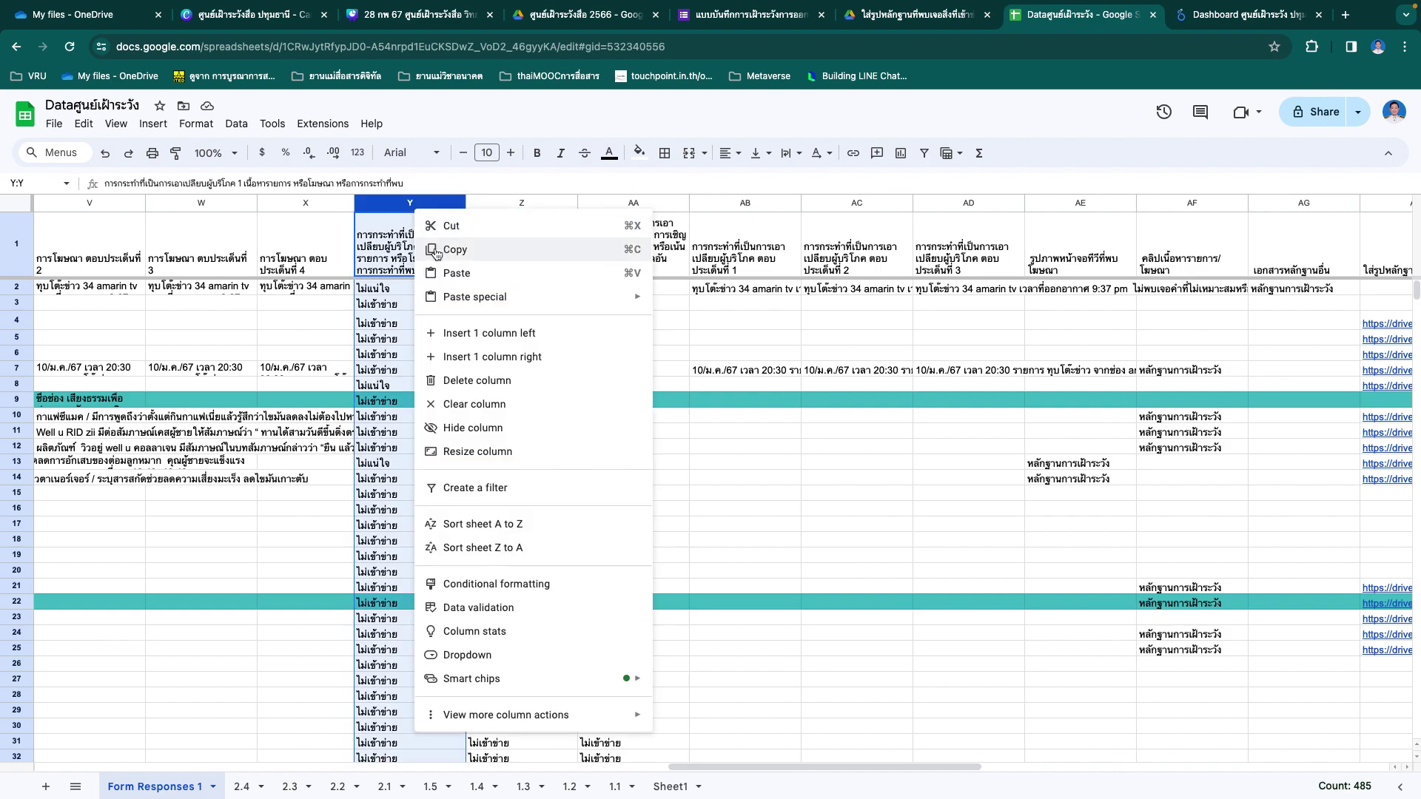
pyautogui.click(523, 526)
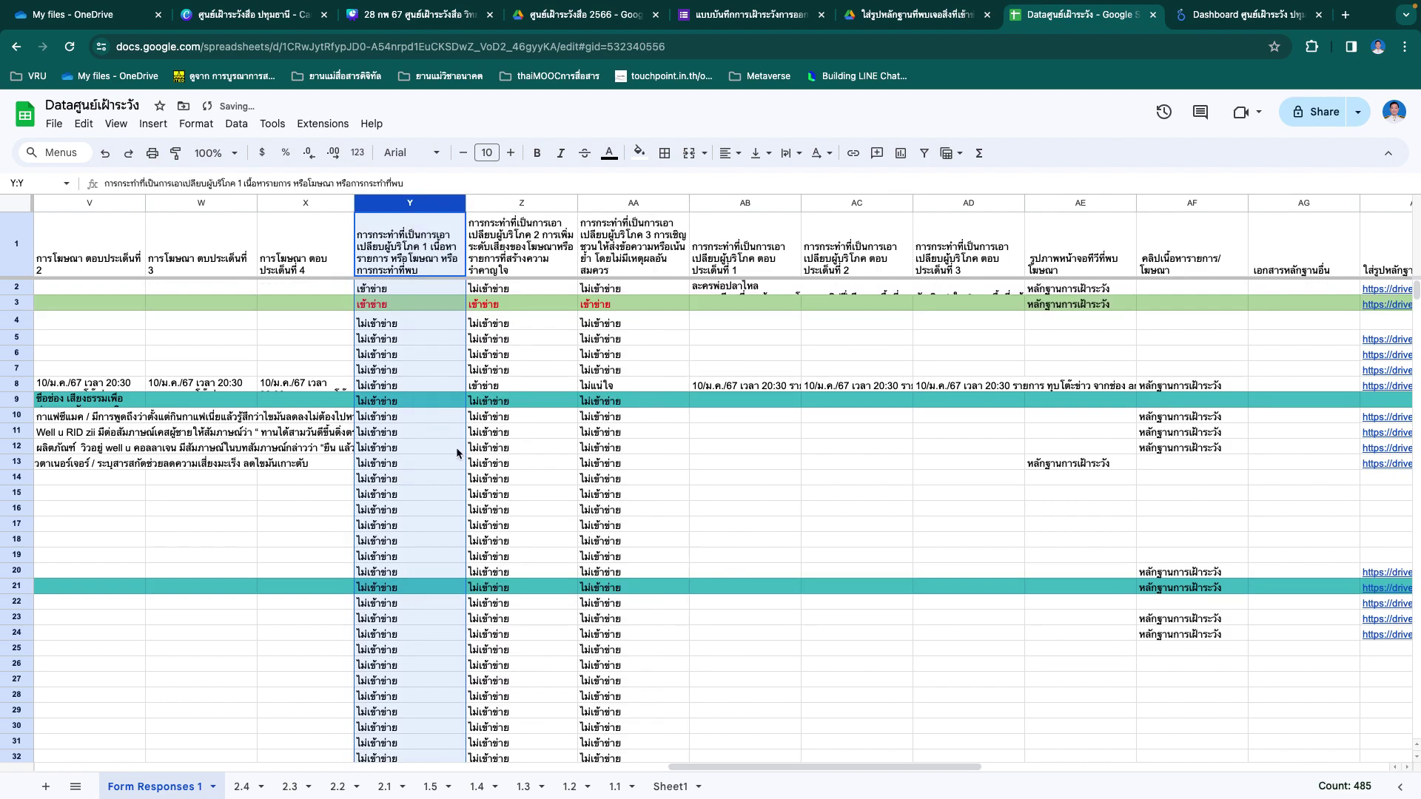
# Step: Copy the header row and rows 2 and 3 of Form Responses 1 into a new sheet named 3.1, starting at cell A1
pyautogui.click(198, 336)
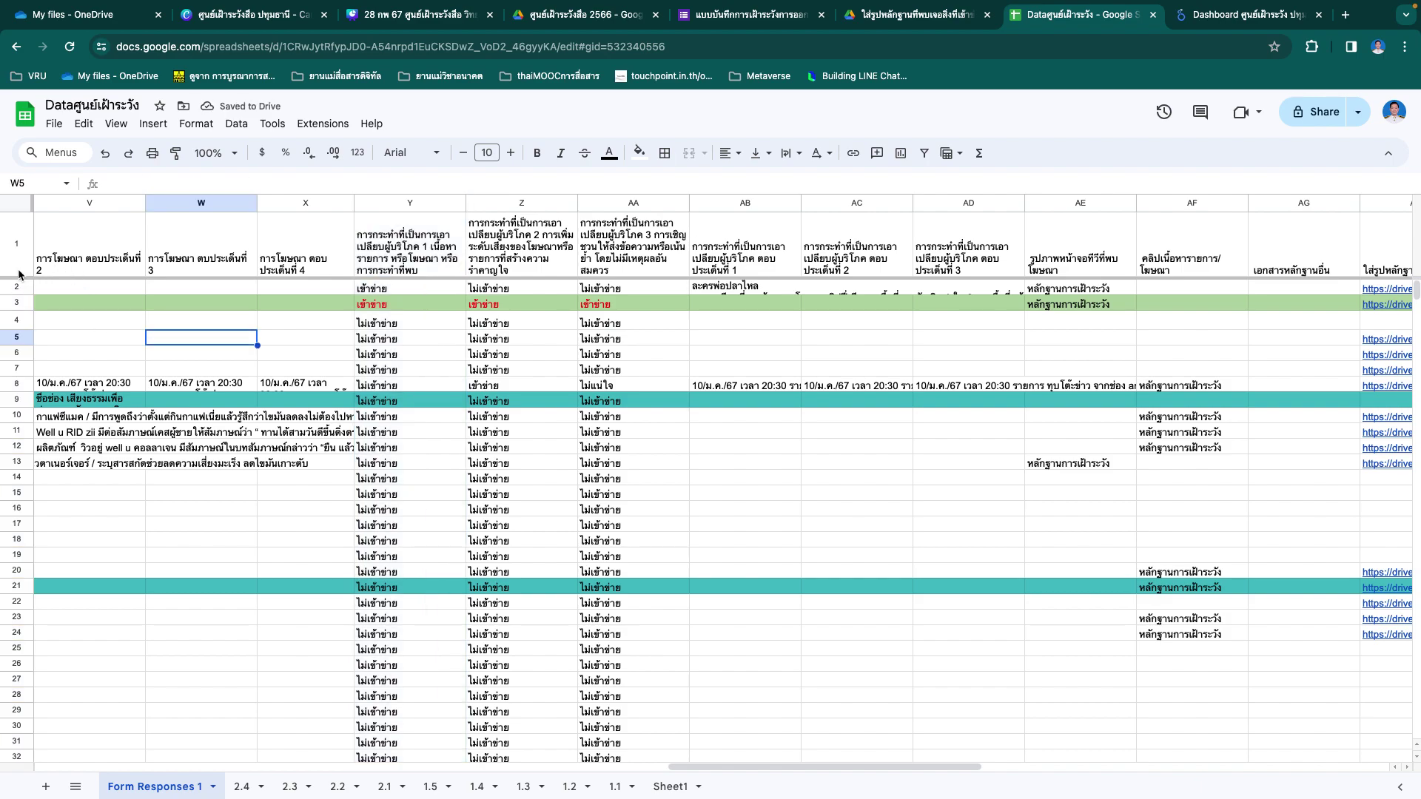
pyautogui.moveTo(18, 265); pyautogui.dragTo(11, 303)
pyautogui.hotkey('ctrl', 'c')
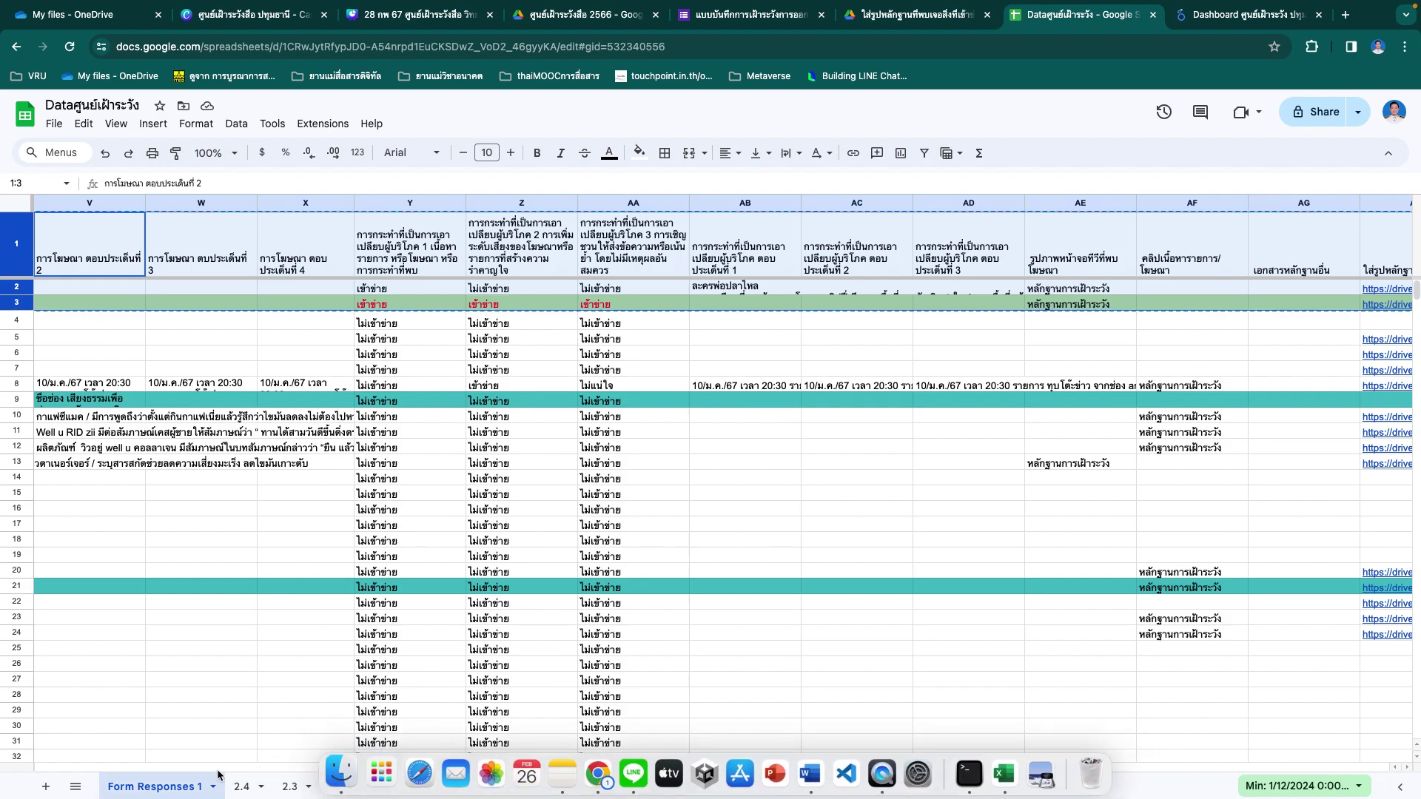
pyautogui.click(46, 785)
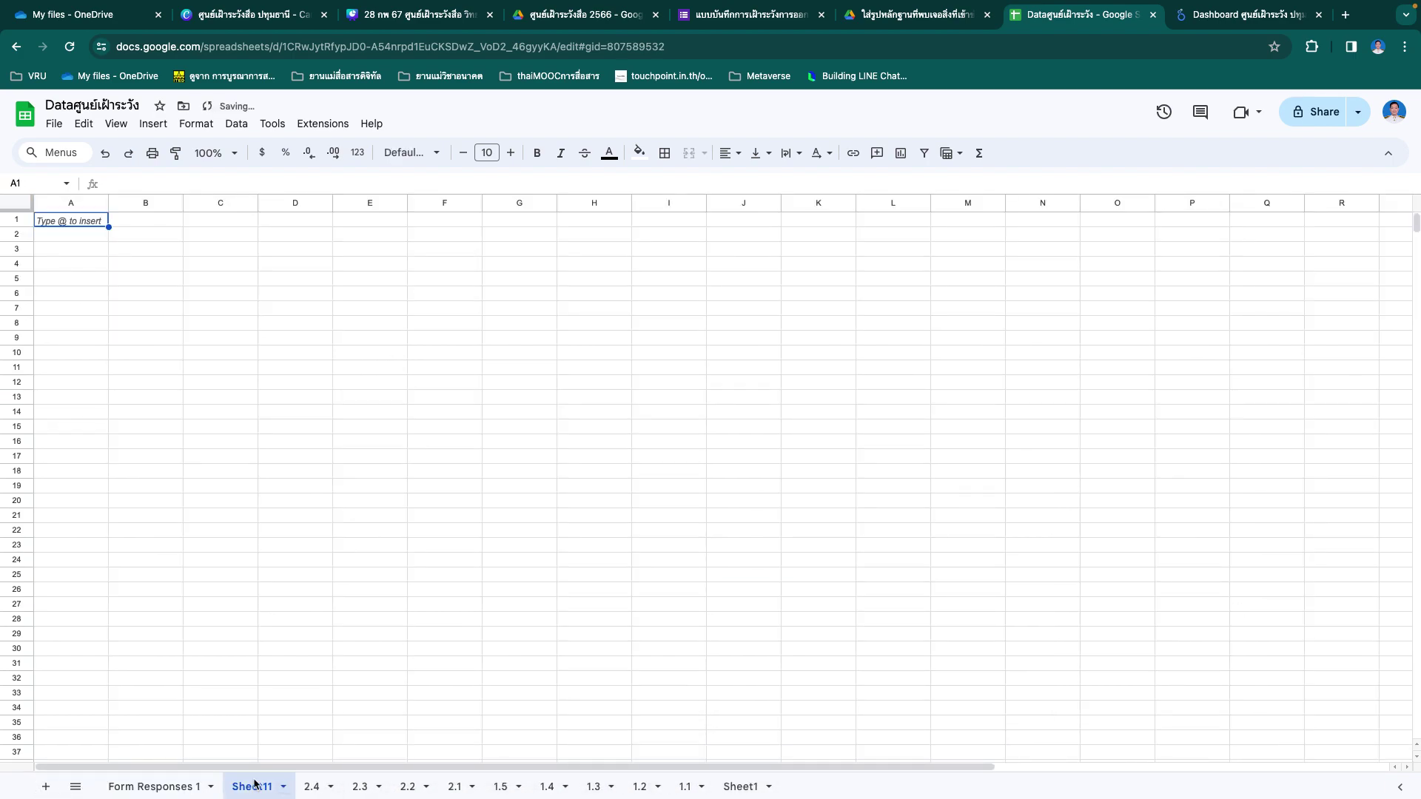
pyautogui.doubleClick(252, 784)
pyautogui.write('3.1')
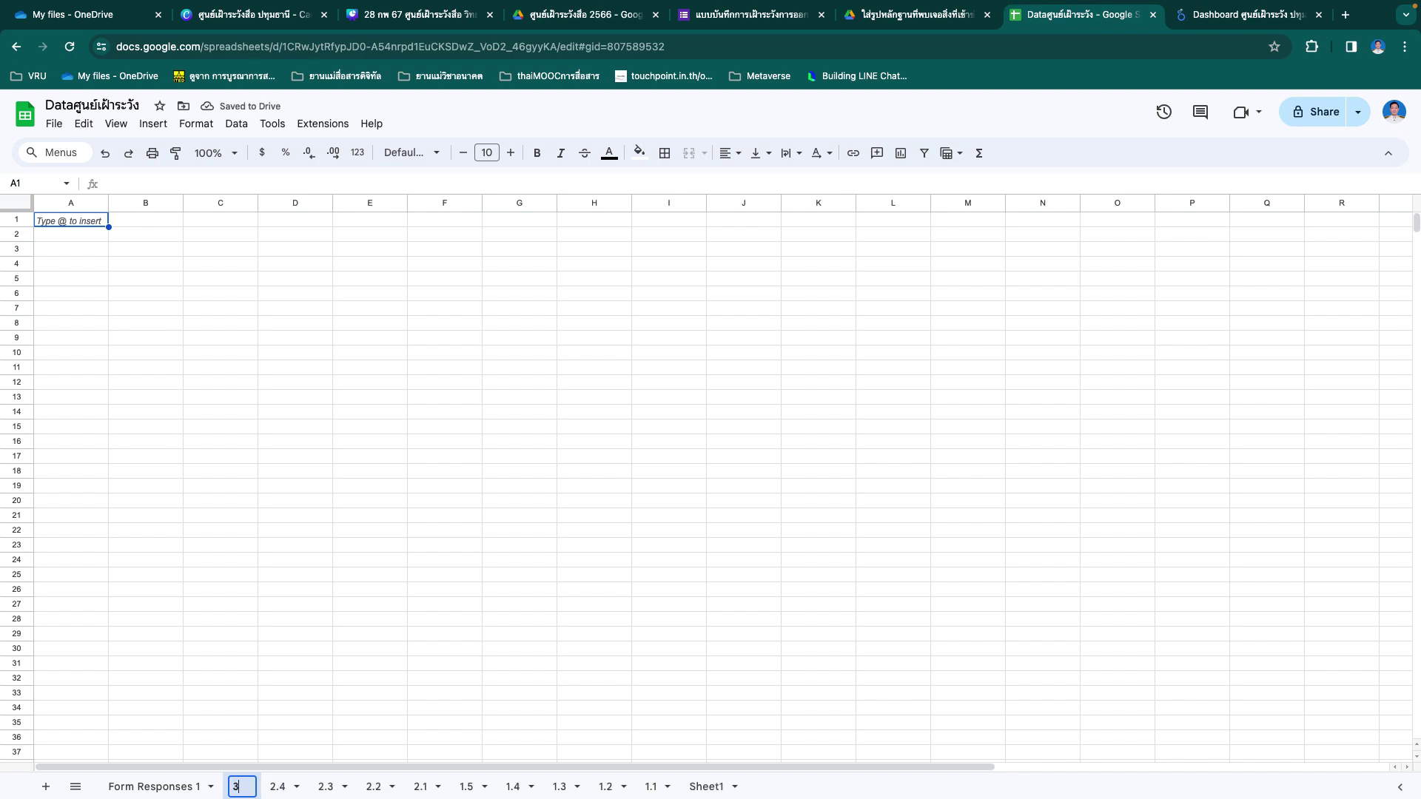
pyautogui.click(316, 502)
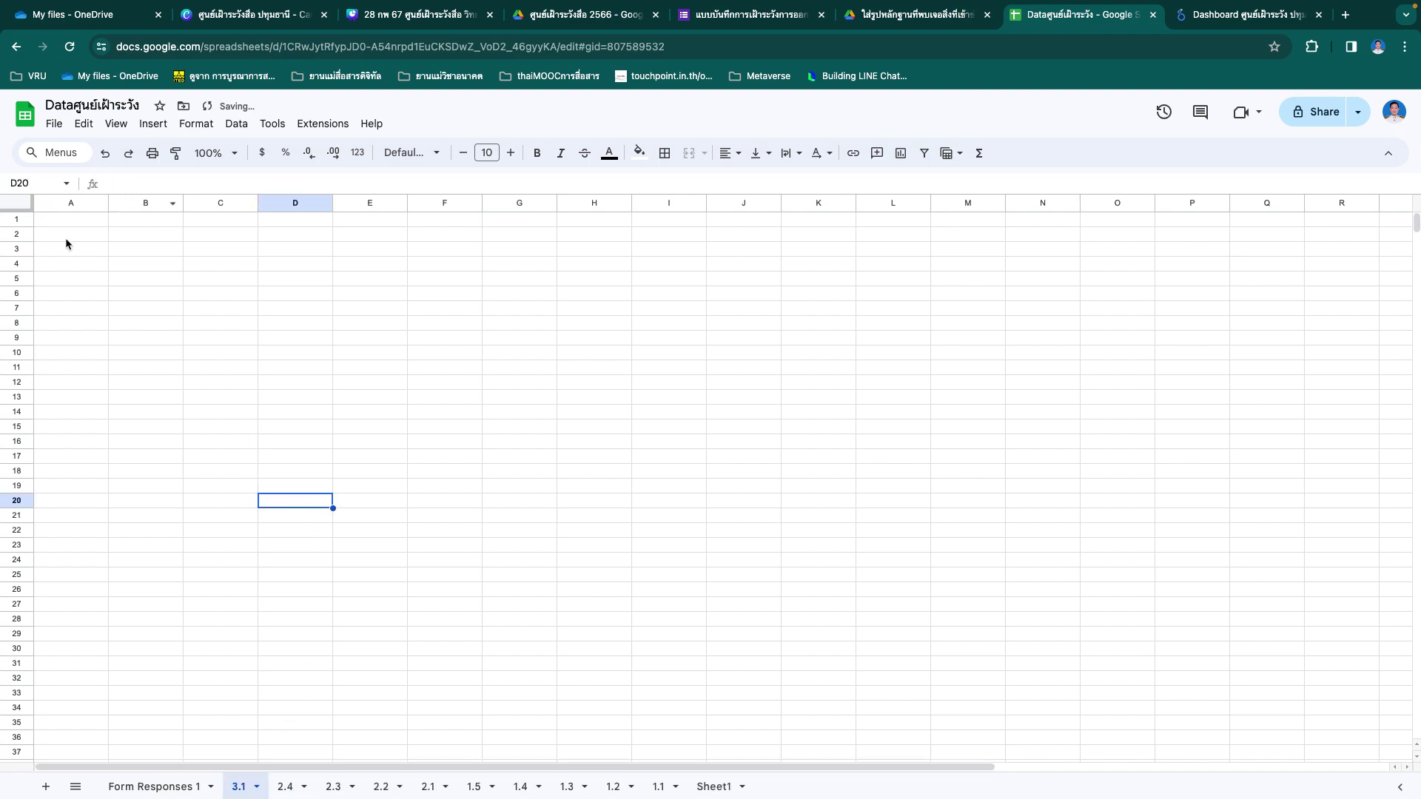
pyautogui.click(83, 222)
pyautogui.hotkey('ctrl', 'v')
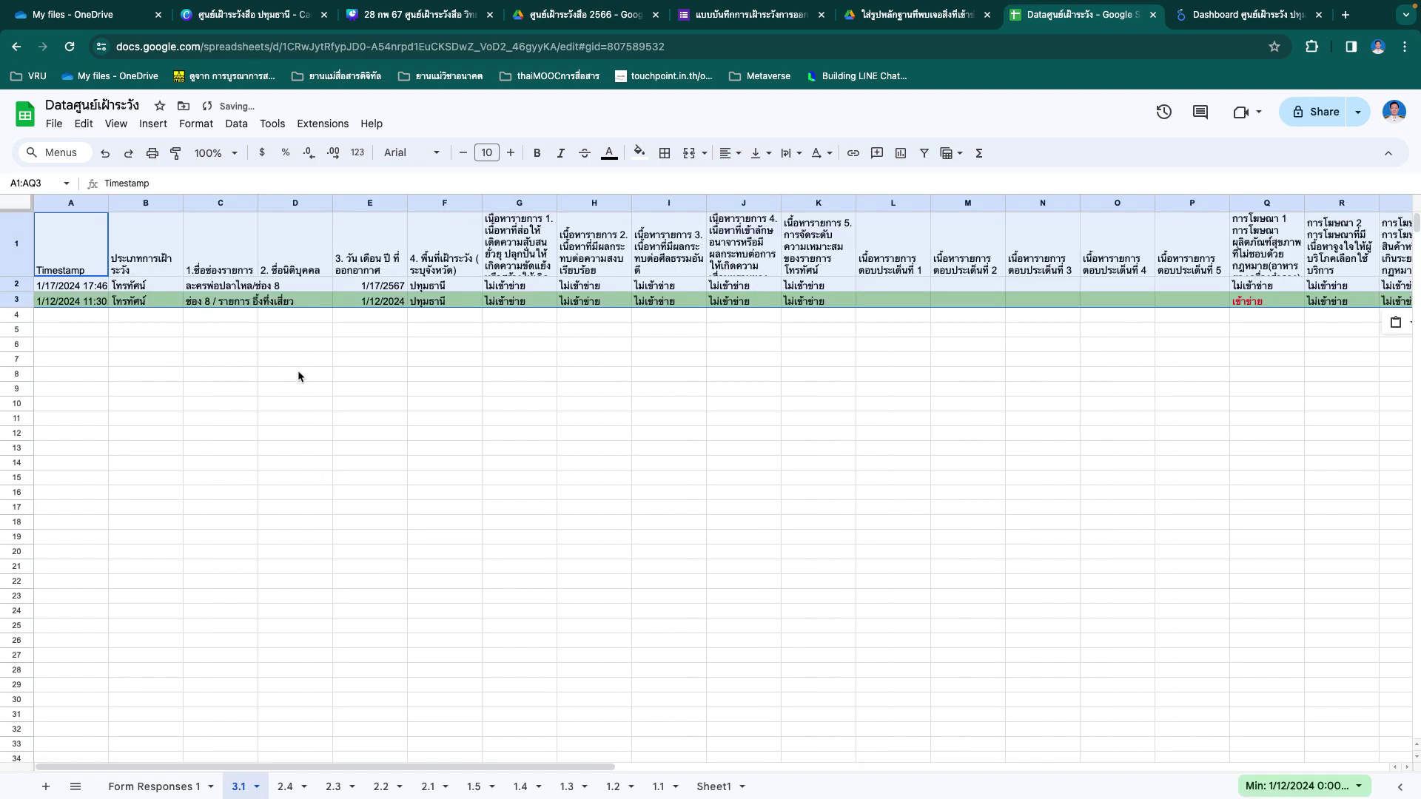
pyautogui.click(298, 374)
# Step: Return to Form Responses 1 and sort it by column Y from Z to A
pyautogui.click(171, 789)
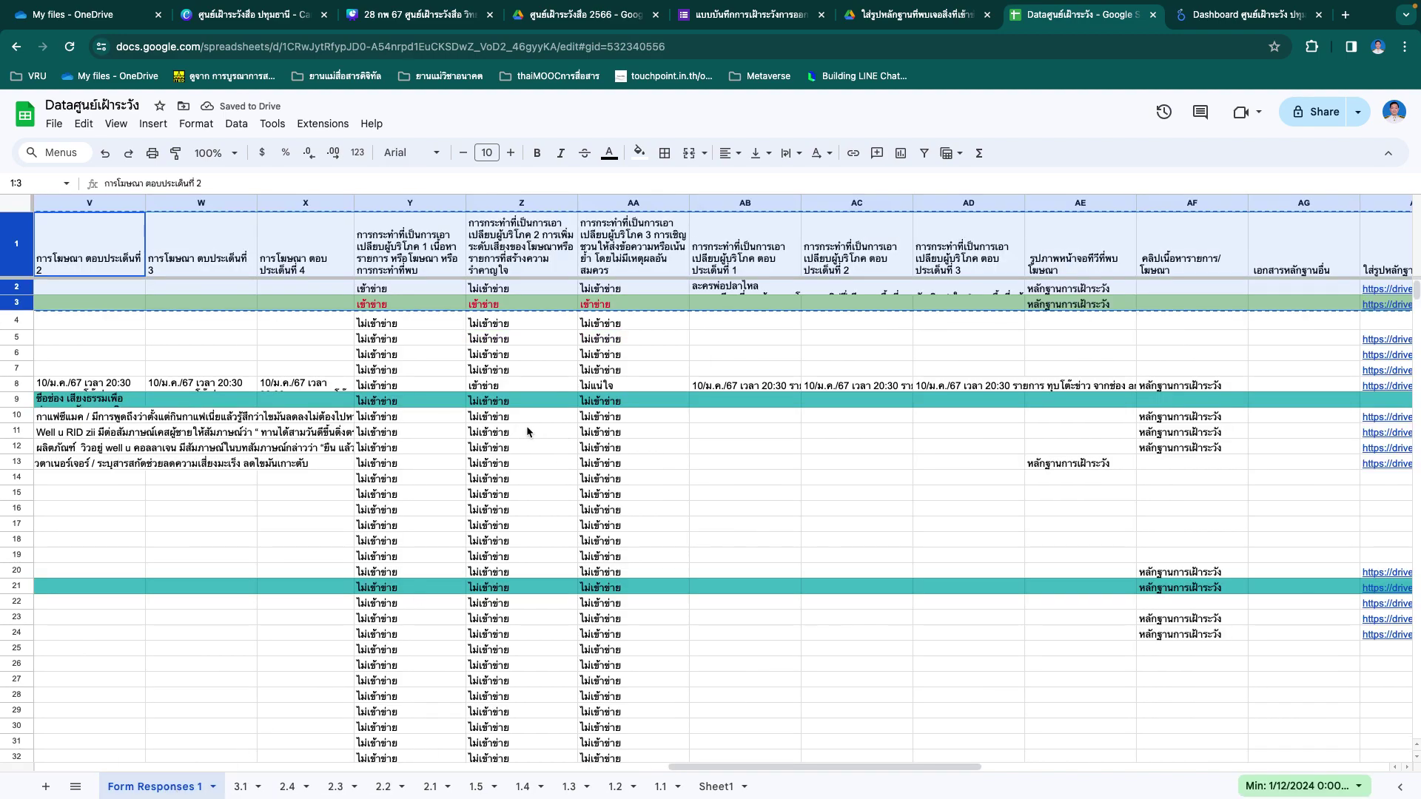
pyautogui.click(418, 202)
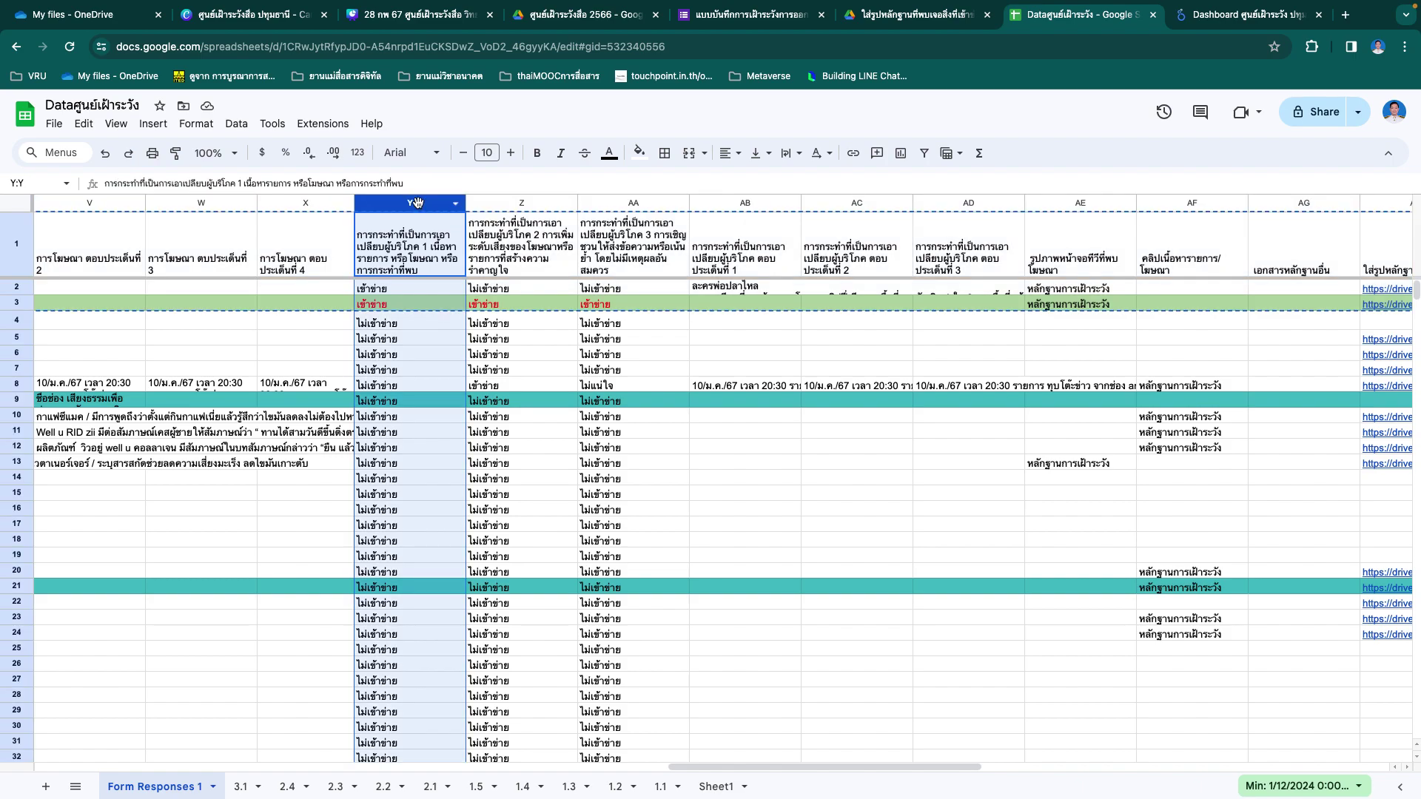
pyautogui.rightClick(417, 202)
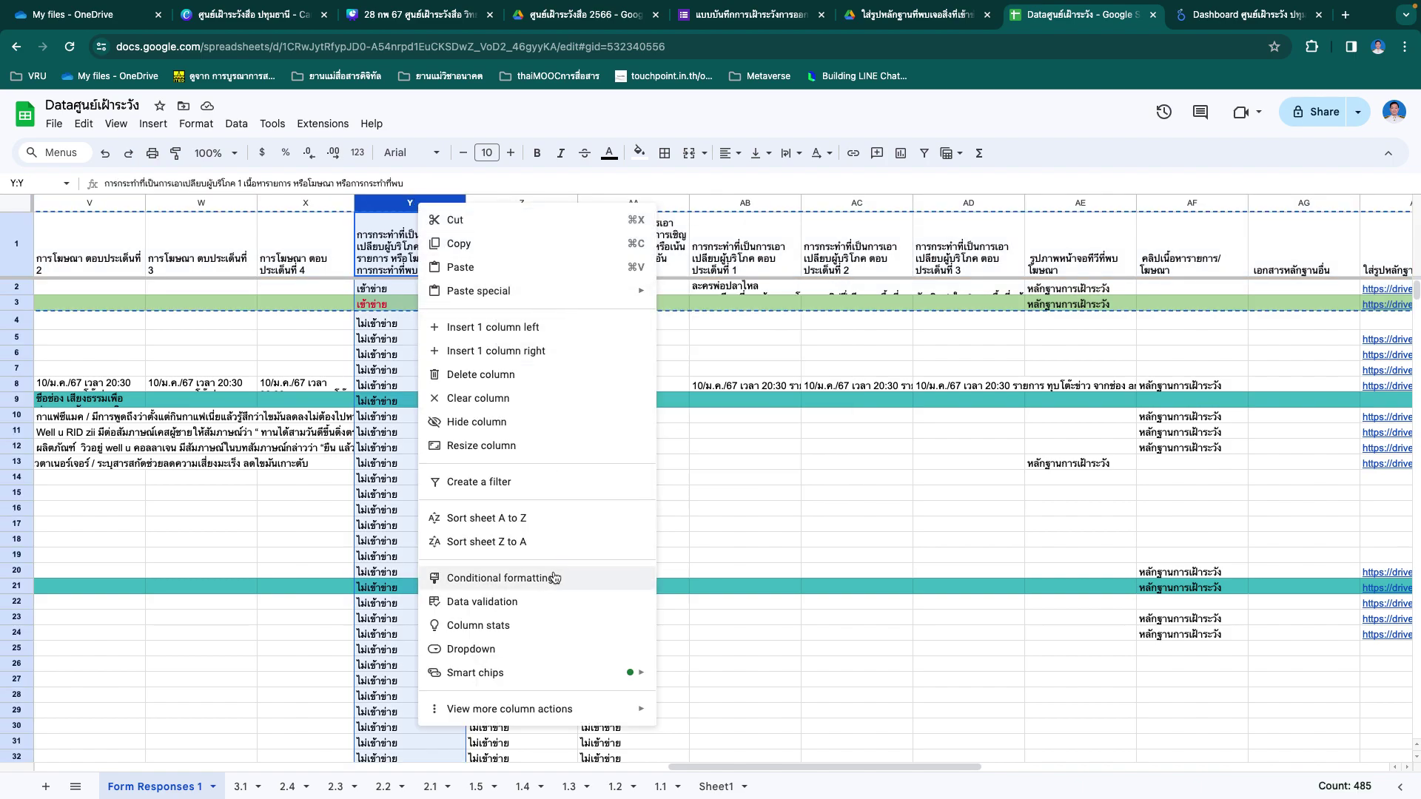
pyautogui.click(518, 542)
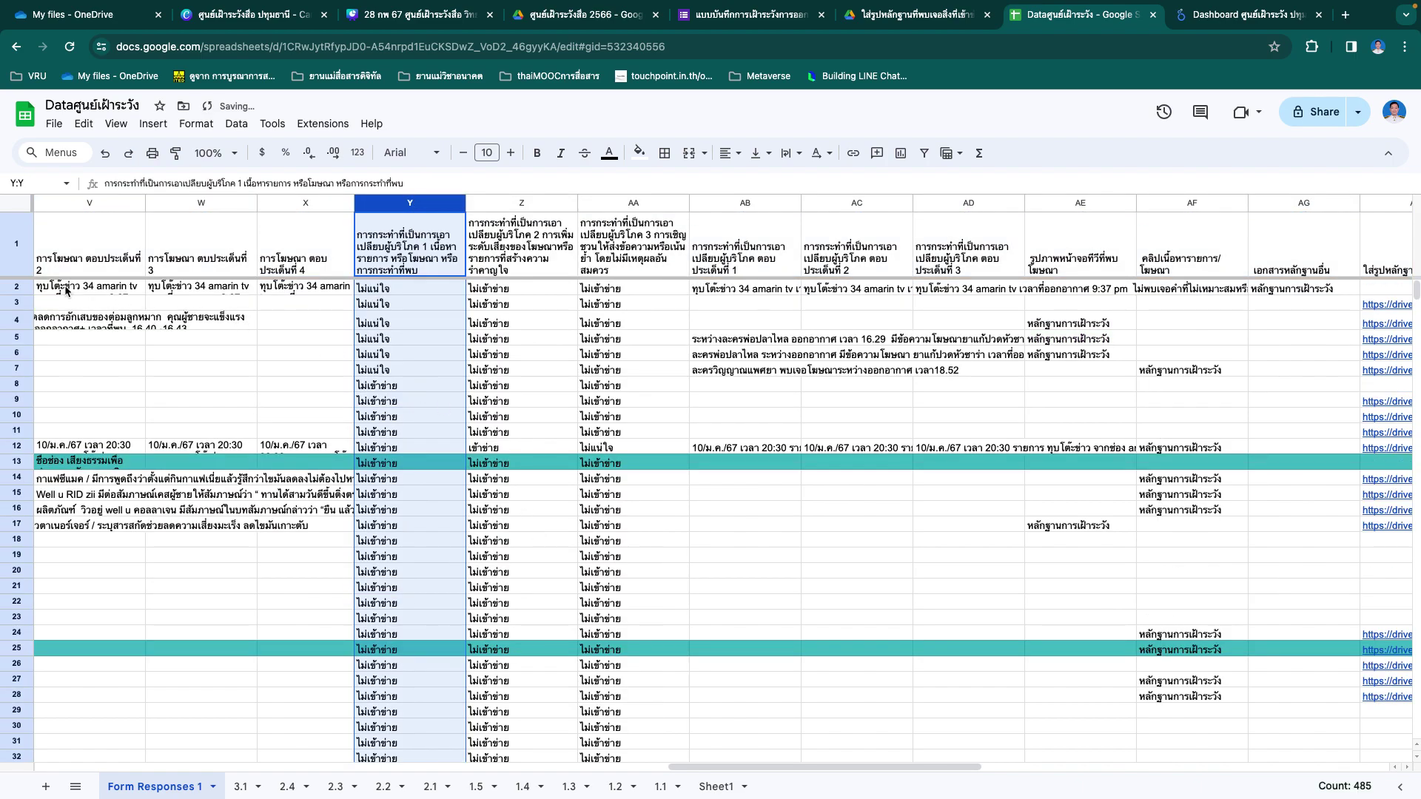
# Step: Copy rows 2 to 7 of Form Responses 1 into sheet 3.1, starting at cell A4
pyautogui.click(18, 318)
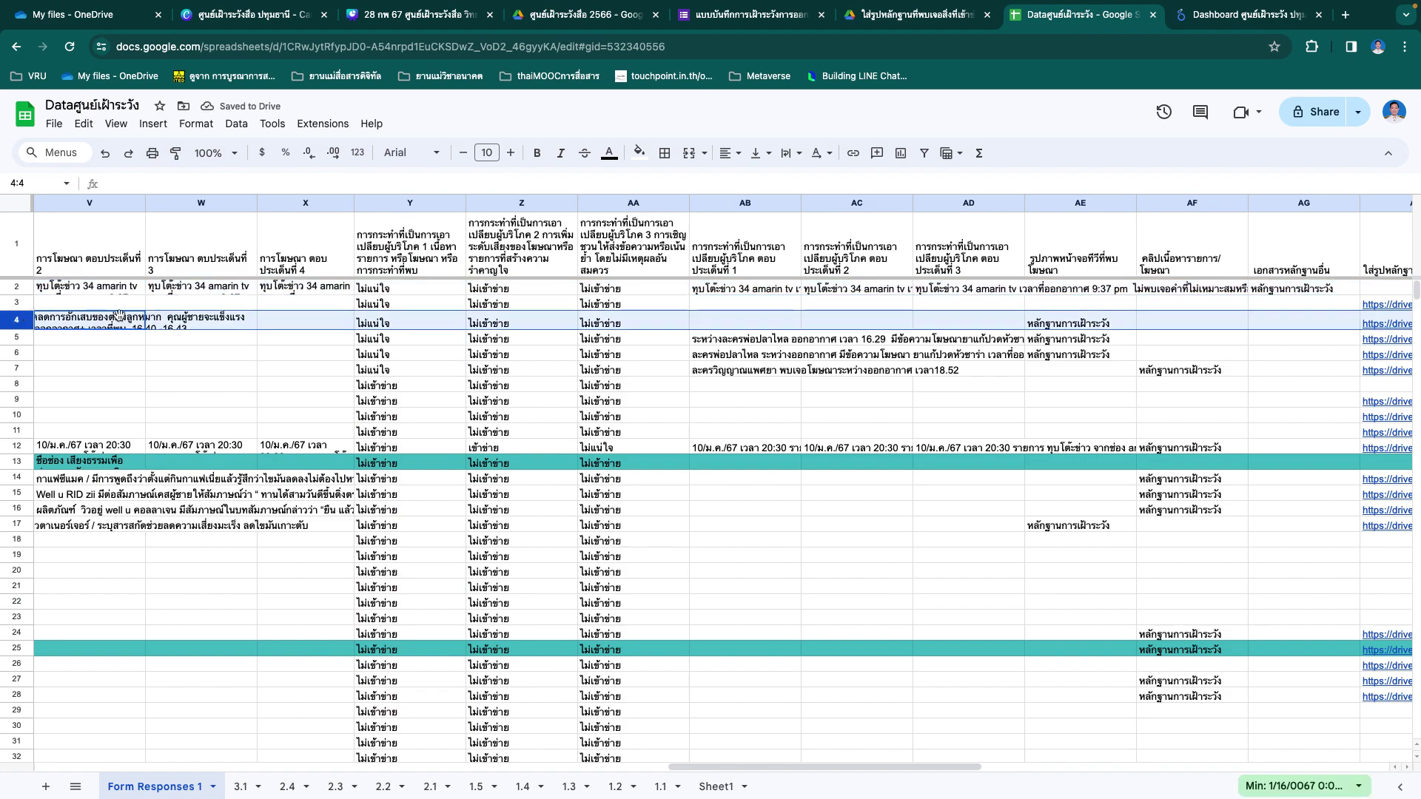
pyautogui.click(101, 324)
pyautogui.moveTo(19, 290); pyautogui.dragTo(6, 370)
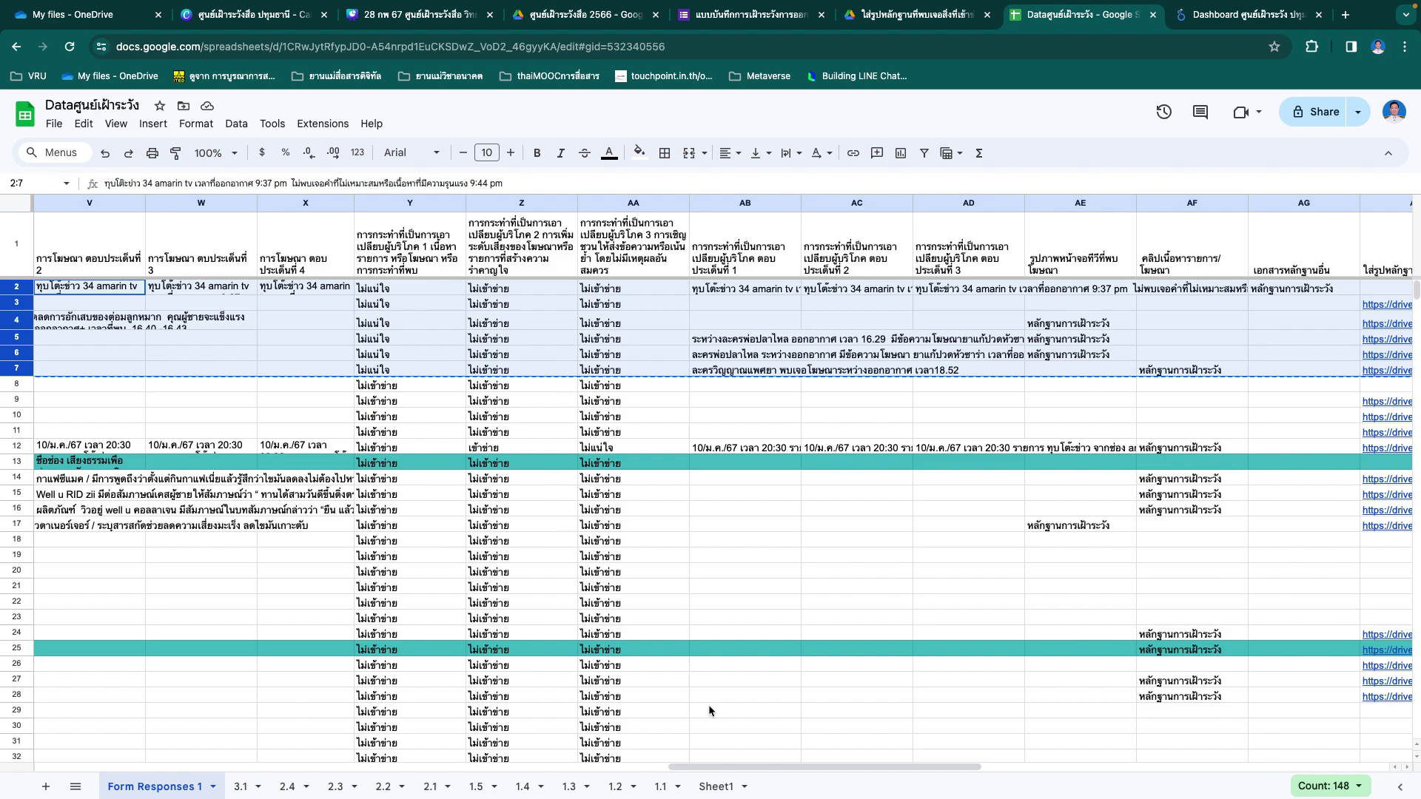
pyautogui.click(239, 787)
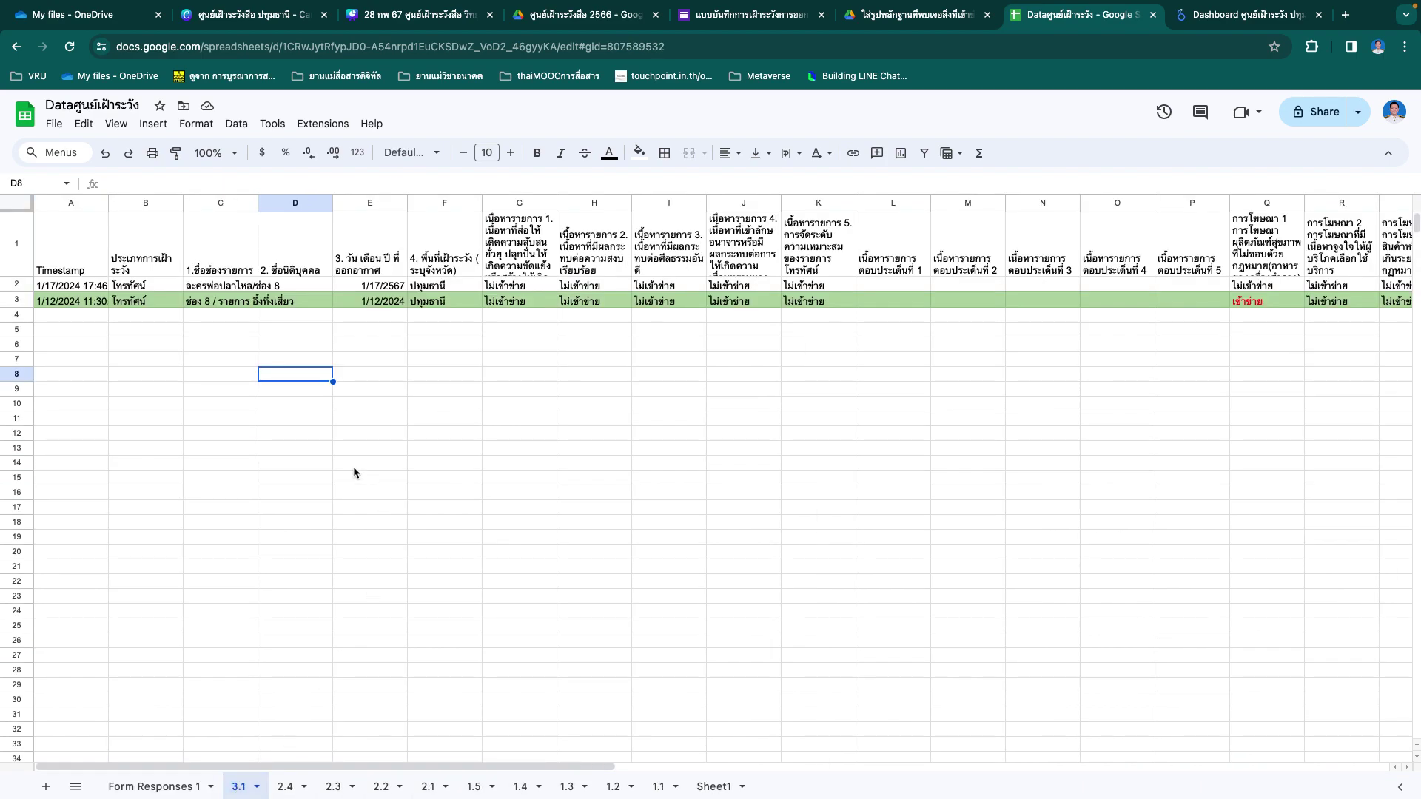
pyautogui.click(69, 317)
pyautogui.press('super+v')
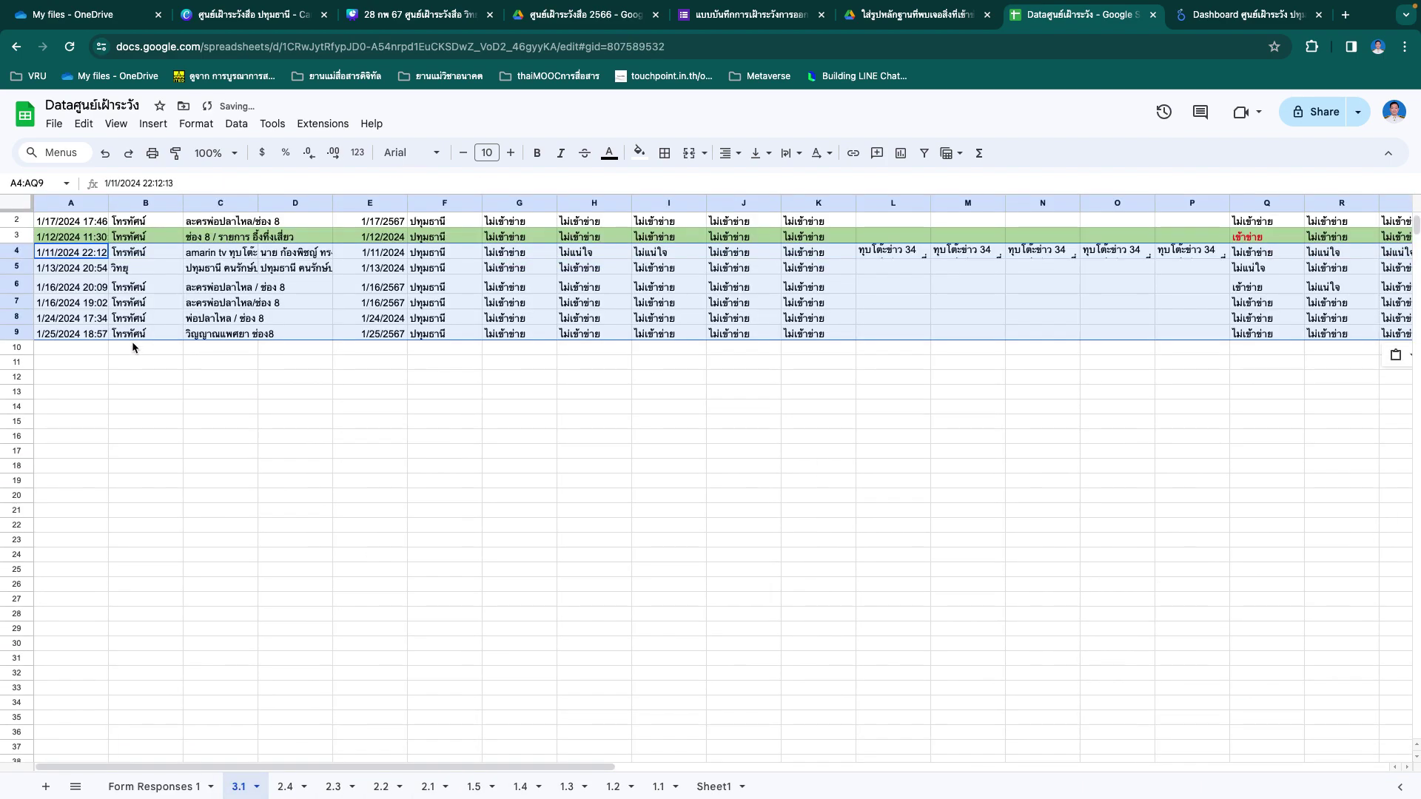
pyautogui.scroll(1, 860, 443)
pyautogui.hscroll(3, 860, 443)
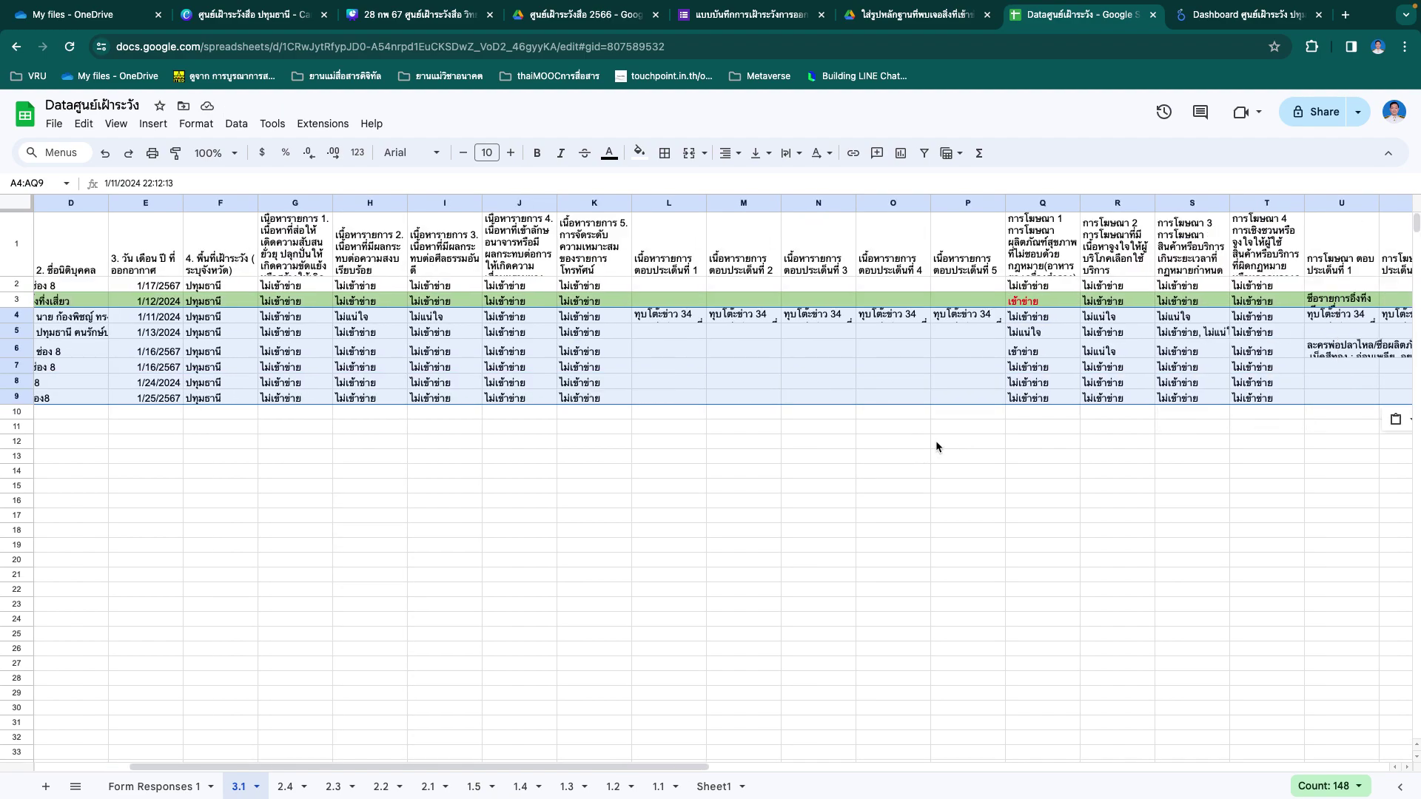
pyautogui.click(1043, 441)
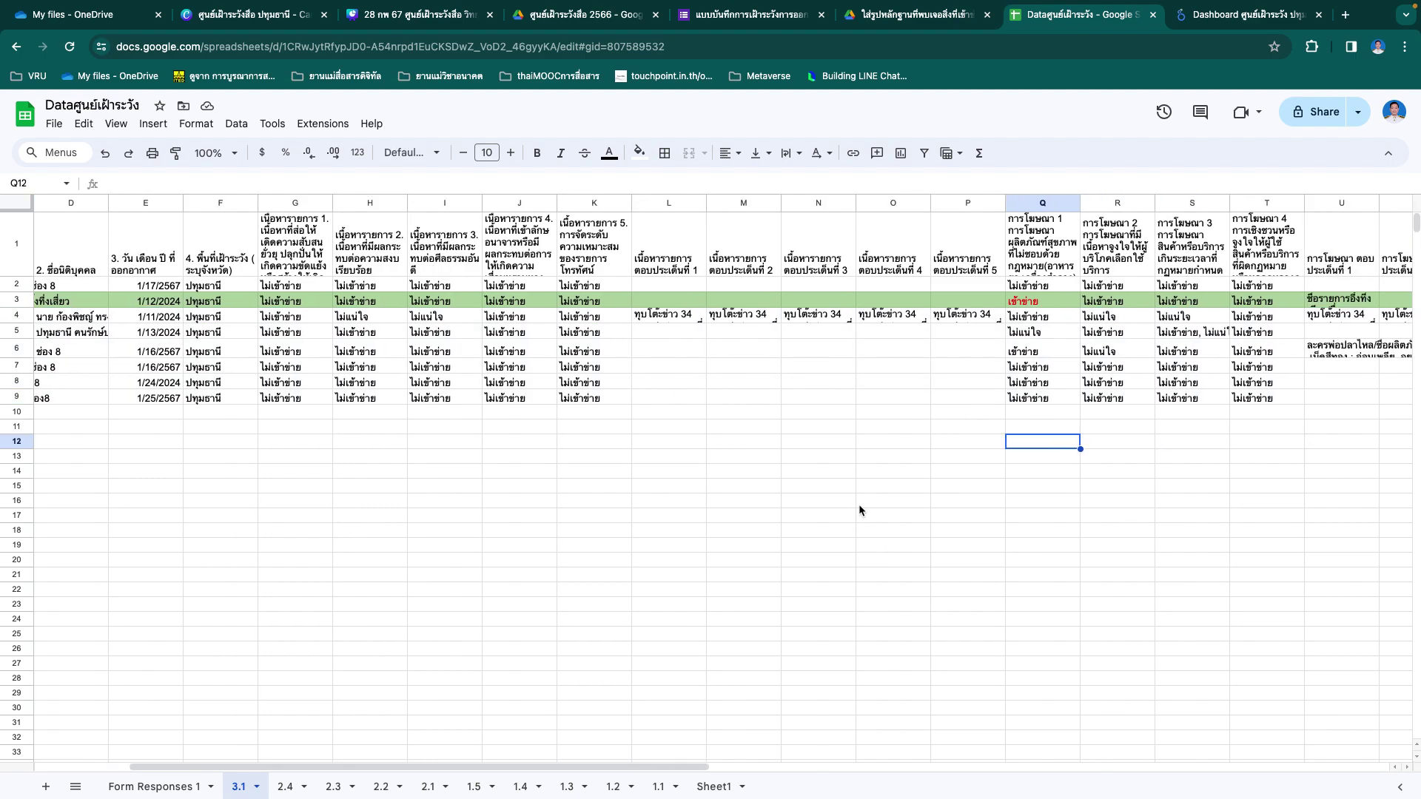
pyautogui.hscroll(10, 901, 504)
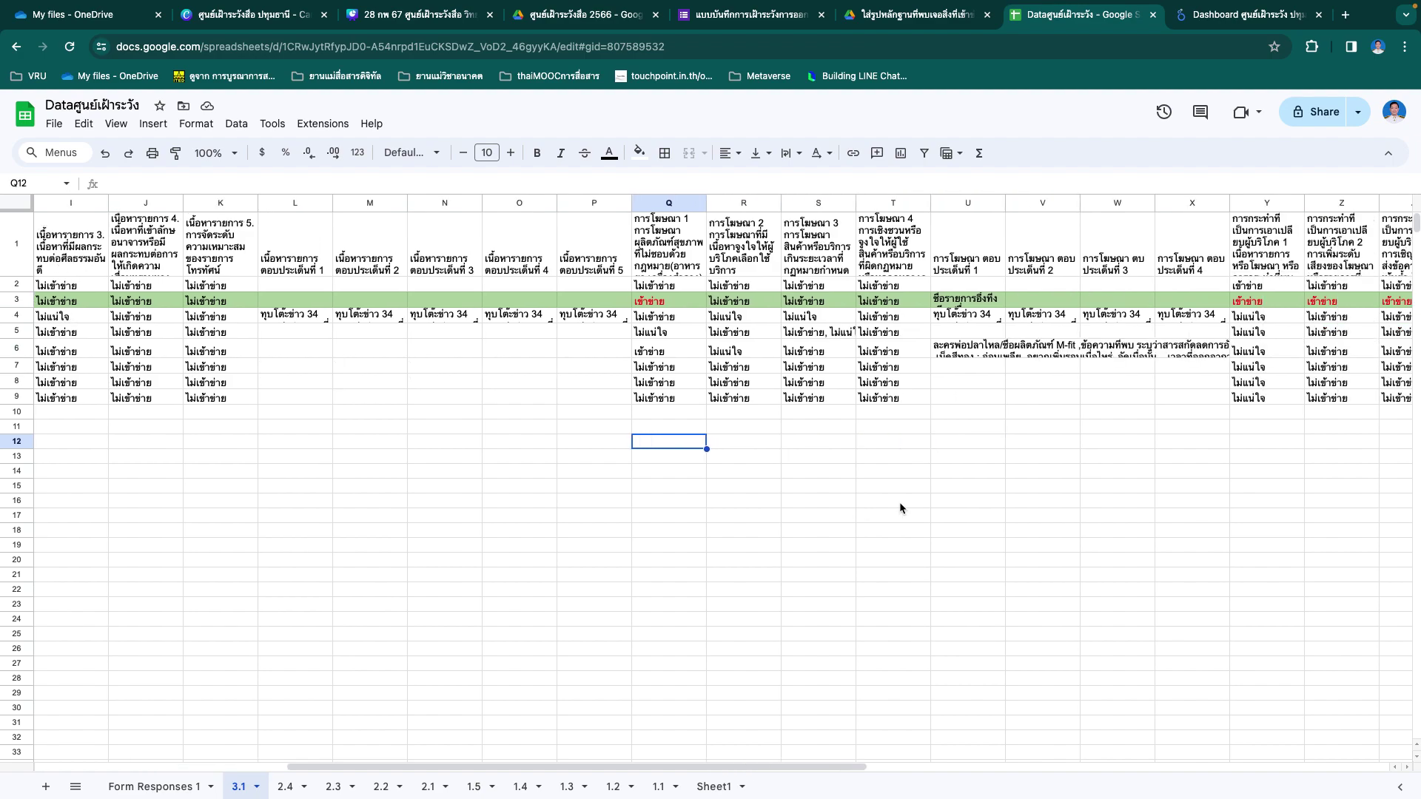
pyautogui.hscroll(-4, 889, 506)
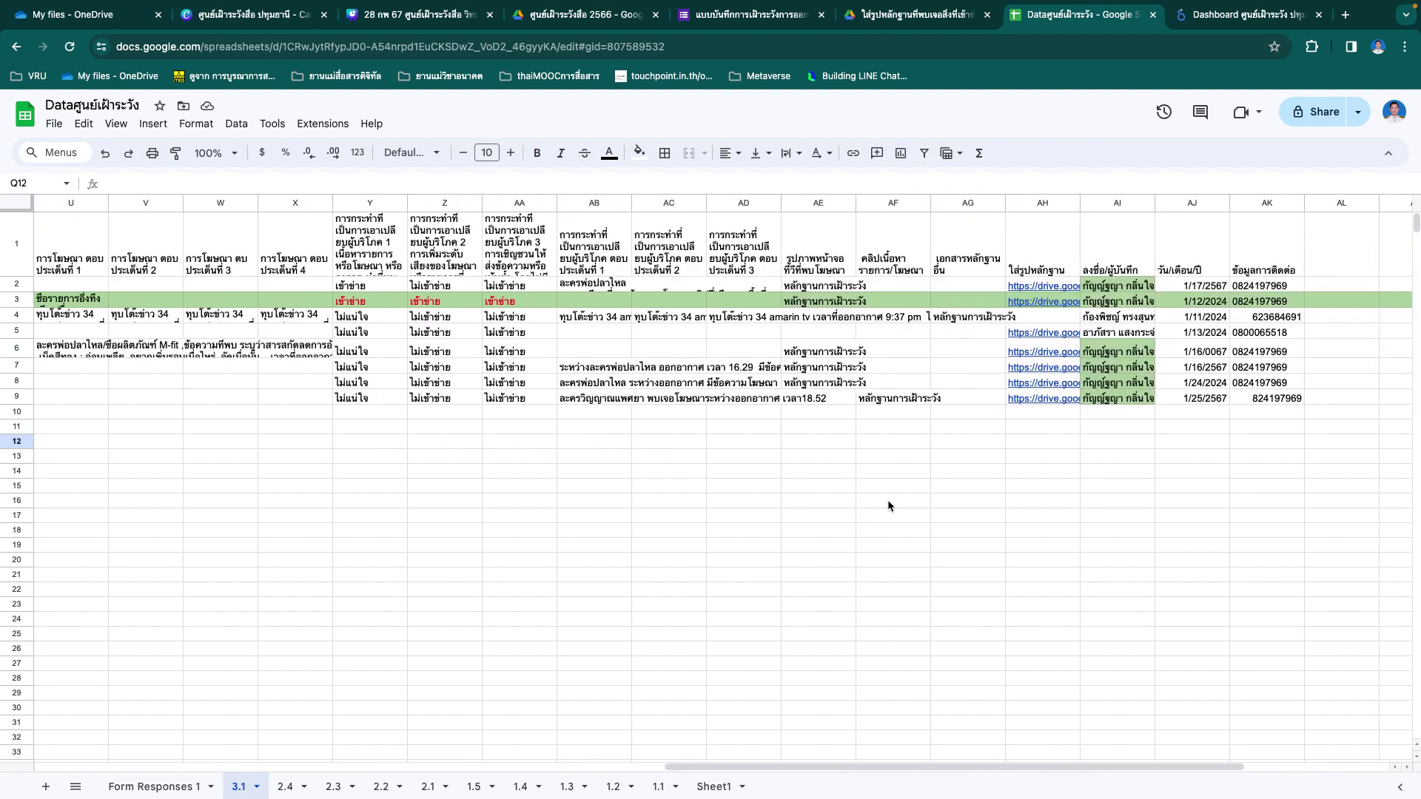
pyautogui.hscroll(2, 886, 499)
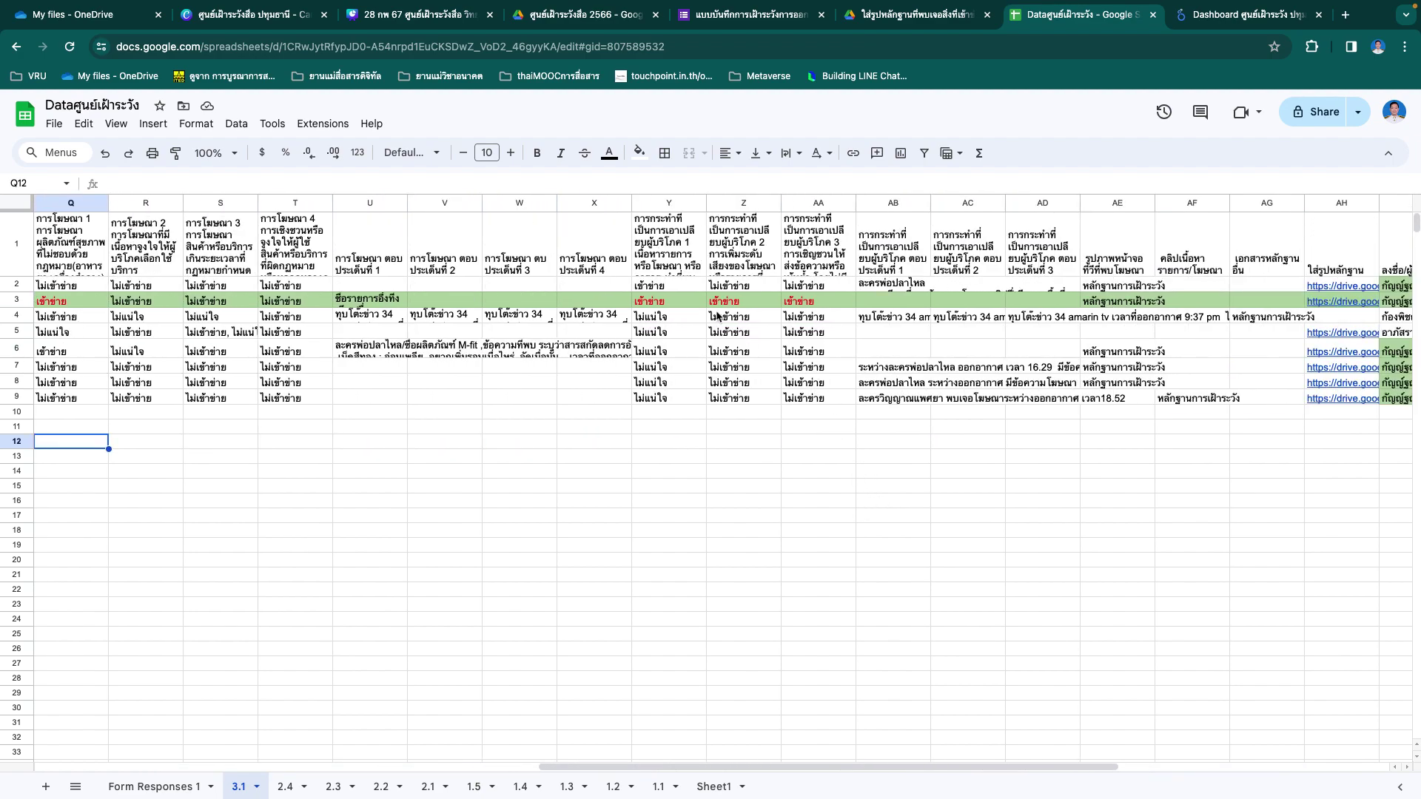
pyautogui.moveTo(679, 285); pyautogui.dragTo(679, 306)
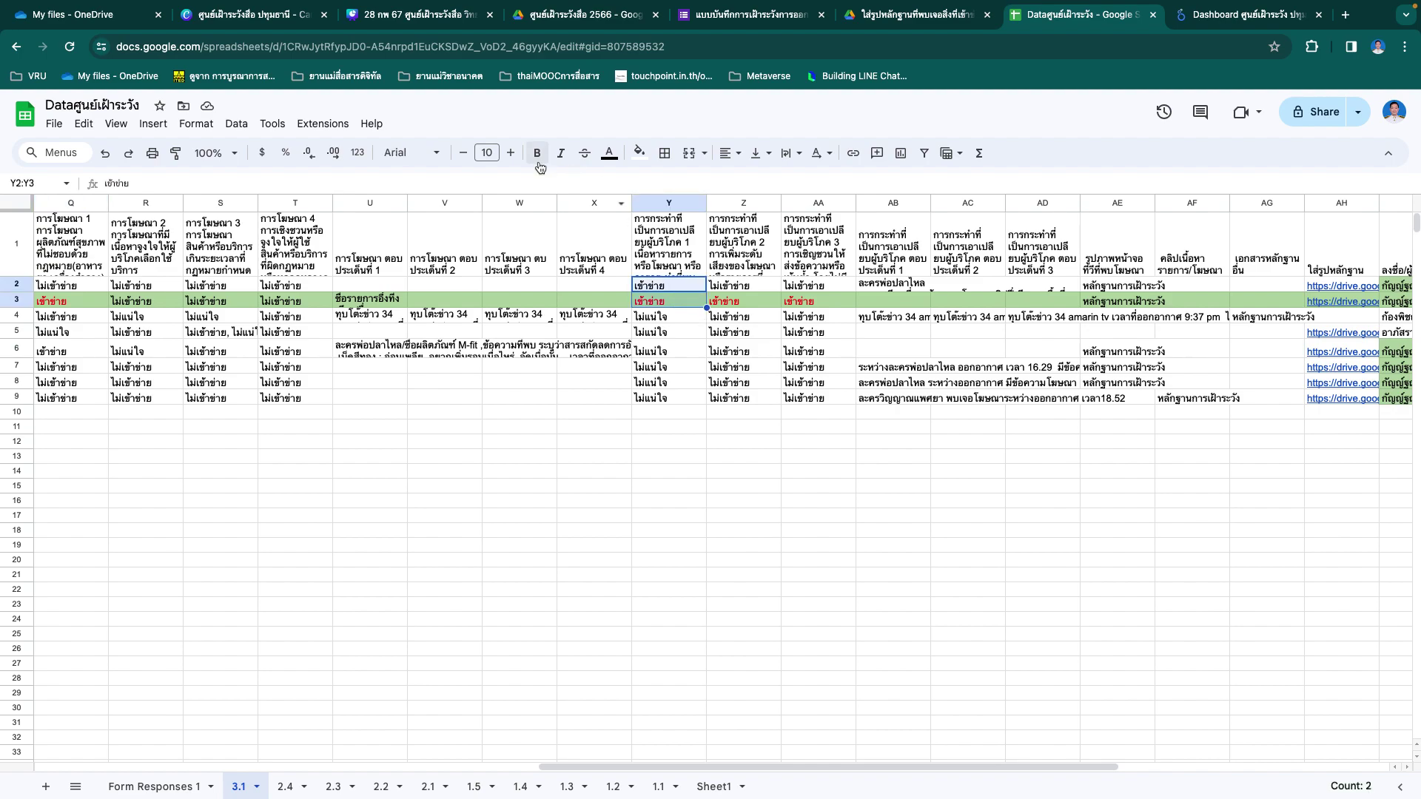
pyautogui.write('v')
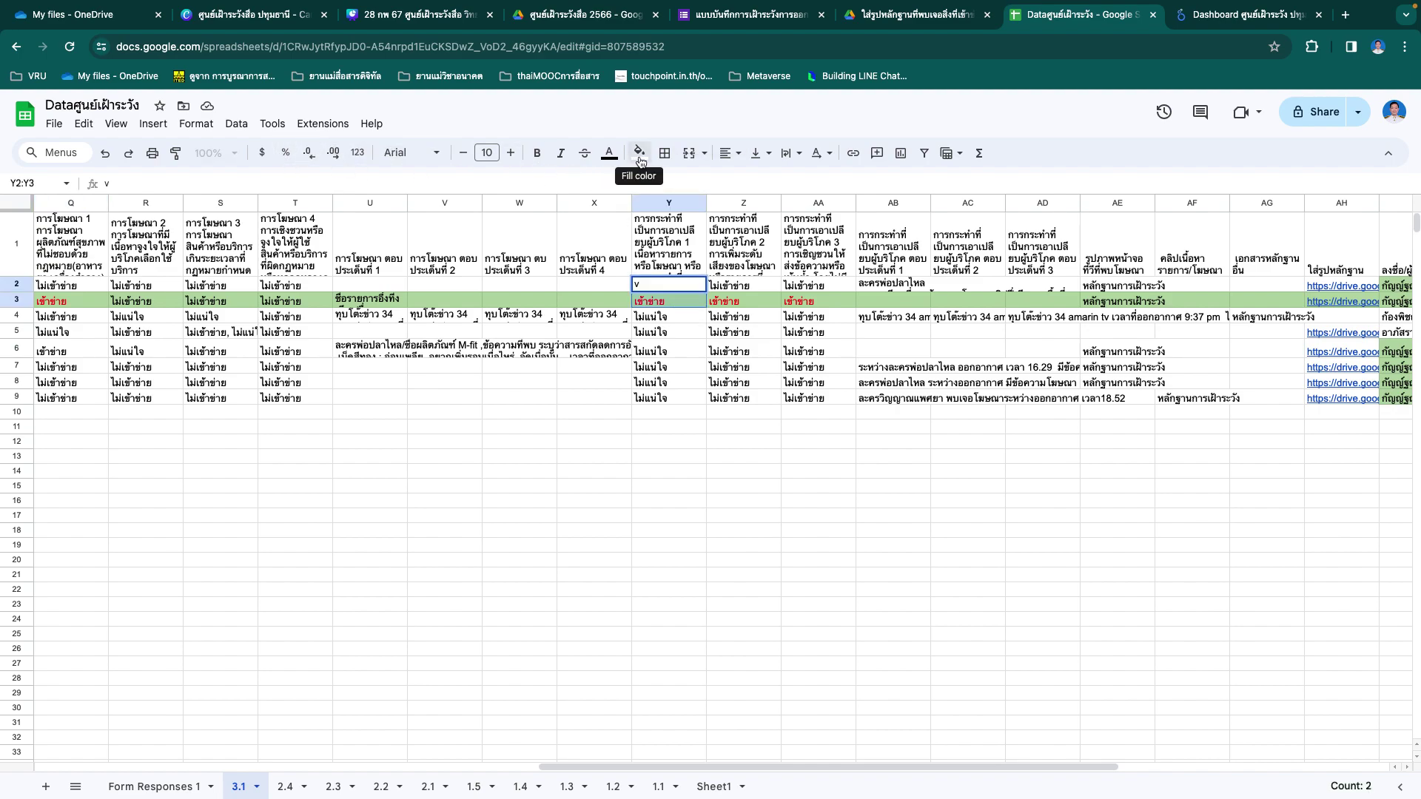
pyautogui.press('Return')
pyautogui.hotkey('ctrl', 'z')
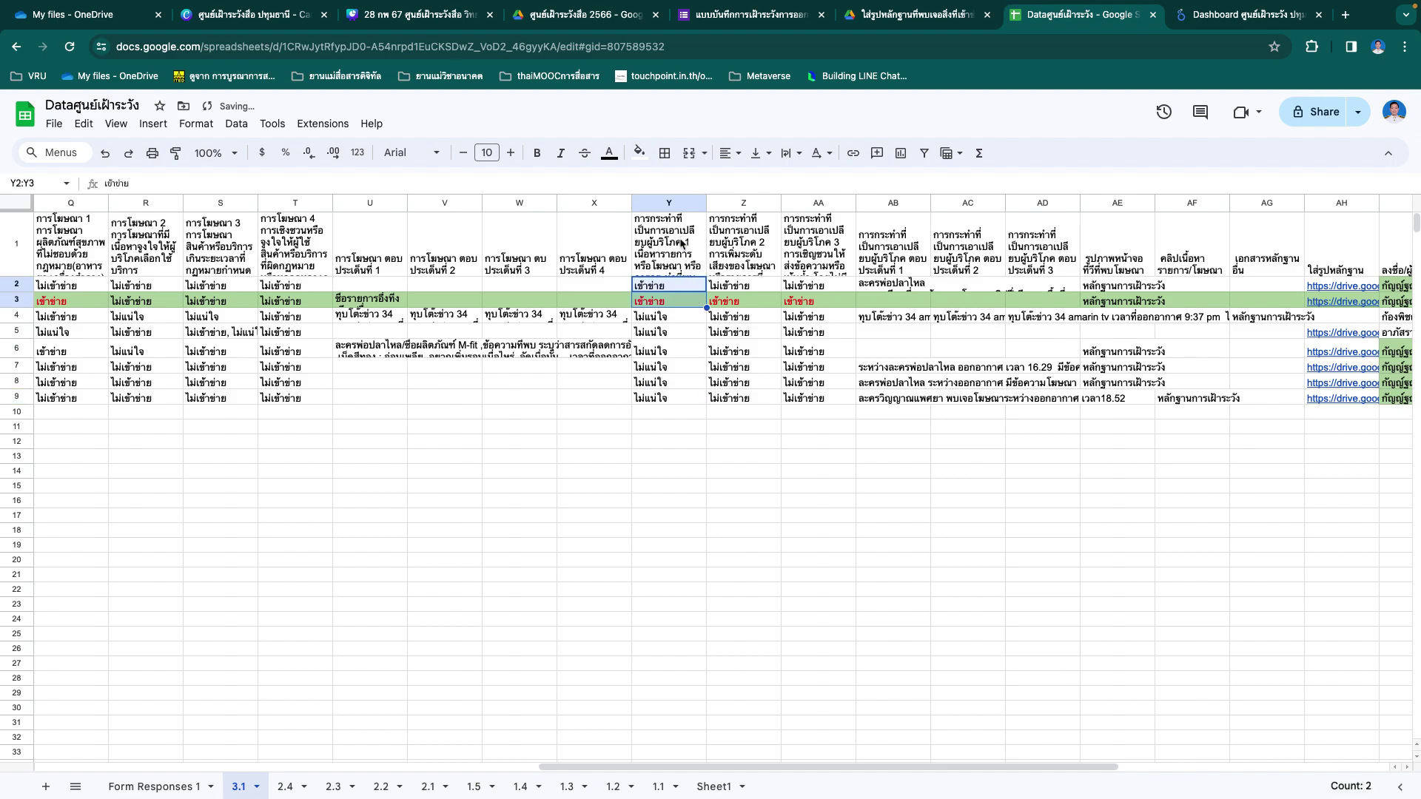
pyautogui.click(736, 530)
# Step: Fill the เข้าข่าย answers in cells Y2:Y3 of sheet 3.1 with red and set their text to black
pyautogui.moveTo(669, 285); pyautogui.dragTo(680, 301)
pyautogui.click(639, 152)
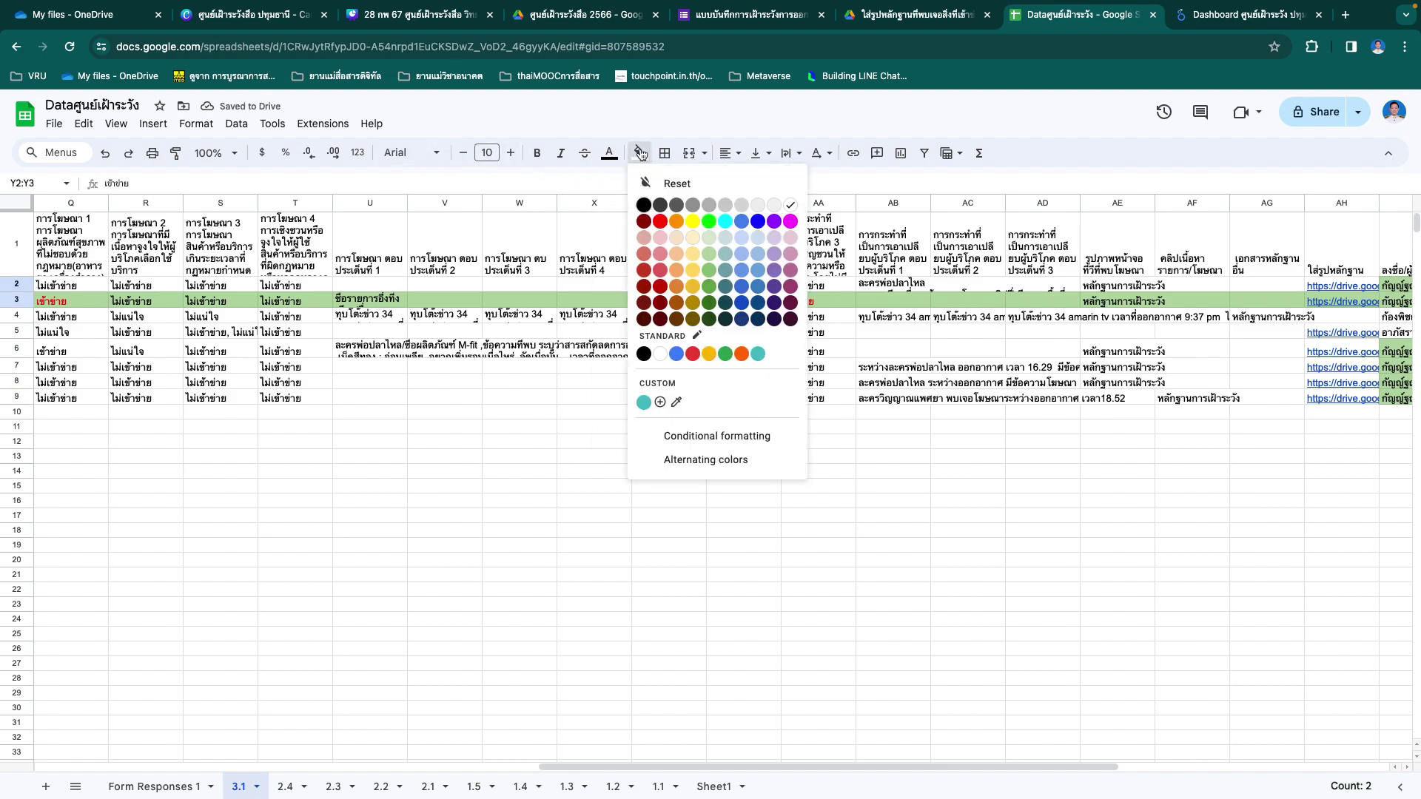
pyautogui.click(659, 222)
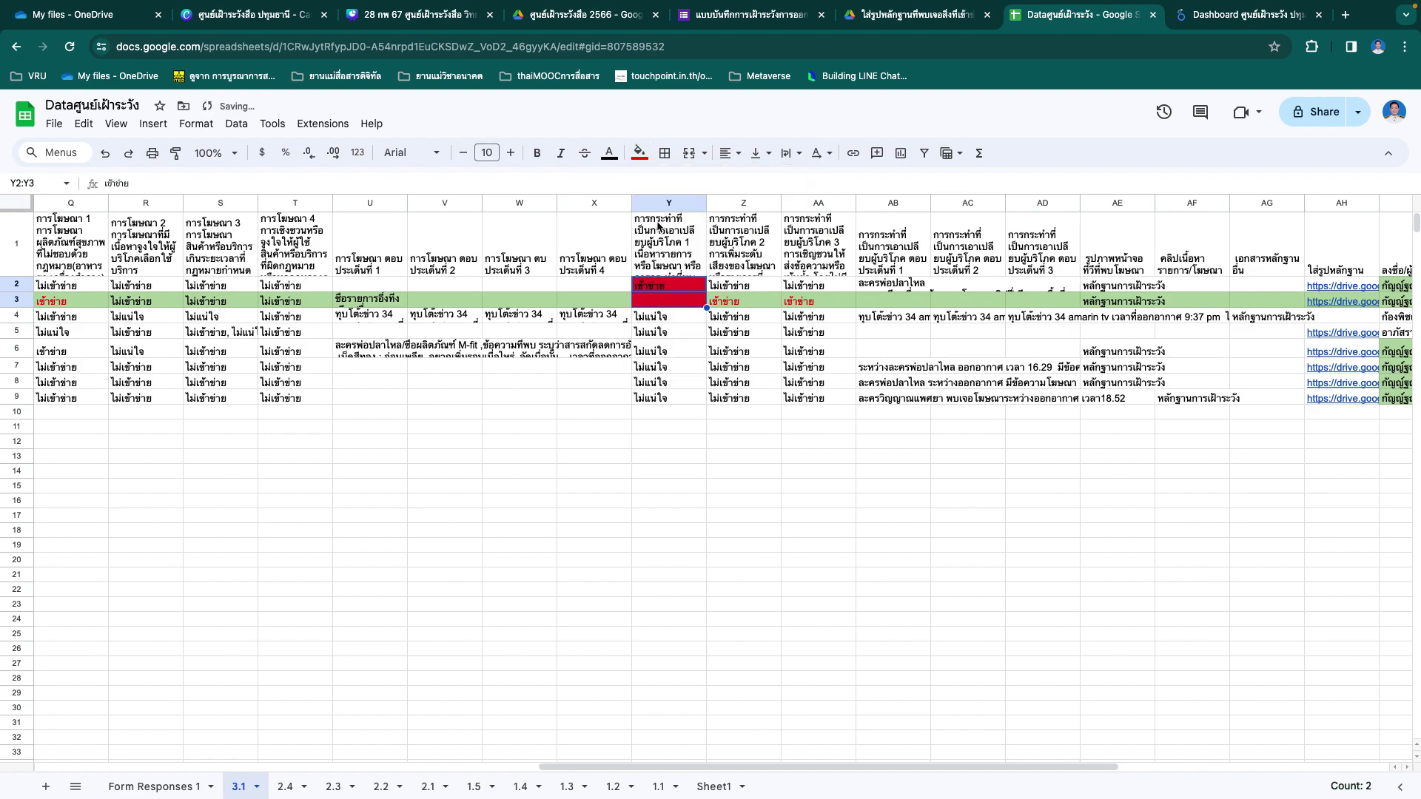
pyautogui.click(609, 153)
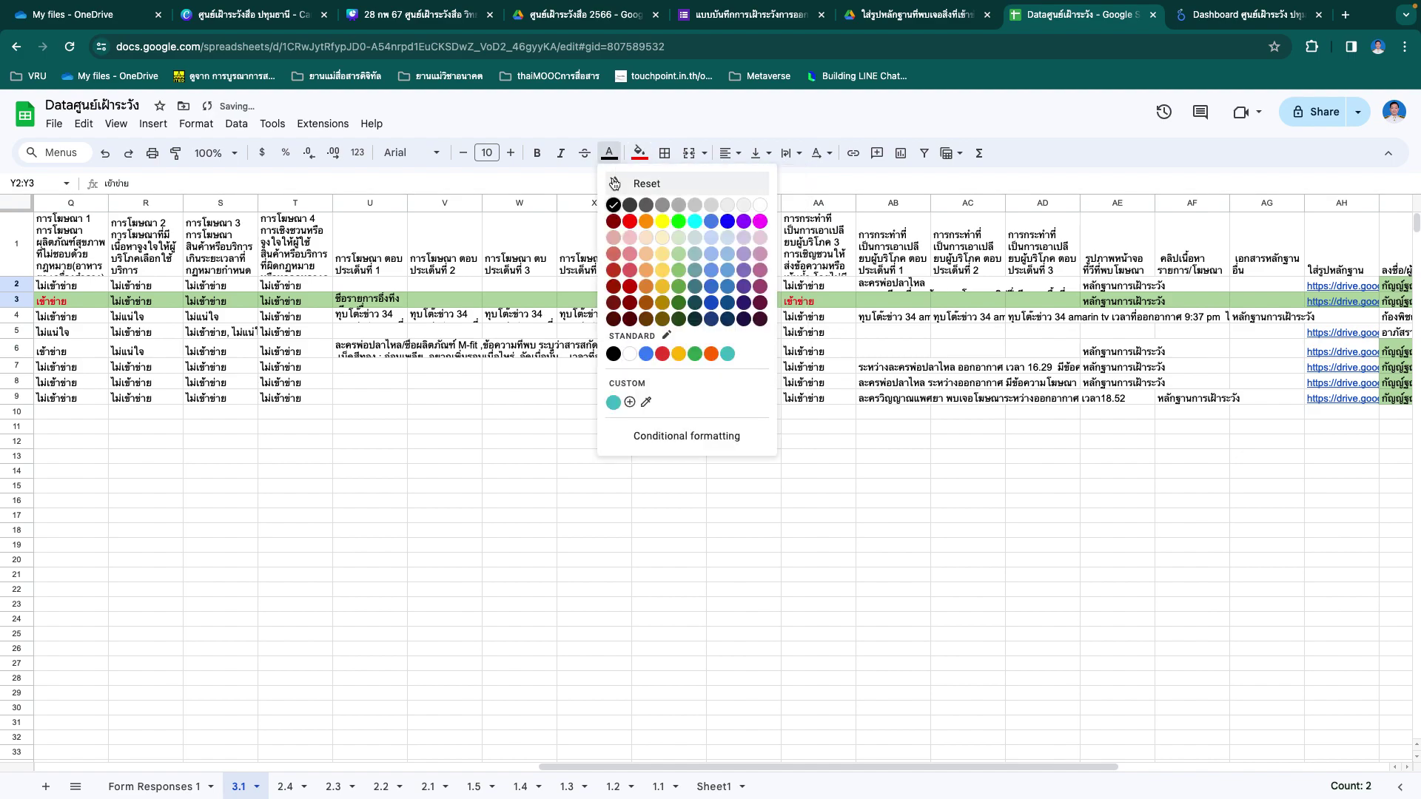
pyautogui.click(613, 205)
pyautogui.click(743, 501)
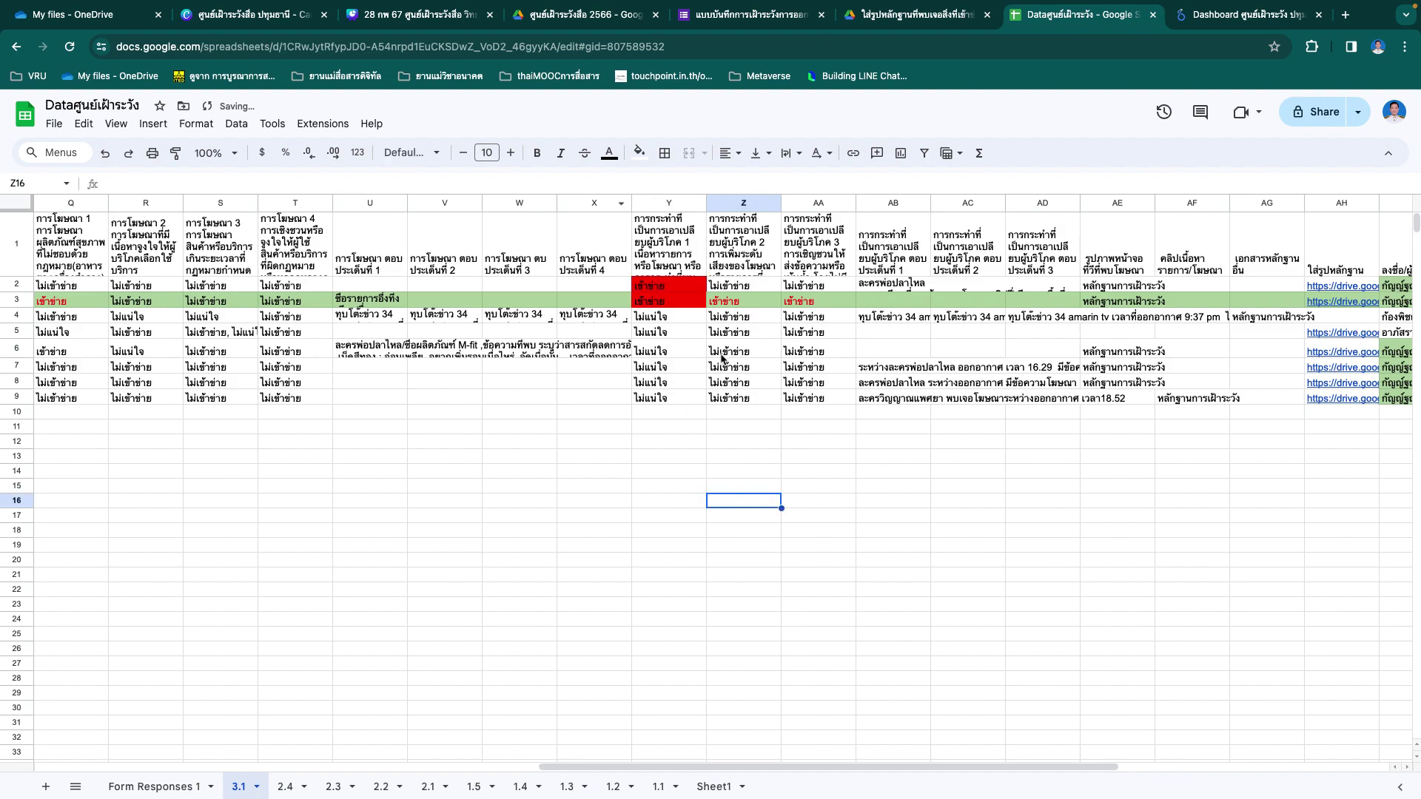
# Step: Fill the ไม่แน่ใจ answers in cells Y4:Y9 of sheet 3.1 with orange
pyautogui.moveTo(691, 314); pyautogui.dragTo(674, 394)
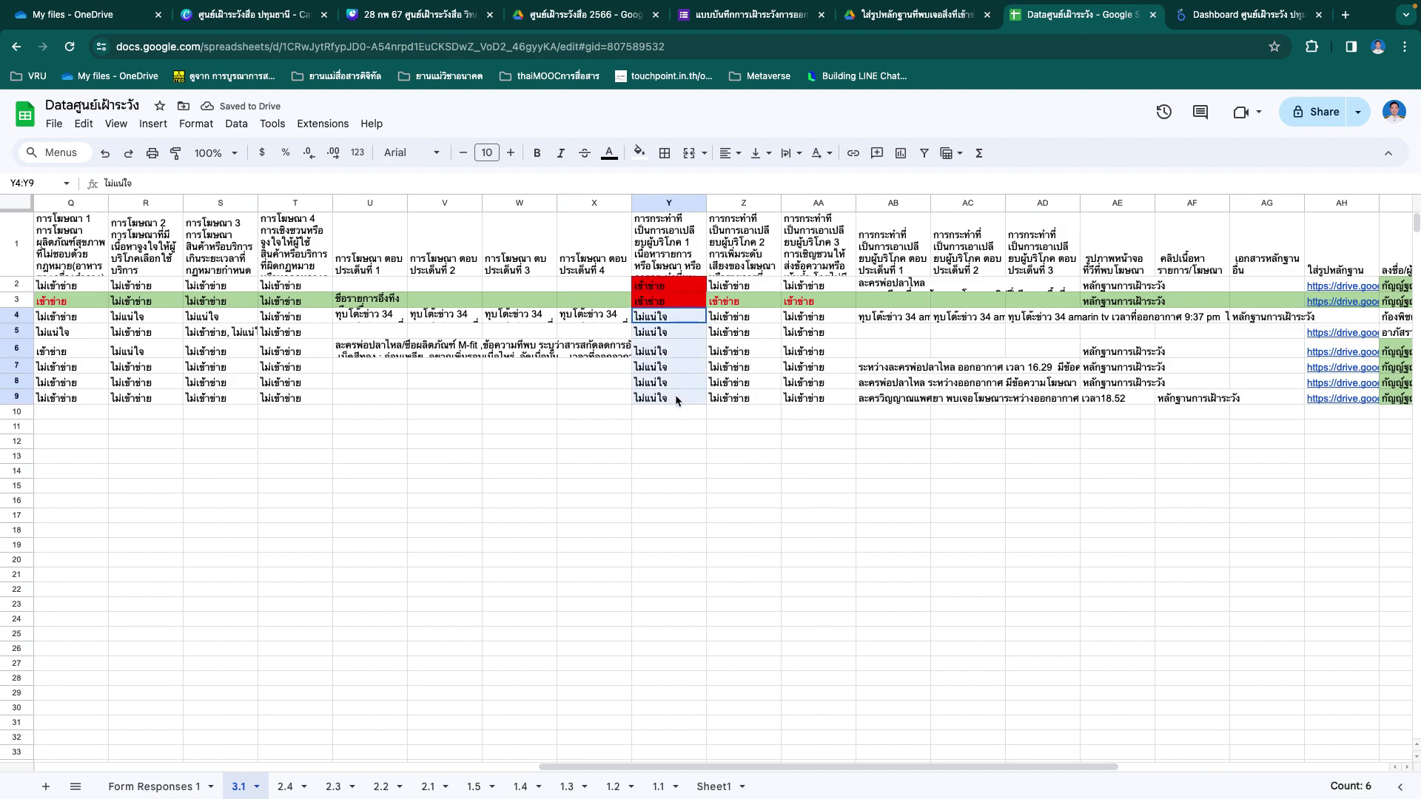
pyautogui.click(641, 155)
pyautogui.click(676, 221)
pyautogui.click(894, 693)
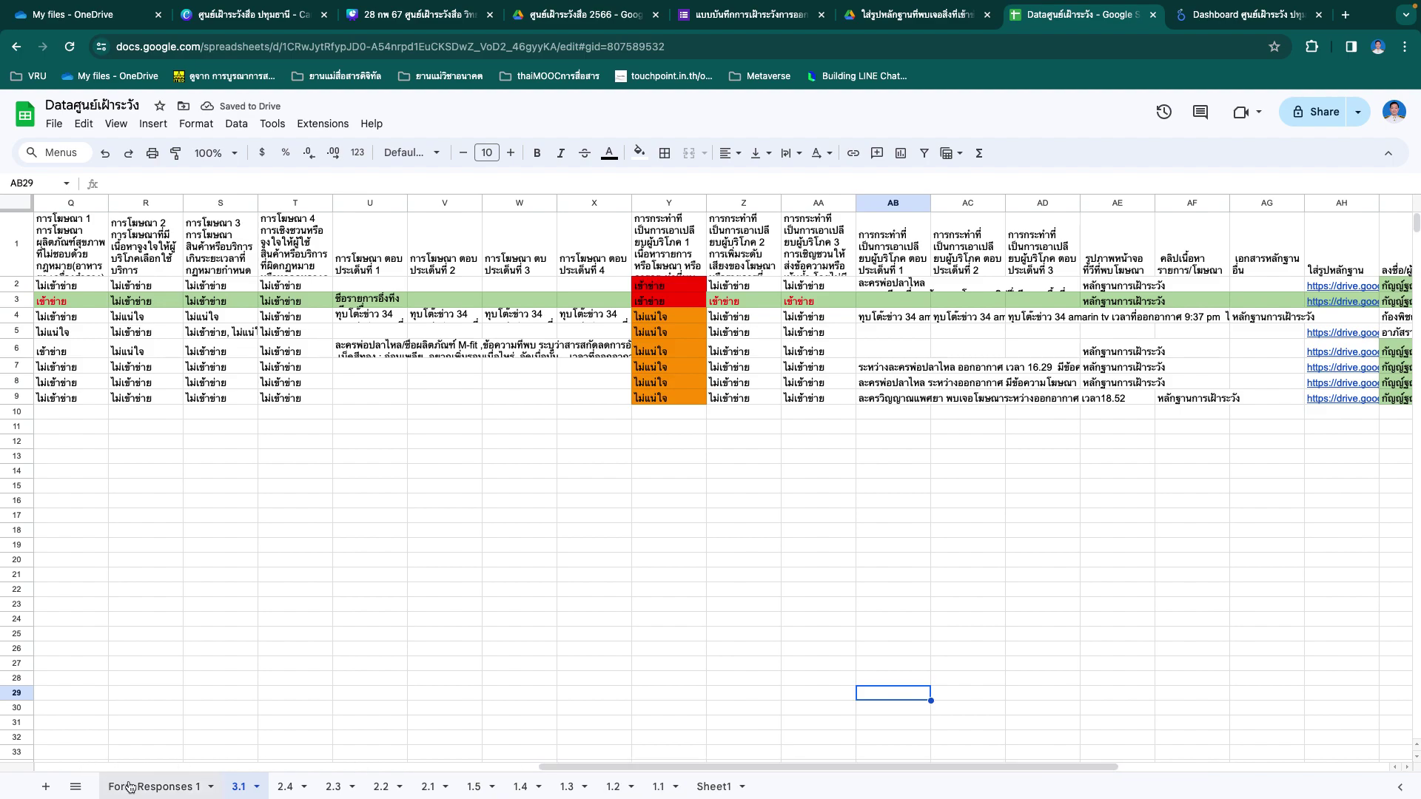
# Step: Add a new sheet named 3.2 and return to Form Responses 1
pyautogui.click(45, 786)
pyautogui.moveTo(276, 789); pyautogui.dragTo(240, 794)
pyautogui.doubleClick(240, 792)
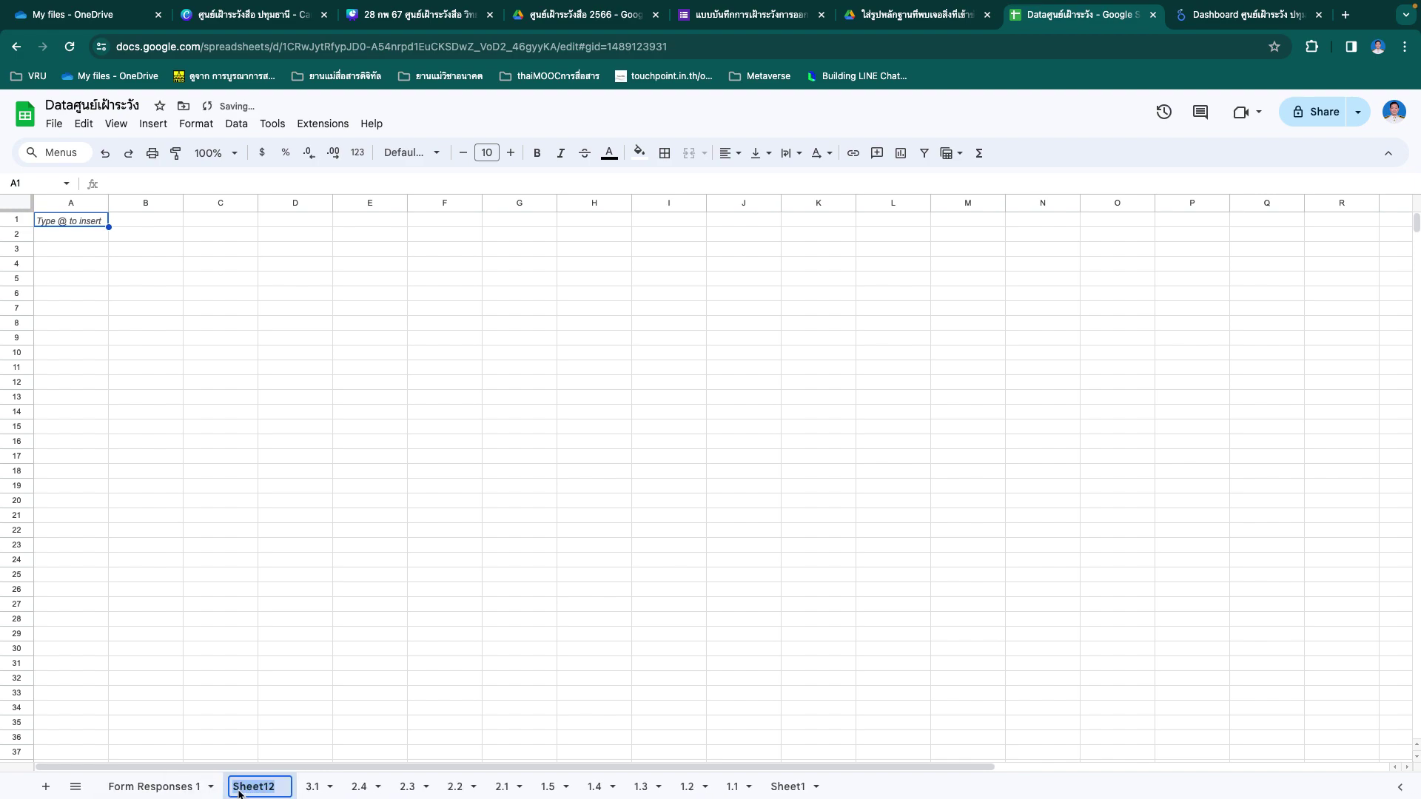
pyautogui.write('3.2')
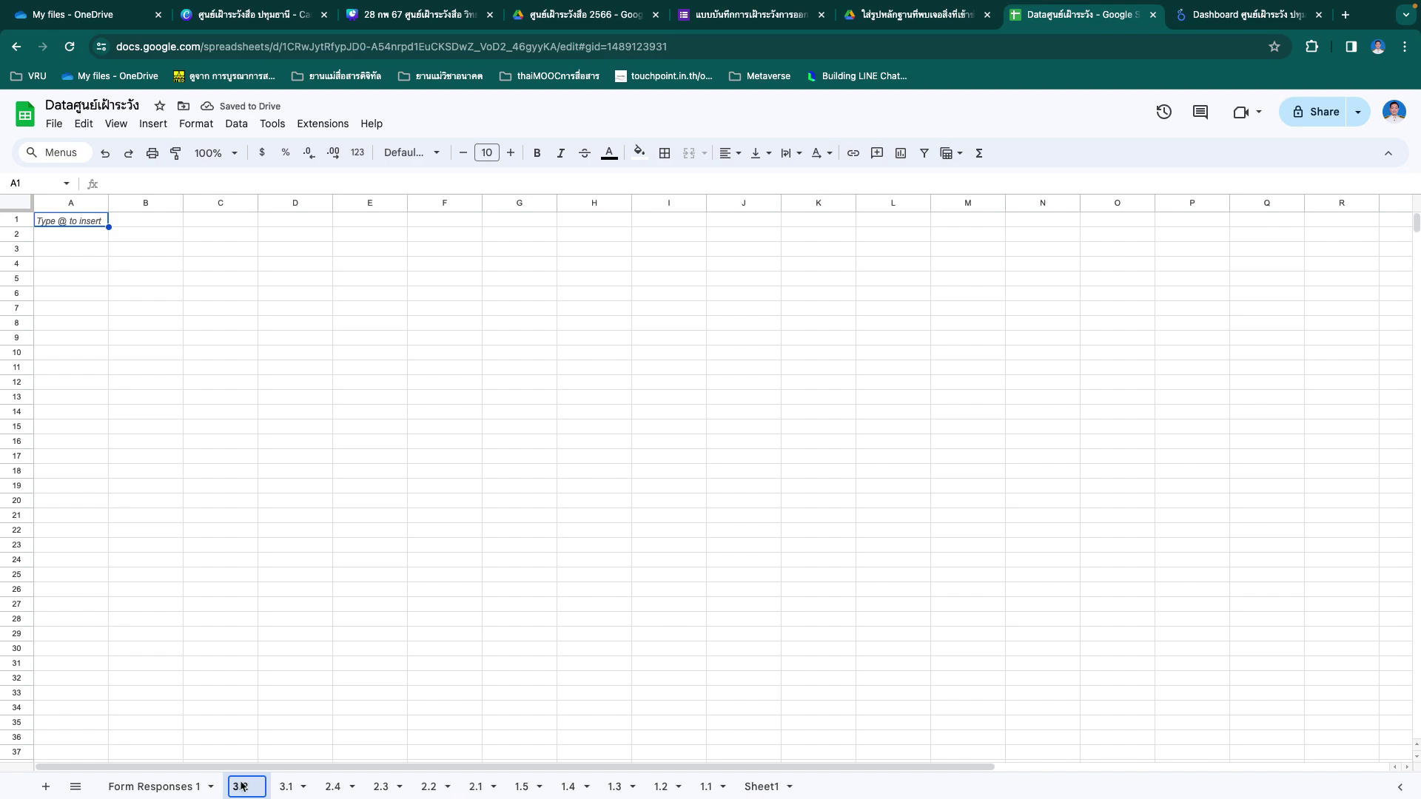
pyautogui.click(157, 787)
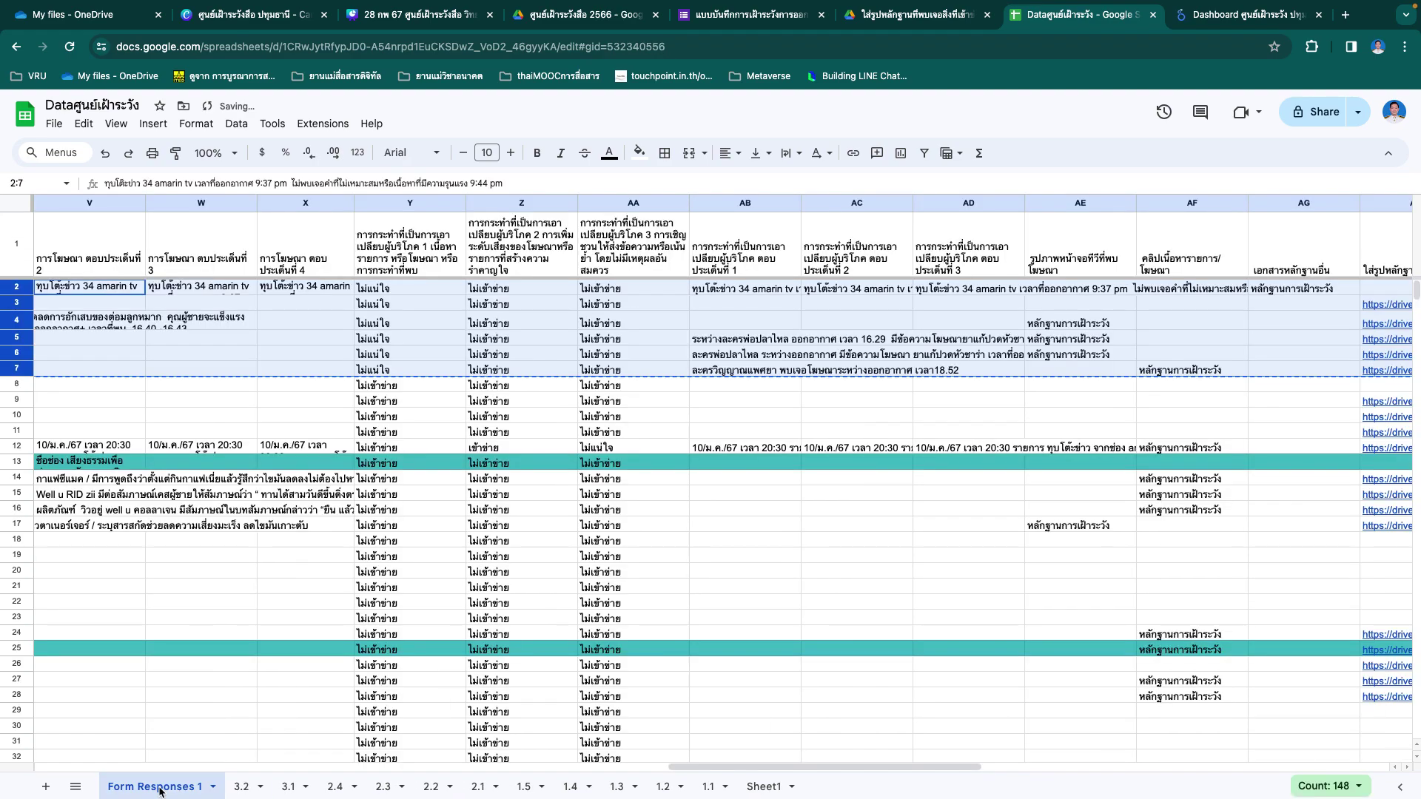
# Step: Sort the Form Responses 1 sheet A to Z by column Z, the consumer-exploitation issue 2 answers
pyautogui.click(733, 432)
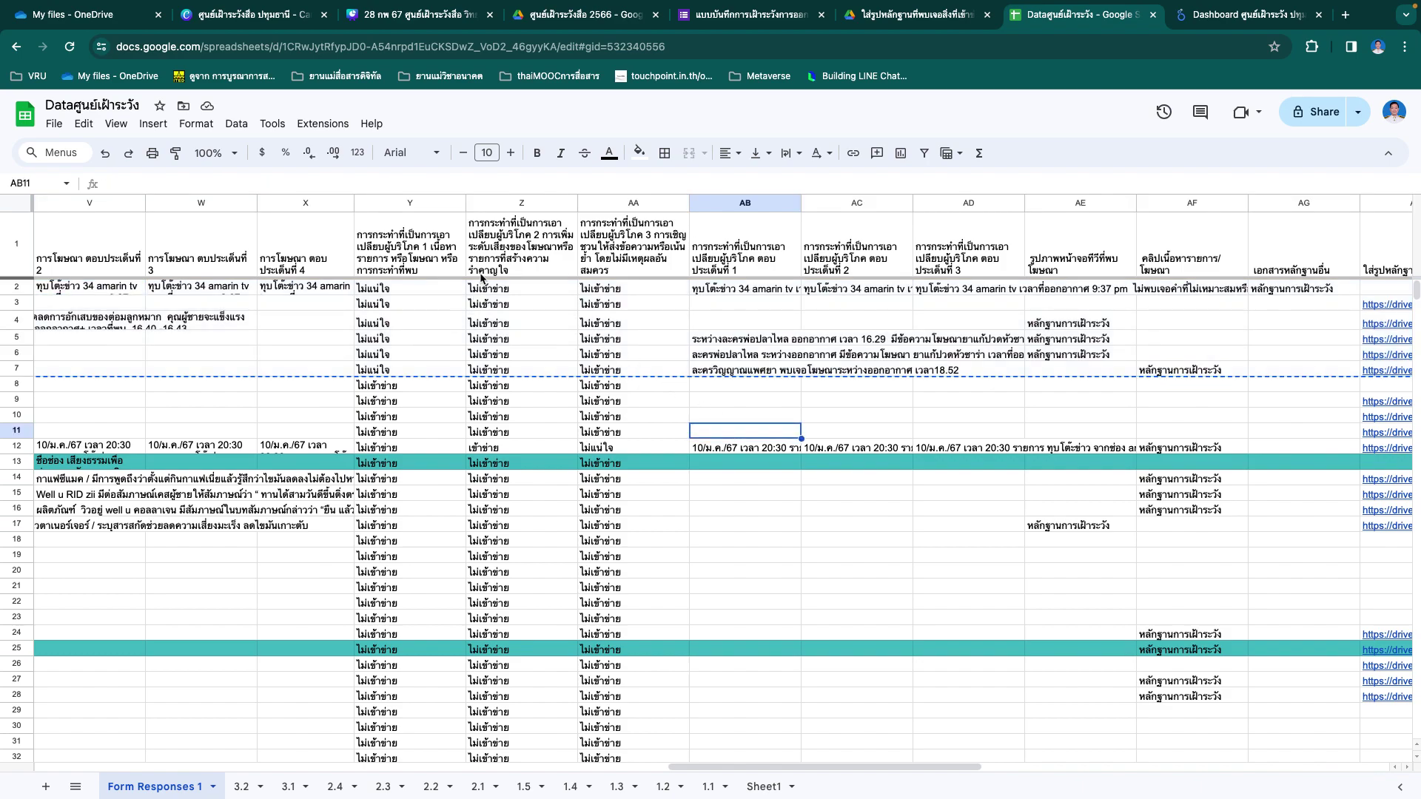
pyautogui.click(503, 203)
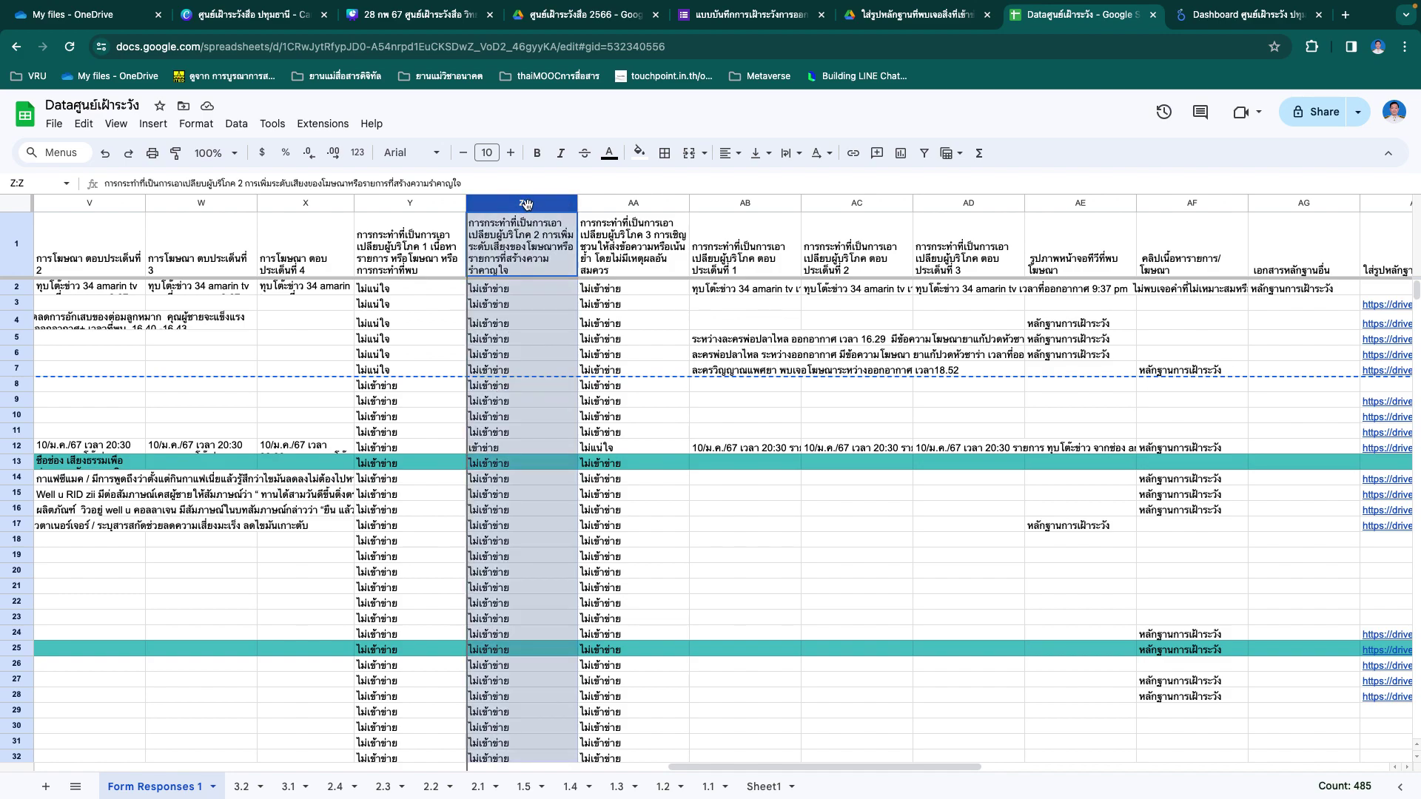
pyautogui.rightClick(537, 203)
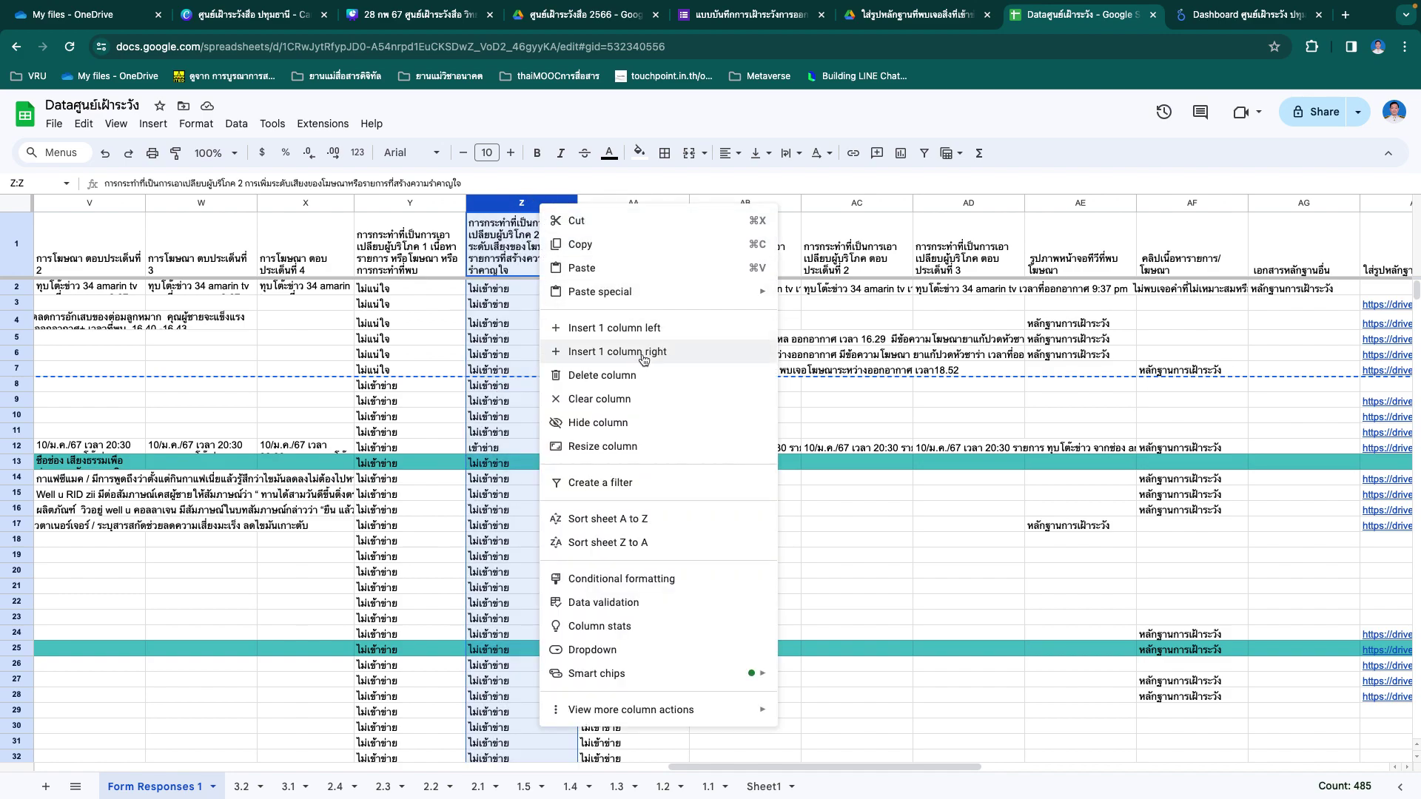
pyautogui.click(608, 518)
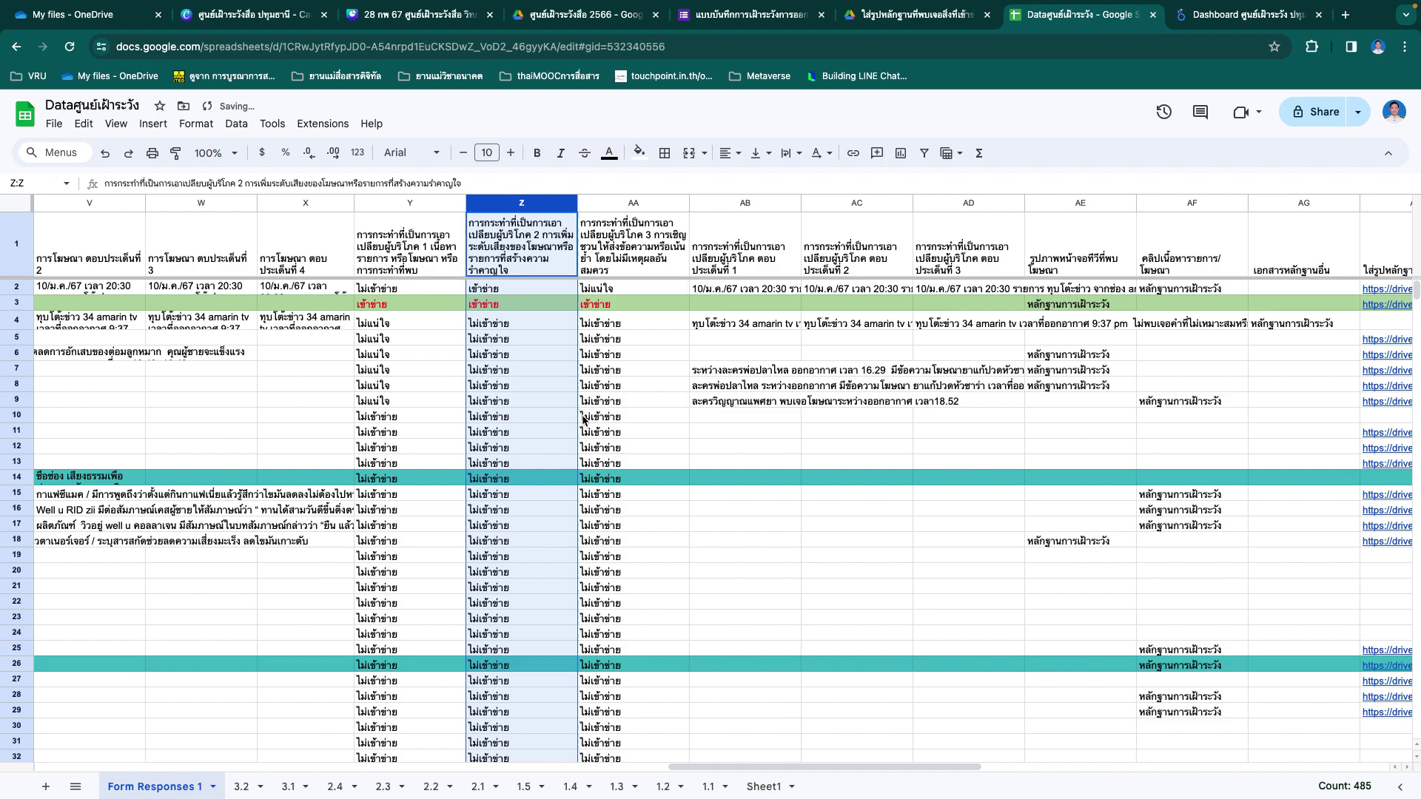
pyautogui.click(503, 341)
# Step: Try pasting rows 2 and 3 of Form Responses 1 into sheet 3.2 without the header row, and undo the paste
pyautogui.moveTo(17, 287); pyautogui.dragTo(13, 303)
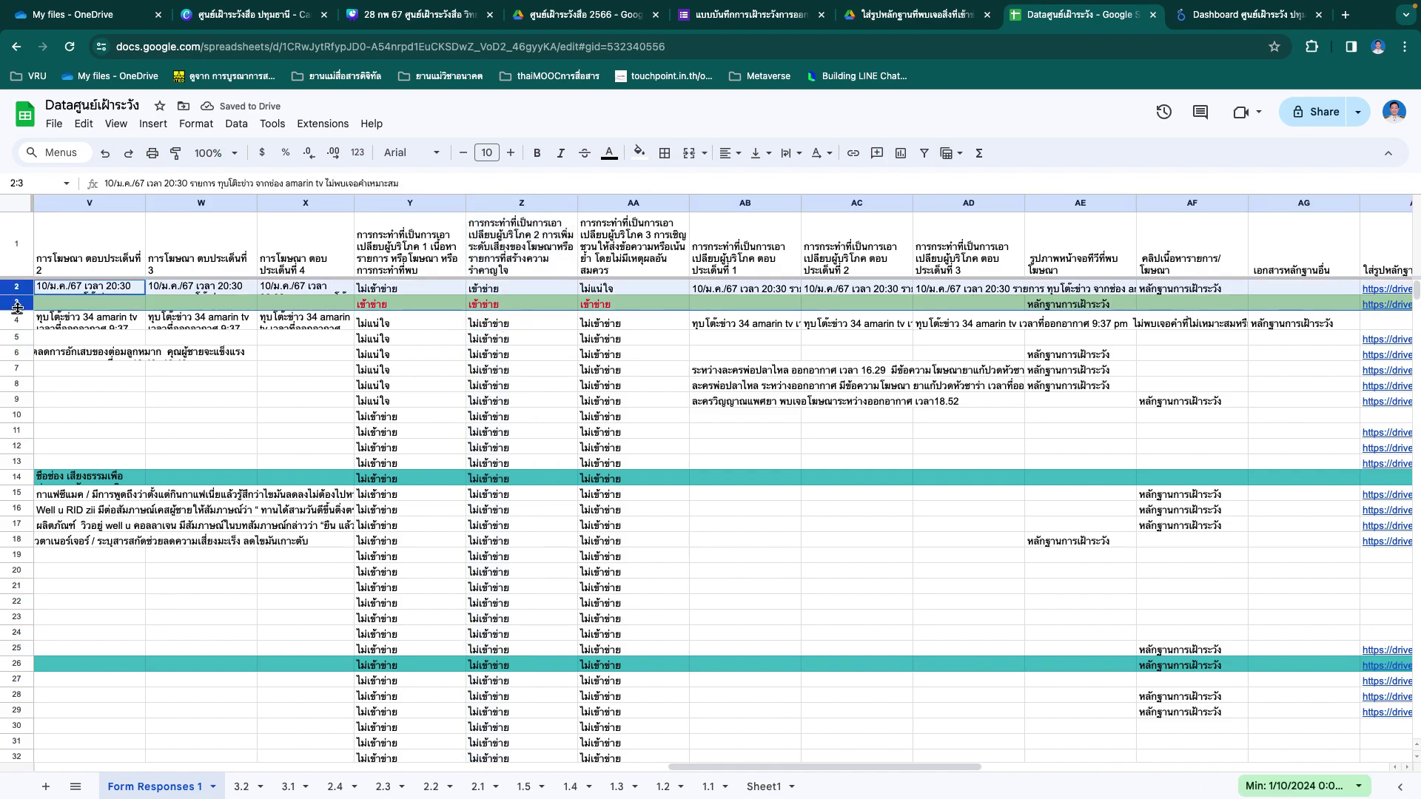
pyautogui.hotkey('ctrl', 'c')
pyautogui.click(241, 786)
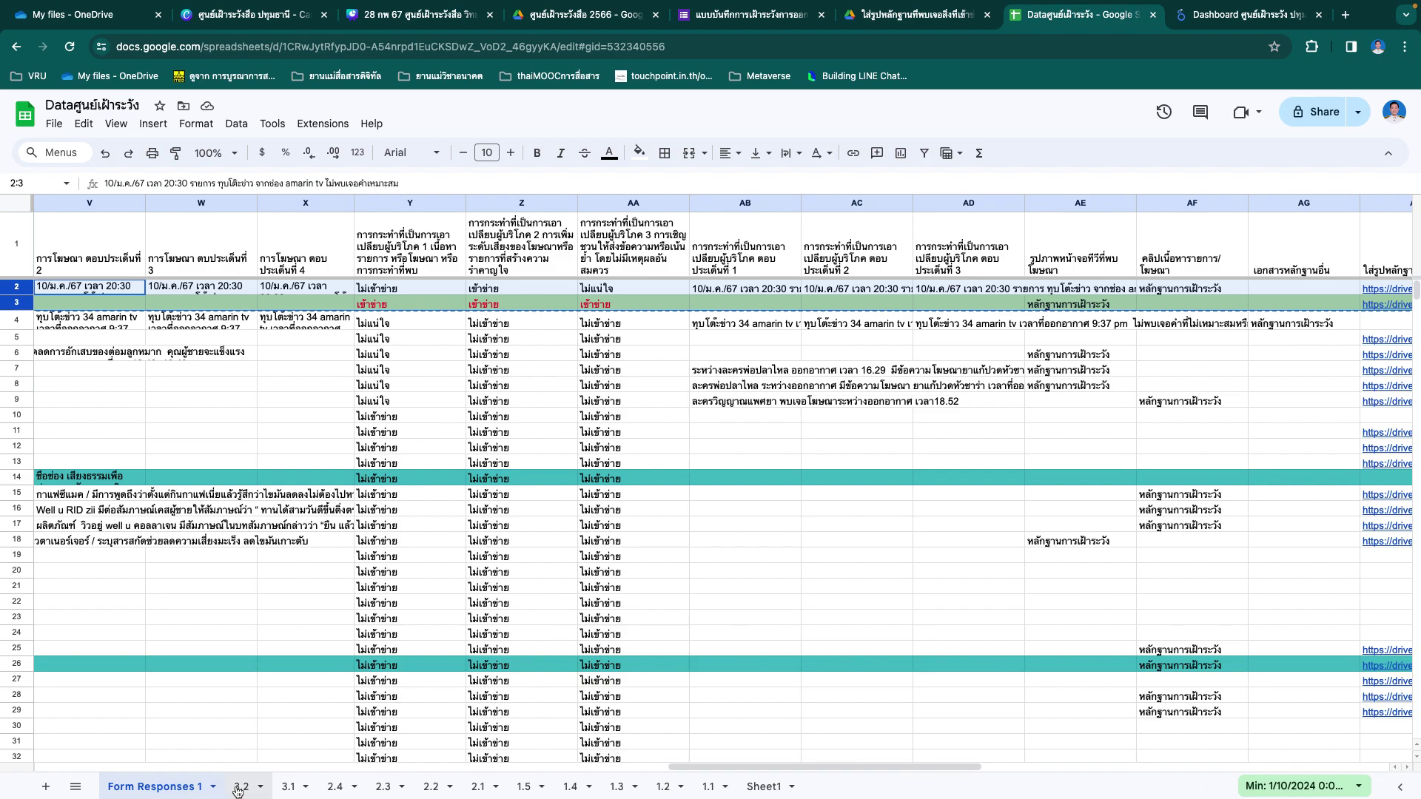
pyautogui.hotkey('ctrl', 'v')
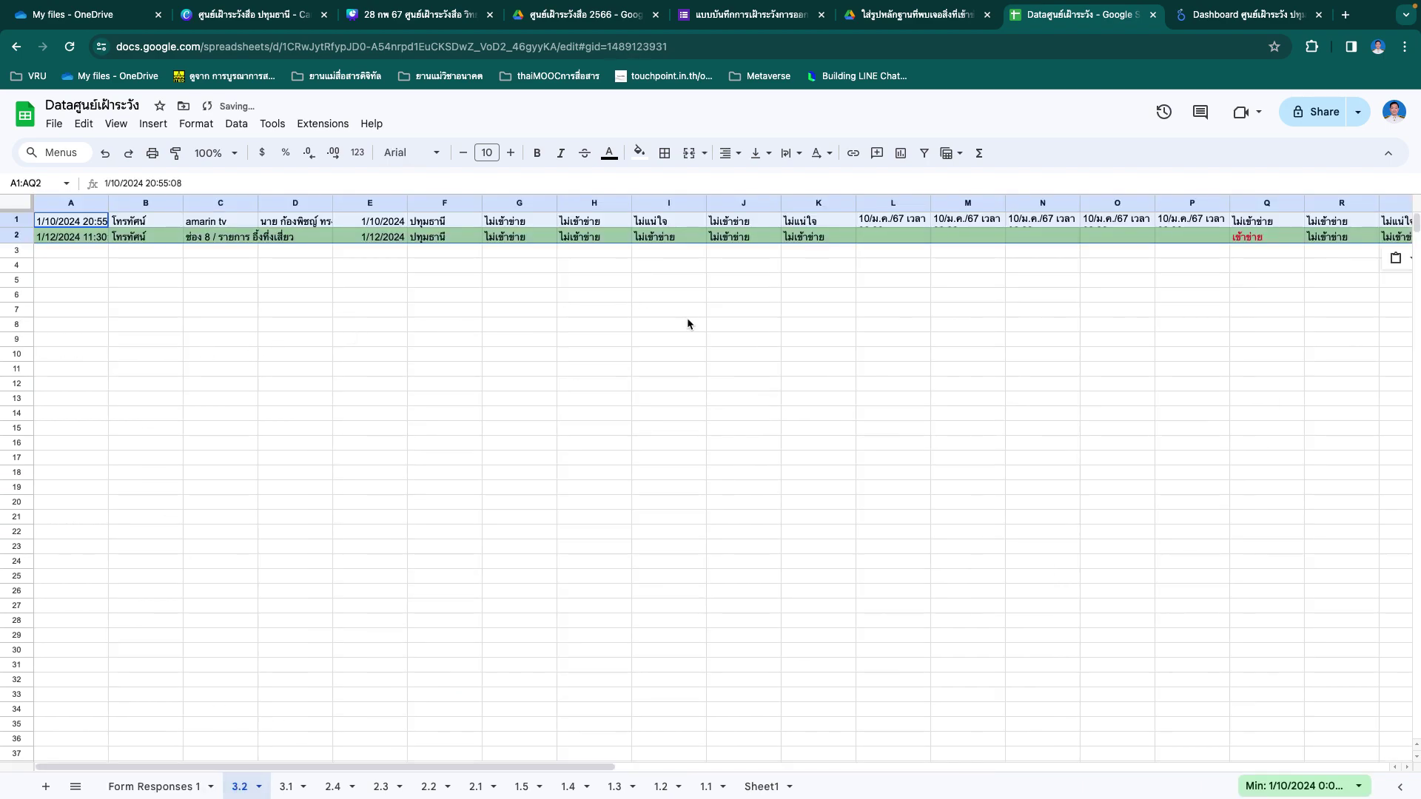
pyautogui.hscroll(6, 682, 324)
pyautogui.hotkey('ctrl', 'z')
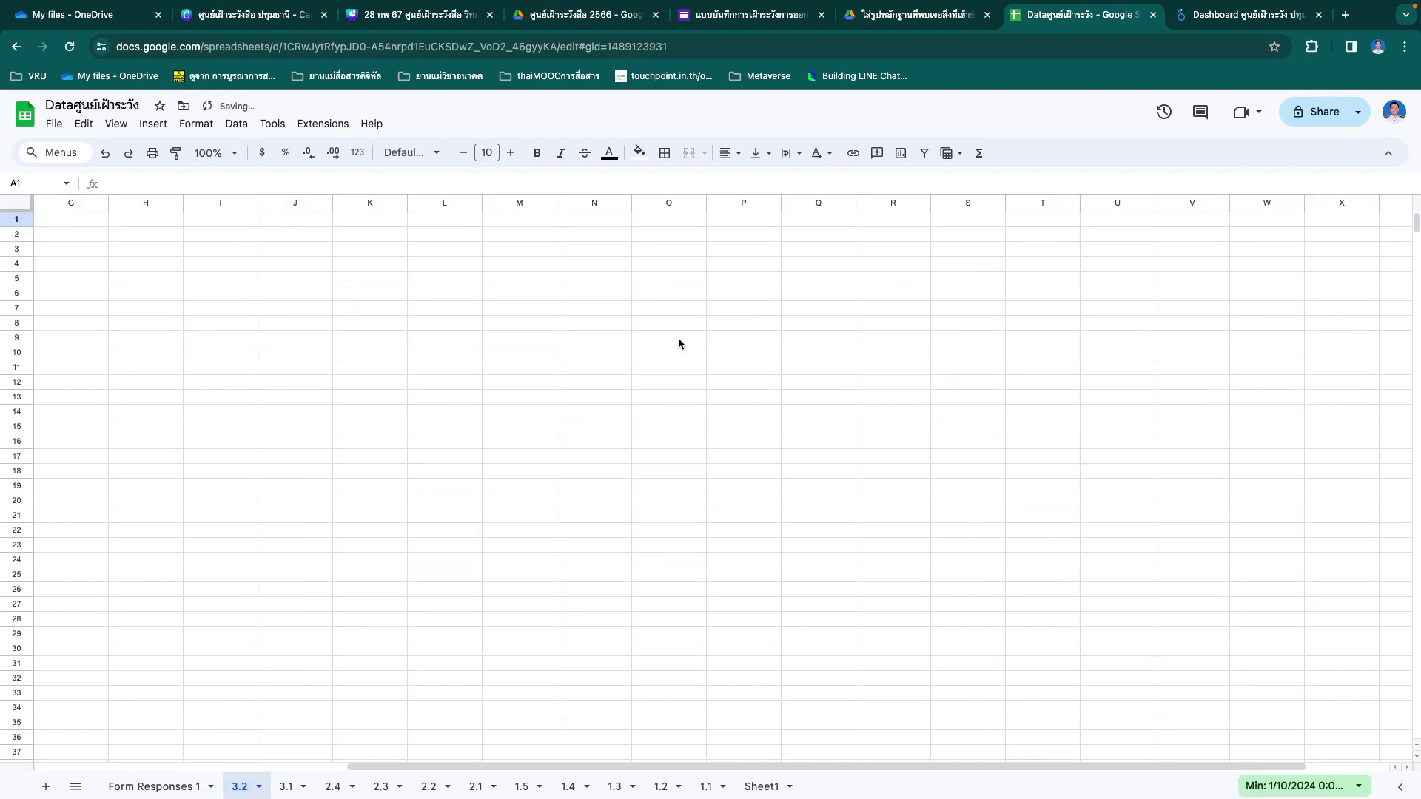
# Step: Copy rows 1 to 3 of Form Responses 1, including the header, into sheet 3.2 starting at cell G1
pyautogui.click(169, 789)
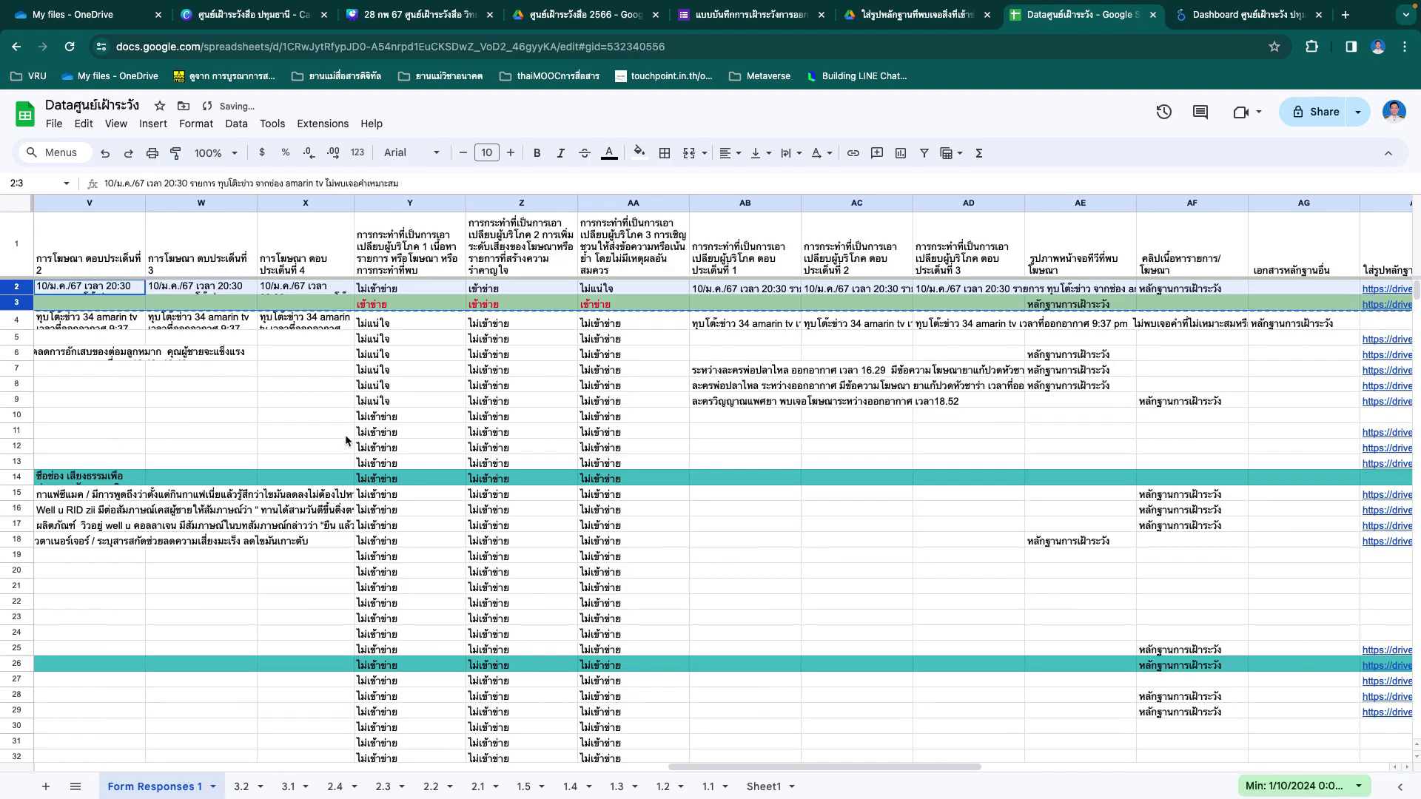
pyautogui.moveTo(13, 238); pyautogui.dragTo(9, 302)
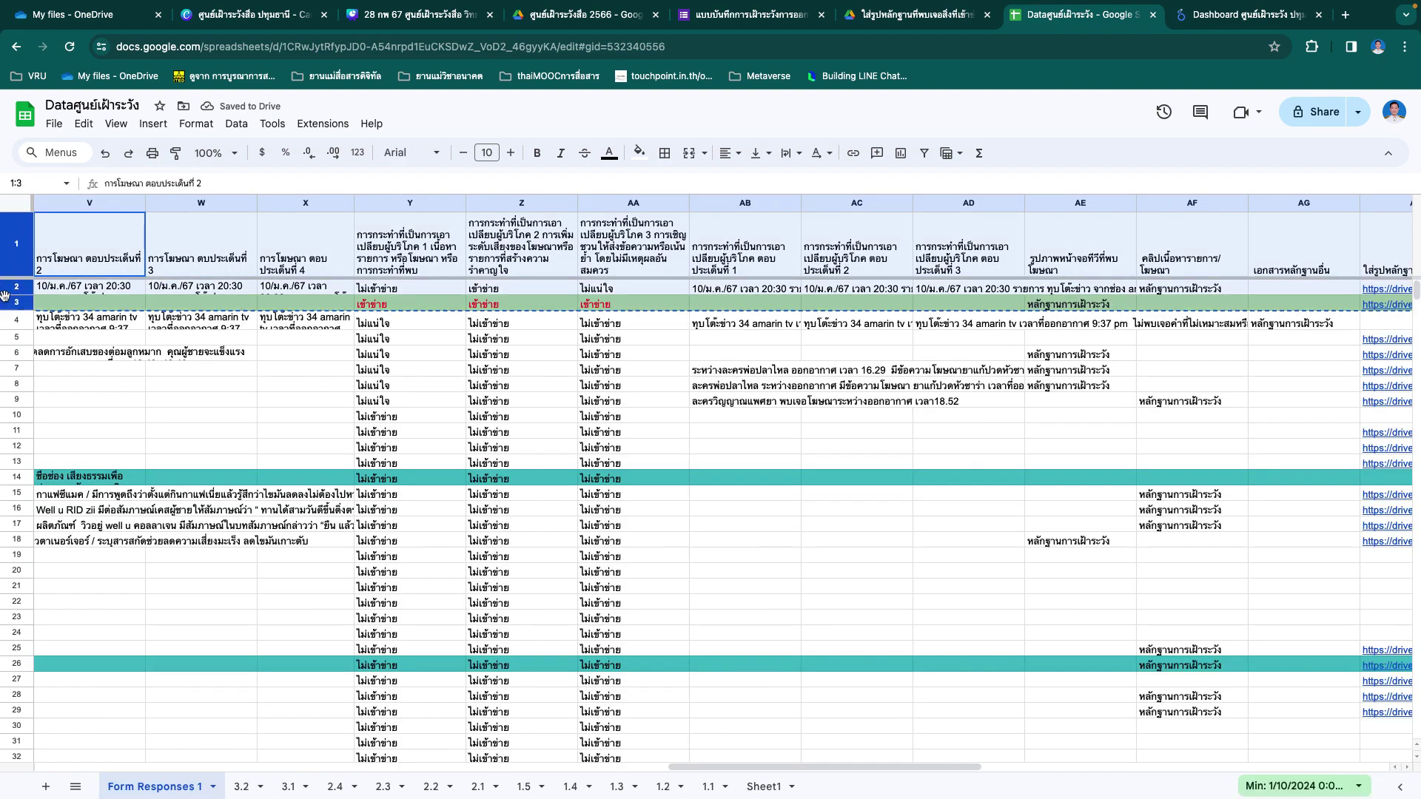
pyautogui.click(243, 786)
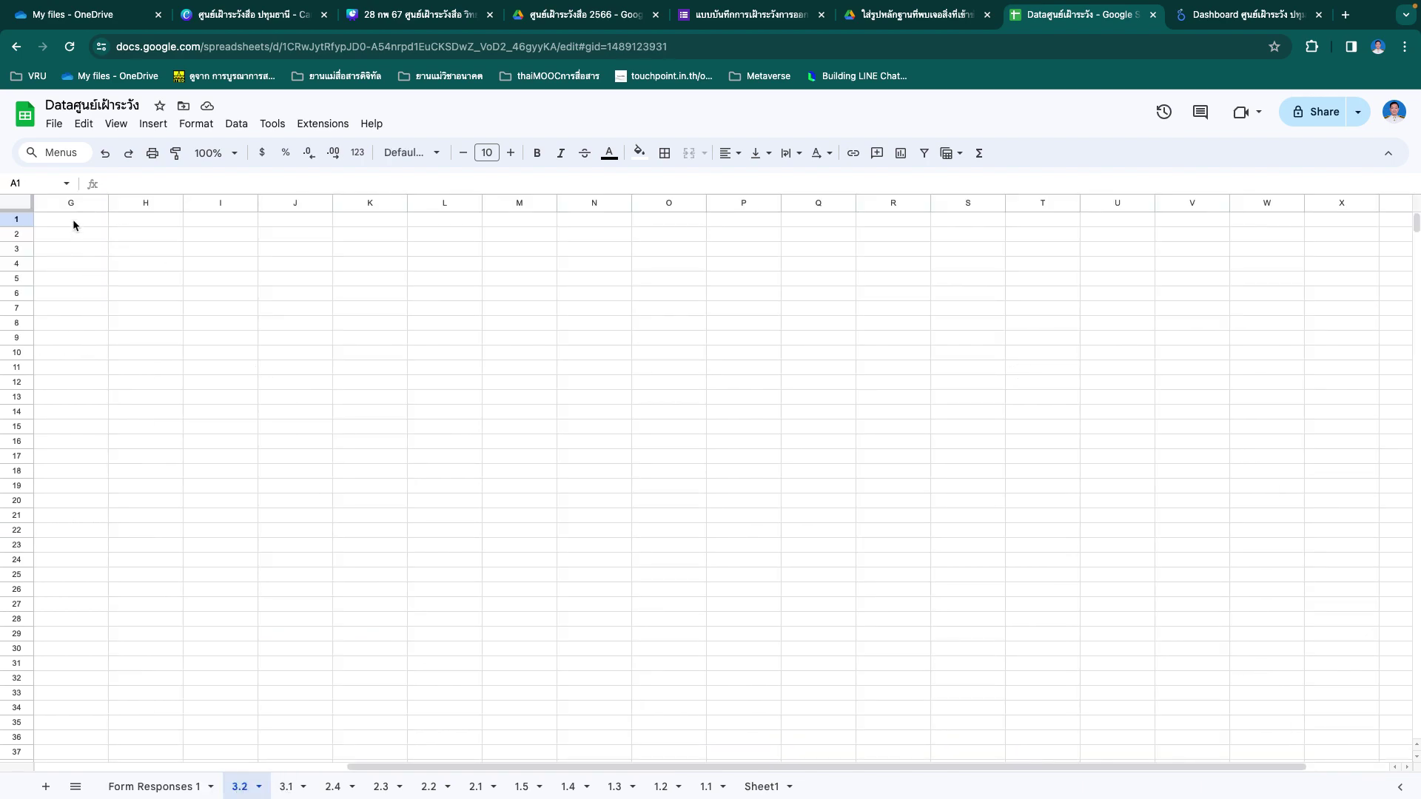
pyautogui.hotkey('ctrl', 'v')
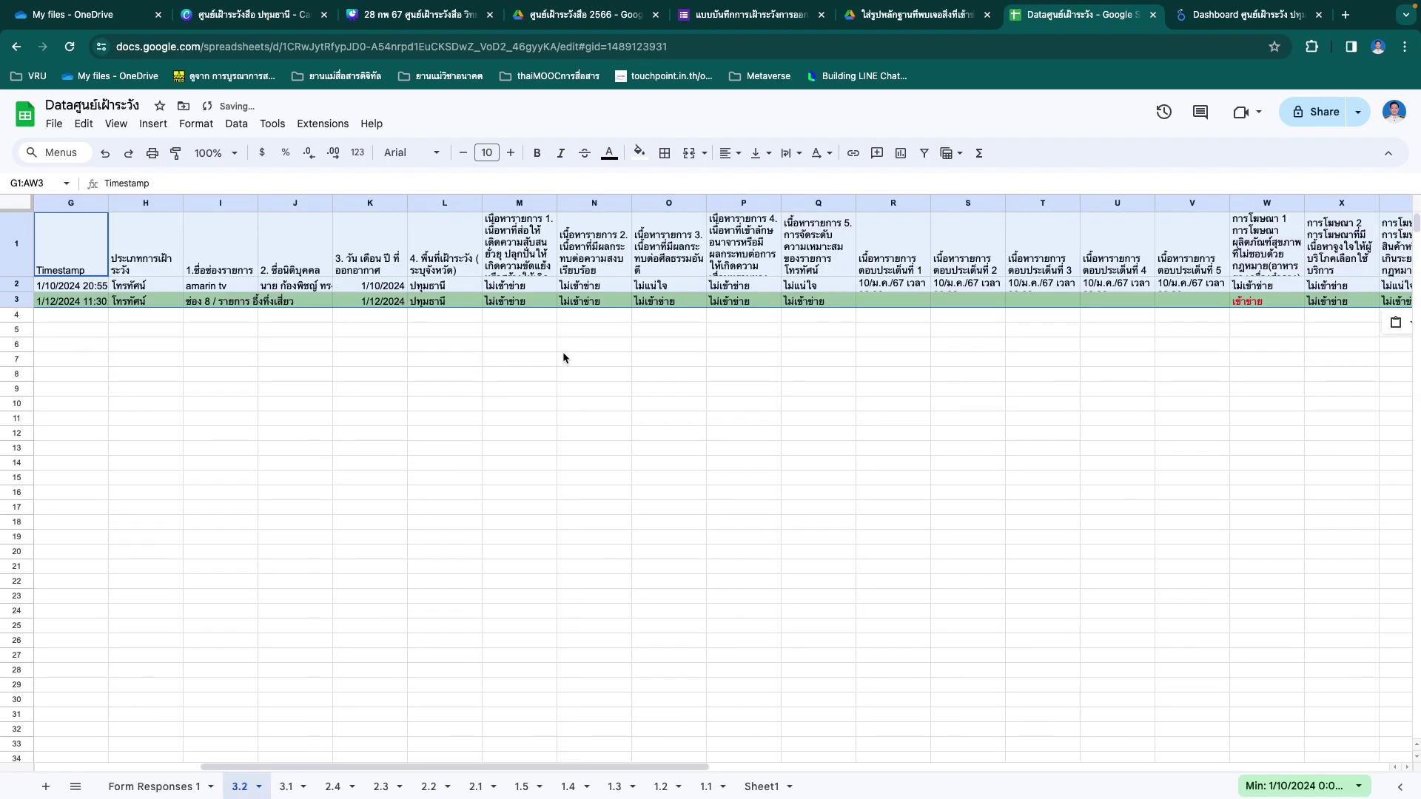
# Step: Reset the text colour of the เข้าข่าย answers in cells AF2:AF3 of sheet 3.2 and fill them with red
pyautogui.hscroll(10, 563, 357)
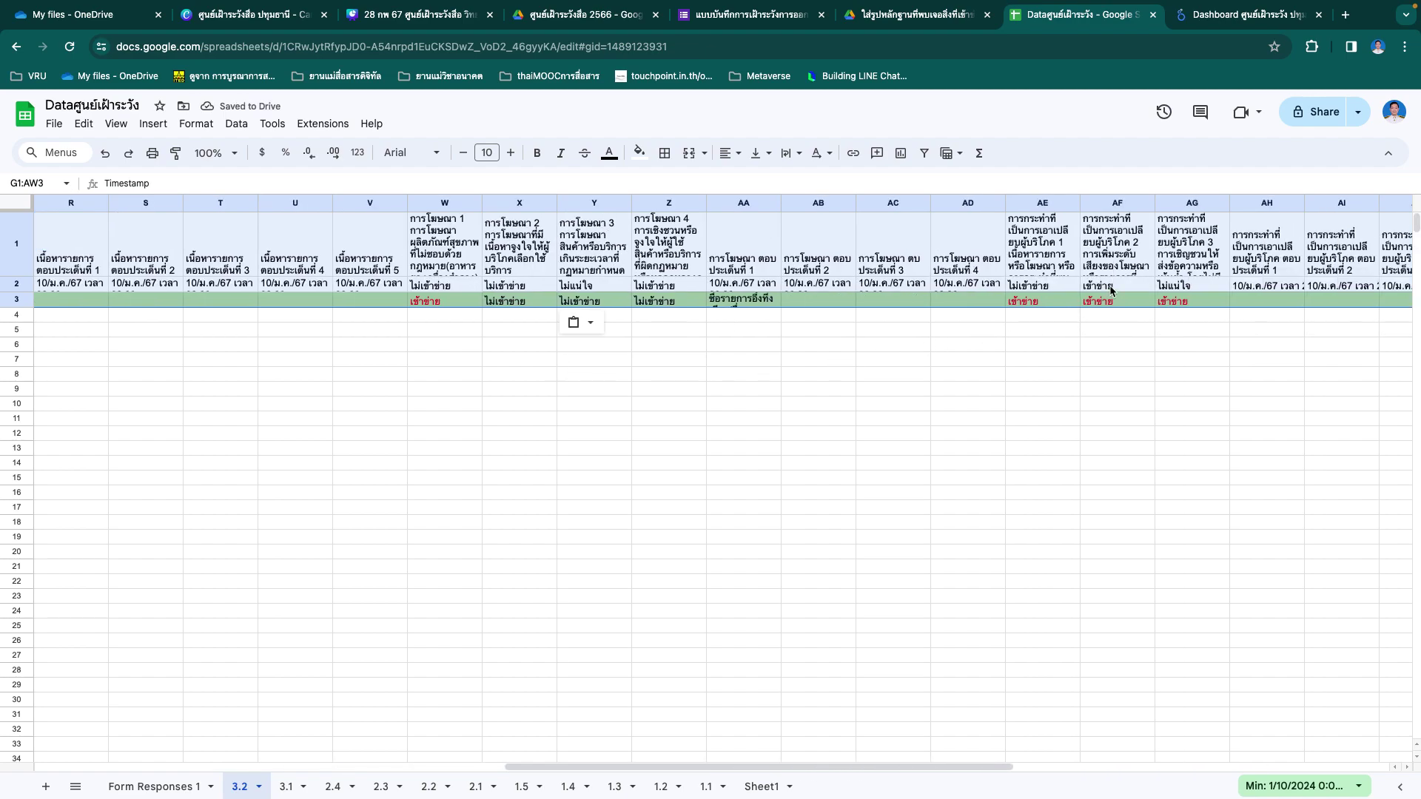
pyautogui.moveTo(1110, 291); pyautogui.dragTo(1096, 302)
pyautogui.click(608, 153)
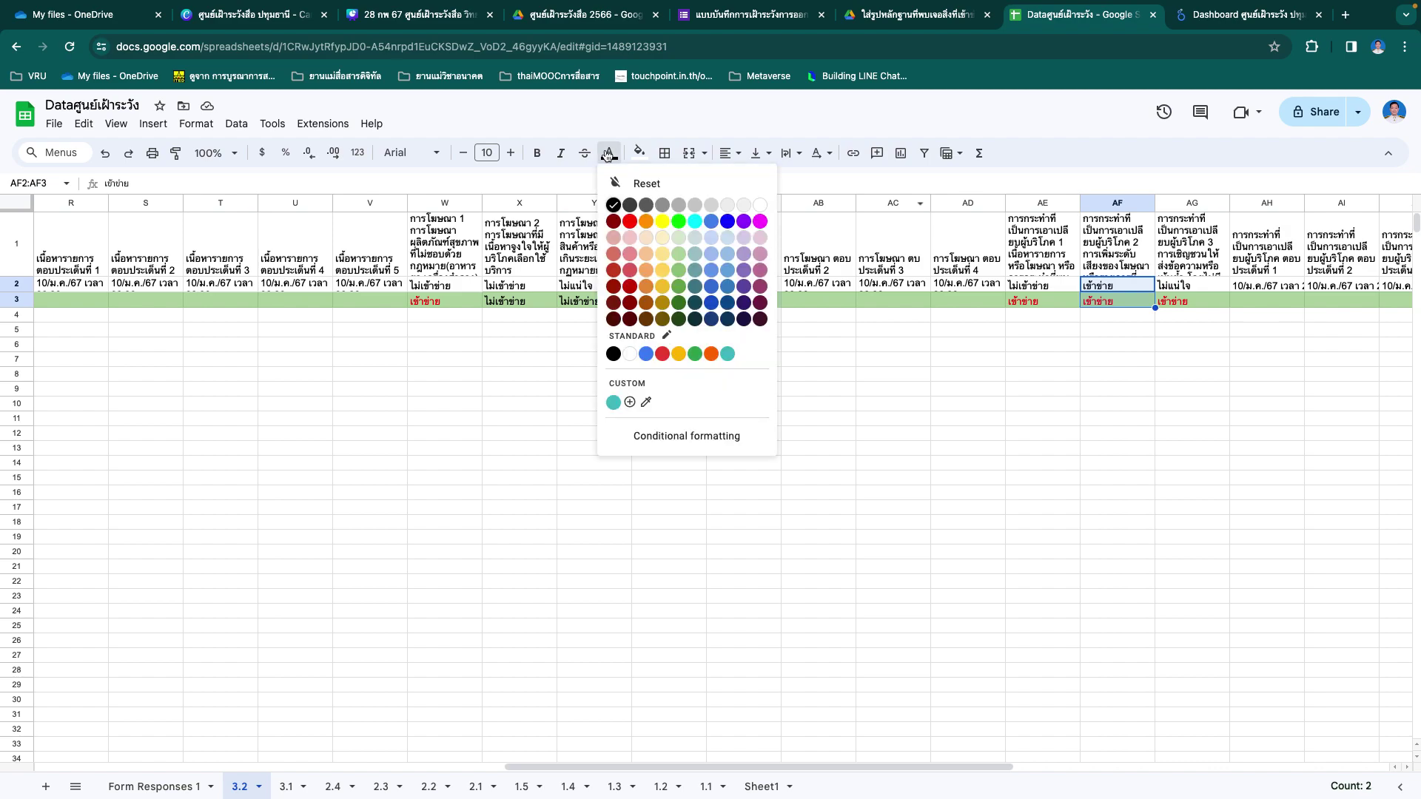
pyautogui.click(646, 184)
pyautogui.click(636, 154)
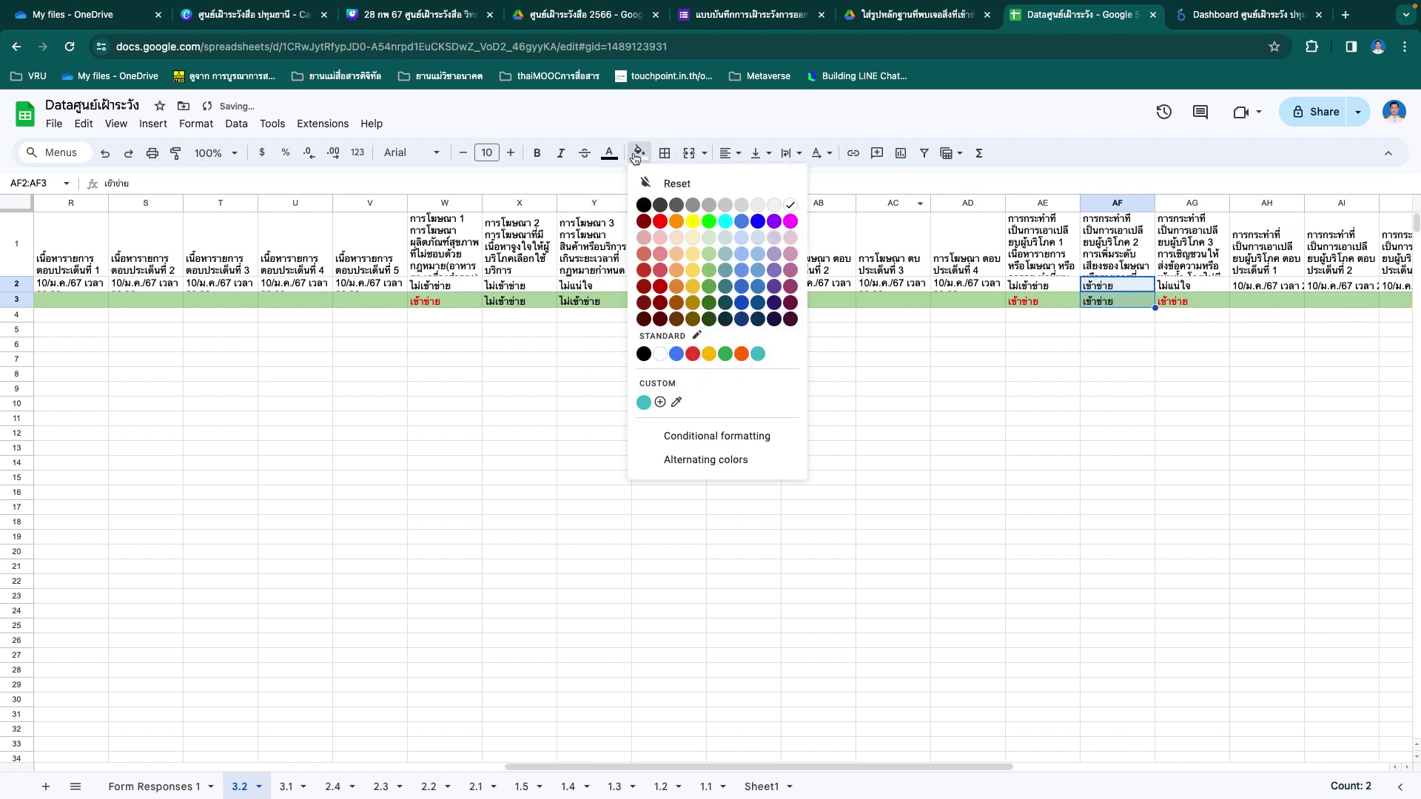
pyautogui.click(660, 222)
pyautogui.click(1172, 538)
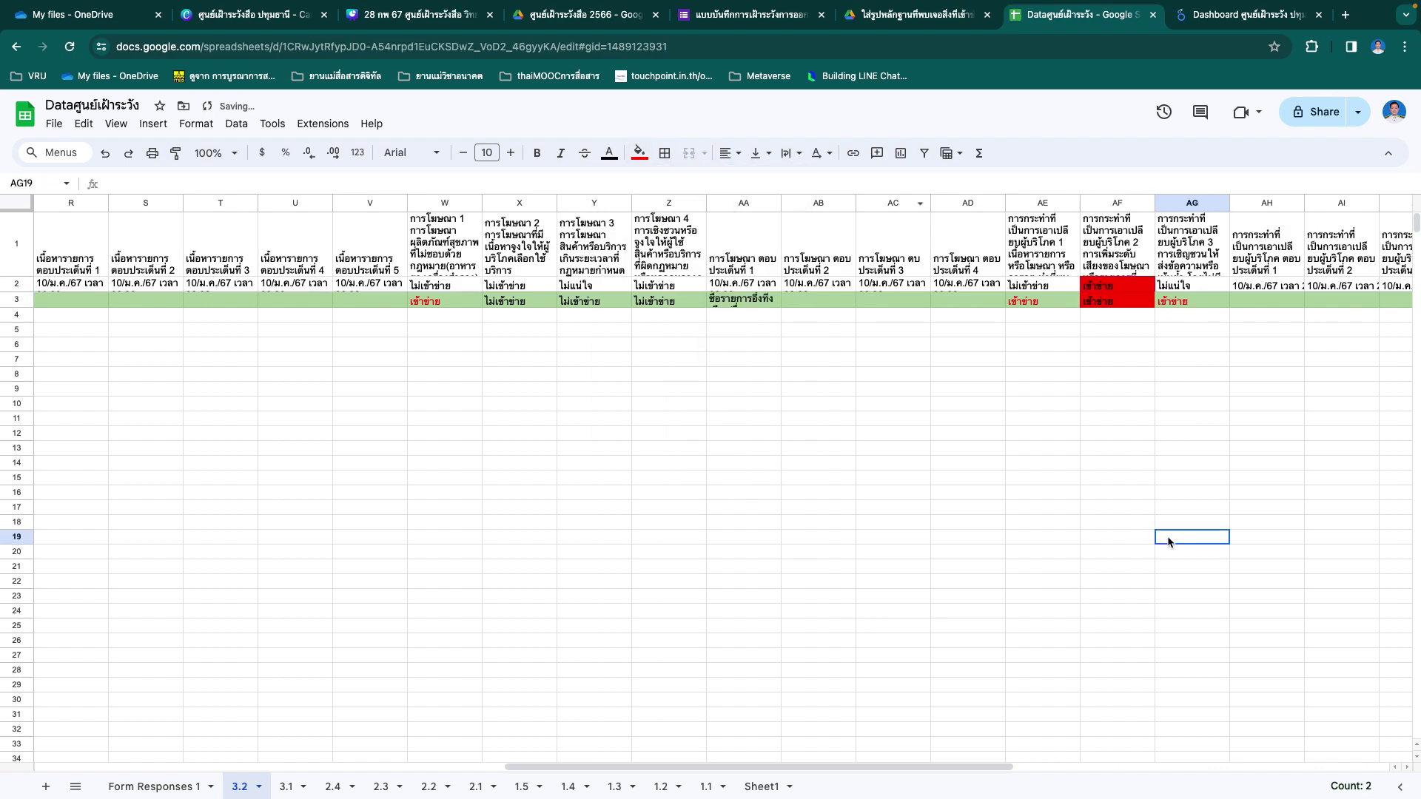
# Step: Sort the Form Responses 1 sheet Z to A by column Z
pyautogui.click(191, 789)
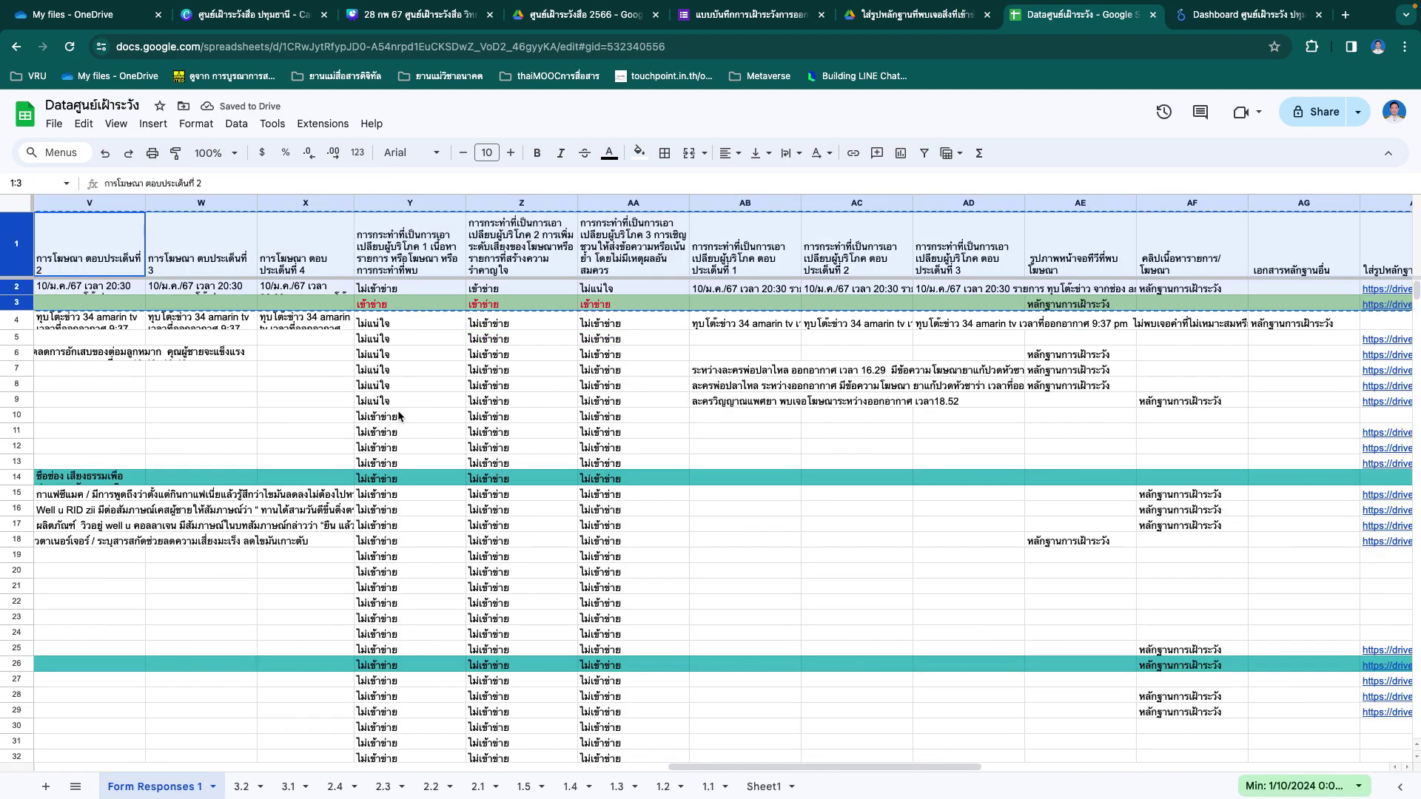
pyautogui.click(528, 203)
pyautogui.rightClick(533, 204)
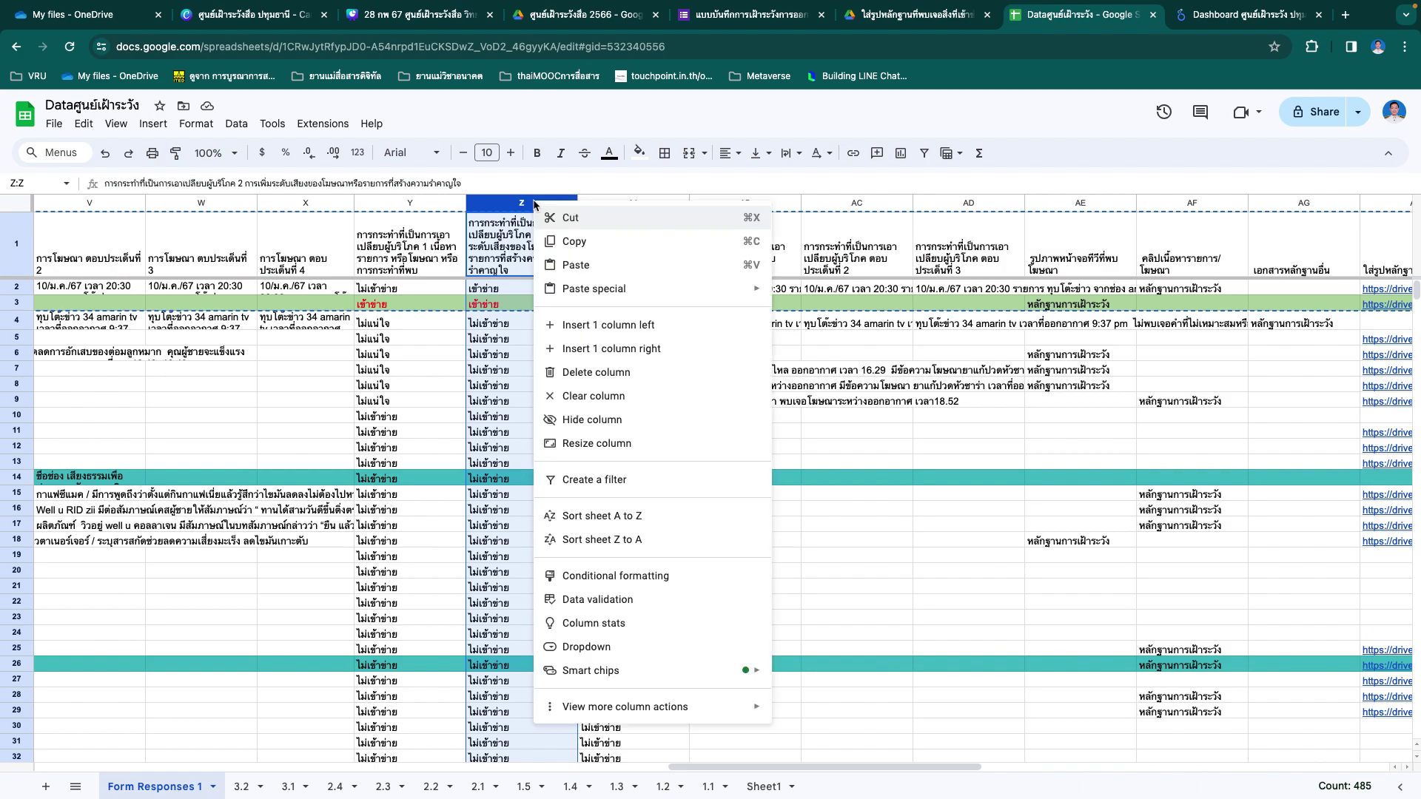
pyautogui.click(601, 540)
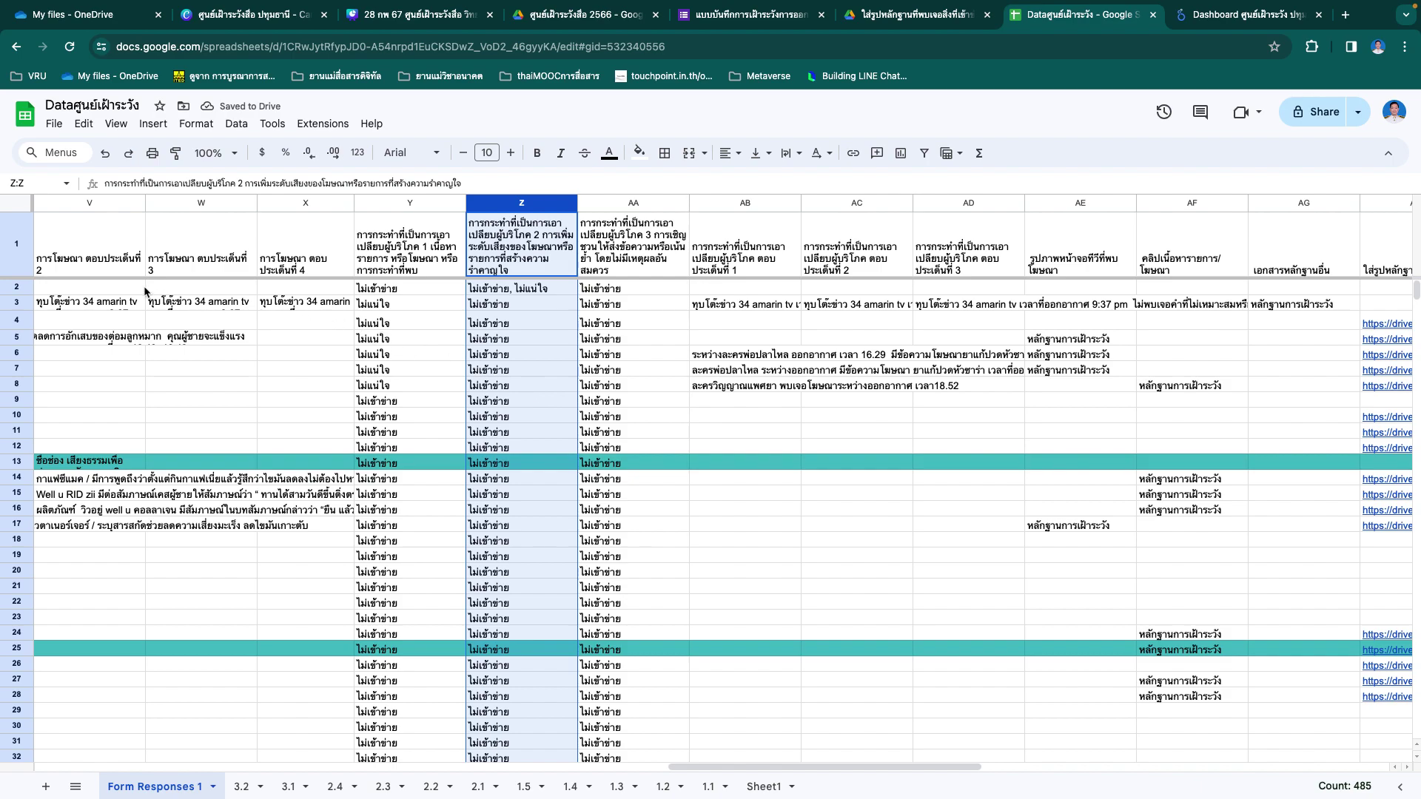
# Step: Copy row 2 of Form Responses 1 into sheet 3.2, starting at cell G4
pyautogui.click(13, 287)
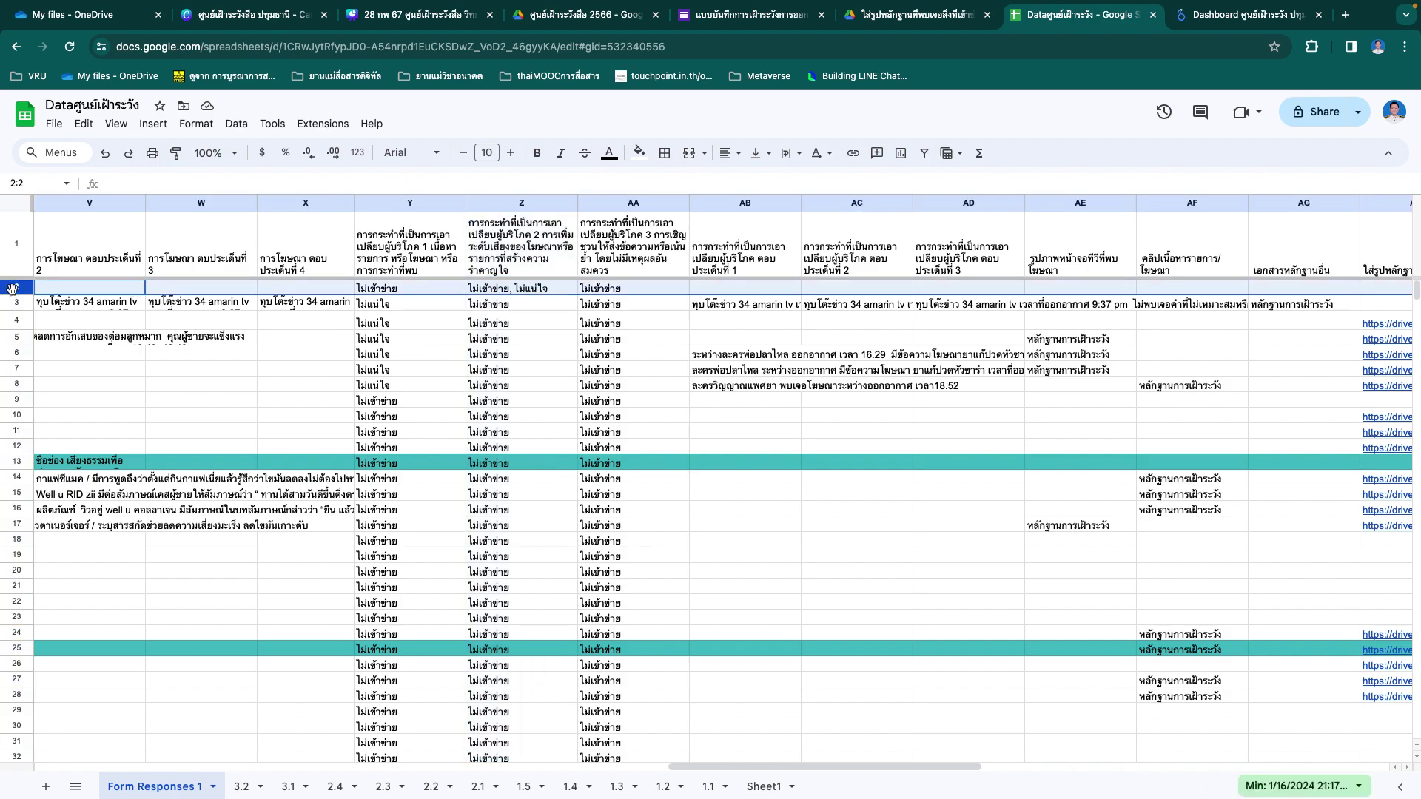
pyautogui.click(246, 787)
pyautogui.hscroll(-10, 86, 332)
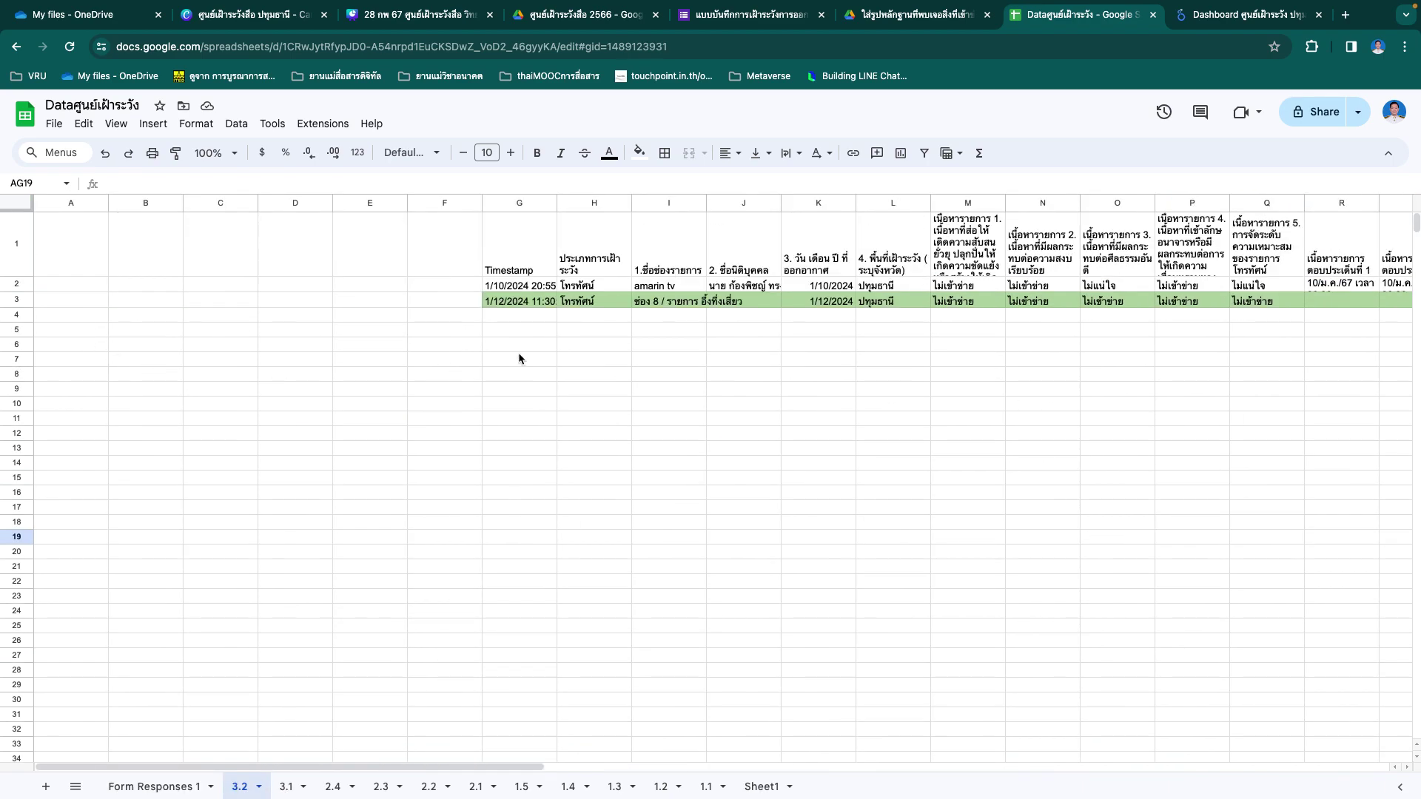
pyautogui.click(542, 316)
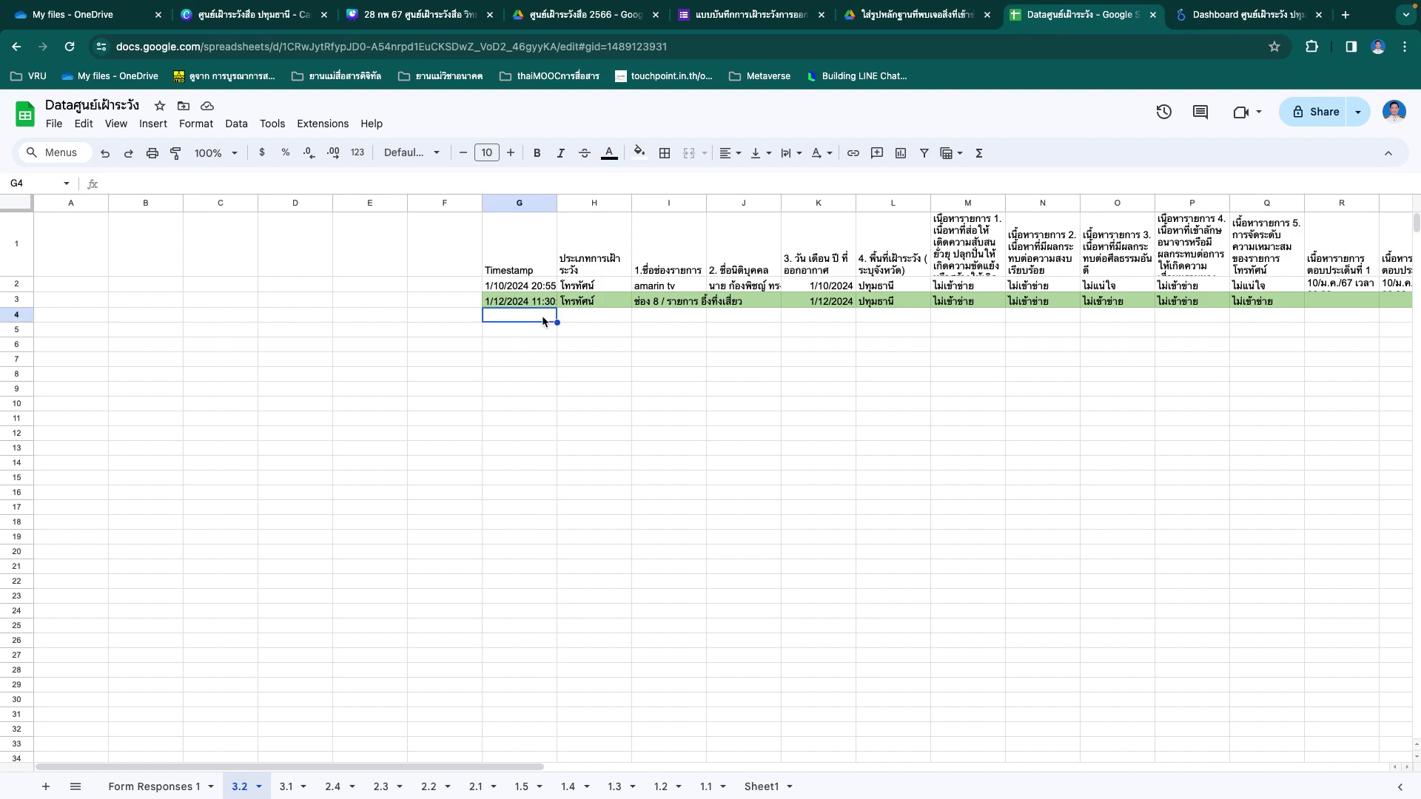
pyautogui.hotkey('ctrl', 'v')
# Step: Fill the ไม่เข้าข่าย, ไม่แน่ใจ answer in cell AF4 of sheet 3.2 with orange
pyautogui.hscroll(10, 824, 438)
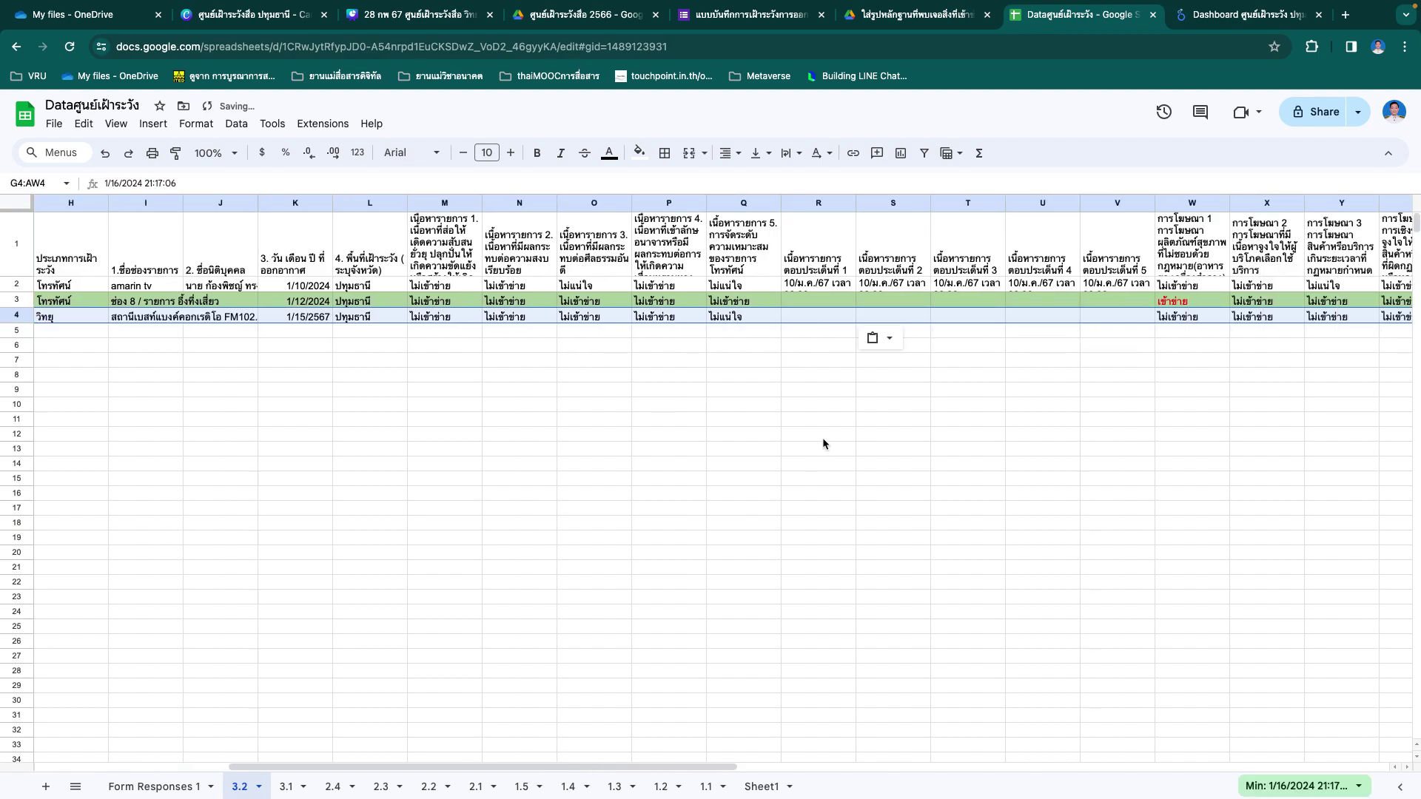
pyautogui.hscroll(3, 823, 442)
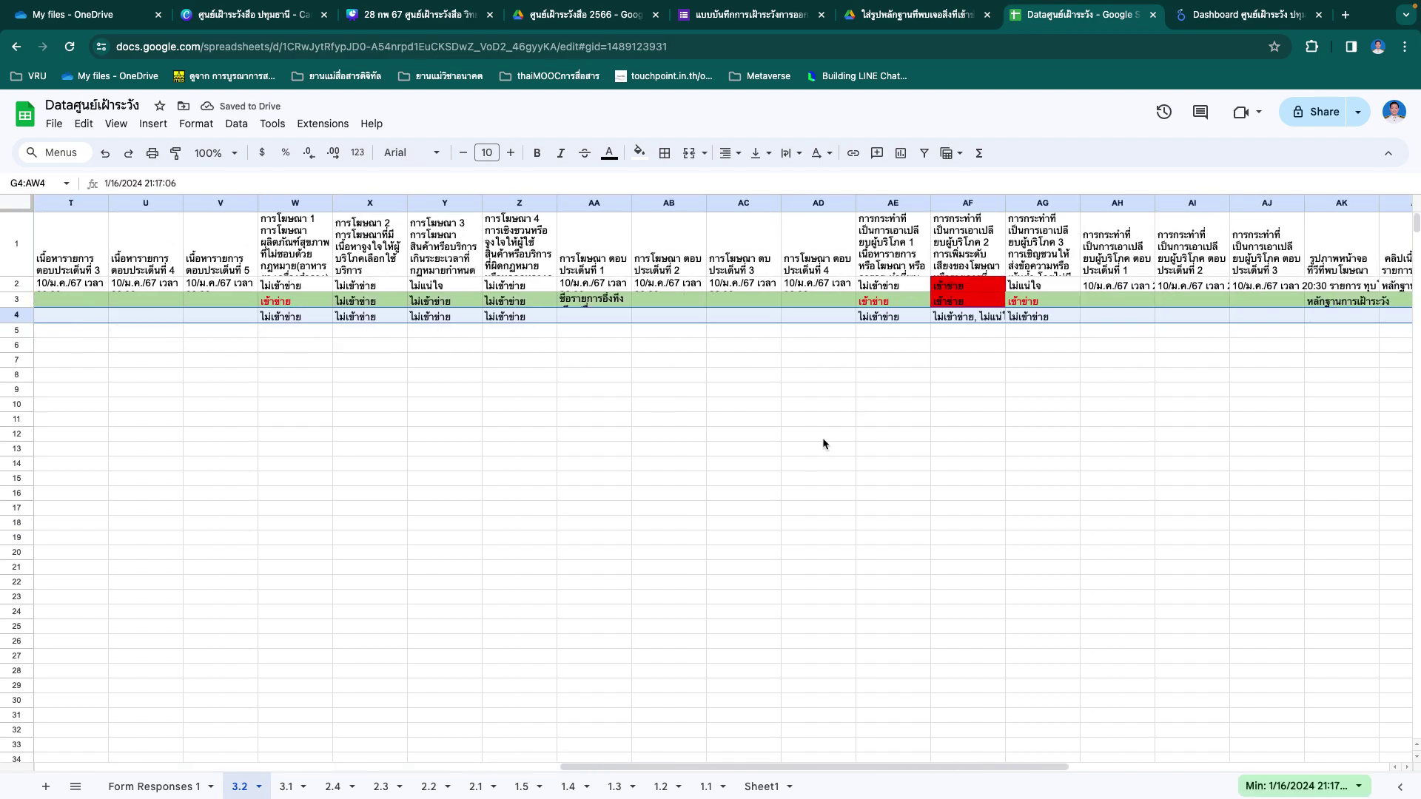
pyautogui.click(988, 324)
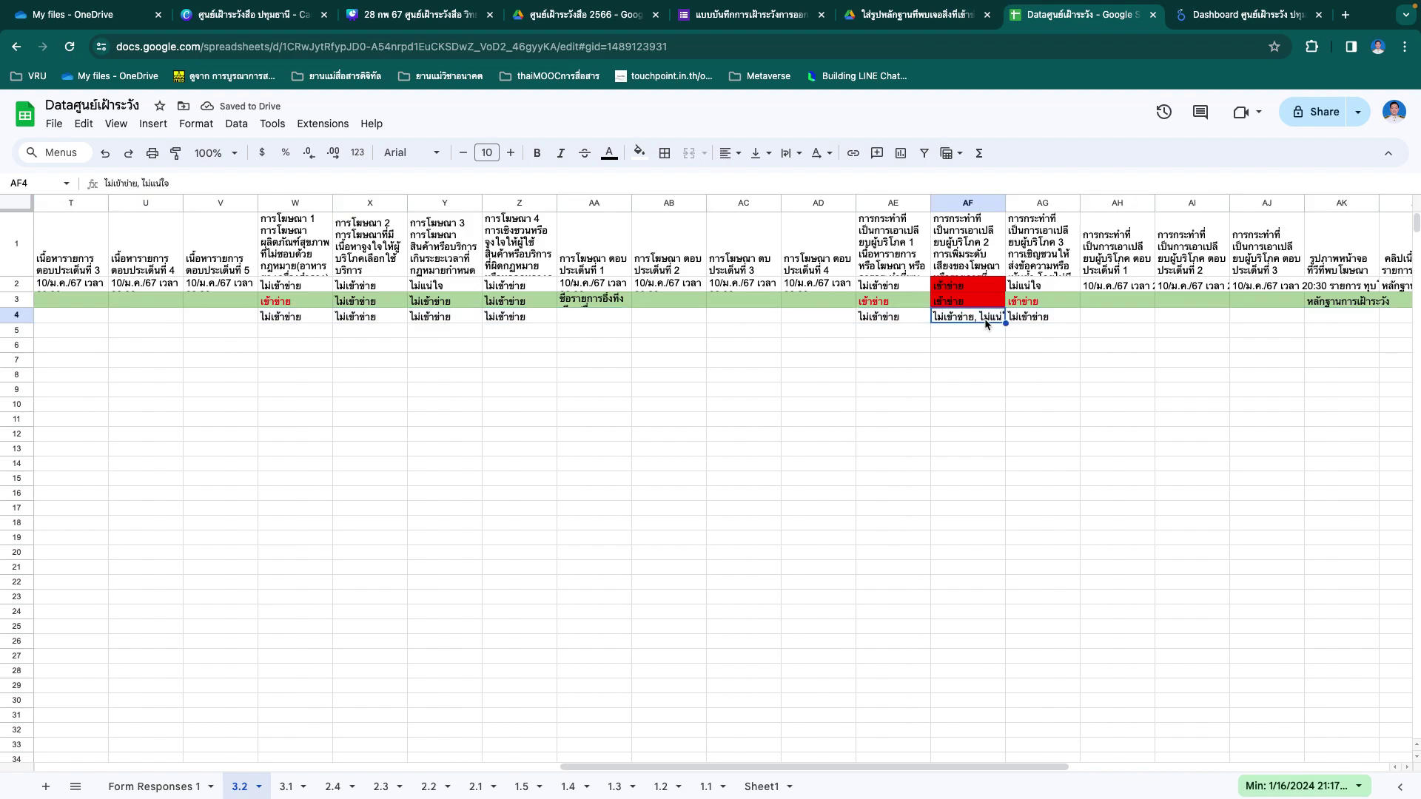
pyautogui.click(638, 153)
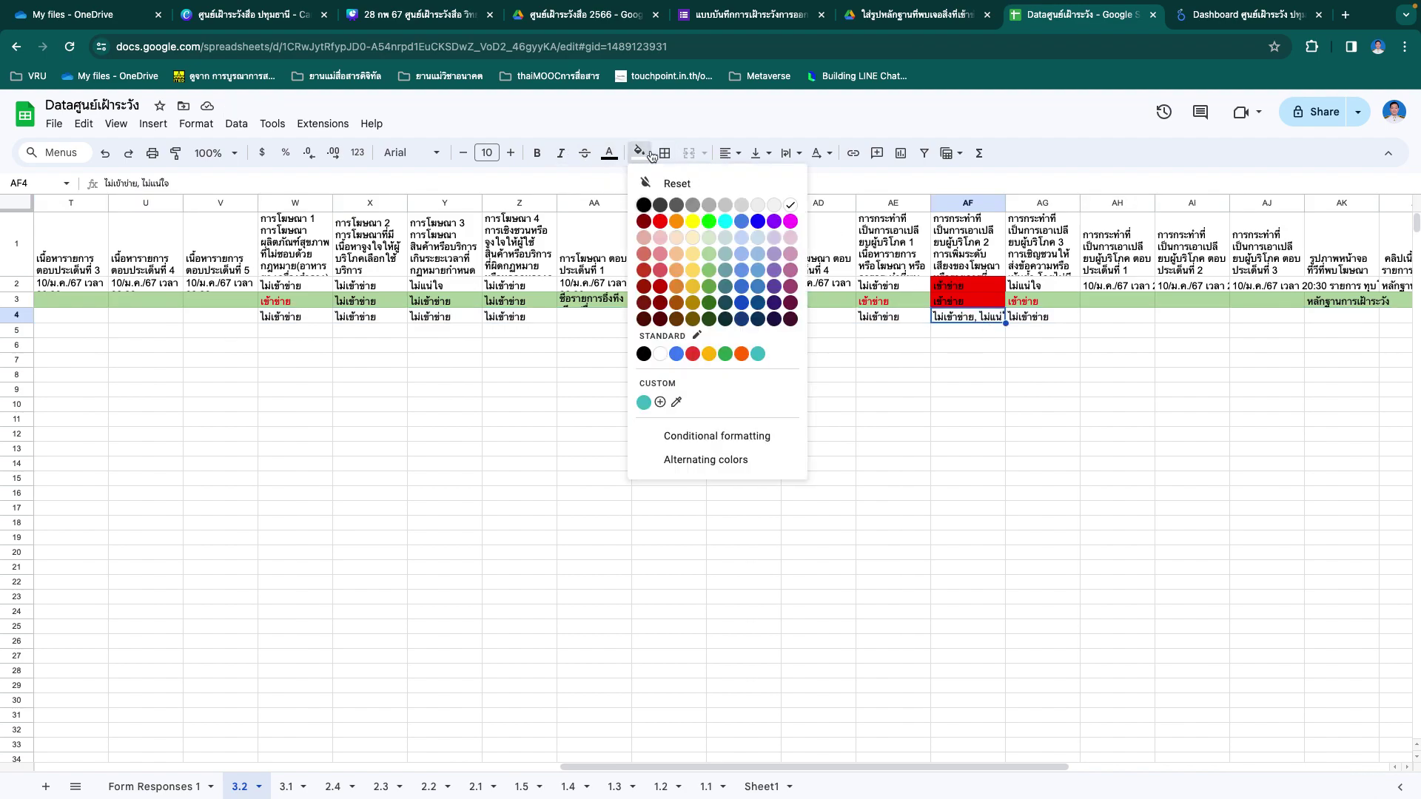
pyautogui.click(674, 231)
# Step: Delete the empty columns A to F in sheet 3.2
pyautogui.hscroll(-10, 643, 370)
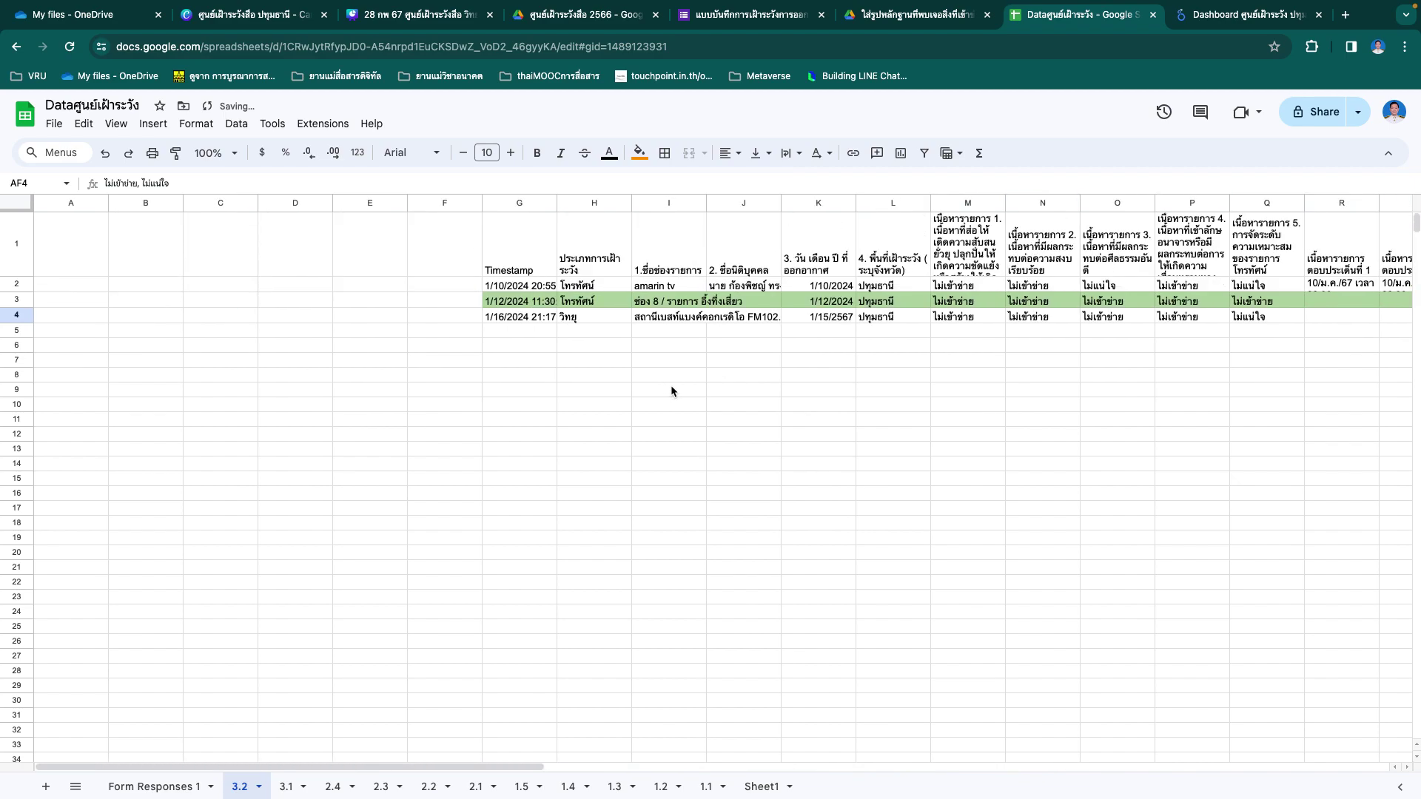
pyautogui.click(71, 203)
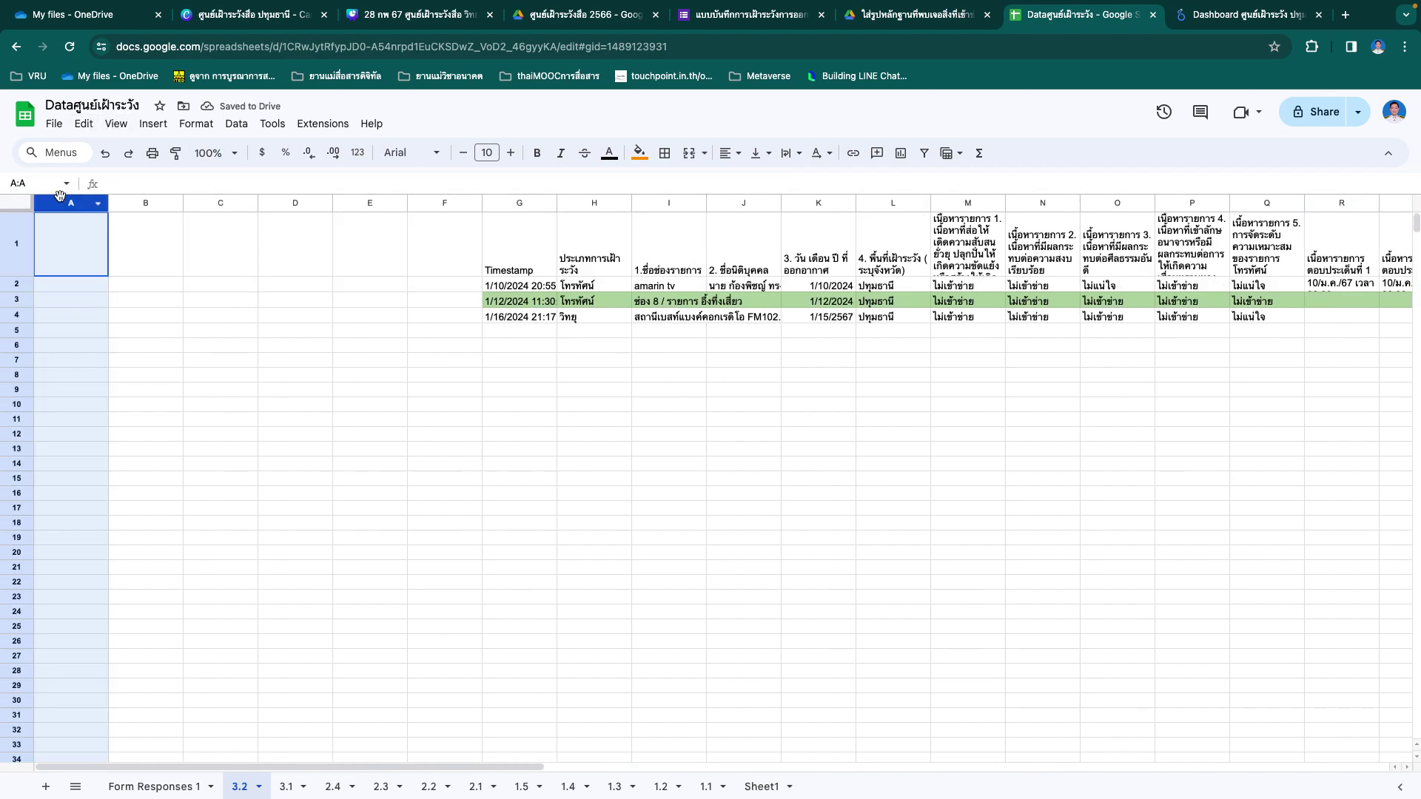
pyautogui.click(165, 346)
pyautogui.moveTo(69, 206); pyautogui.dragTo(438, 204)
pyautogui.rightClick(439, 204)
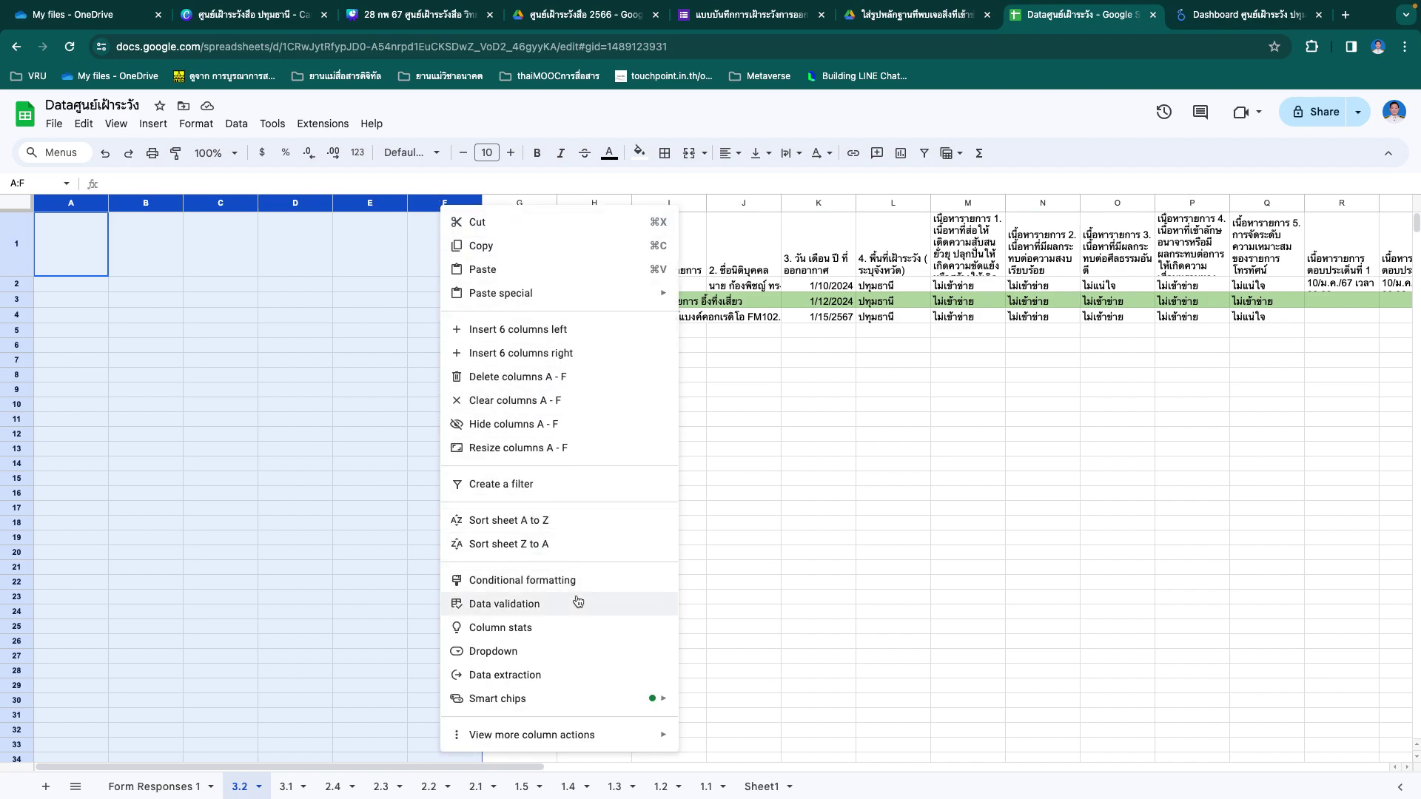
pyautogui.click(550, 379)
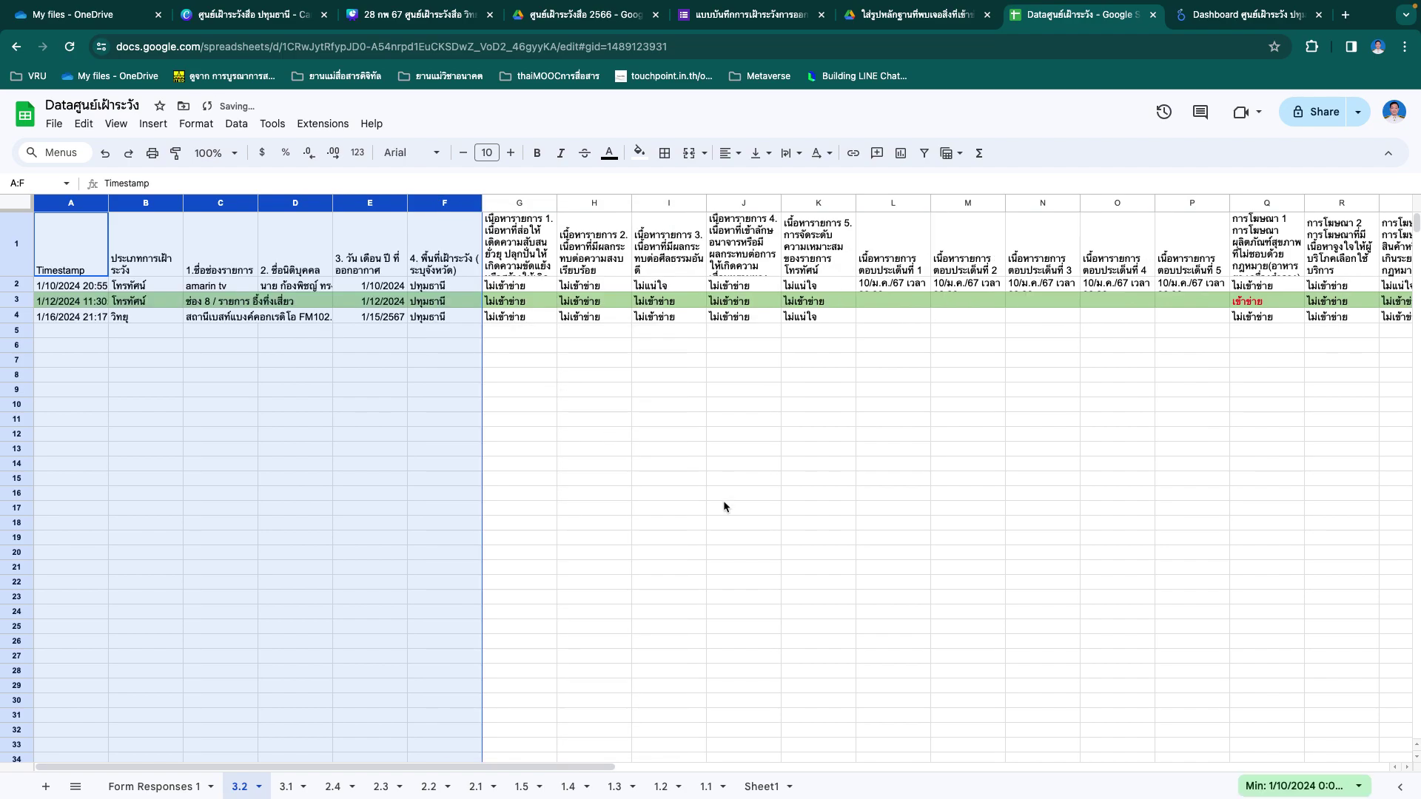
pyautogui.click(722, 507)
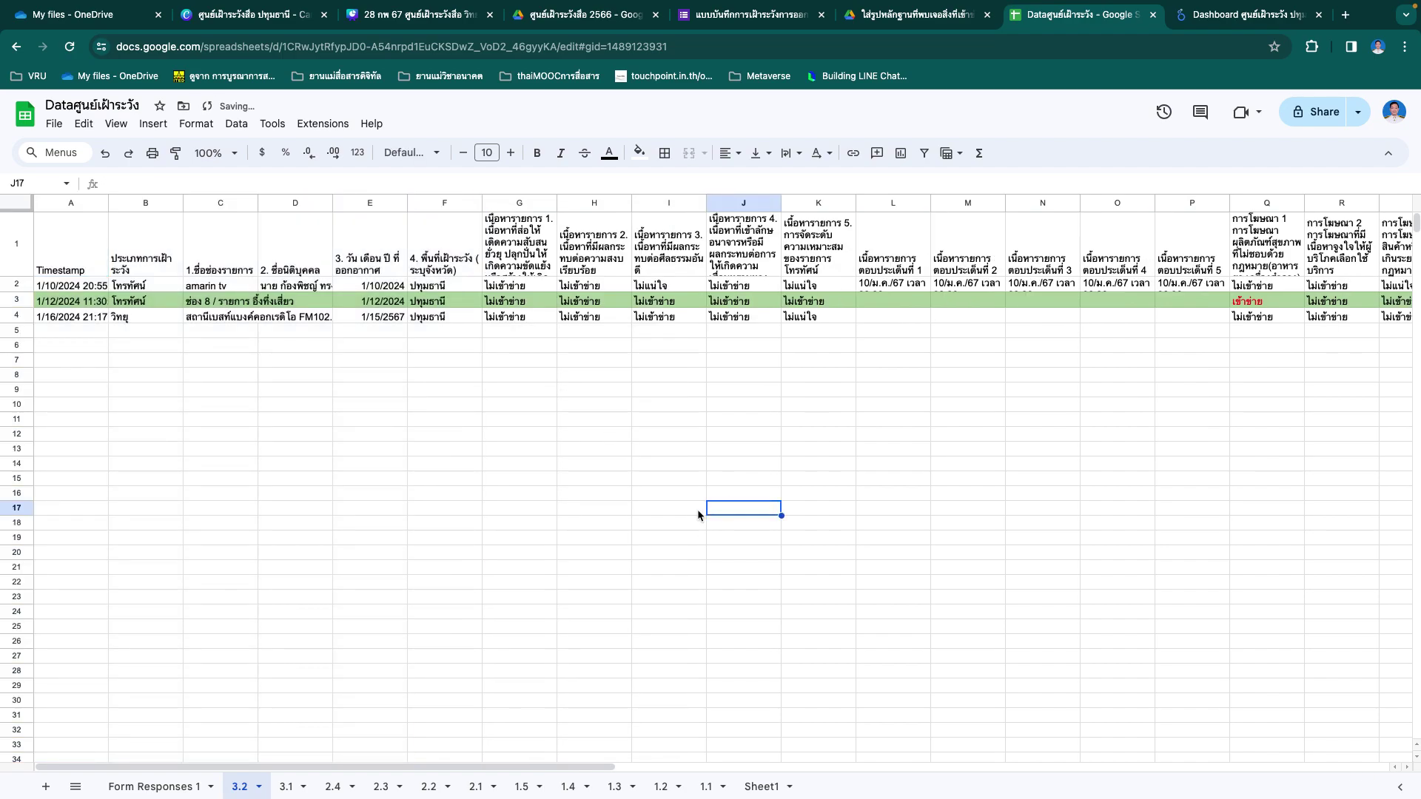
# Step: Sort the Form Responses 1 sheet A to Z by column AA, the consumer-exploitation issue 3 answers
pyautogui.click(171, 788)
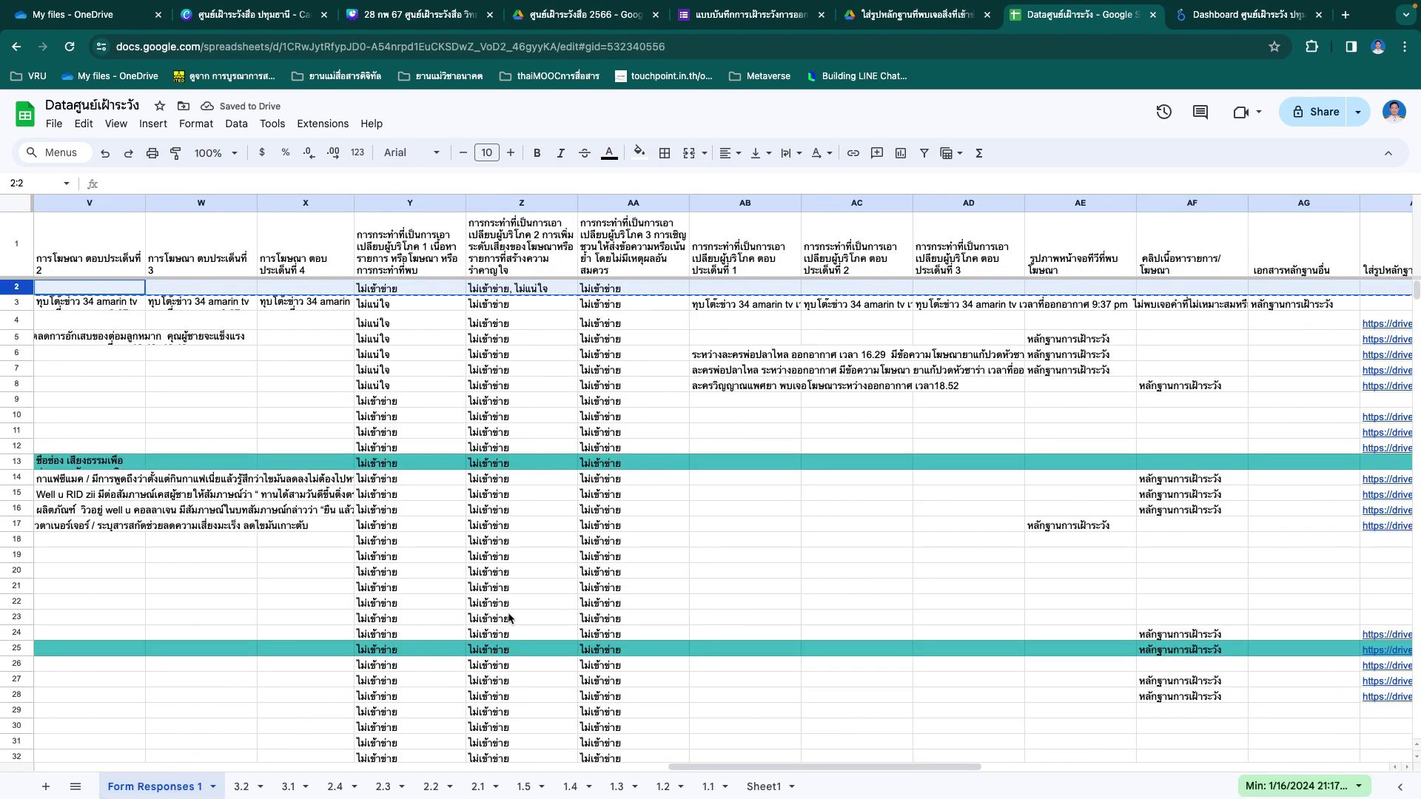
pyautogui.click(646, 204)
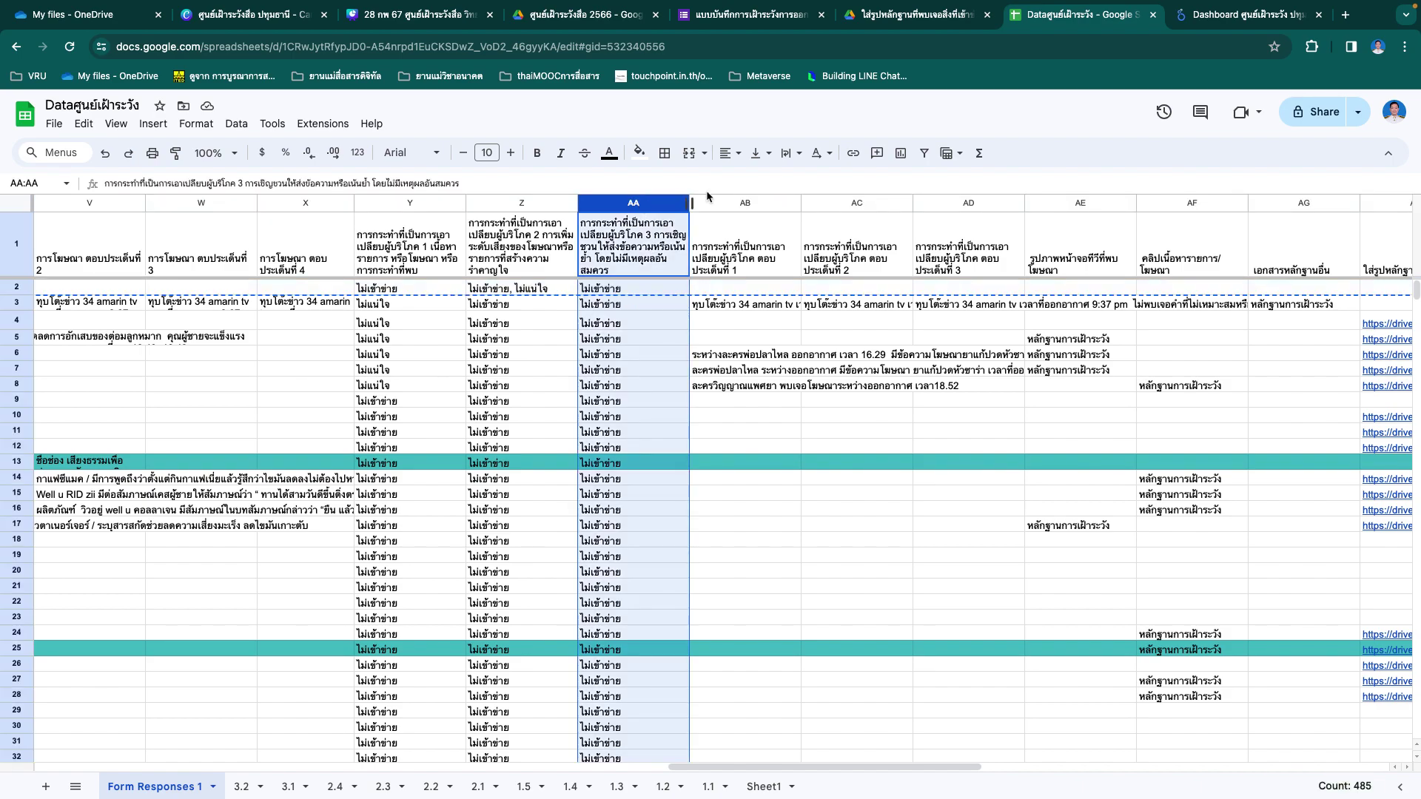
pyautogui.rightClick(620, 205)
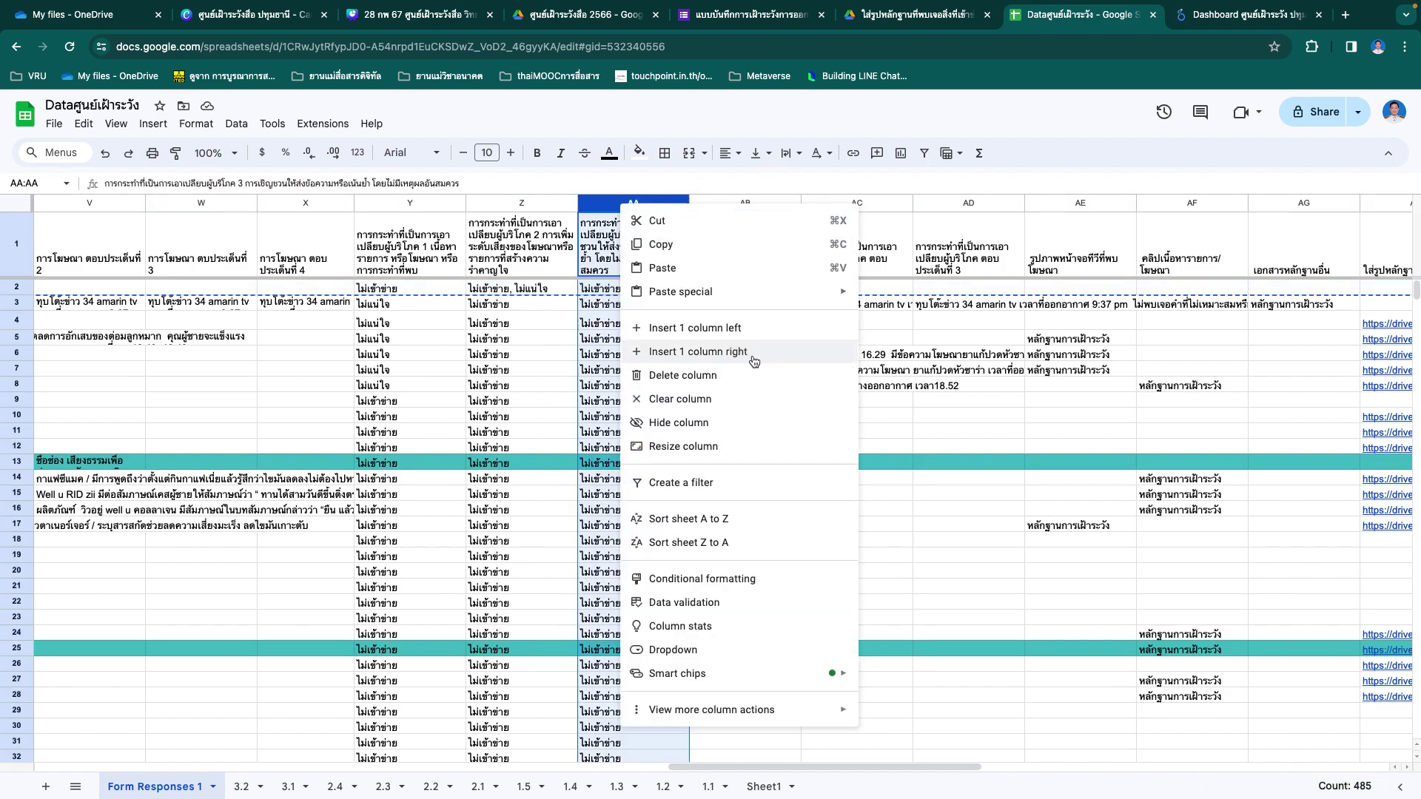
pyautogui.click(748, 520)
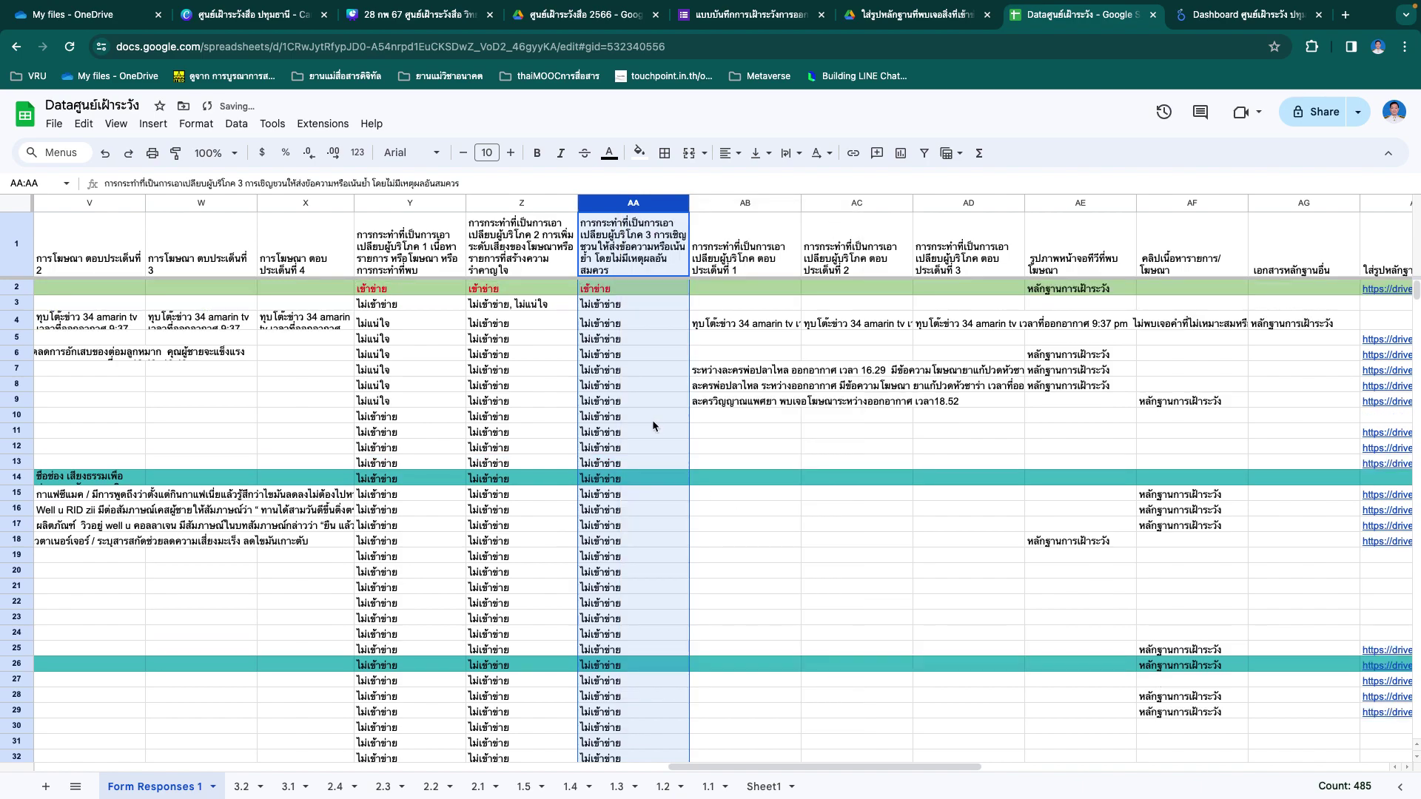
# Step: Copy rows 1 and 2 of Form Responses 1 into a new sheet named 3.3, starting at cell A1
pyautogui.moveTo(17, 262); pyautogui.dragTo(16, 288)
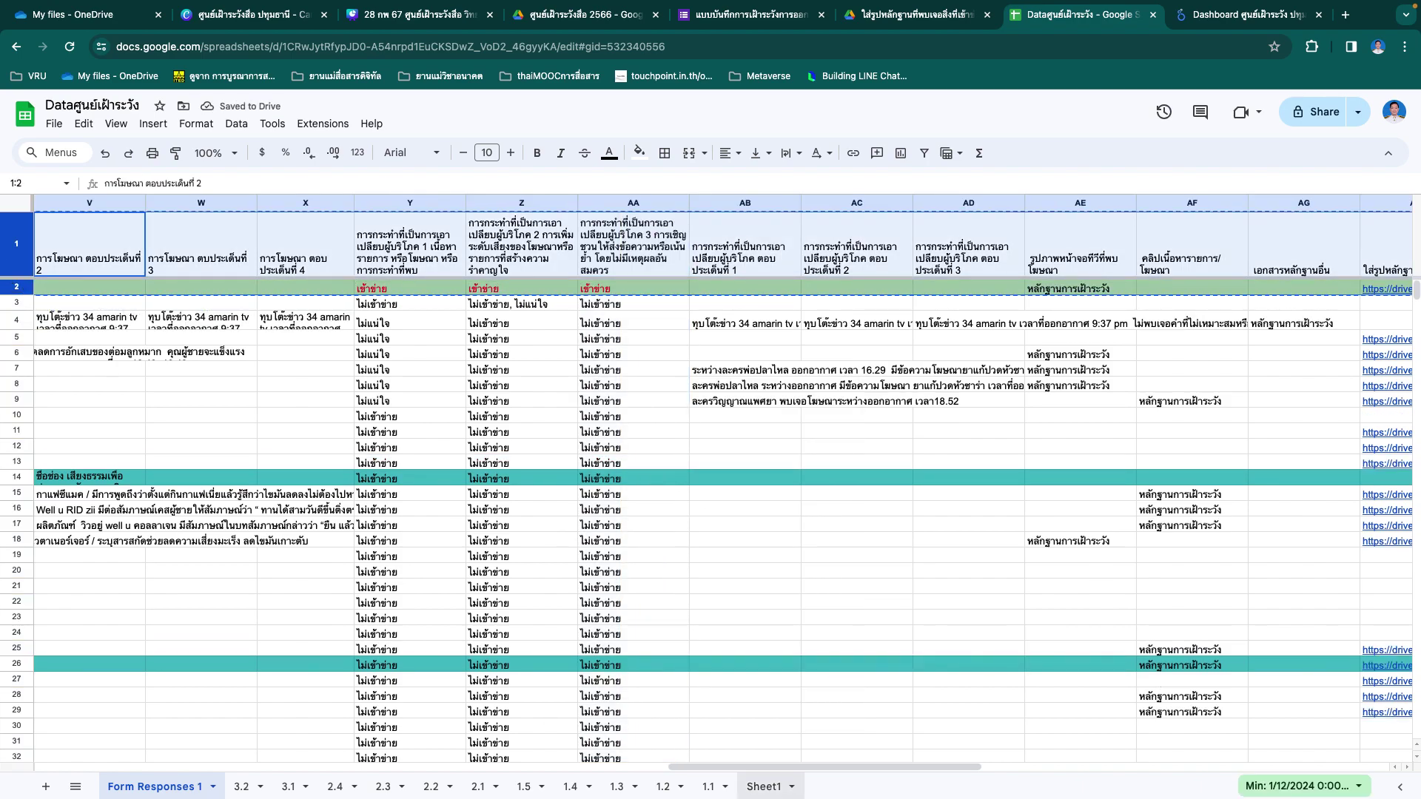
pyautogui.hotkey('ctrl', 'c')
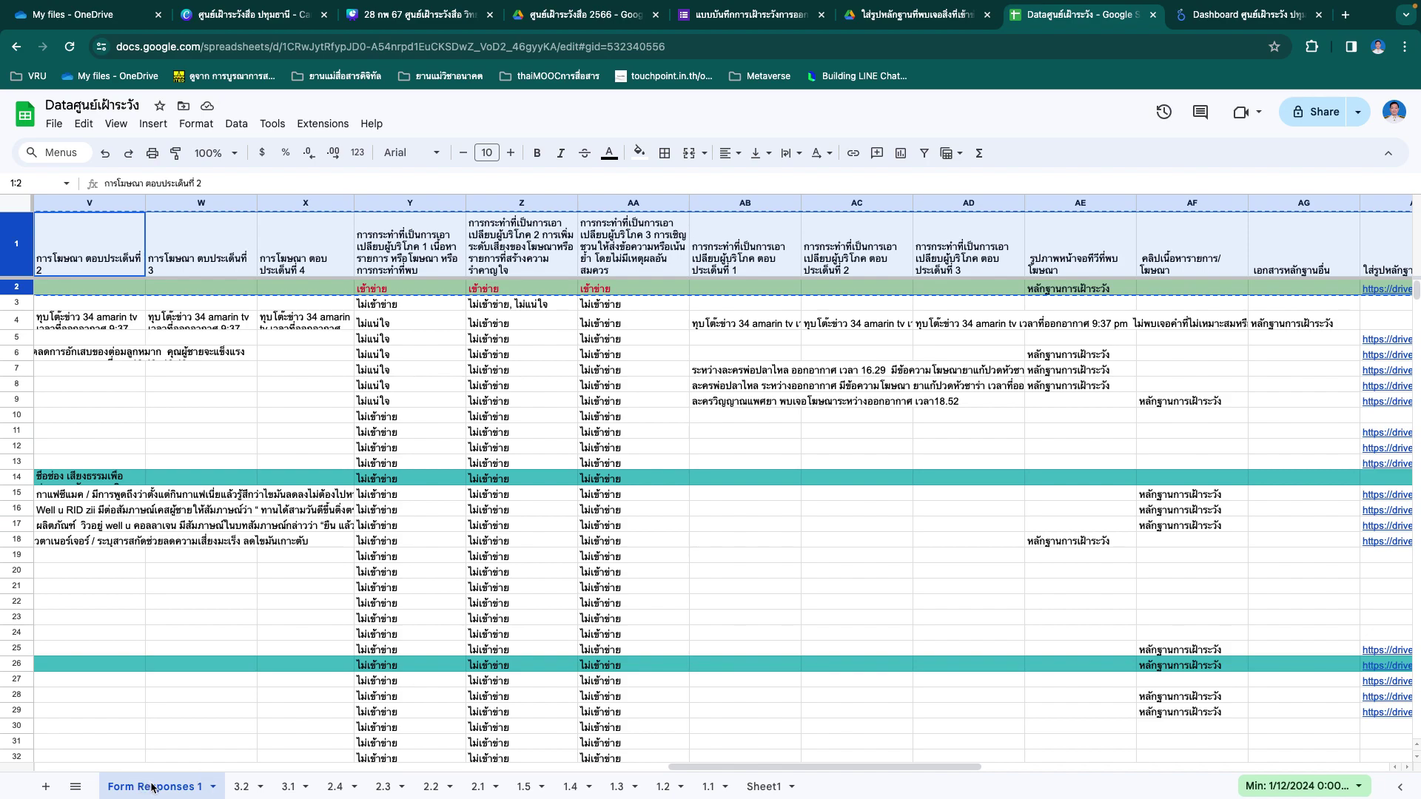
pyautogui.click(46, 786)
pyautogui.doubleClick(243, 789)
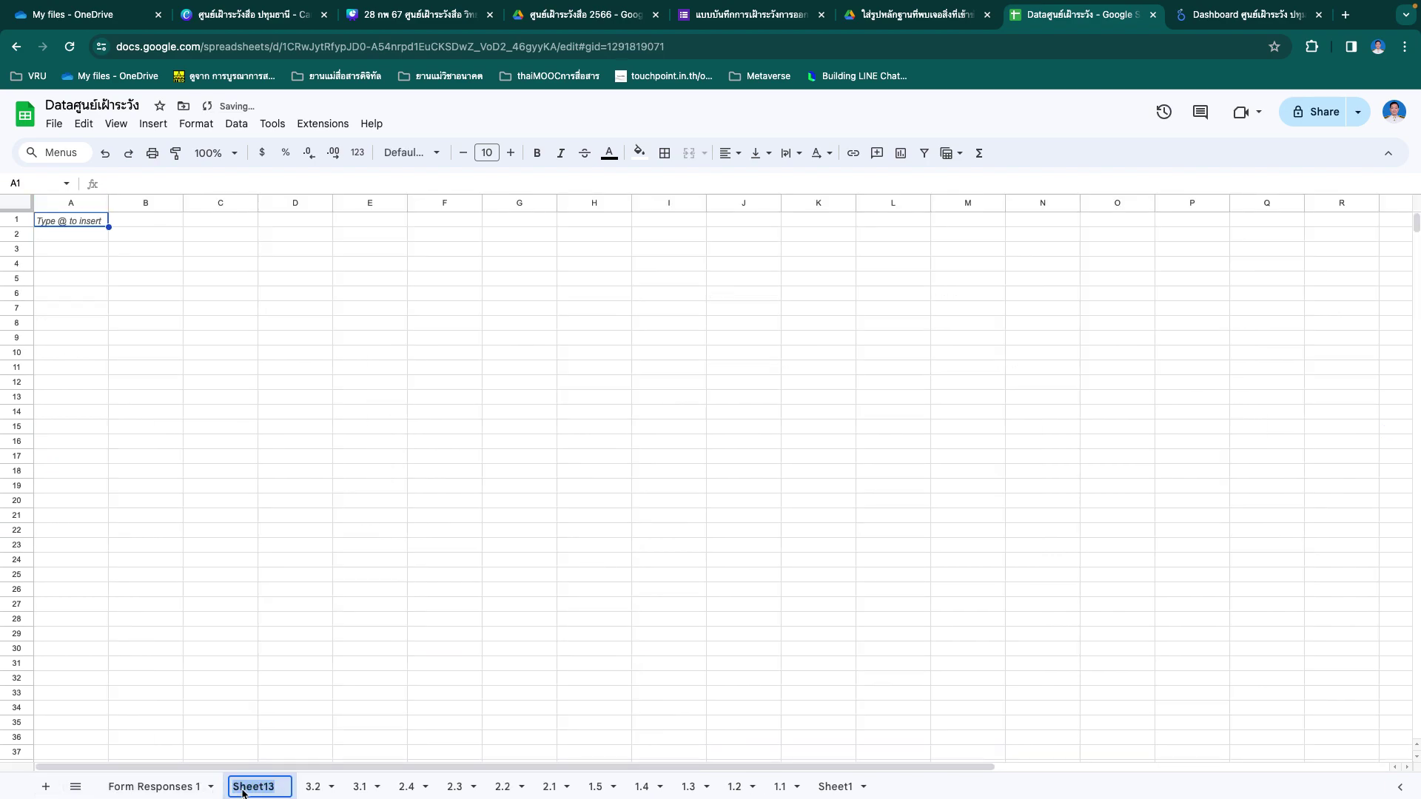
pyautogui.write('3.3')
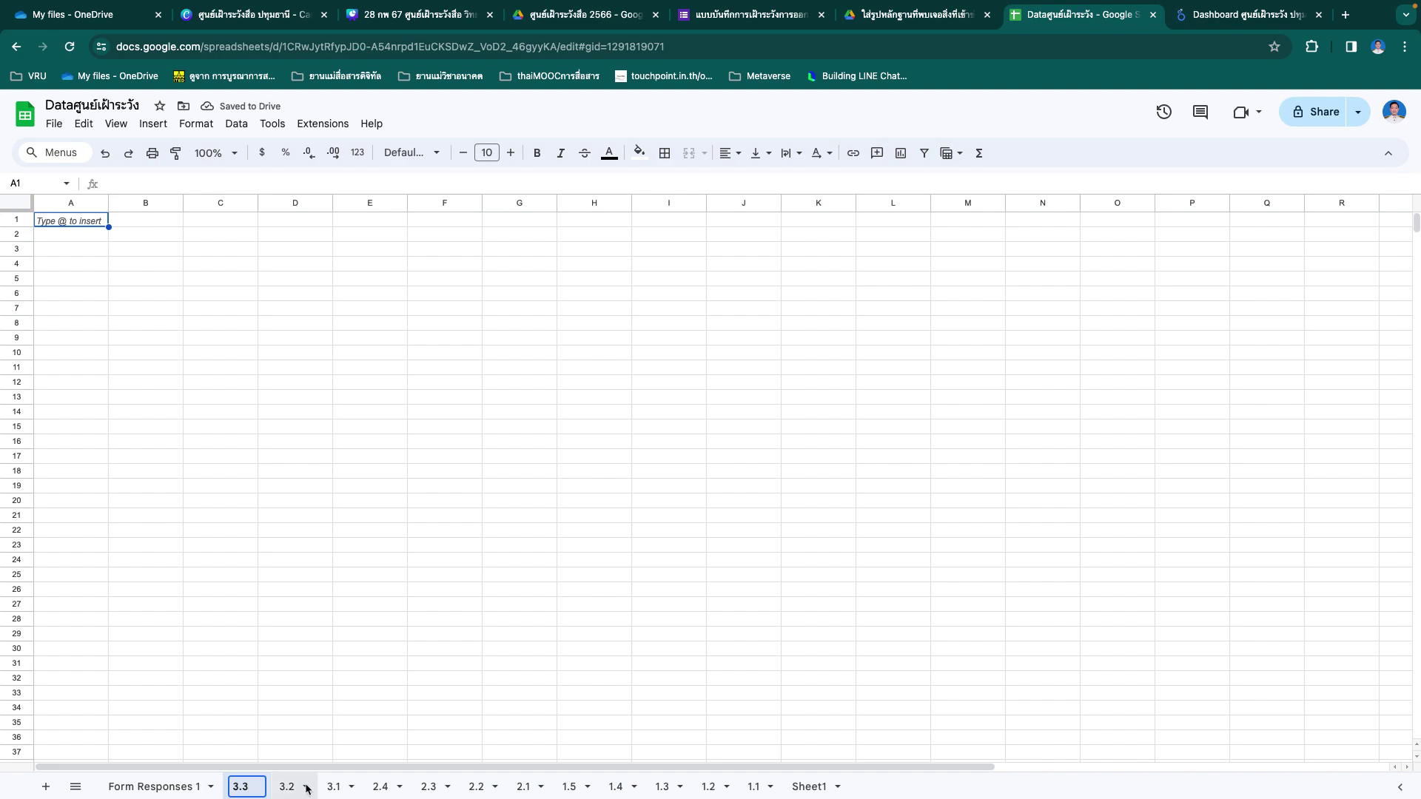
pyautogui.click(320, 716)
pyautogui.click(56, 222)
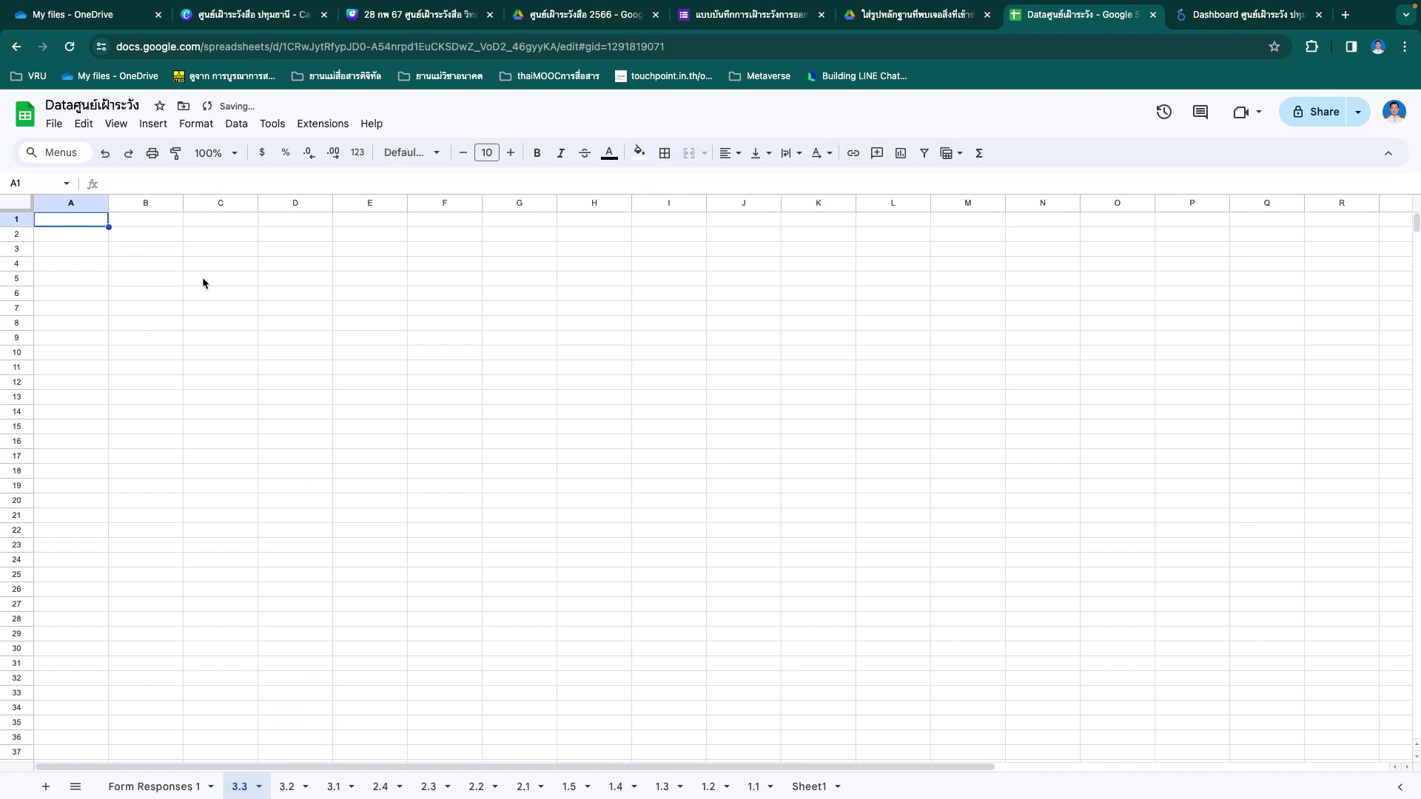
pyautogui.hotkey('ctrl', 'v')
# Step: Give the เข้าข่าย answer in cell AA2 of sheet 3.3 black text and a red fill
pyautogui.hscroll(10, 992, 438)
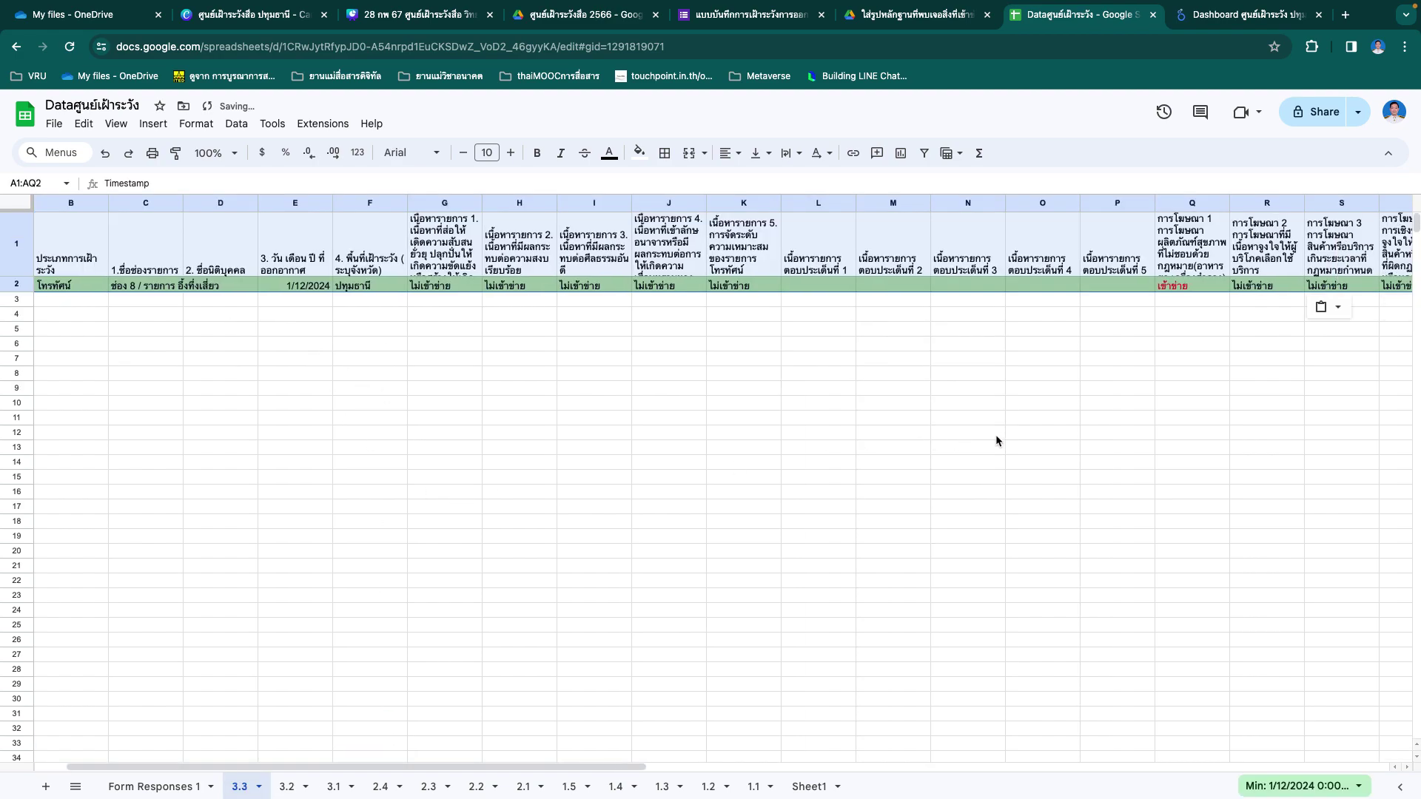
pyautogui.hscroll(2, 992, 439)
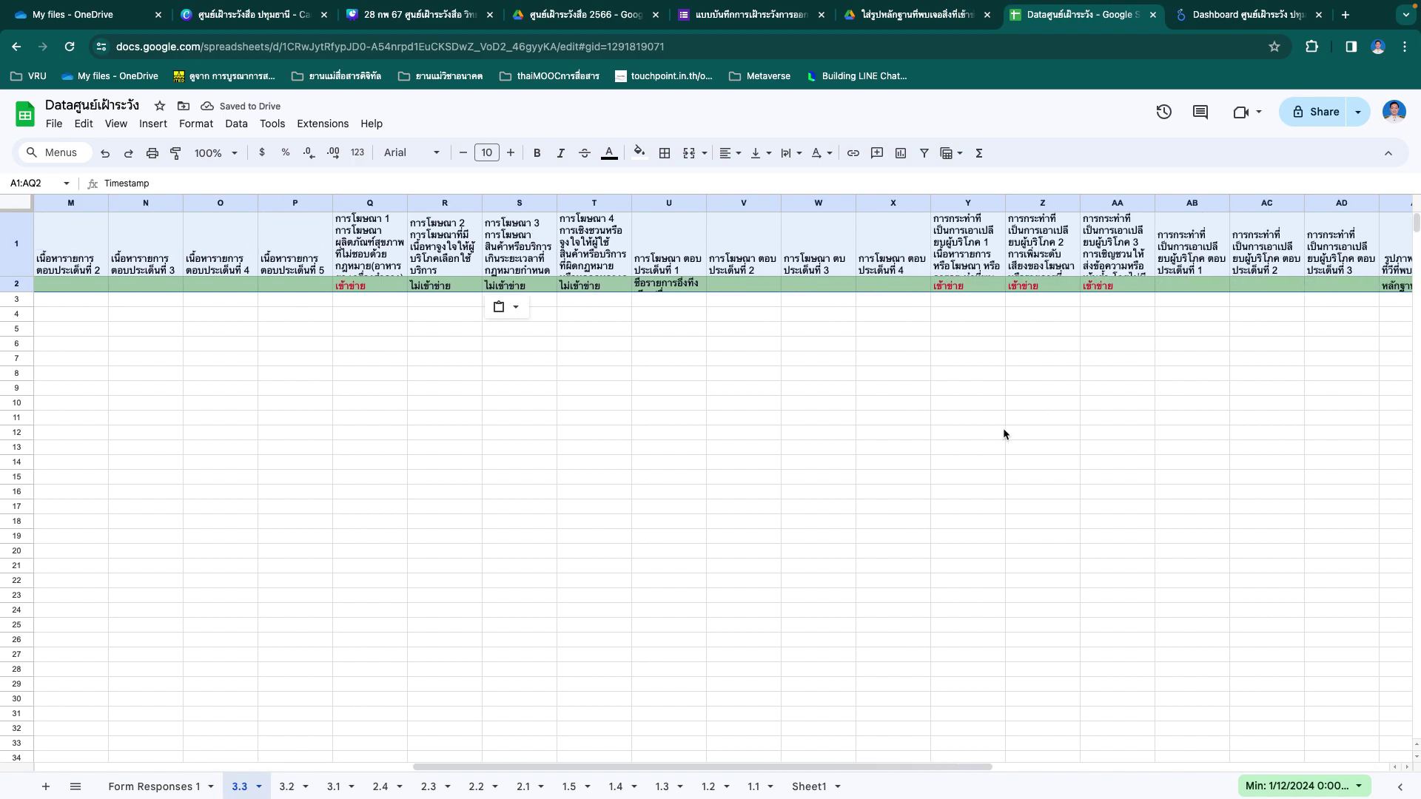
pyautogui.click(1087, 286)
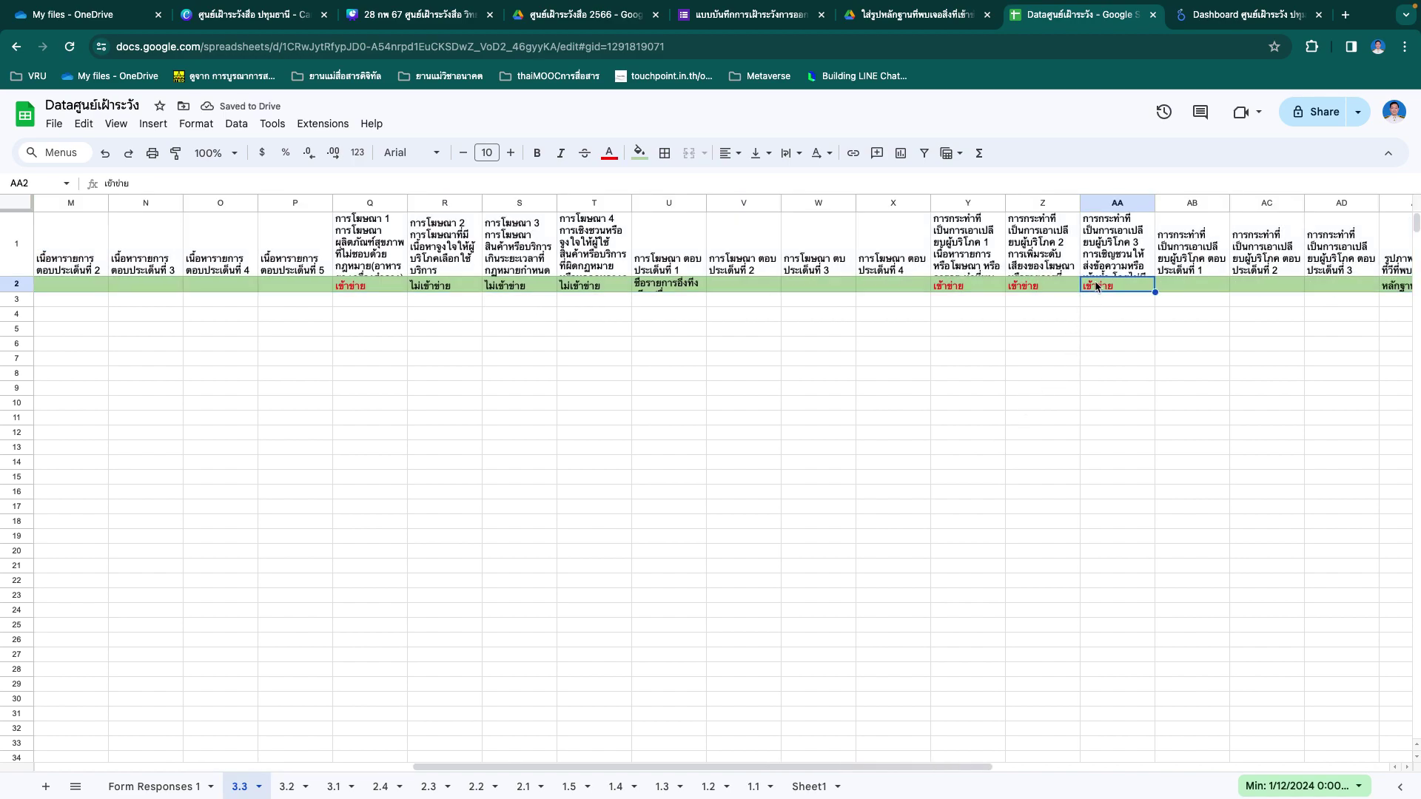
pyautogui.click(609, 154)
pyautogui.click(613, 205)
pyautogui.click(639, 154)
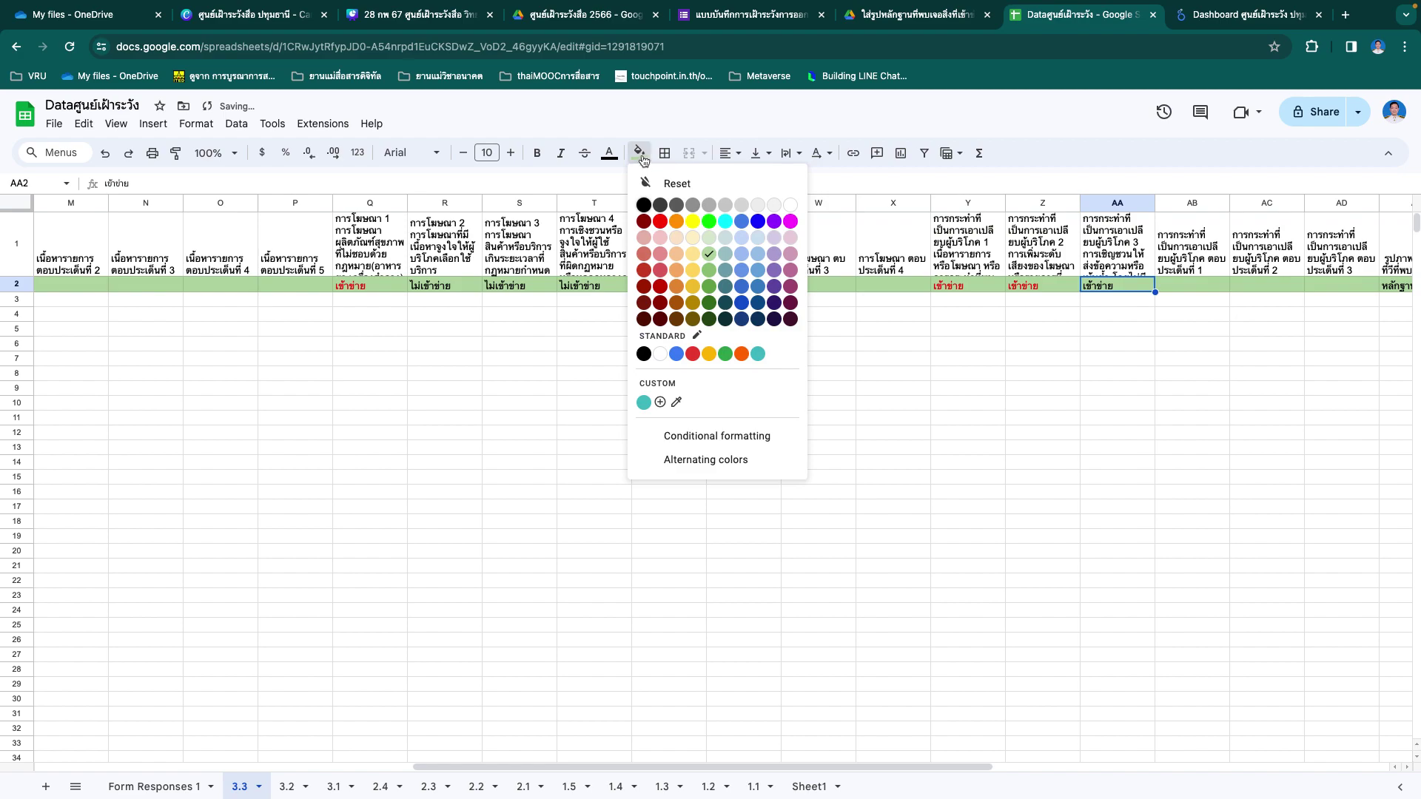
pyautogui.click(659, 221)
pyautogui.click(958, 521)
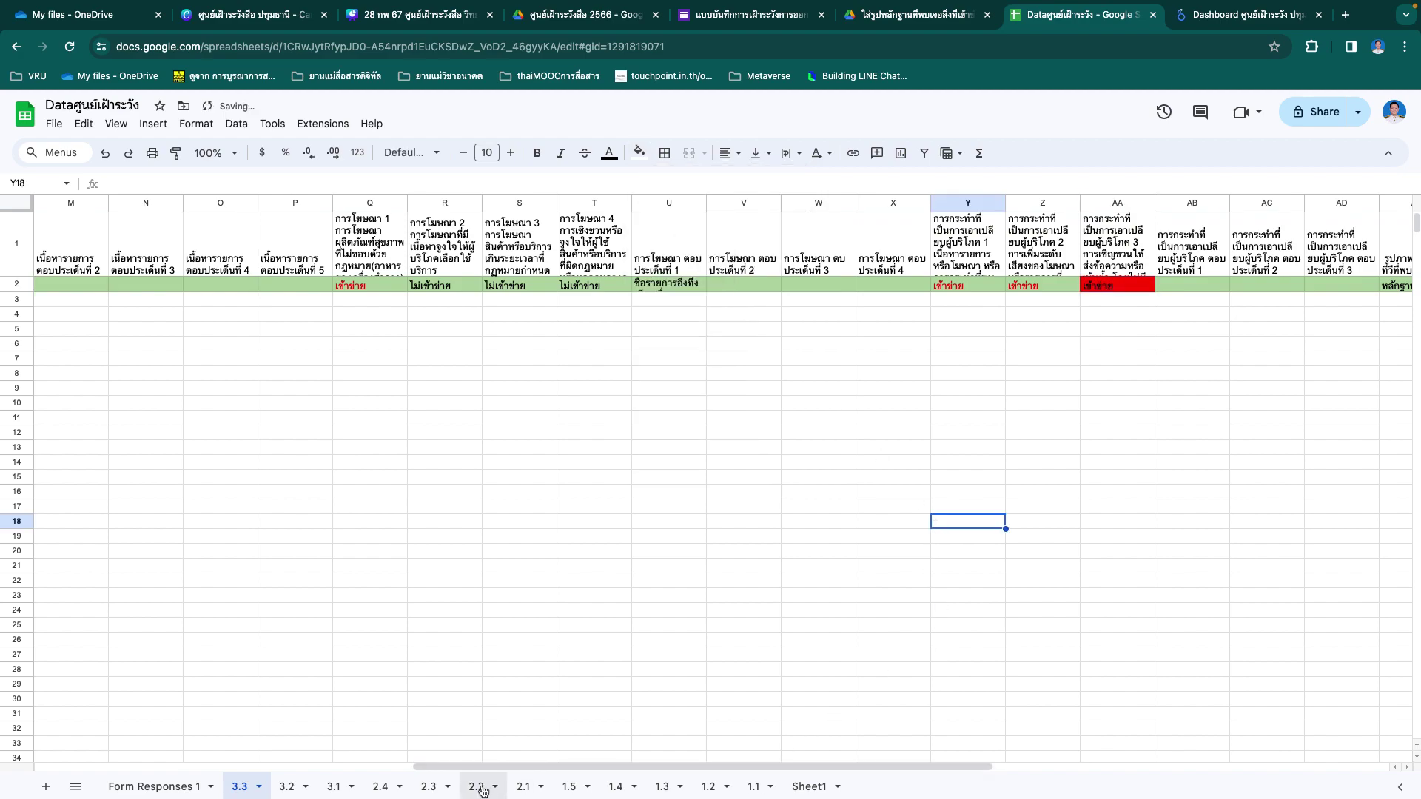
# Step: Sort the Form Responses 1 sheet Z to A by column AA, the consumer-exploitation issue 3 answers
pyautogui.click(163, 787)
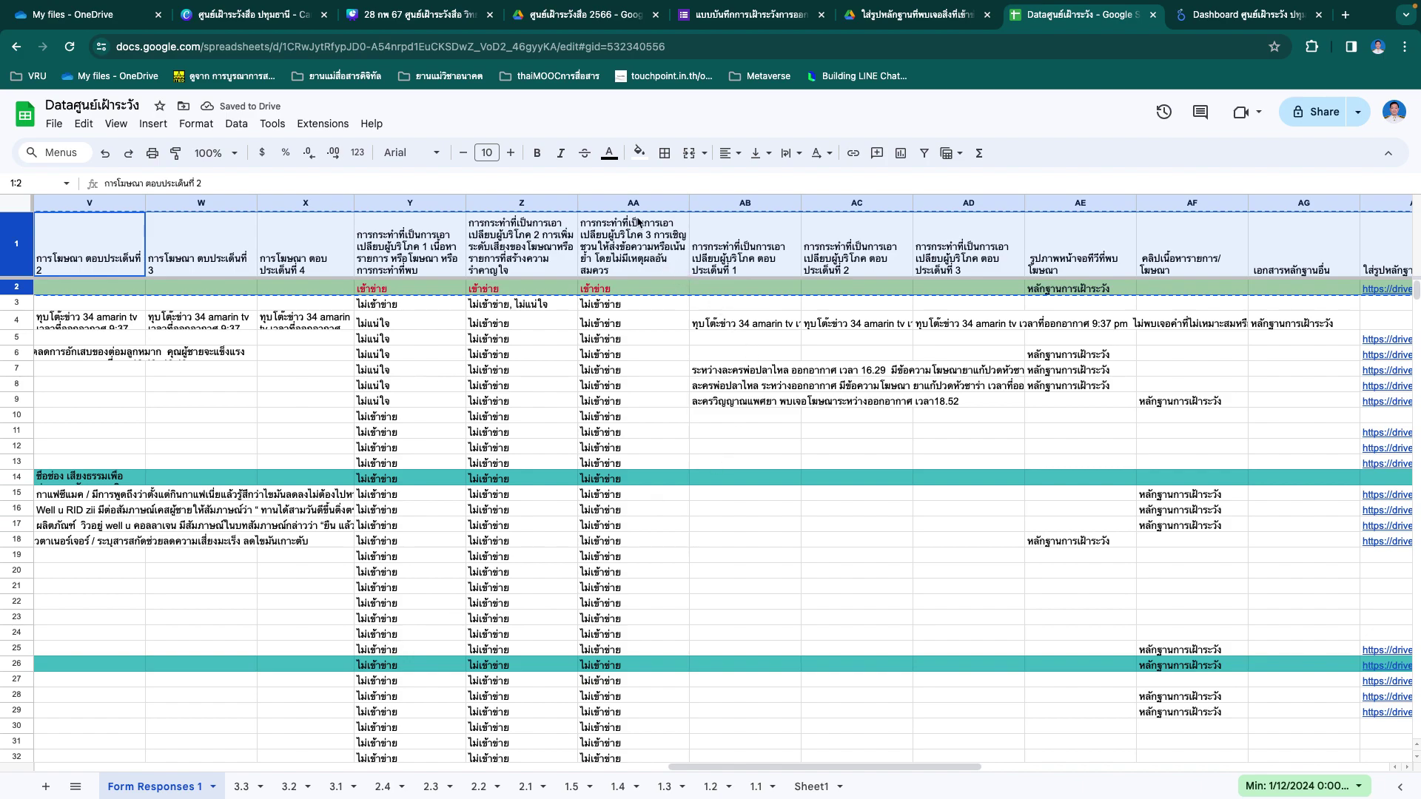
pyautogui.rightClick(634, 205)
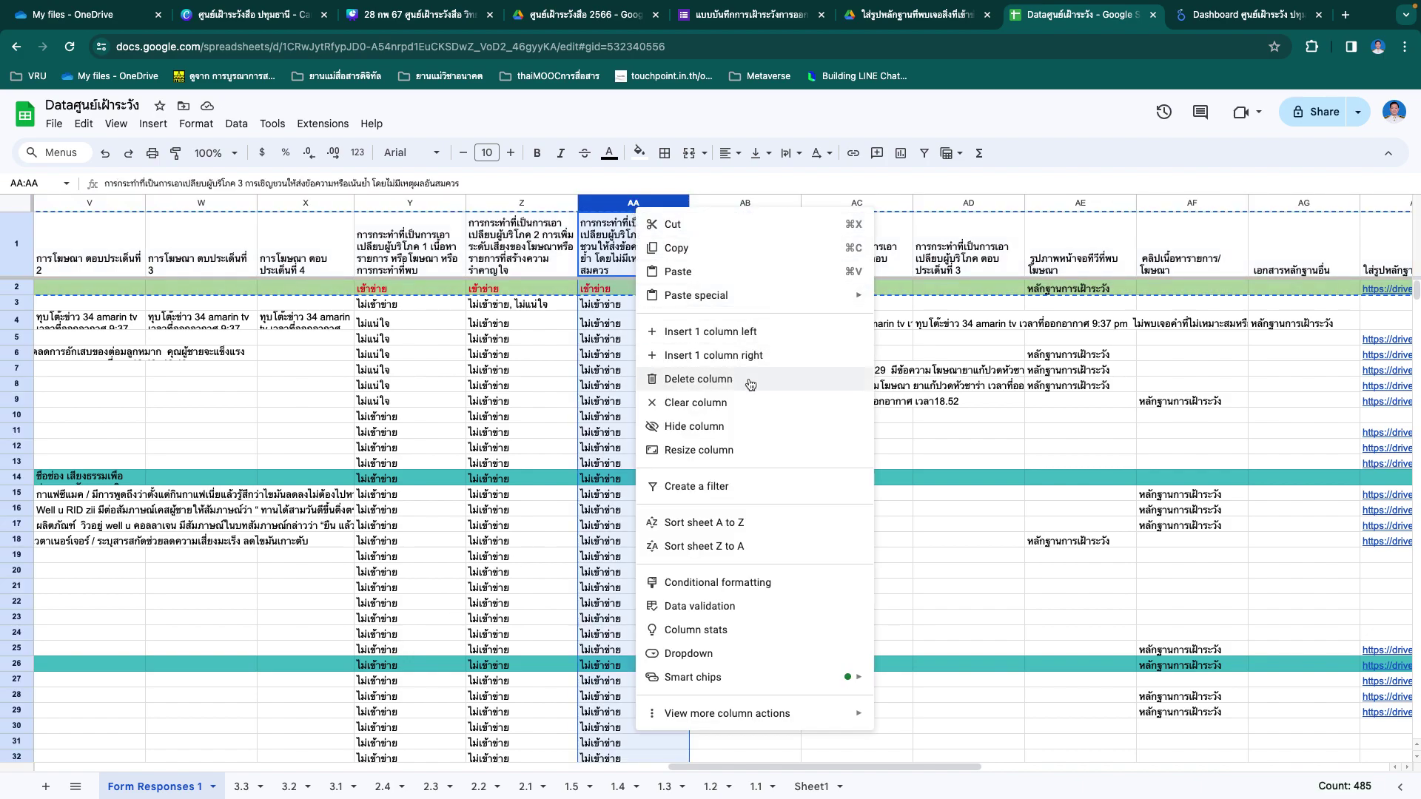
pyautogui.click(751, 547)
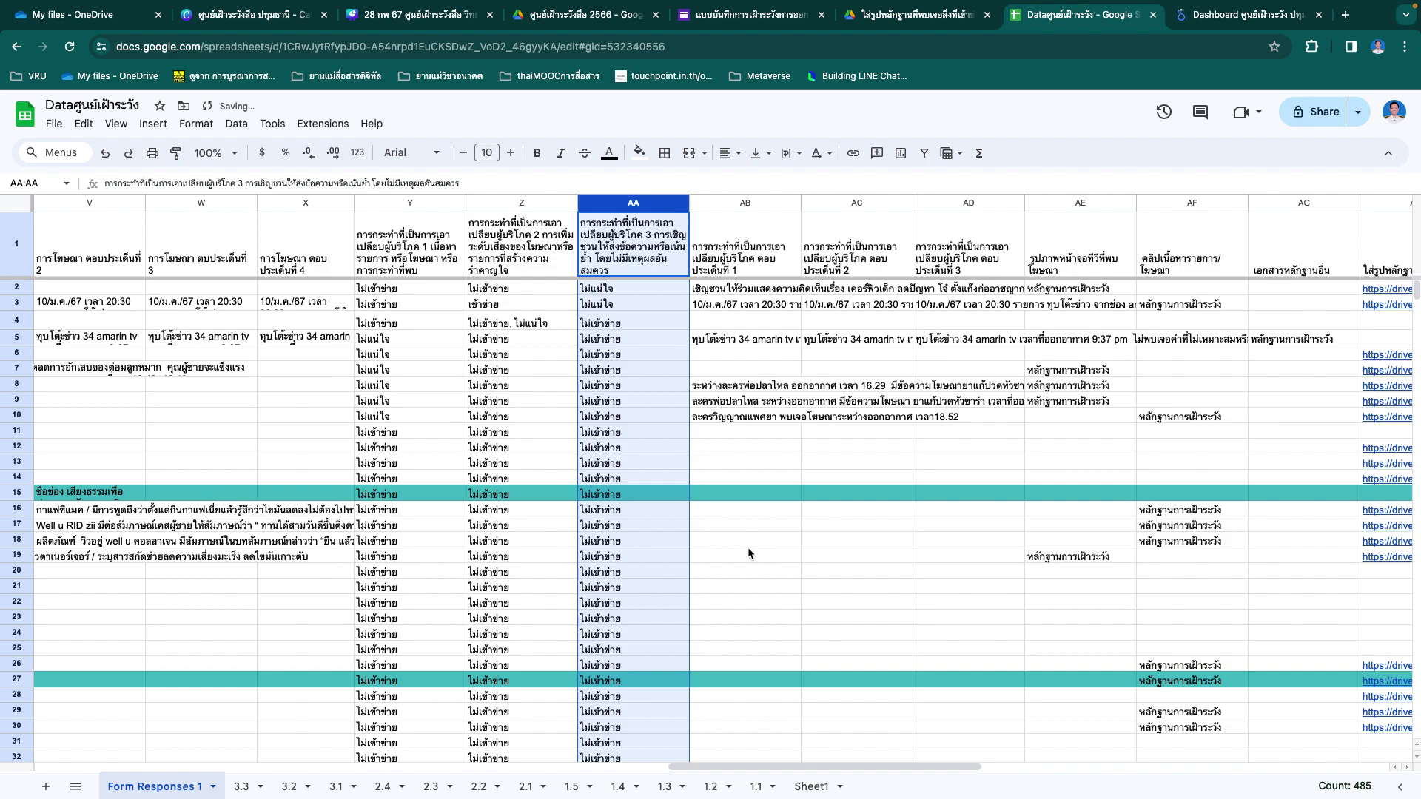
# Step: Copy rows 2 and 3 of Form Responses 1 into sheet 3.3, starting at cell A3
pyautogui.moveTo(16, 287); pyautogui.dragTo(9, 312)
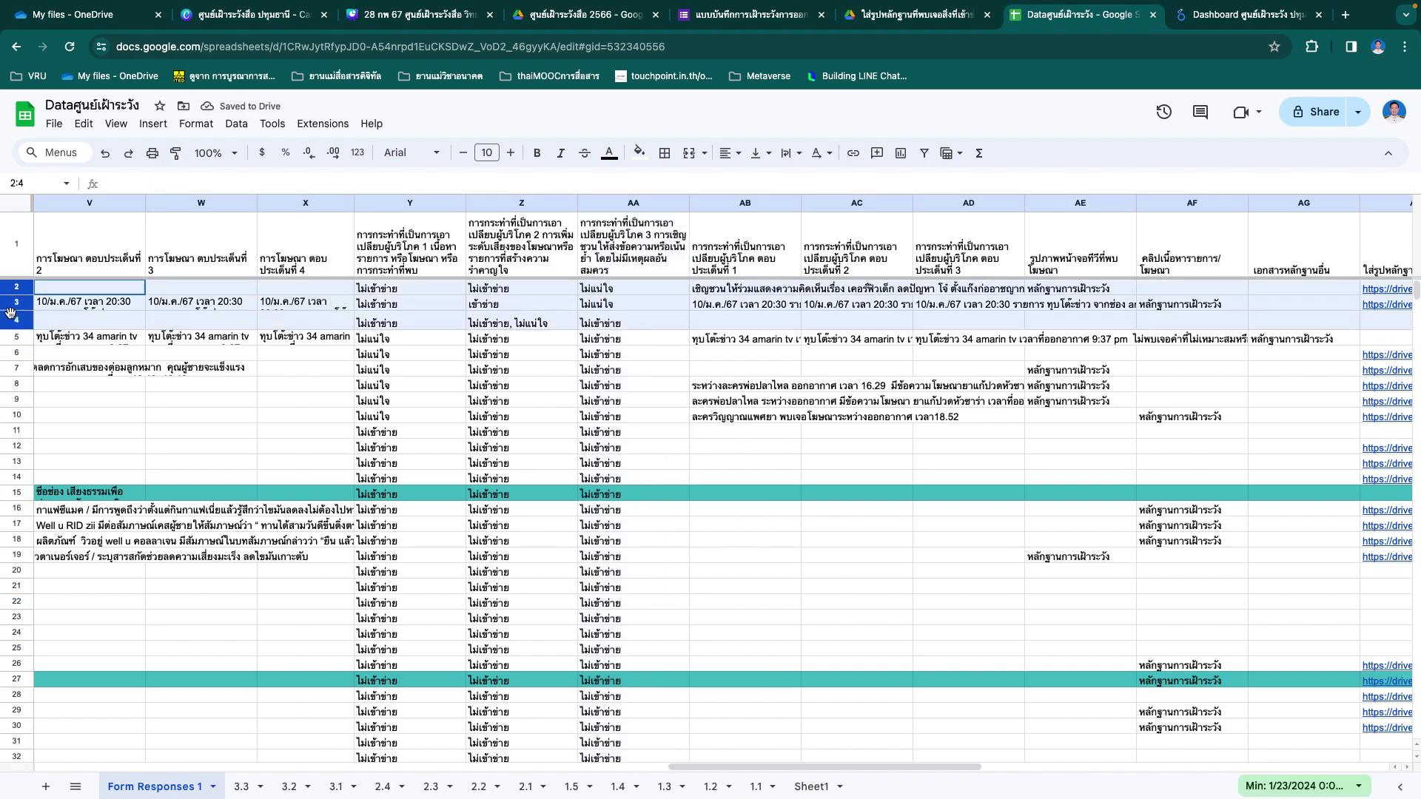
pyautogui.keyDown('super'); pyautogui.click(13, 317); pyautogui.keyUp('super')
pyautogui.press('super+c')
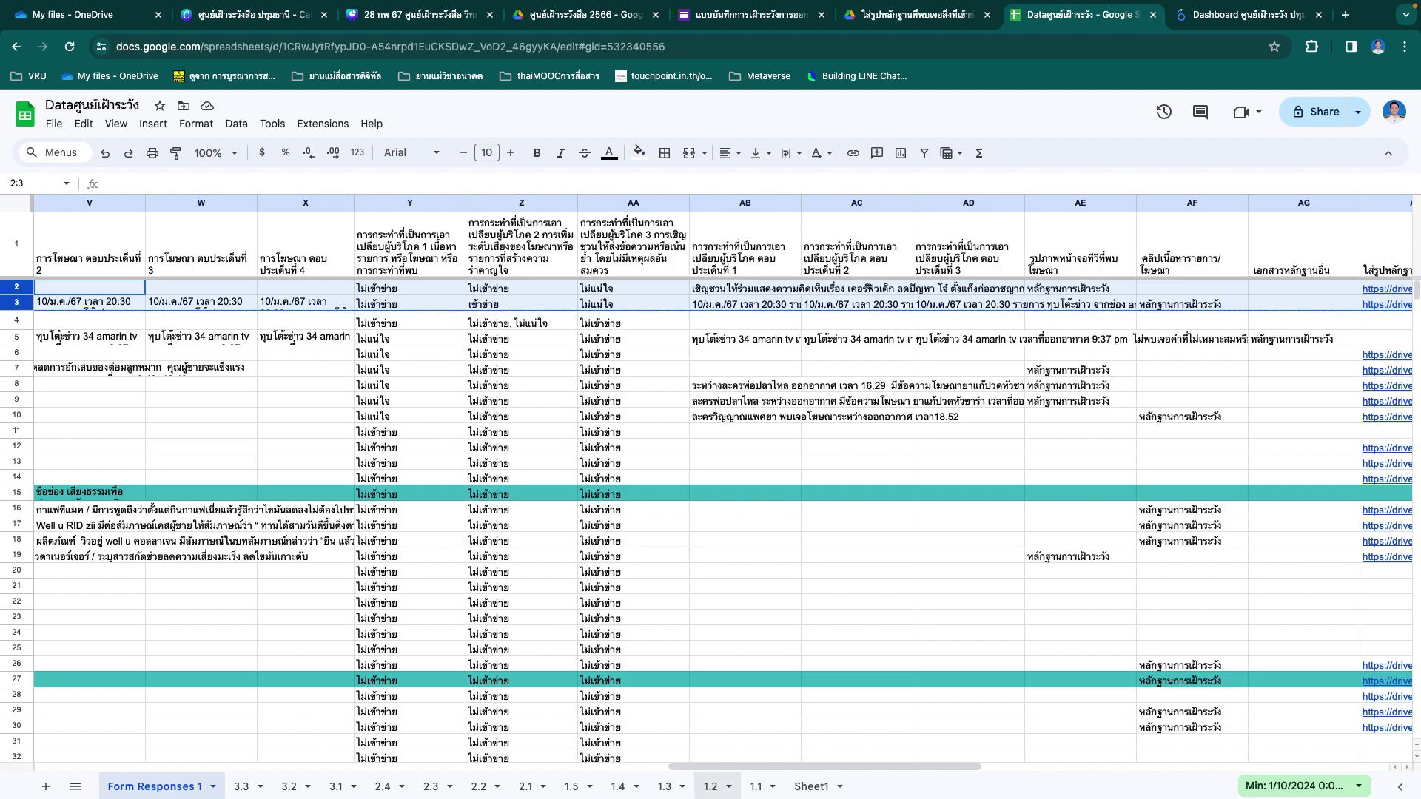
pyautogui.click(242, 787)
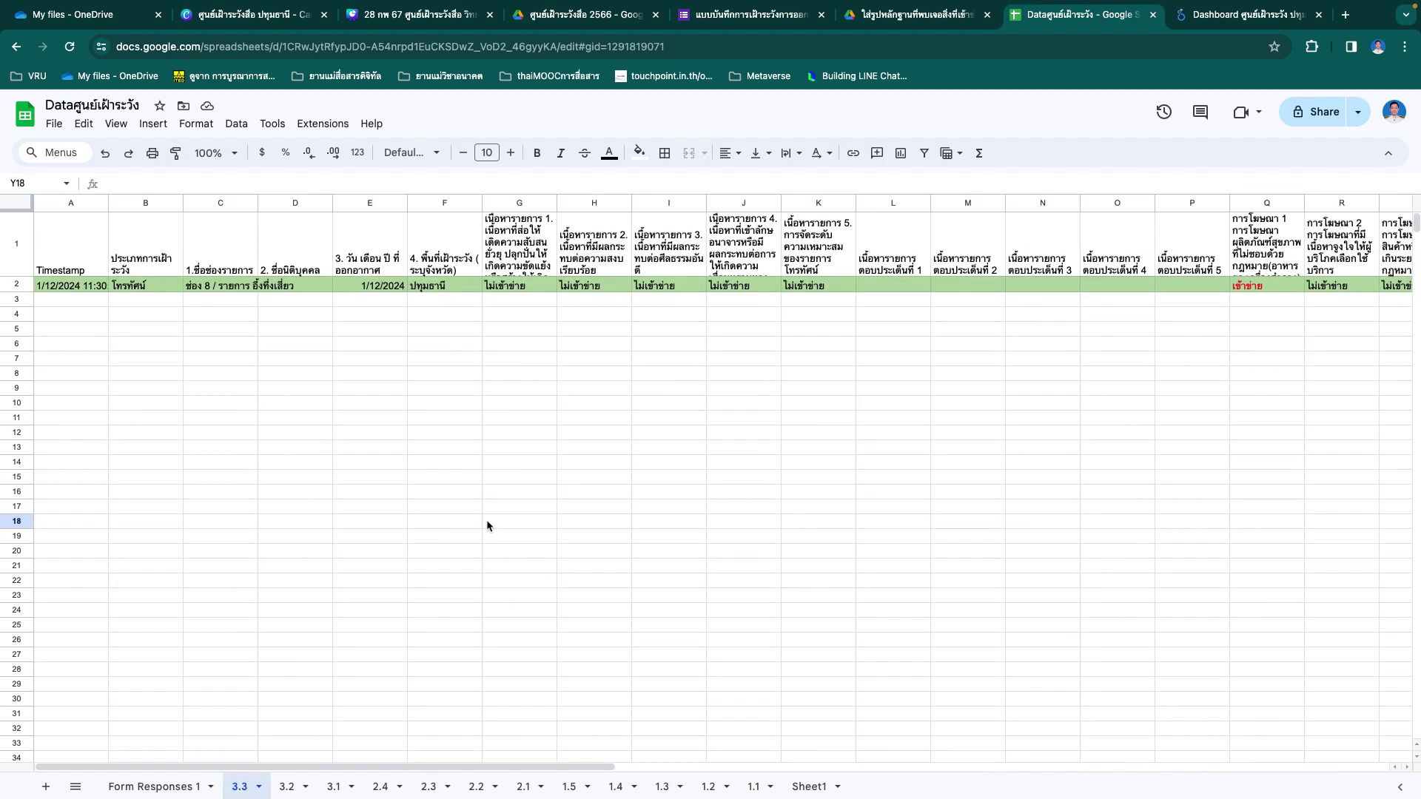
pyautogui.click(74, 303)
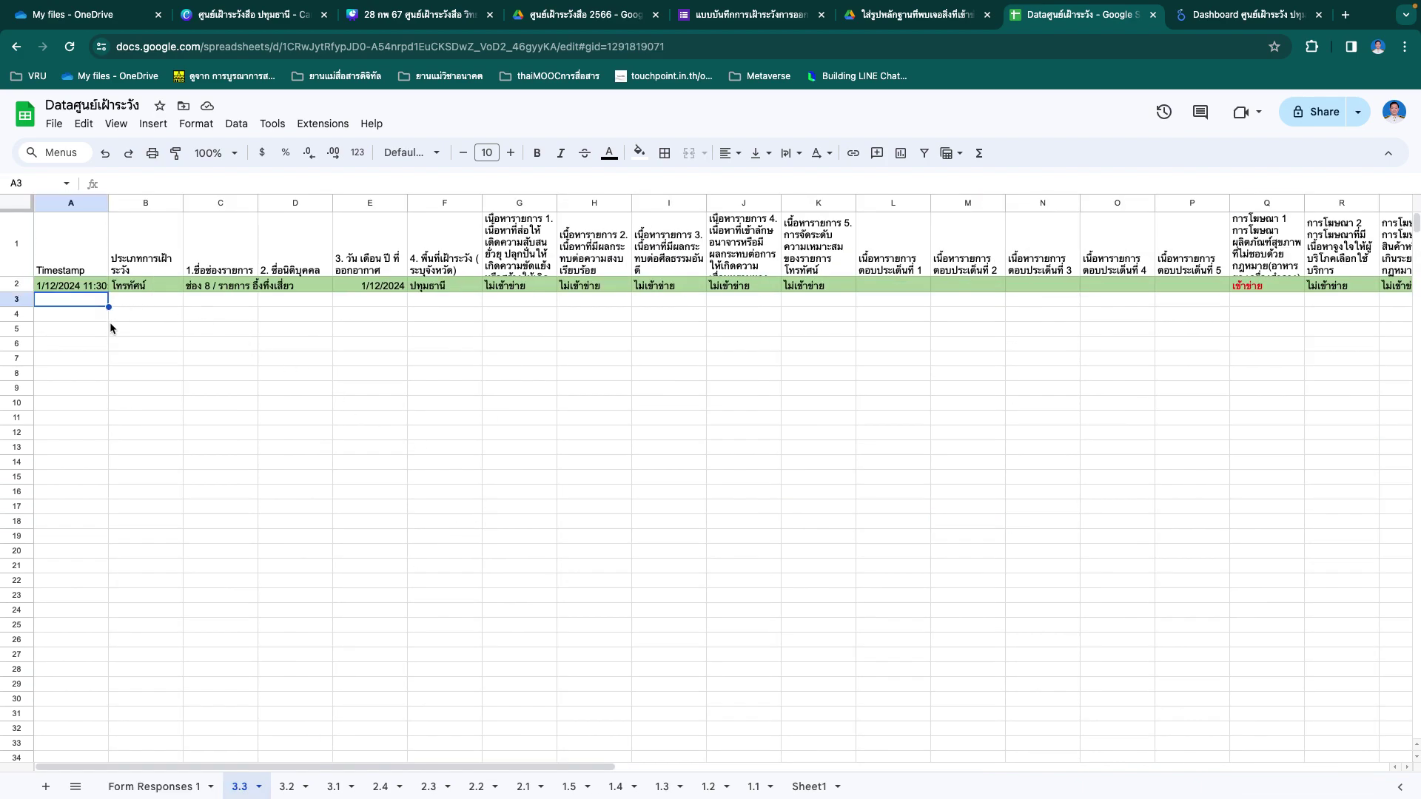
pyautogui.press('super+v')
# Step: Fill the ไม่แน่ใจ answers in cells AA3:AA4 of sheet 3.3 with orange and look over the sheet
pyautogui.hscroll(10, 1068, 367)
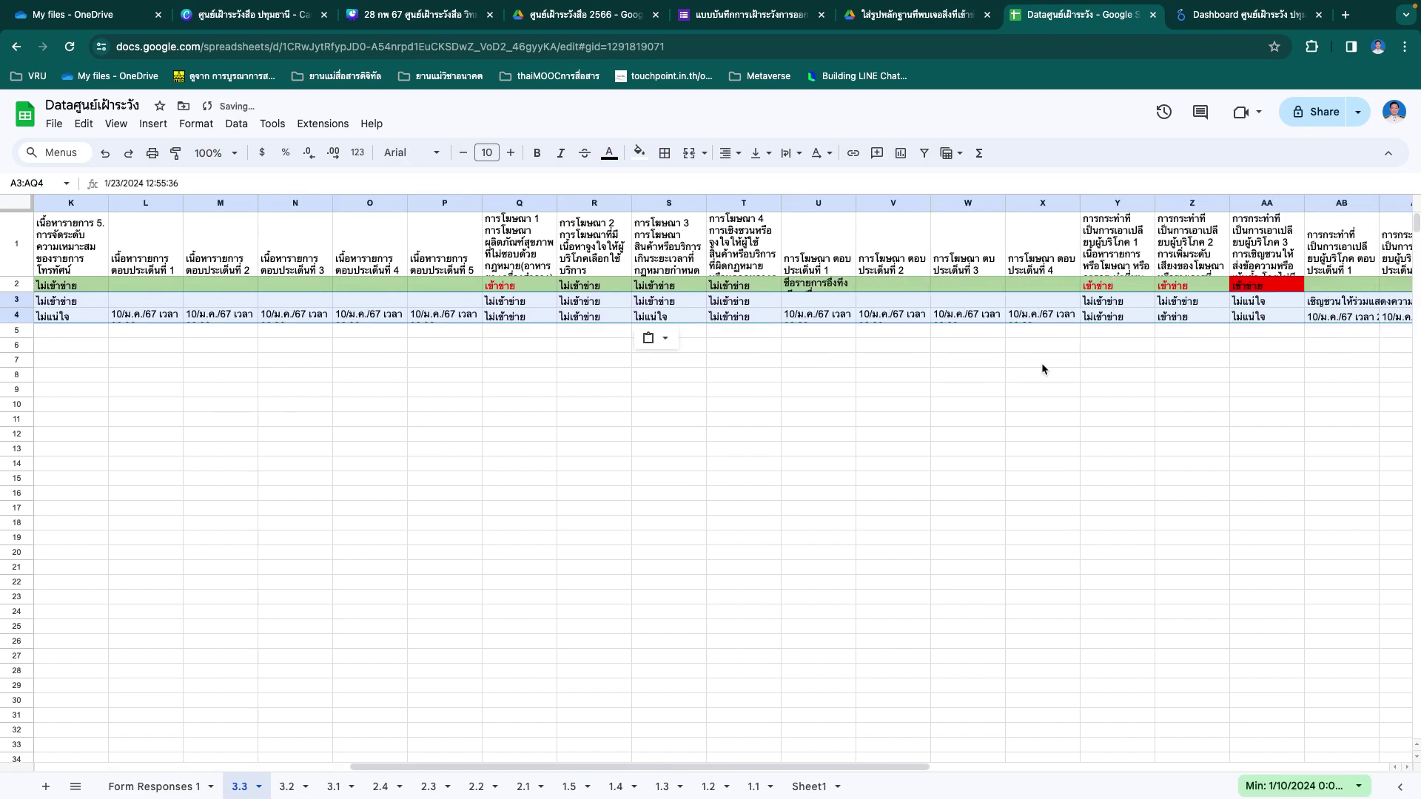
pyautogui.click(1042, 344)
pyautogui.moveTo(1046, 301); pyautogui.dragTo(1046, 316)
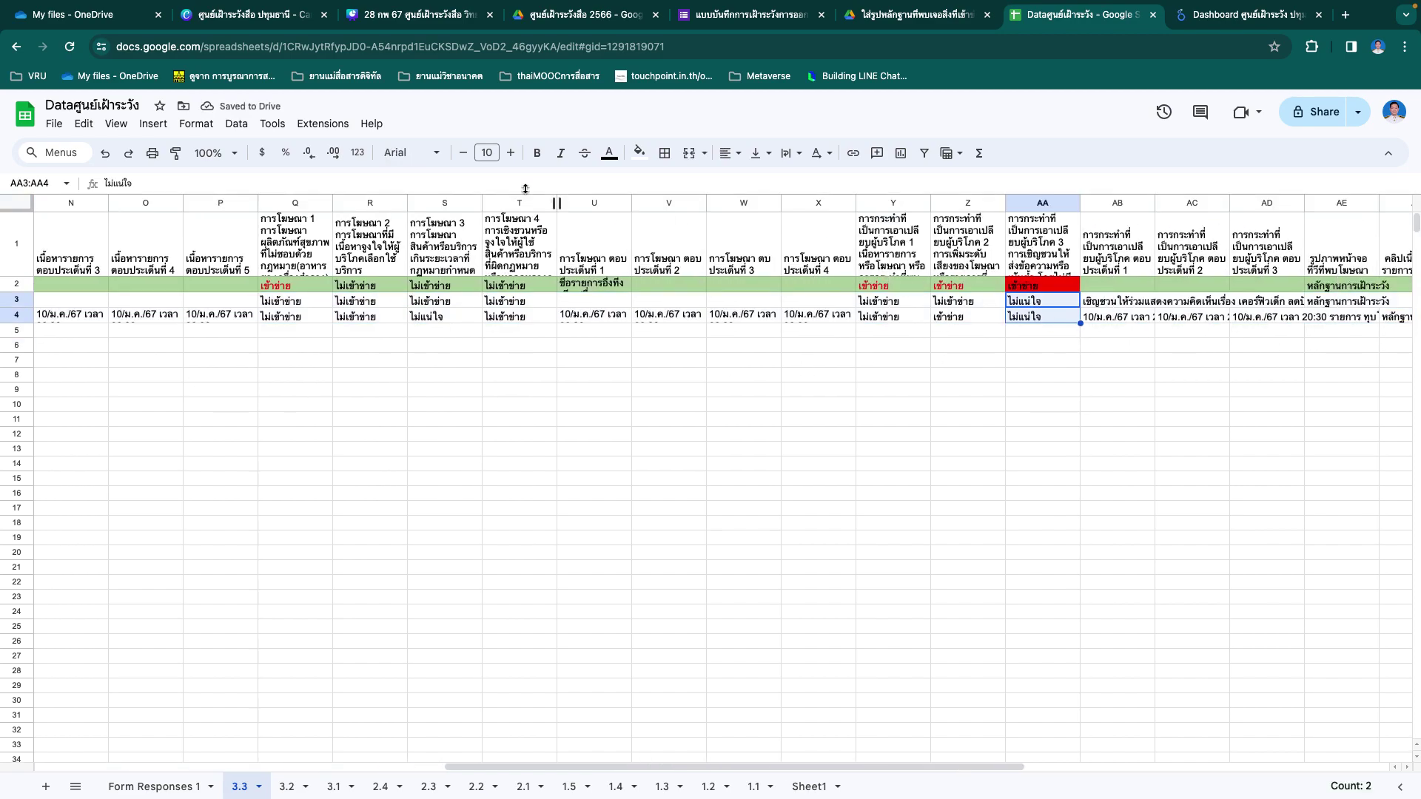
pyautogui.click(639, 152)
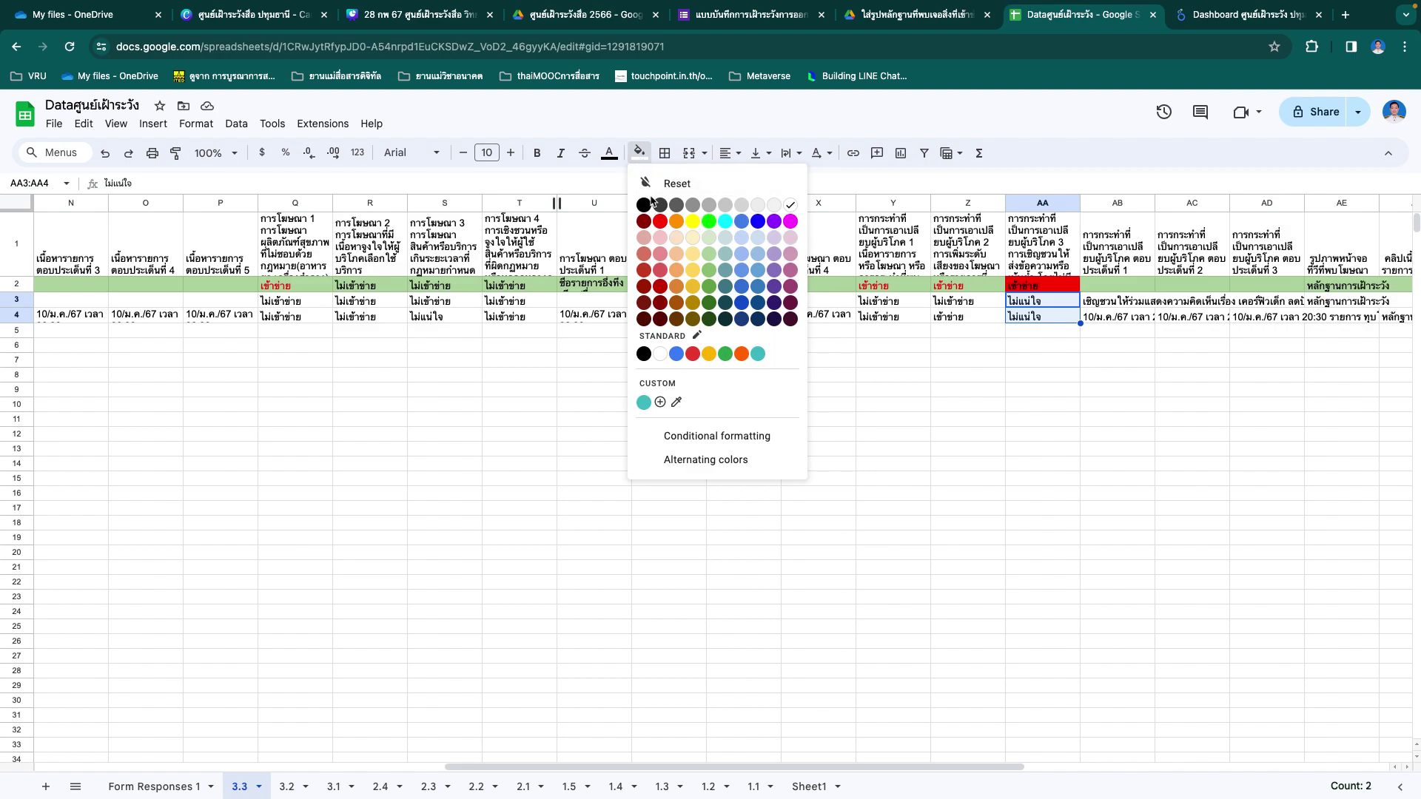
pyautogui.click(675, 229)
pyautogui.click(934, 536)
pyautogui.hscroll(-10, 934, 535)
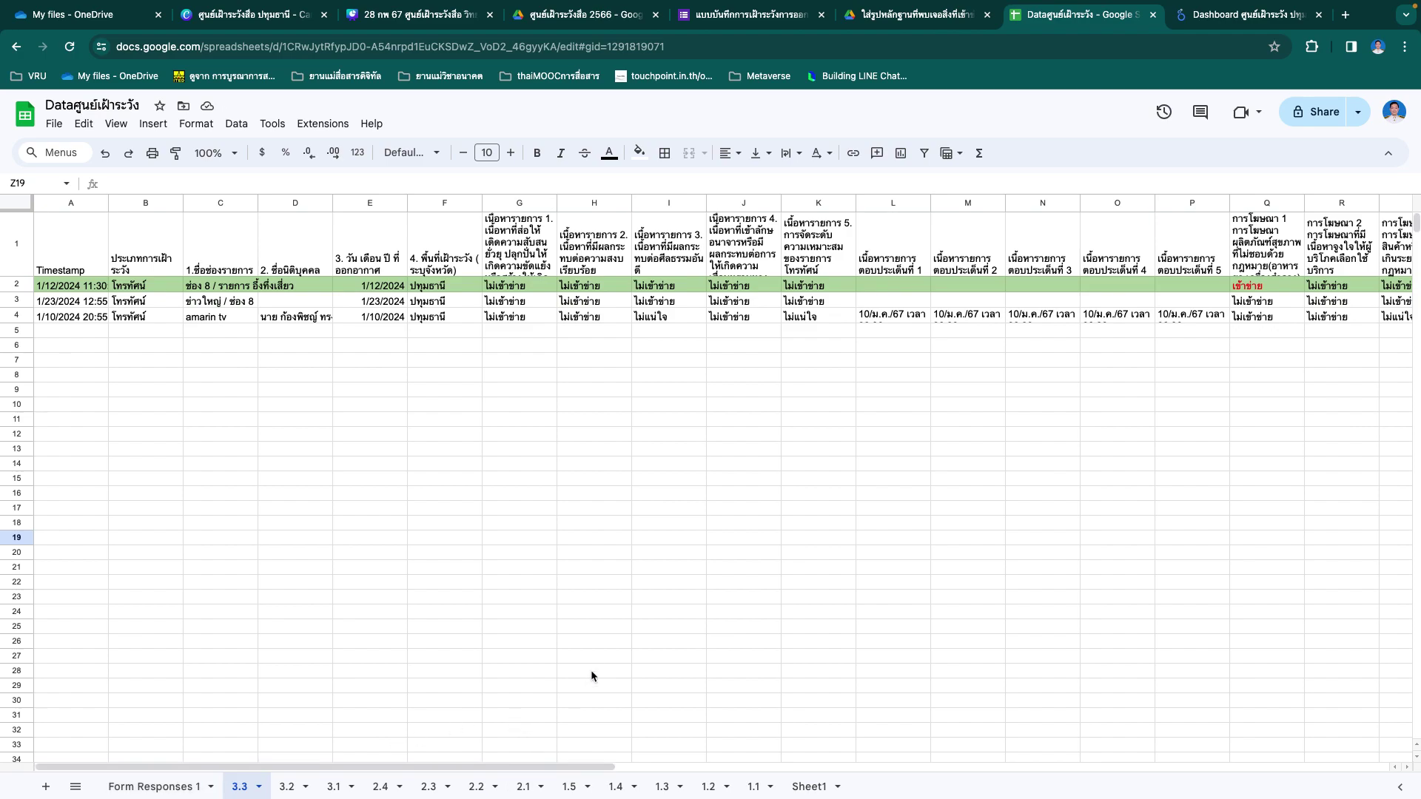
pyautogui.hscroll(10, 580, 636)
pyautogui.hscroll(-10, 607, 633)
# Step: Look over the copied responses in sheet 1.1 and insert one blank row above its first row
pyautogui.click(806, 789)
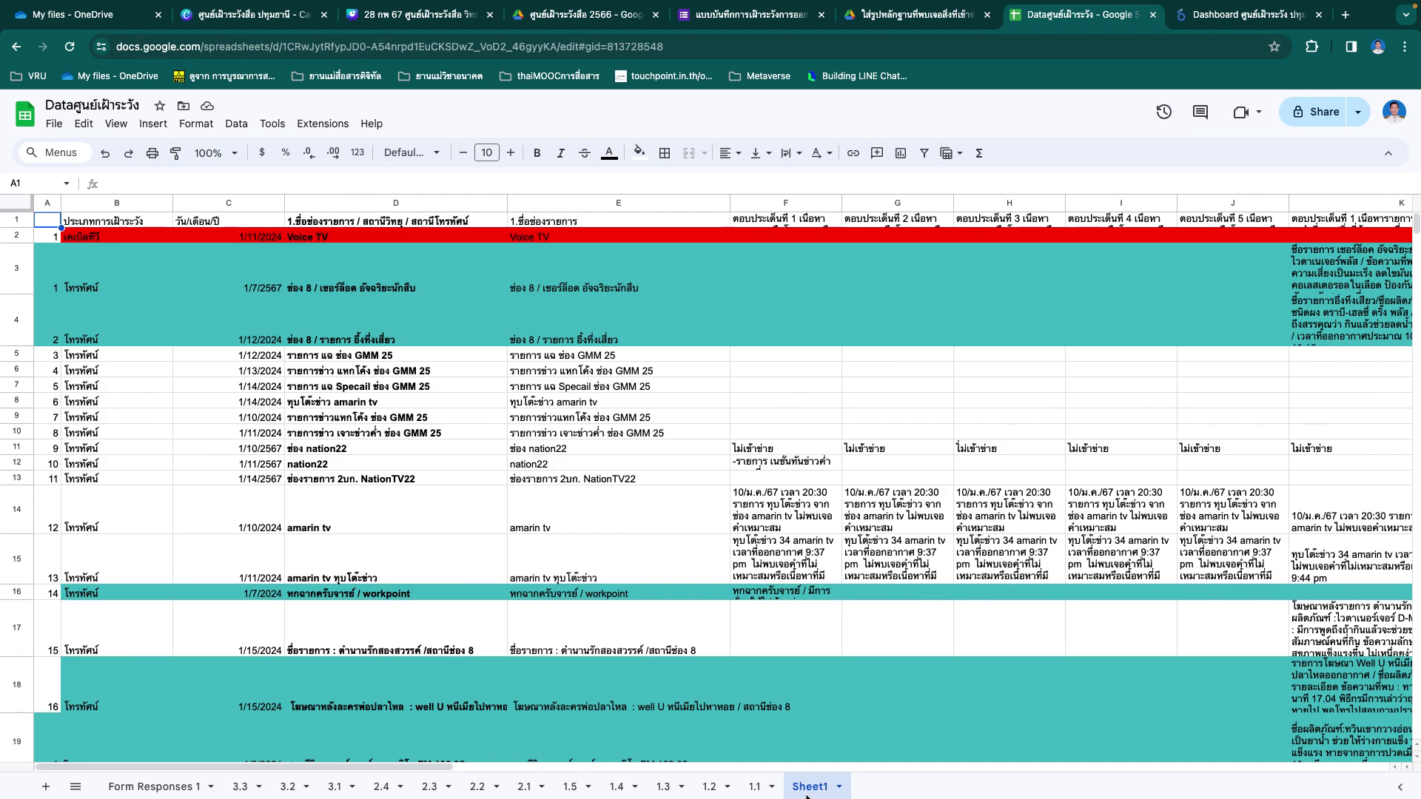
pyautogui.click(753, 789)
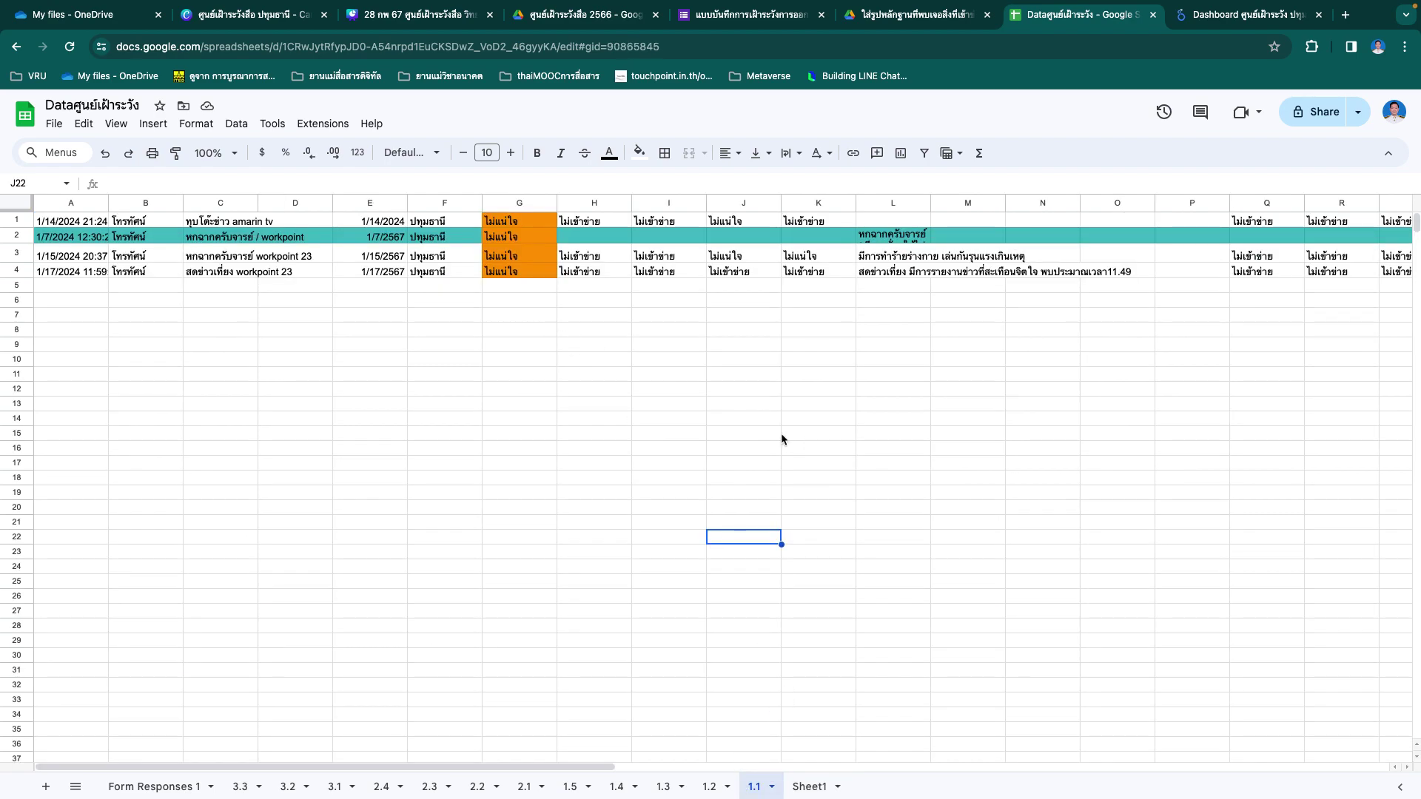
pyautogui.scroll(-2, 848, 375)
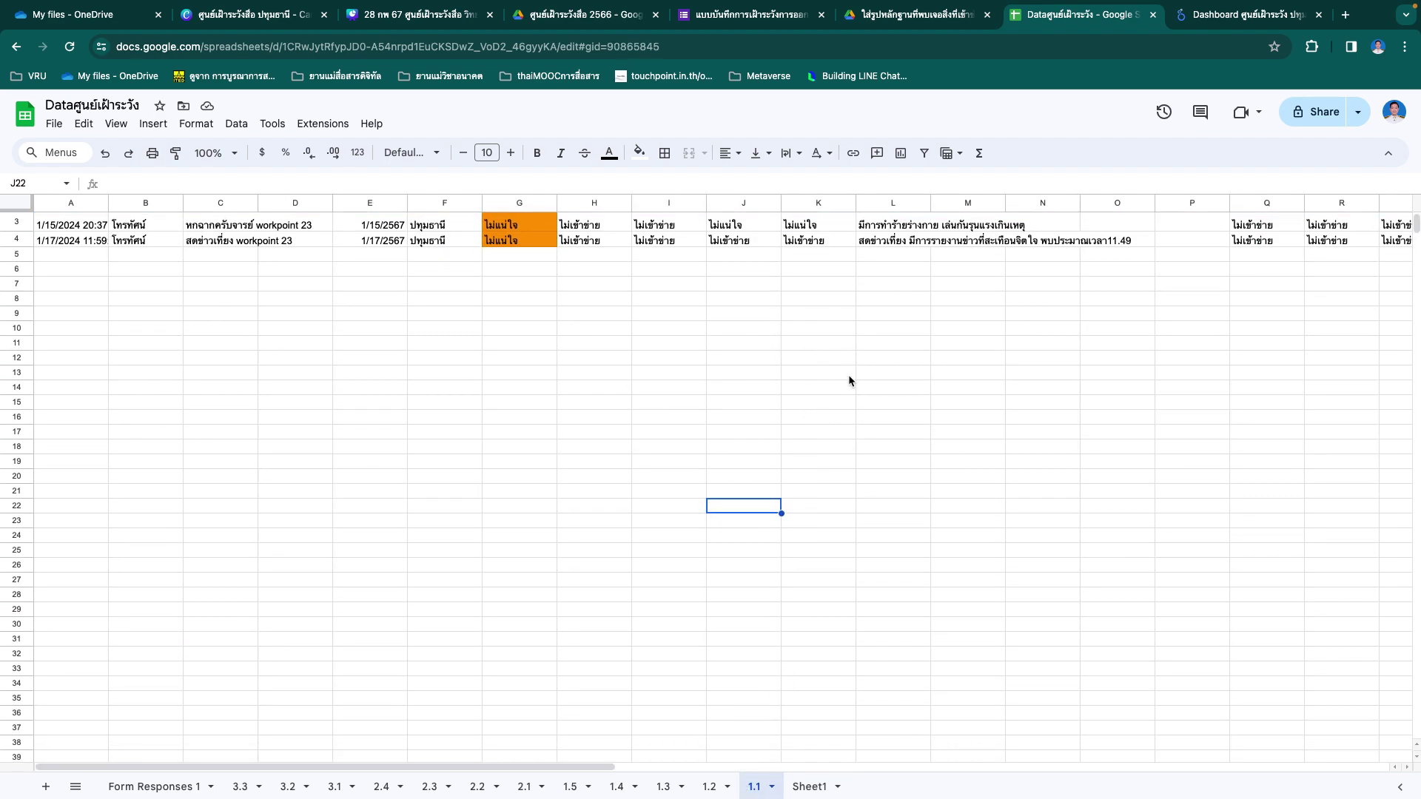
pyautogui.scroll(1, 848, 375)
pyautogui.scroll(1, 848, 376)
pyautogui.hscroll(10, 847, 376)
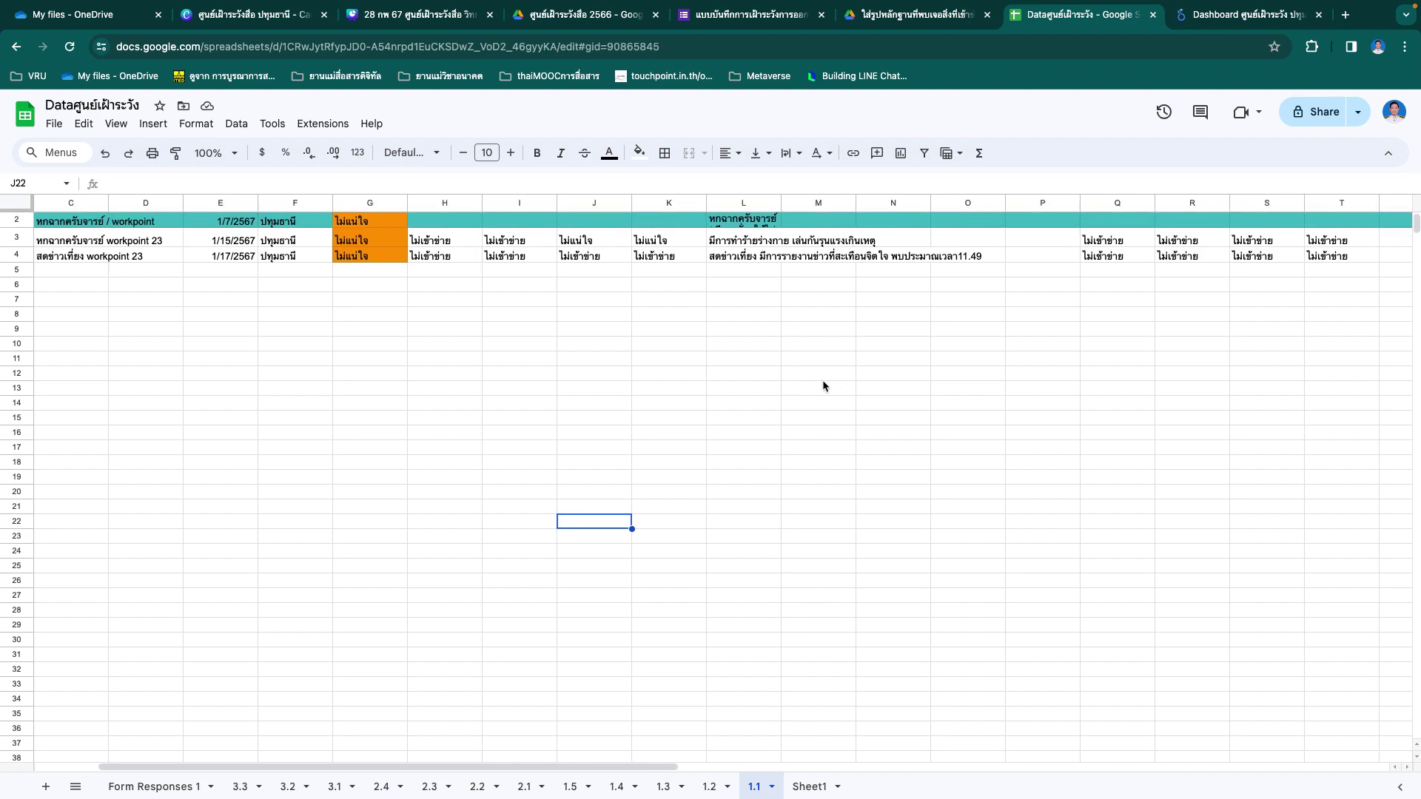
pyautogui.hscroll(-10, 823, 385)
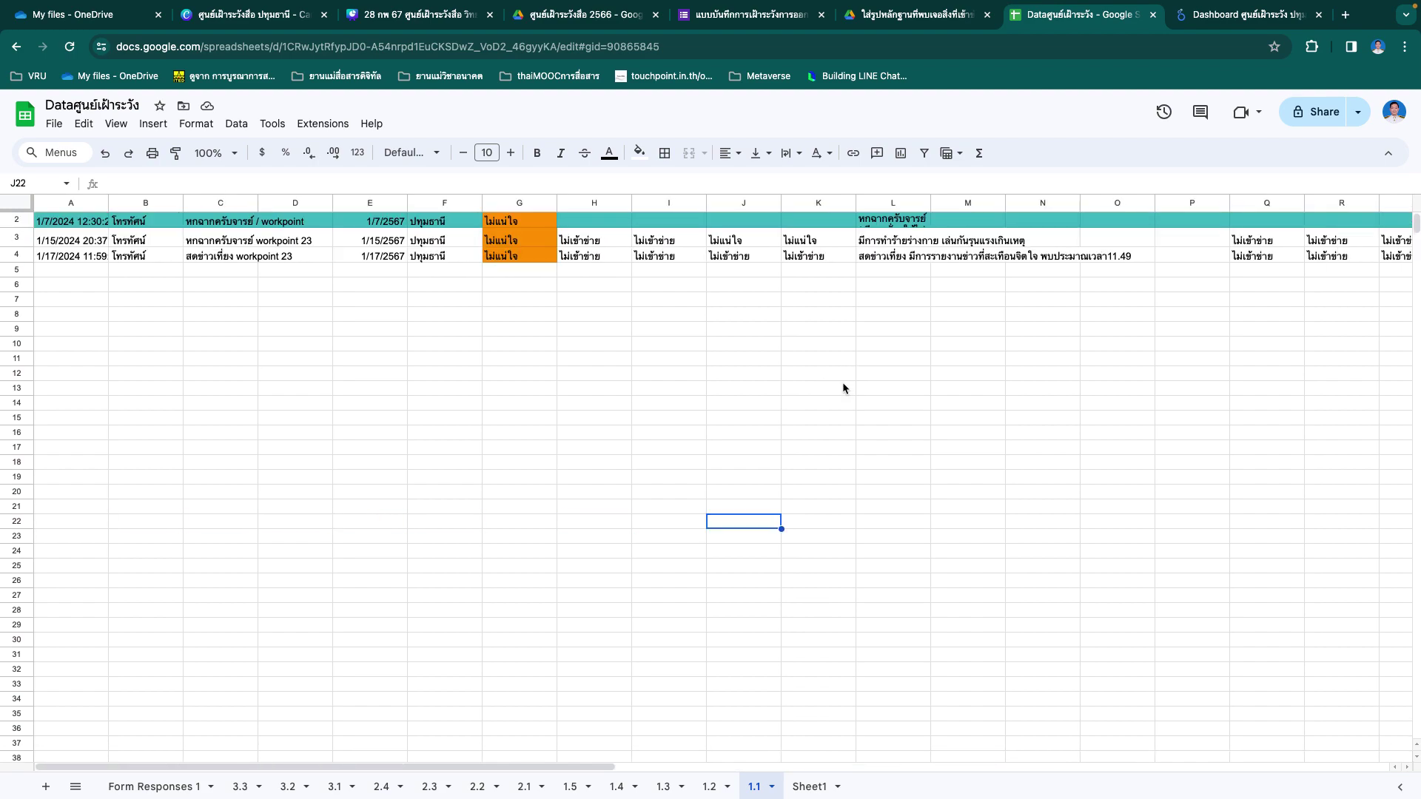
pyautogui.scroll(1, 842, 388)
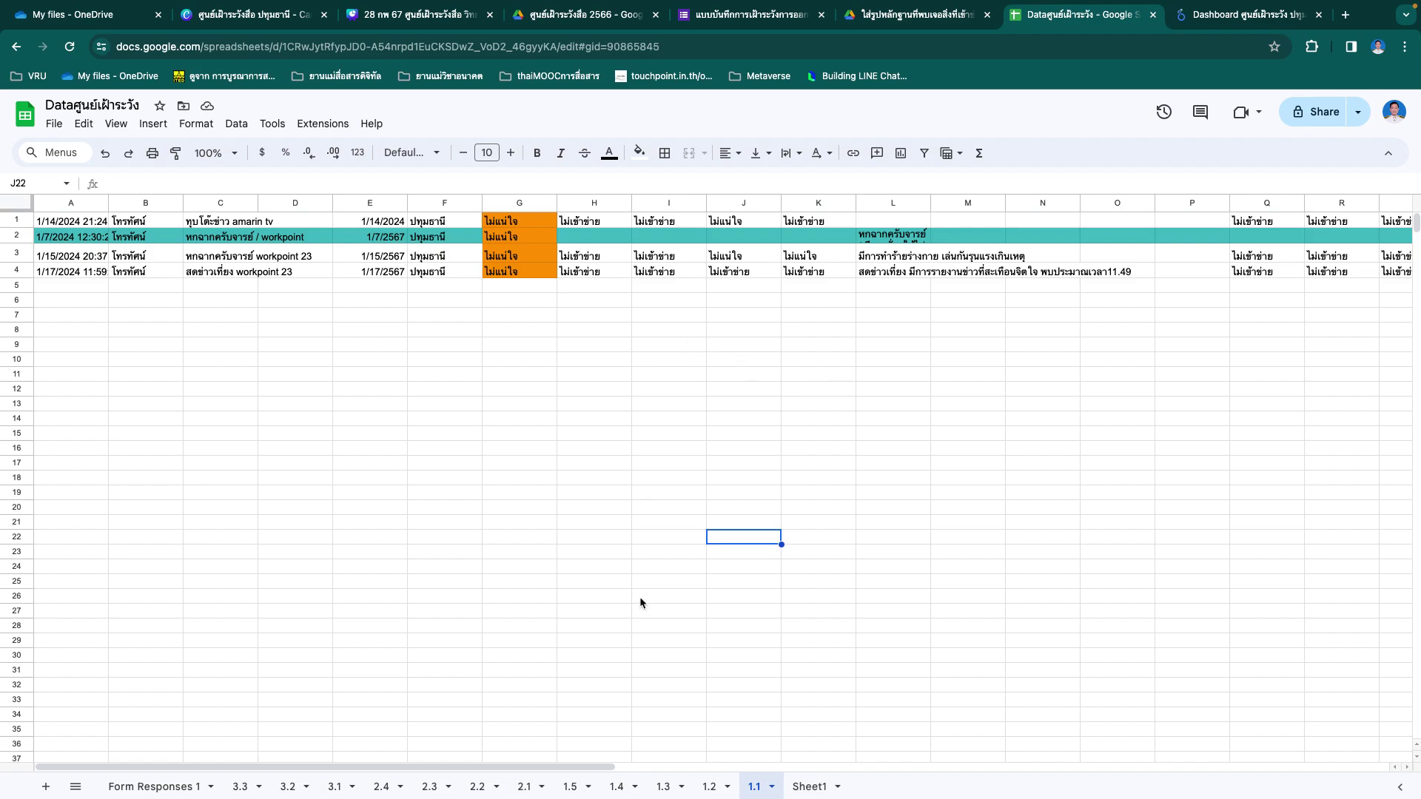
pyautogui.rightClick(20, 221)
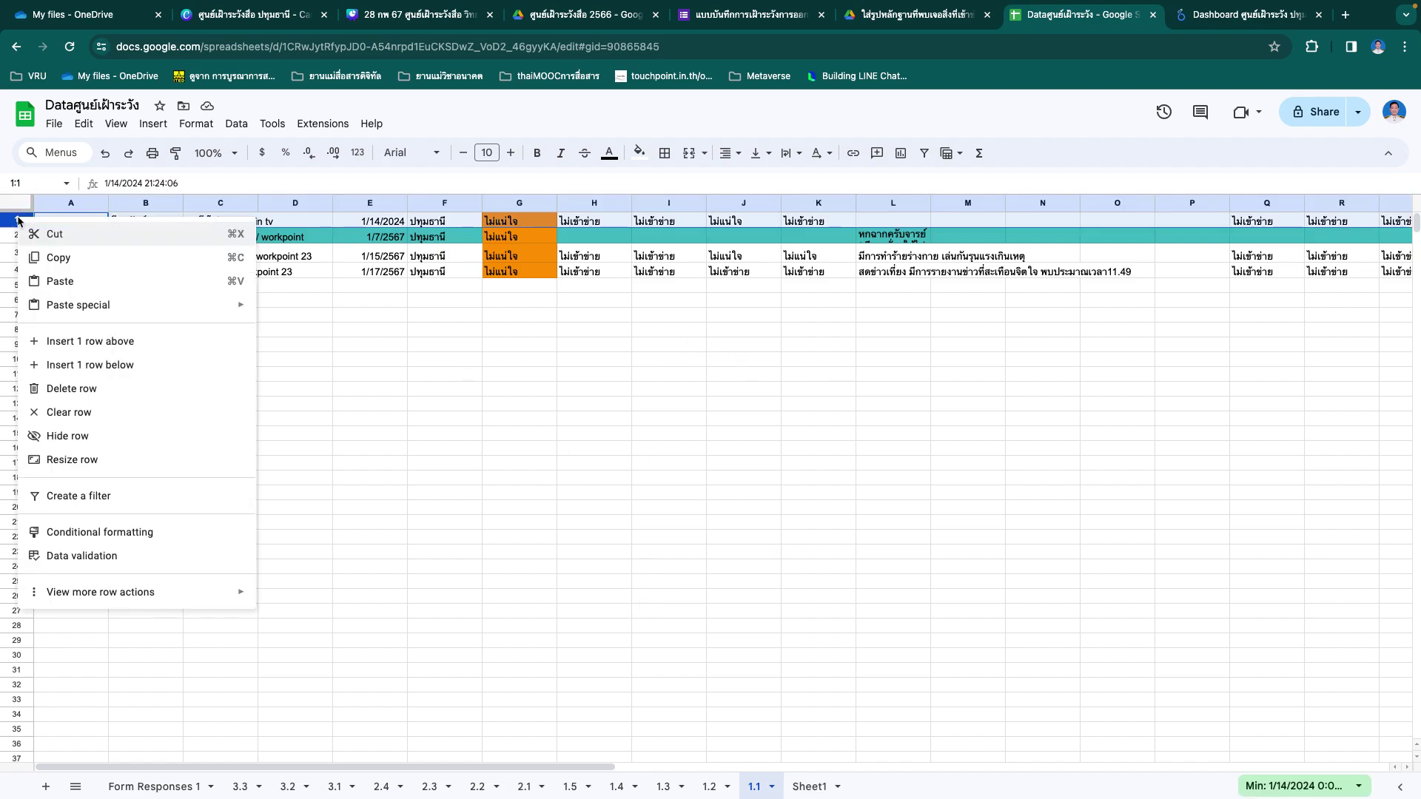
pyautogui.click(113, 340)
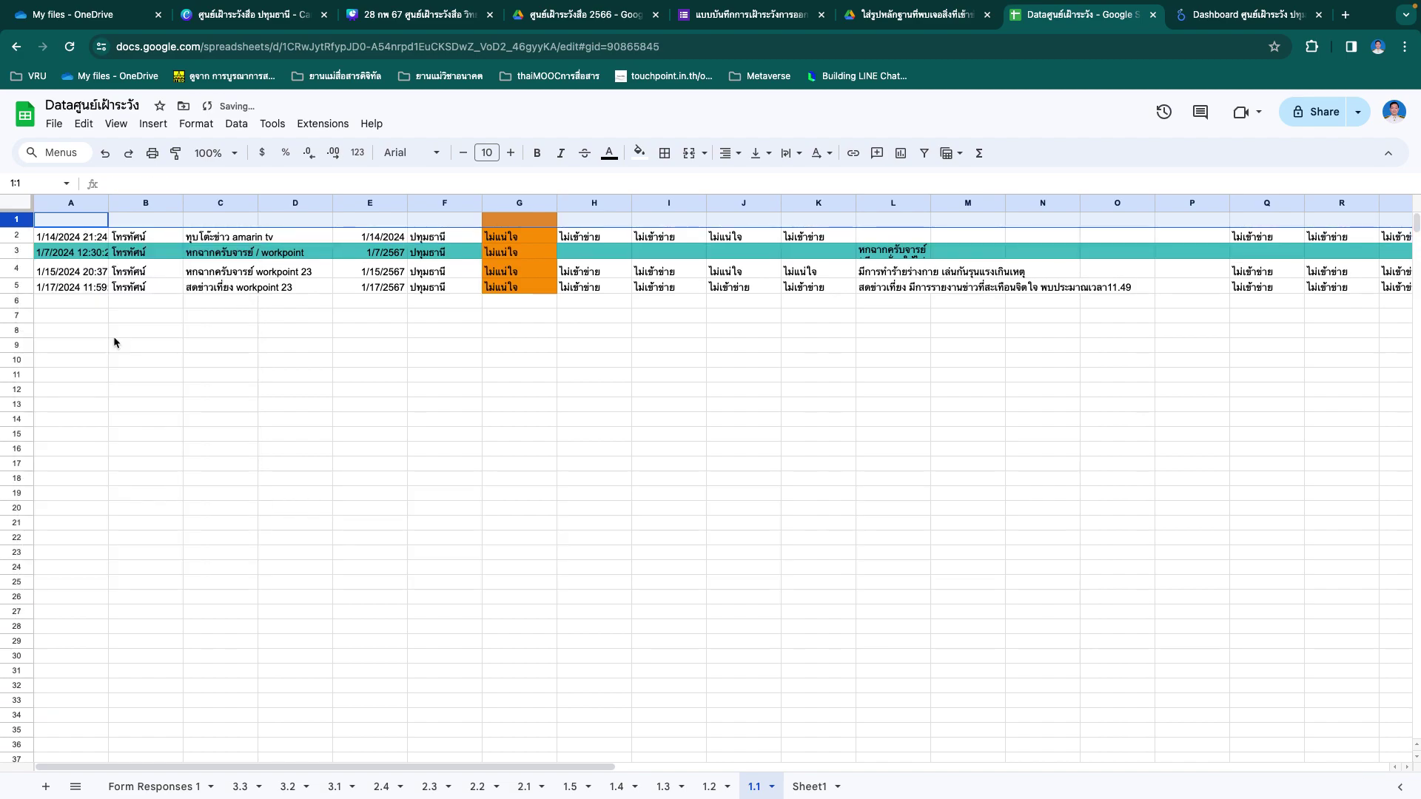
pyautogui.click(730, 717)
# Step: Insert one blank row above the first row in sheets 1.2 and 1.3, and open sheet 1.4
pyautogui.click(705, 788)
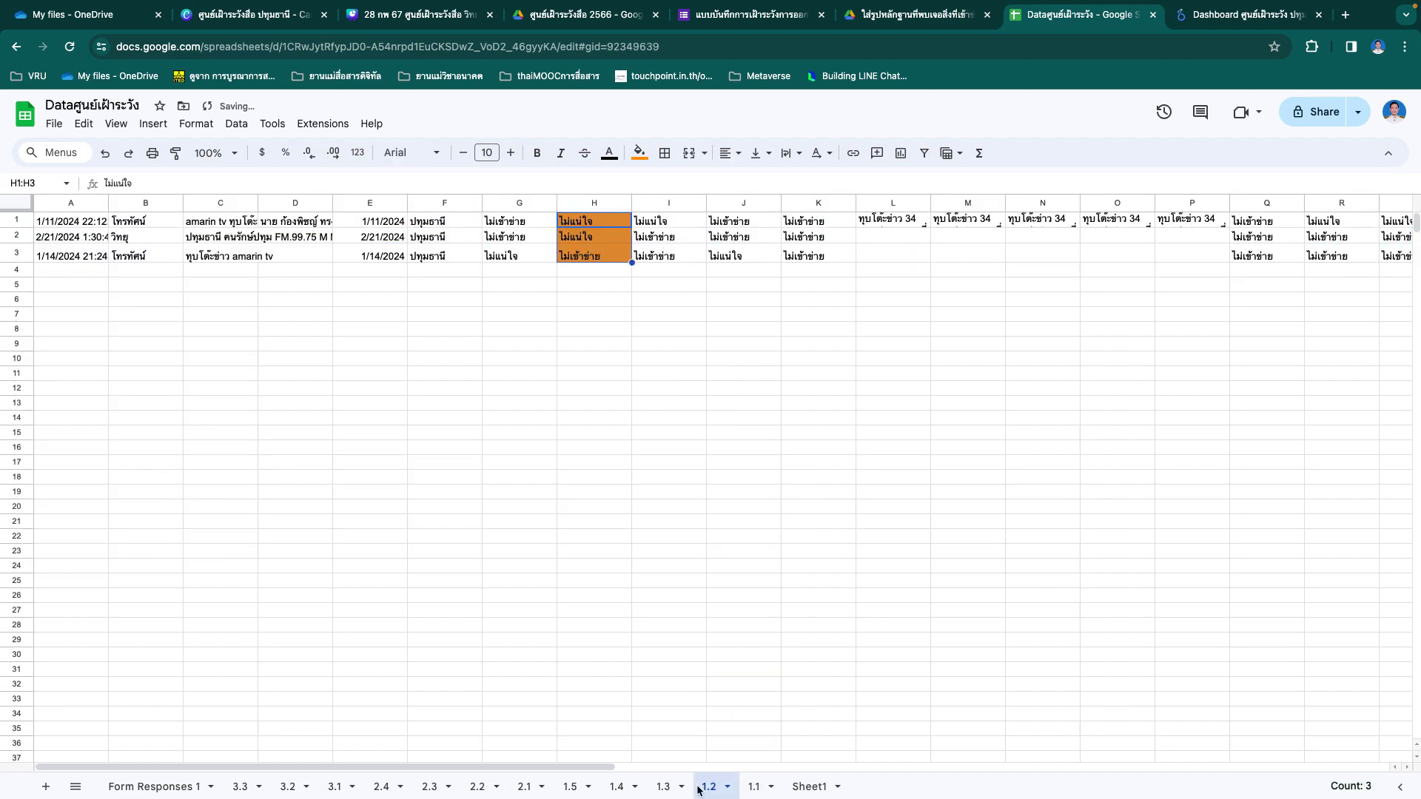
pyautogui.rightClick(20, 222)
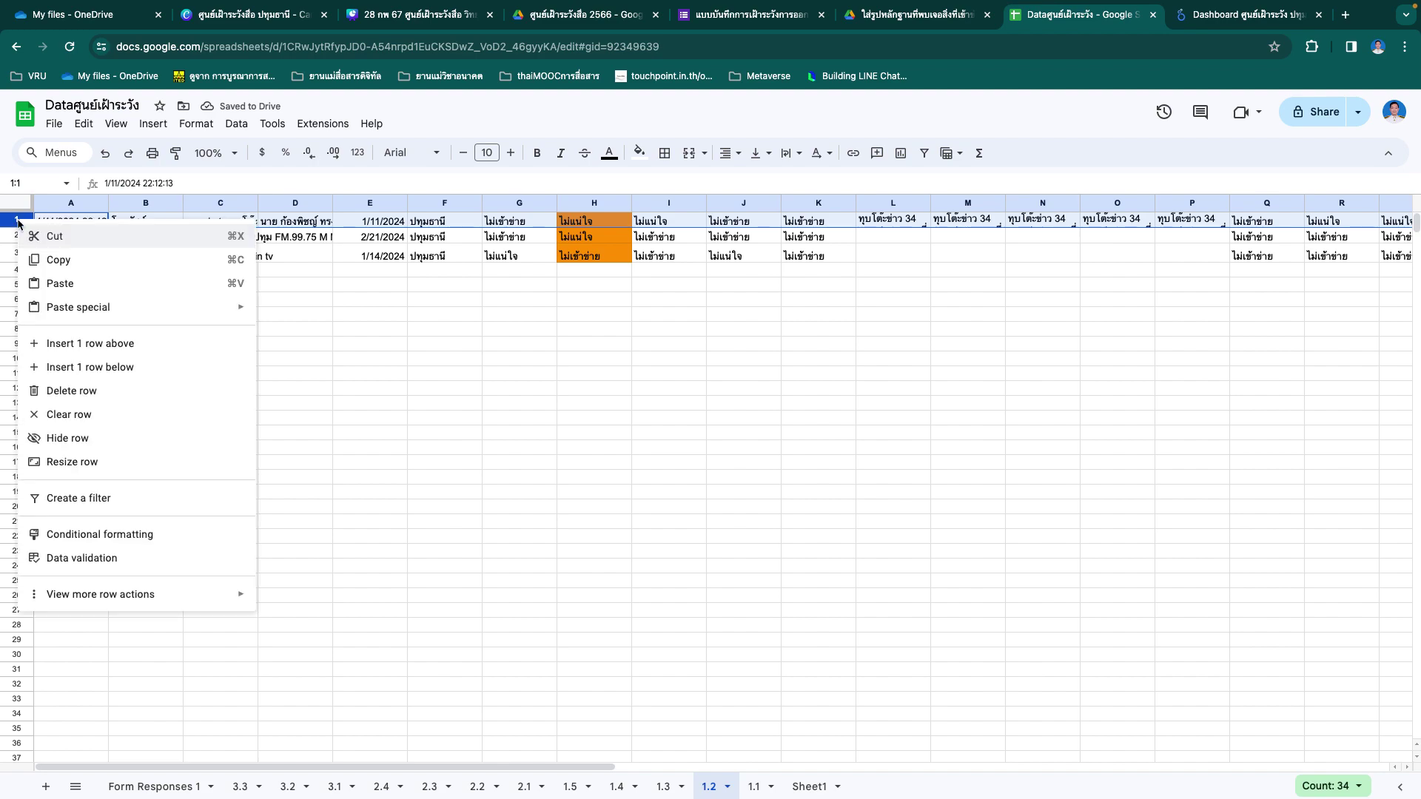
pyautogui.click(96, 342)
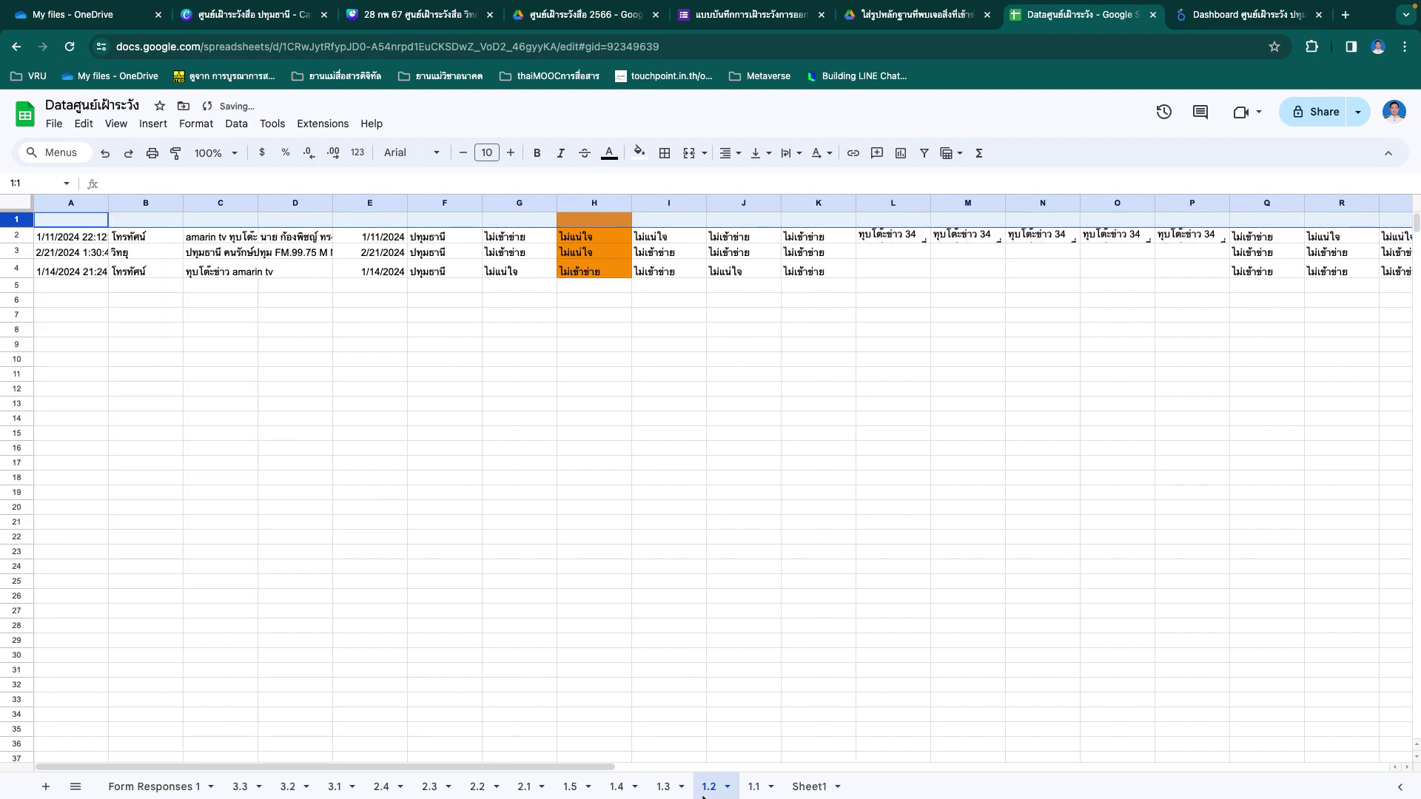
pyautogui.click(662, 786)
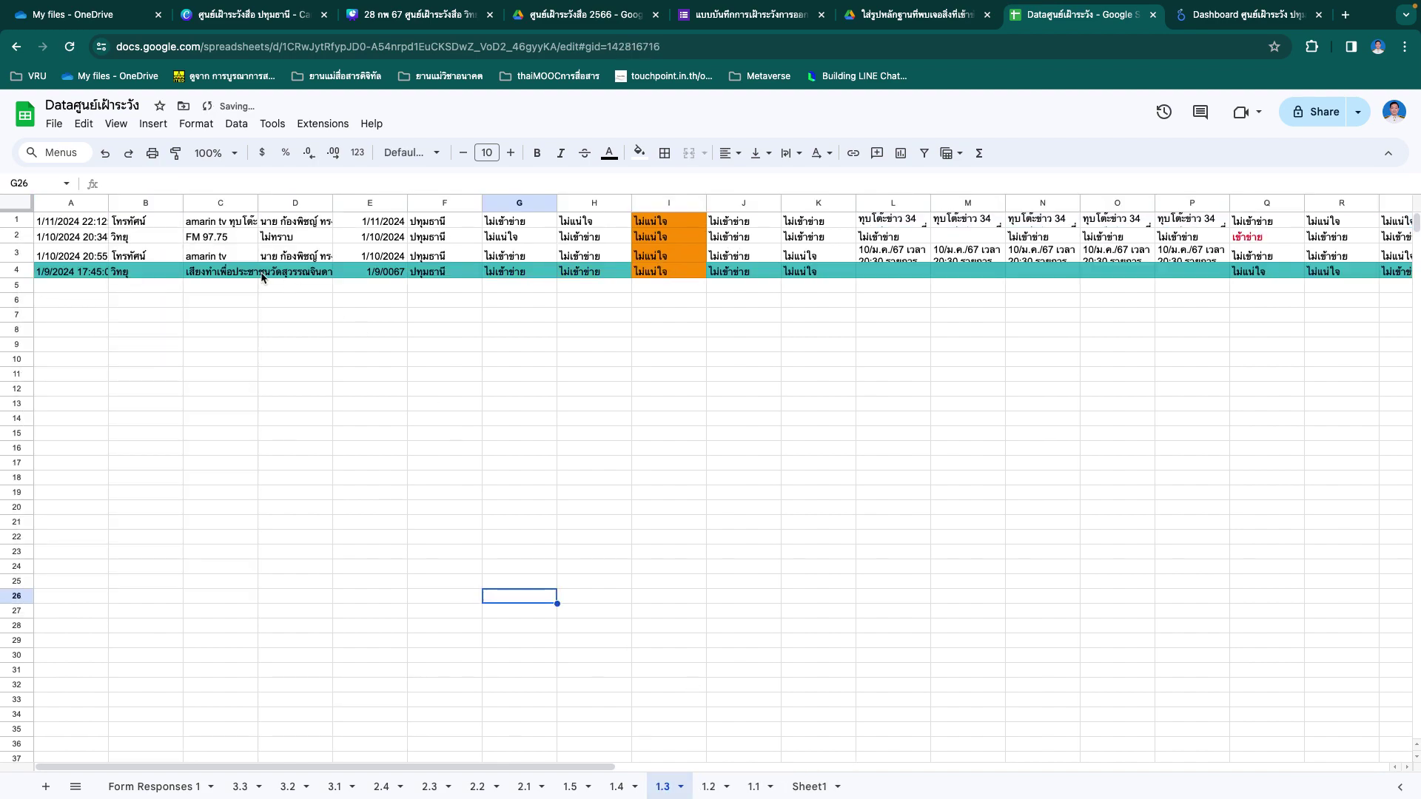
pyautogui.rightClick(16, 221)
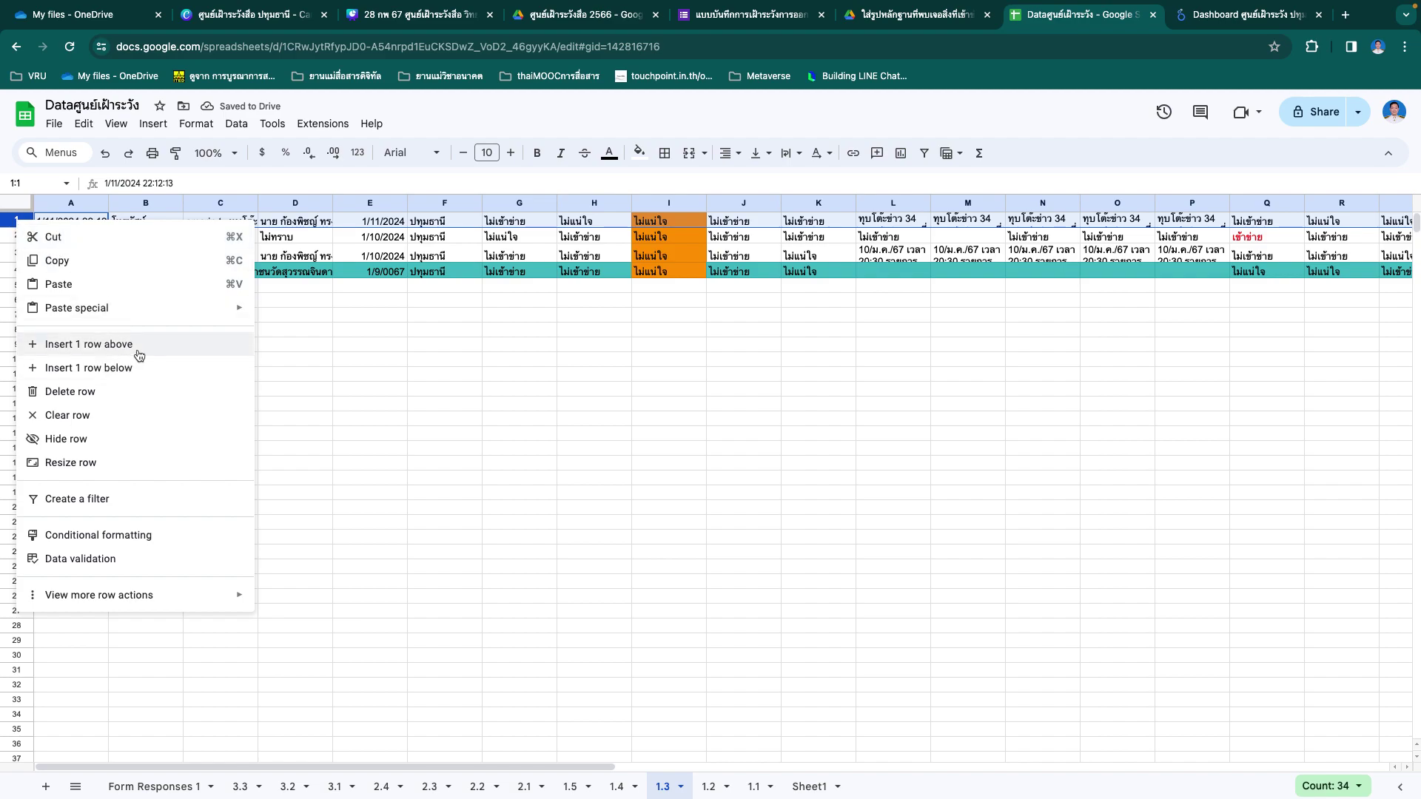
pyautogui.click(137, 345)
pyautogui.click(617, 786)
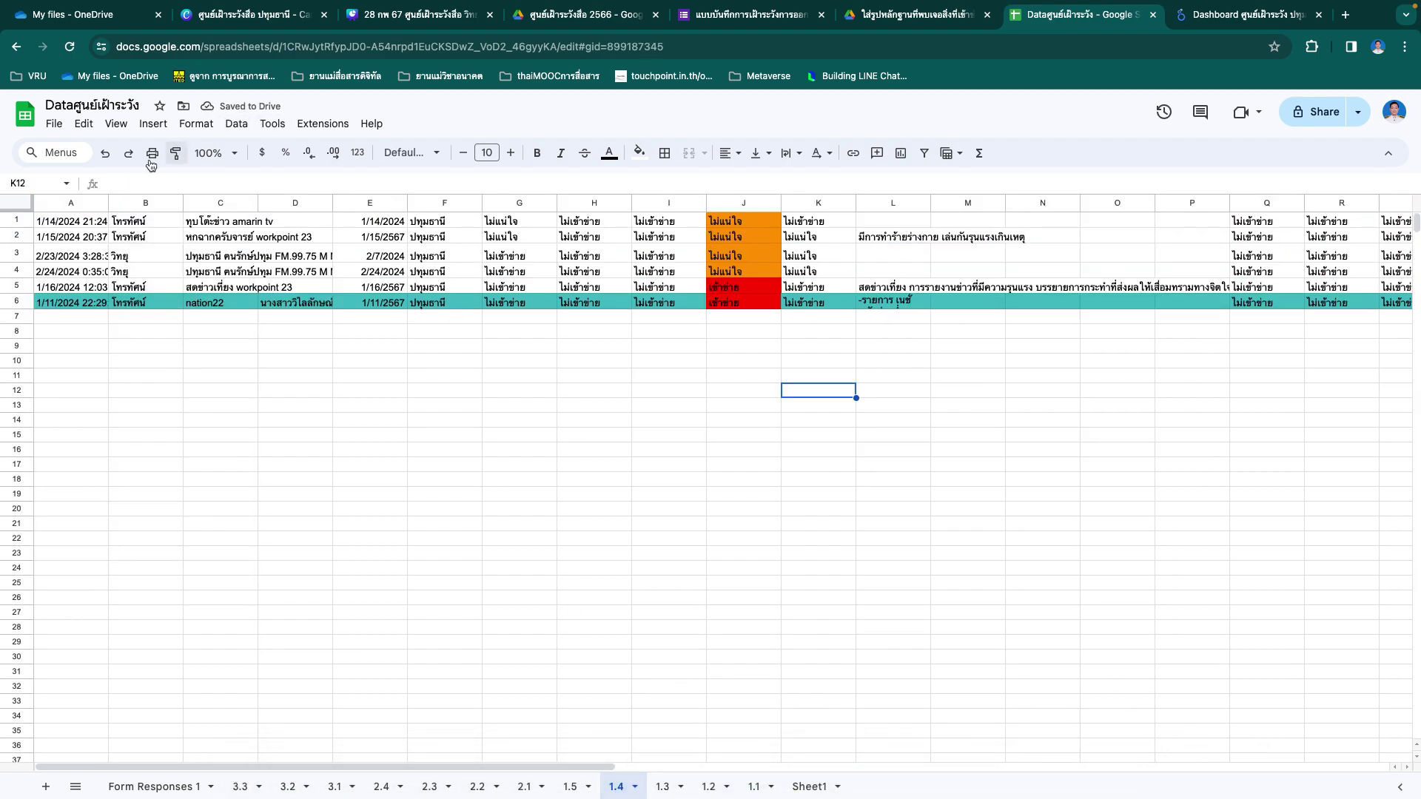
# Step: Insert one blank row above the first row in sheets 1.4 and 1.5
pyautogui.click(16, 220)
pyautogui.rightClick(16, 220)
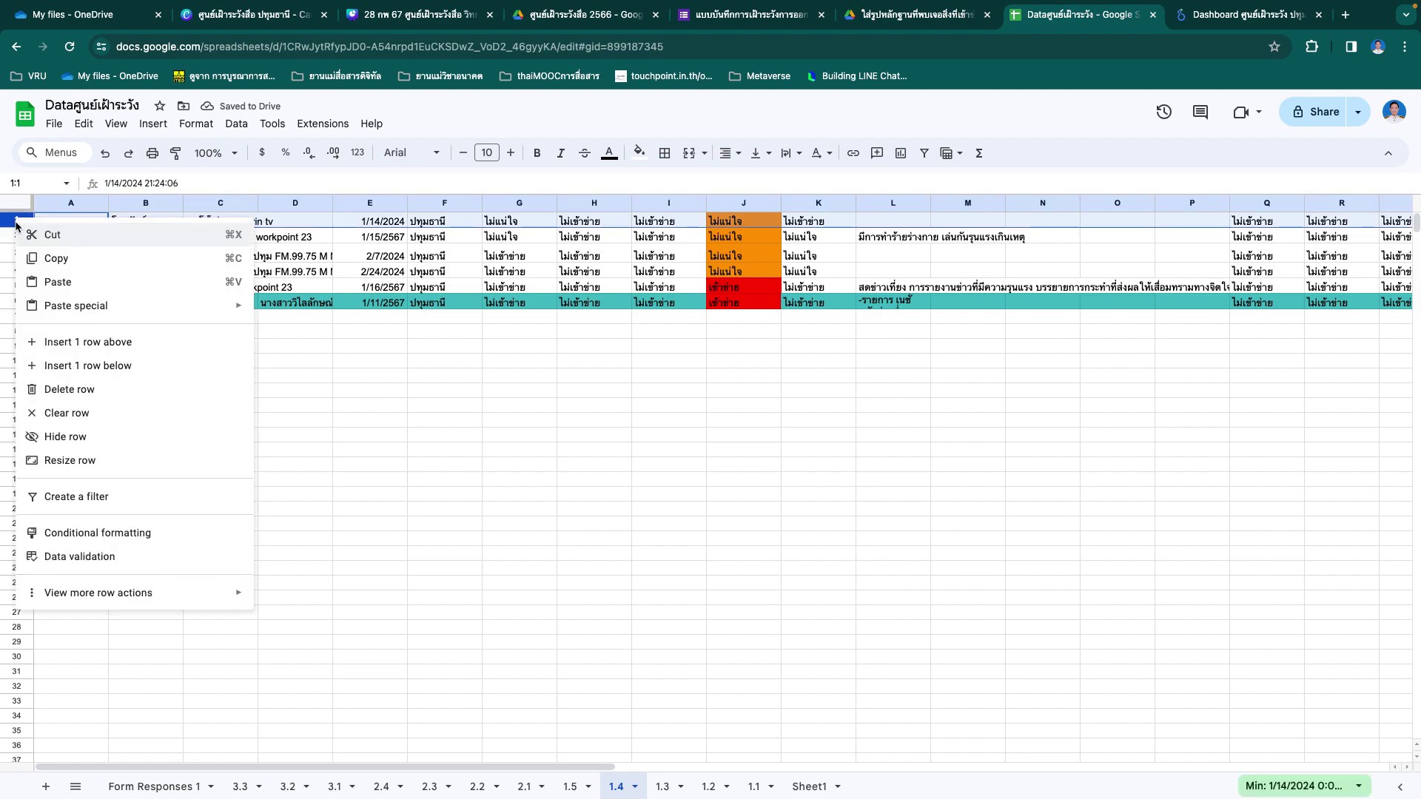
pyautogui.click(87, 342)
pyautogui.click(568, 786)
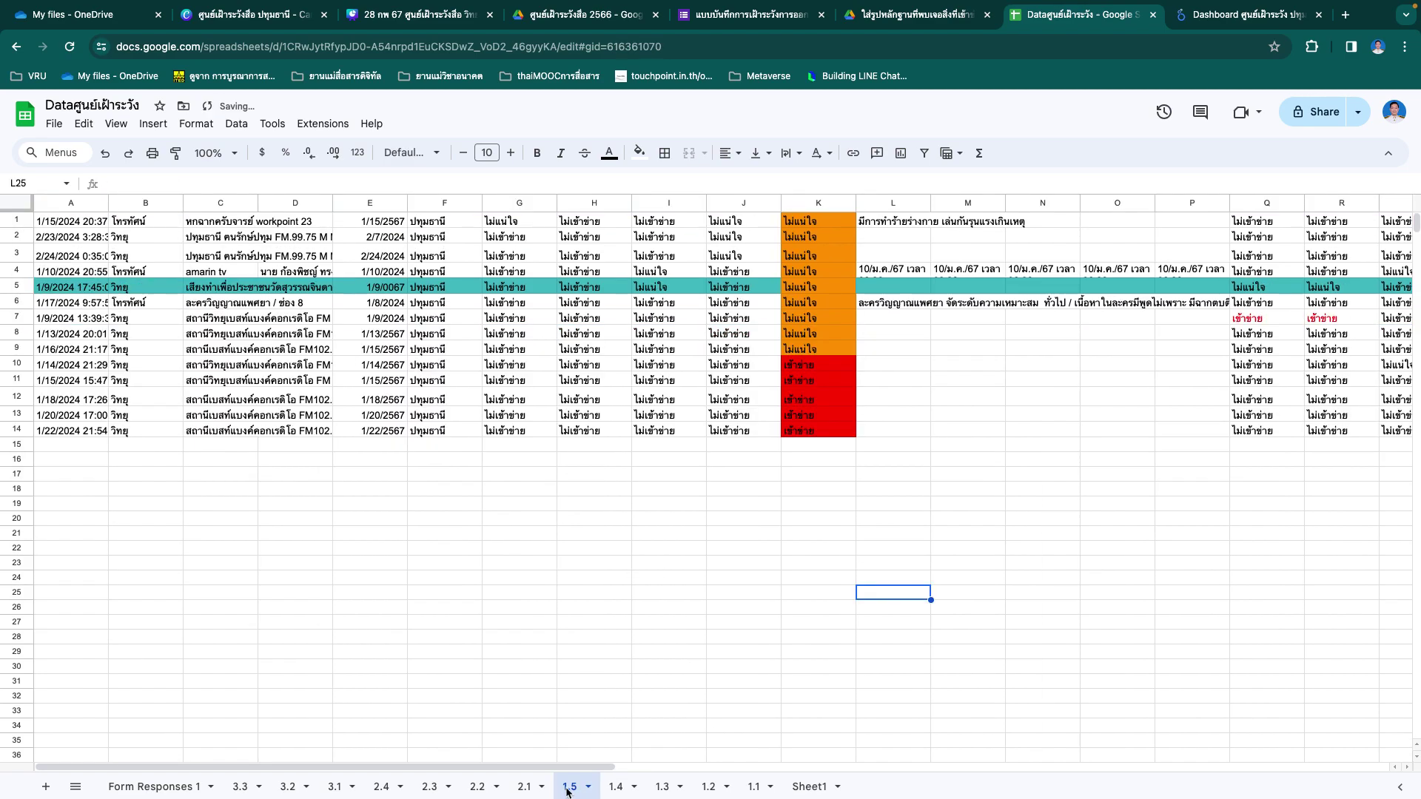
pyautogui.click(22, 220)
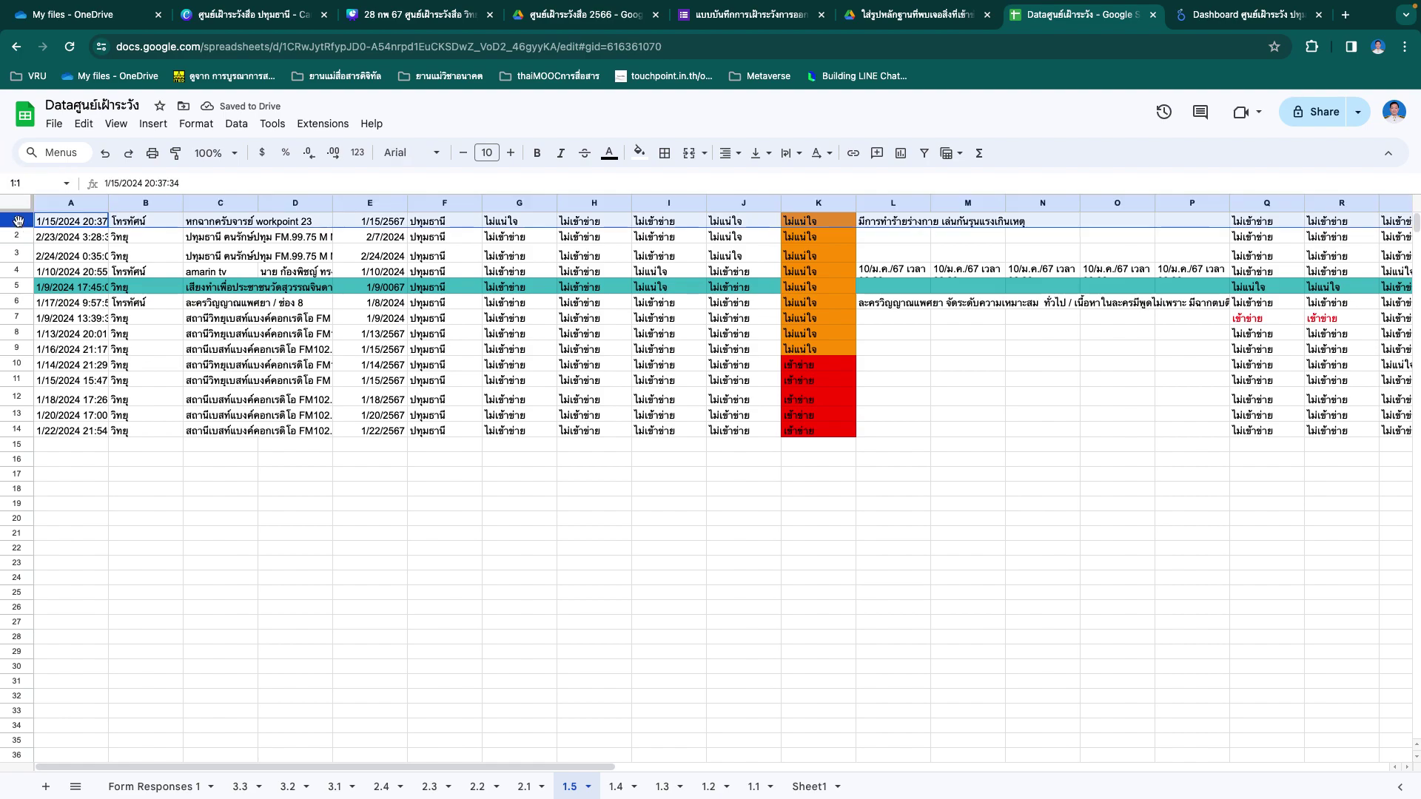
pyautogui.rightClick(22, 220)
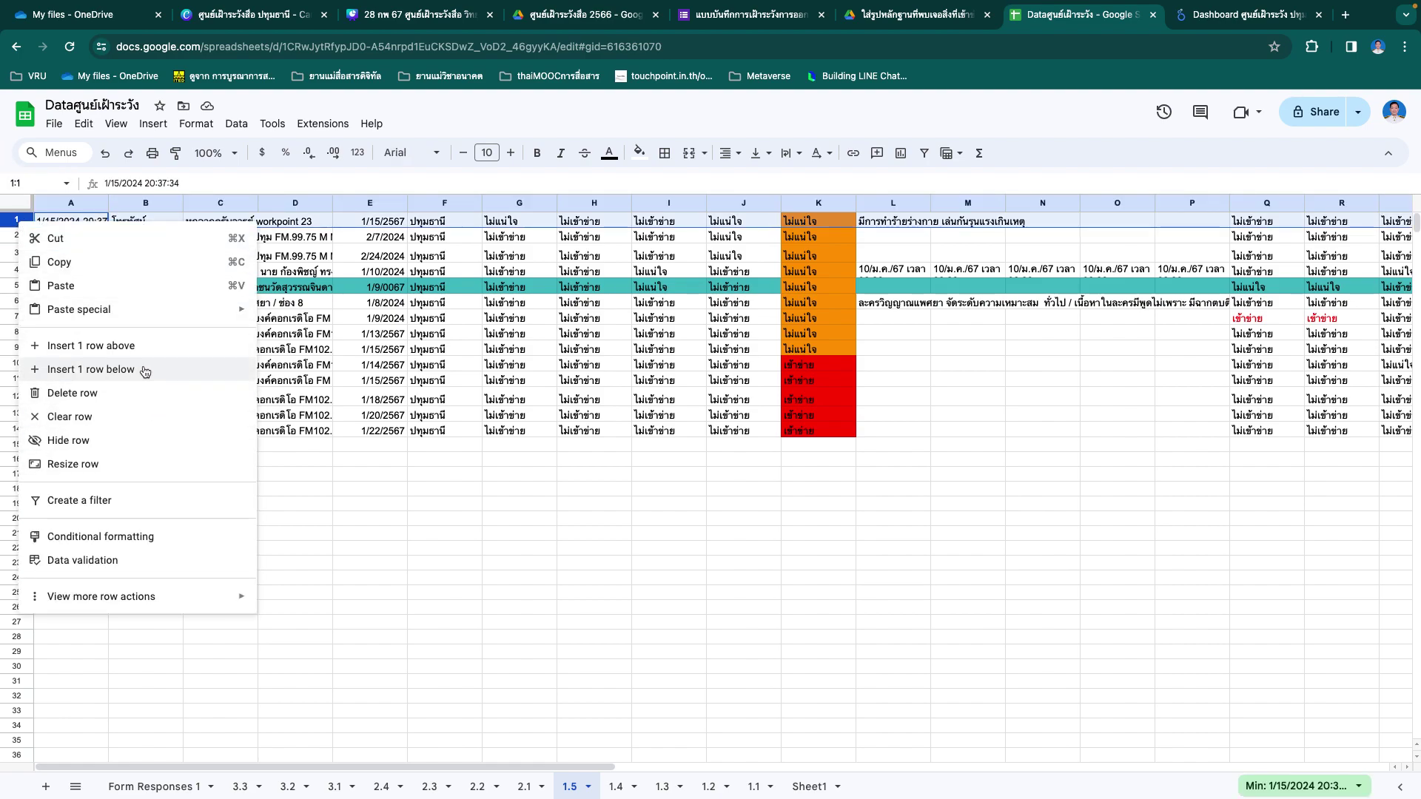
pyautogui.click(111, 346)
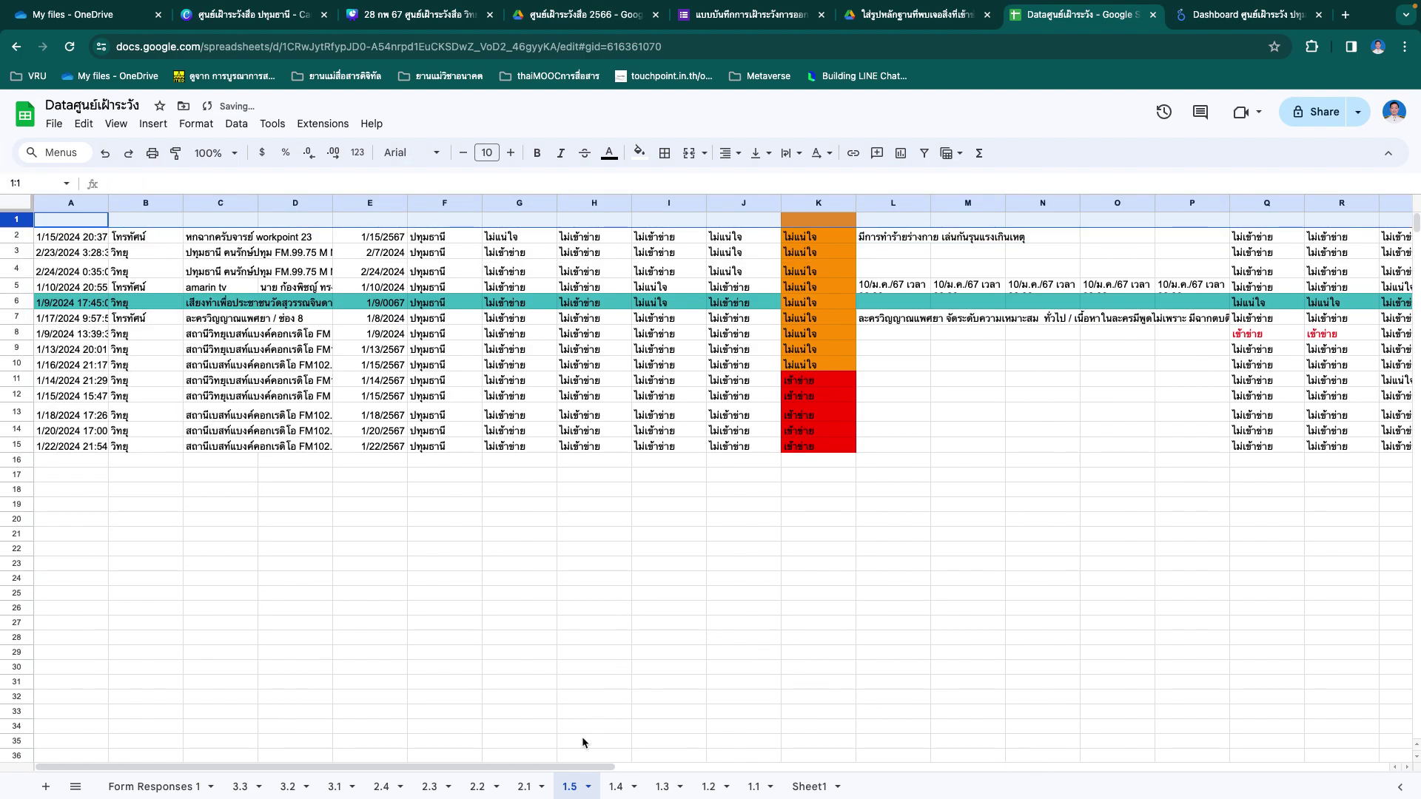
# Step: Copy header row 1 of sheet 2.1 into the blank first row of sheets 1.5 and 1.4
pyautogui.click(531, 791)
pyautogui.scroll(2, 196, 303)
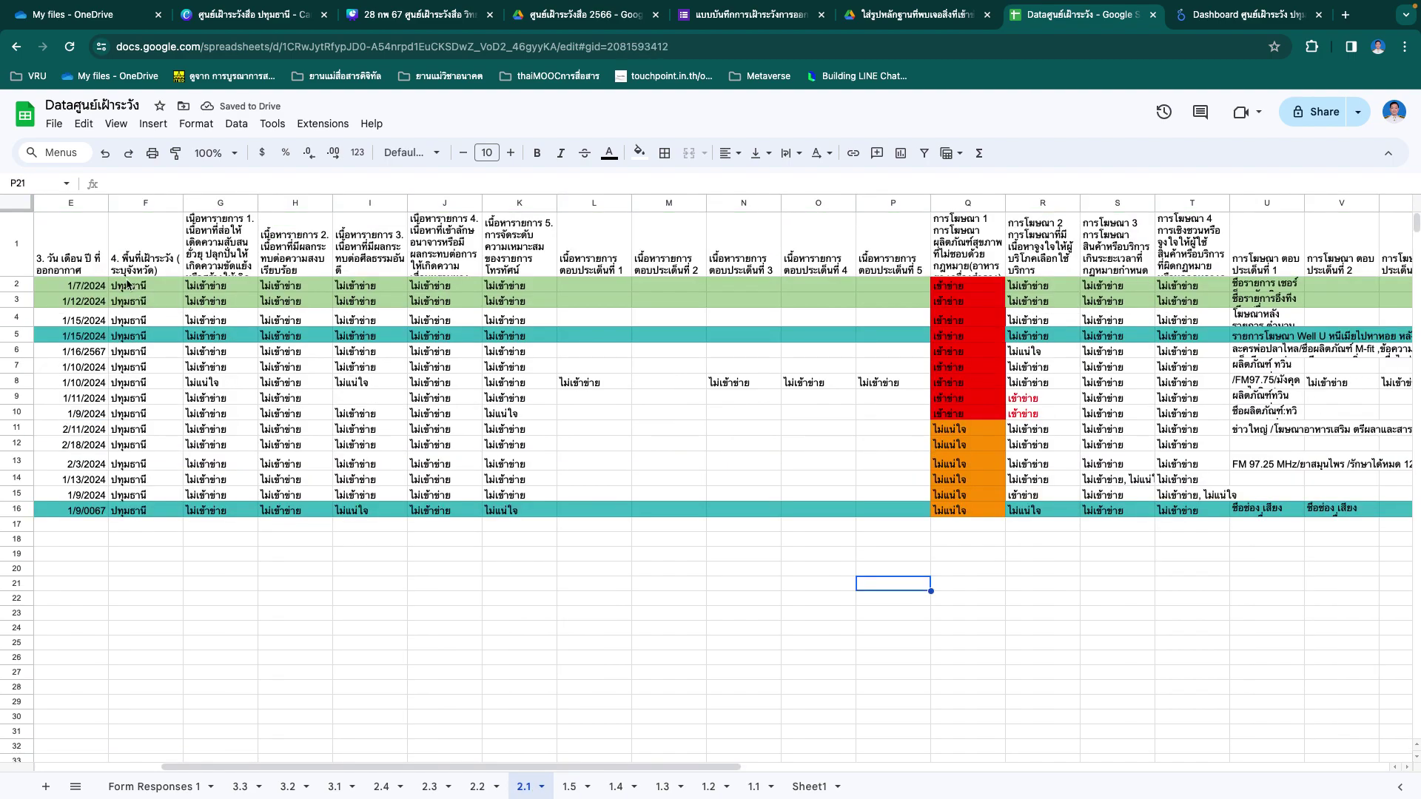
pyautogui.click(6, 230)
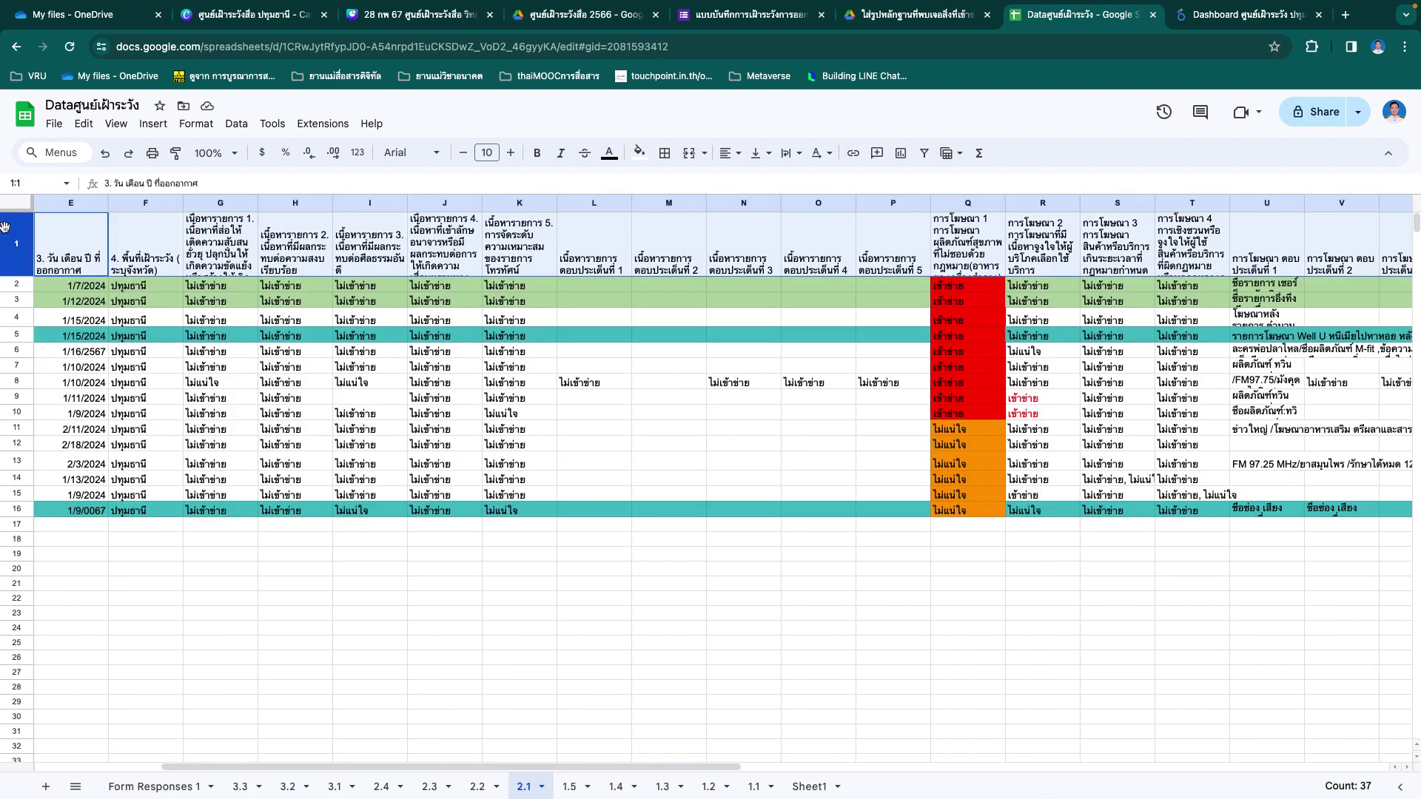
pyautogui.click(568, 786)
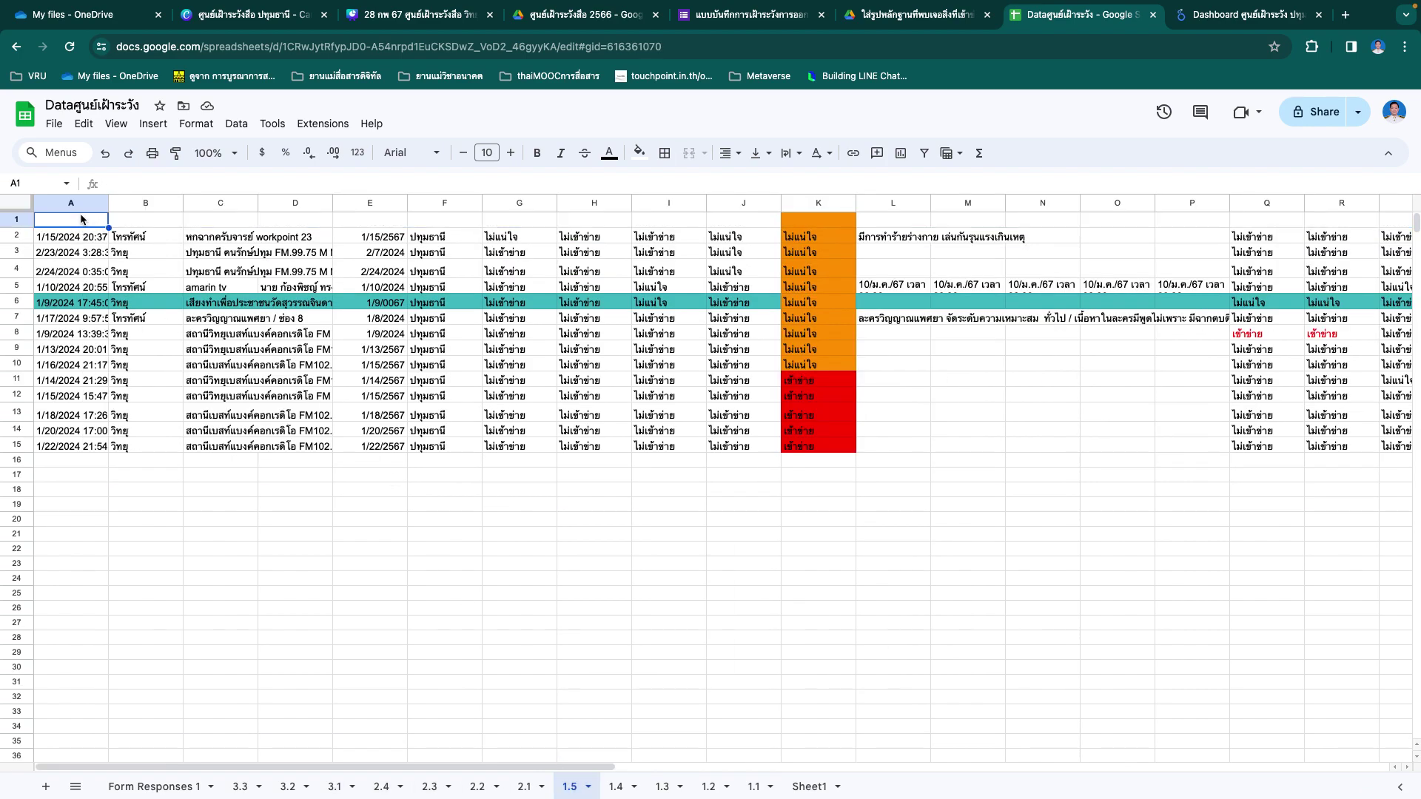
pyautogui.hotkey('ctrl', 'v')
pyautogui.click(615, 786)
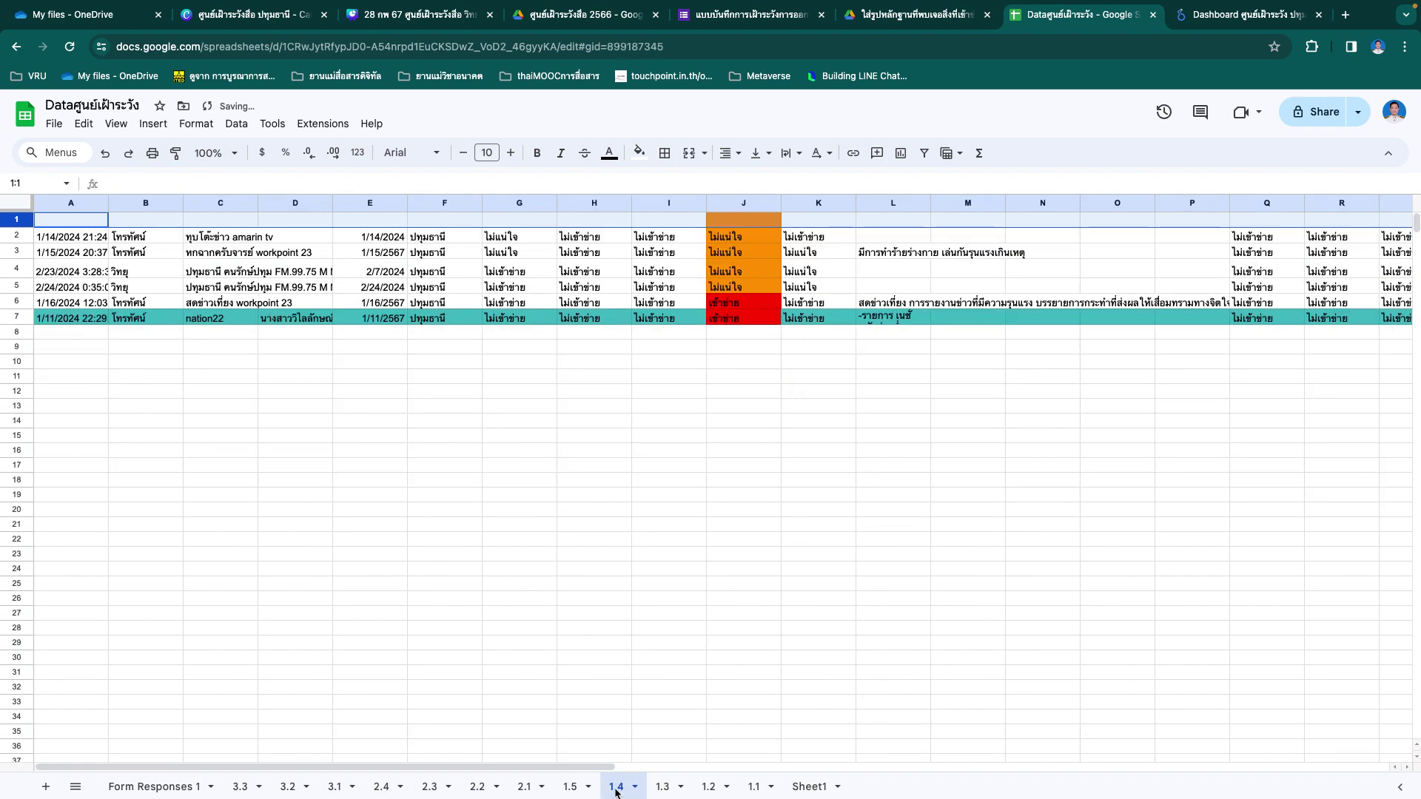
pyautogui.hotkey('ctrl', 'v')
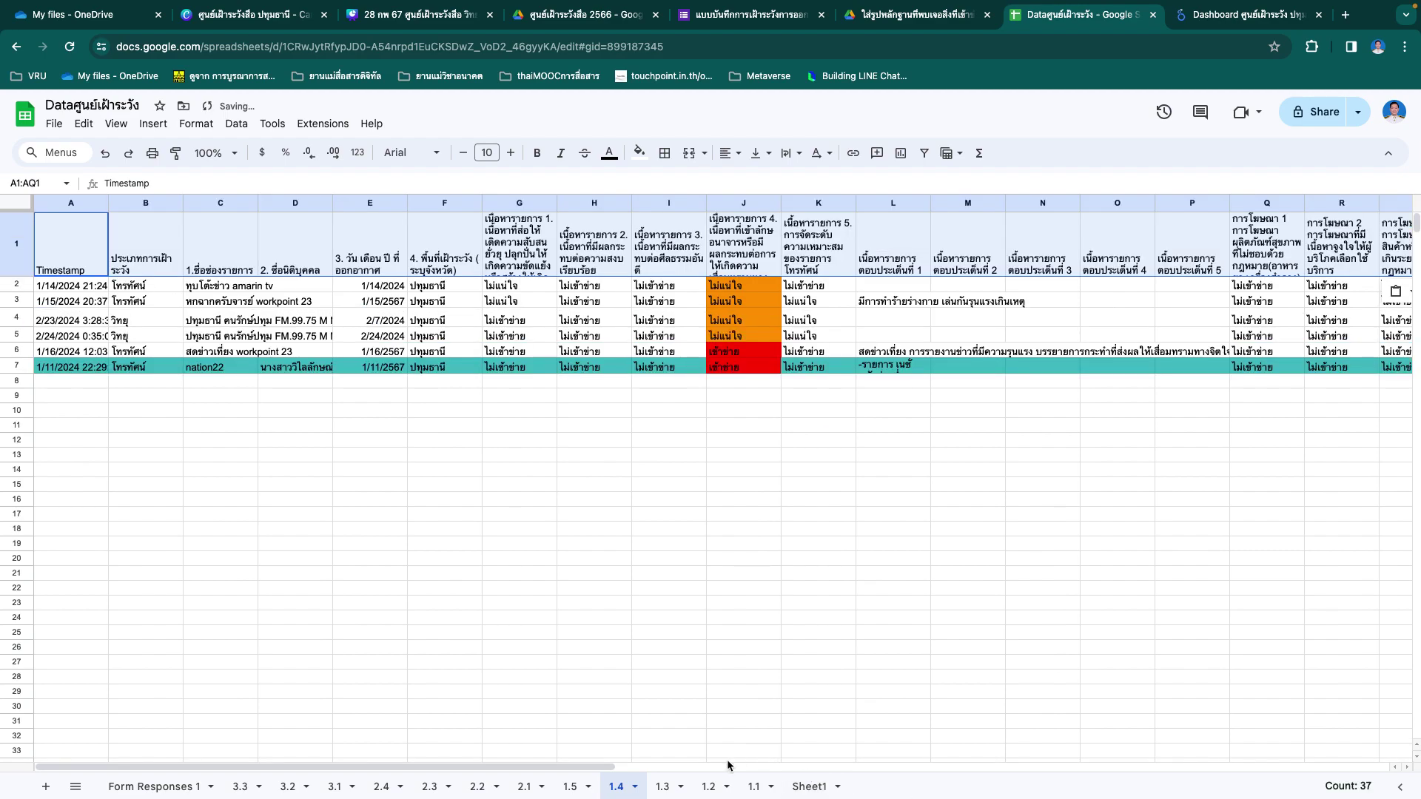
# Step: Paste the copied header row into the blank first row of sheets 1.3 and 1.2
pyautogui.click(662, 786)
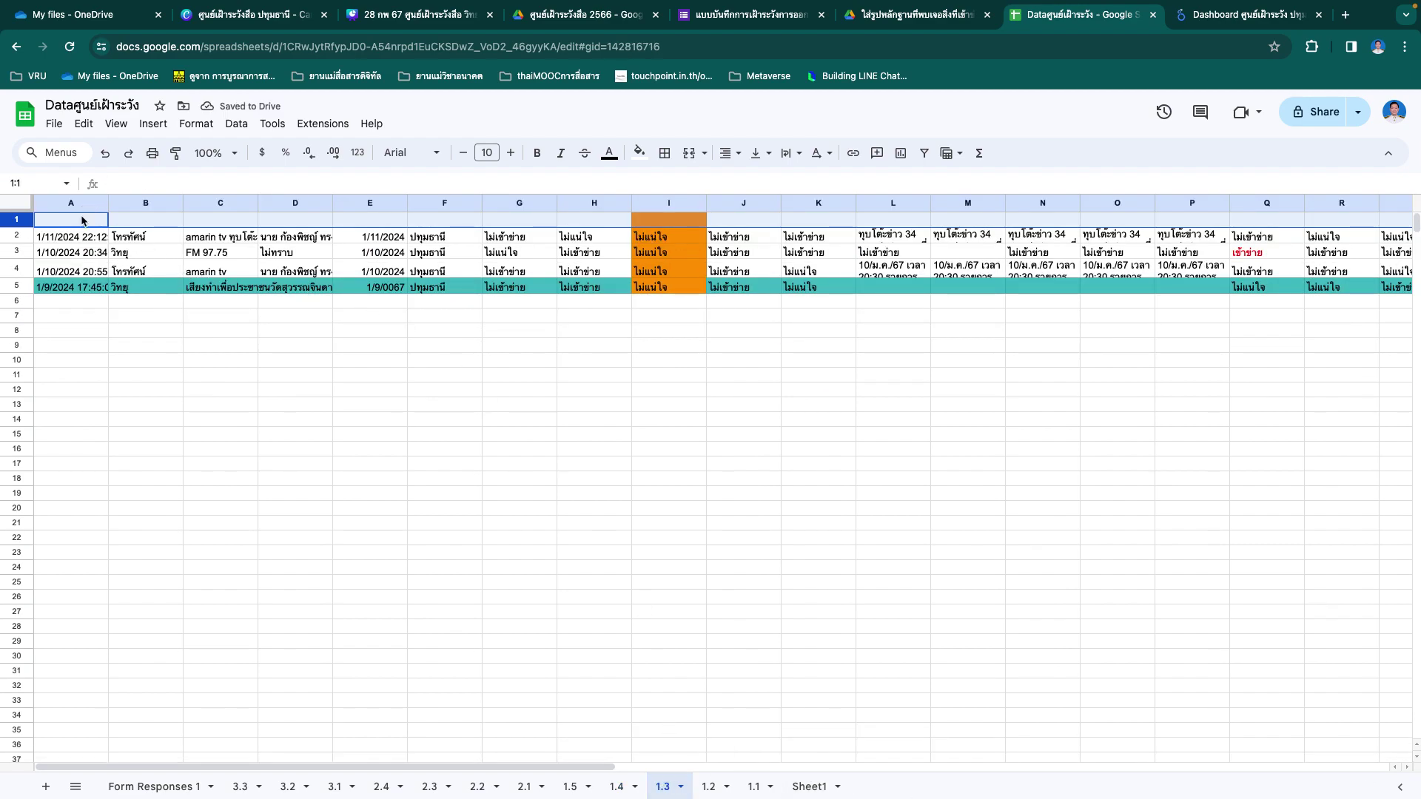
pyautogui.click(83, 219)
pyautogui.hotkey('ctrl', 'v')
pyautogui.click(708, 785)
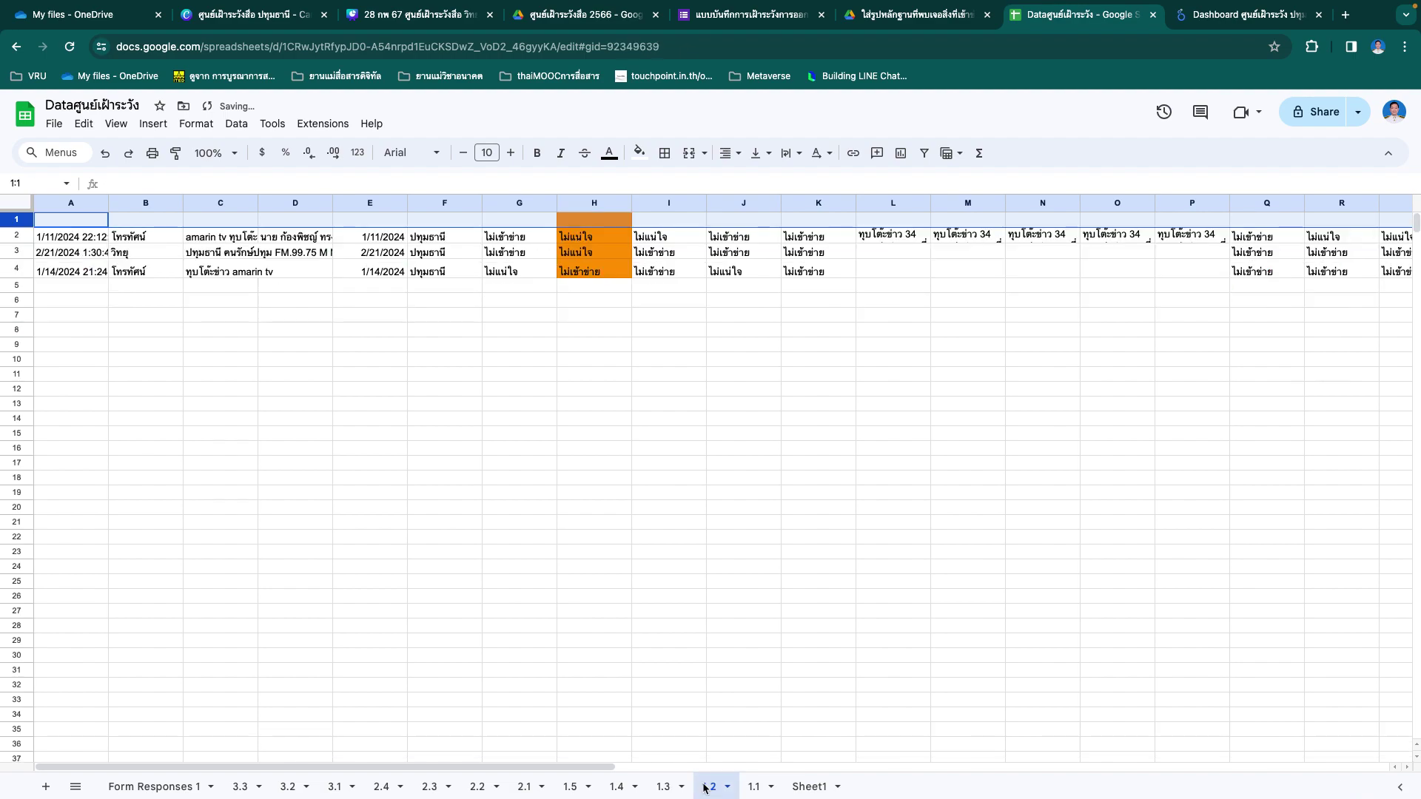
pyautogui.click(74, 225)
pyautogui.hotkey('ctrl', 'v')
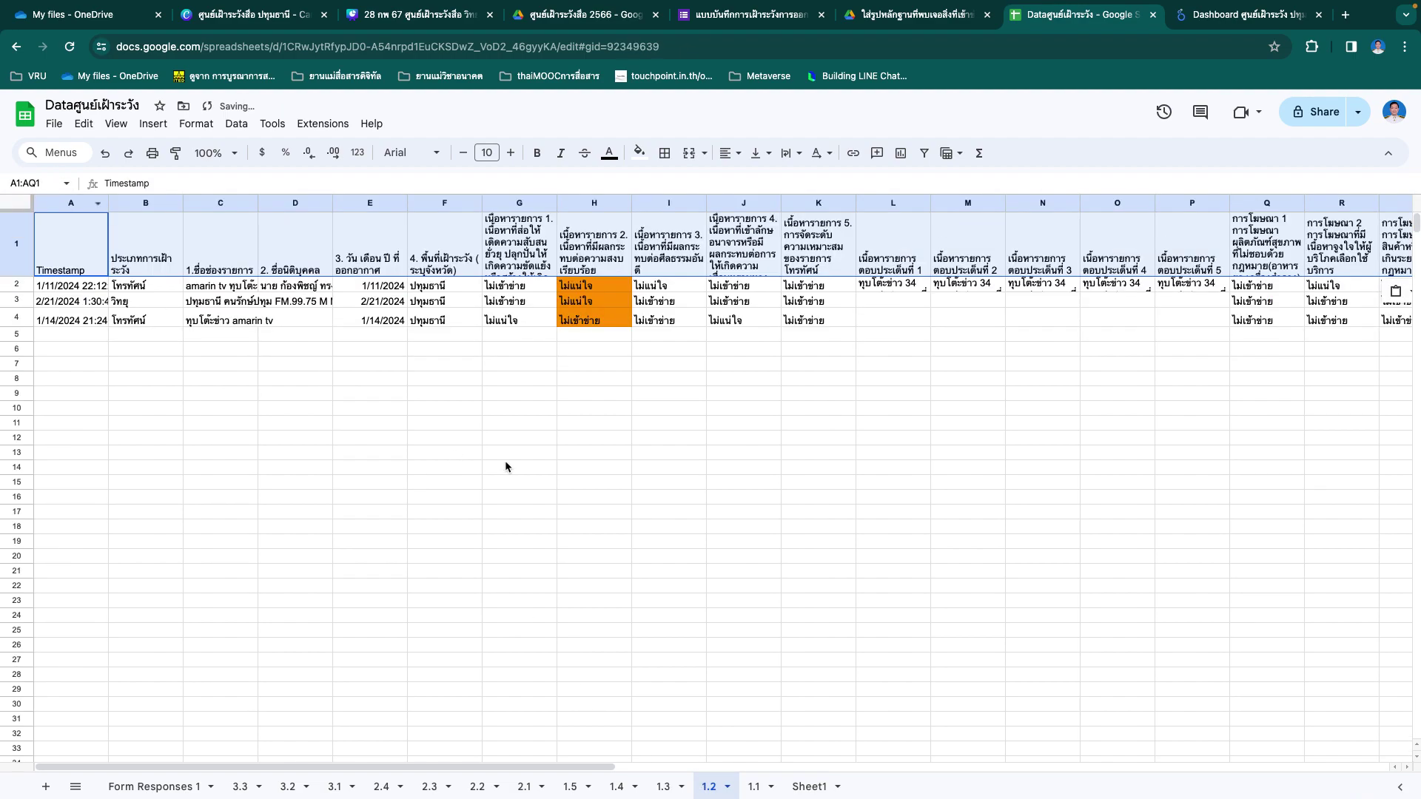
# Step: Paste the copied header row into the blank first row of sheet 1.1
pyautogui.click(754, 786)
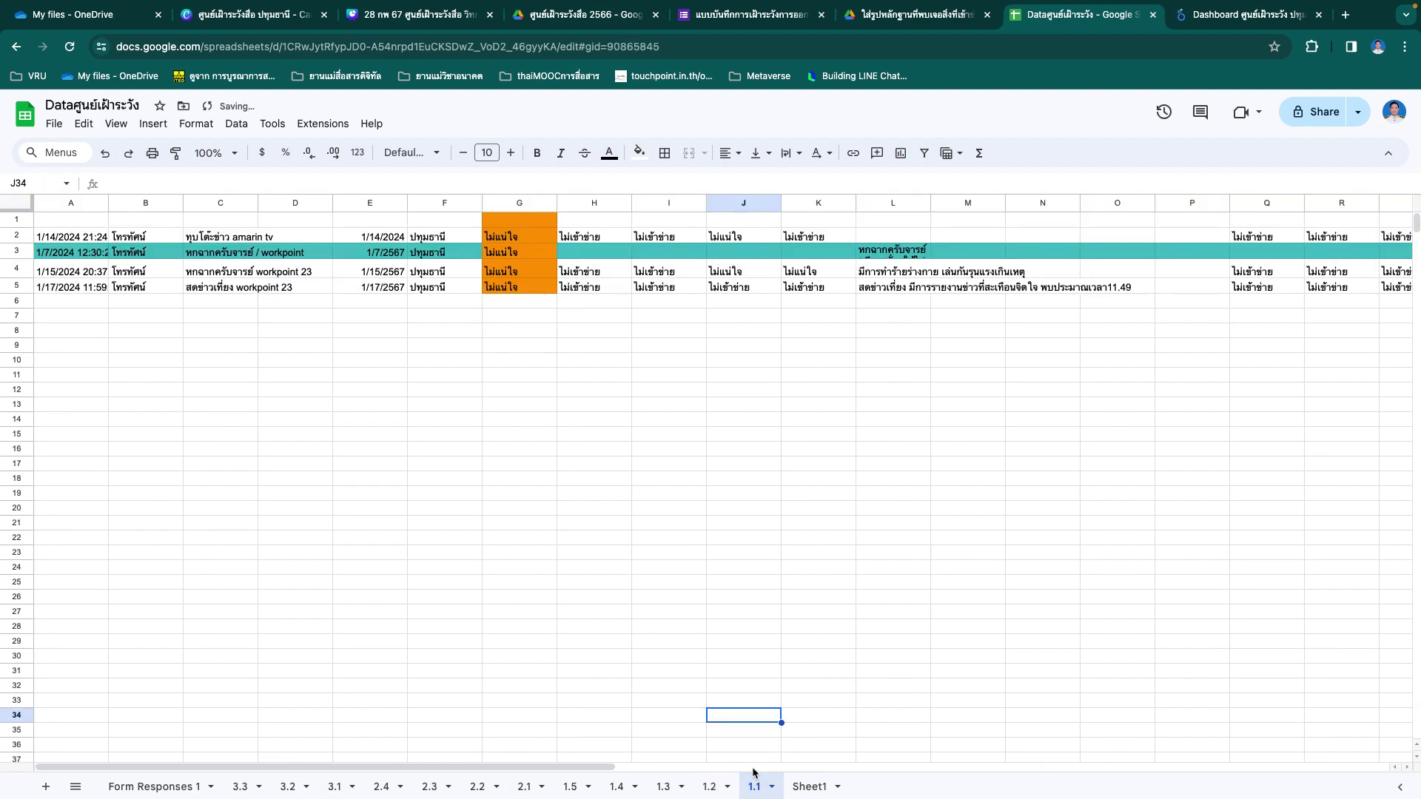
pyautogui.click(88, 216)
pyautogui.hotkey('ctrl', 'v')
pyautogui.click(878, 620)
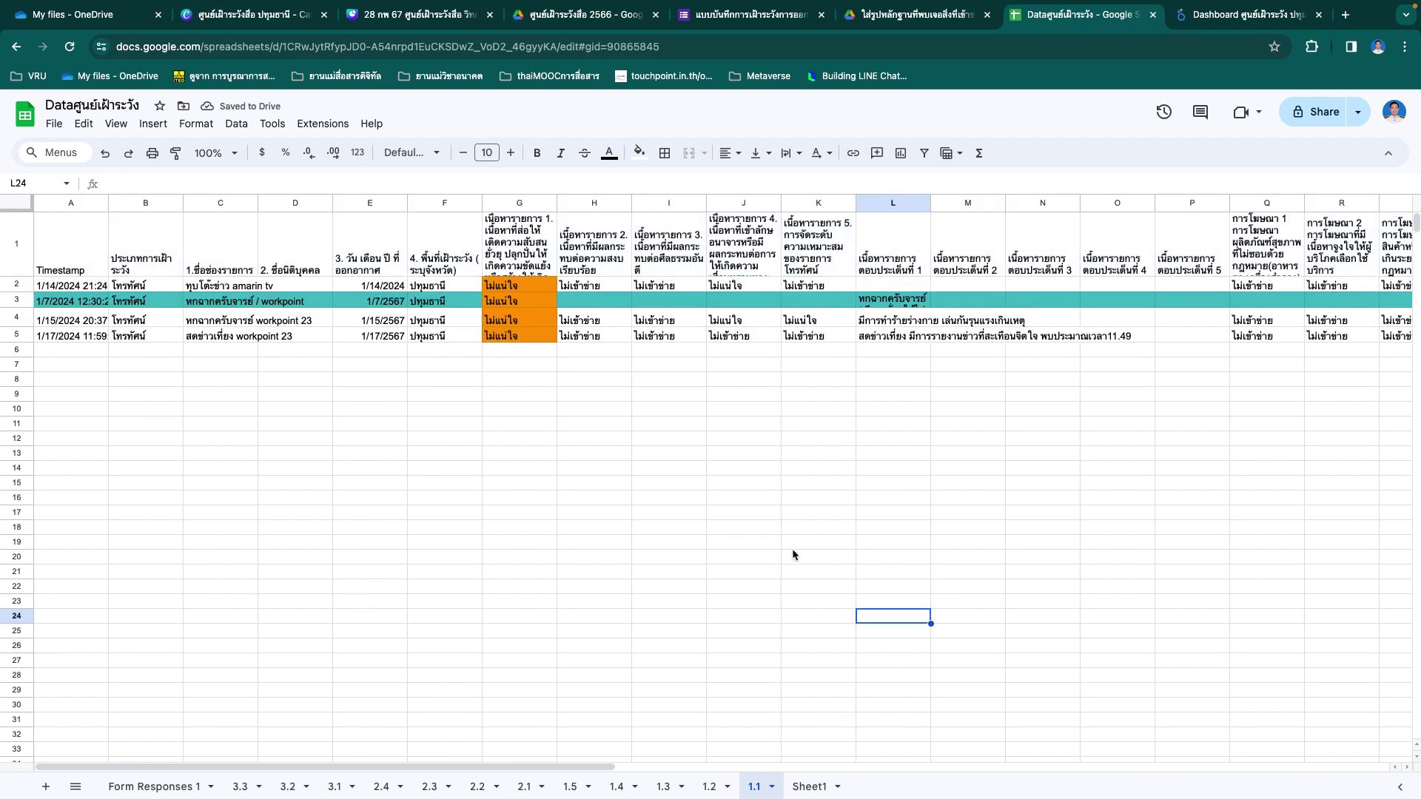
# Step: Delete columns Q to AD, holding the advertising and consumer-exploitation questions, from sheet 1.1 and look over the remaining columns
pyautogui.hscroll(4, 778, 388)
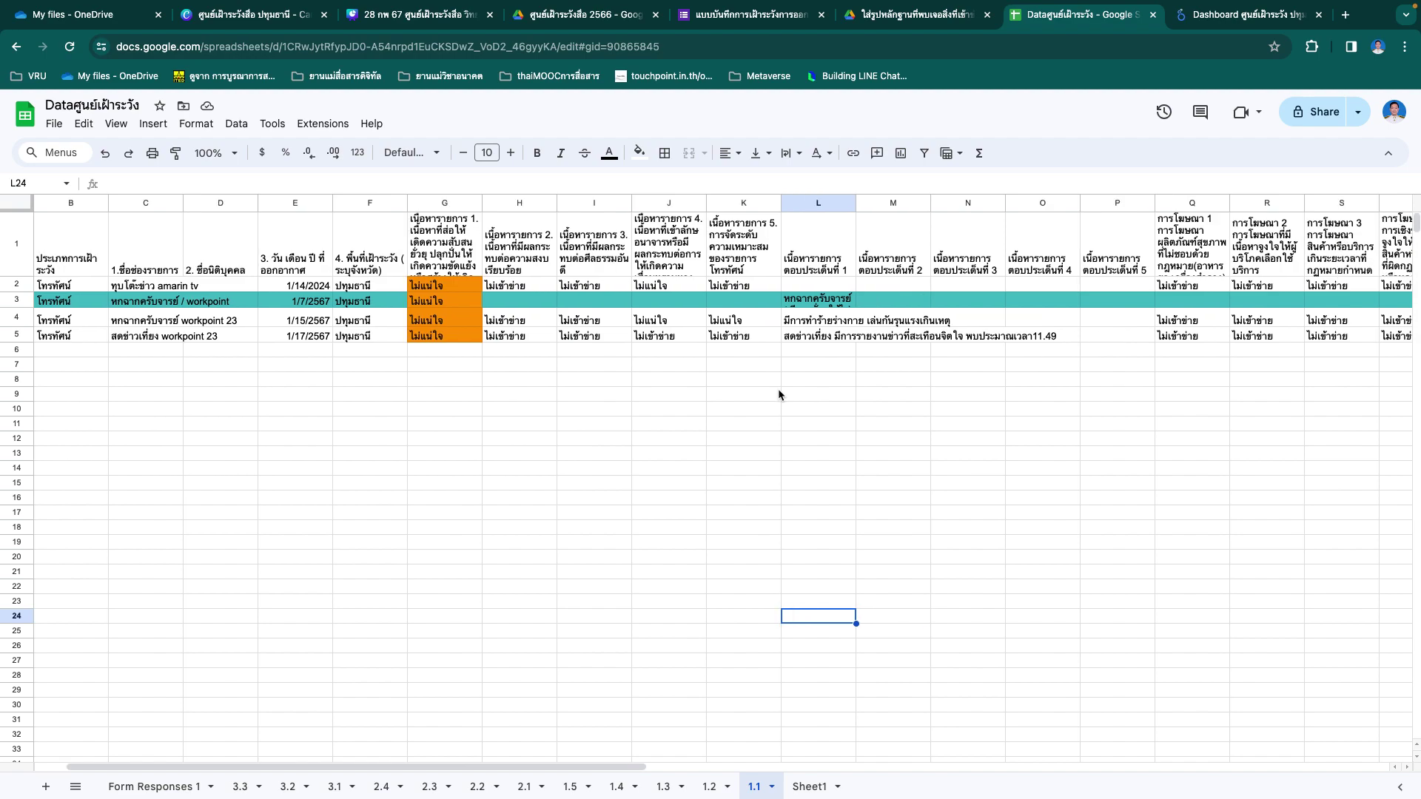
pyautogui.hscroll(2, 947, 370)
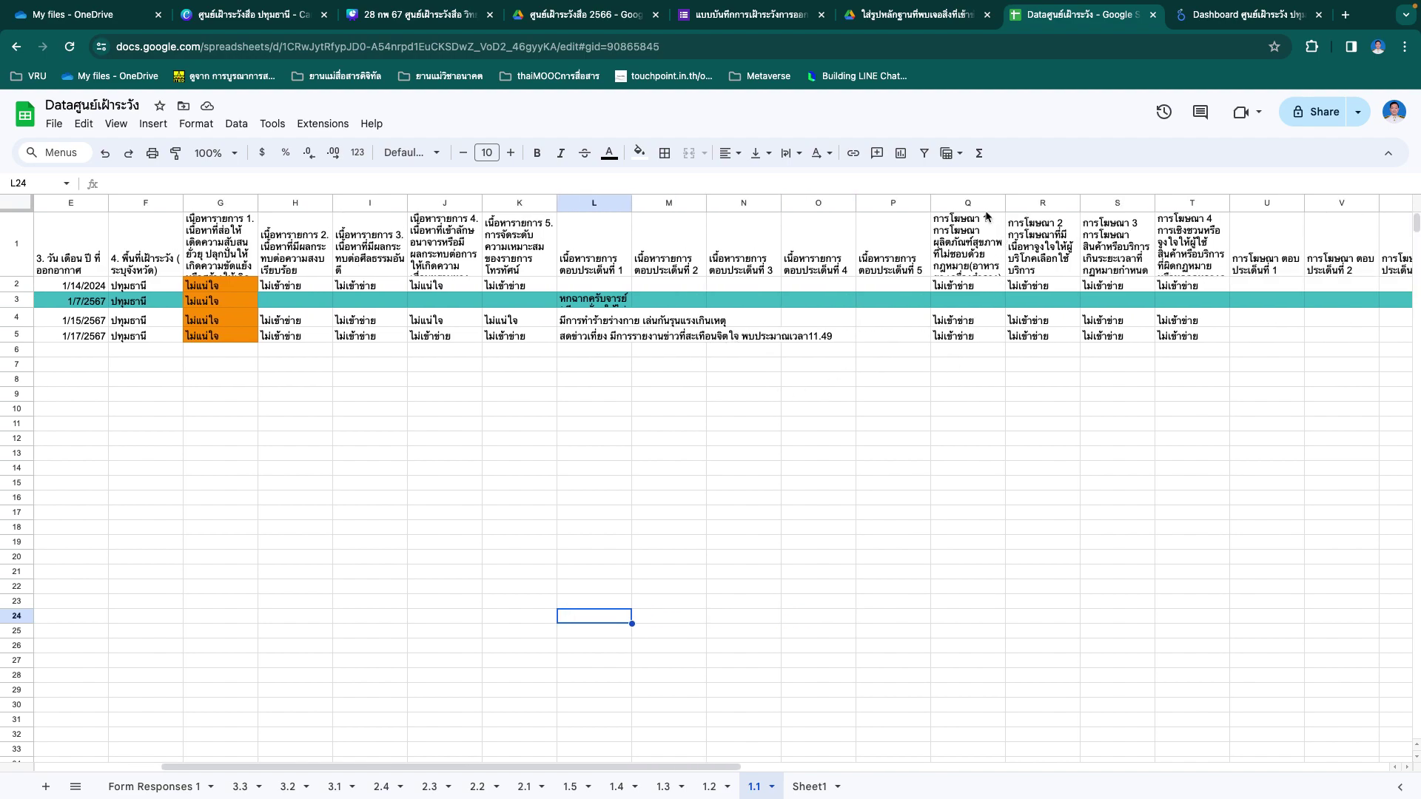
pyautogui.moveTo(978, 209); pyautogui.dragTo(360, 199)
pyautogui.rightClick(363, 206)
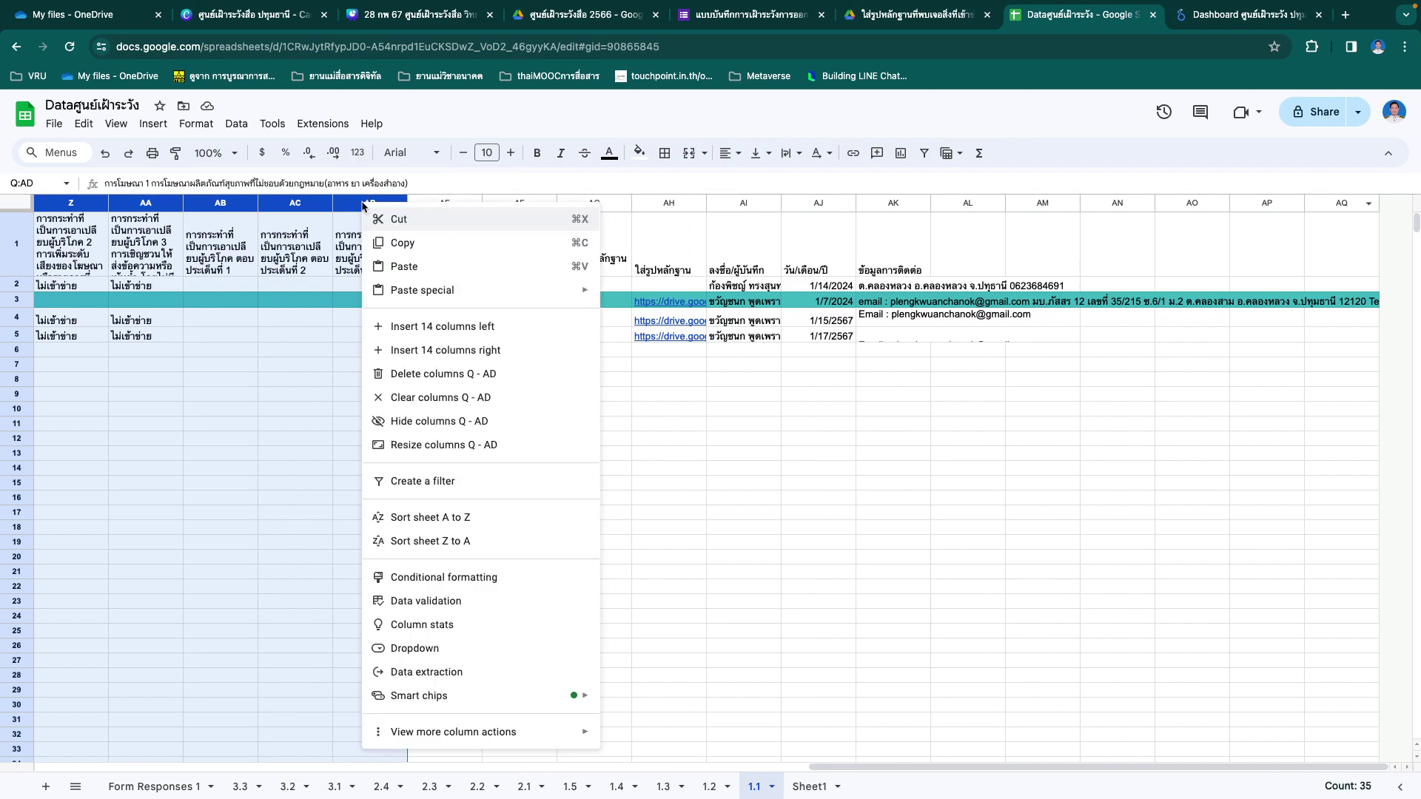
pyautogui.click(445, 374)
pyautogui.hscroll(-8, 613, 474)
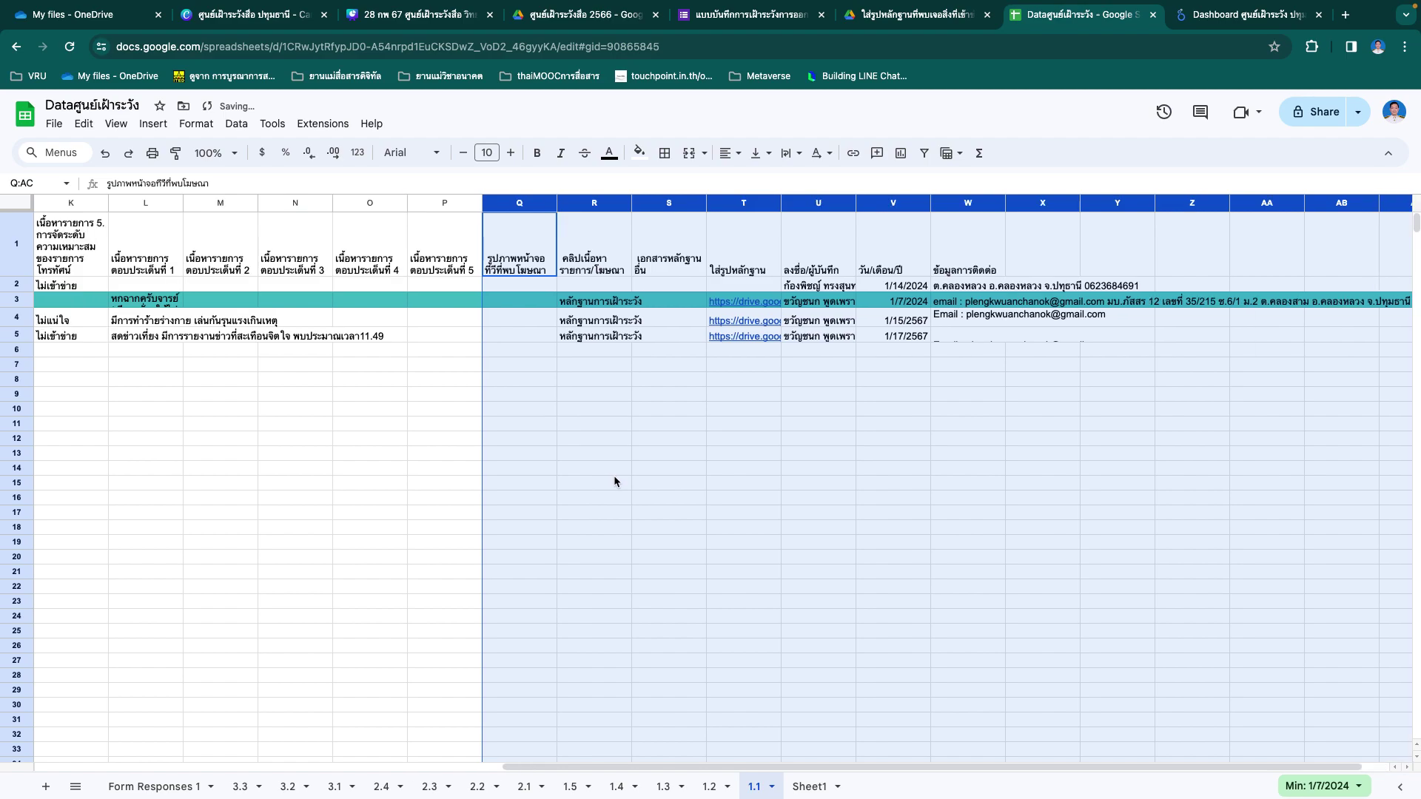
pyautogui.click(709, 501)
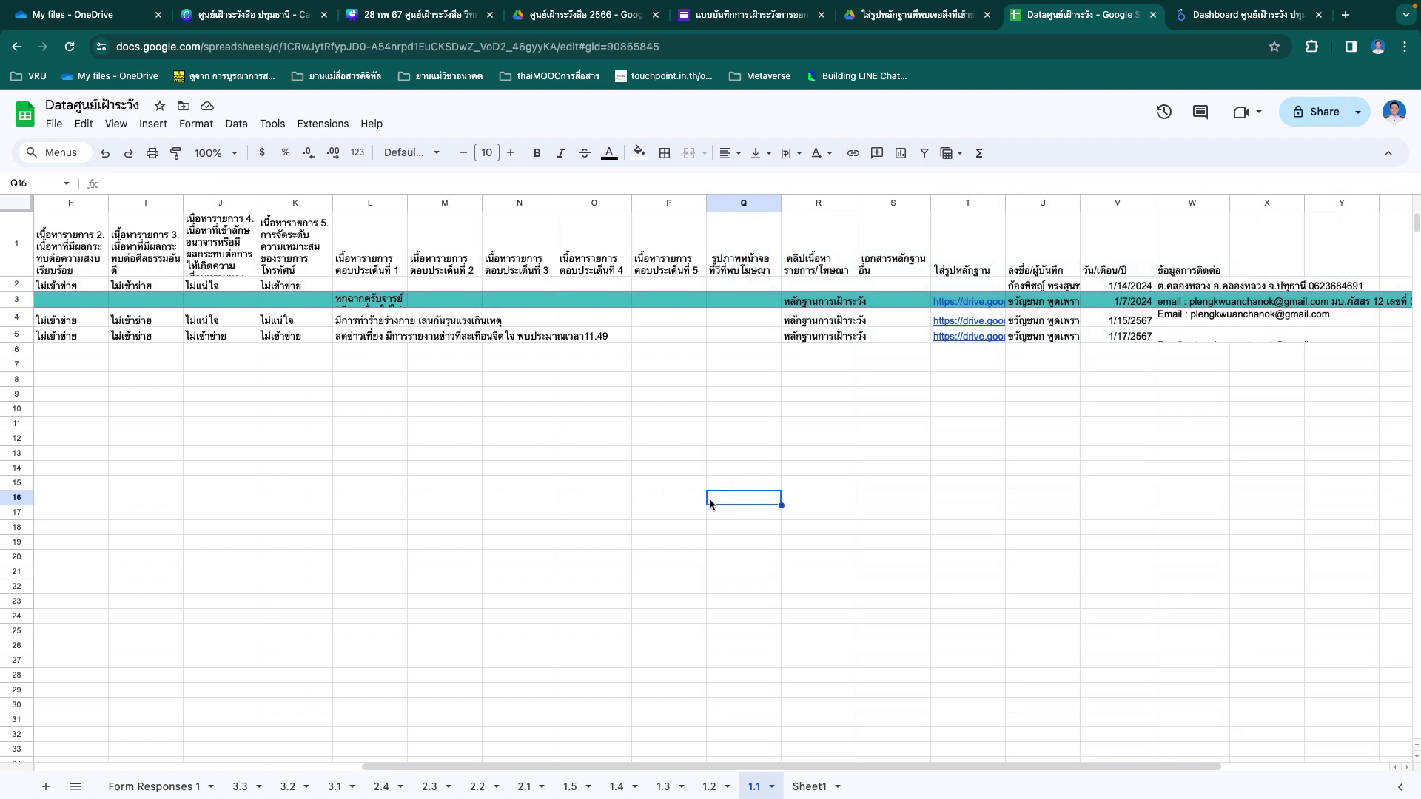
pyautogui.hscroll(-4, 708, 548)
# Step: Delete the advertising and consumer-exploitation columns Q to AD from sheet 1.2
pyautogui.click(709, 786)
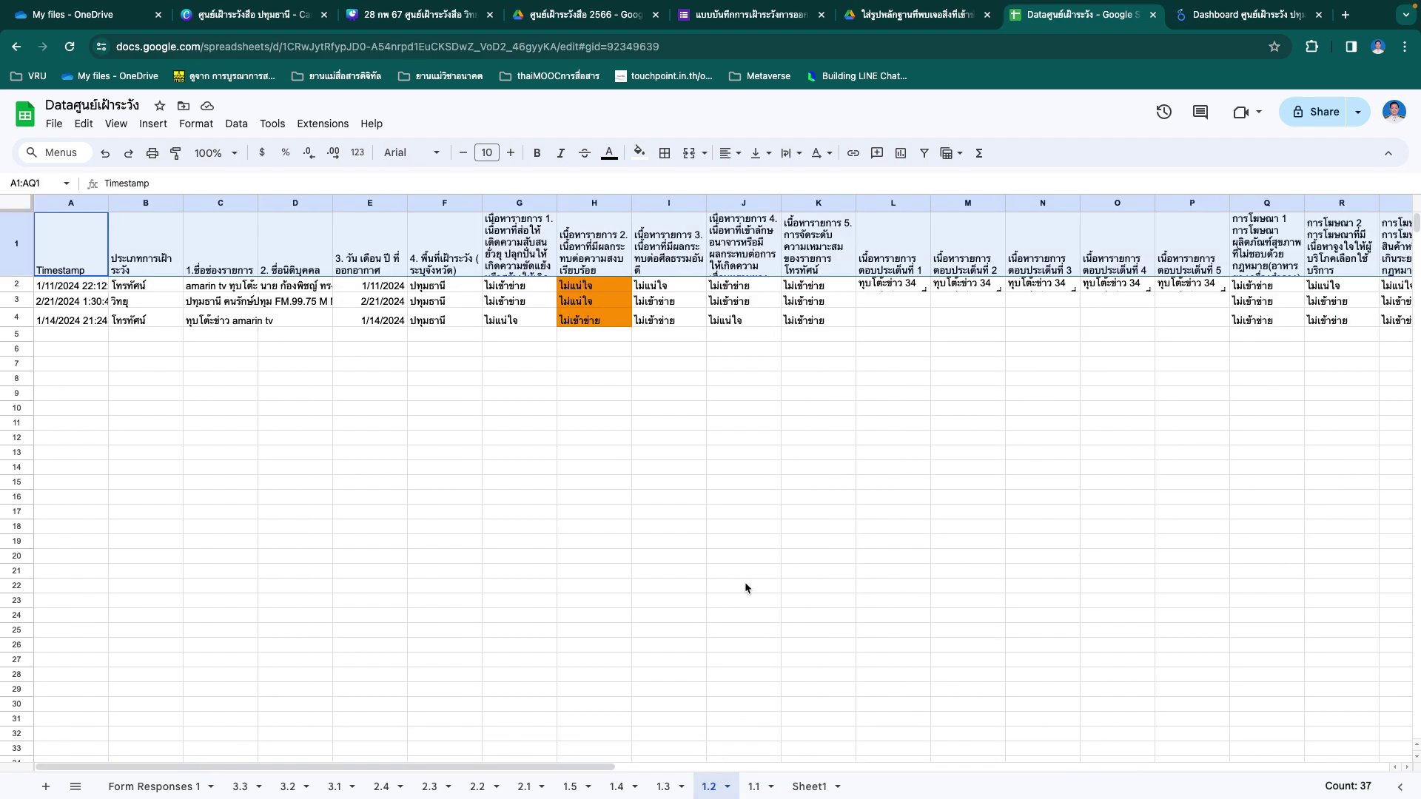
pyautogui.hscroll(5, 743, 580)
pyautogui.moveTo(899, 205); pyautogui.dragTo(403, 220)
pyautogui.rightClick(388, 214)
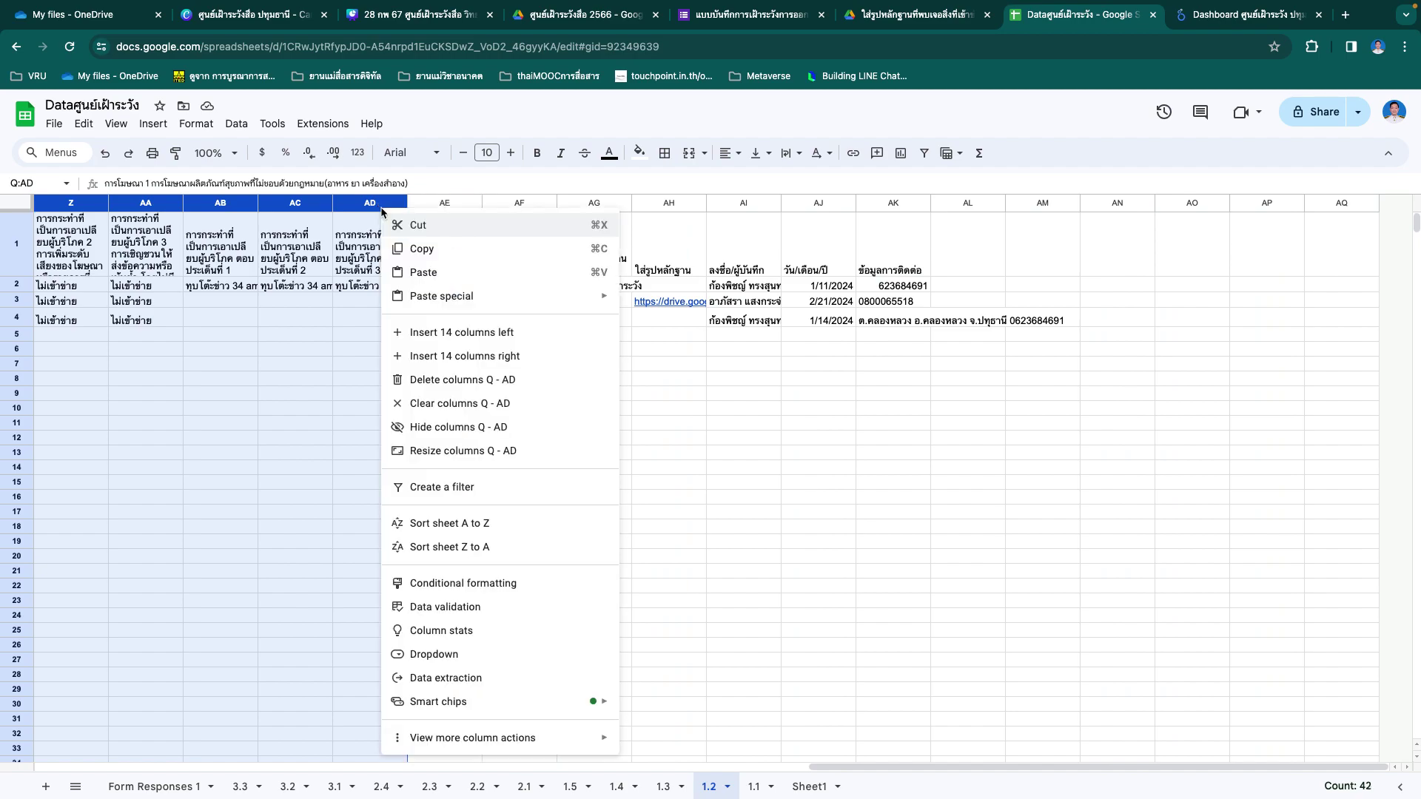
pyautogui.click(438, 380)
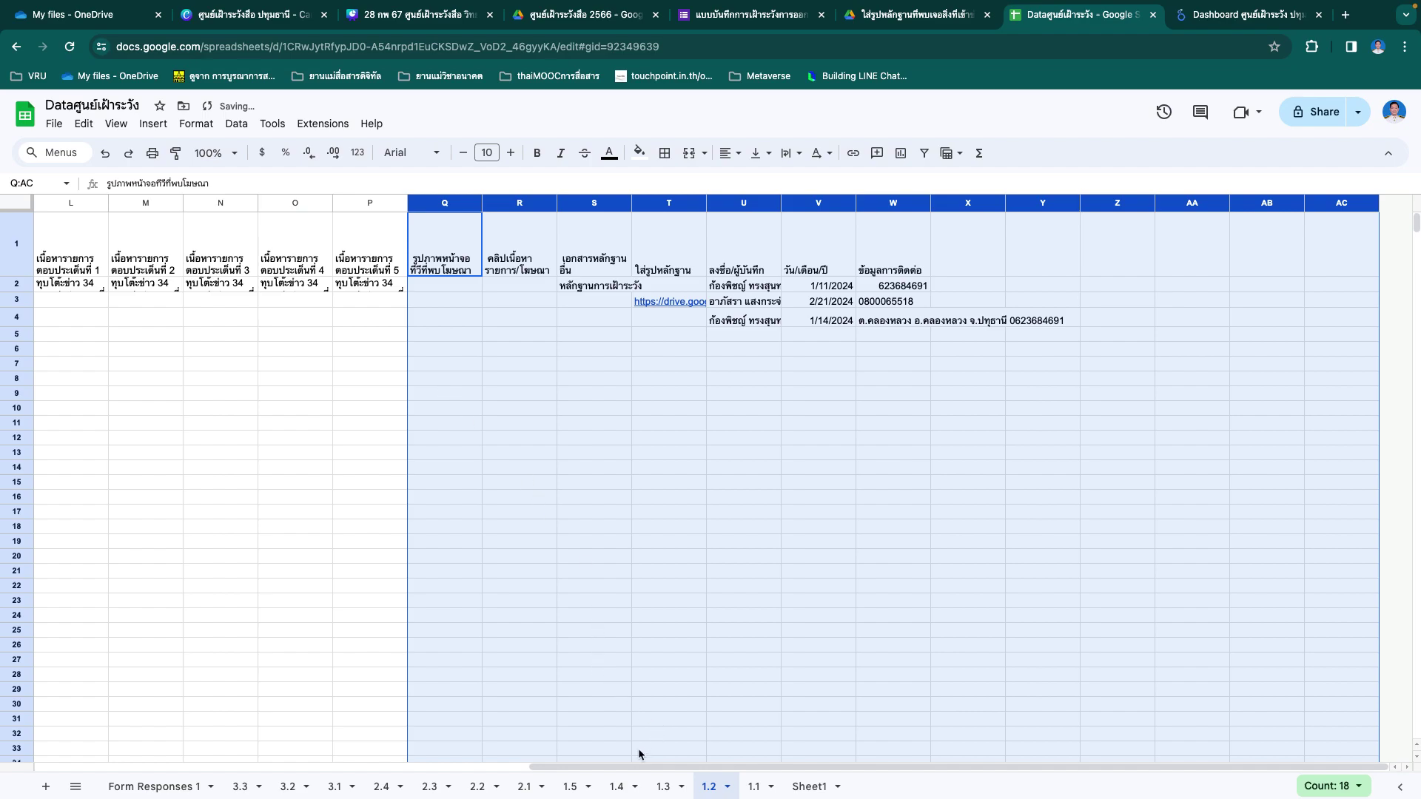
# Step: Delete the advertising and consumer-exploitation columns Q to AD from sheet 1.3
pyautogui.click(665, 787)
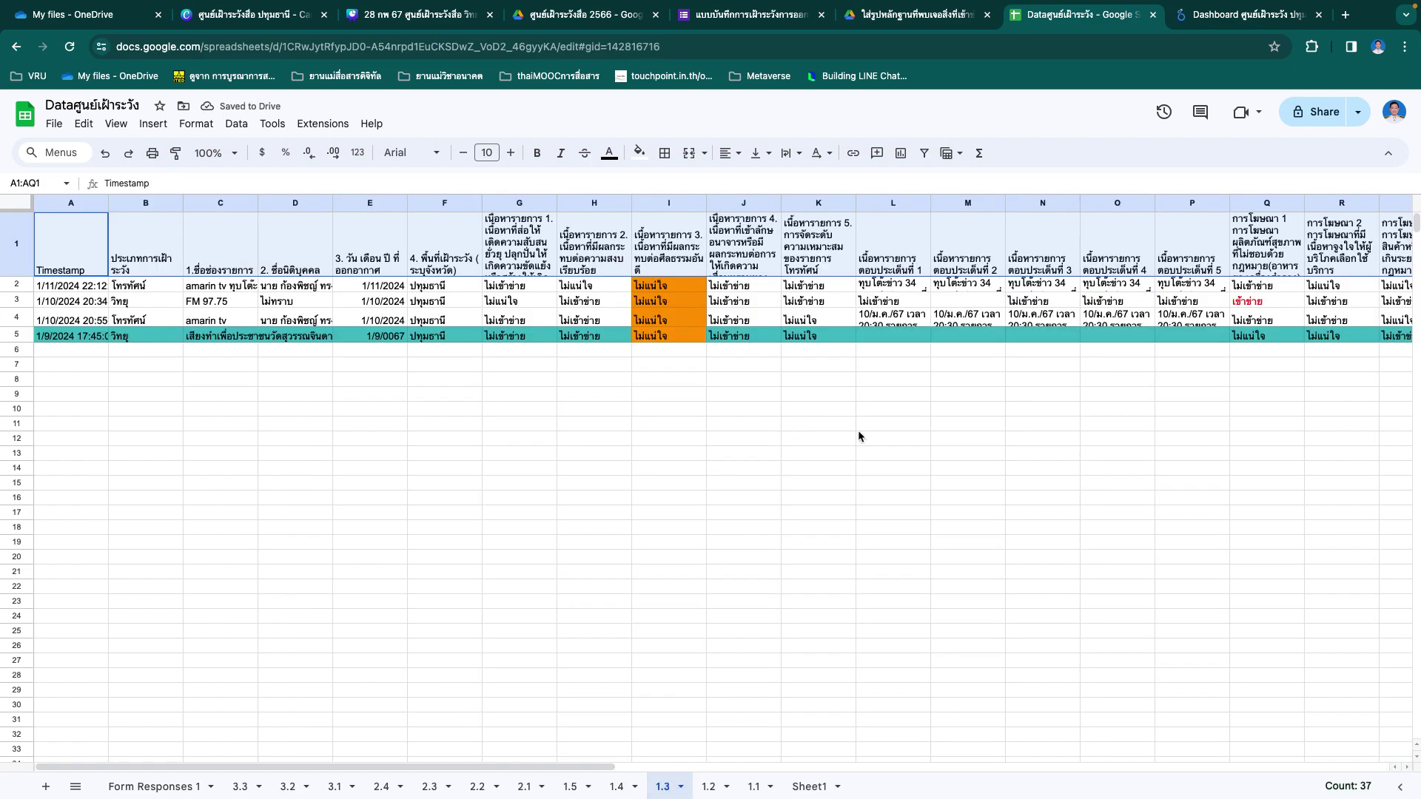
pyautogui.hscroll(2, 858, 436)
pyautogui.moveTo(1115, 204); pyautogui.dragTo(368, 202)
pyautogui.rightClick(368, 201)
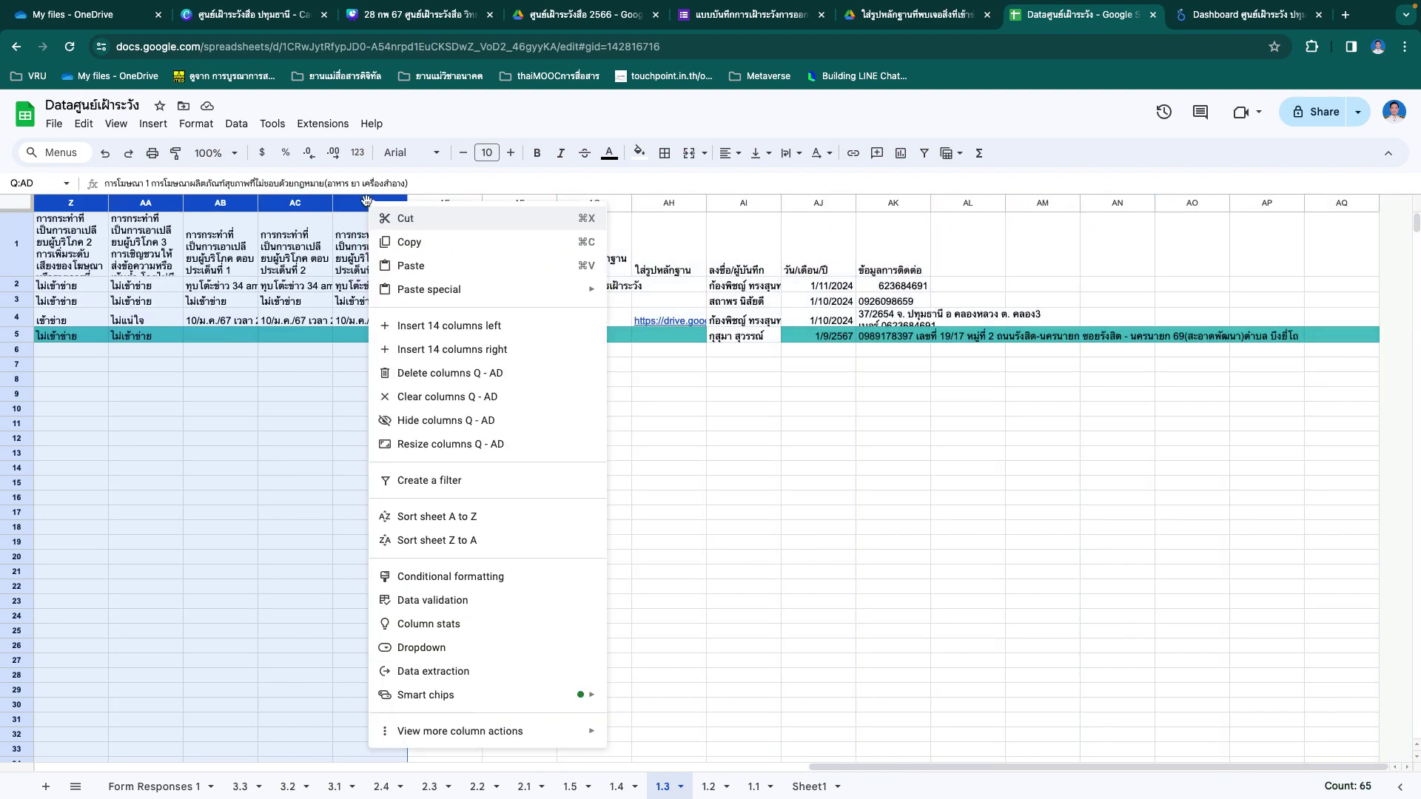
pyautogui.click(453, 374)
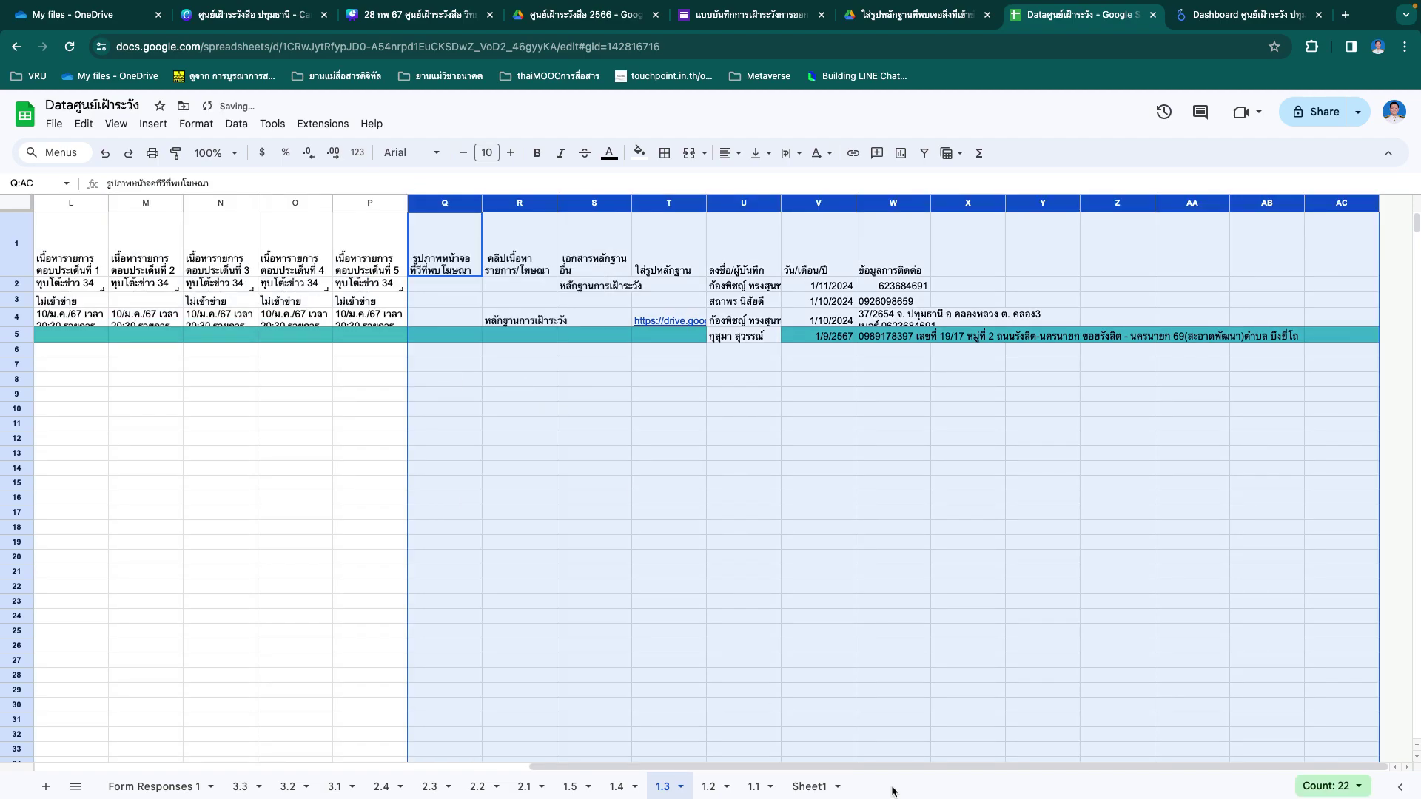
# Step: Delete the advertising and consumer-exploitation columns Q to AD from sheet 1.4
pyautogui.click(616, 786)
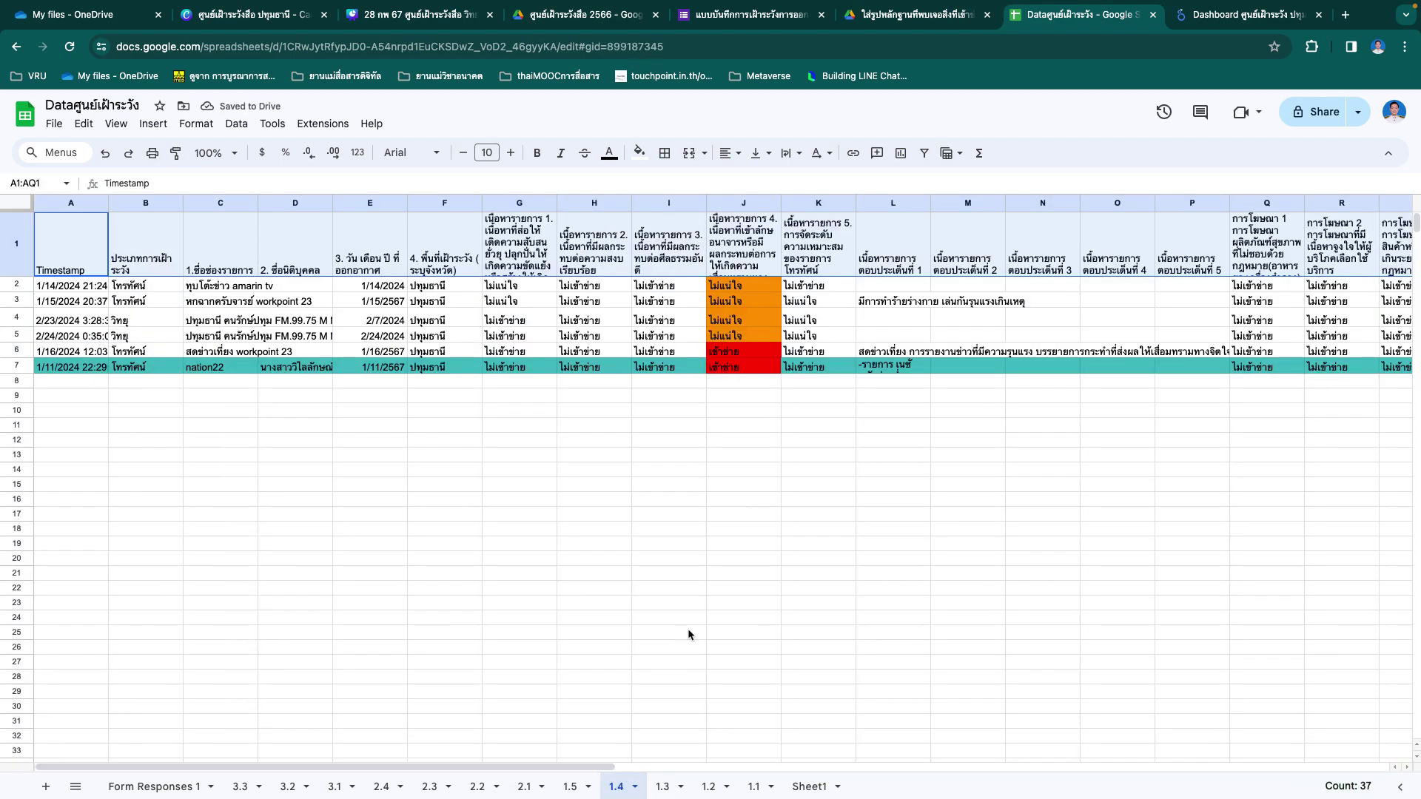
pyautogui.hscroll(4, 774, 602)
pyautogui.hscroll(3, 776, 609)
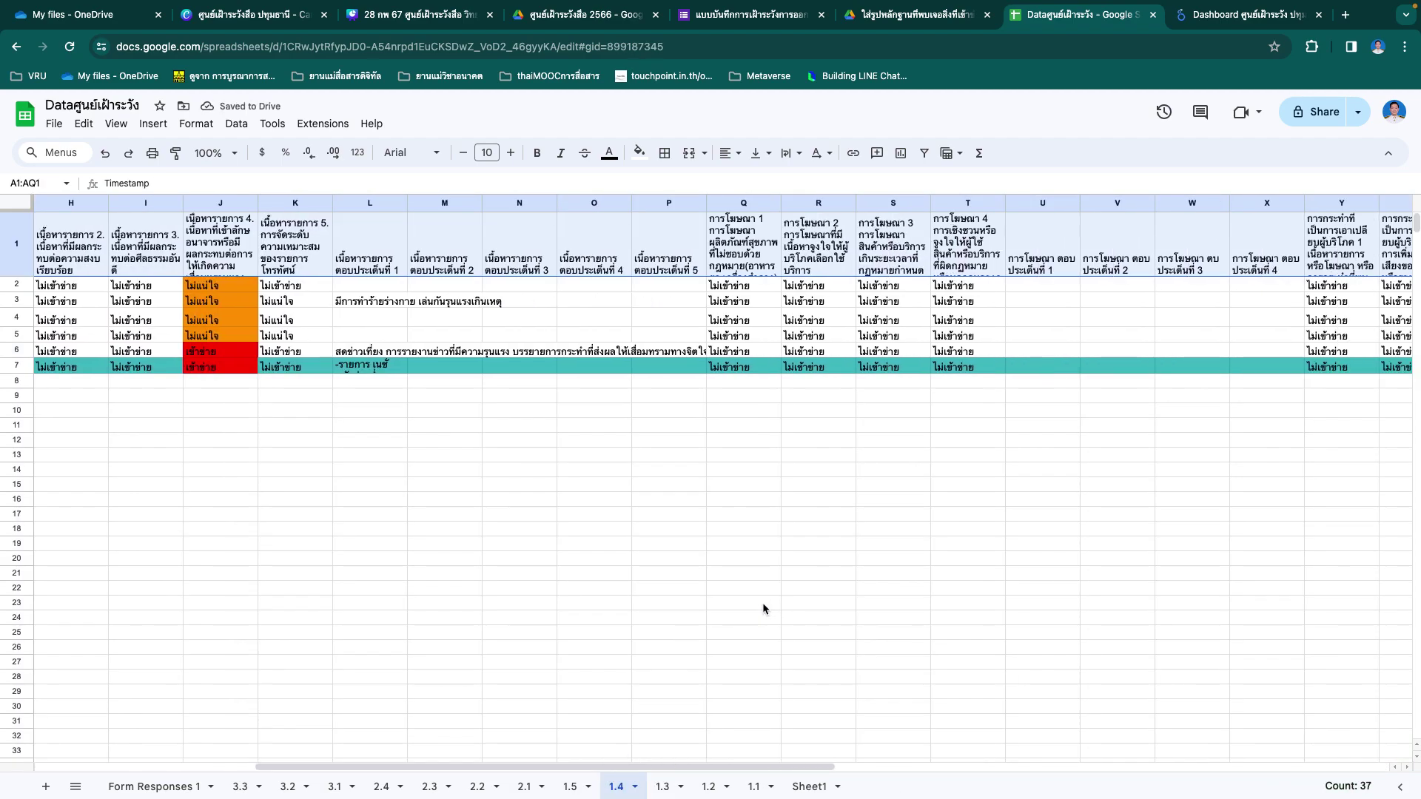
pyautogui.moveTo(744, 203); pyautogui.dragTo(405, 224)
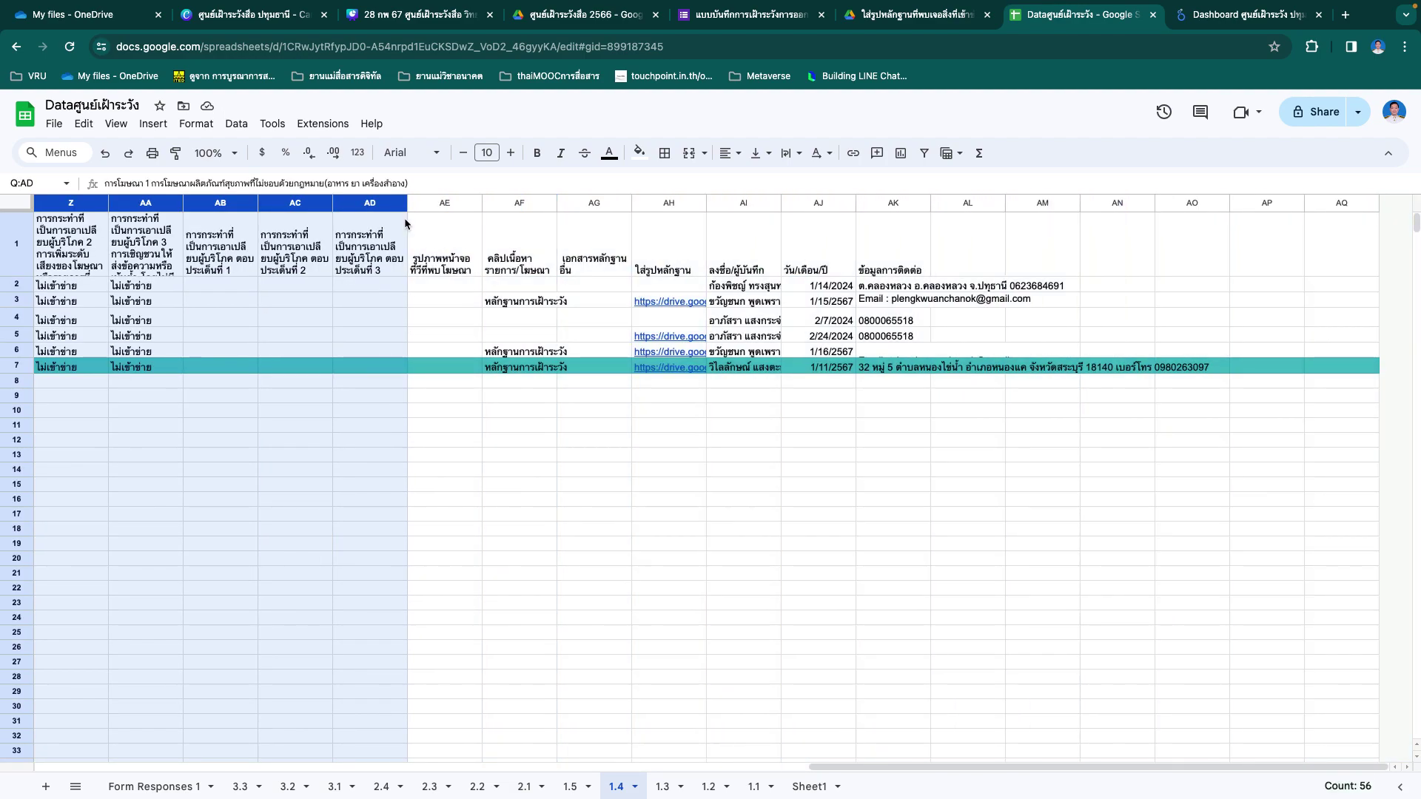
pyautogui.rightClick(391, 209)
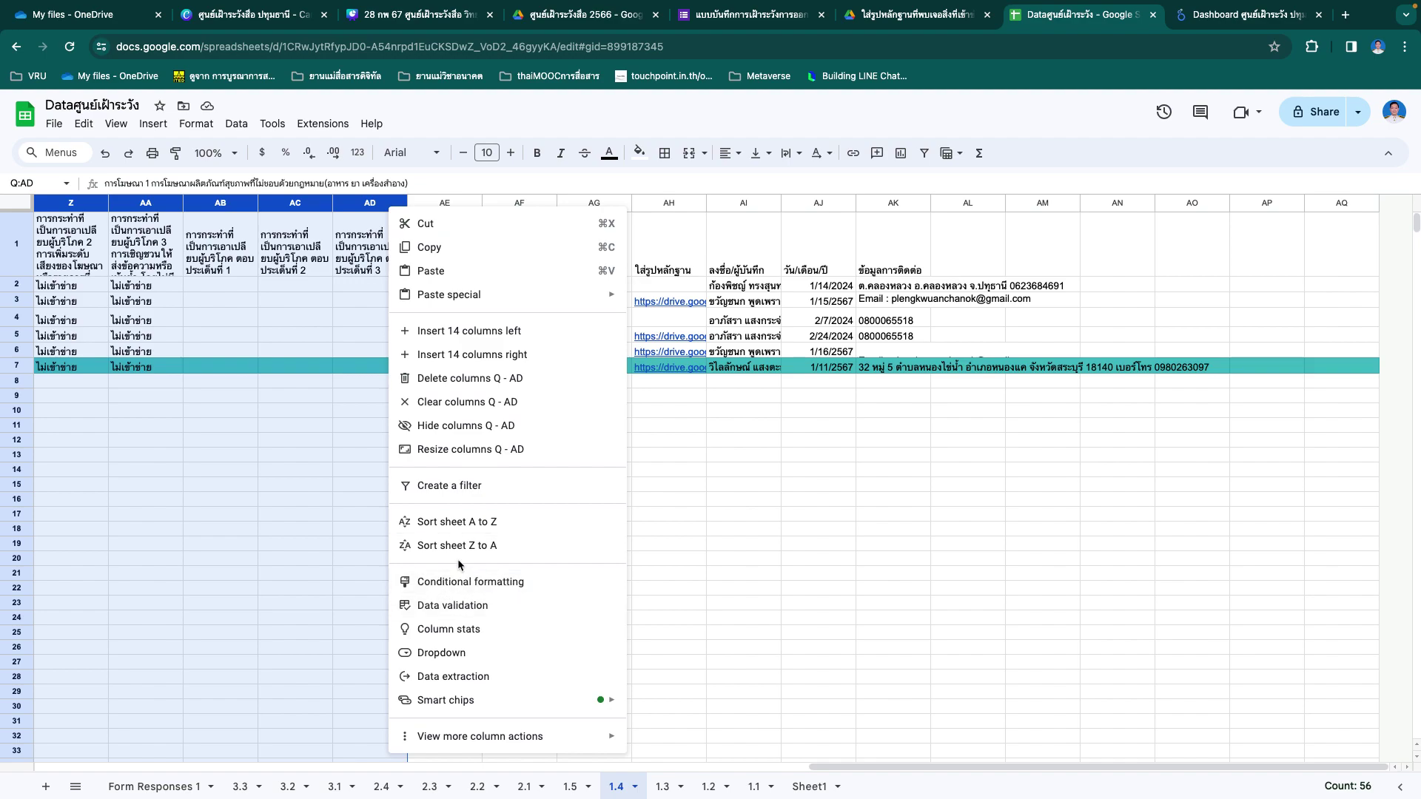
pyautogui.click(462, 378)
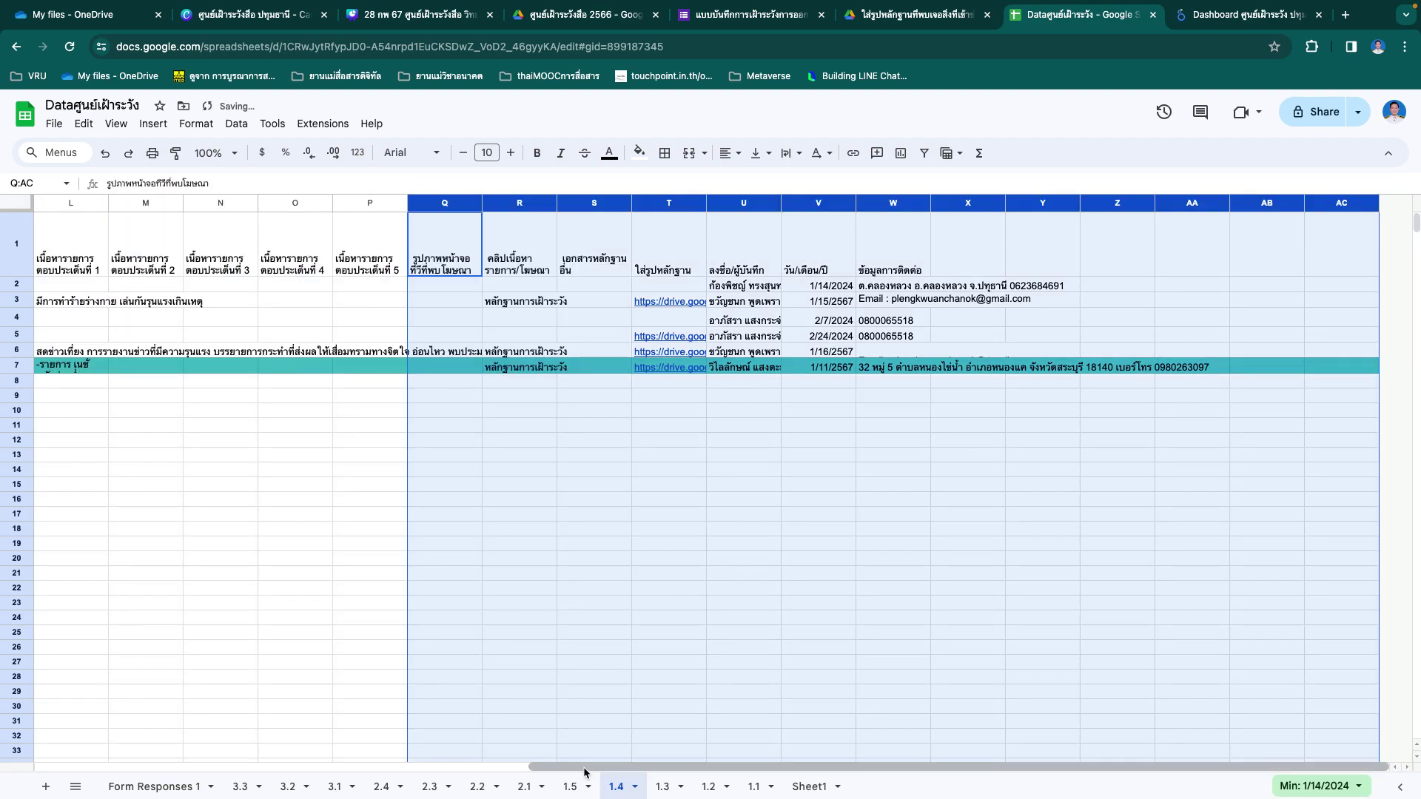
# Step: Delete the advertising and consumer-exploitation columns Q to AD from sheet 1.5, and open sheet 2.1
pyautogui.click(571, 786)
pyautogui.hscroll(5, 915, 613)
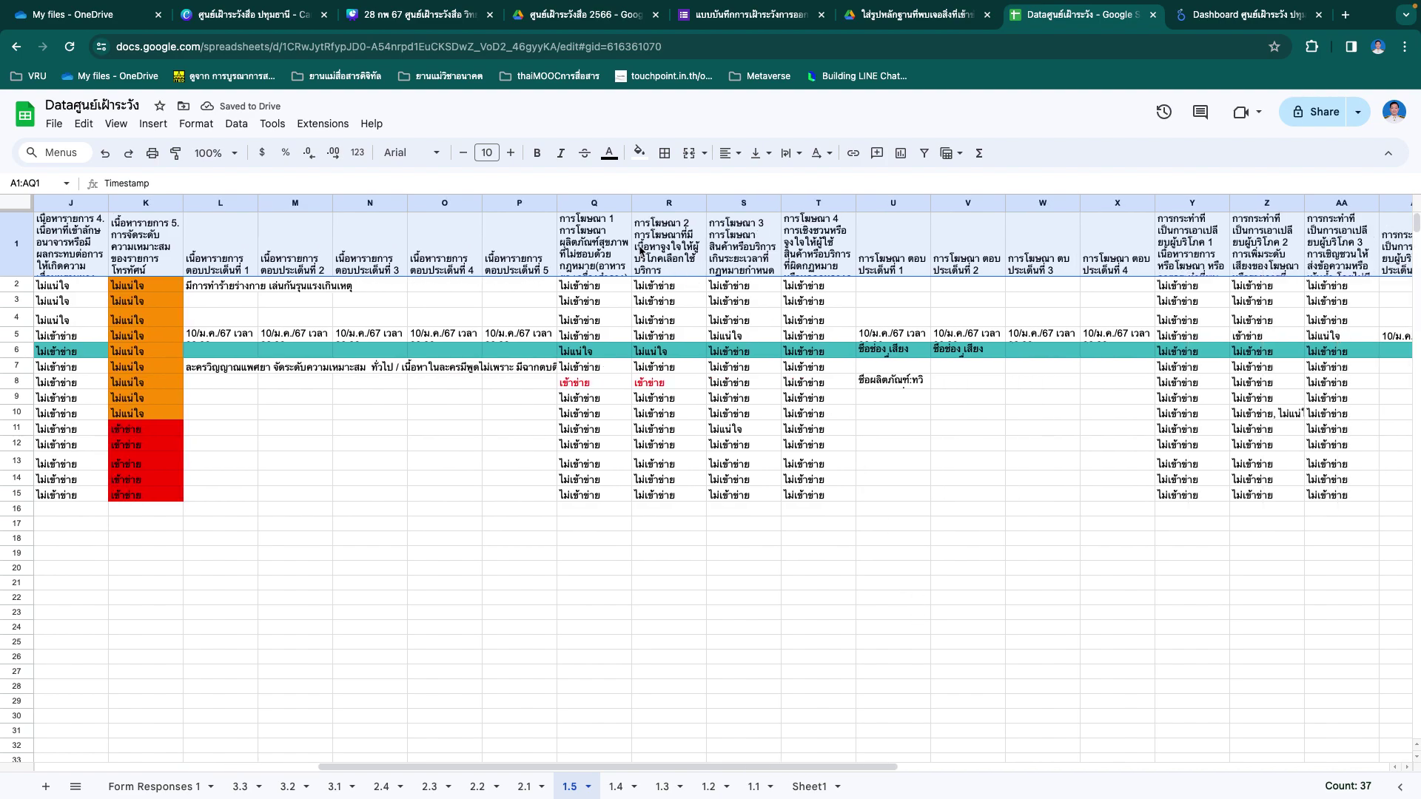
pyautogui.moveTo(590, 210); pyautogui.dragTo(387, 212)
pyautogui.rightClick(387, 213)
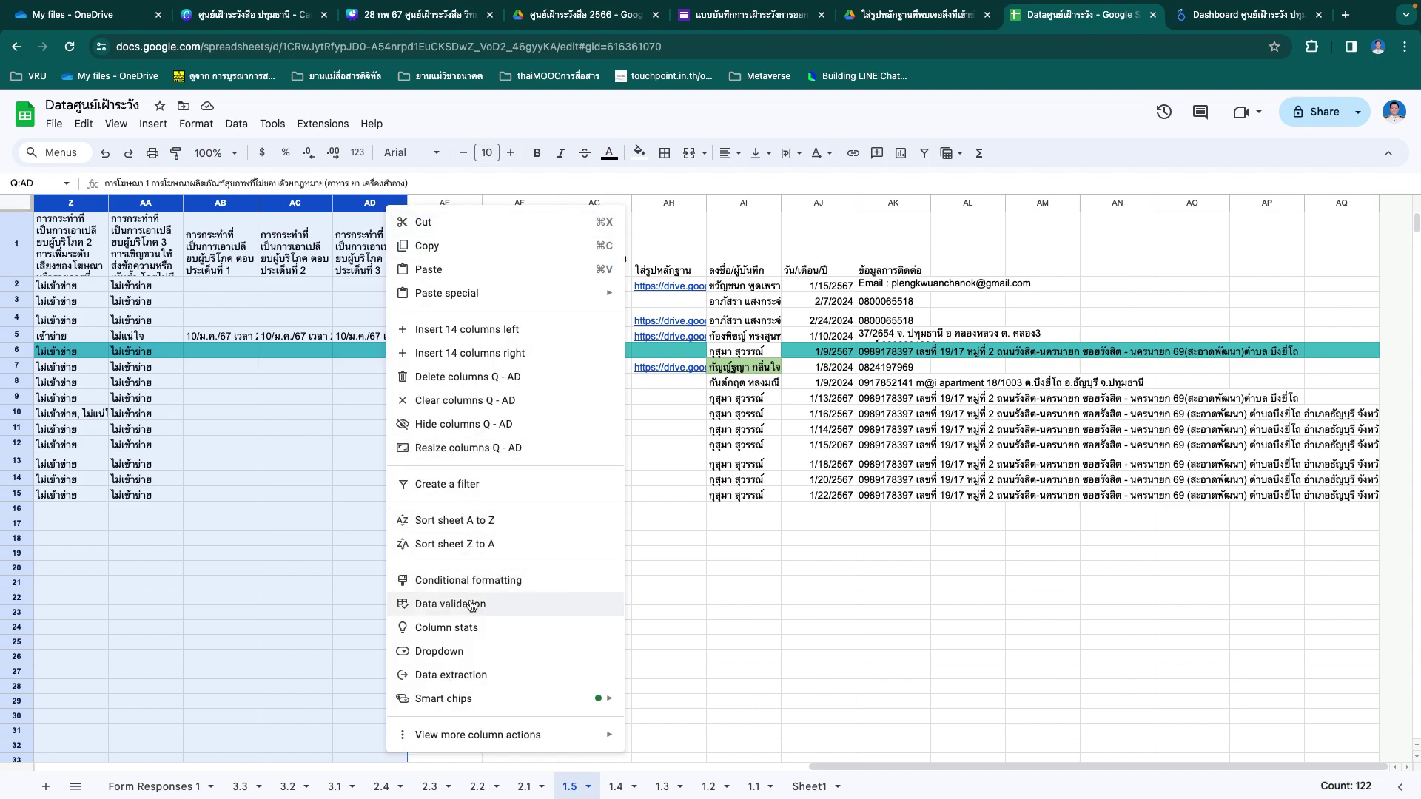
pyautogui.click(453, 379)
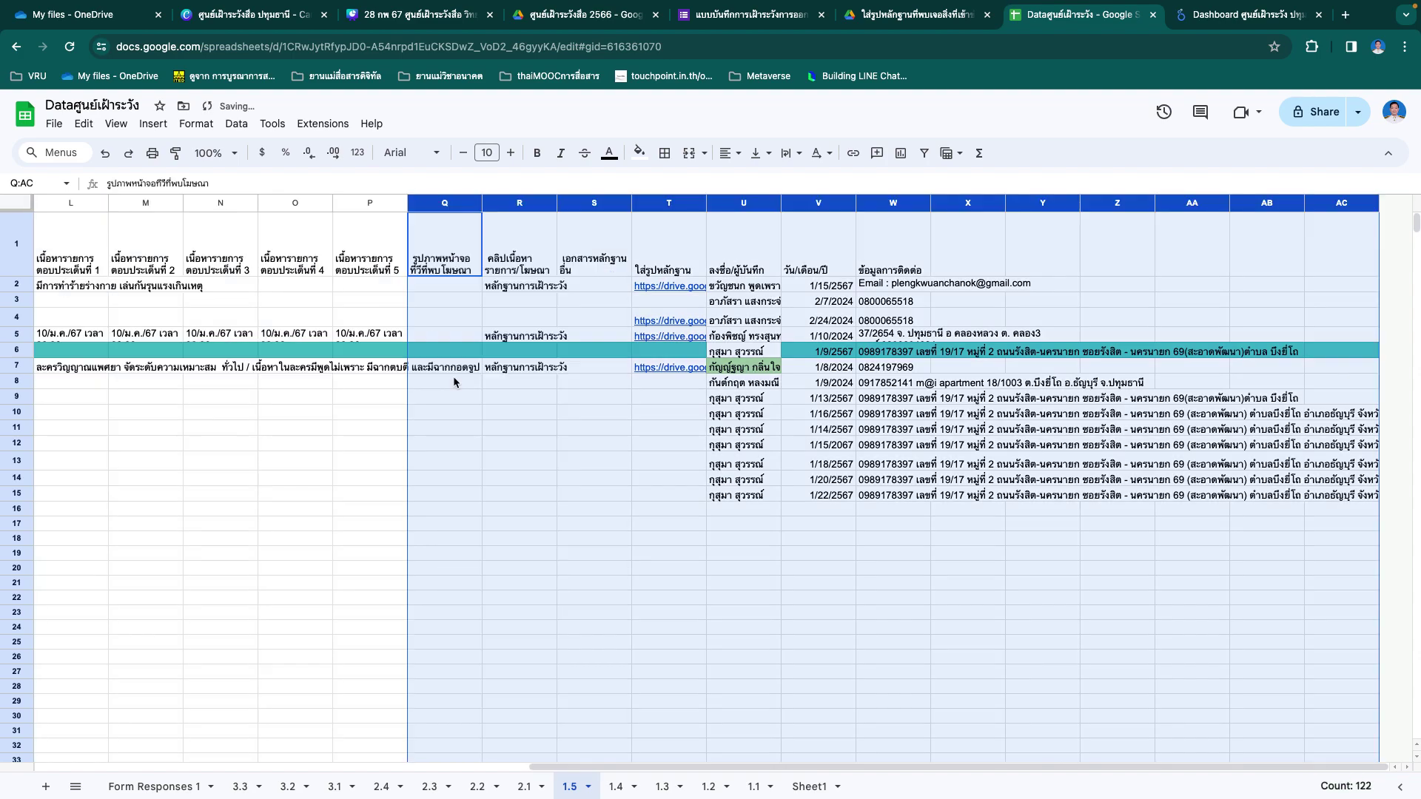
pyautogui.click(531, 788)
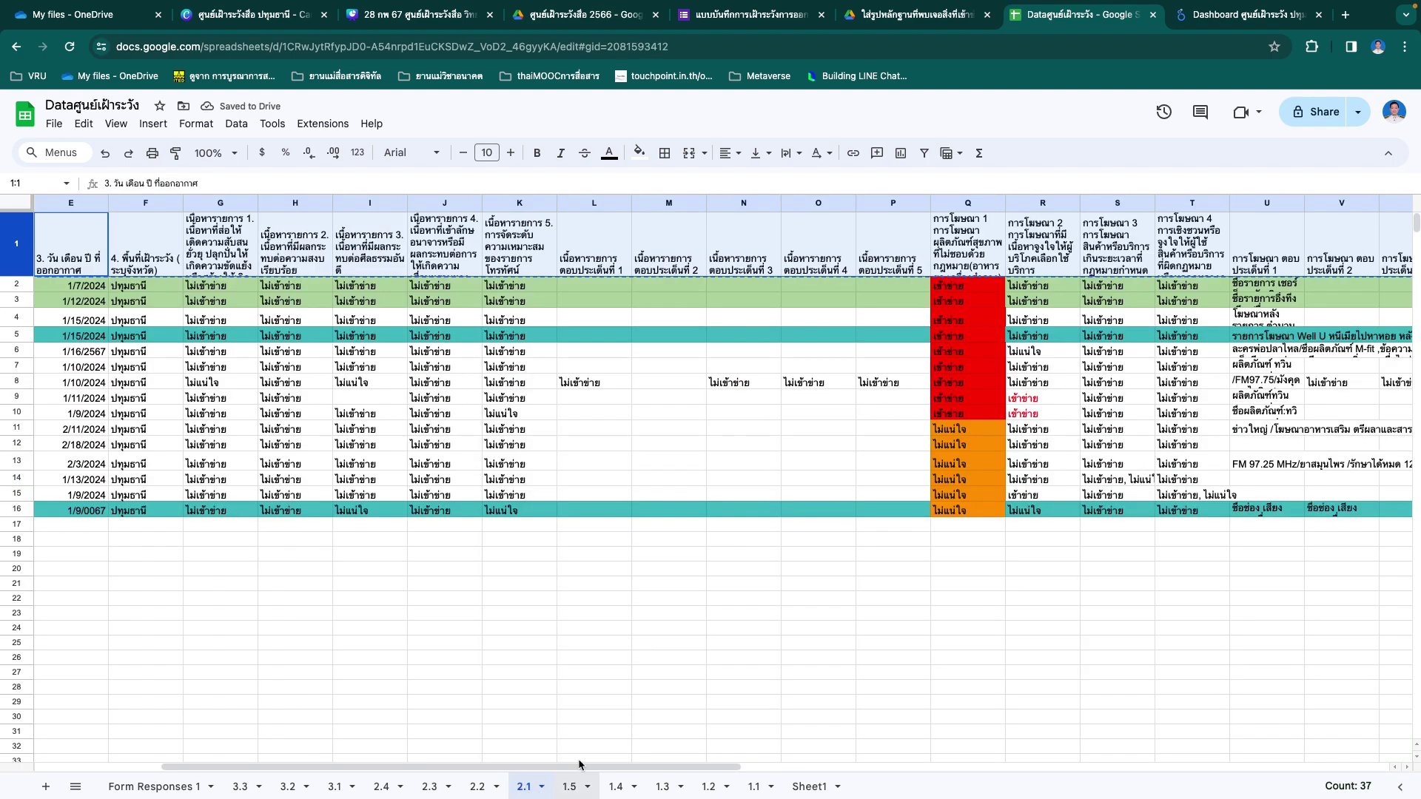
# Step: Delete the programme-content columns G to P from sheet 2.1, followed by the consumer-exploitation columns O to T
pyautogui.hscroll(2, 707, 732)
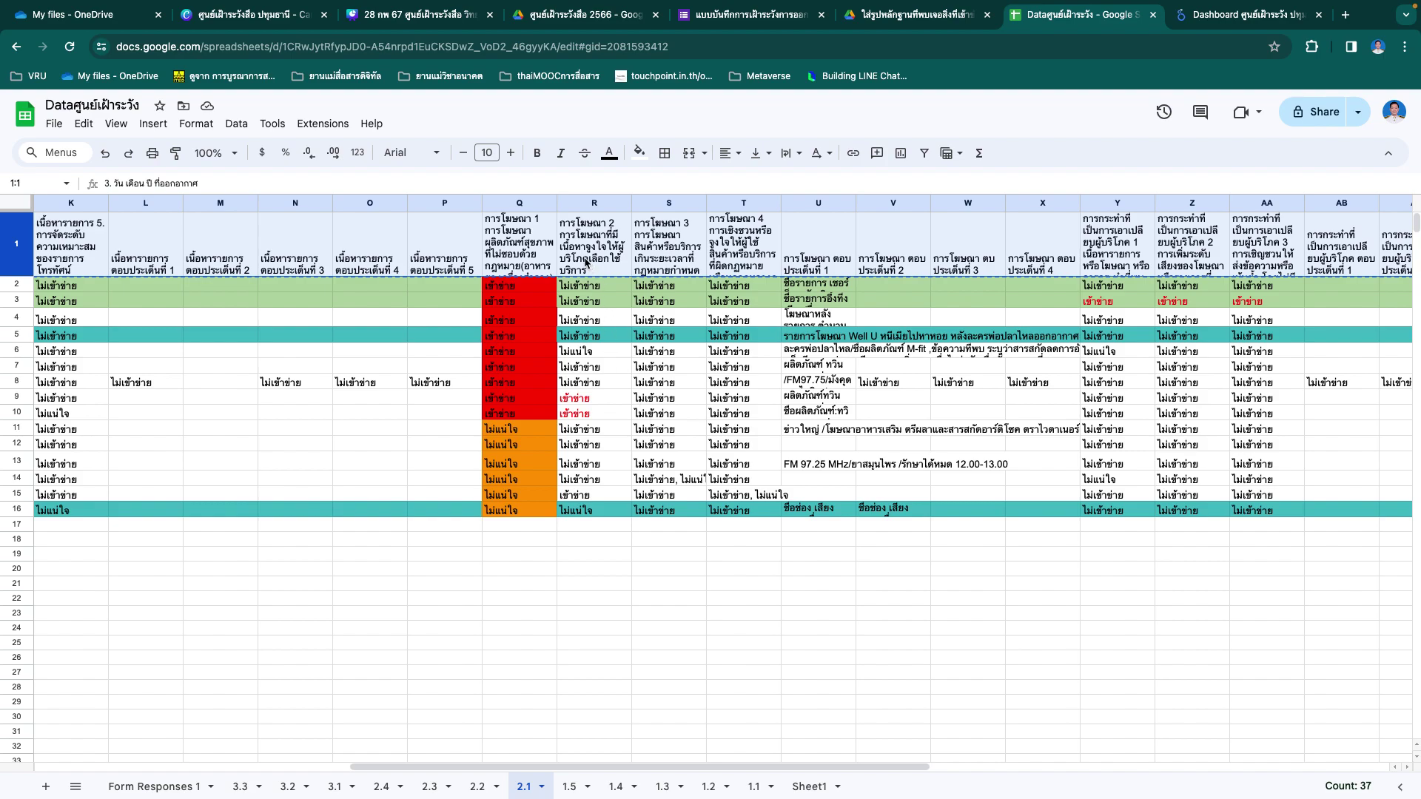
pyautogui.hscroll(-7, 544, 275)
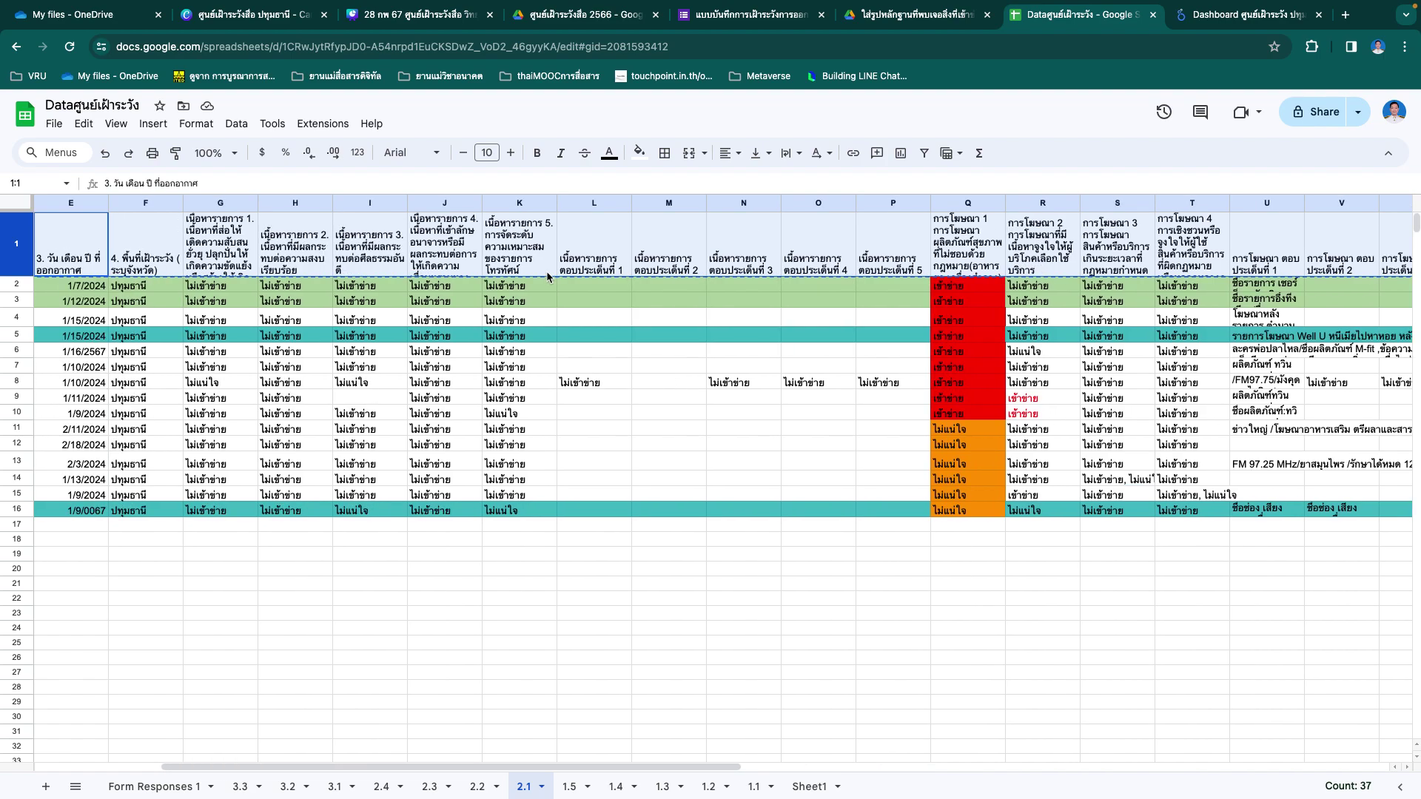
pyautogui.hscroll(-2, 546, 275)
pyautogui.hscroll(2, 541, 273)
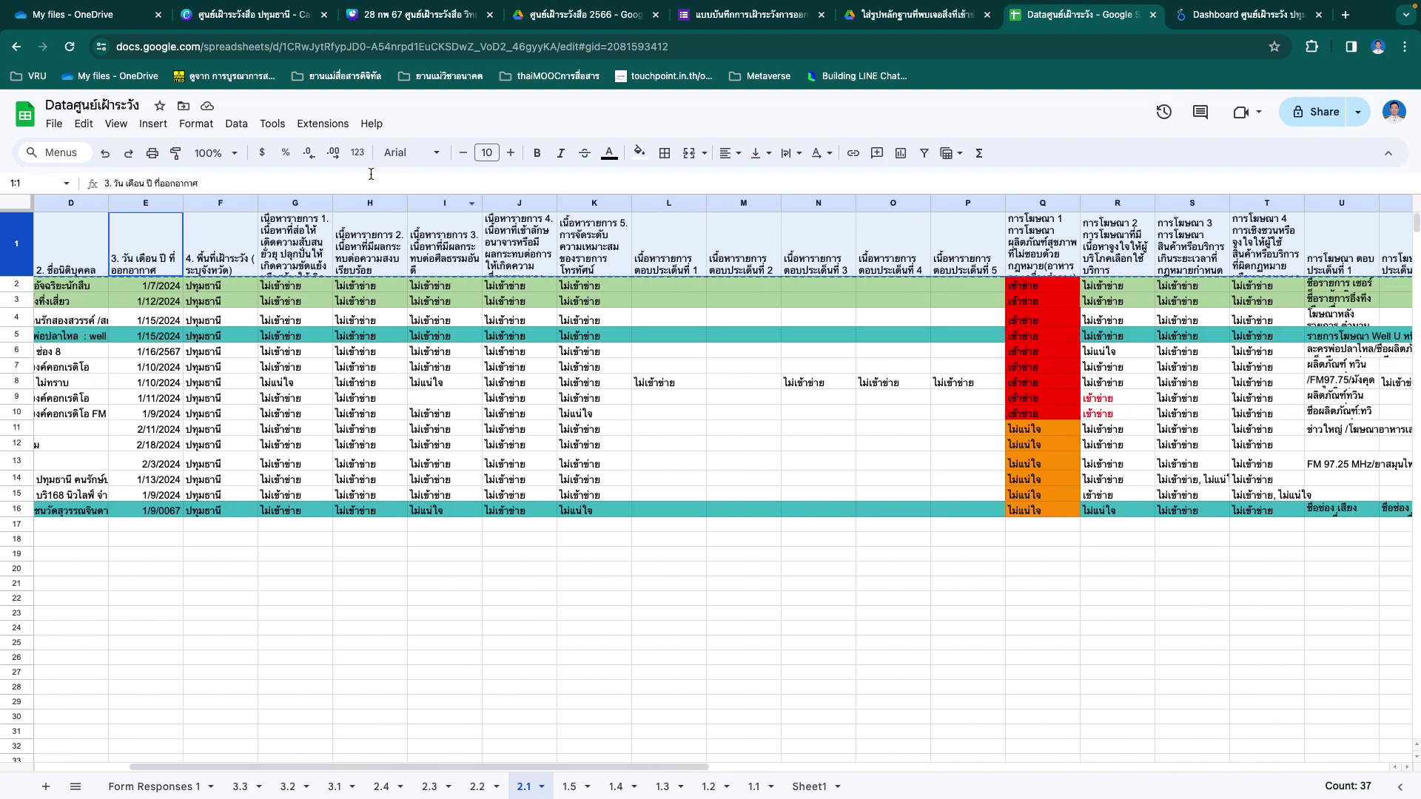
pyautogui.moveTo(298, 204); pyautogui.dragTo(979, 209)
pyautogui.rightClick(978, 209)
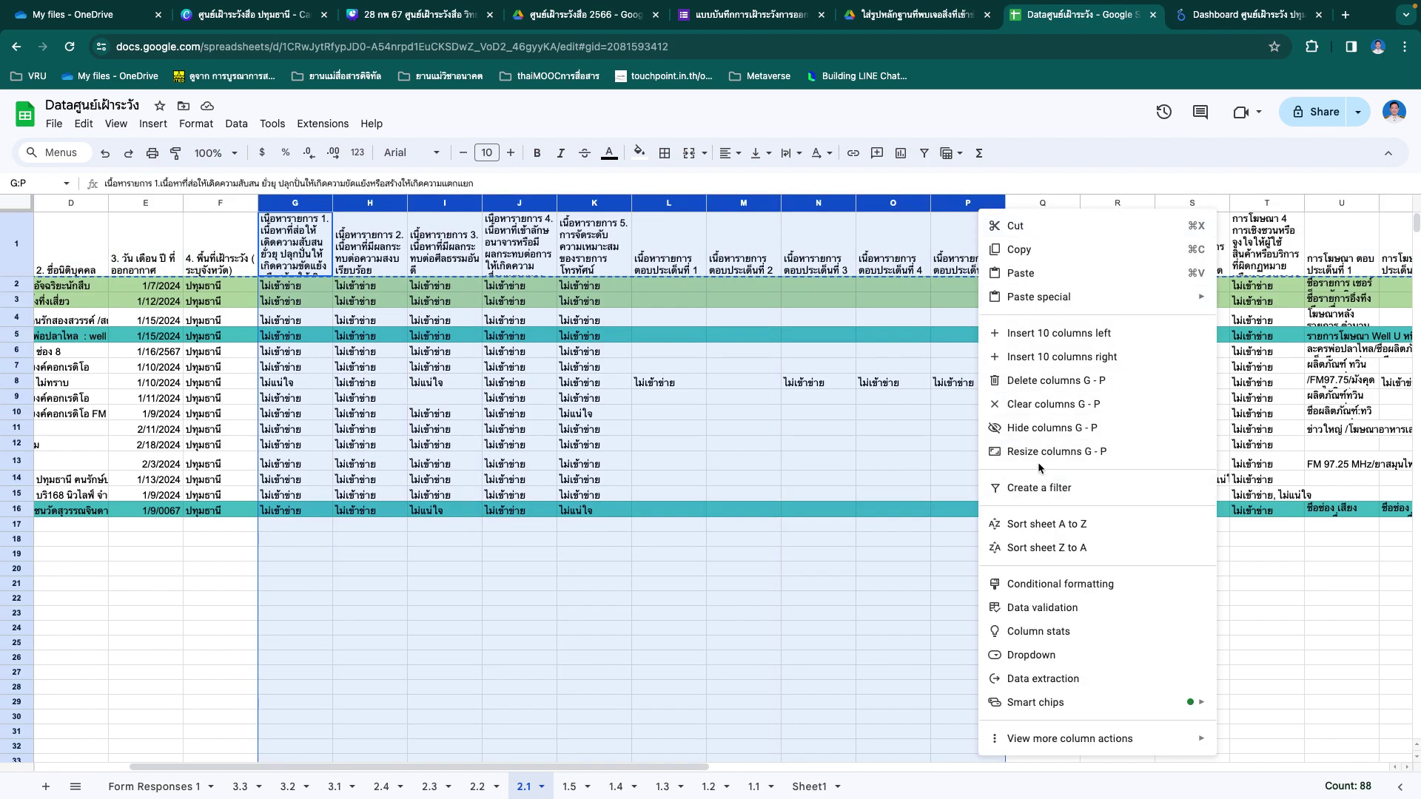
pyautogui.click(1041, 384)
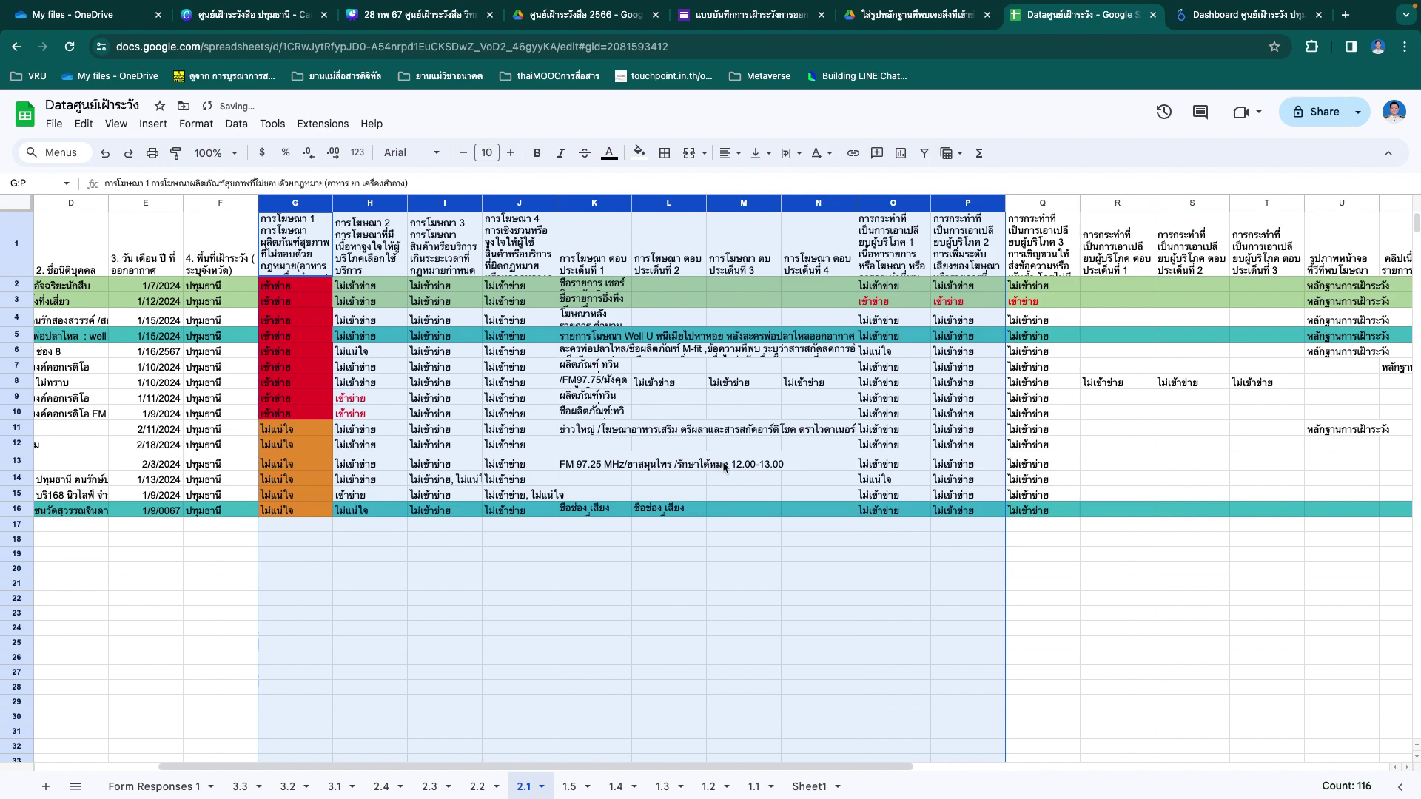
pyautogui.click(1114, 584)
pyautogui.moveTo(904, 208); pyautogui.dragTo(356, 201)
pyautogui.rightClick(356, 202)
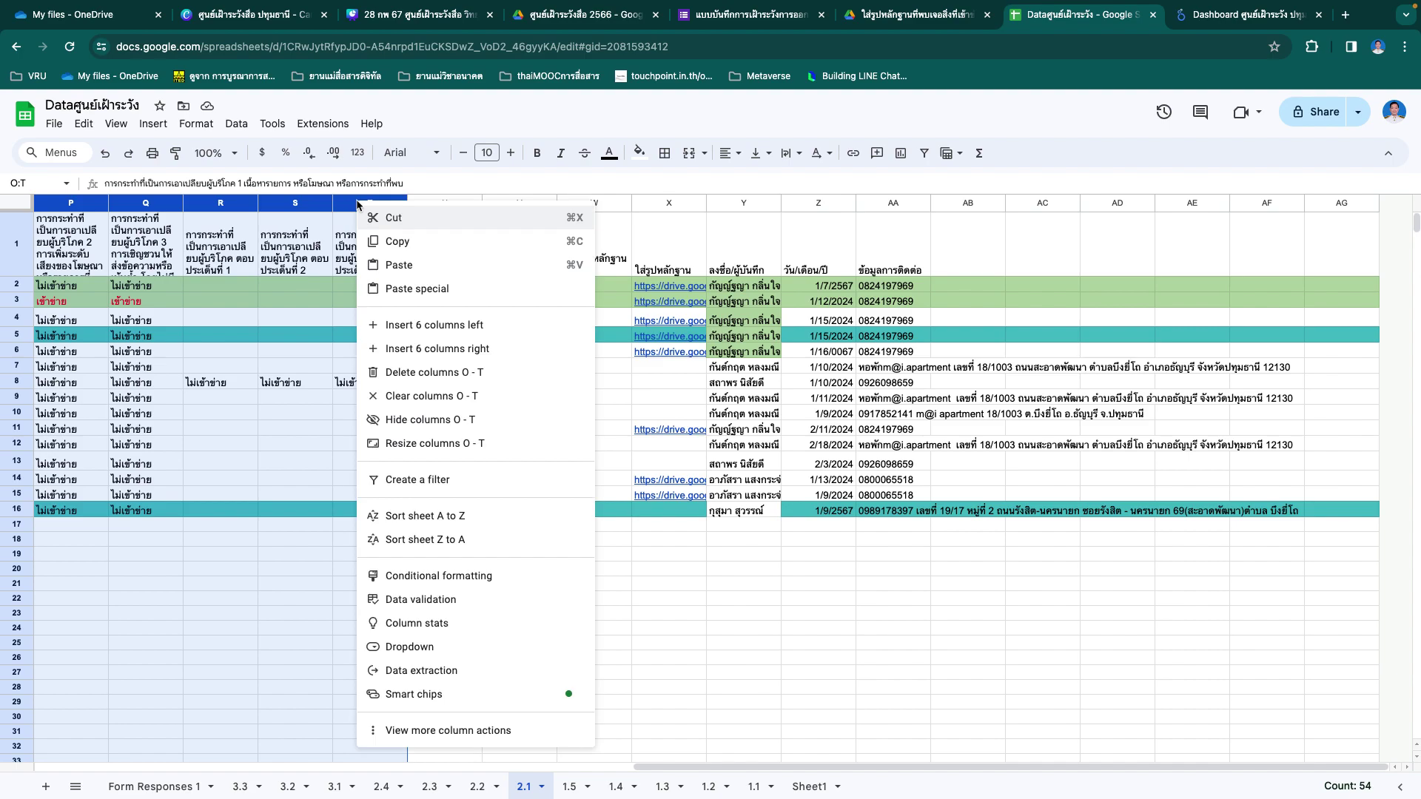
pyautogui.click(435, 378)
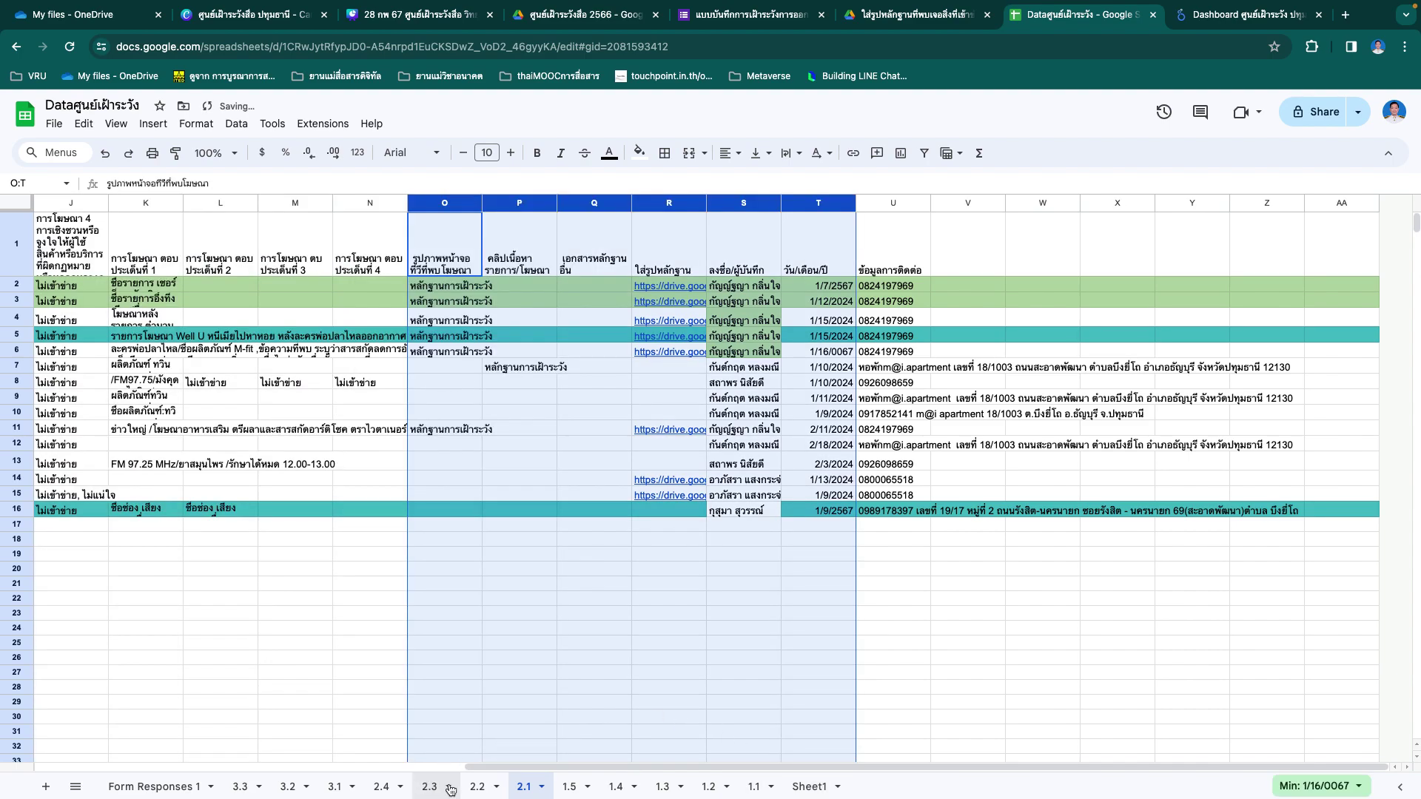
# Step: On sheet 2.2, delete the programme-content columns G to P, followed by the consumer-exploitation columns O to T
pyautogui.click(476, 788)
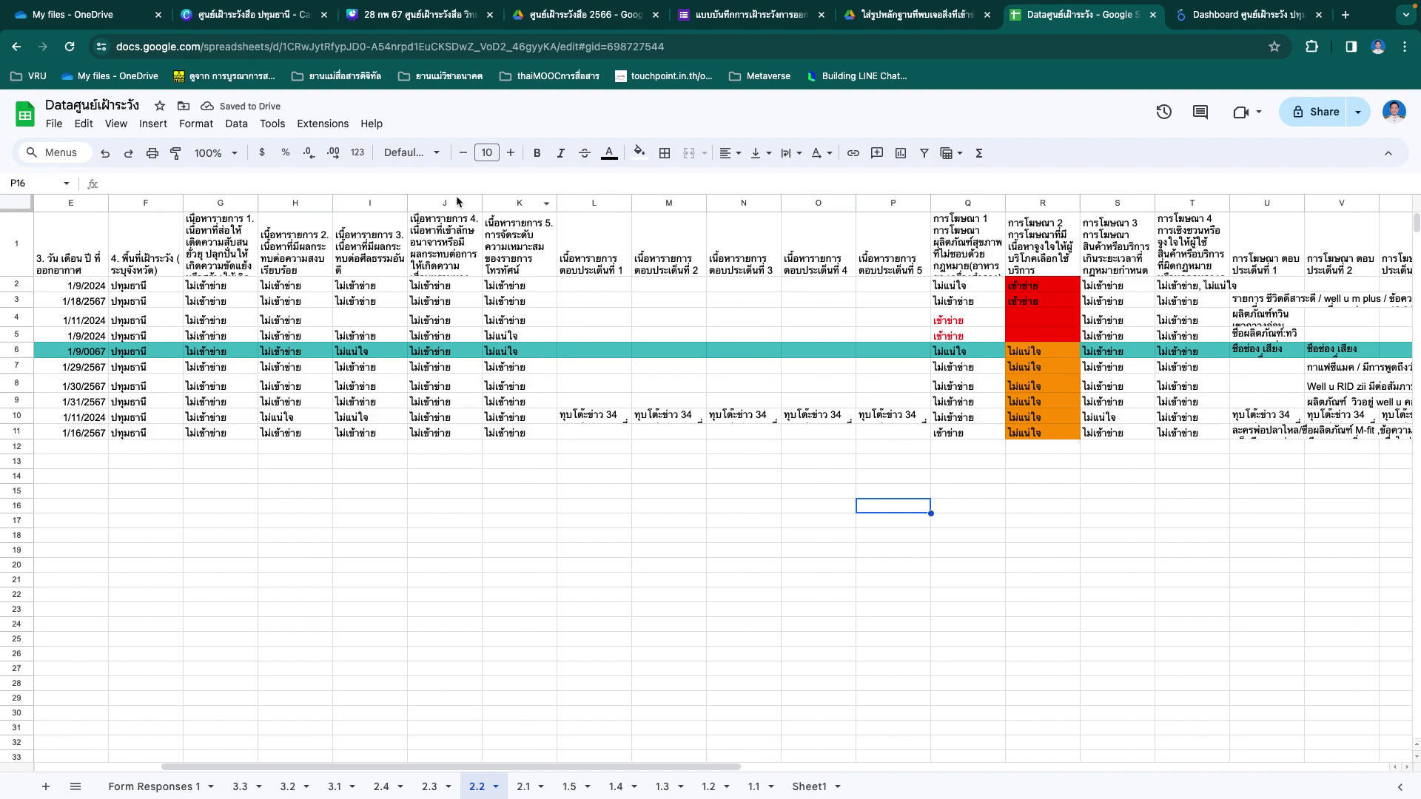
pyautogui.moveTo(219, 202); pyautogui.dragTo(866, 231)
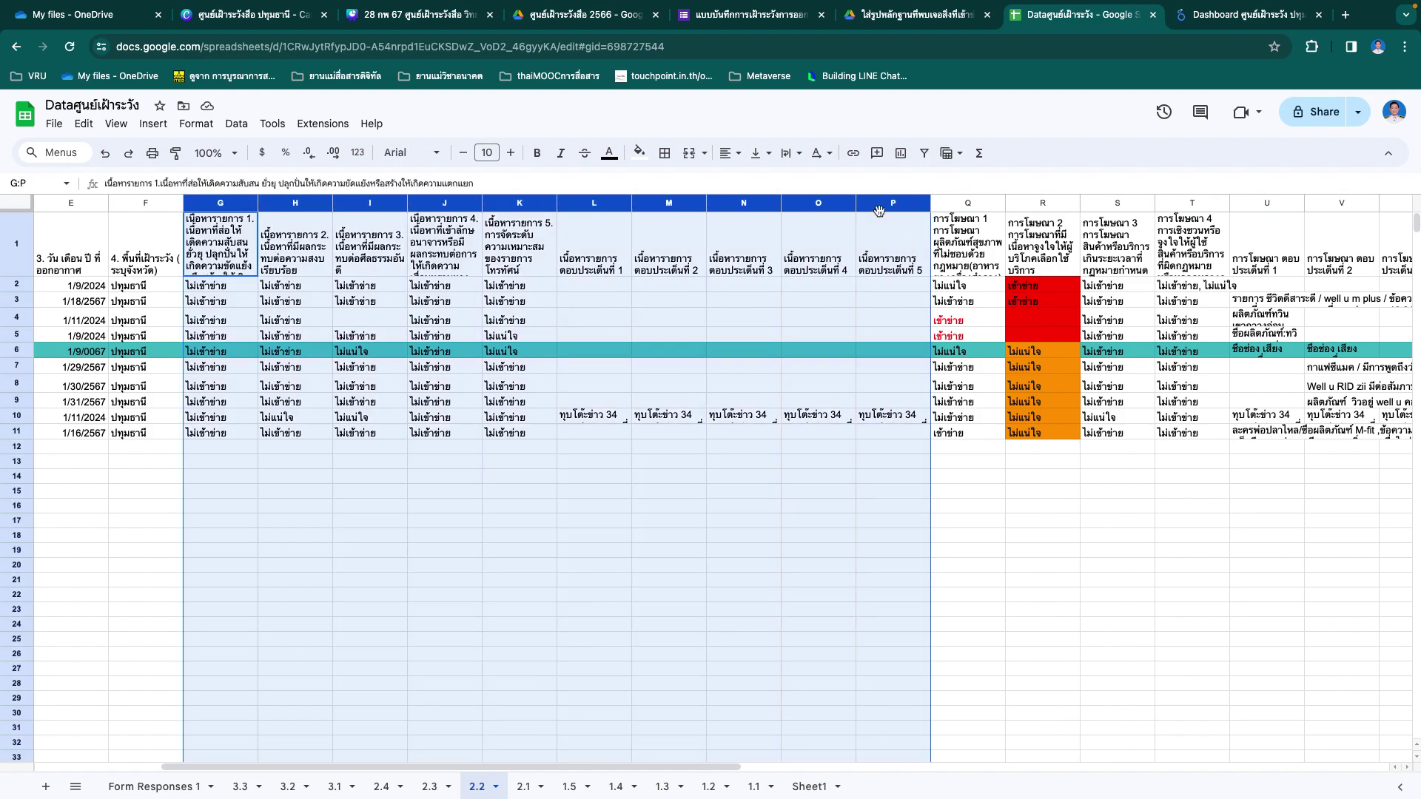
pyautogui.rightClick(875, 206)
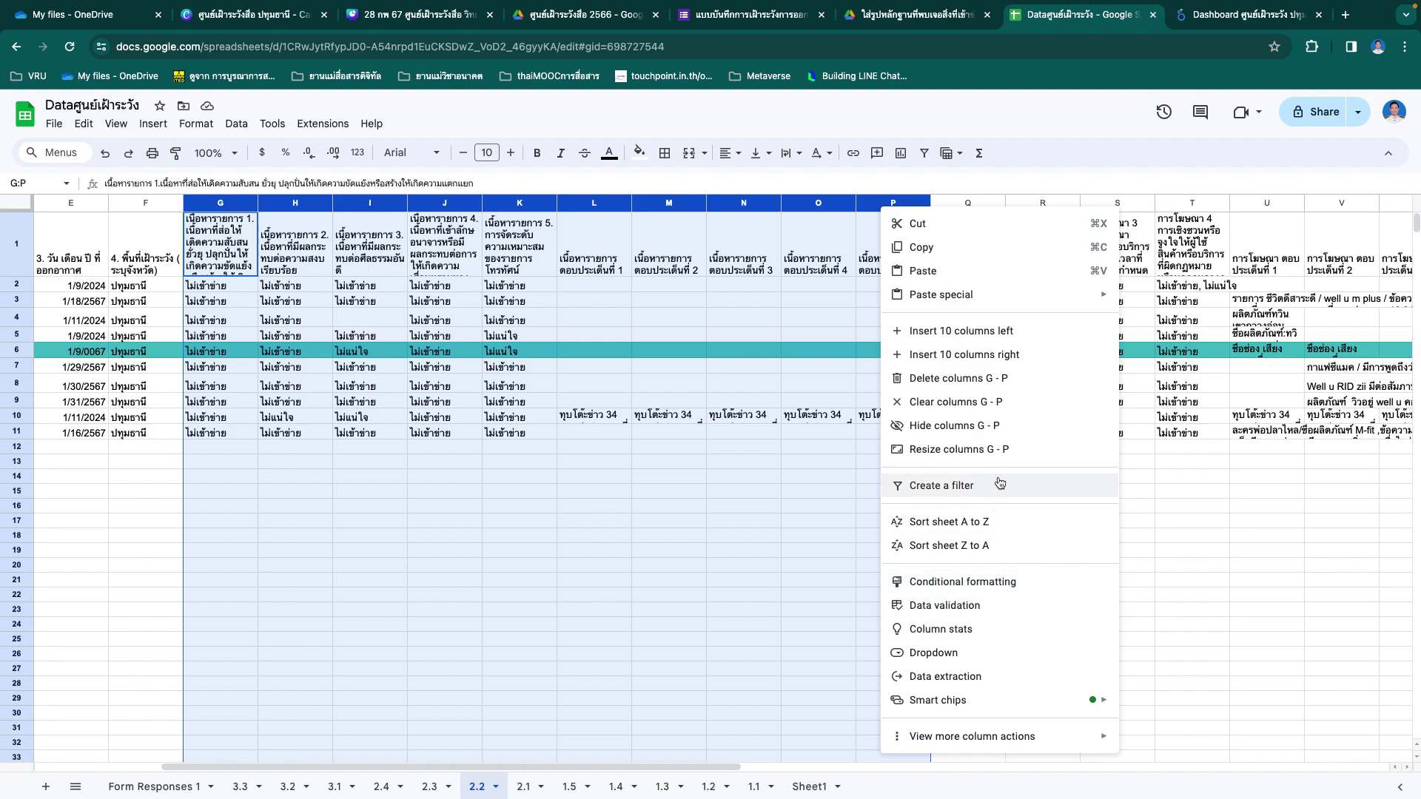
pyautogui.click(958, 380)
pyautogui.click(1123, 448)
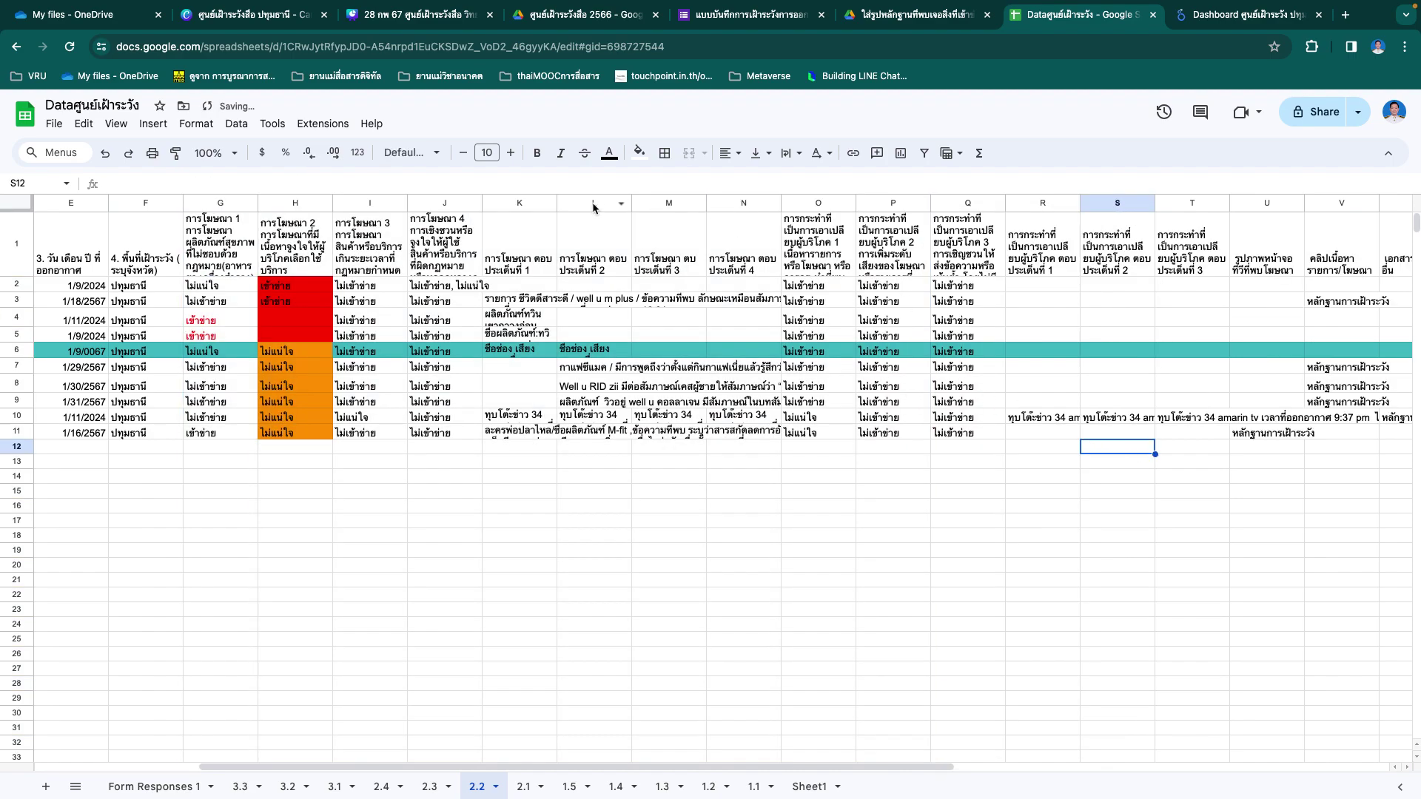
pyautogui.moveTo(798, 204); pyautogui.dragTo(1173, 205)
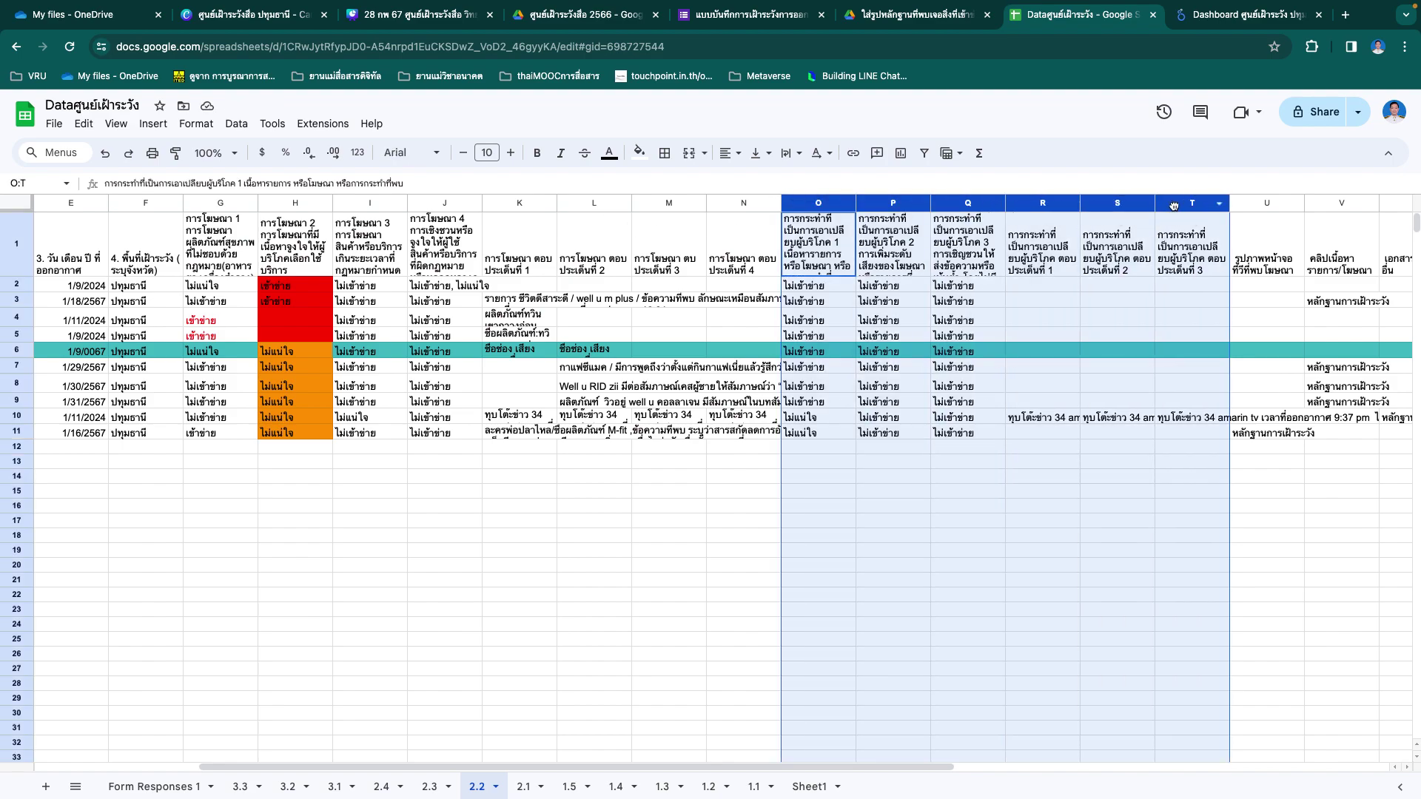
pyautogui.rightClick(1188, 205)
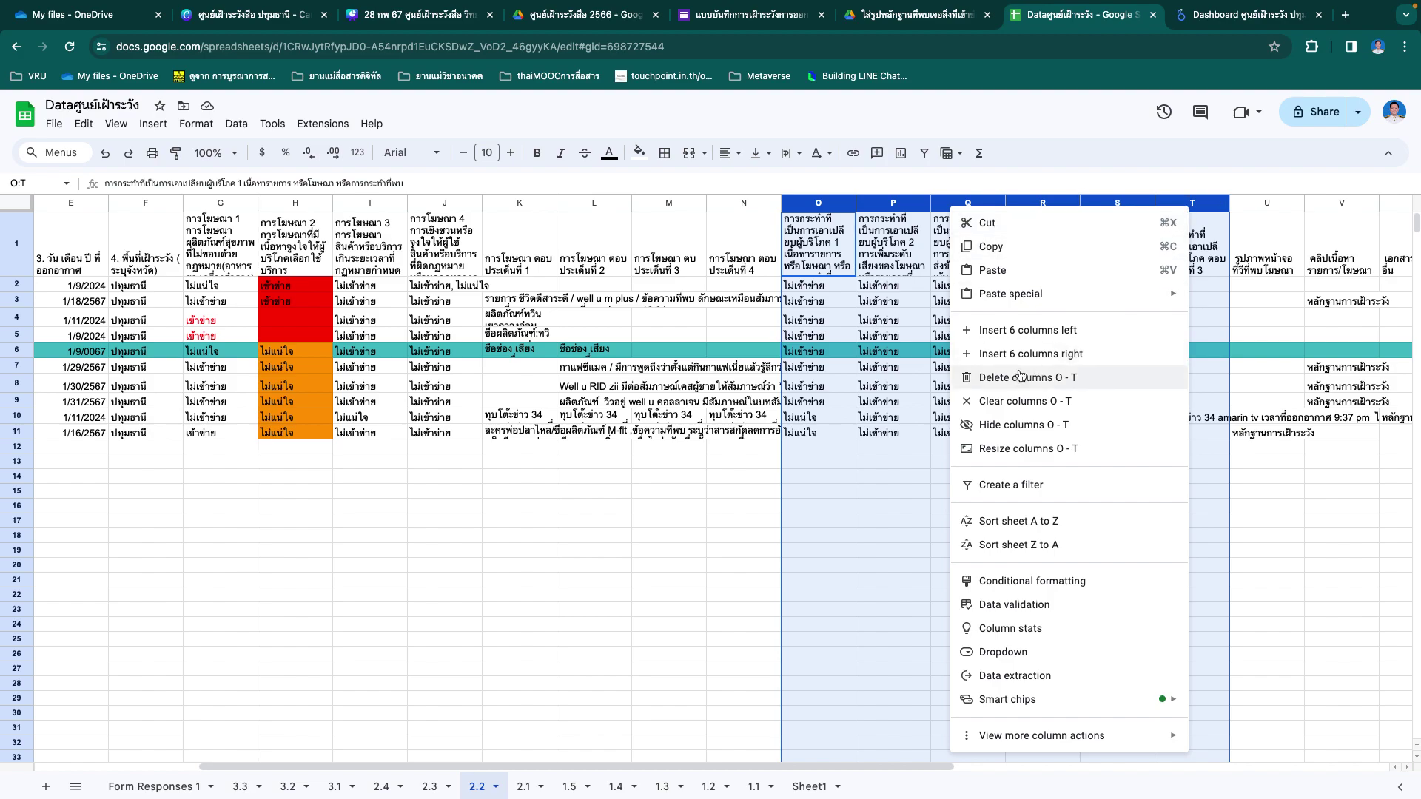
pyautogui.click(1020, 377)
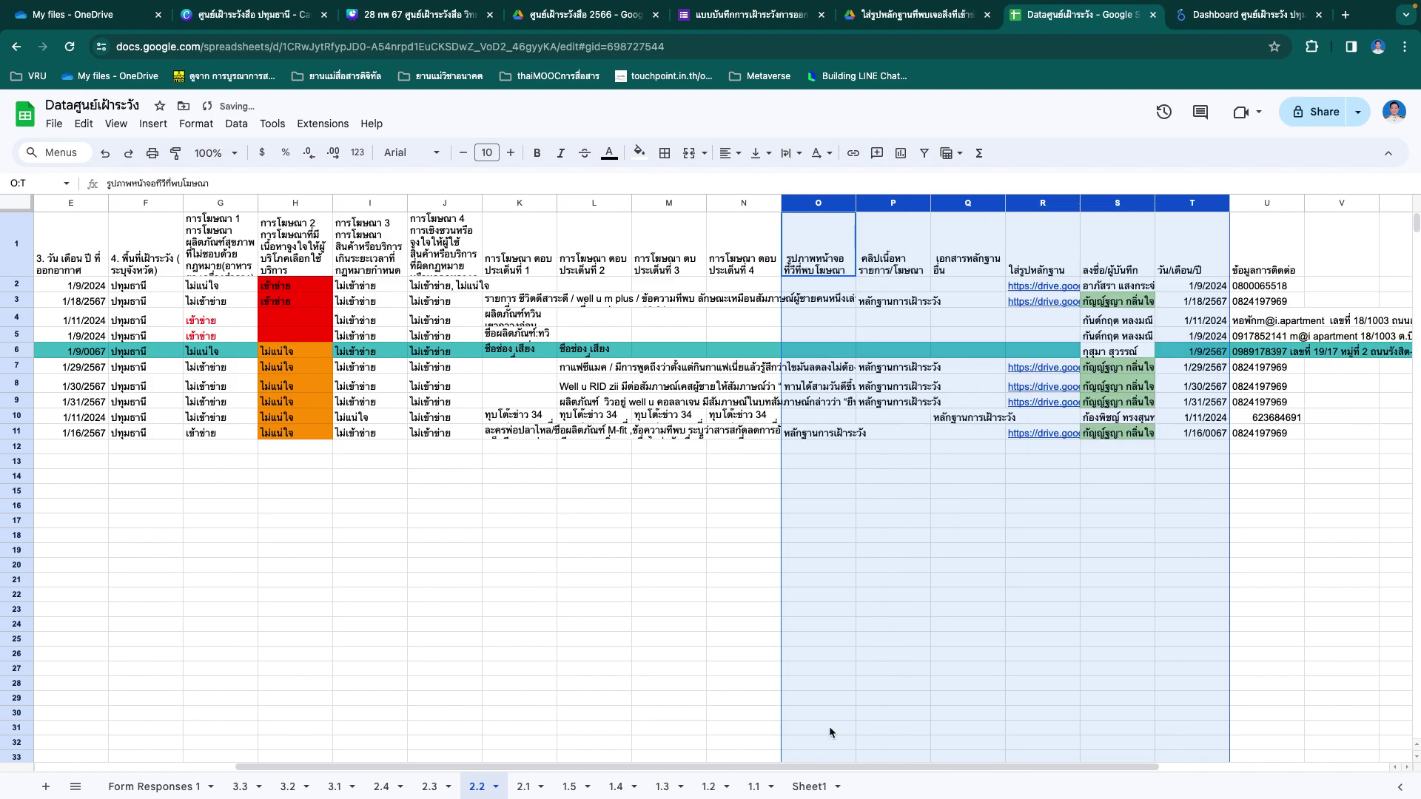
# Step: On sheet 2.3, delete the programme-content columns G to P, followed by the consumer-exploitation columns O to T
pyautogui.click(429, 785)
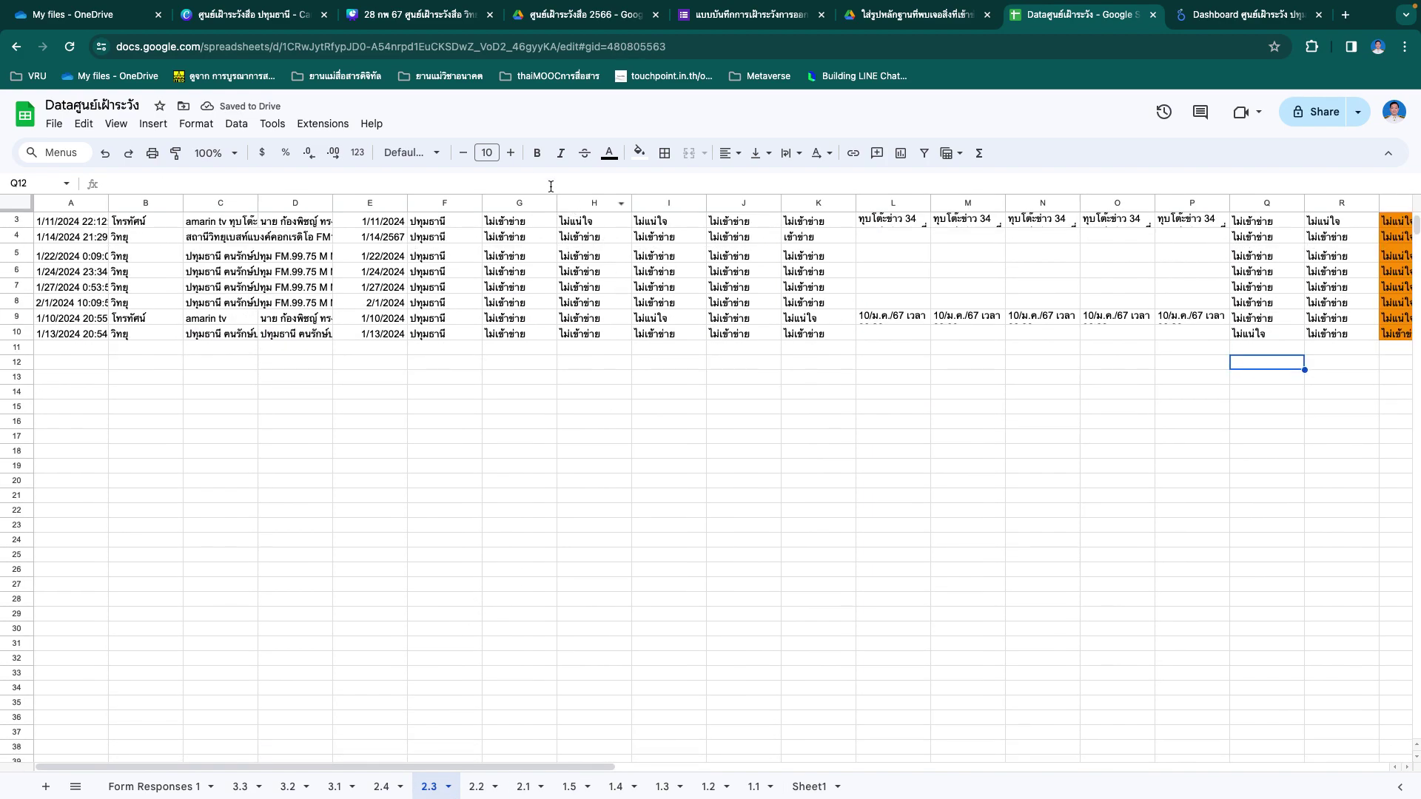
pyautogui.moveTo(519, 204); pyautogui.dragTo(1178, 220)
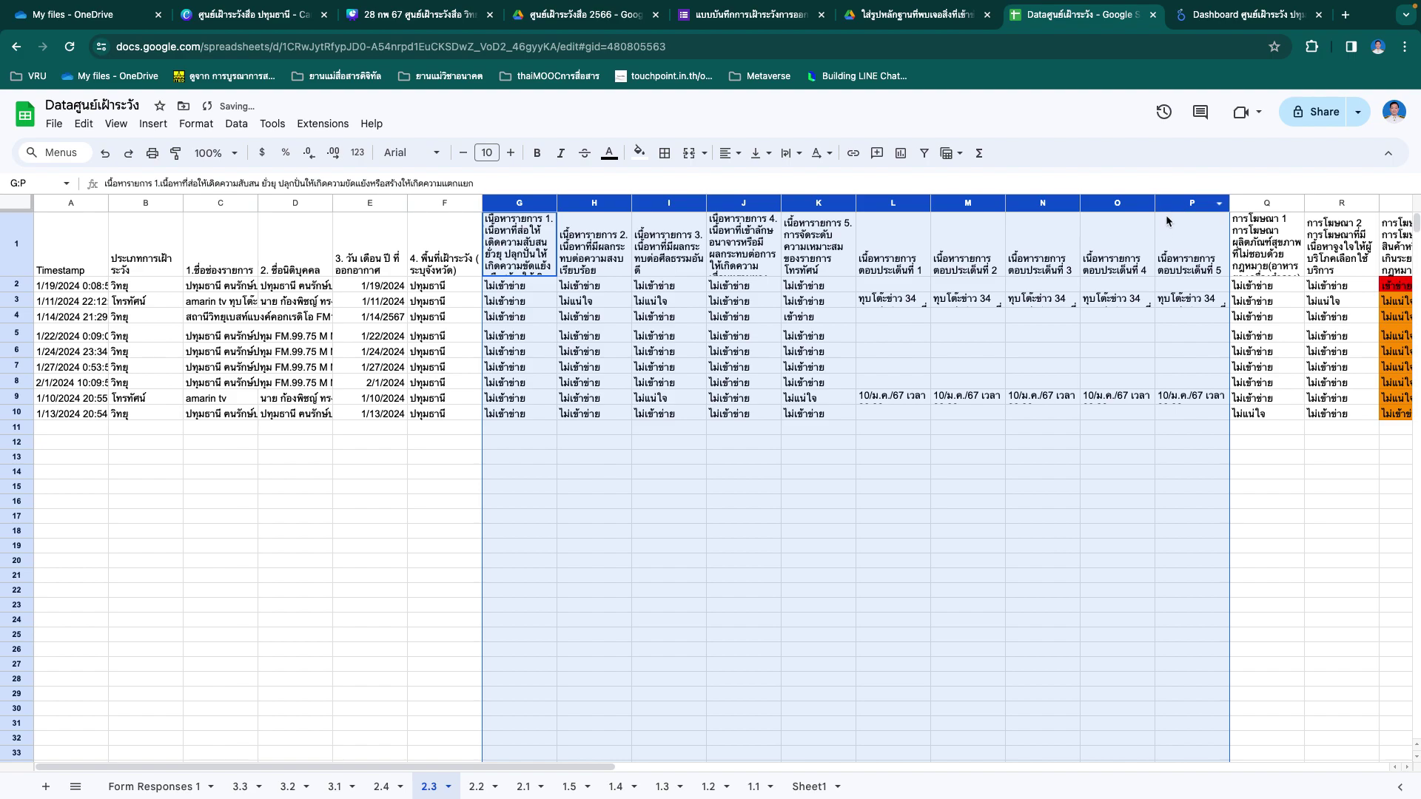
pyautogui.rightClick(1167, 215)
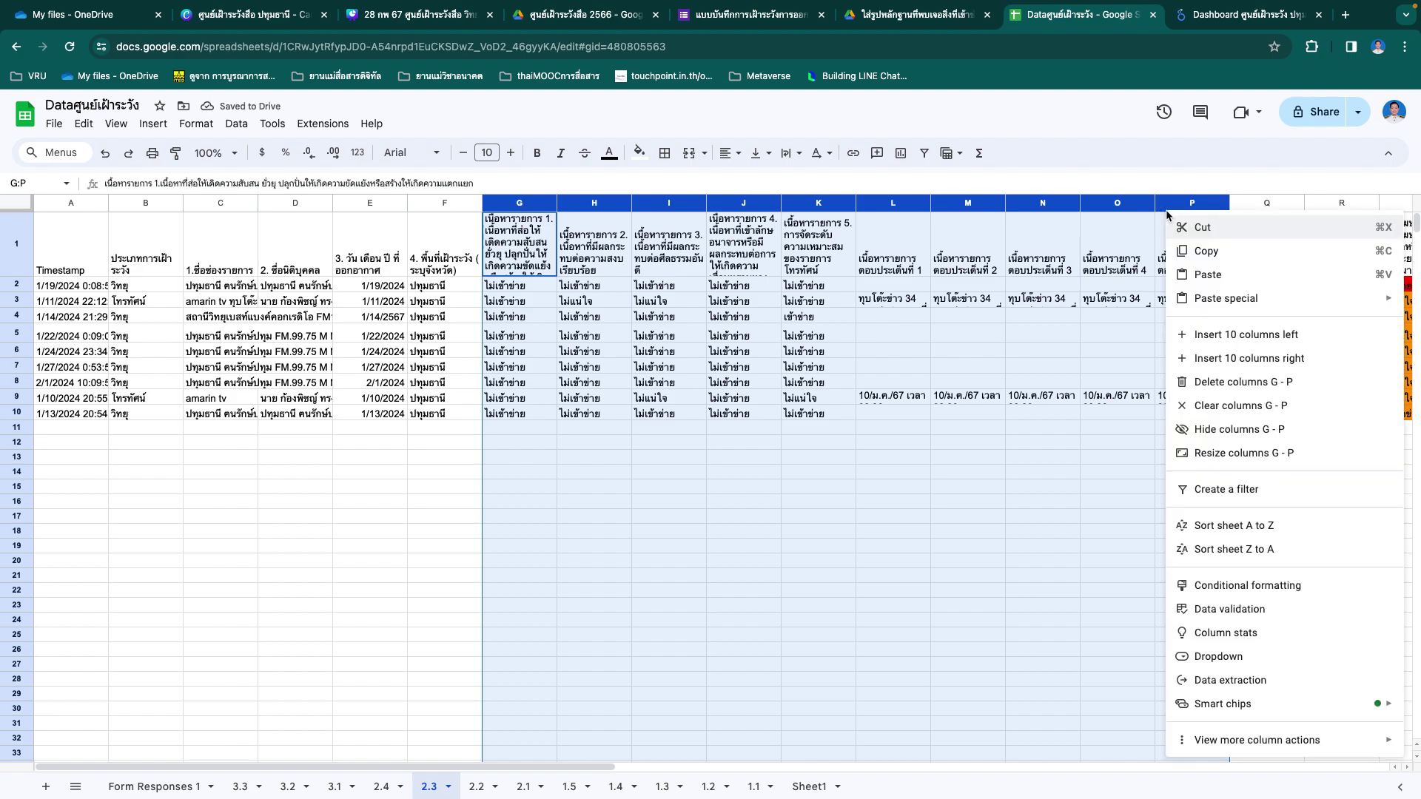
pyautogui.click(1234, 383)
pyautogui.click(1340, 532)
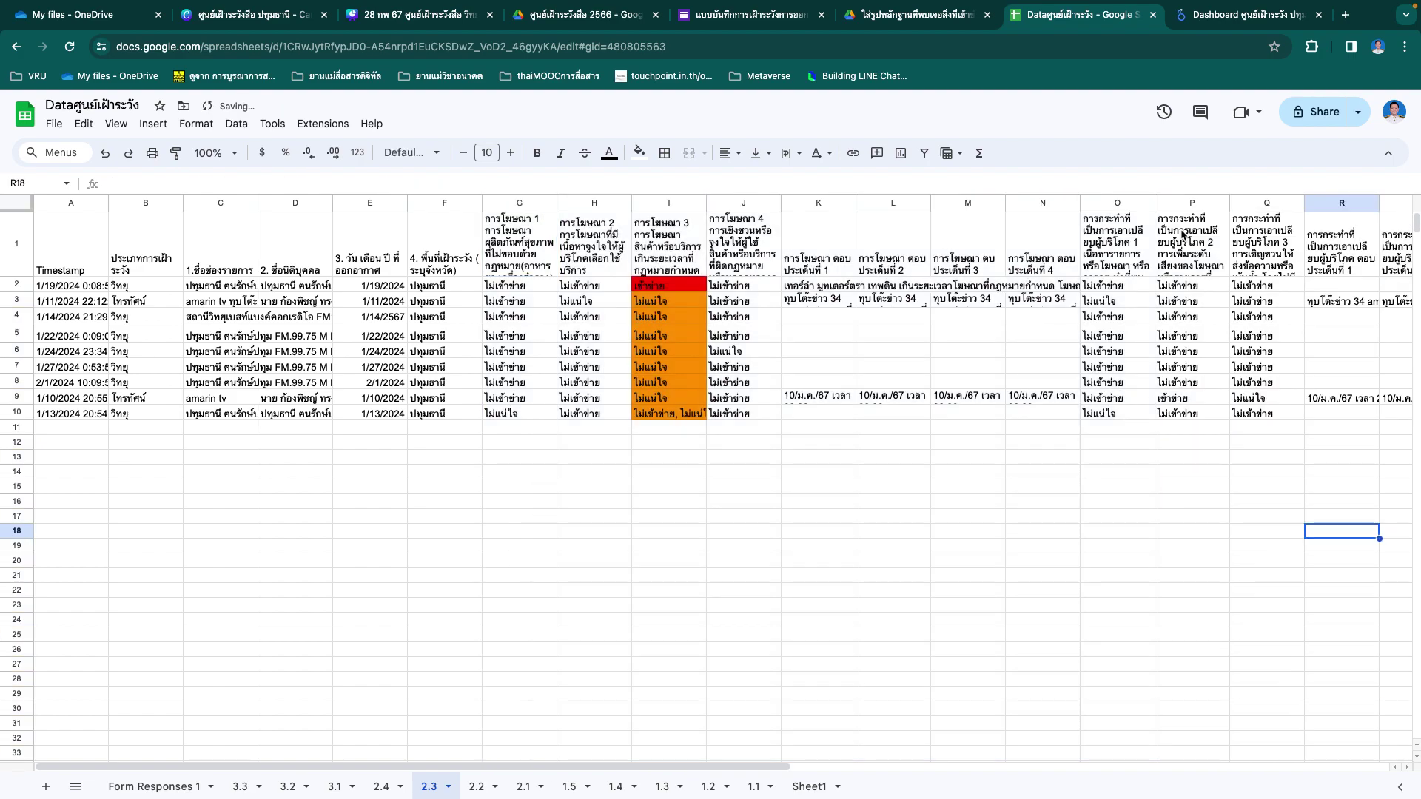
pyautogui.moveTo(1118, 203); pyautogui.dragTo(393, 219)
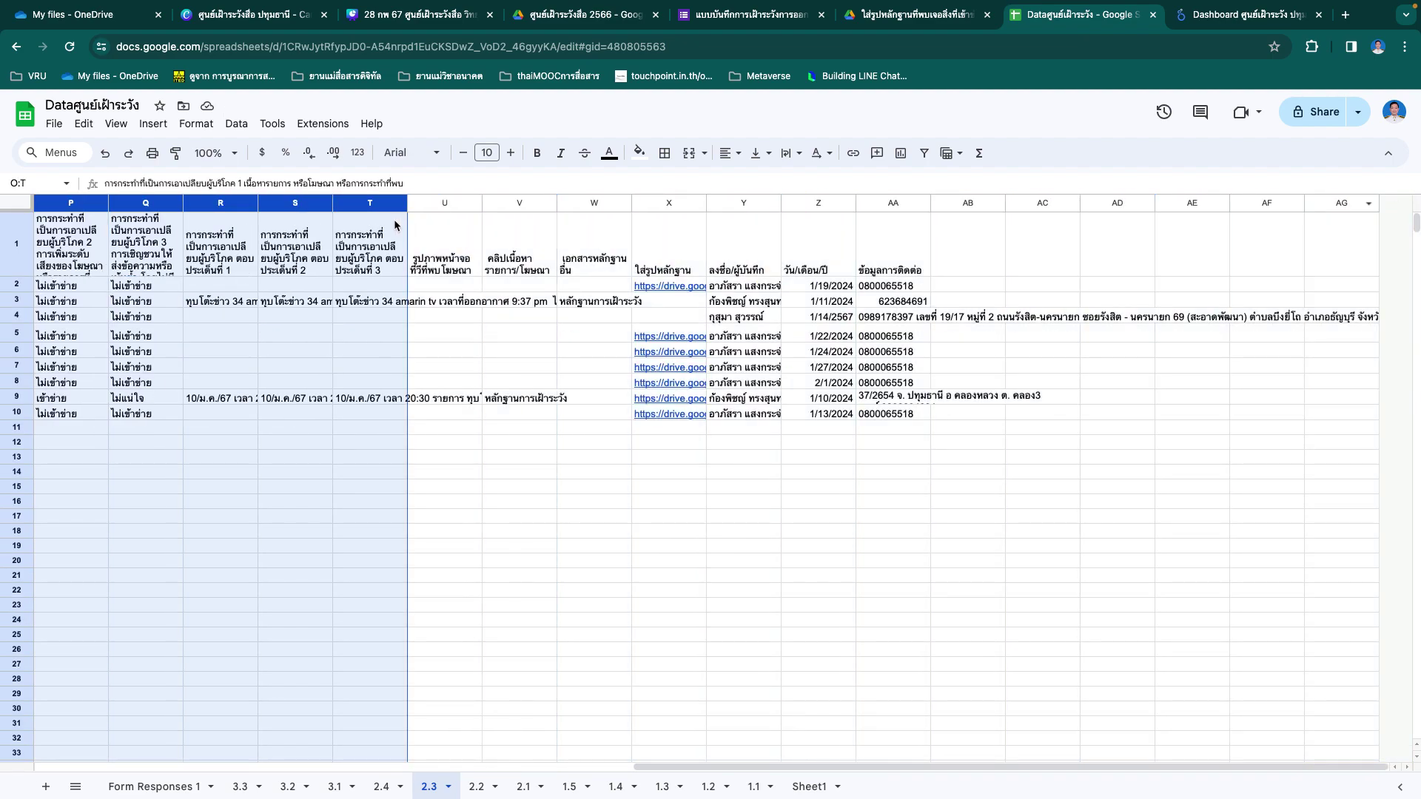
pyautogui.rightClick(385, 210)
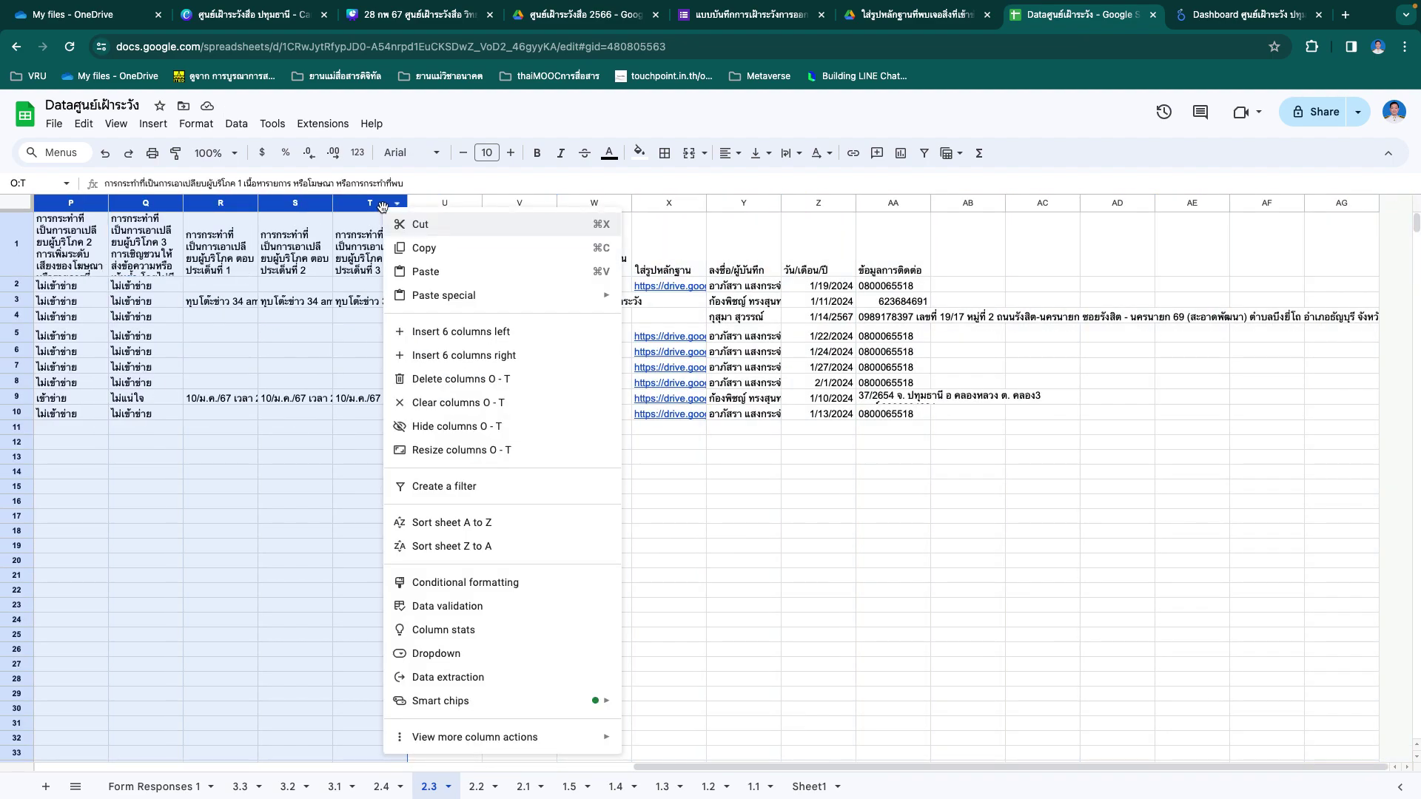
pyautogui.click(456, 388)
# Step: On sheet 2.4, delete the programme-content columns G to P, followed by the consumer-exploitation columns O to T
pyautogui.click(386, 785)
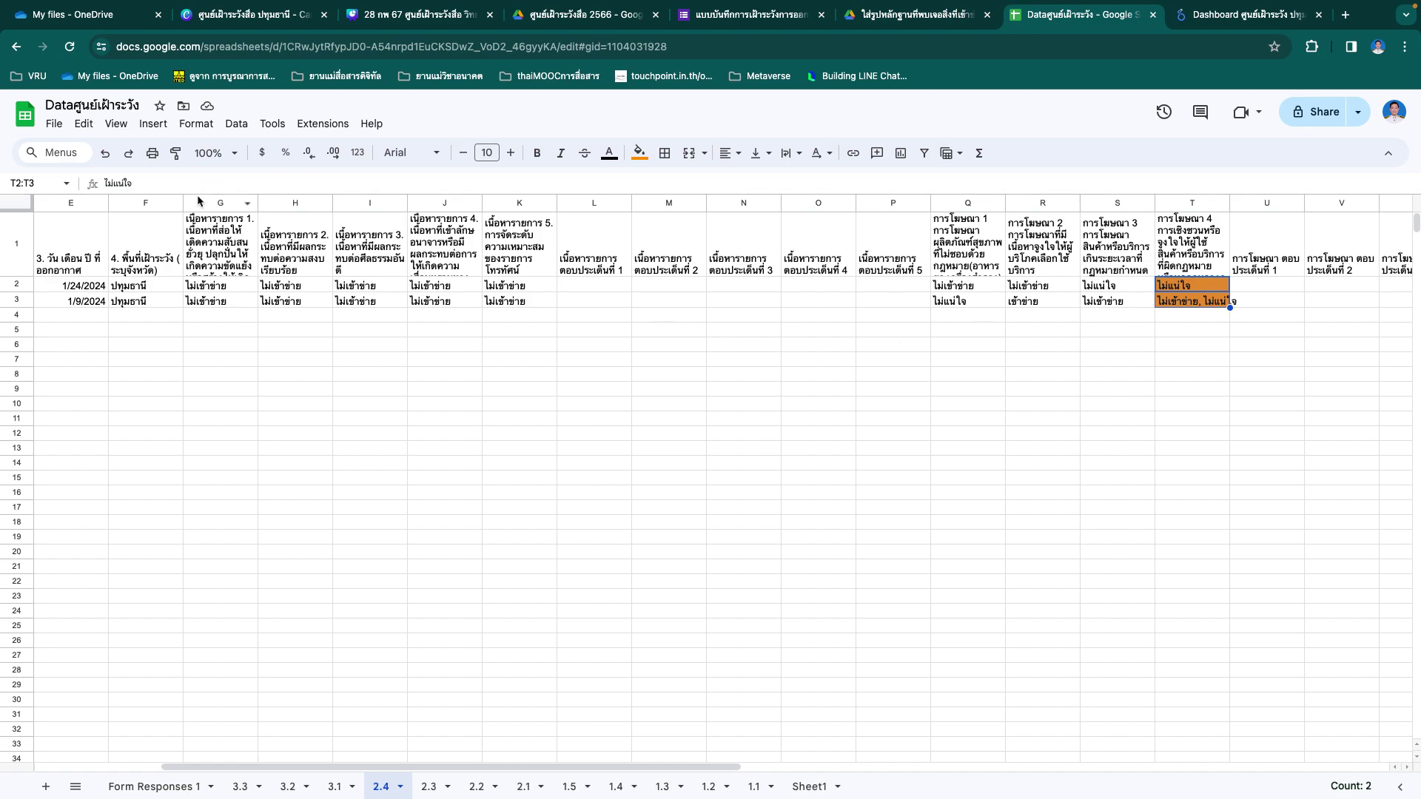
pyautogui.moveTo(199, 205); pyautogui.dragTo(893, 205)
pyautogui.rightClick(894, 205)
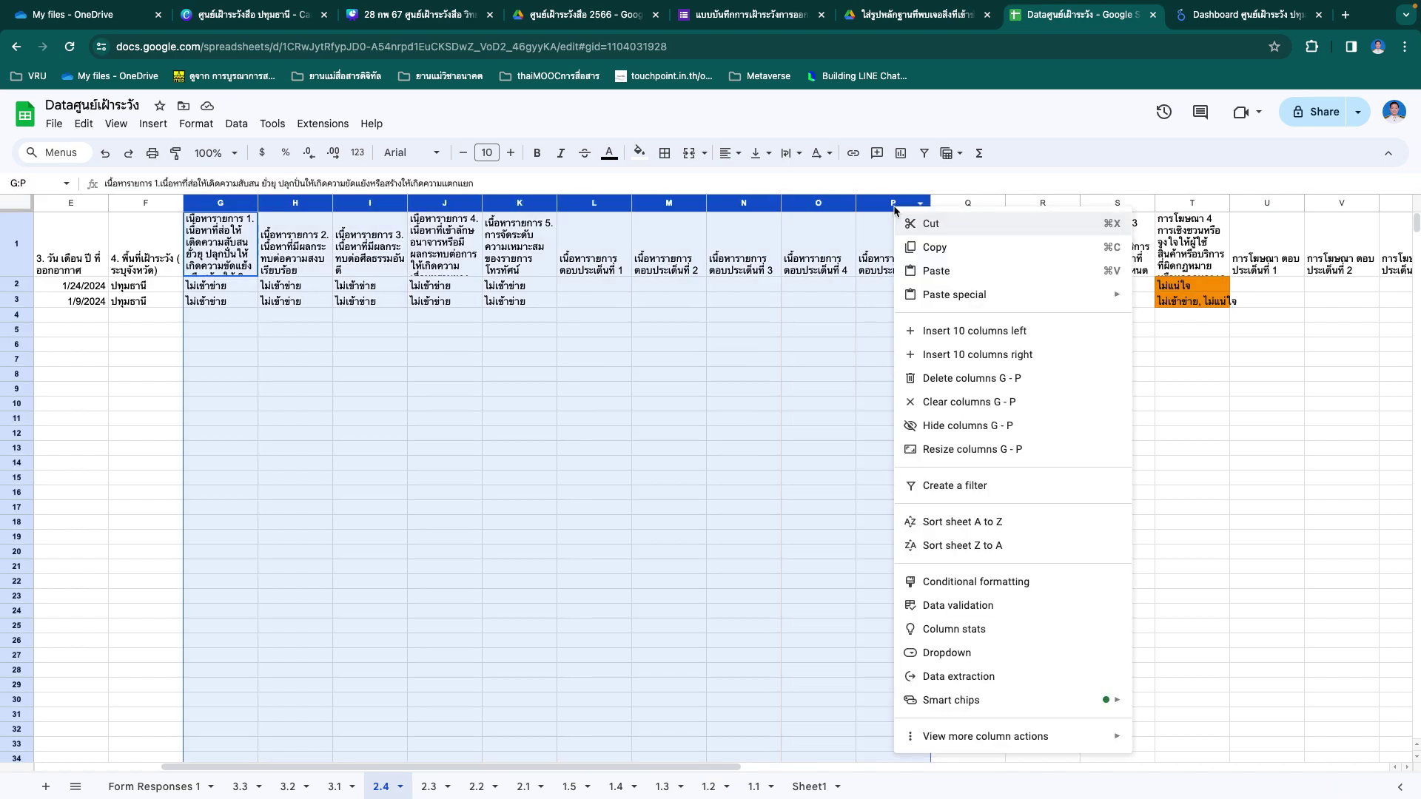
pyautogui.click(972, 378)
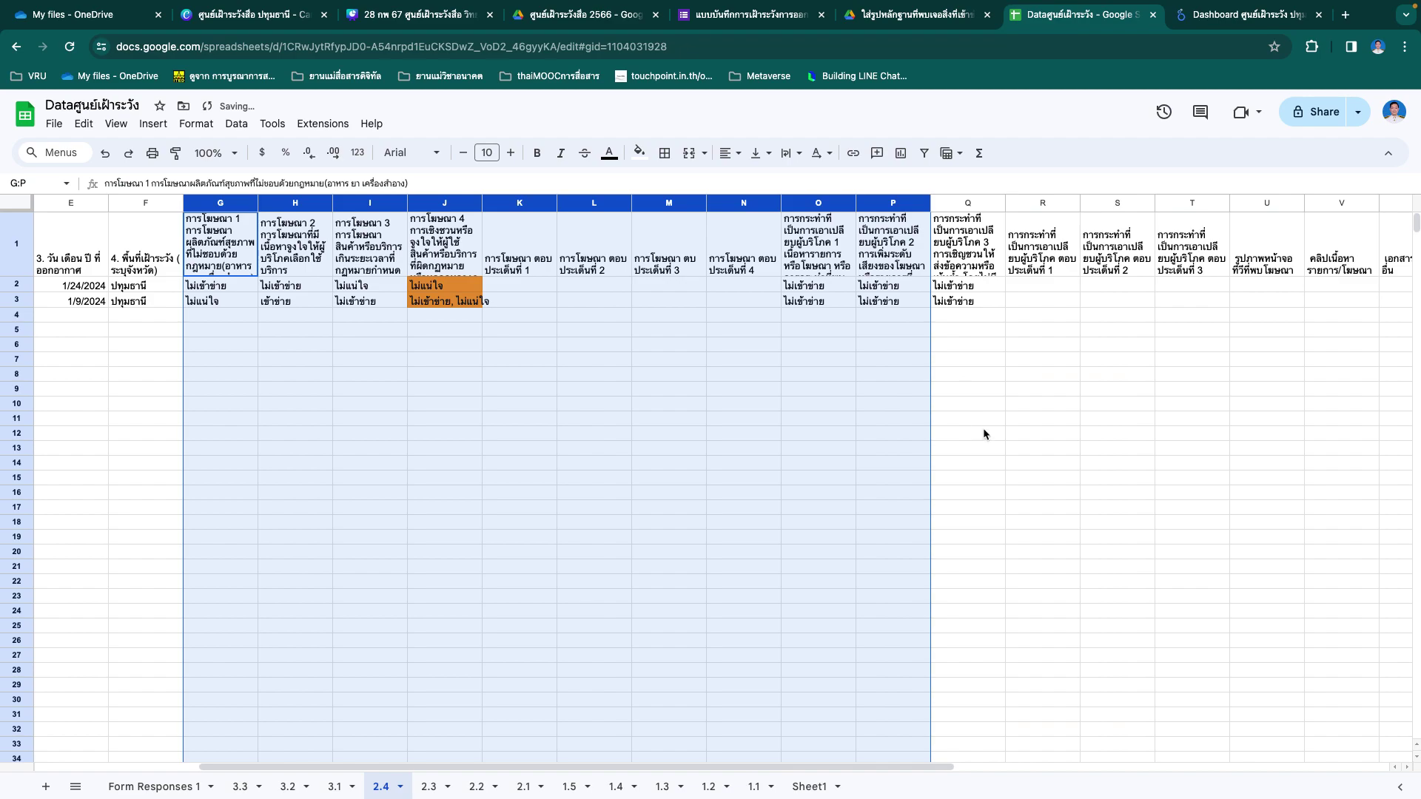
pyautogui.click(1050, 434)
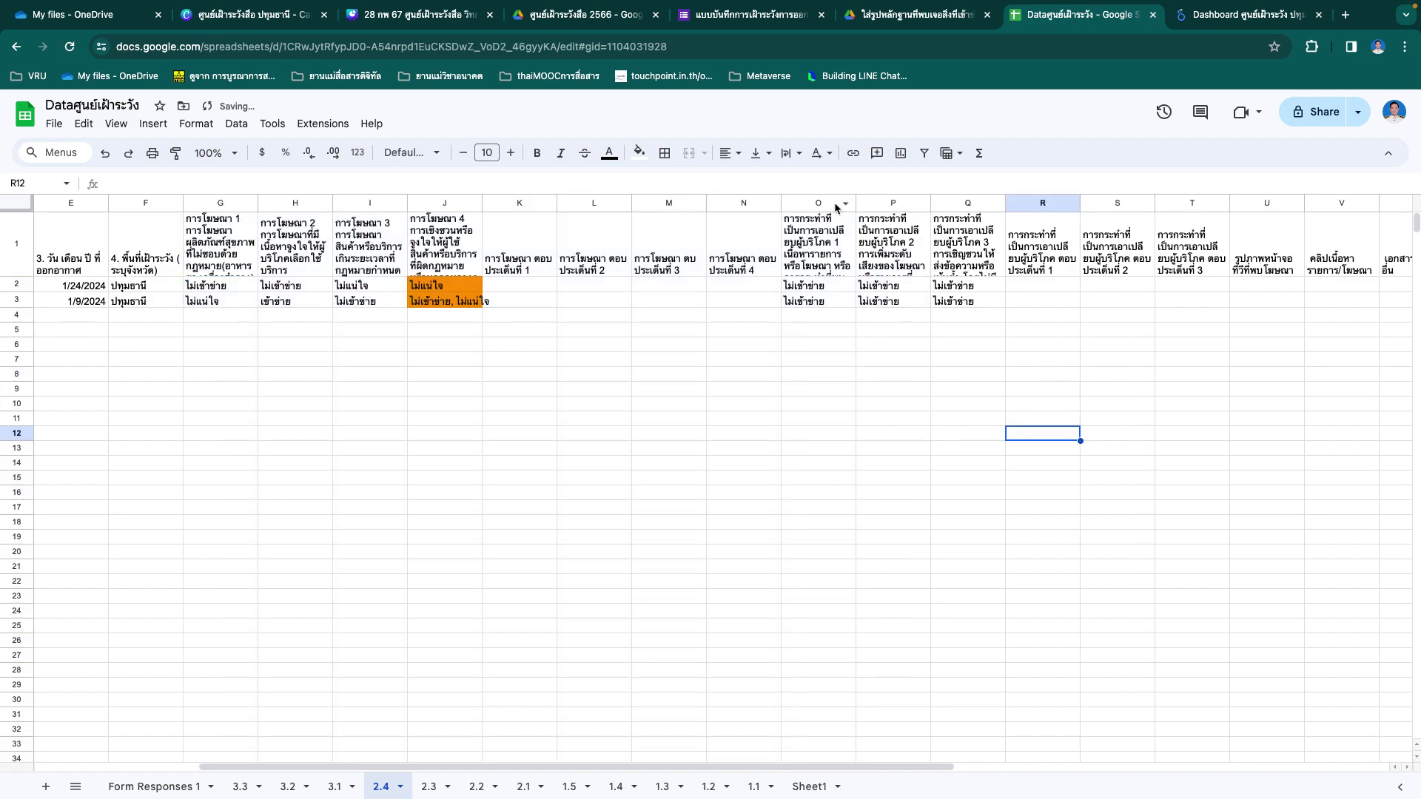
pyautogui.moveTo(828, 205); pyautogui.dragTo(1183, 205)
pyautogui.rightClick(1193, 205)
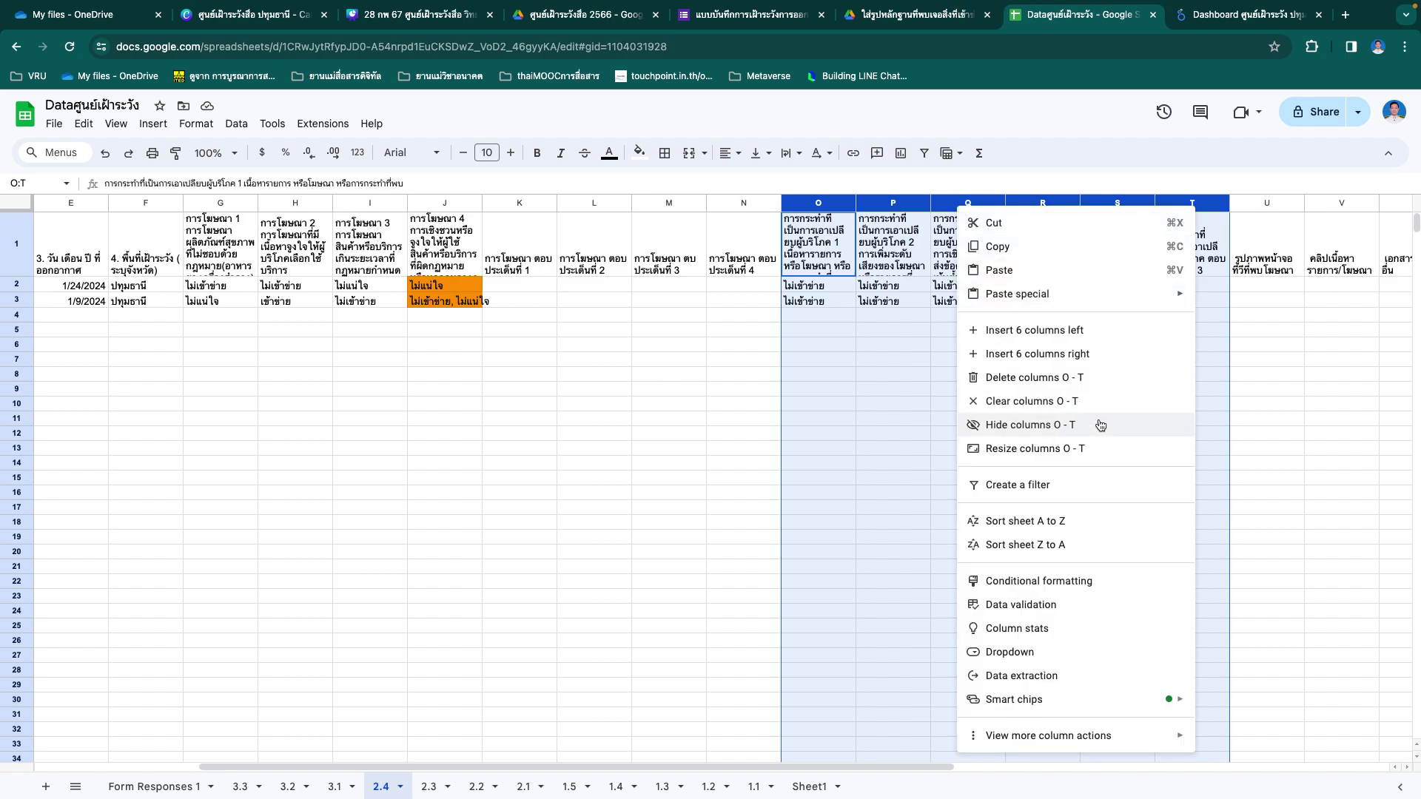
pyautogui.click(1019, 378)
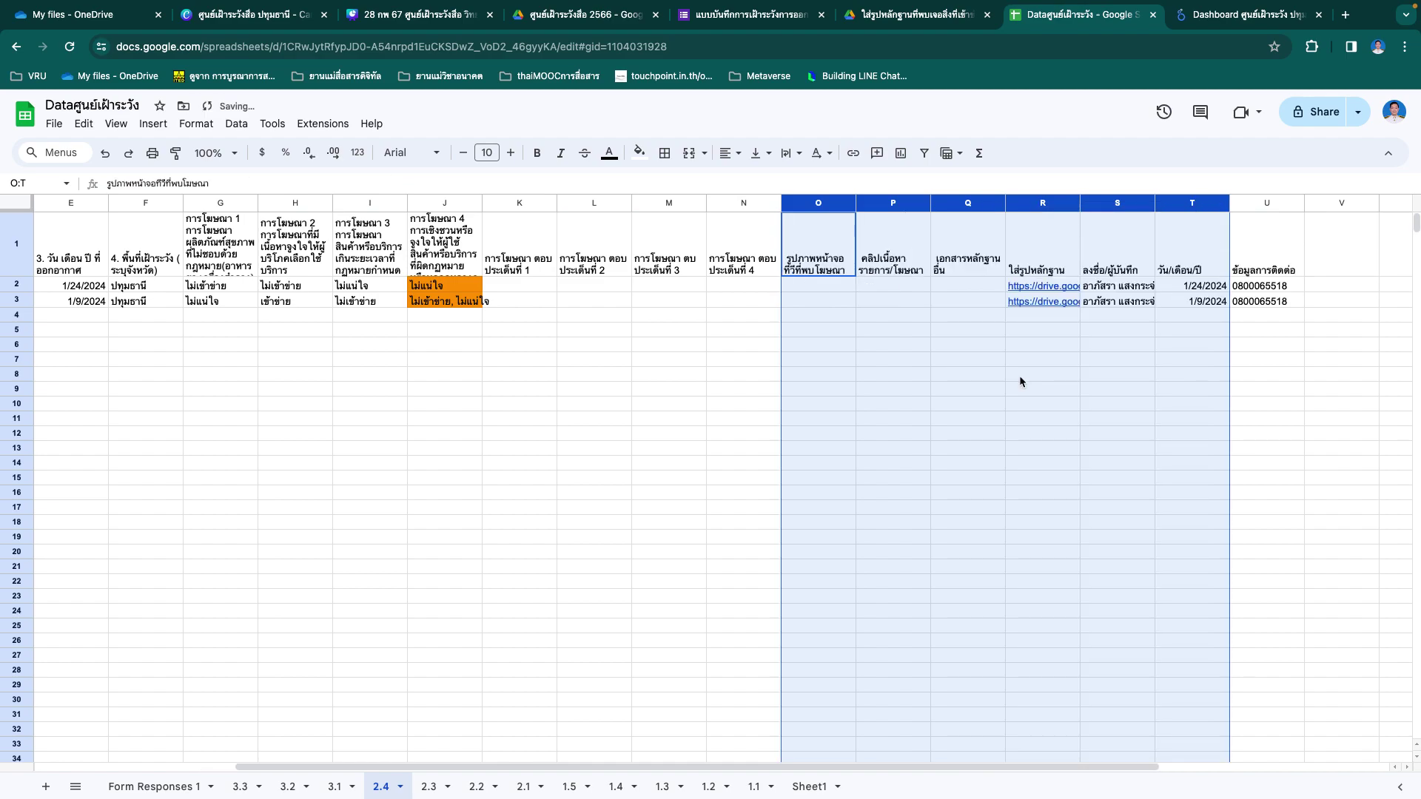
# Step: On sheet 3.1, delete the programme-content columns G to P, followed by the advertising columns G to N
pyautogui.click(335, 786)
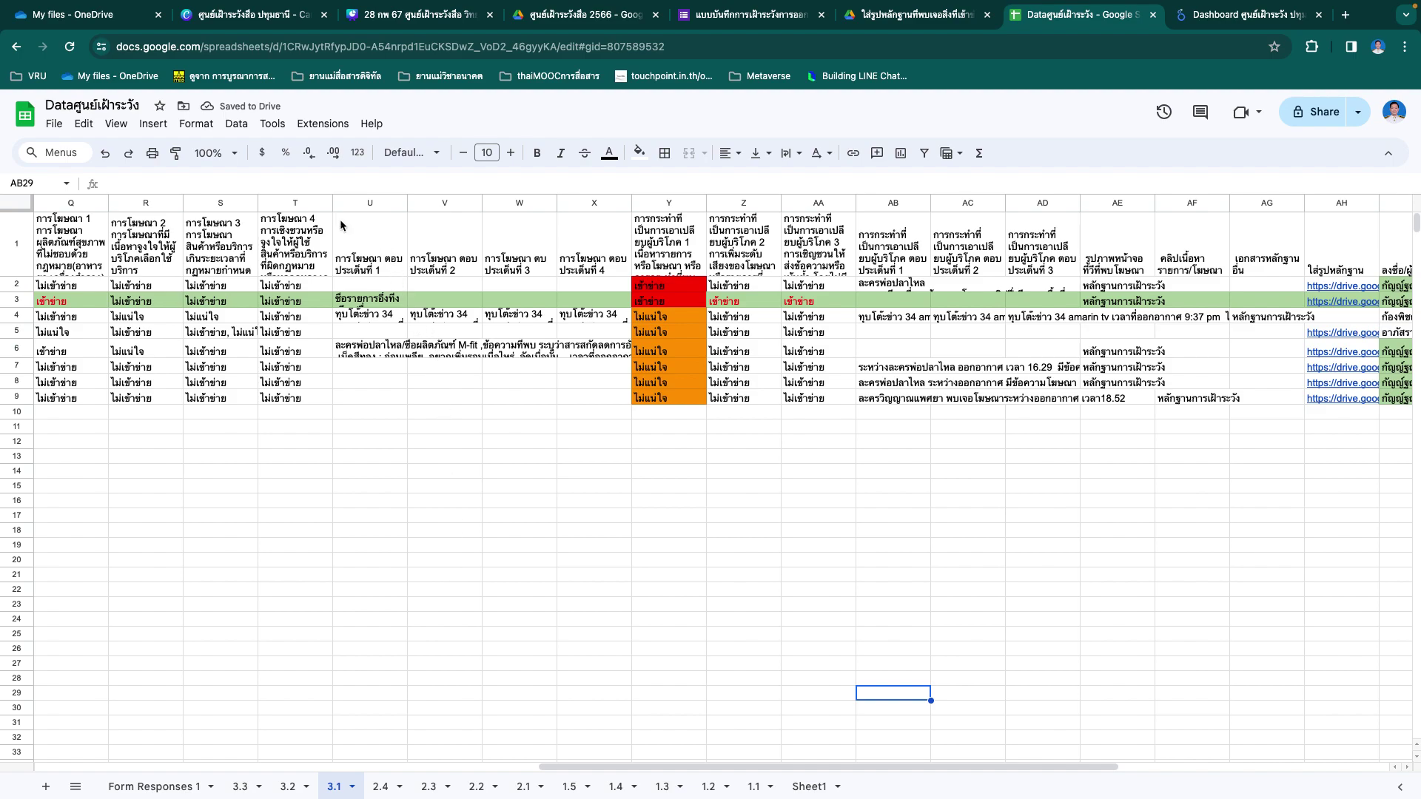
pyautogui.hscroll(-10, 81, 217)
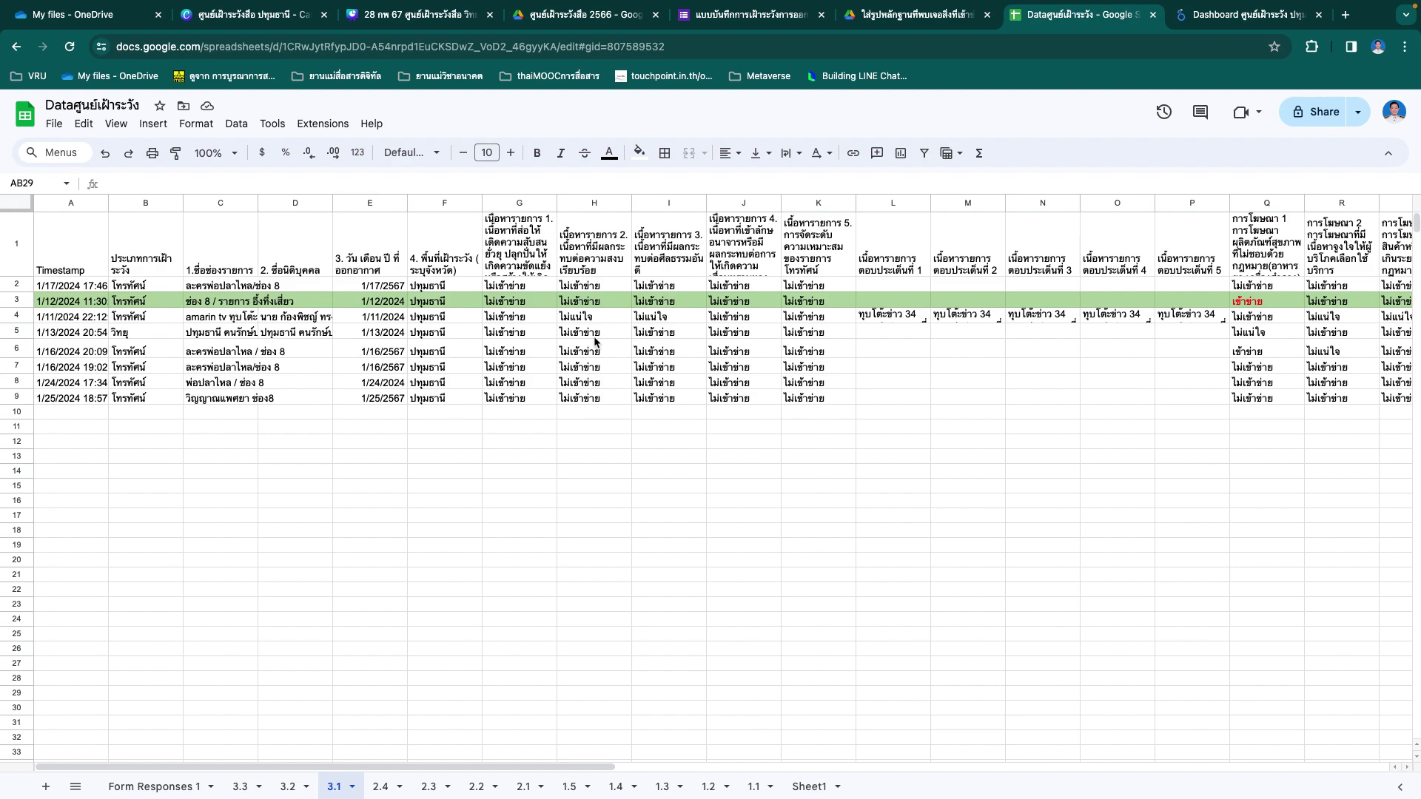
pyautogui.moveTo(523, 210); pyautogui.dragTo(1203, 240)
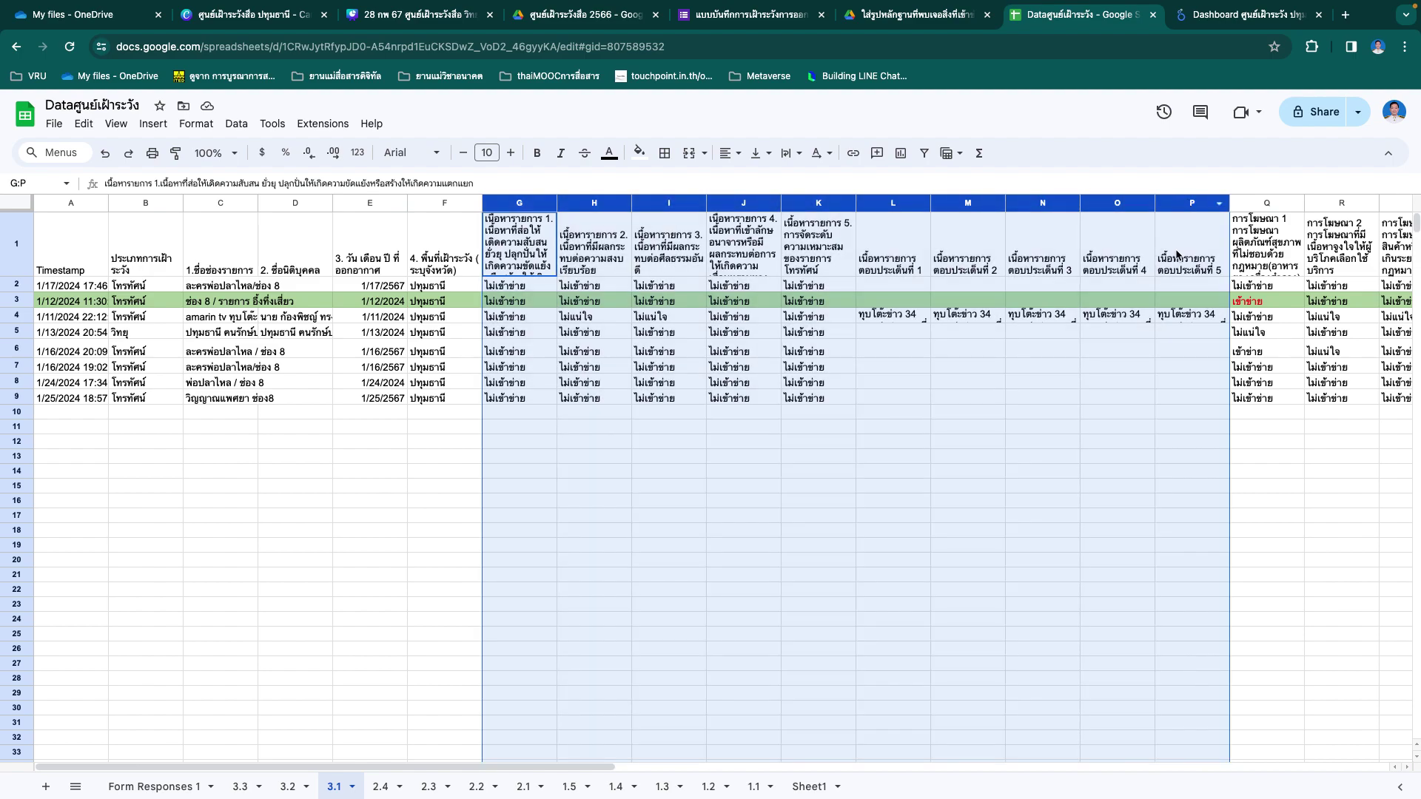
pyautogui.rightClick(1195, 202)
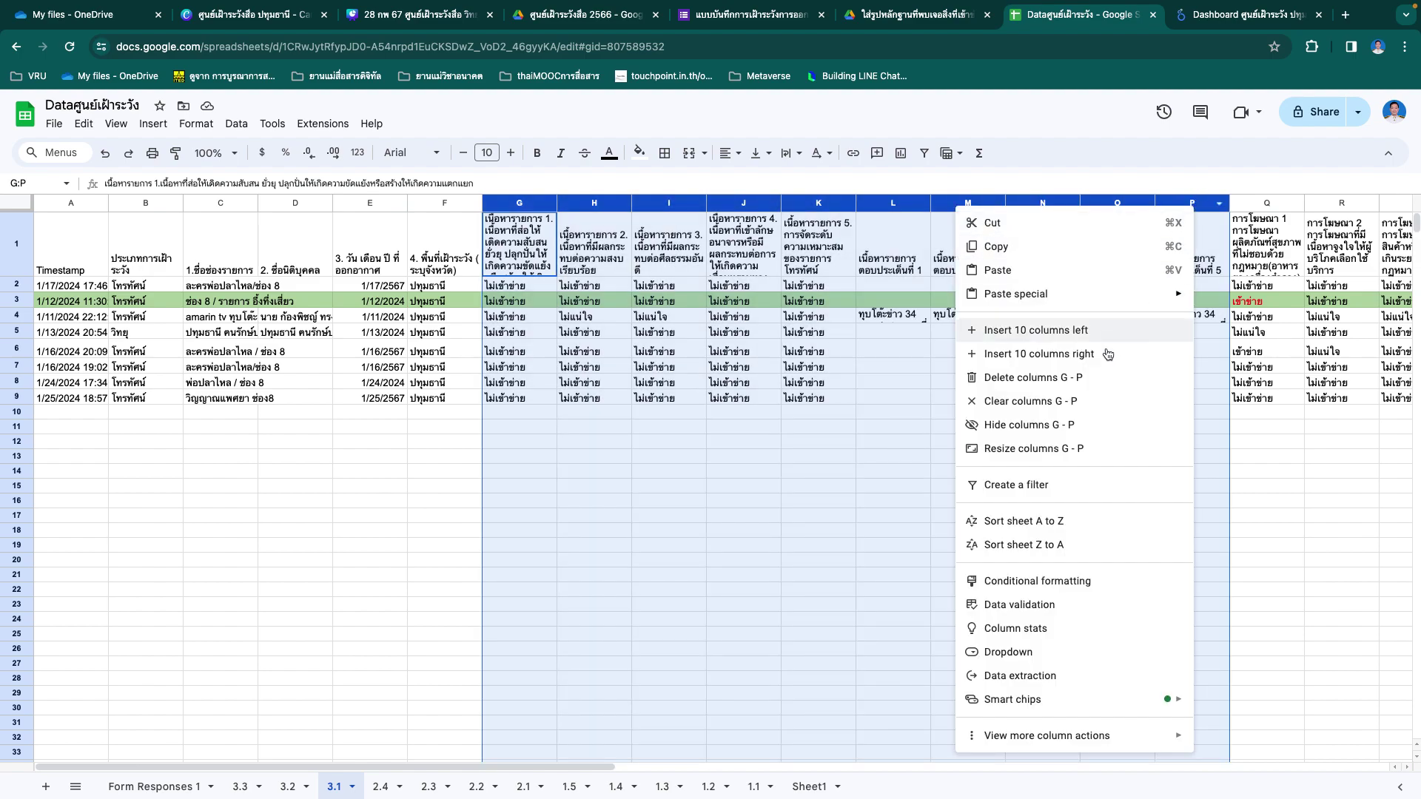
pyautogui.click(1037, 379)
pyautogui.click(1281, 614)
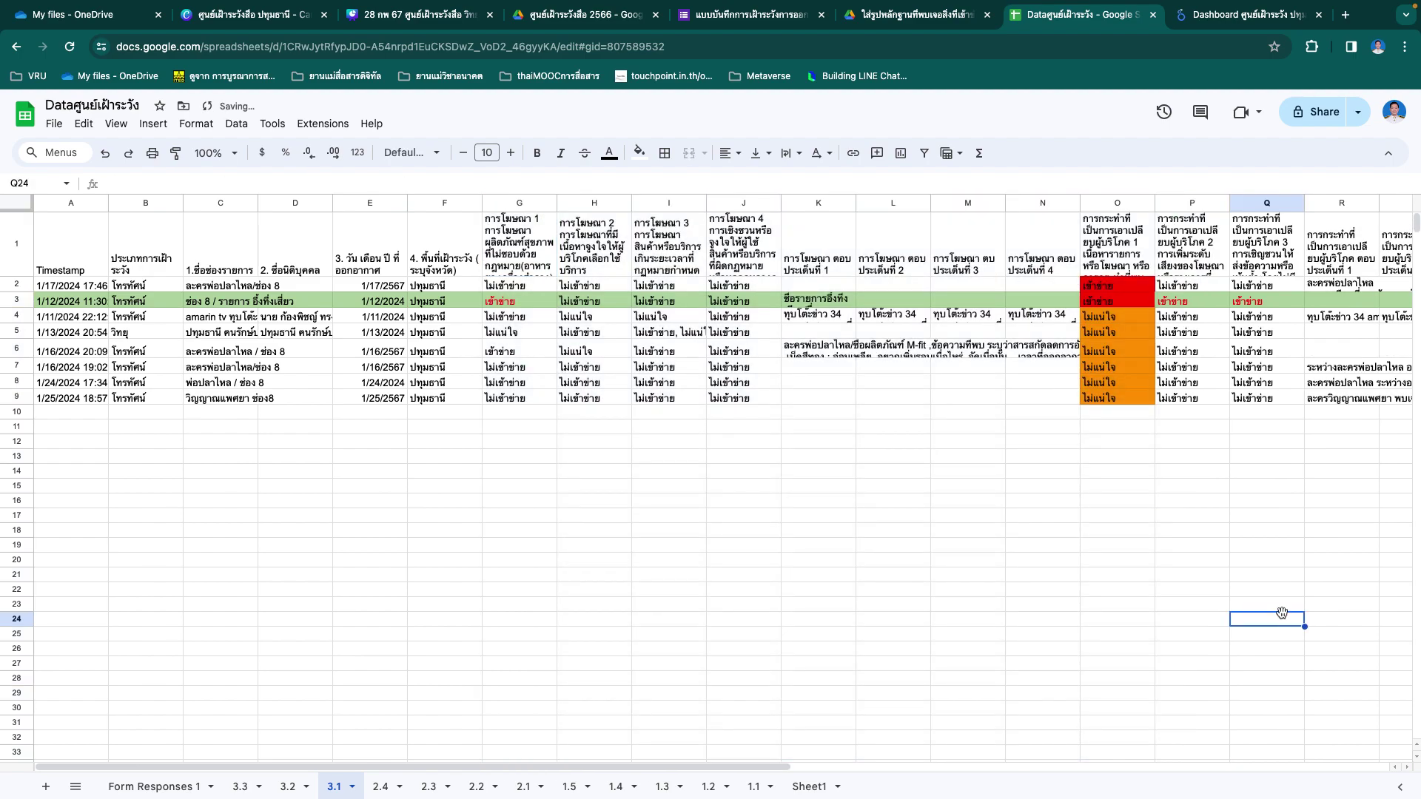
pyautogui.moveTo(526, 211); pyautogui.dragTo(1041, 222)
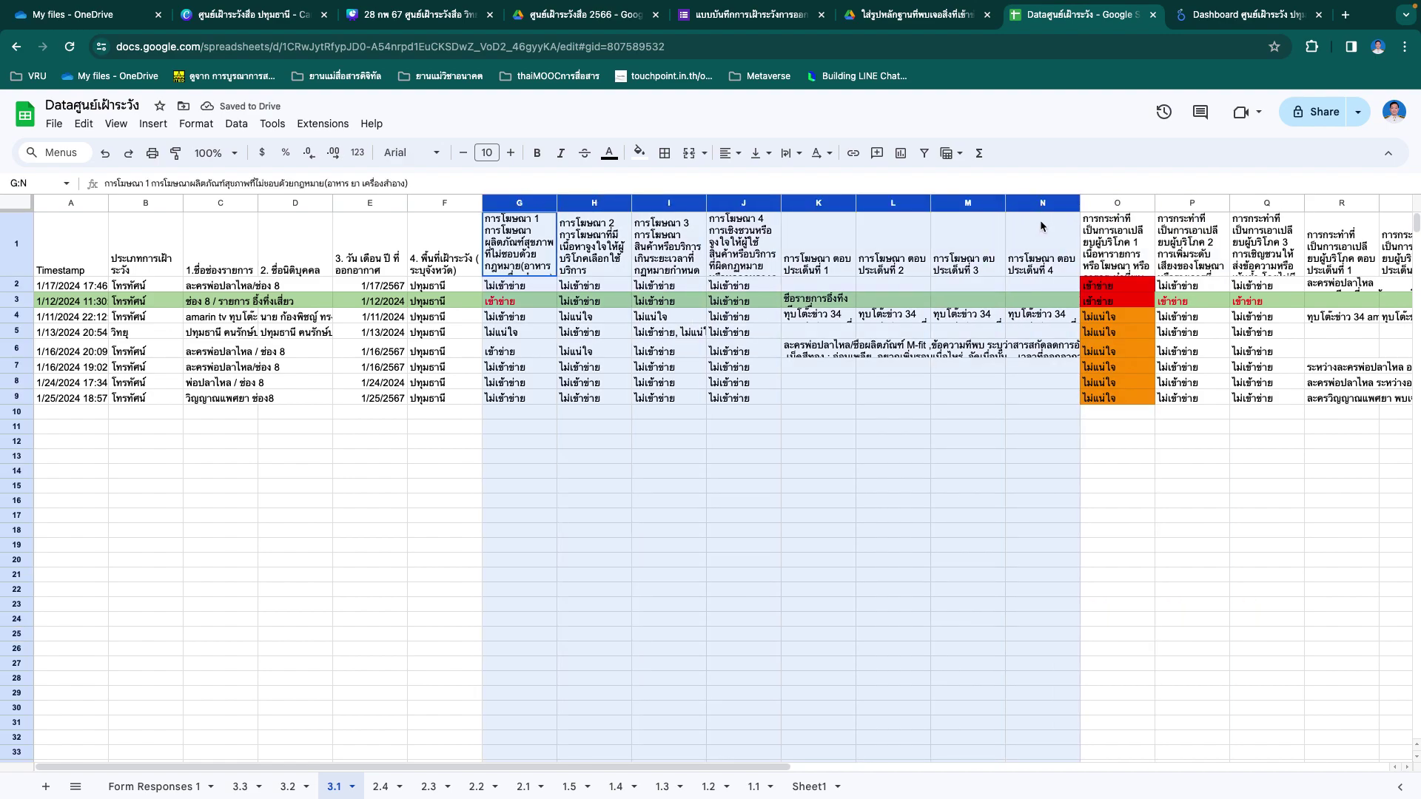
pyautogui.rightClick(1041, 222)
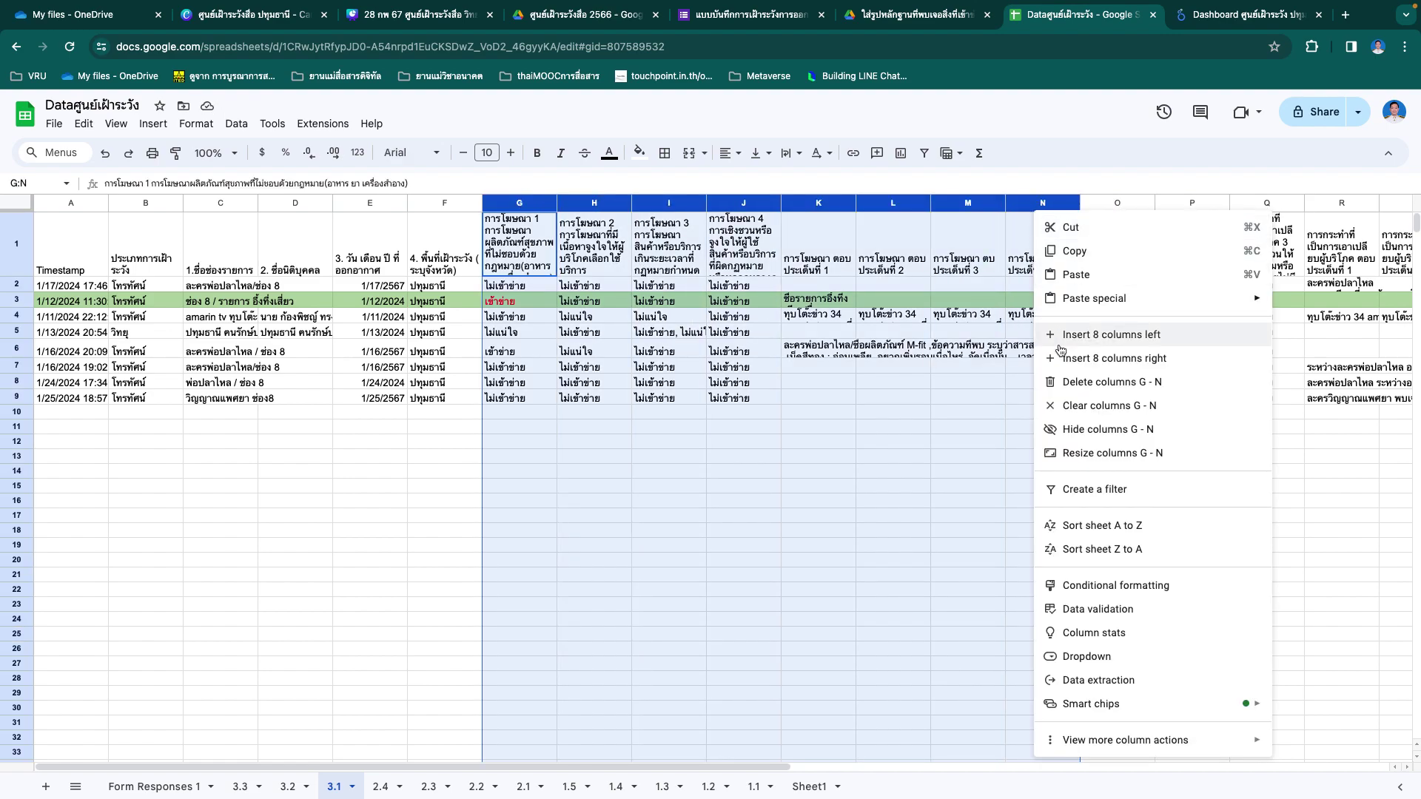
pyautogui.click(1079, 382)
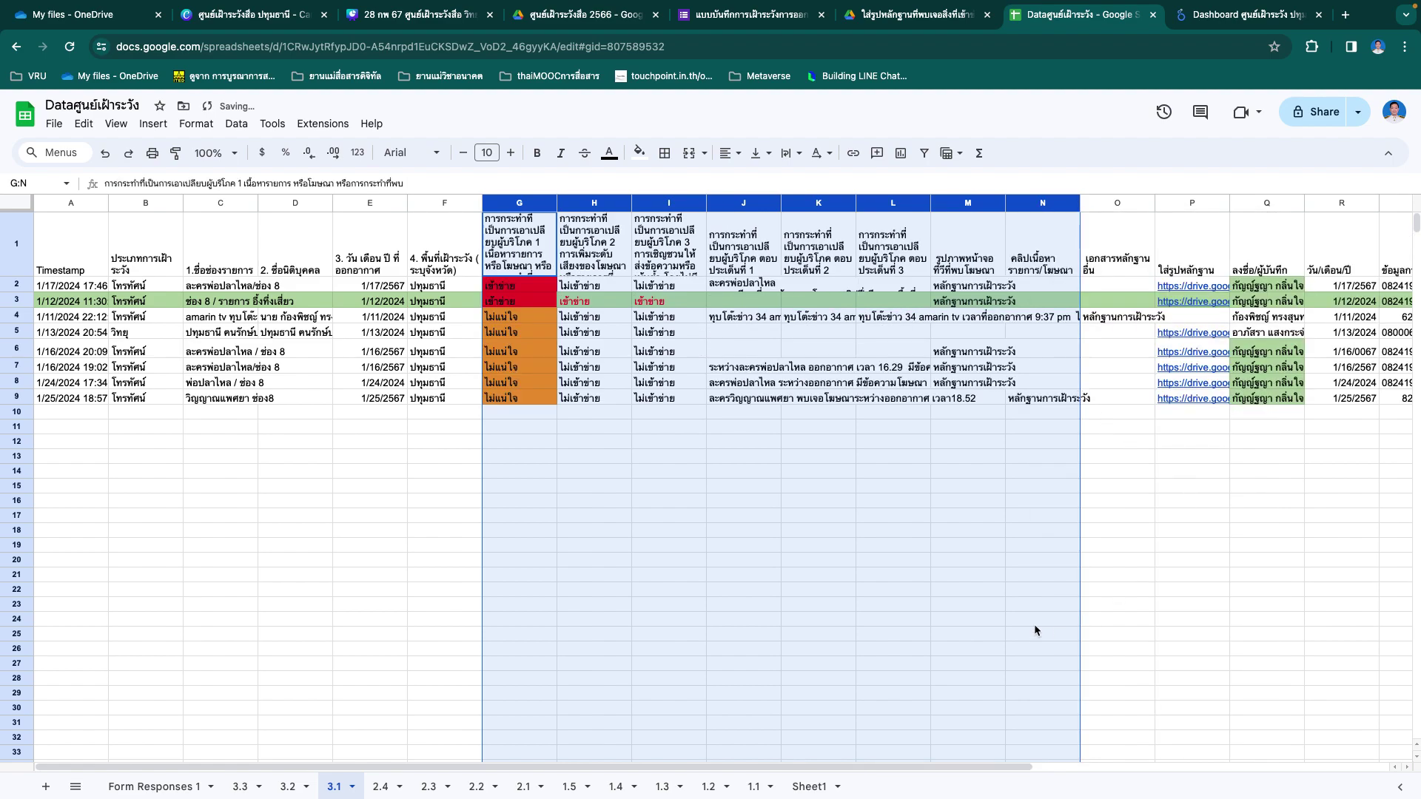
# Step: On sheet 3.2, delete the programme-content and advertising columns G to X in one go
pyautogui.click(294, 786)
pyautogui.click(521, 203)
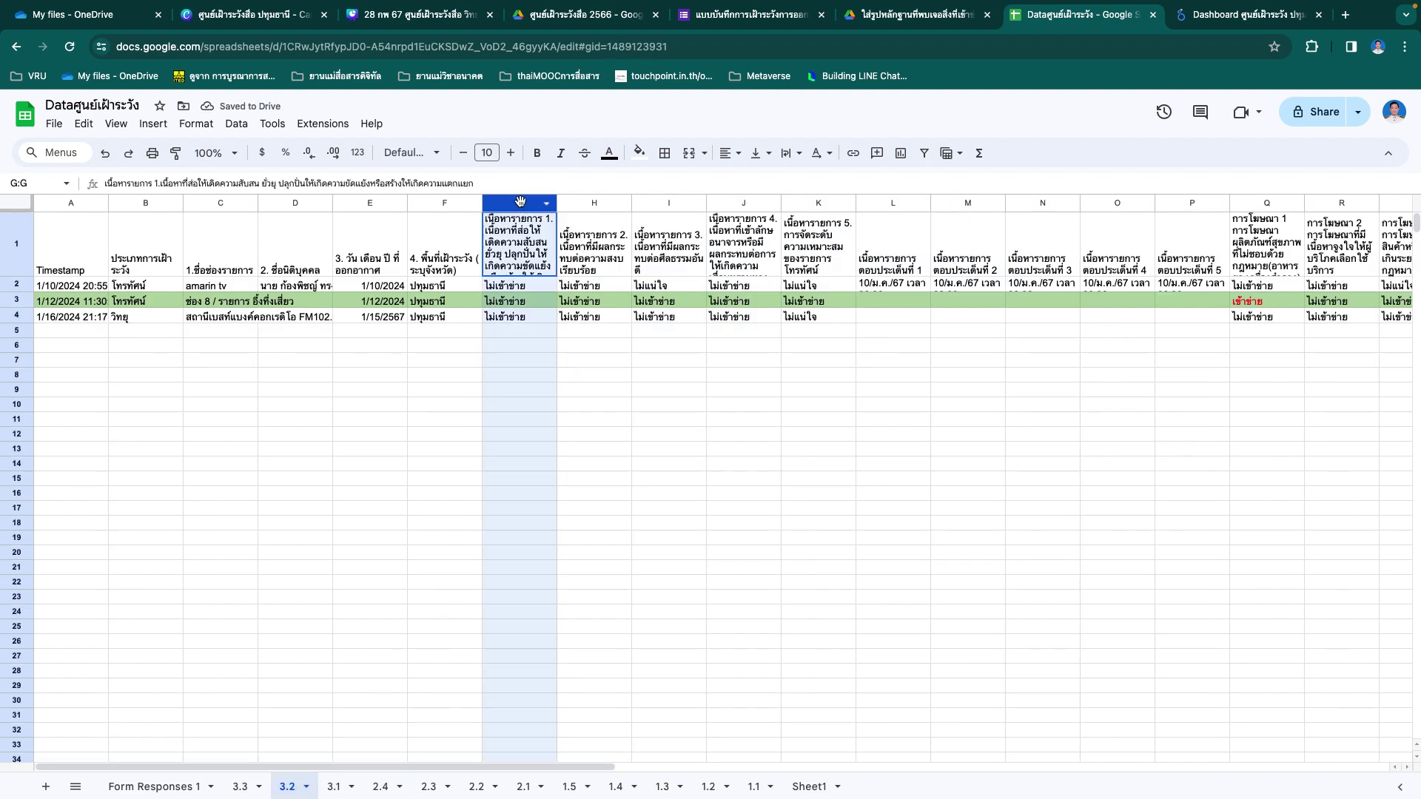
pyautogui.hscroll(10, 521, 208)
pyautogui.keyDown('shift'); pyautogui.click(146, 203); pyautogui.keyUp('shift')
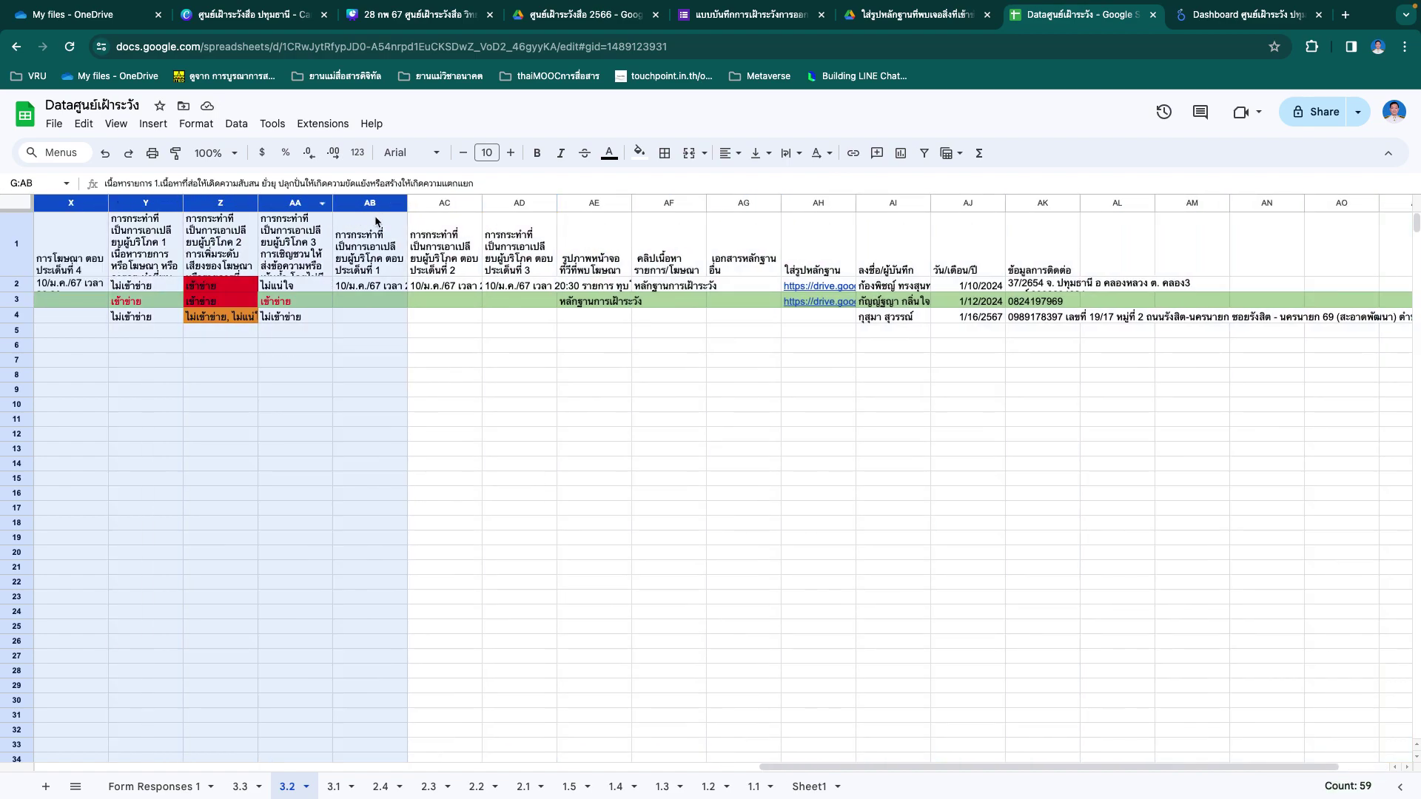
pyautogui.hscroll(-2, 269, 193)
pyautogui.moveTo(270, 194); pyautogui.dragTo(234, 196)
pyautogui.rightClick(225, 200)
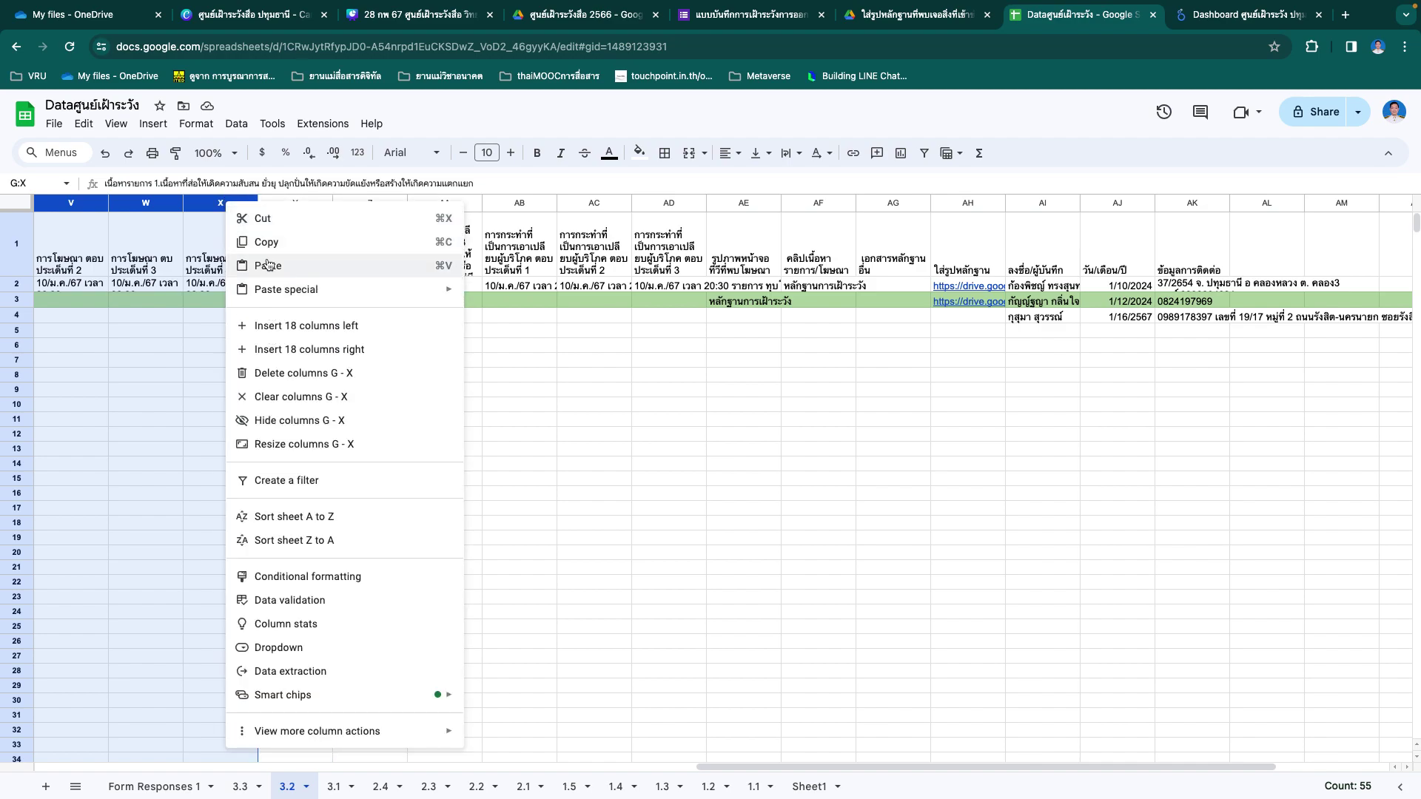
pyautogui.click(287, 379)
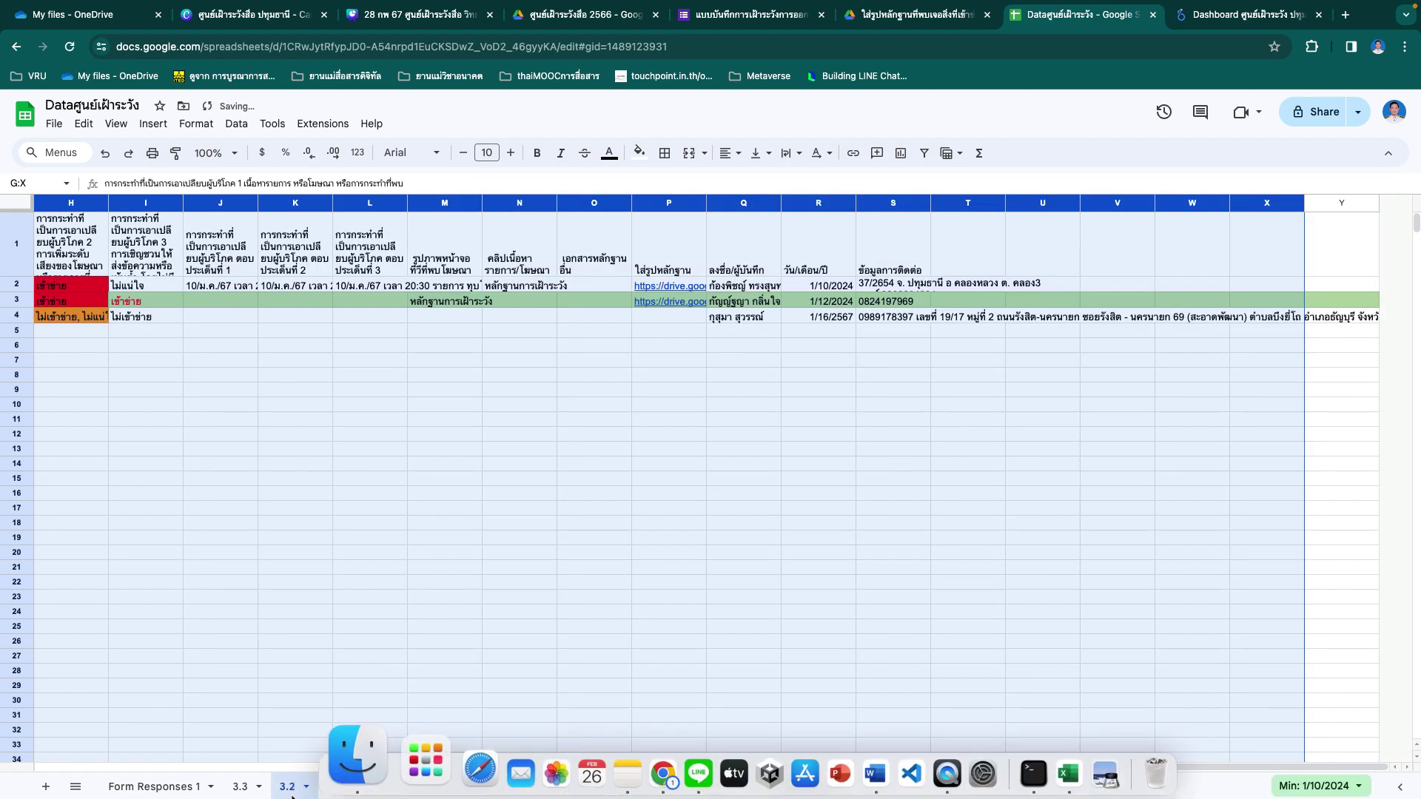
# Step: On sheet 3.3, delete the programme-content and advertising columns G to X in one go
pyautogui.click(251, 787)
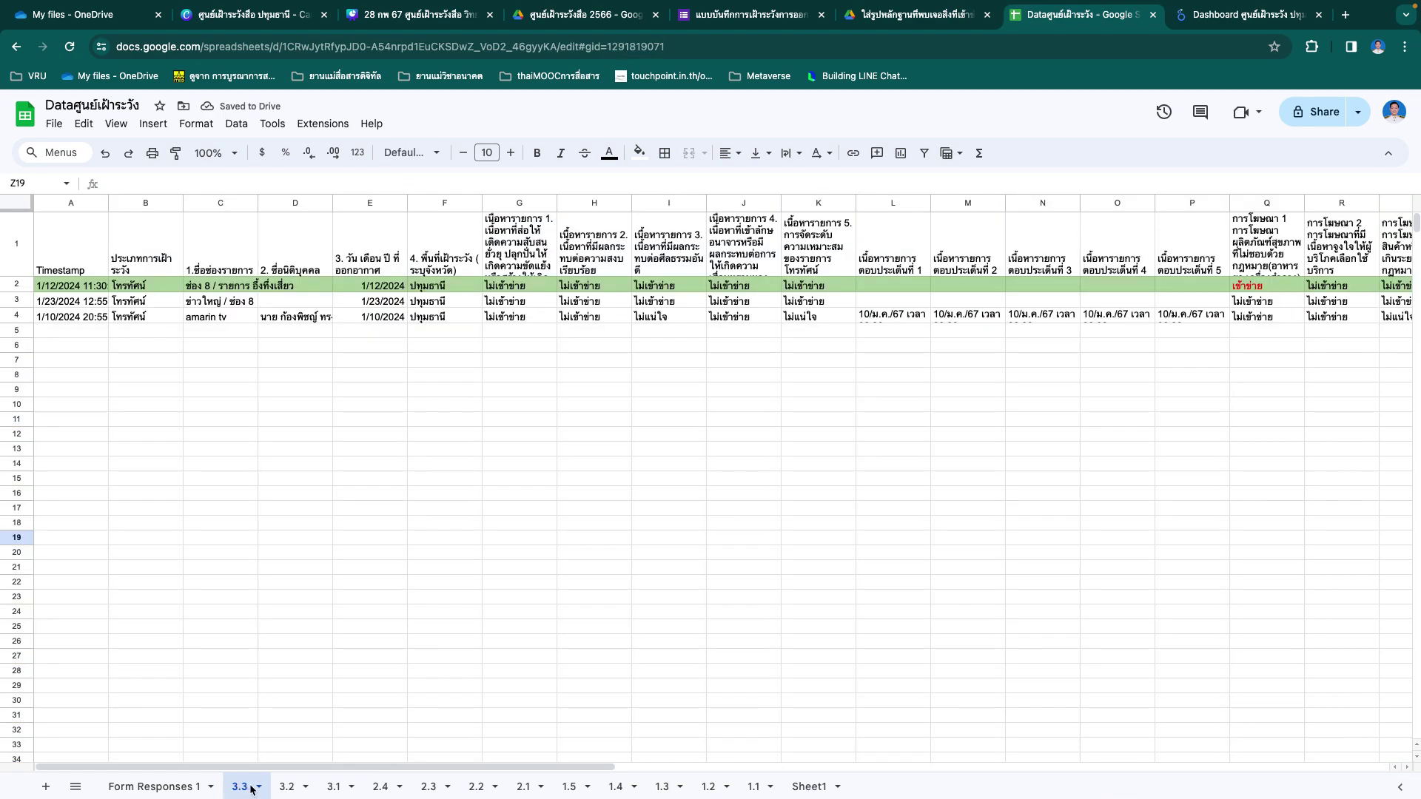
pyautogui.moveTo(503, 209); pyautogui.dragTo(1344, 215)
pyautogui.rightClick(1344, 215)
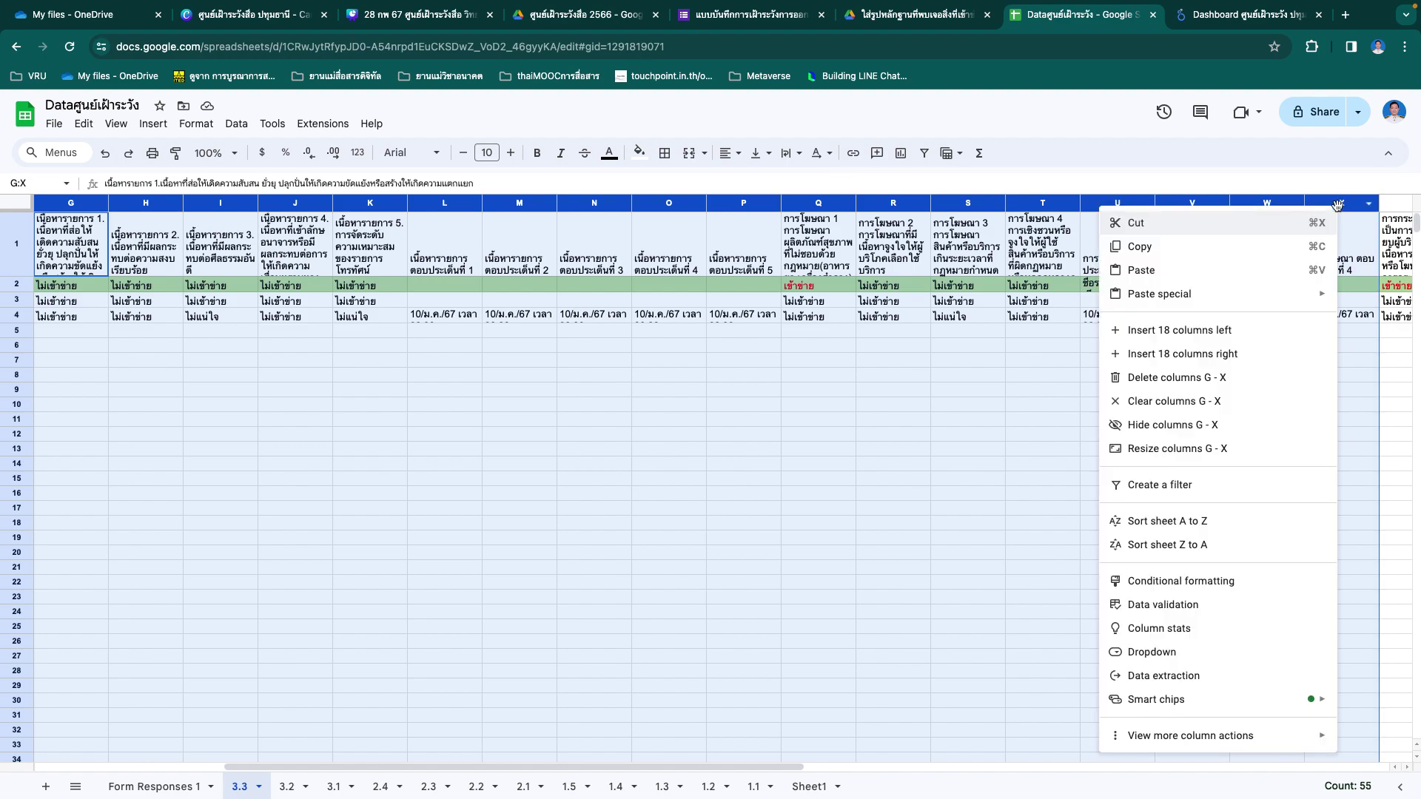
pyautogui.click(1141, 377)
pyautogui.click(742, 406)
pyautogui.hscroll(-6, 798, 442)
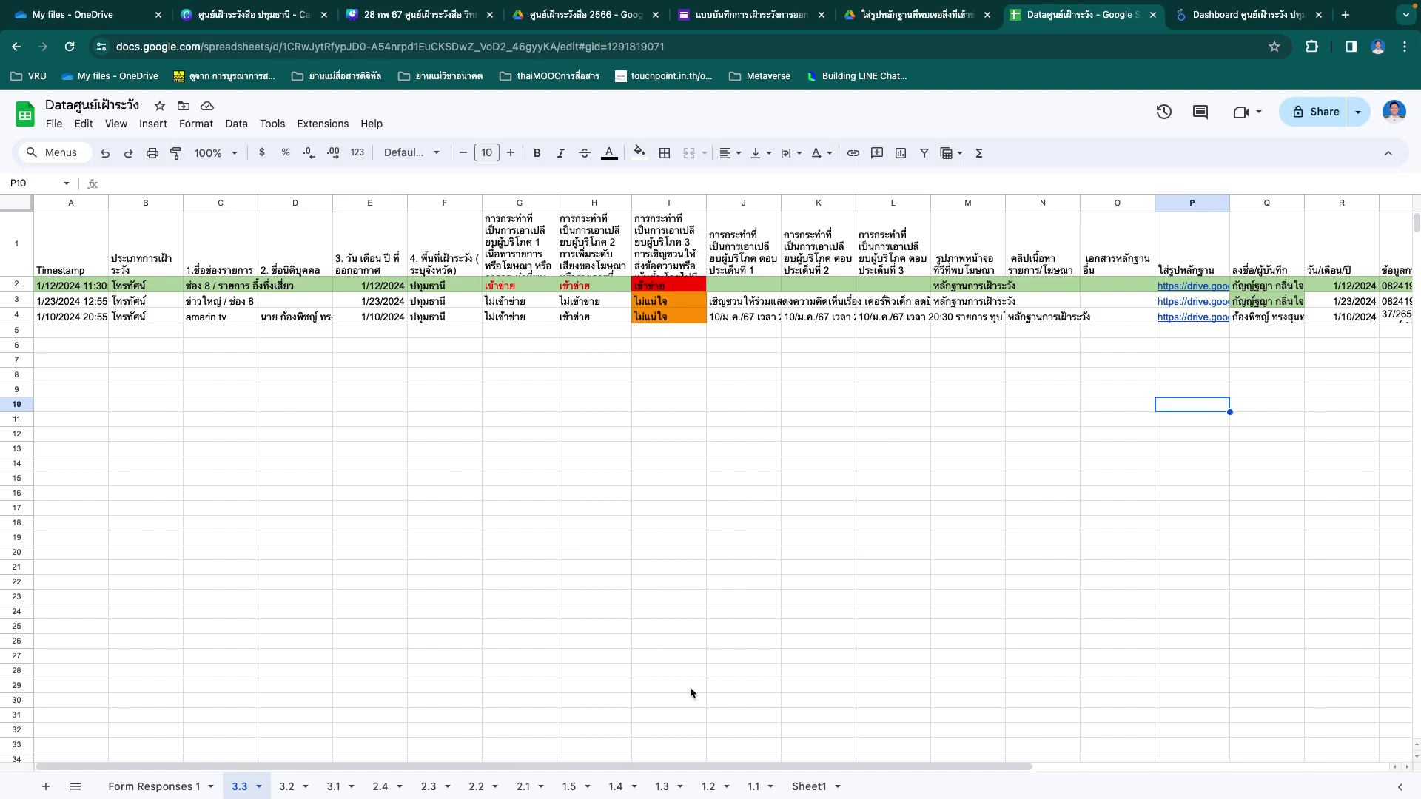
# Step: Review the Form Responses 1 sheet, followed by the trimmed issue sheets 1.1 through 1.5 and 2.1
pyautogui.click(152, 786)
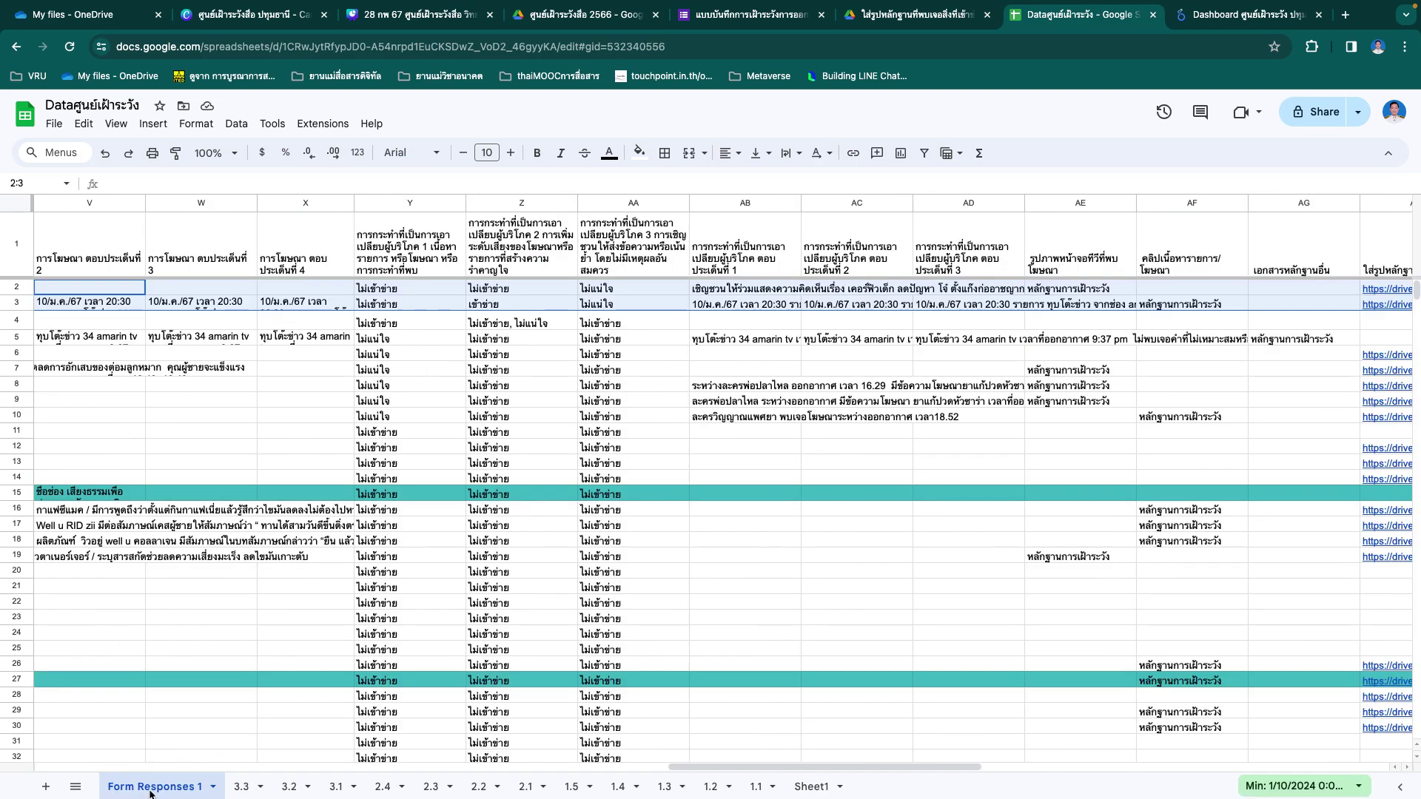
pyautogui.hscroll(-15, 296, 721)
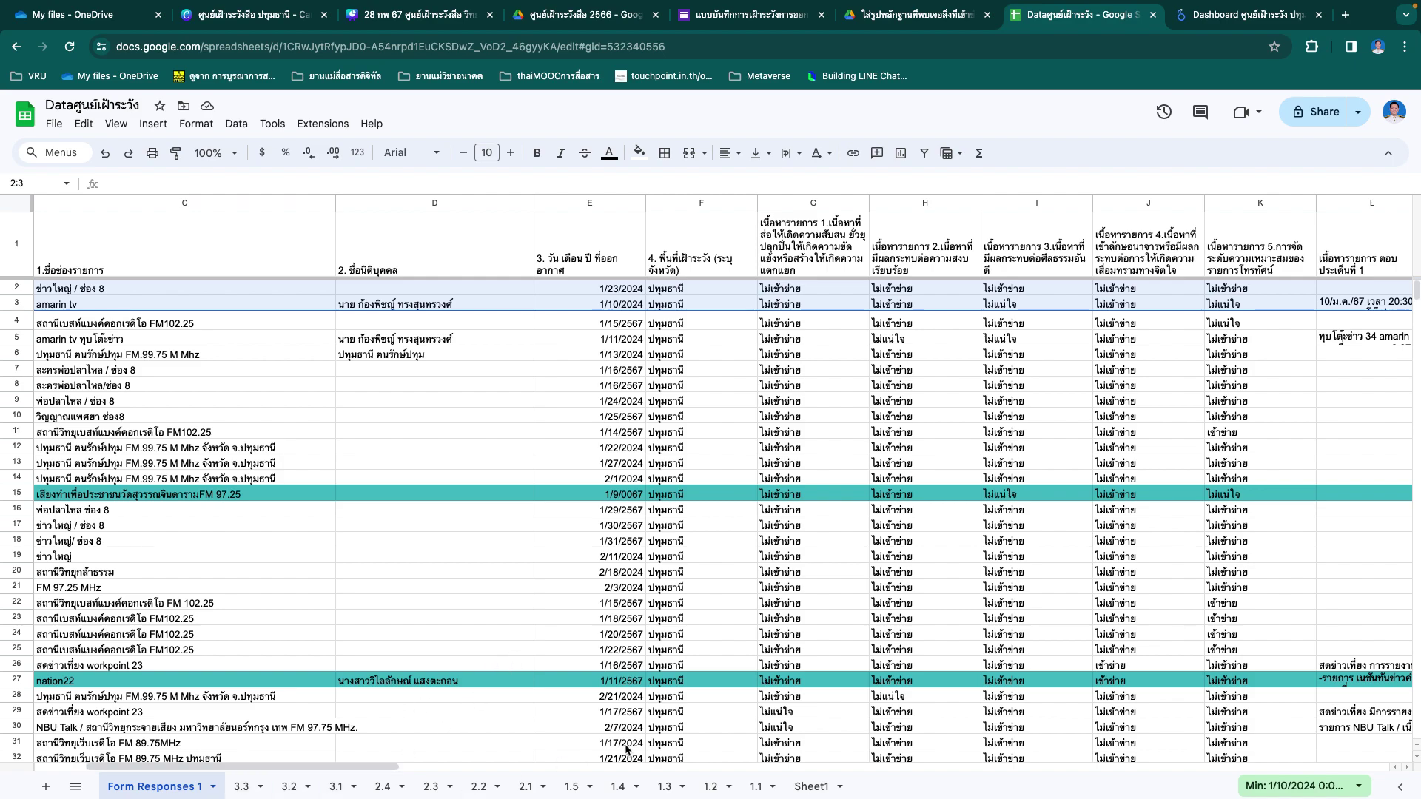
pyautogui.click(753, 786)
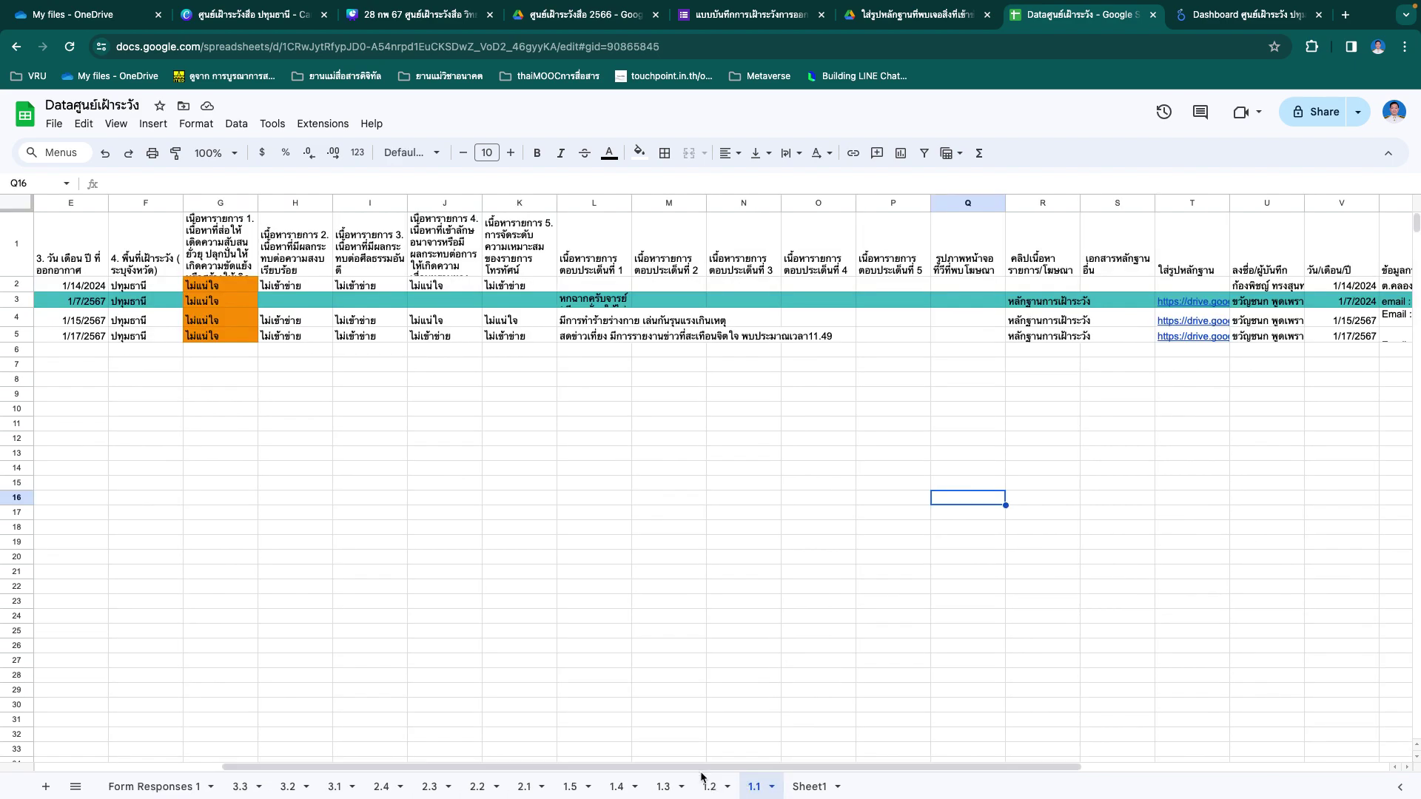
pyautogui.click(710, 786)
pyautogui.click(669, 785)
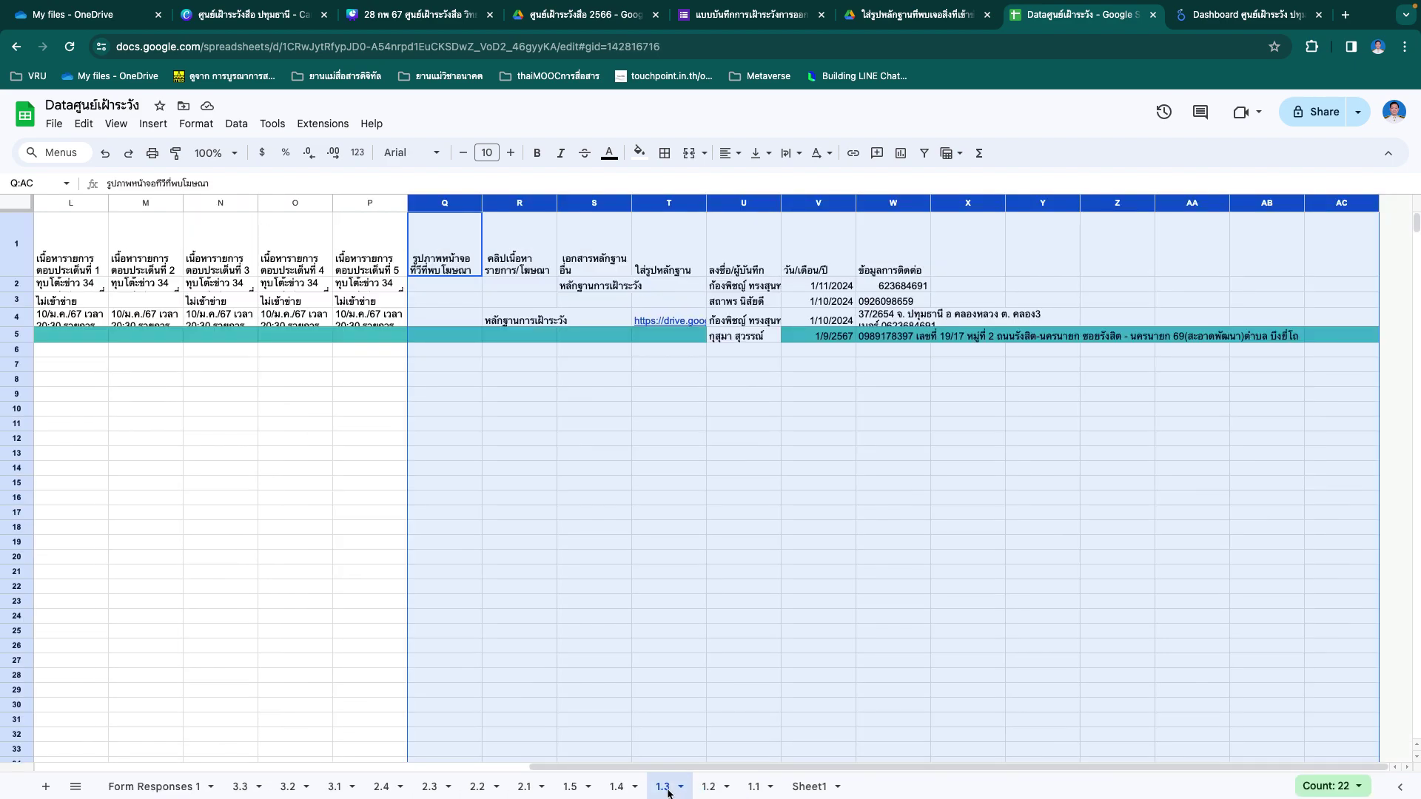
pyautogui.click(617, 785)
pyautogui.click(569, 786)
pyautogui.click(524, 785)
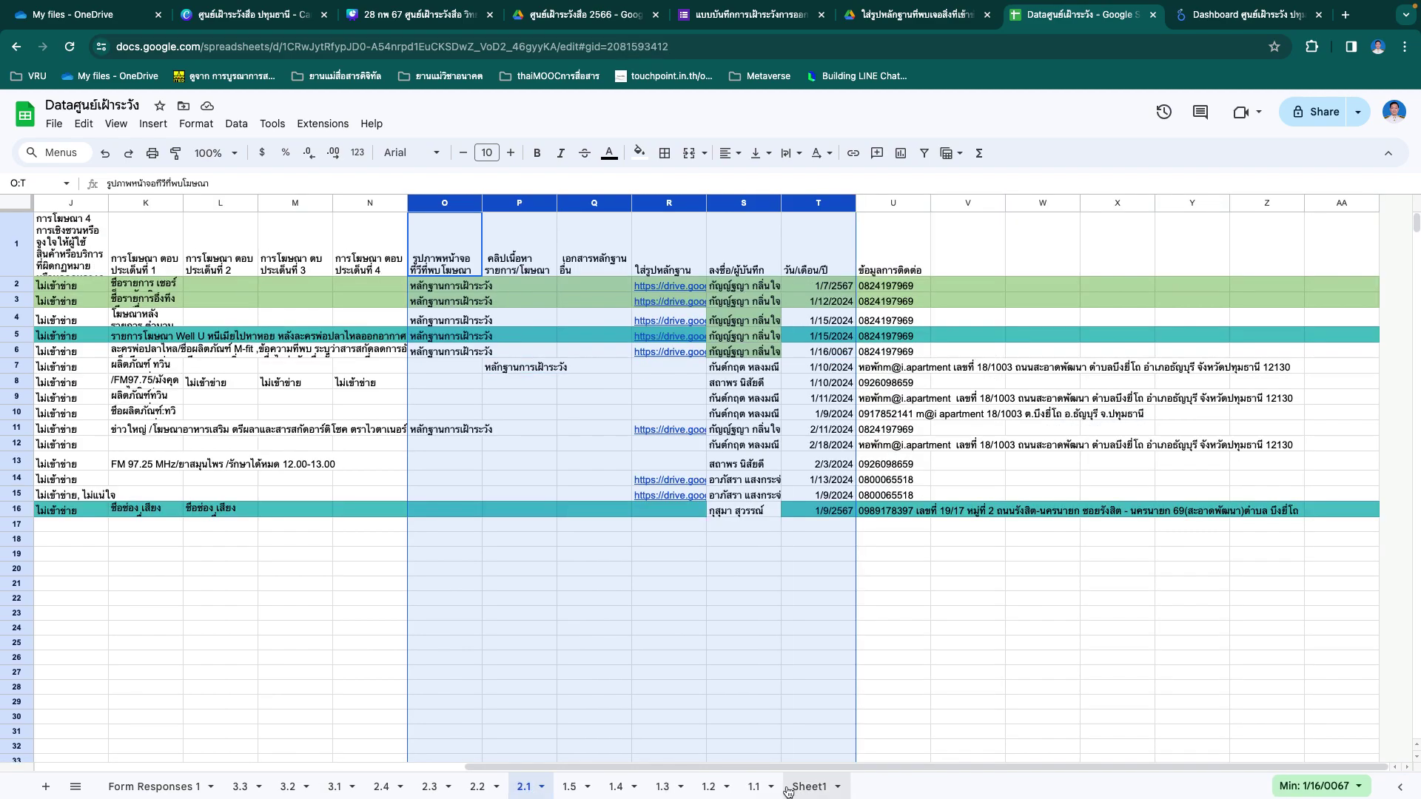
pyautogui.moveTo(654, 796)
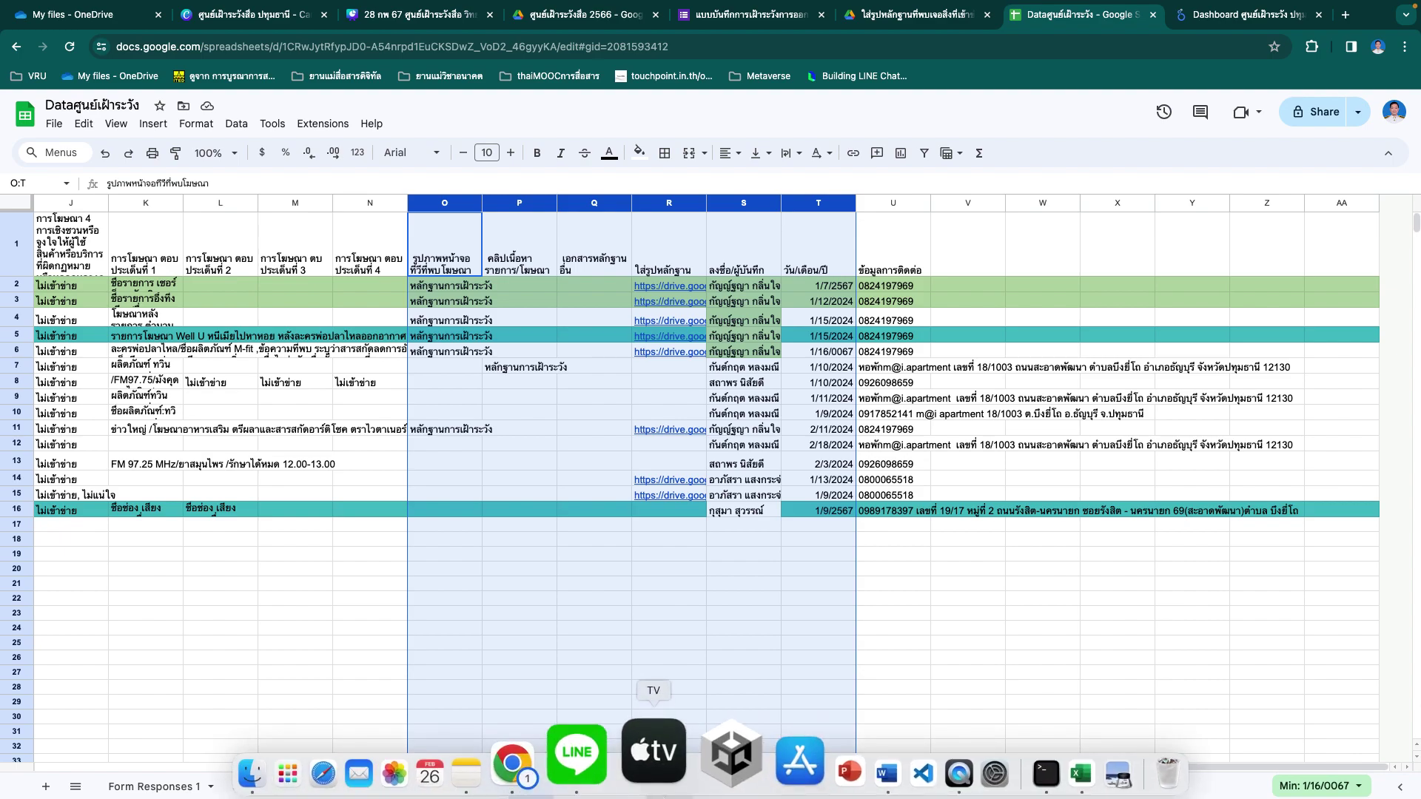